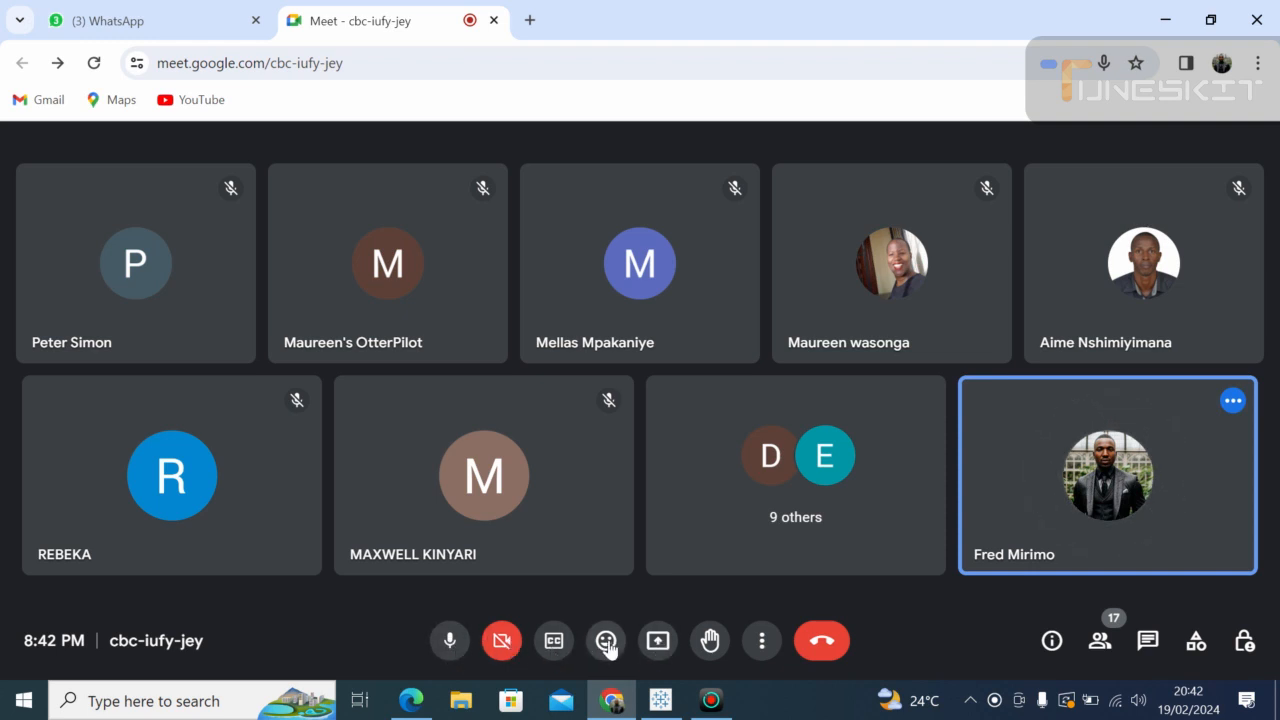
Step: Share the entire screen in the Google Meet call and hide the sharing notice
click(659, 643)
click(817, 178)
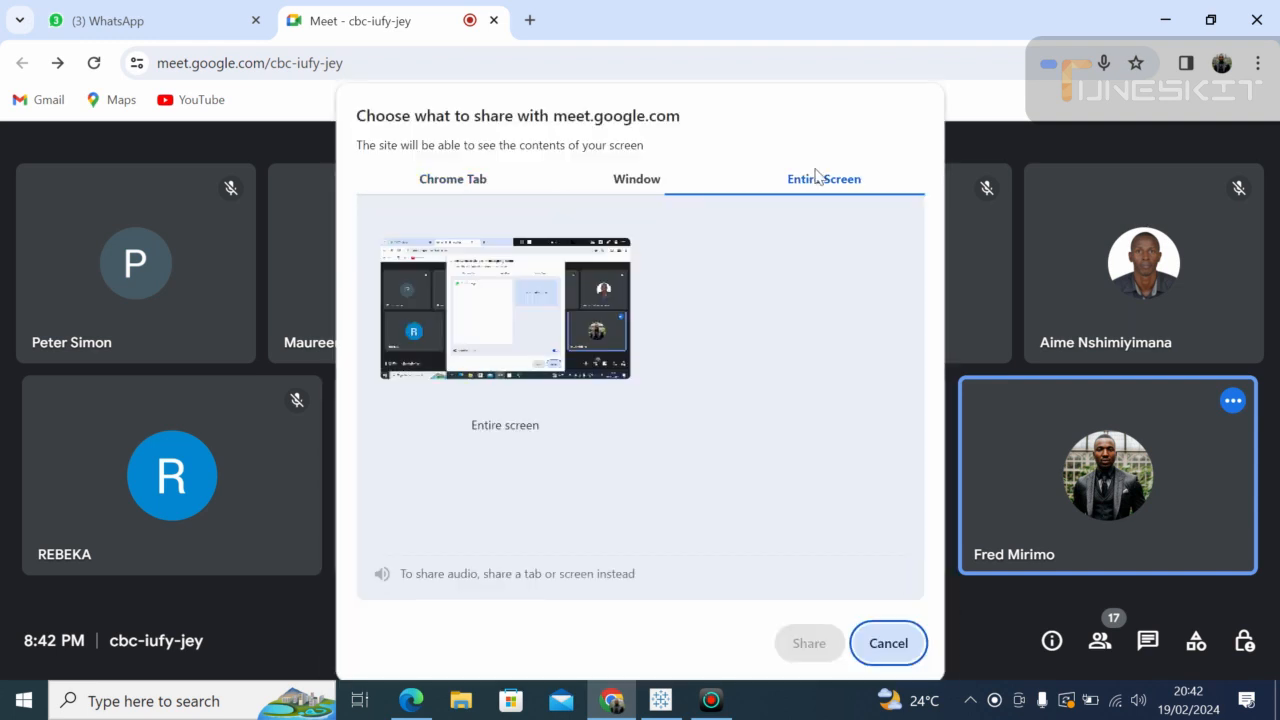
click(587, 249)
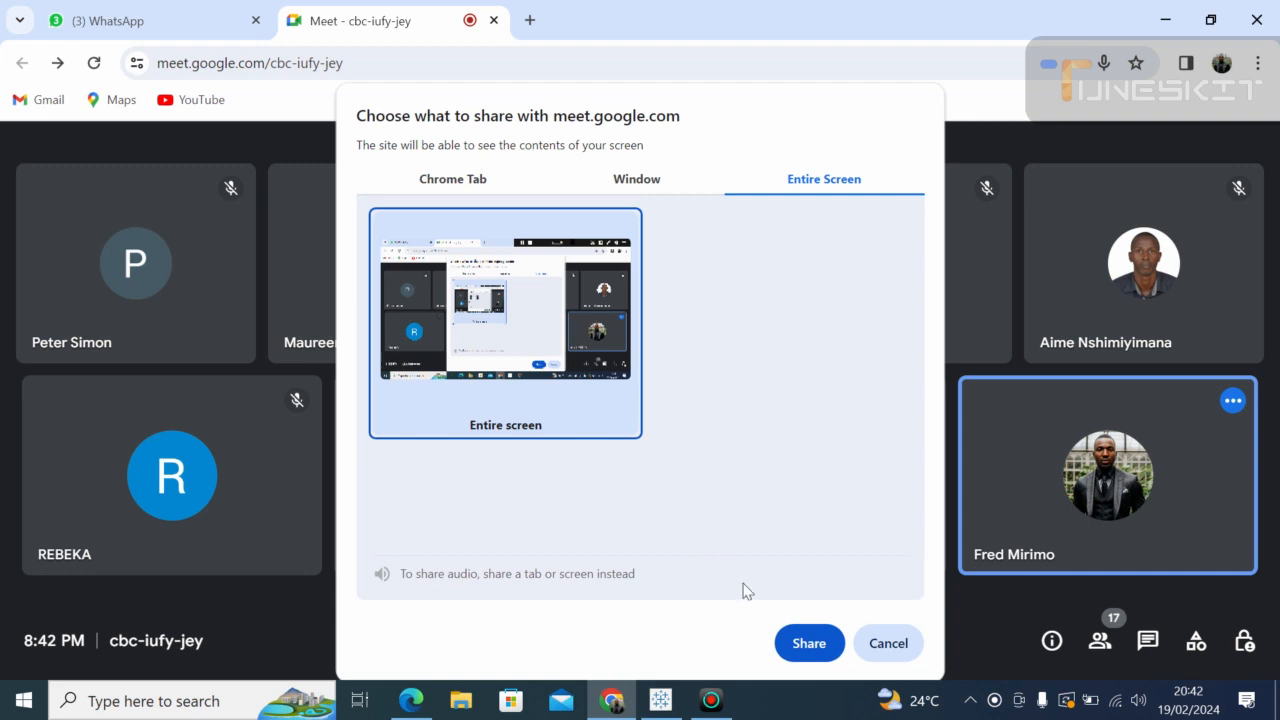
click(806, 643)
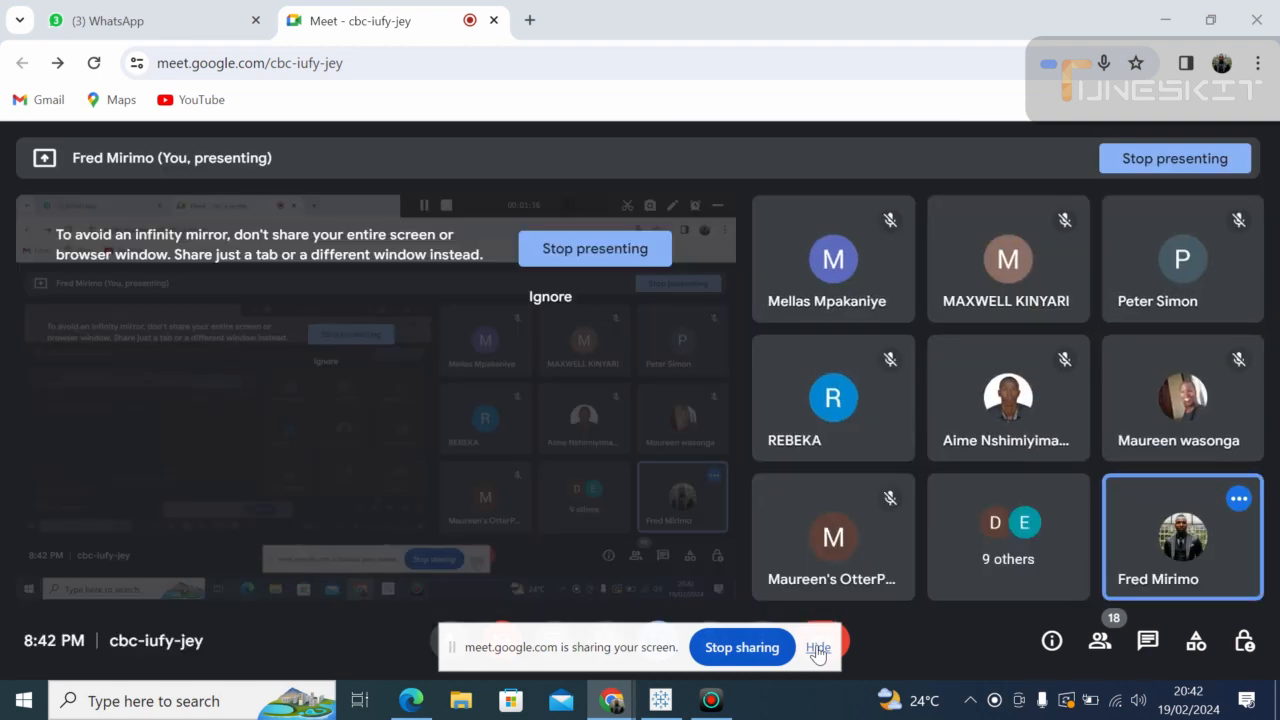
click(817, 650)
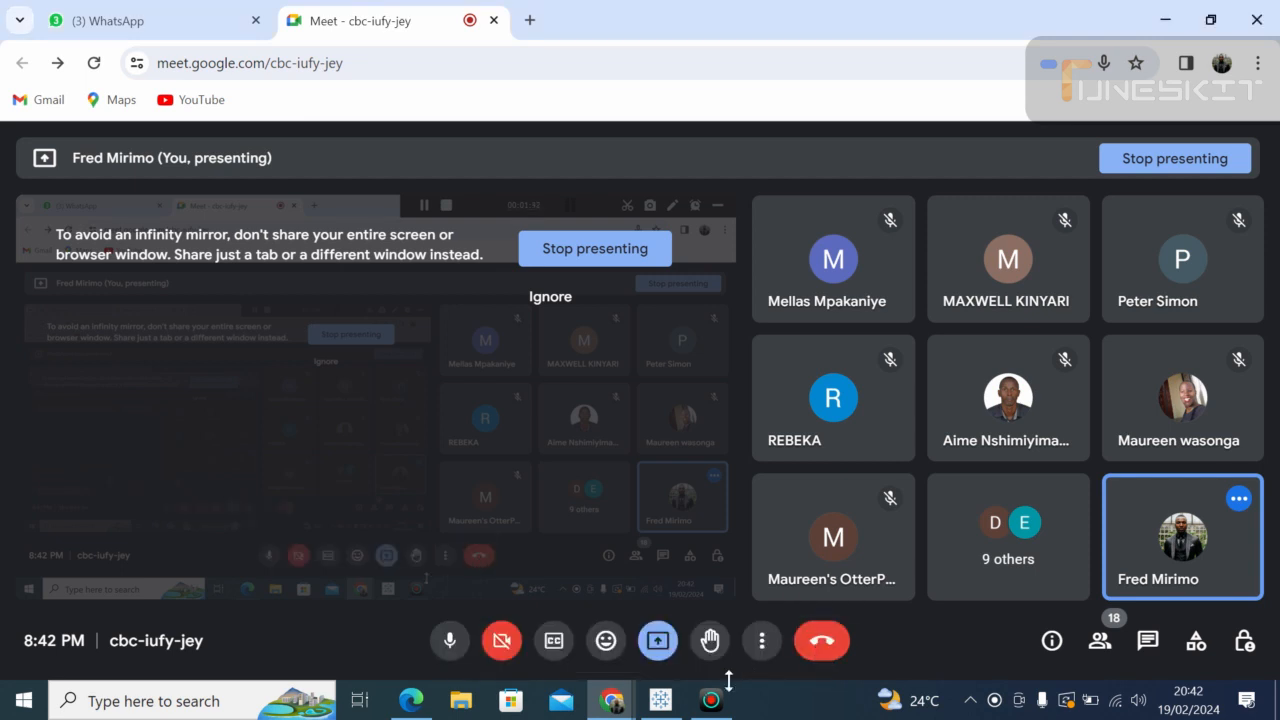
Step: Switch to Tableau Public and review the Sales by Product Subcategory sheet, Sheet 5 and Dashboard 1
click(661, 701)
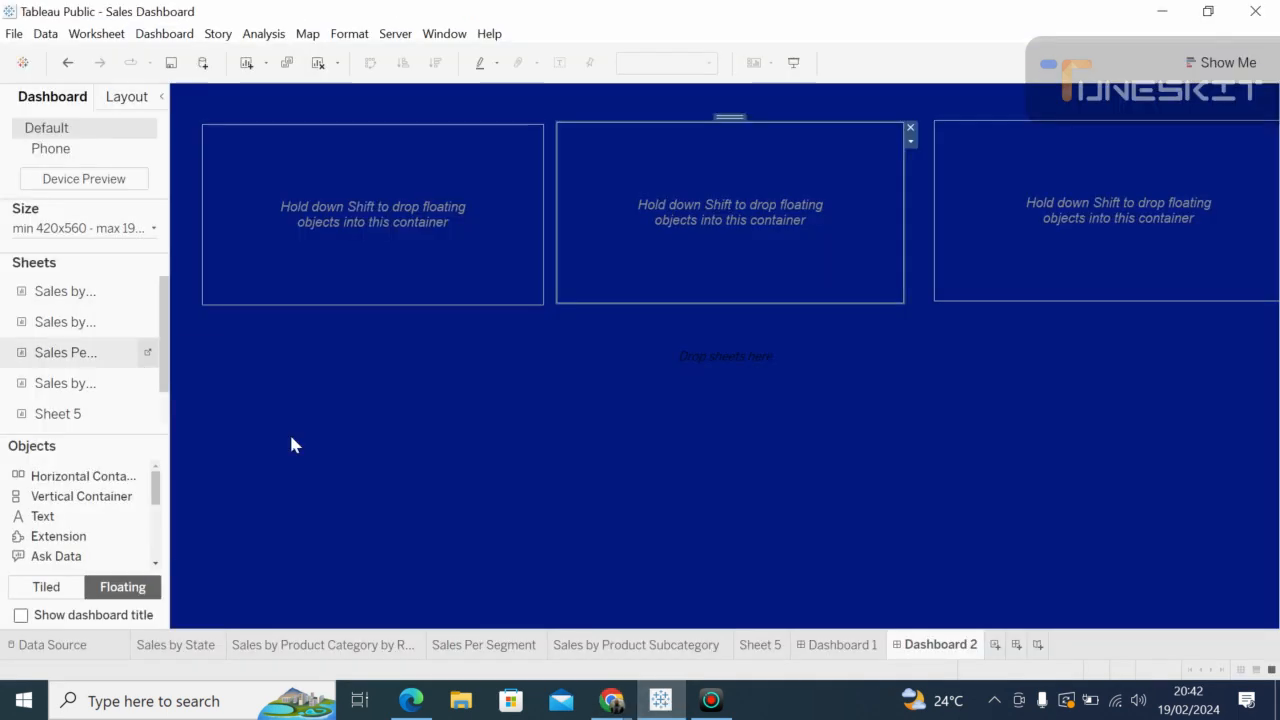
click(425, 413)
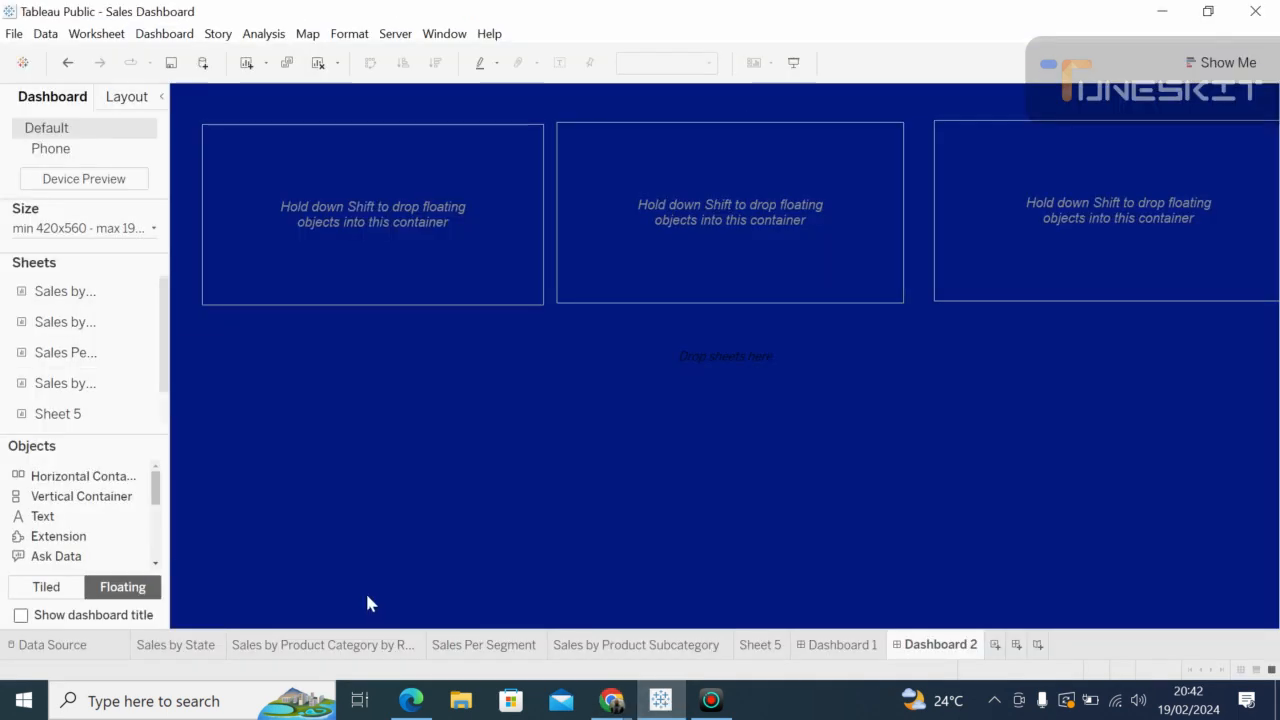
click(645, 655)
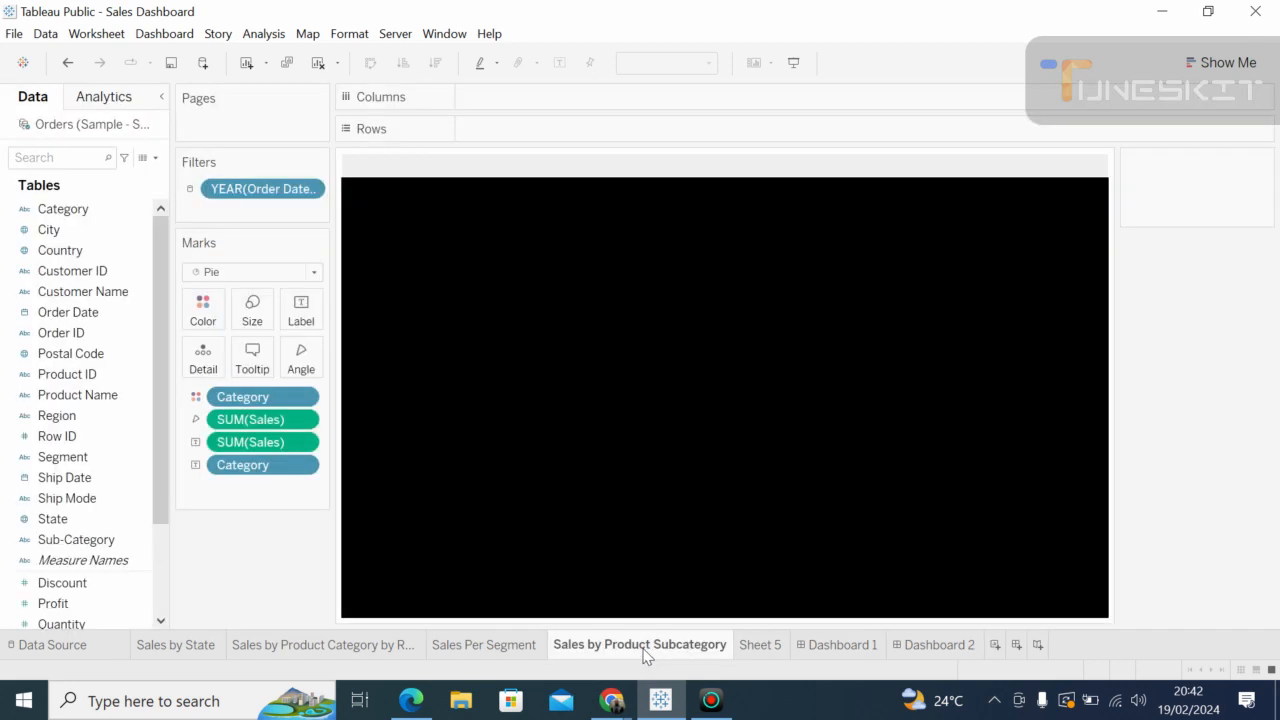
click(840, 645)
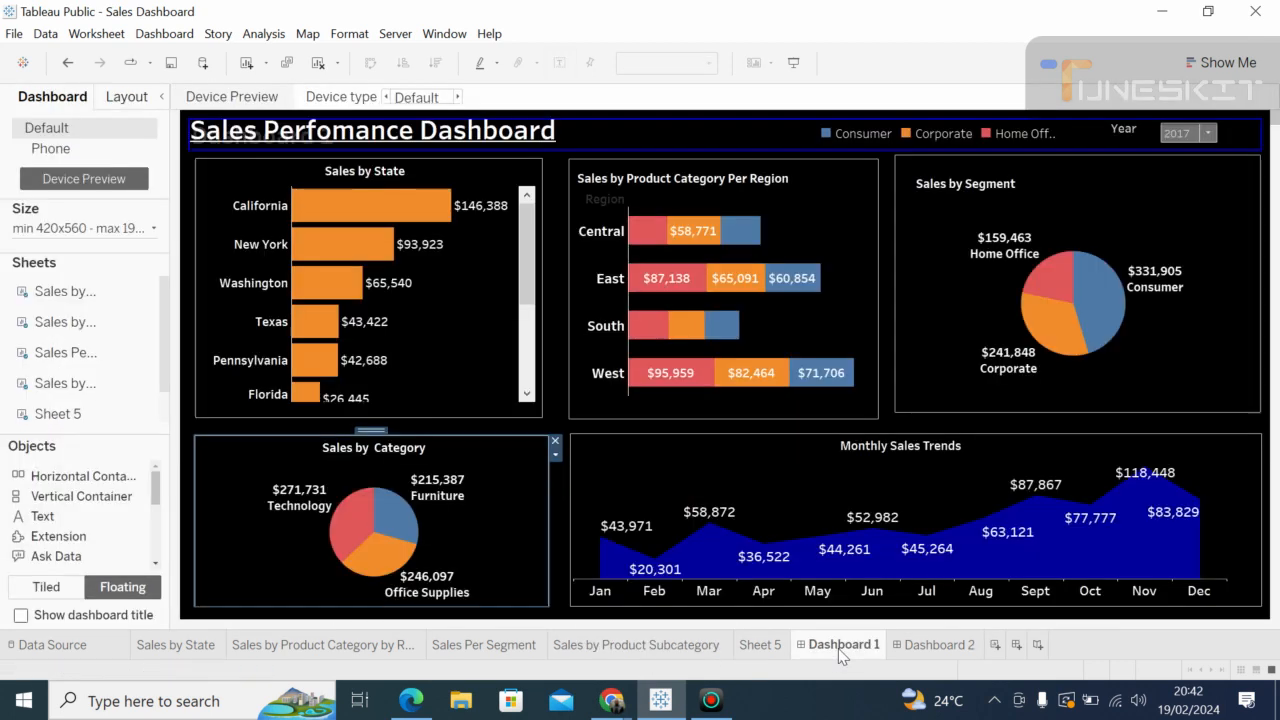
click(784, 639)
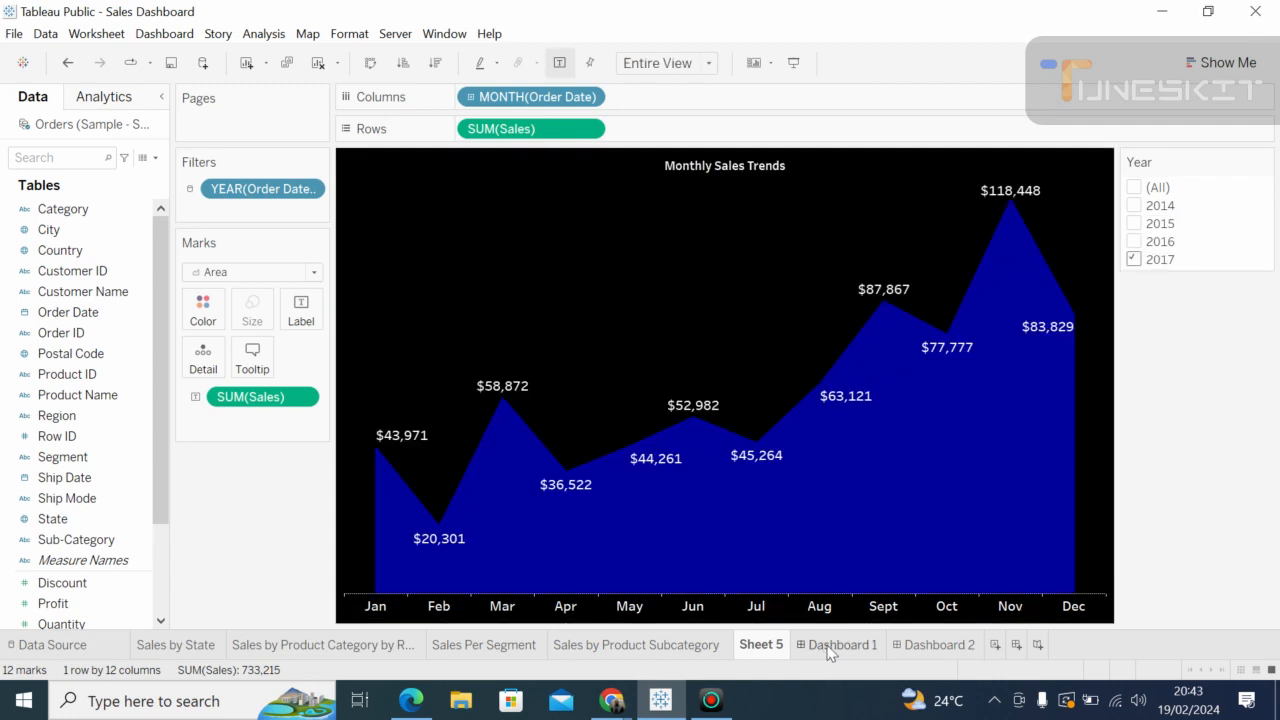
click(828, 648)
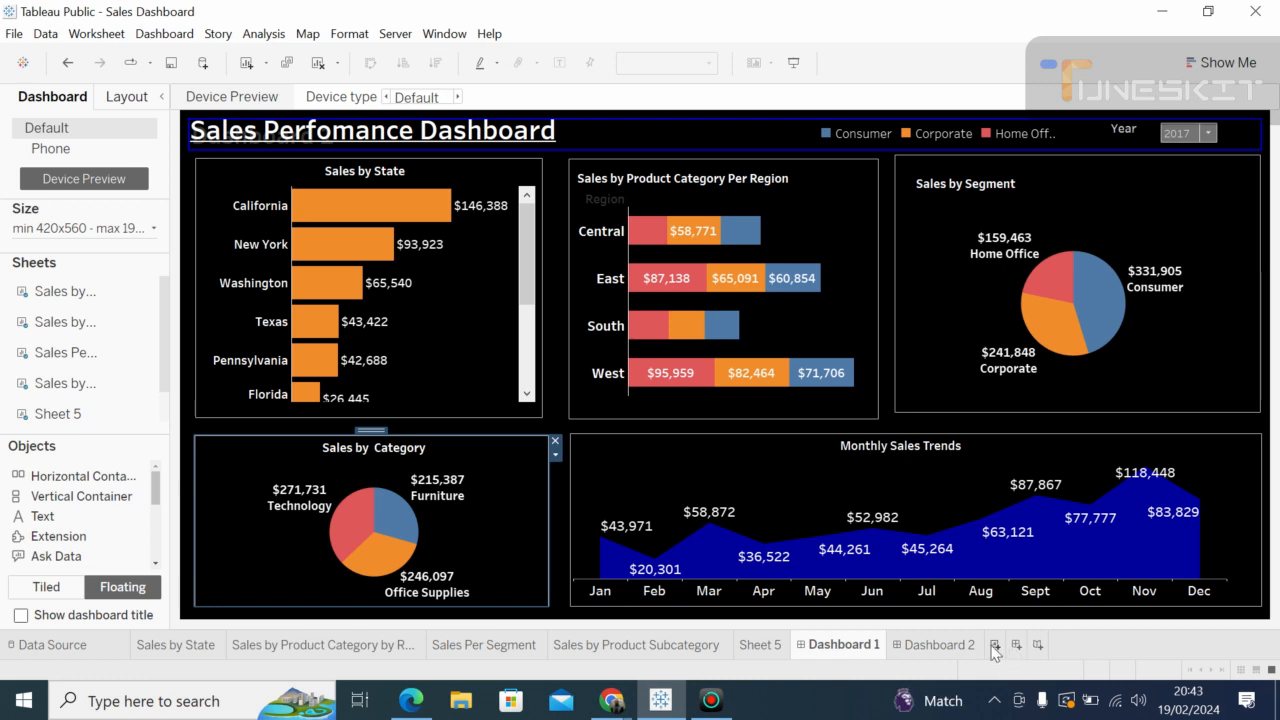
Step: Add a blank worksheet and a blank dashboard to the workbook
click(995, 647)
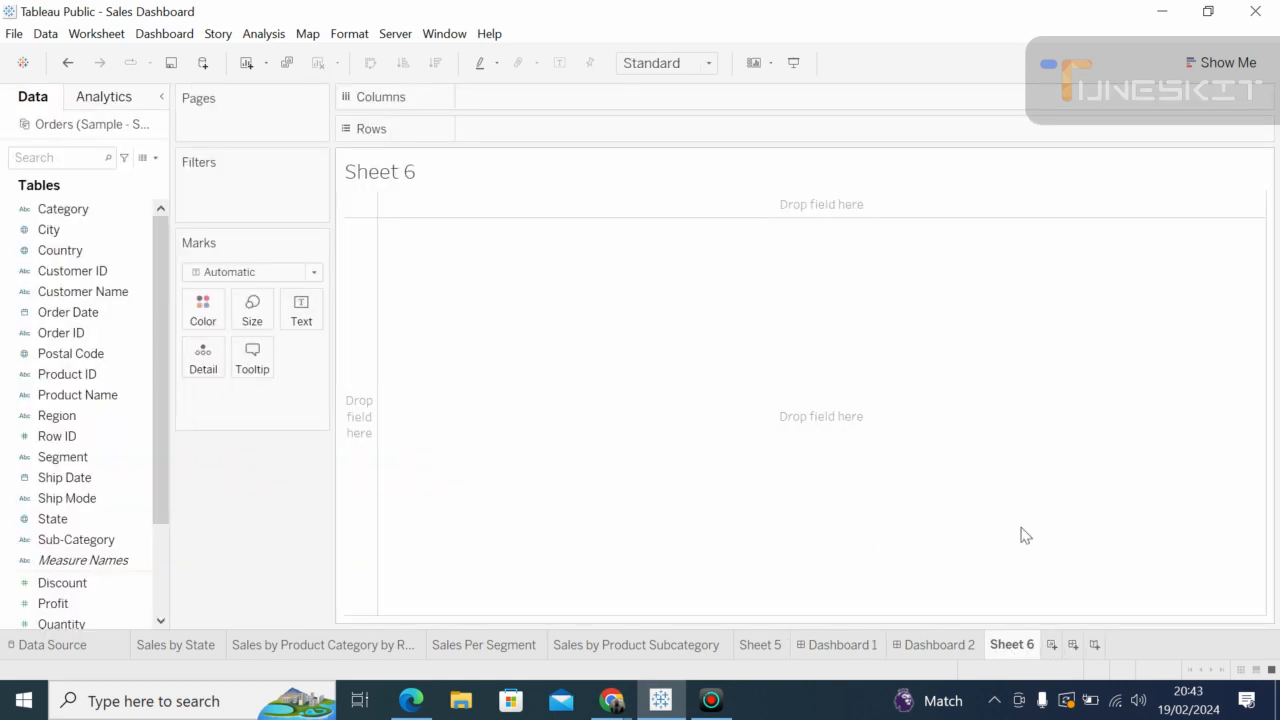
click(1073, 646)
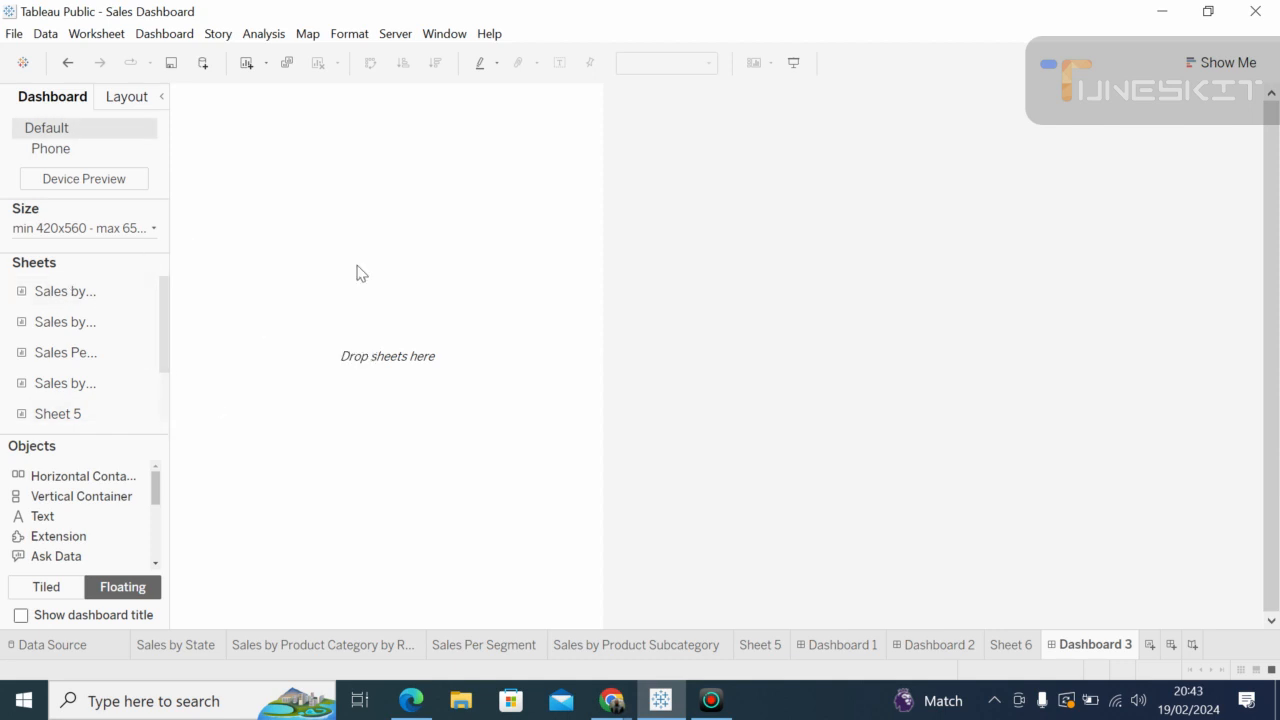
Step: Switch to the Google Meet window and admit everyone waiting to join the call
click(612, 700)
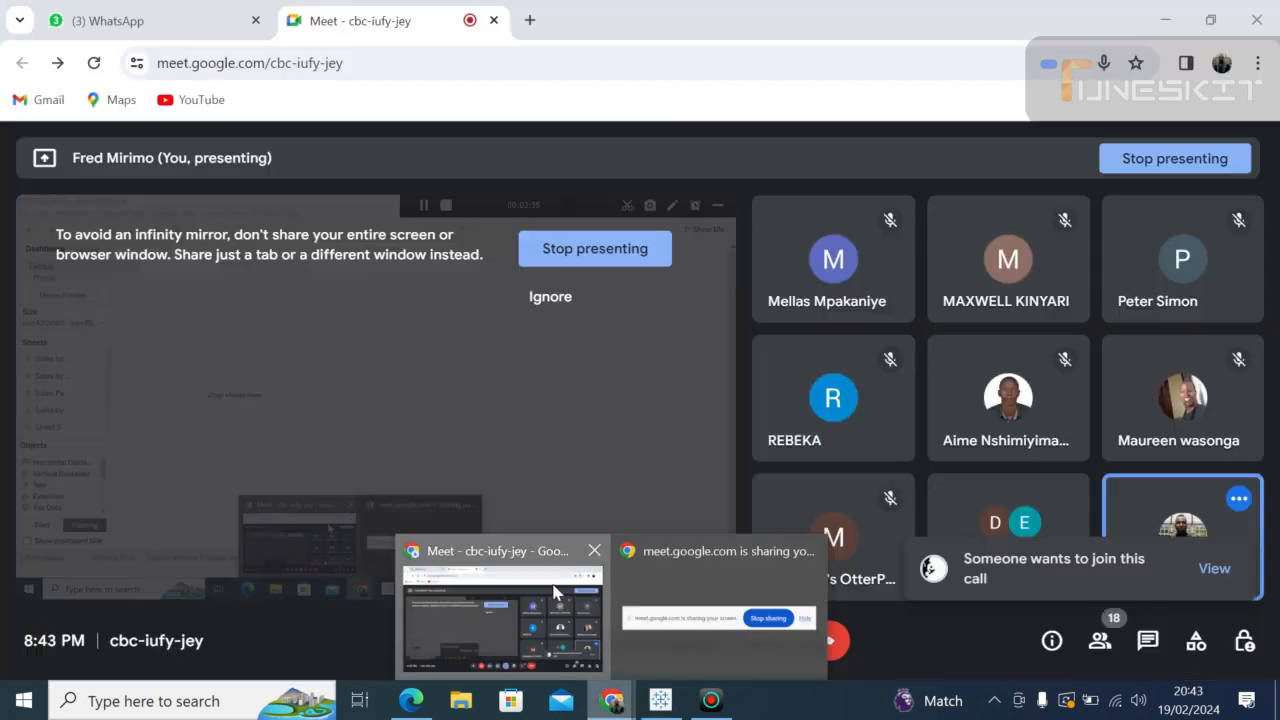
click(553, 594)
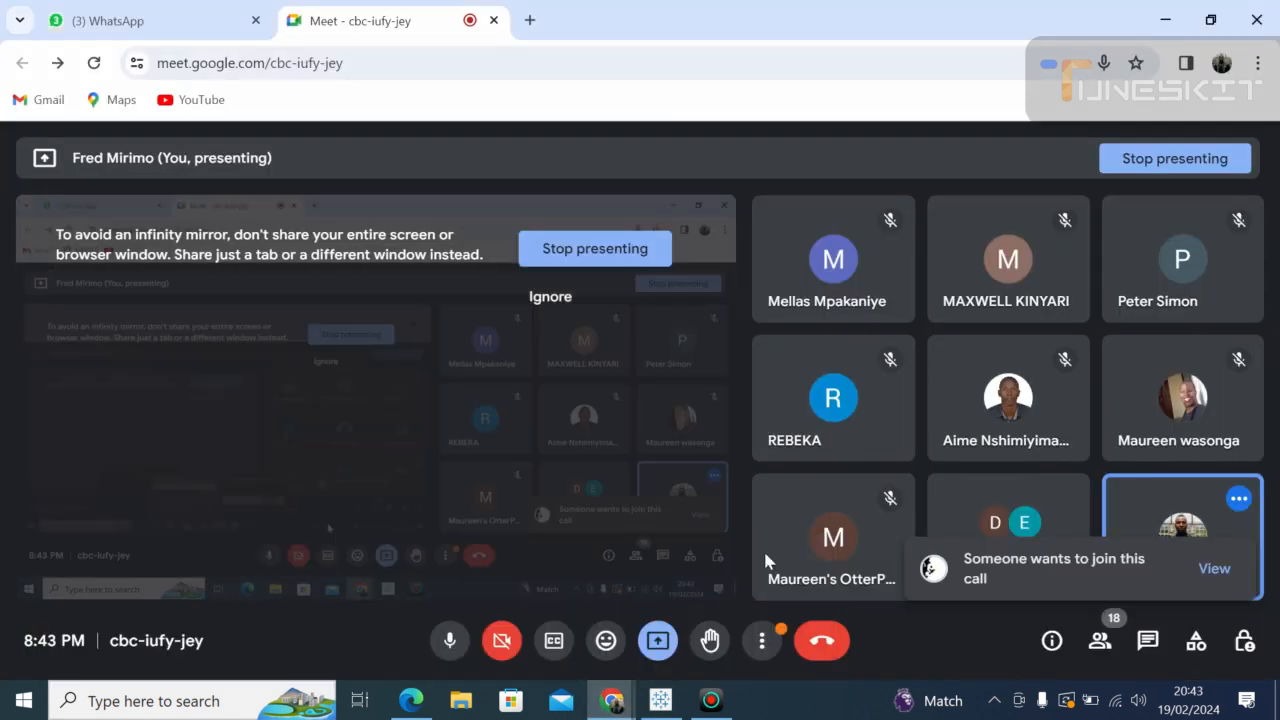
click(1216, 570)
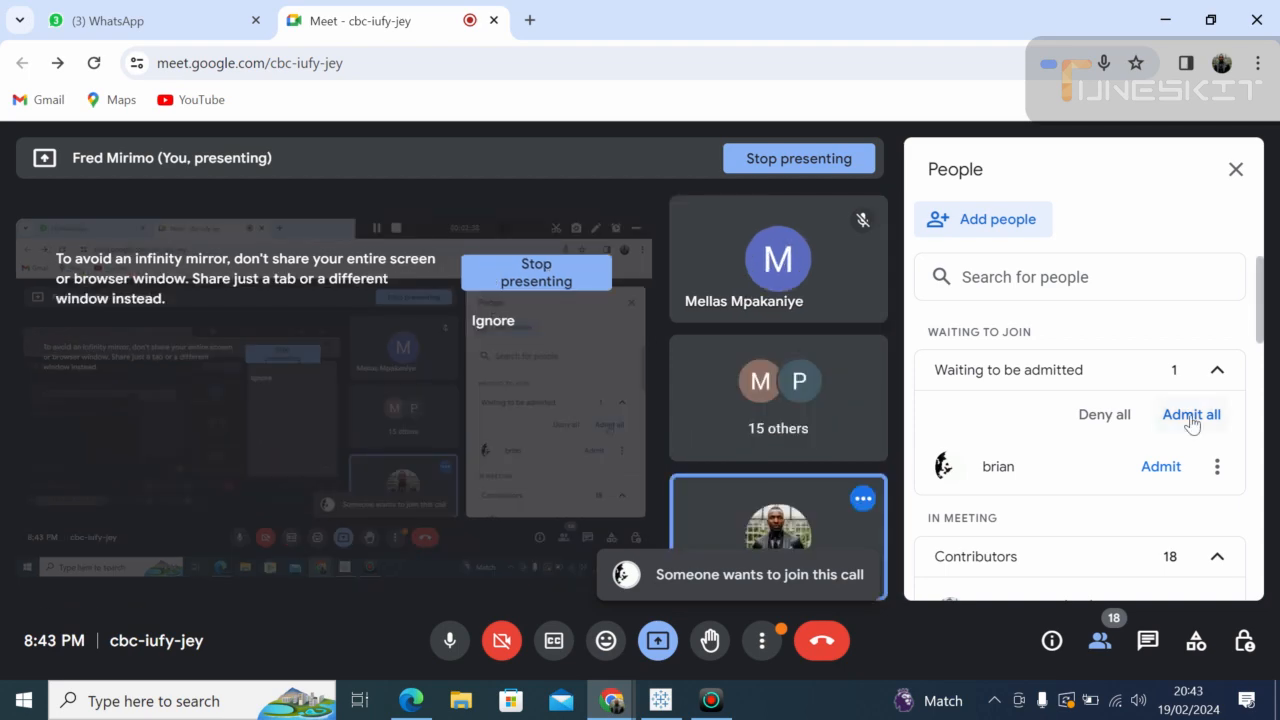
click(1191, 418)
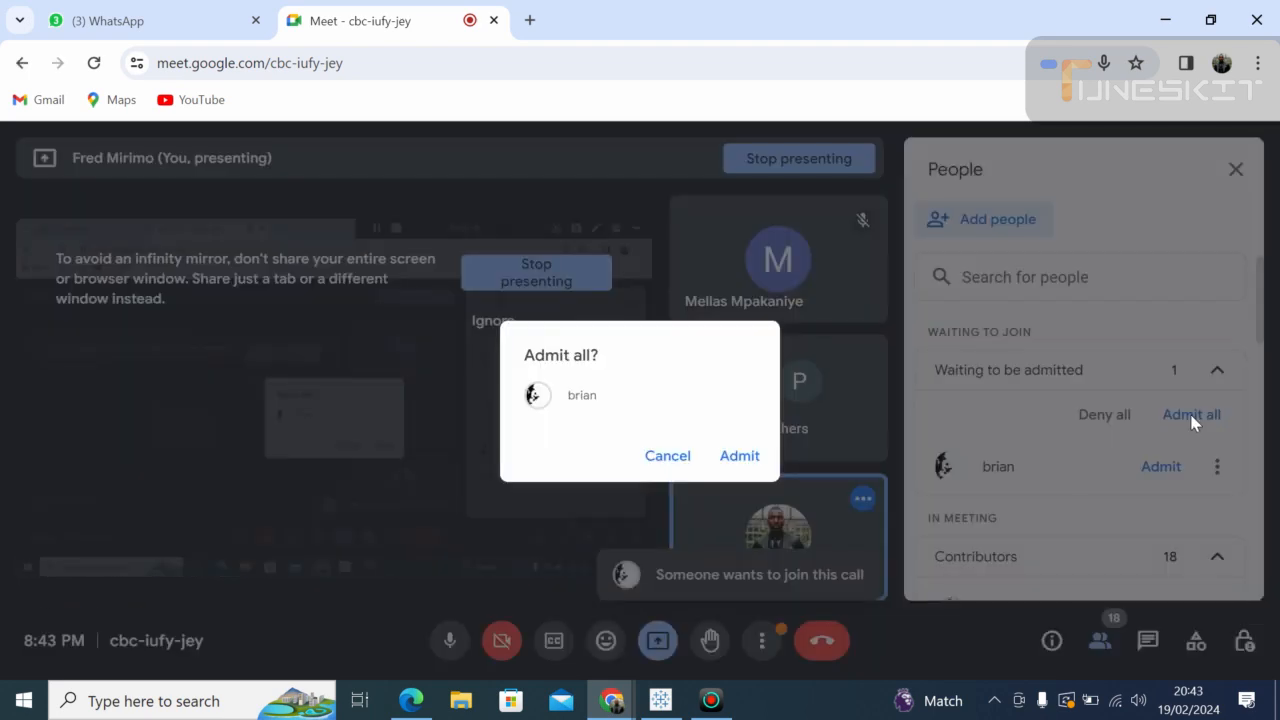
click(740, 456)
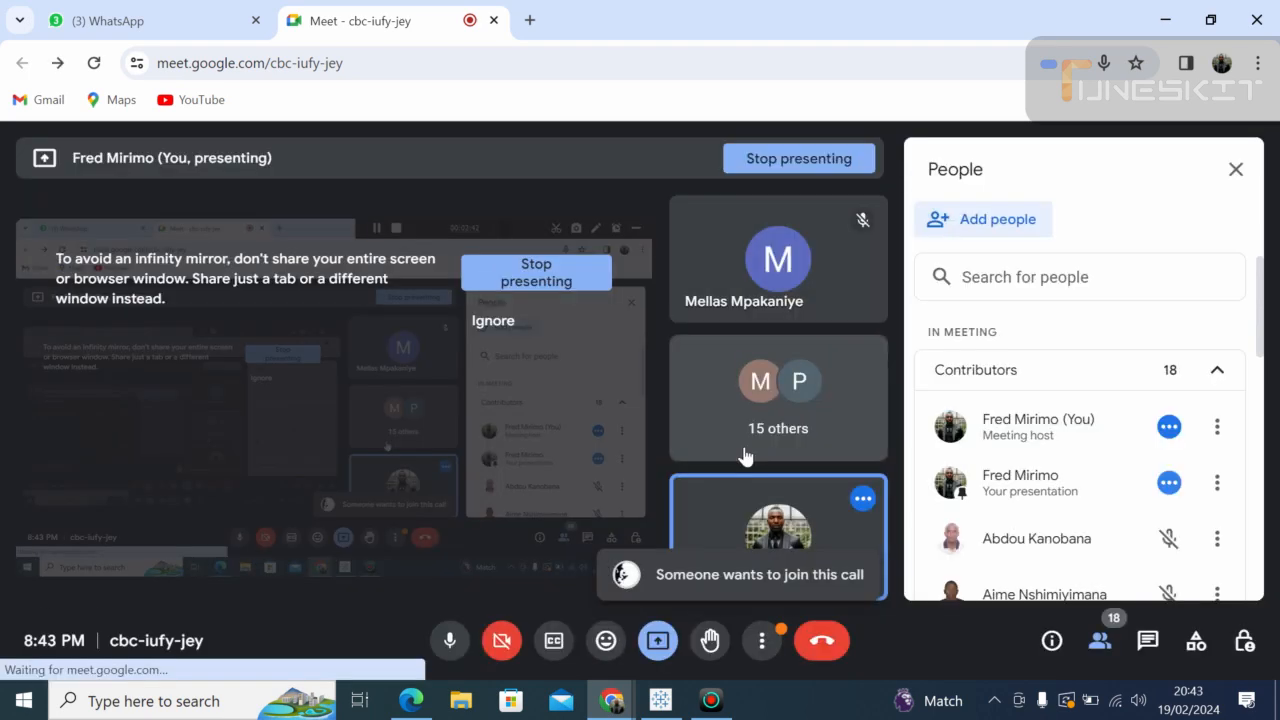
Step: Switch back to Tableau Public and examine how Dashboard 1 arranges its charts in containers, finishing on Dashboard 2
click(660, 700)
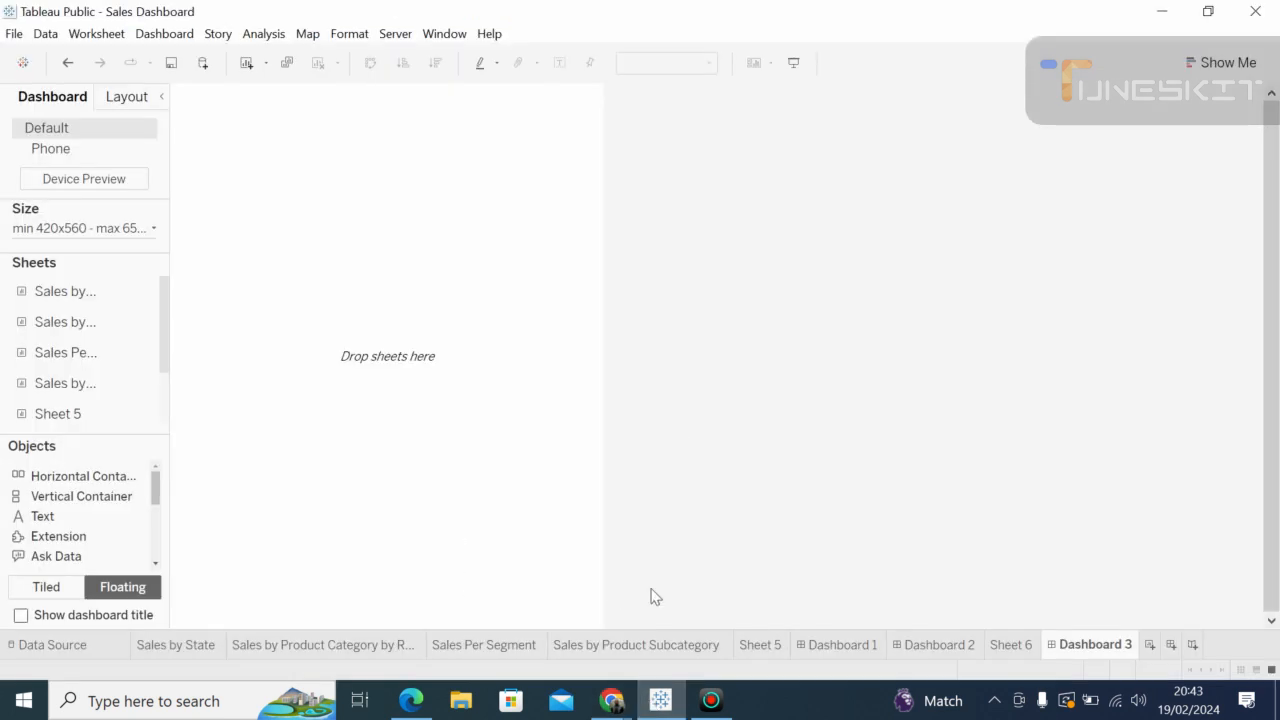
click(840, 645)
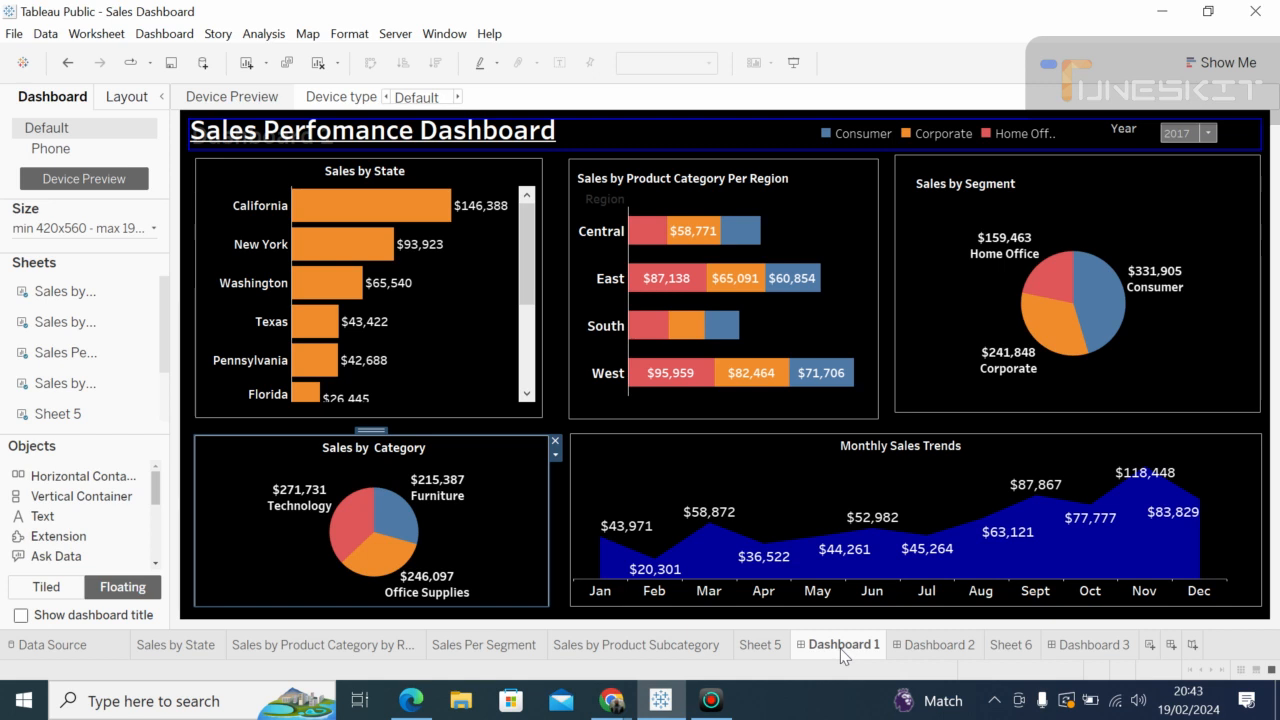
mouse_move(697, 516)
click(1231, 252)
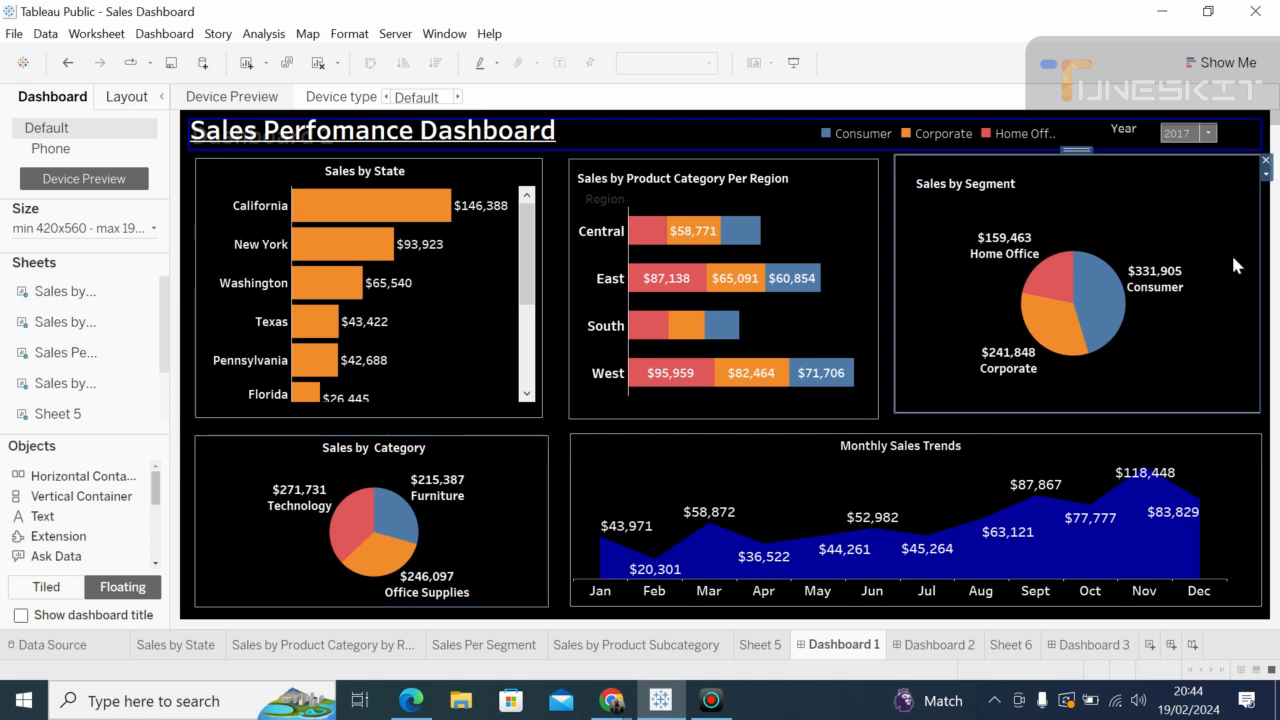
mouse_move(289, 230)
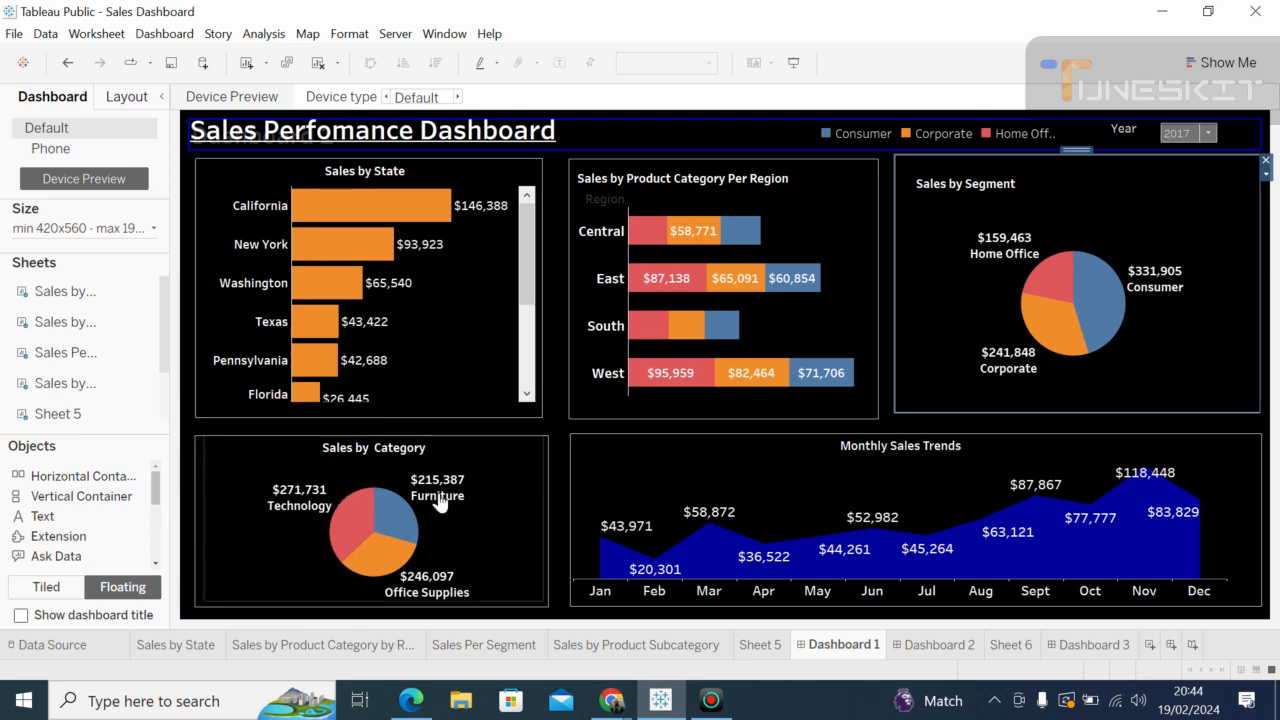
click(582, 456)
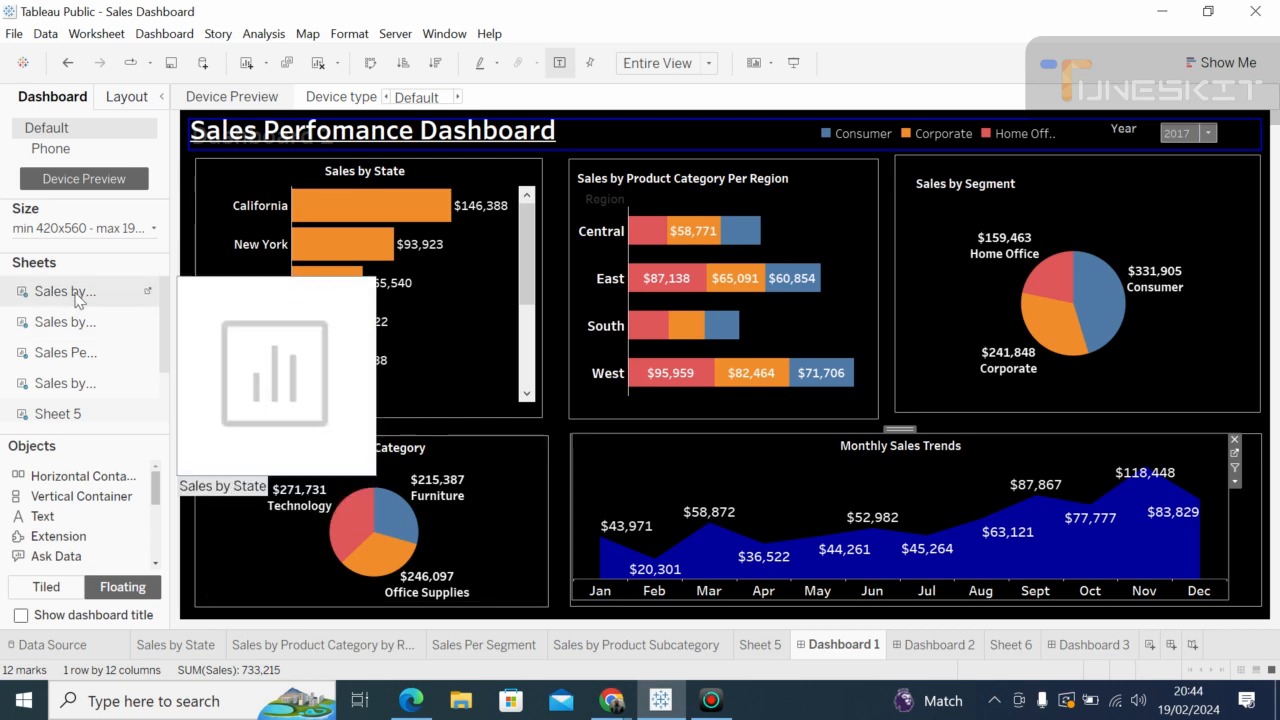
mouse_move(60, 300)
mouse_move(349, 291)
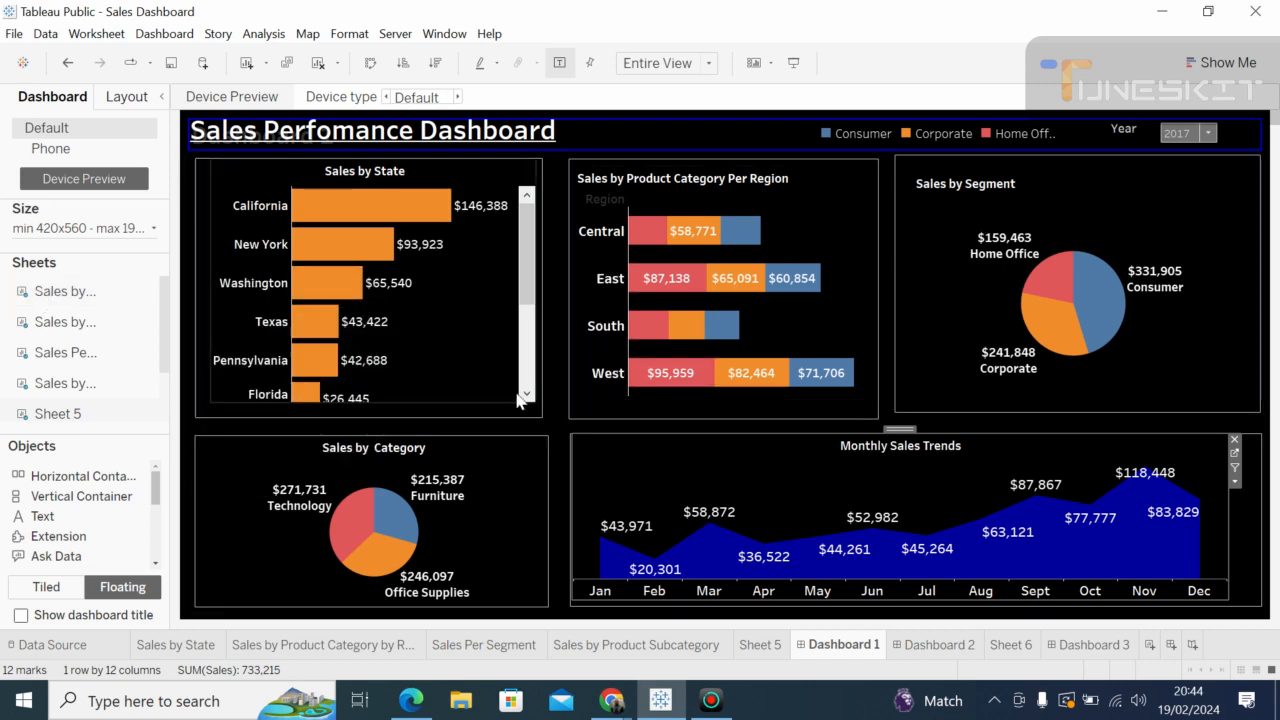
click(567, 444)
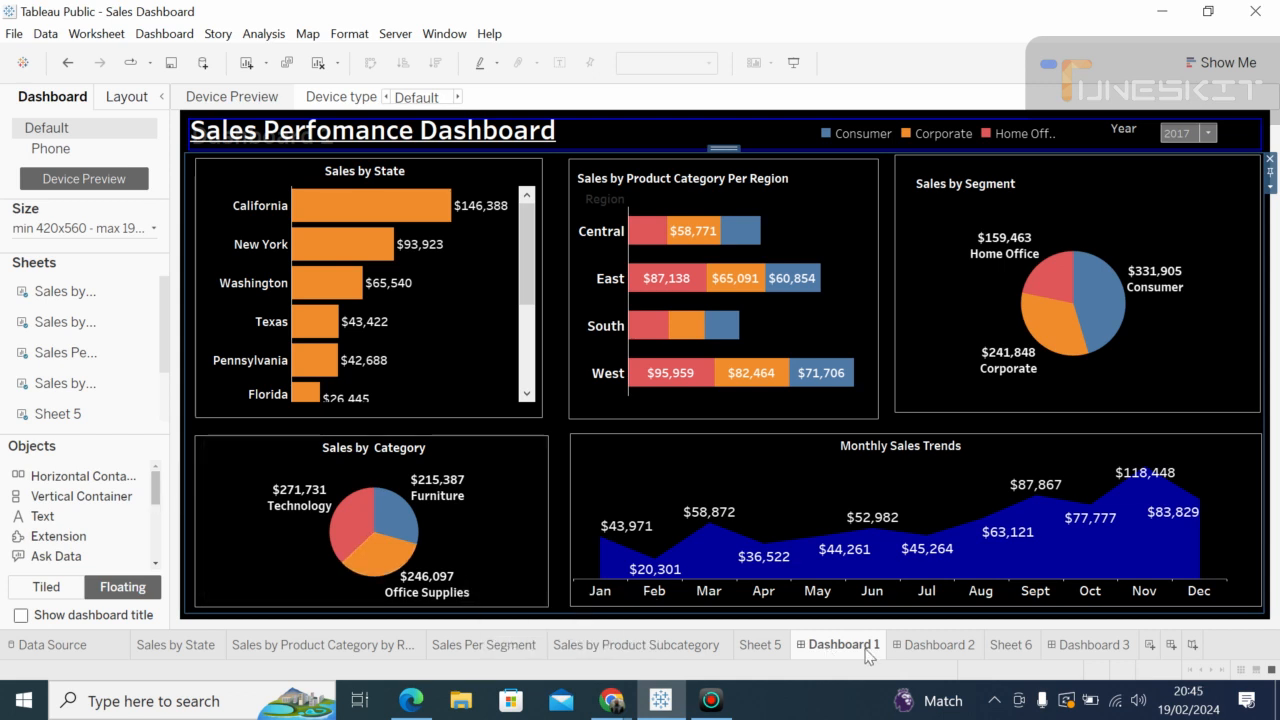
click(922, 645)
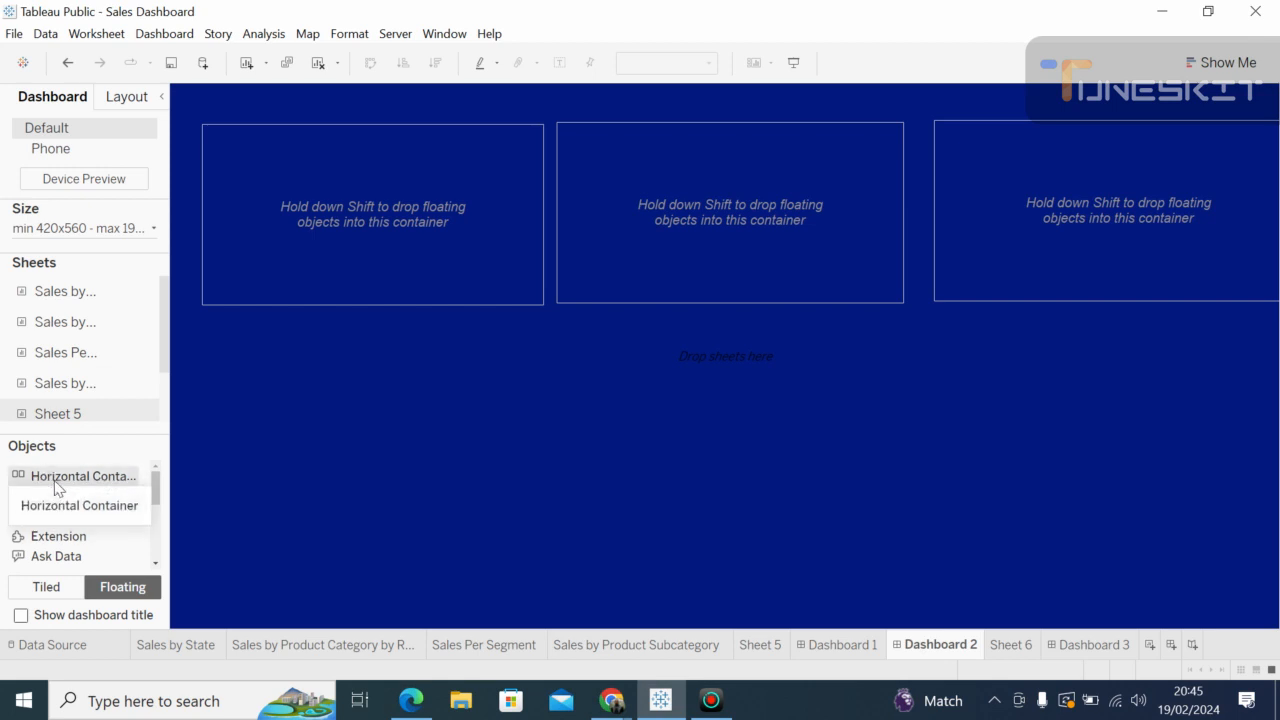
Step: Return to the Google Meet call and admit the new participant from the waiting list
click(613, 703)
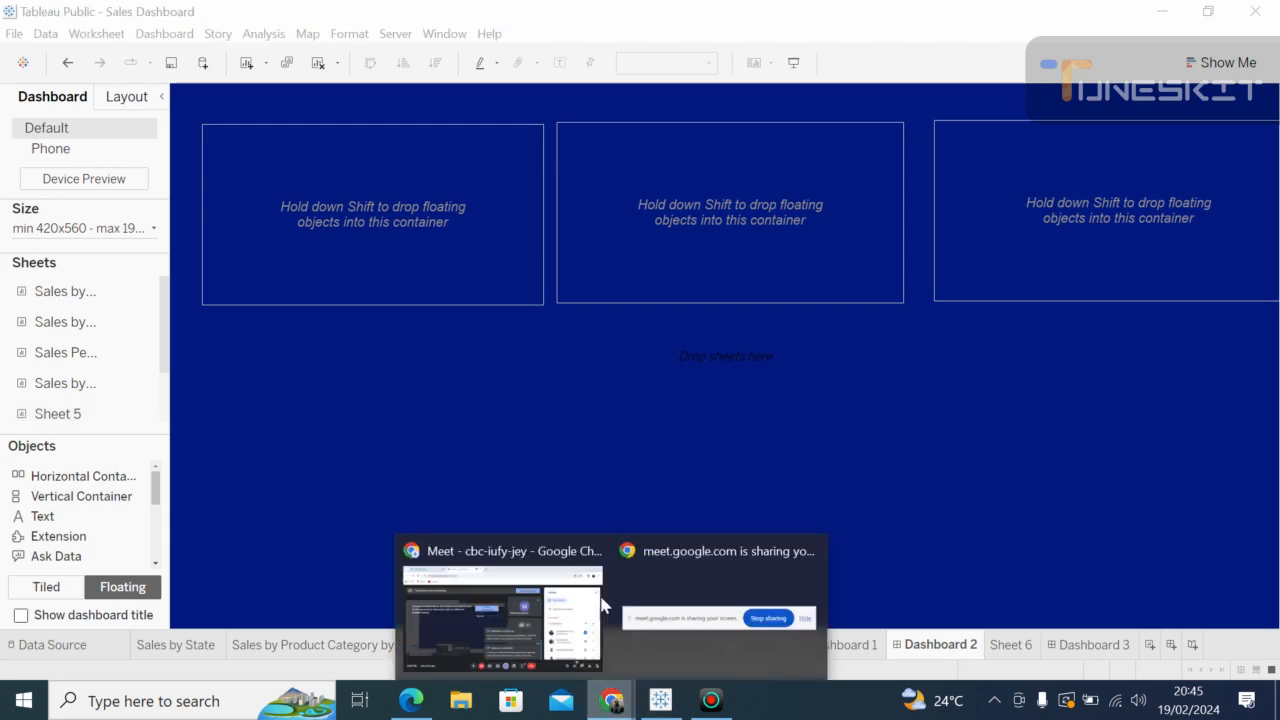
click(552, 595)
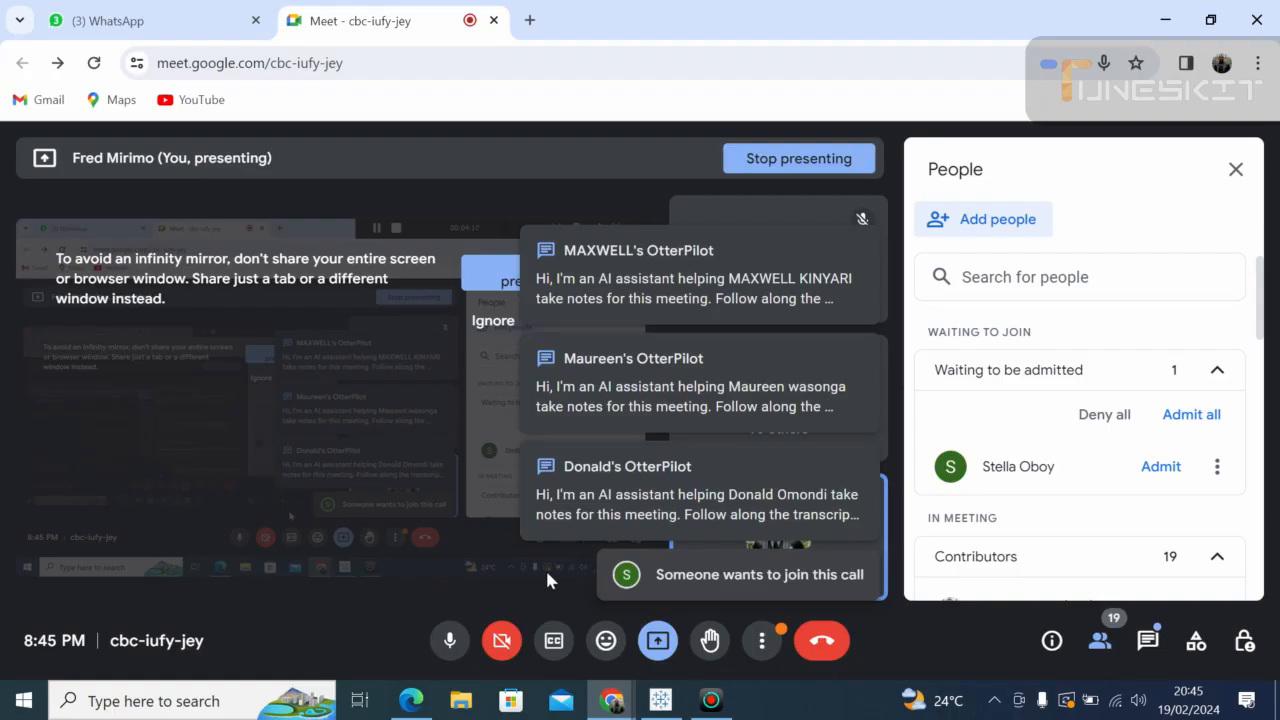
click(1191, 416)
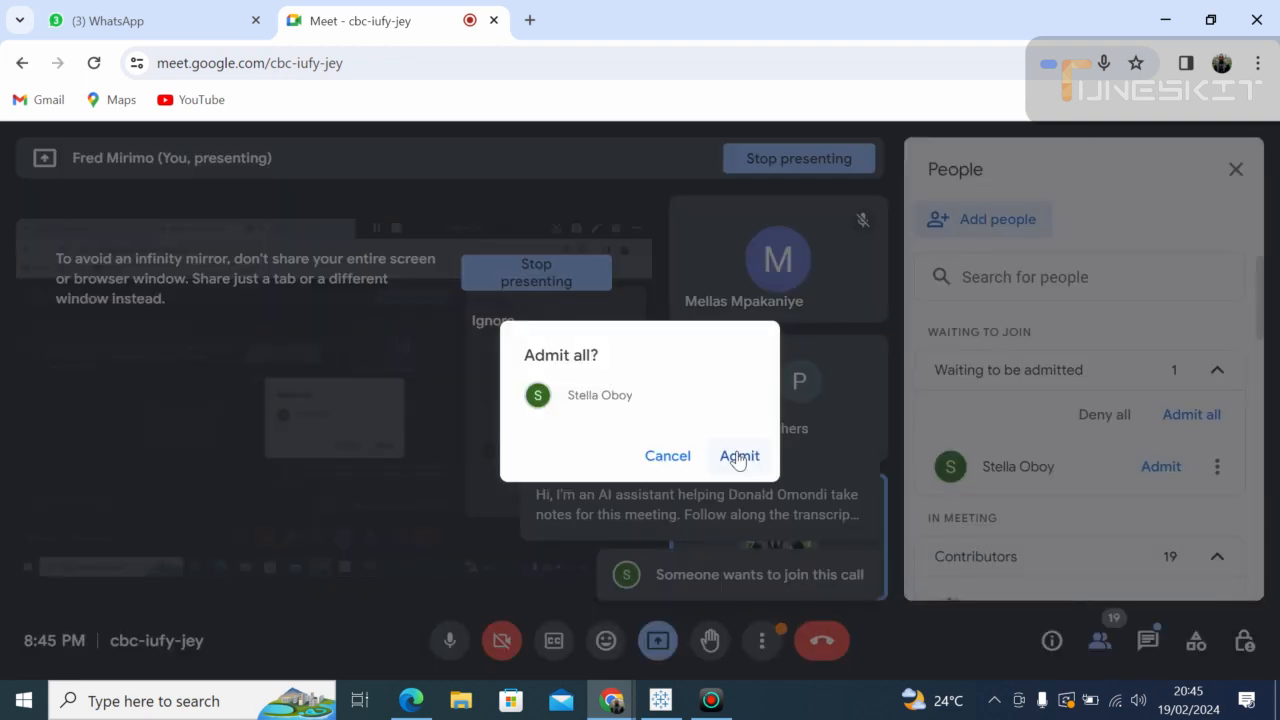
click(737, 454)
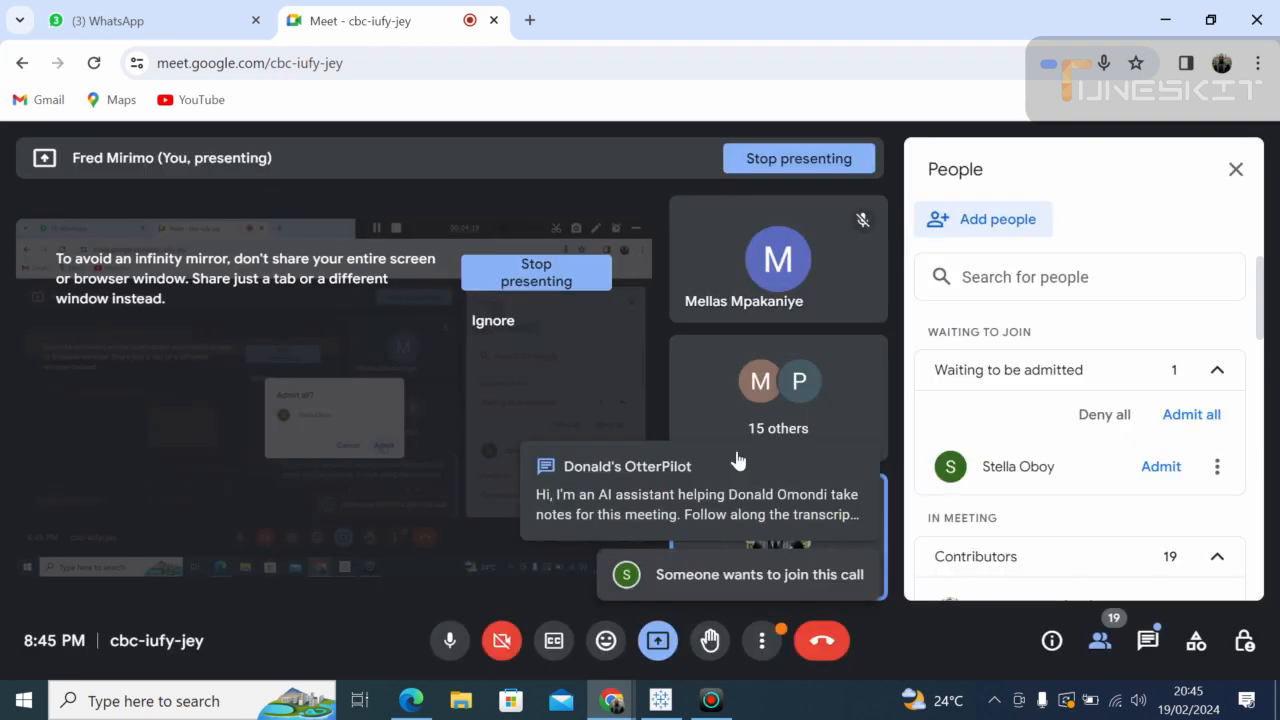
Step: Switch back to Tableau Public and delete all the empty floating containers from Dashboard 2
click(662, 702)
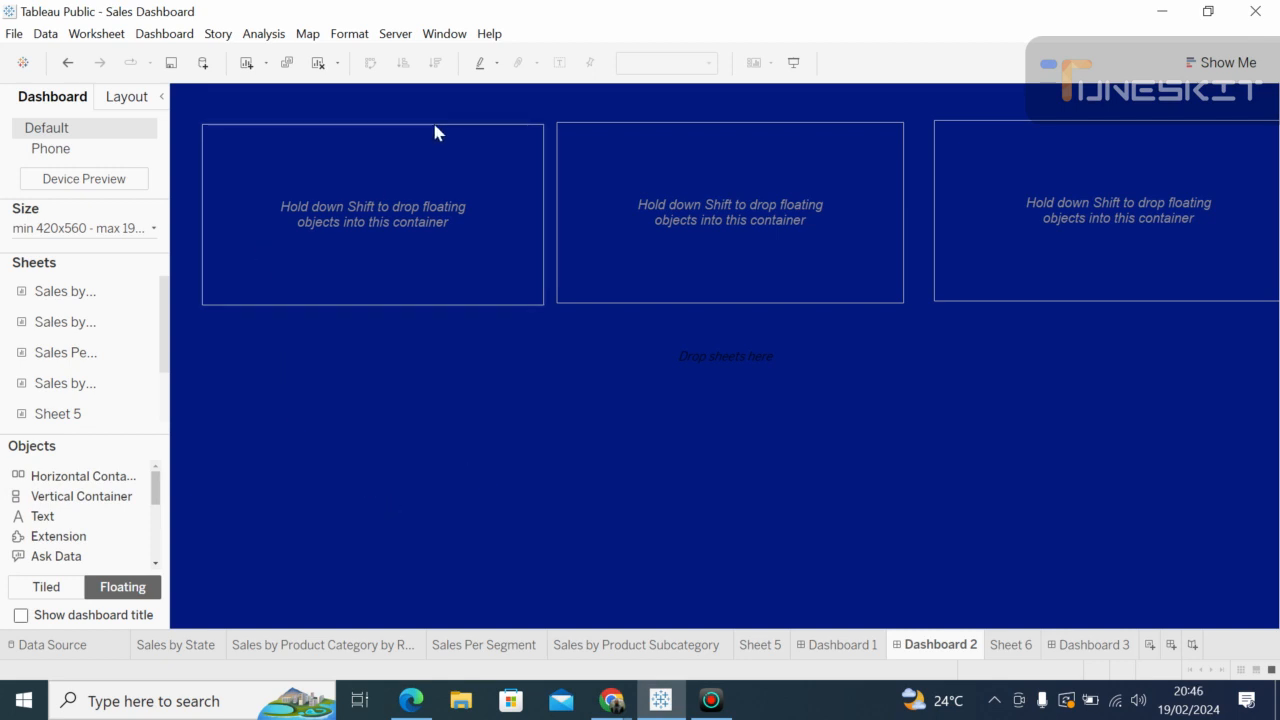
click(474, 130)
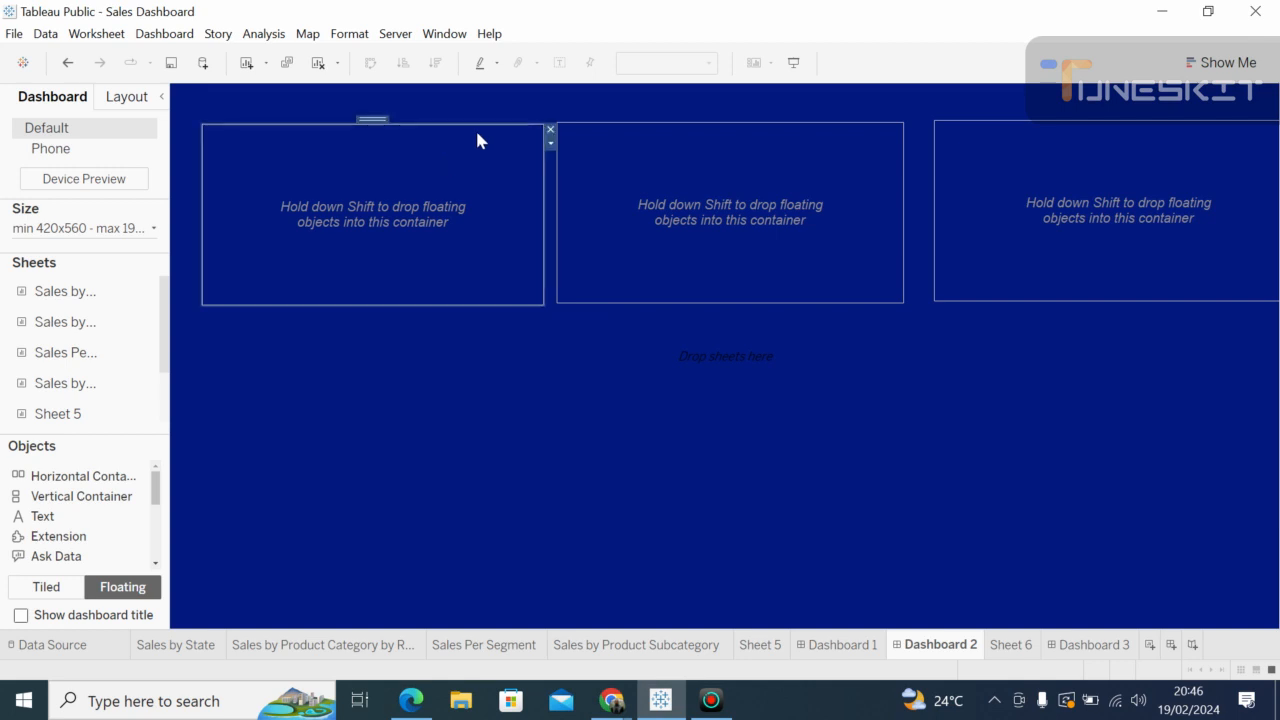
click(549, 134)
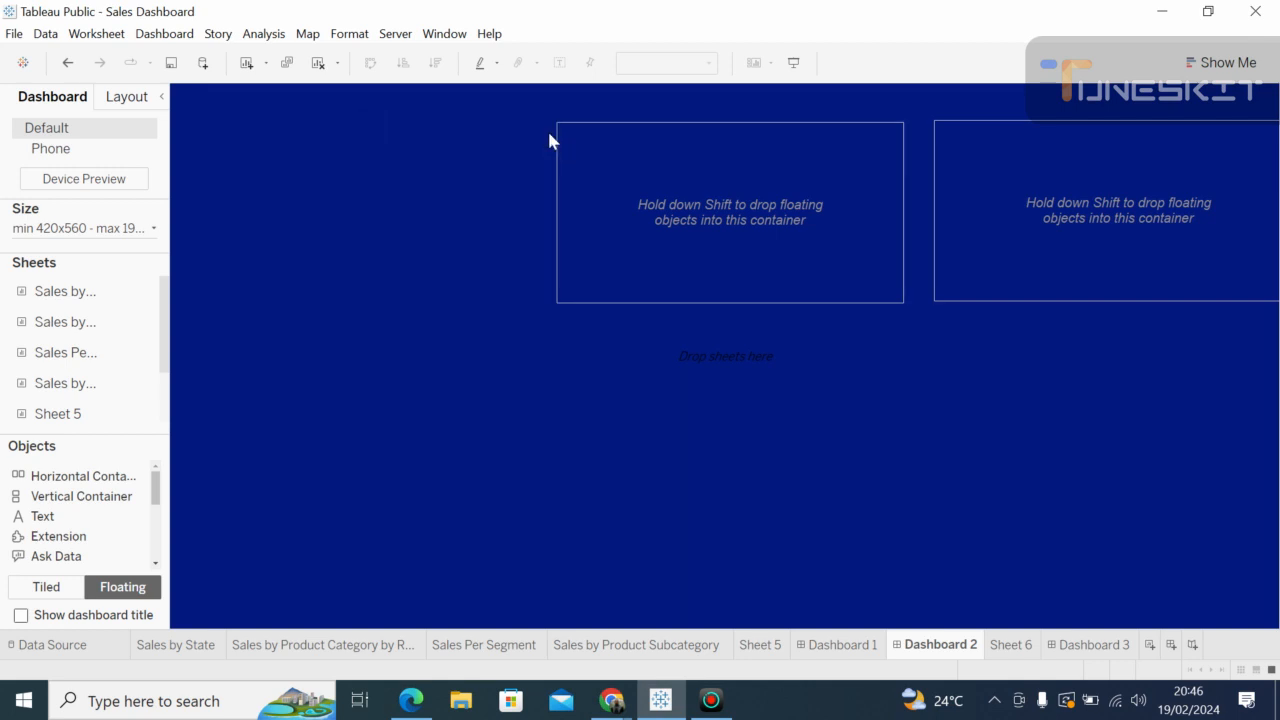
click(838, 168)
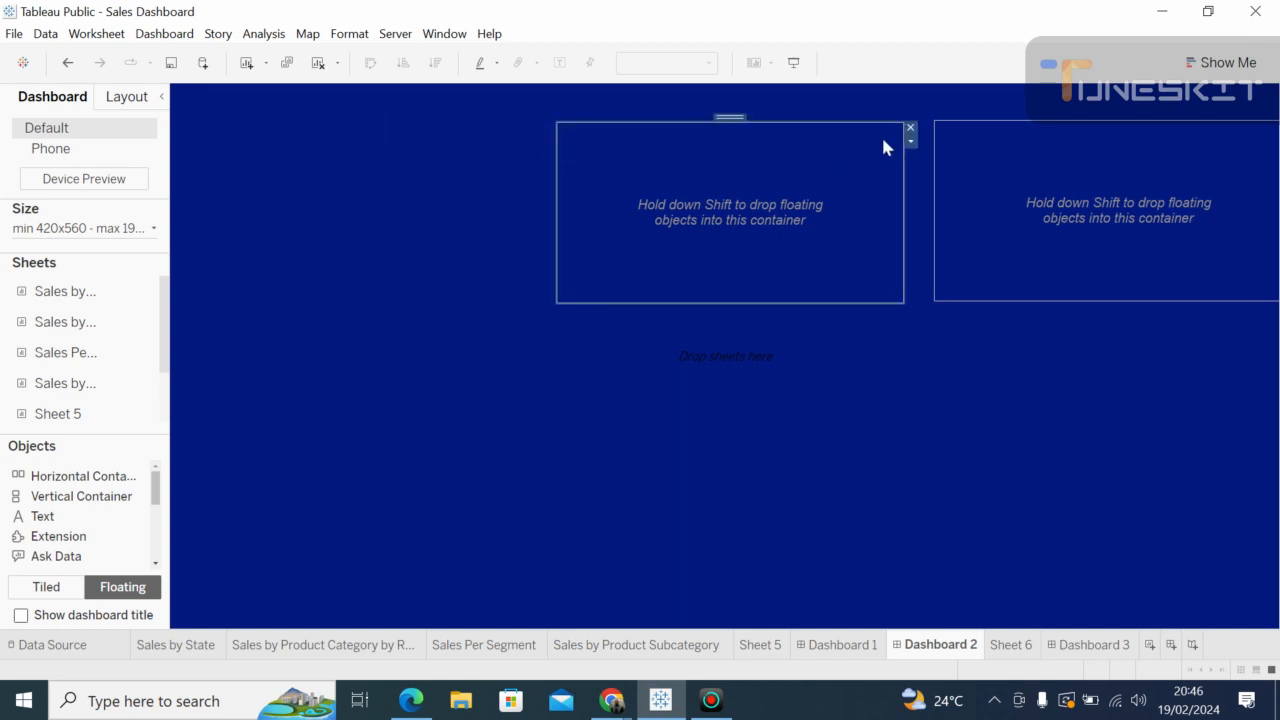
click(910, 127)
click(1034, 143)
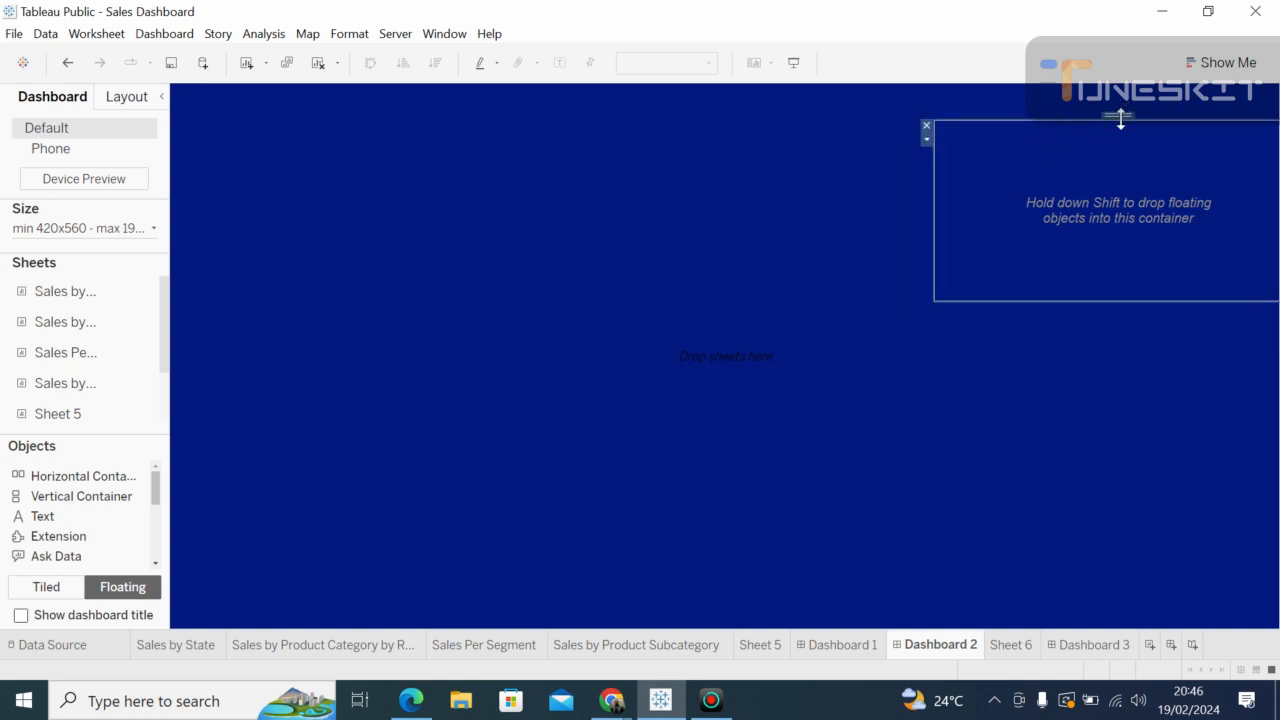
key(Delete)
key(ctrl+z)
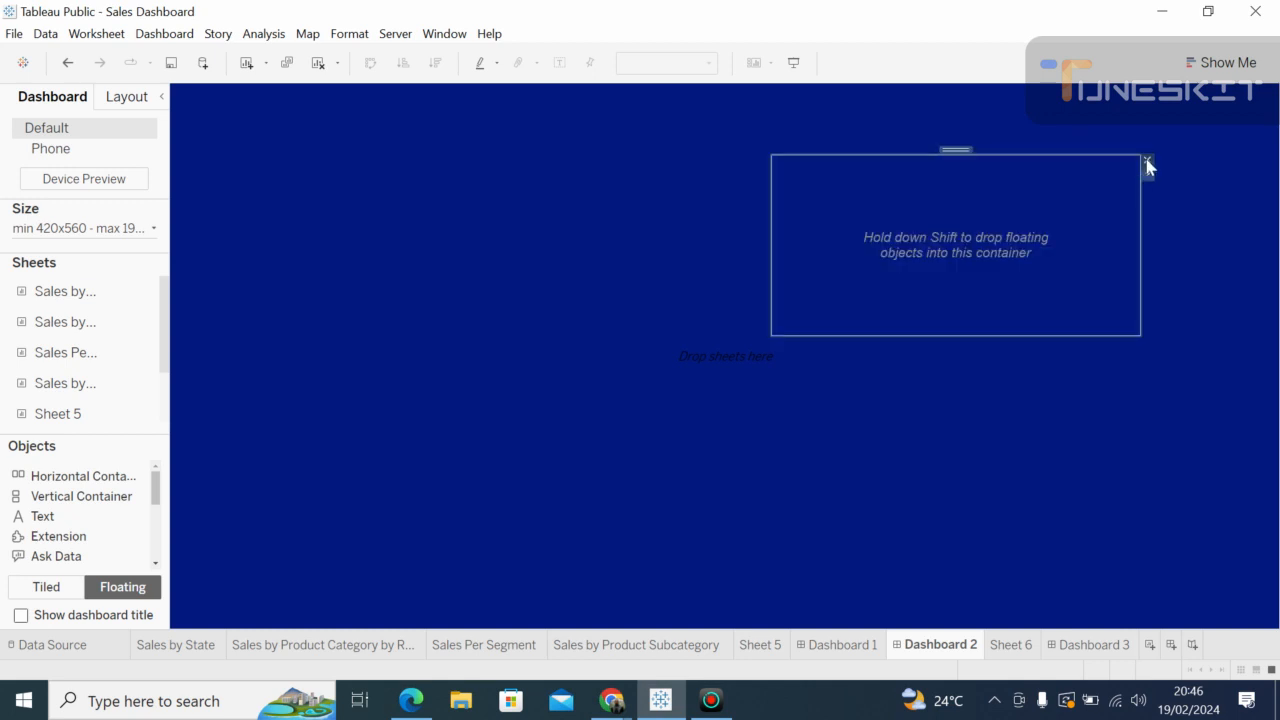
click(1147, 160)
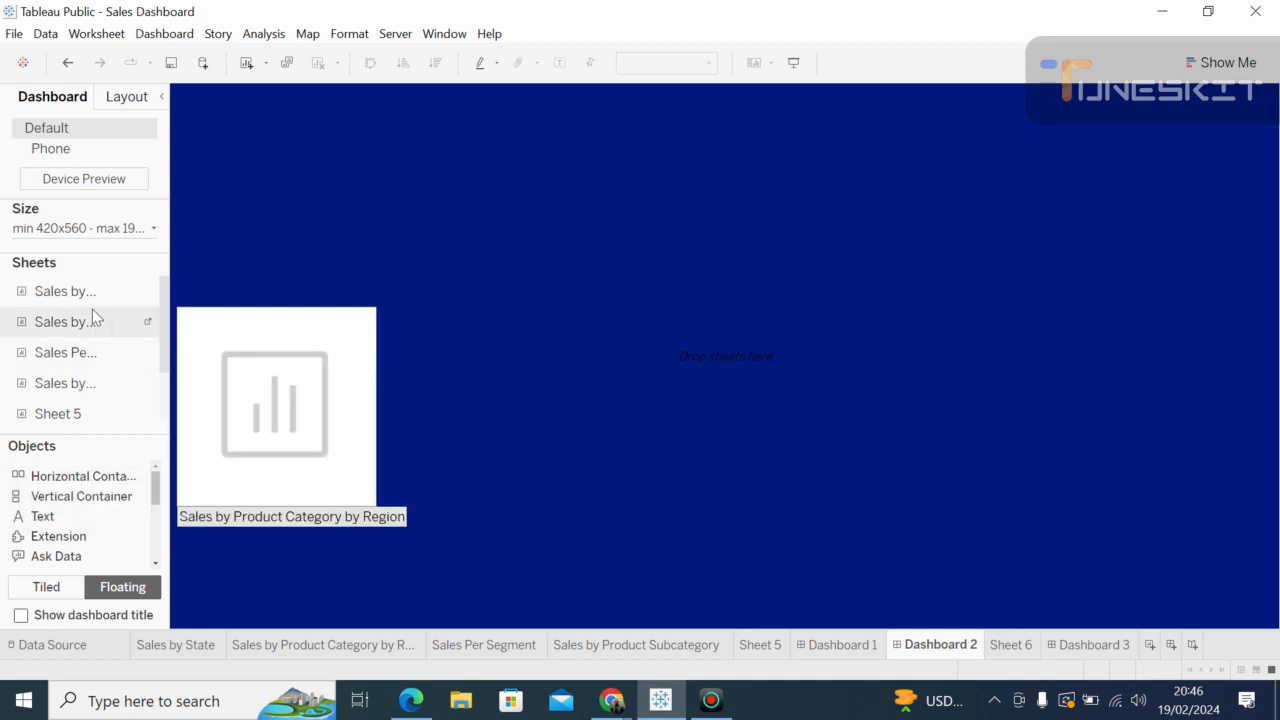
Step: Place three floating horizontal containers side by side as an upper row on Dashboard 2
mouse_move(94, 294)
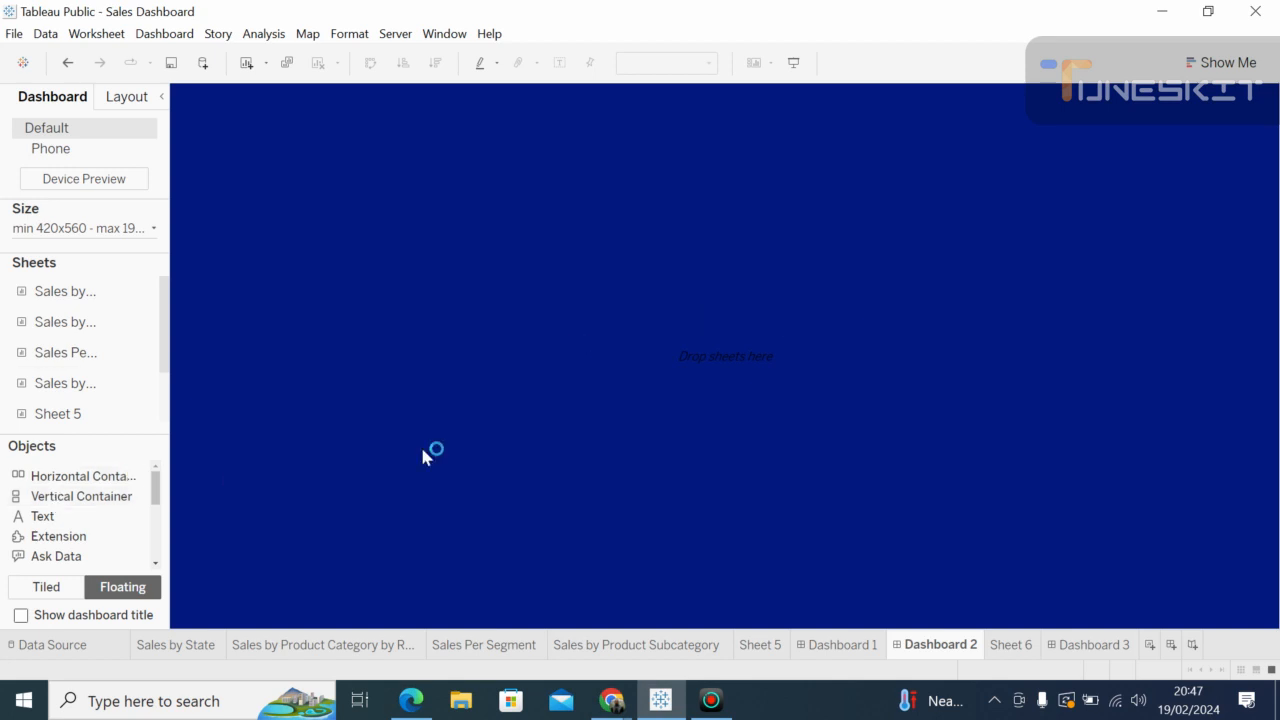
click(113, 480)
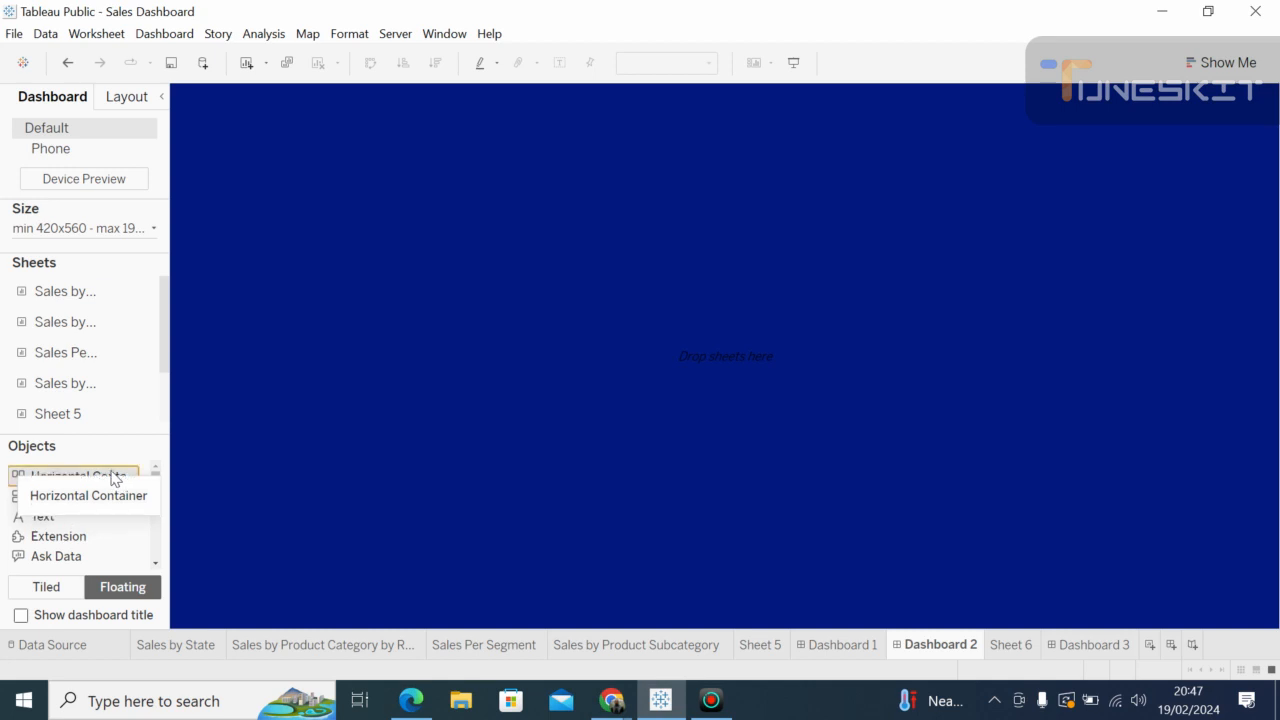
drag(113, 480, 220, 160)
drag(220, 160, 216, 155)
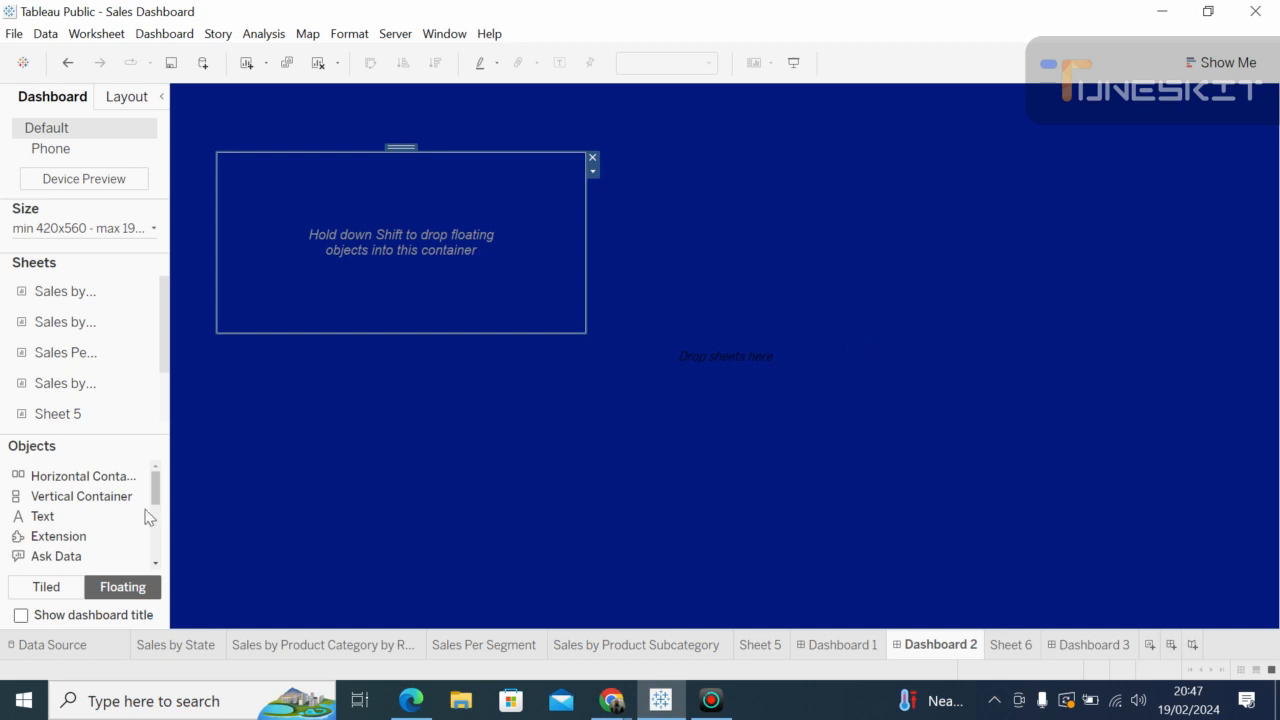
drag(92, 488, 603, 154)
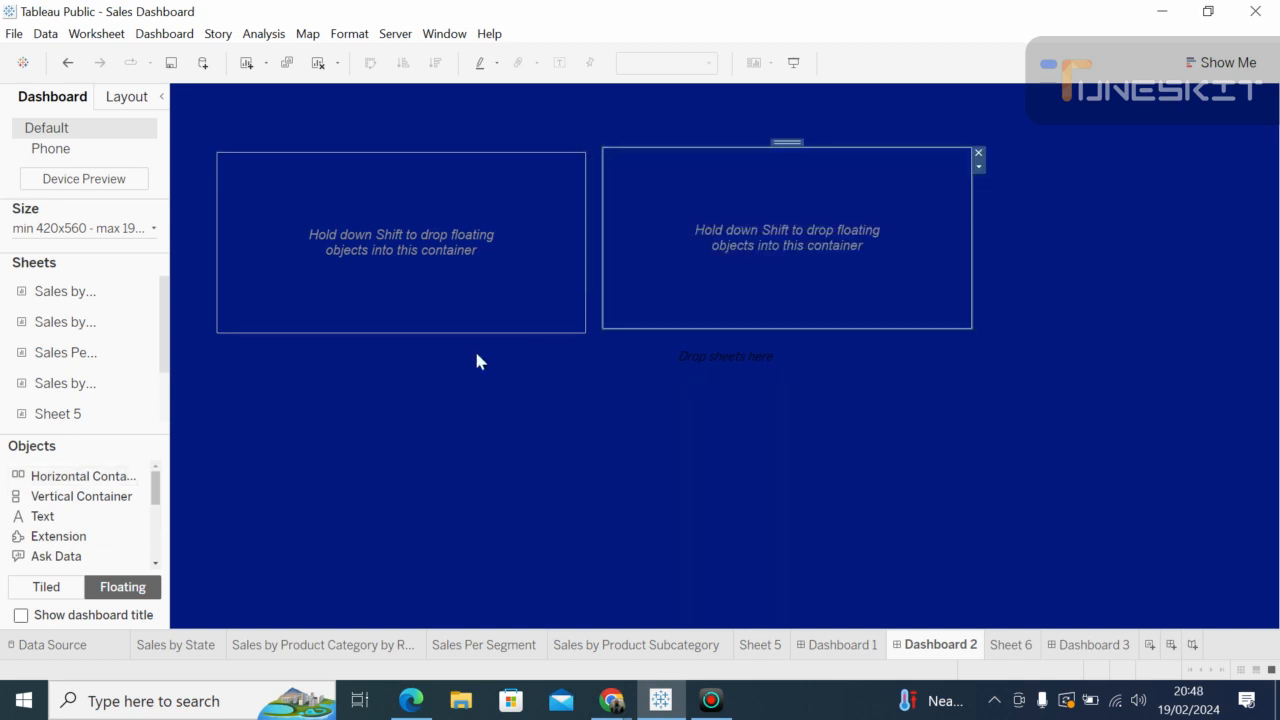
drag(94, 481, 979, 157)
click(1050, 418)
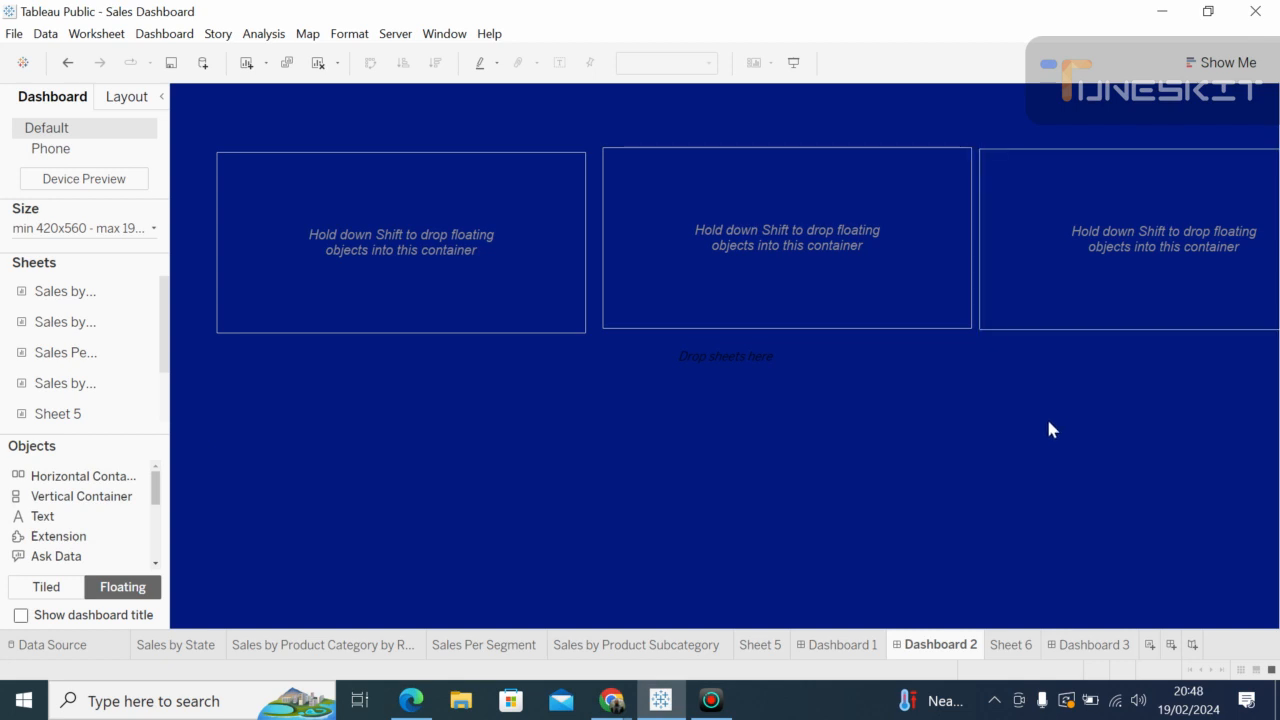
Step: Add a second row of three floating horizontal containers beneath the first row
drag(92, 482, 215, 370)
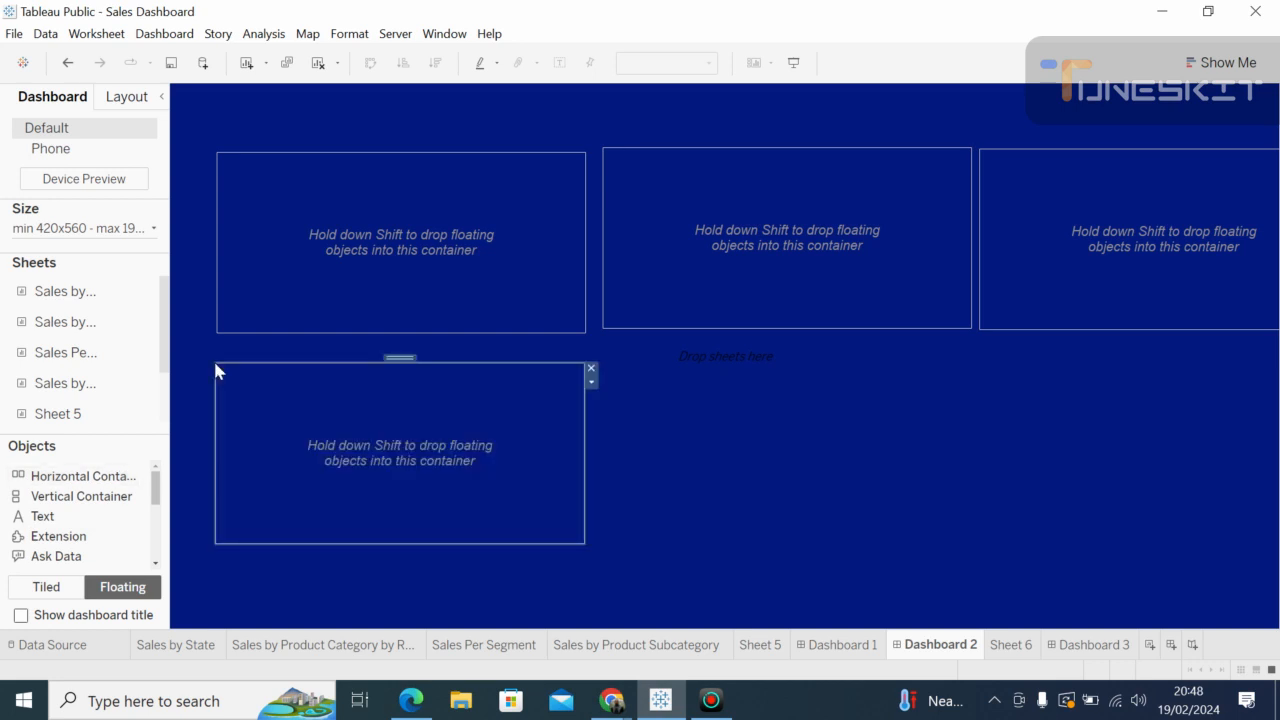
drag(88, 483, 601, 370)
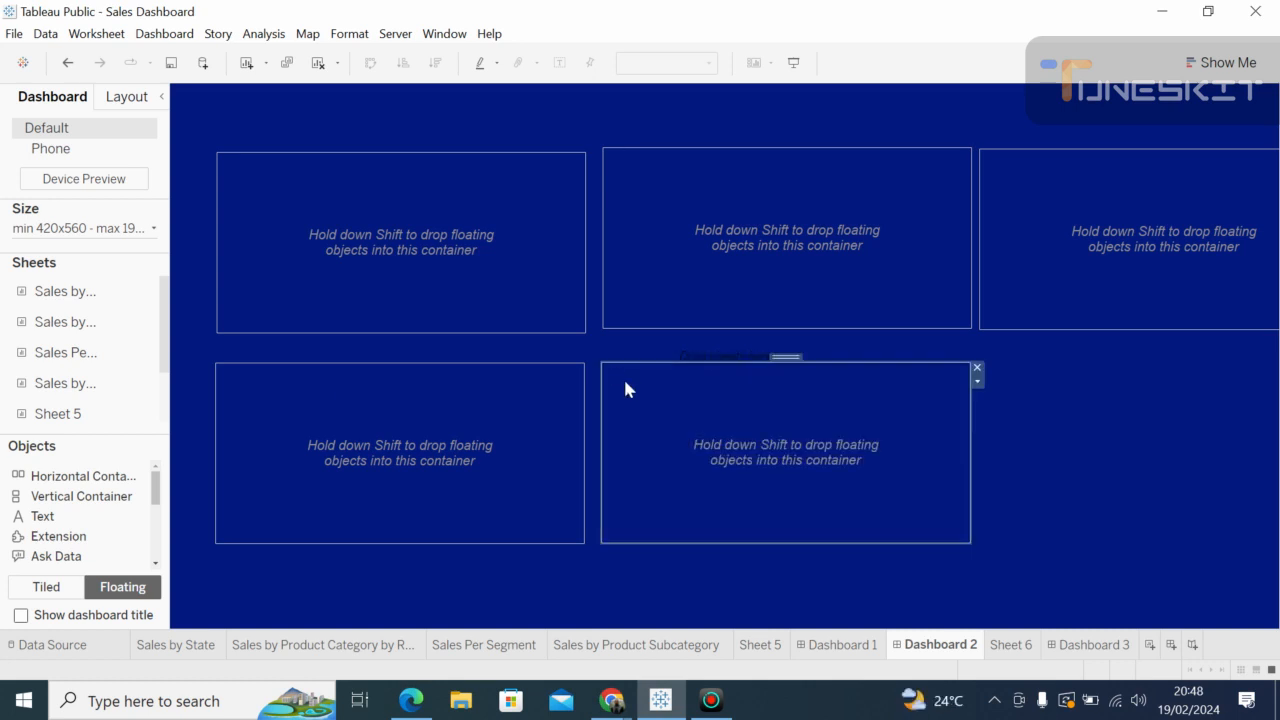
drag(70, 485, 980, 371)
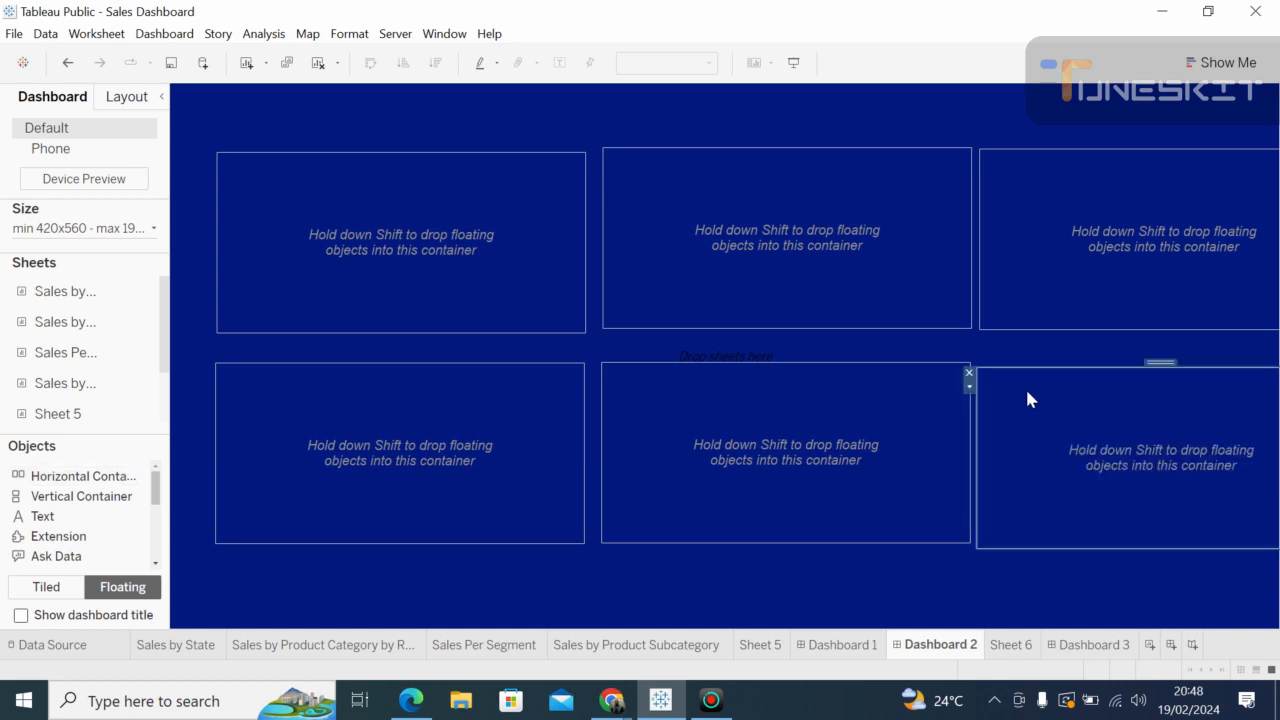
click(1246, 604)
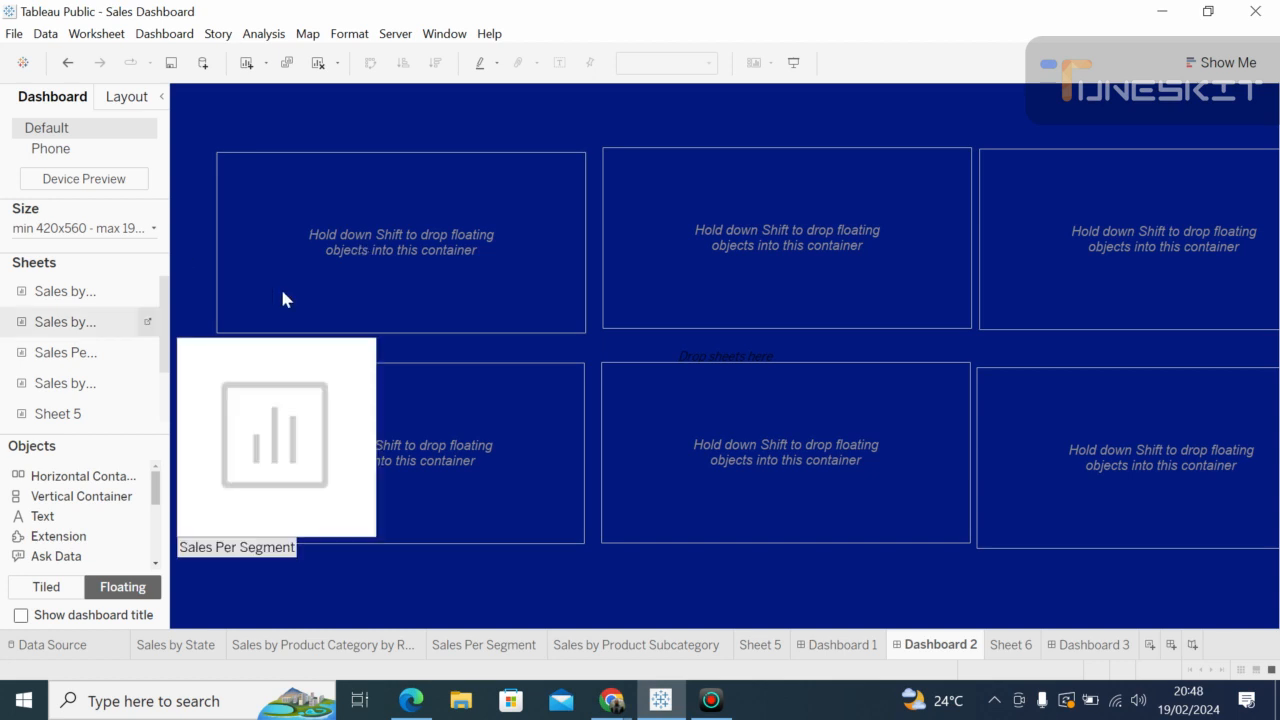
mouse_move(130, 300)
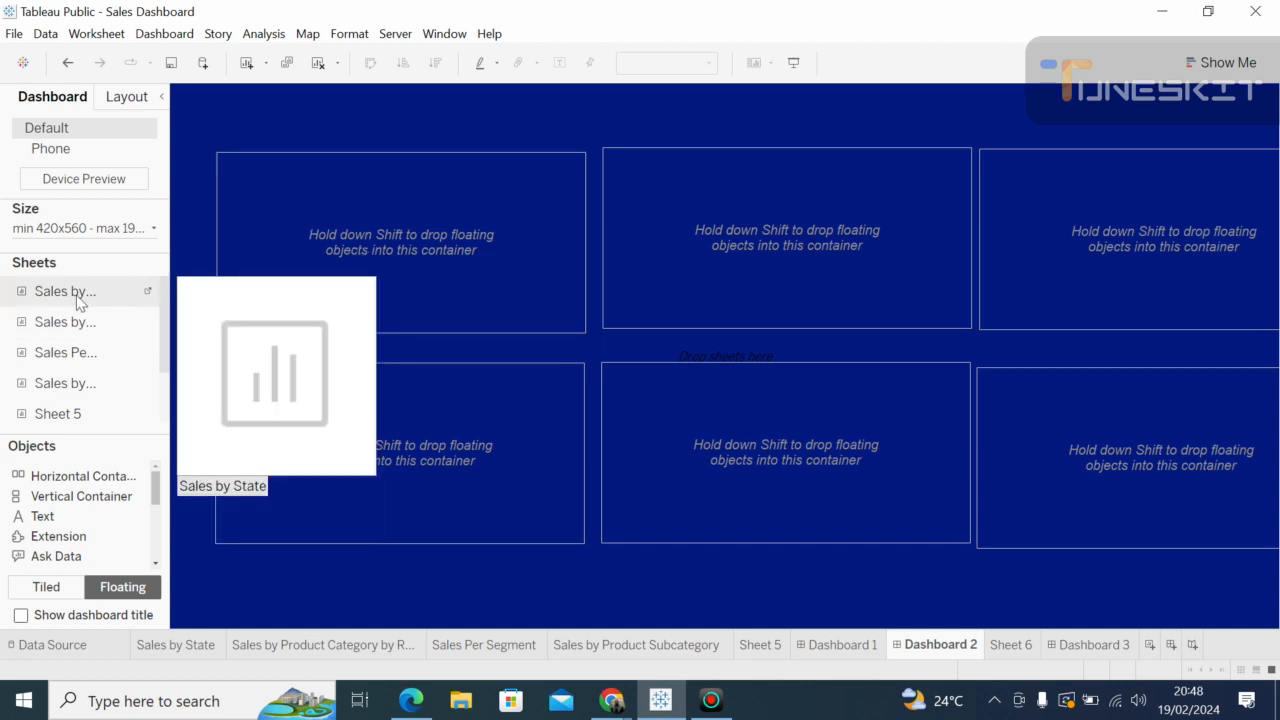
click(511, 213)
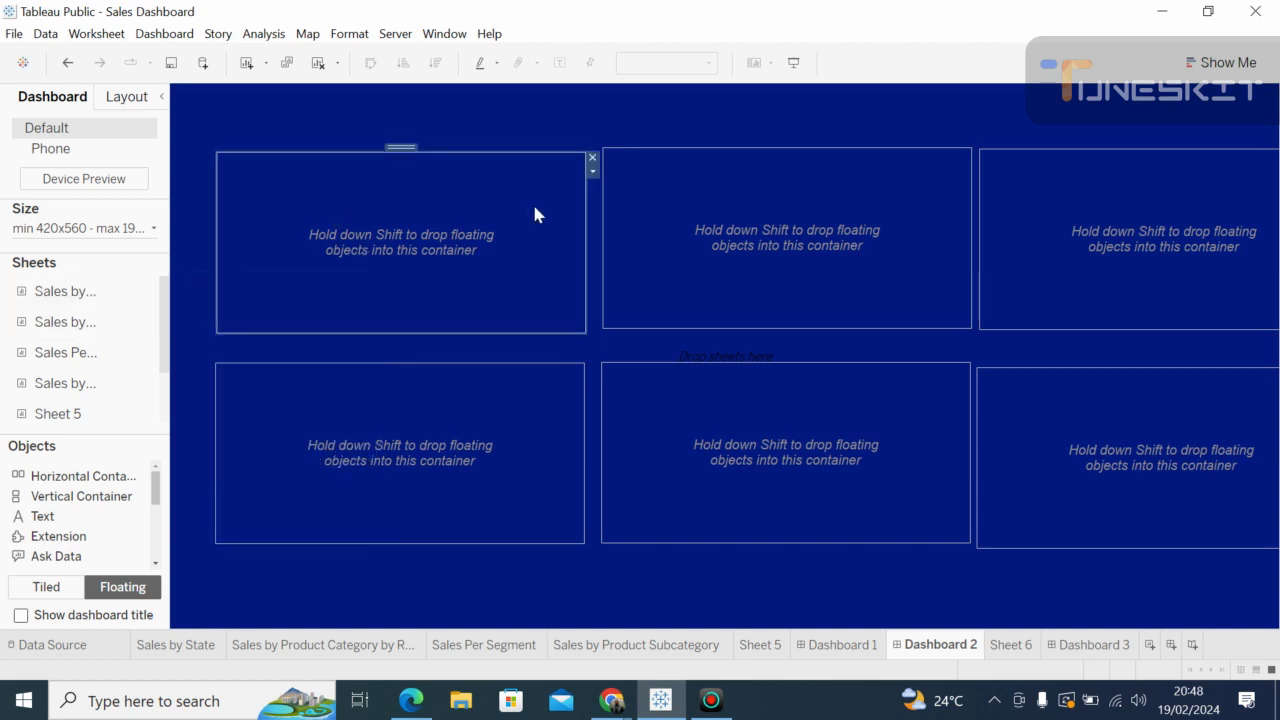
click(563, 337)
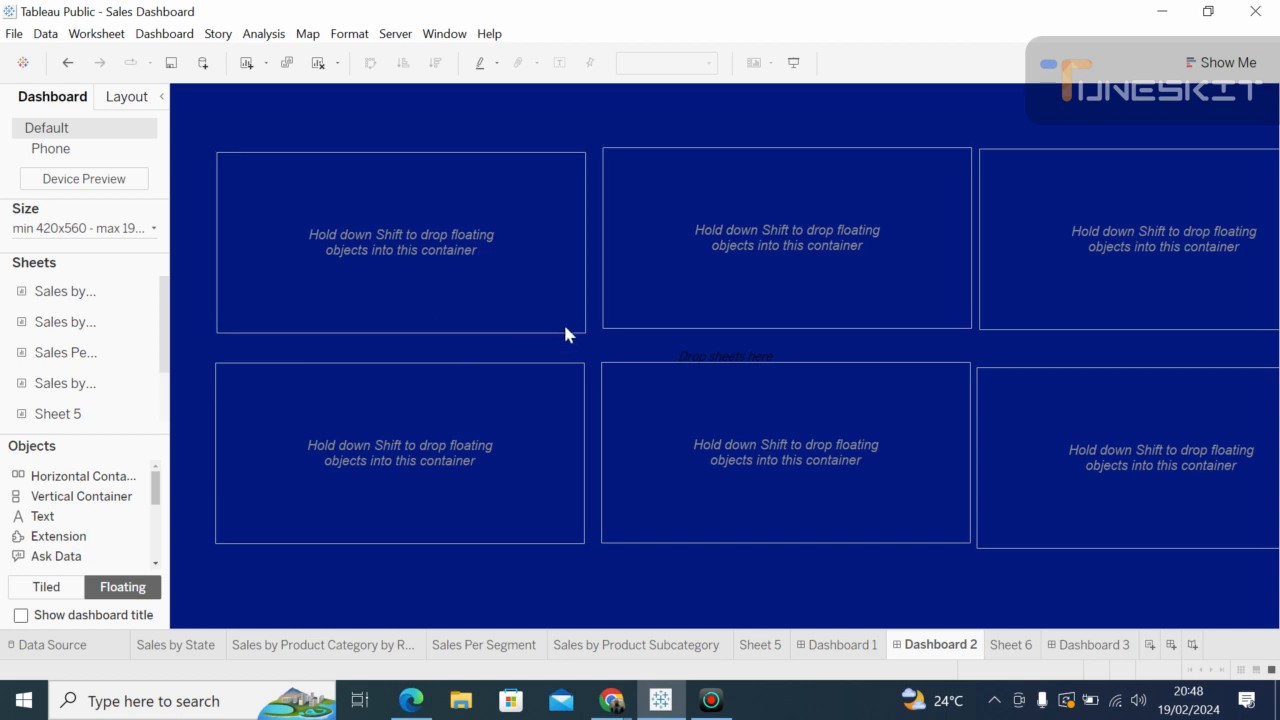
click(583, 228)
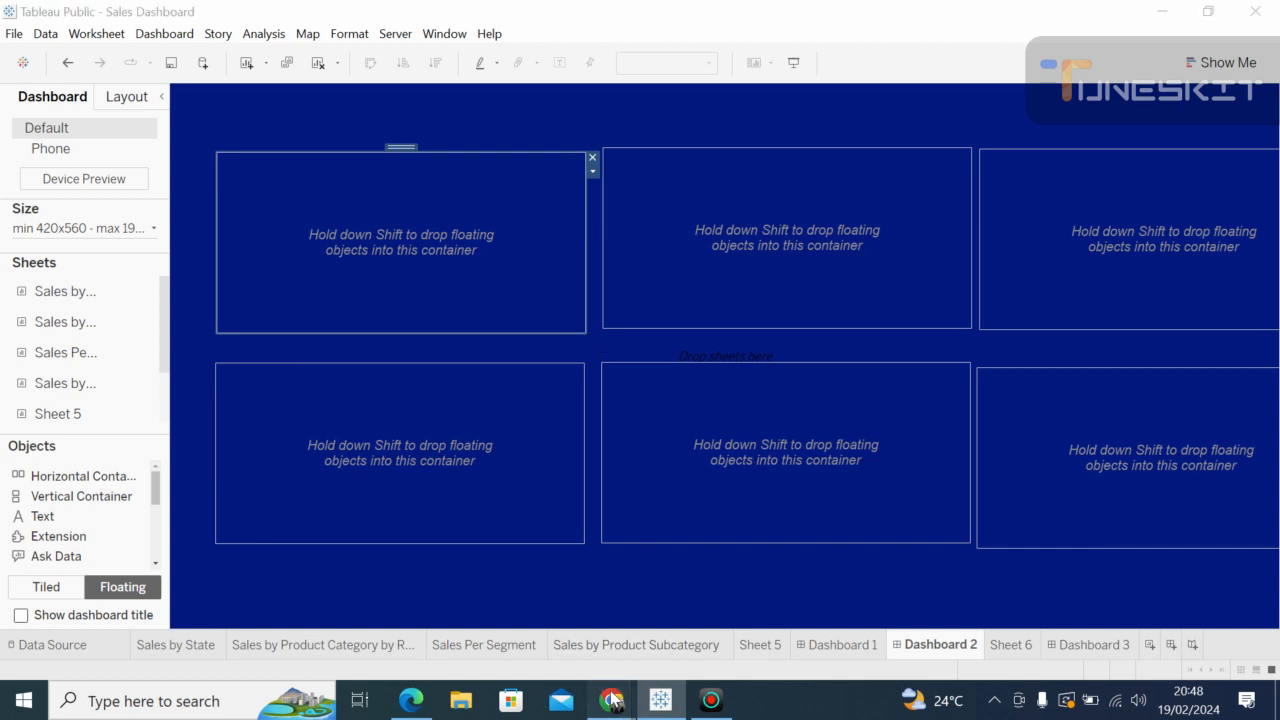
Step: Switch to the Google Meet call, admit everyone waiting to join, and return to Tableau Public
mouse_move(612, 700)
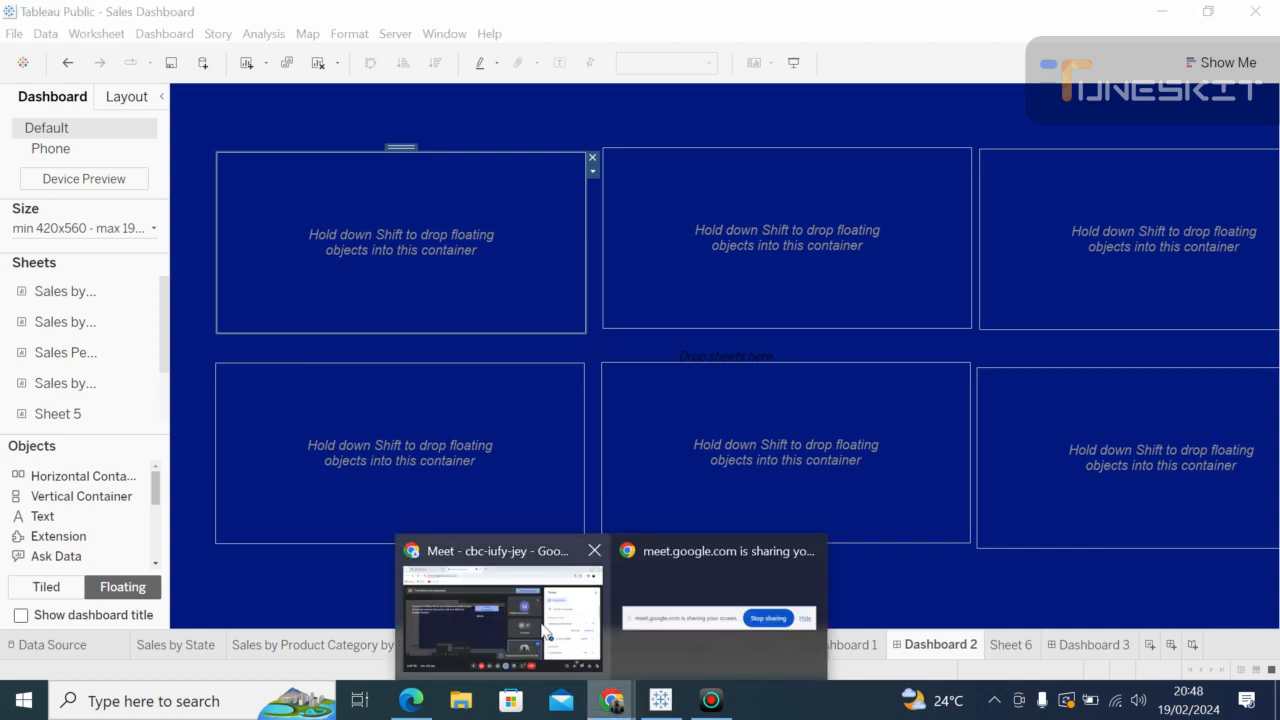
click(723, 557)
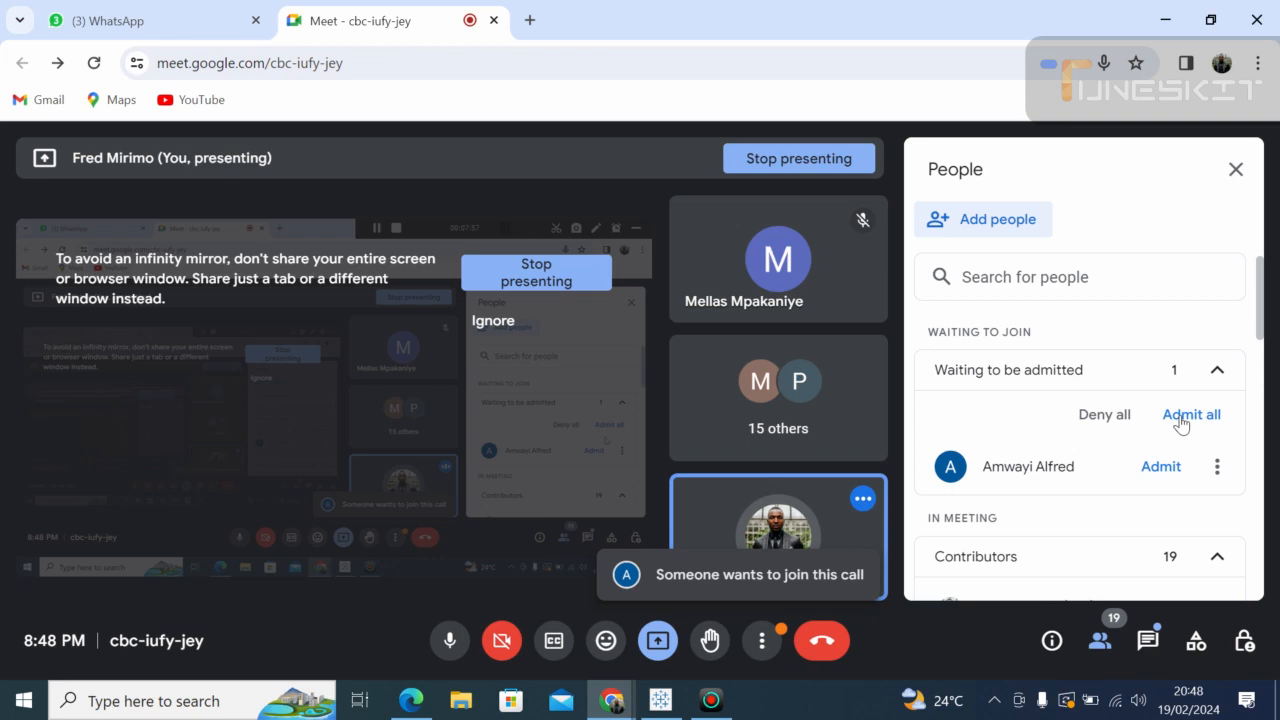
click(1181, 424)
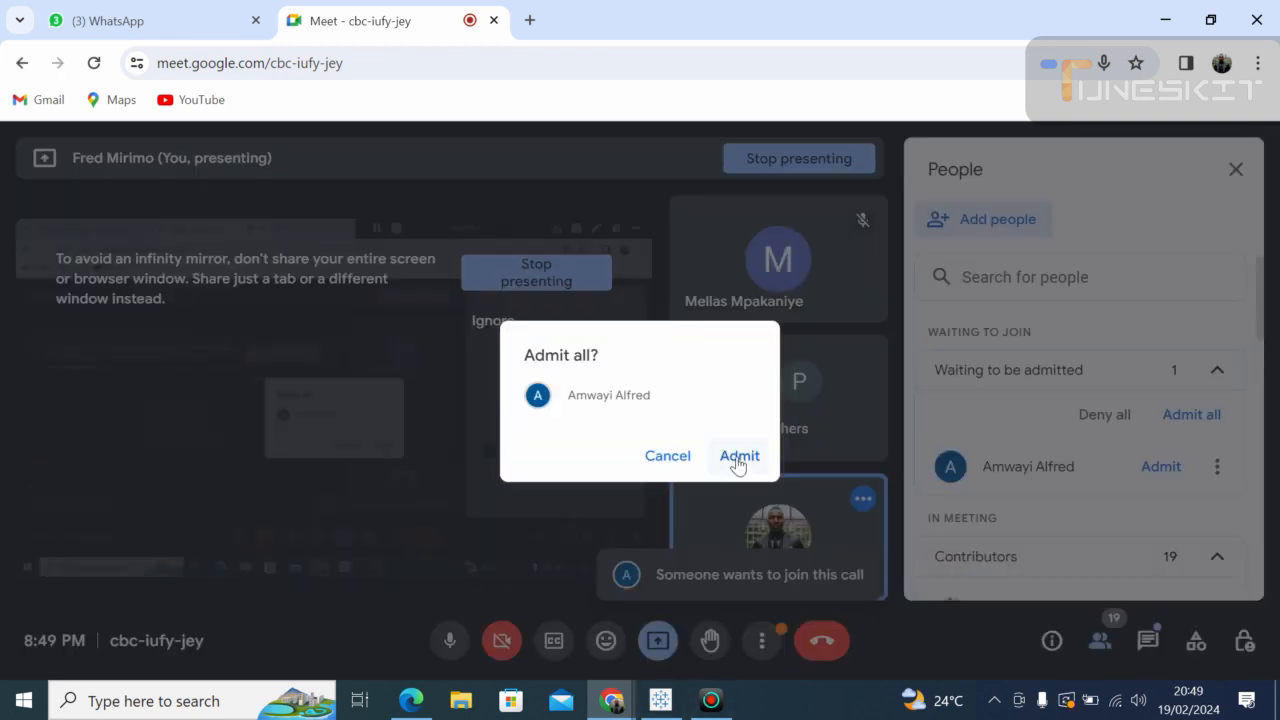
click(661, 704)
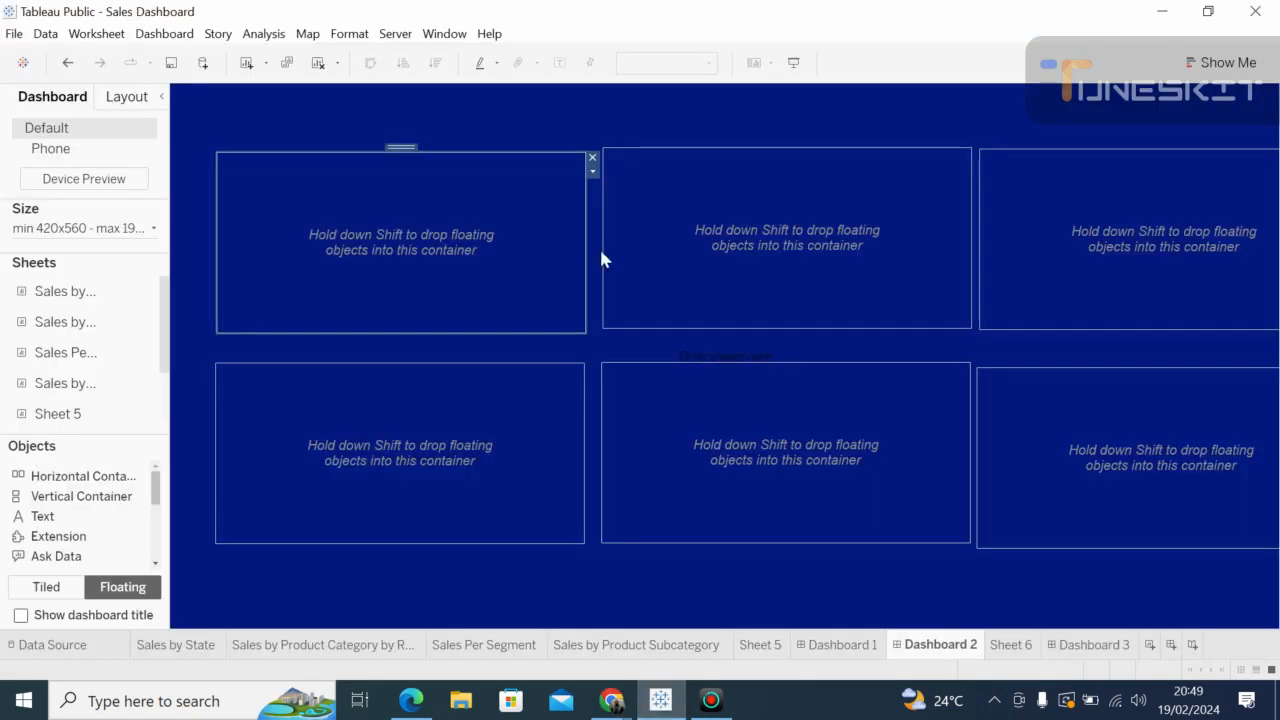
Step: Make the upper row's first container narrower and taller, then move the second one closer to it and match its height
drag(585, 219, 562, 234)
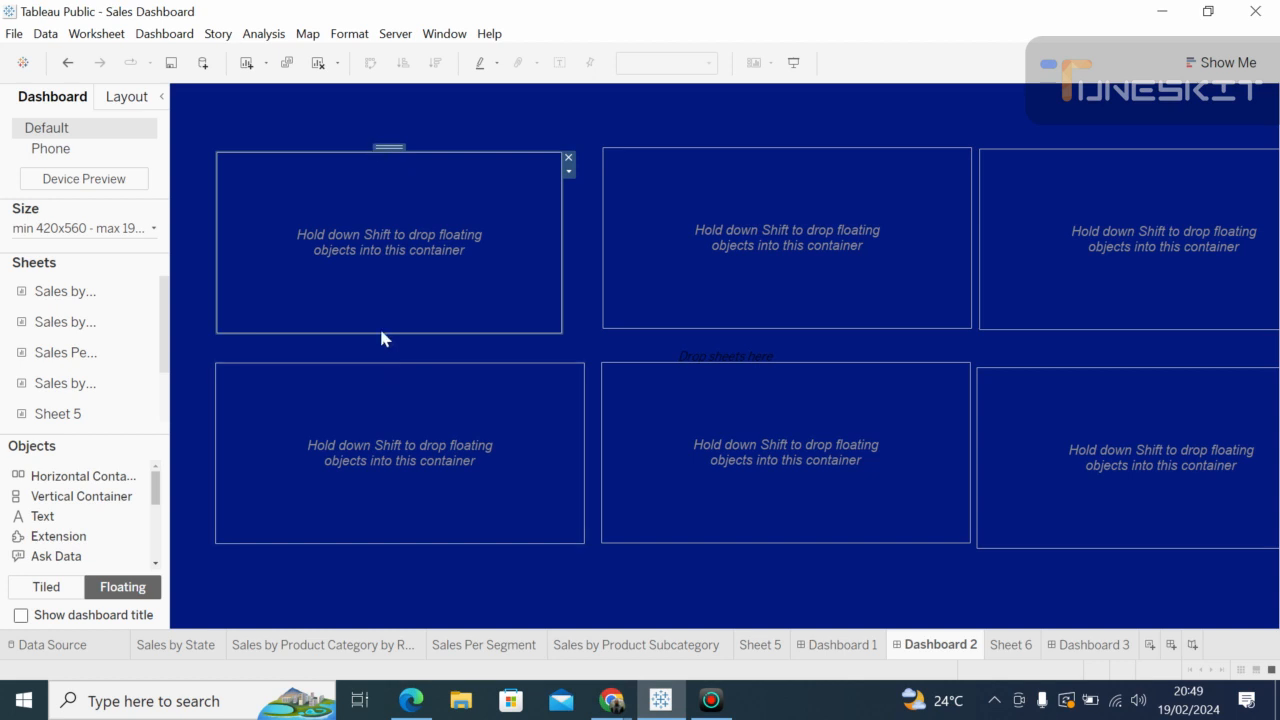
drag(383, 336, 382, 348)
click(639, 224)
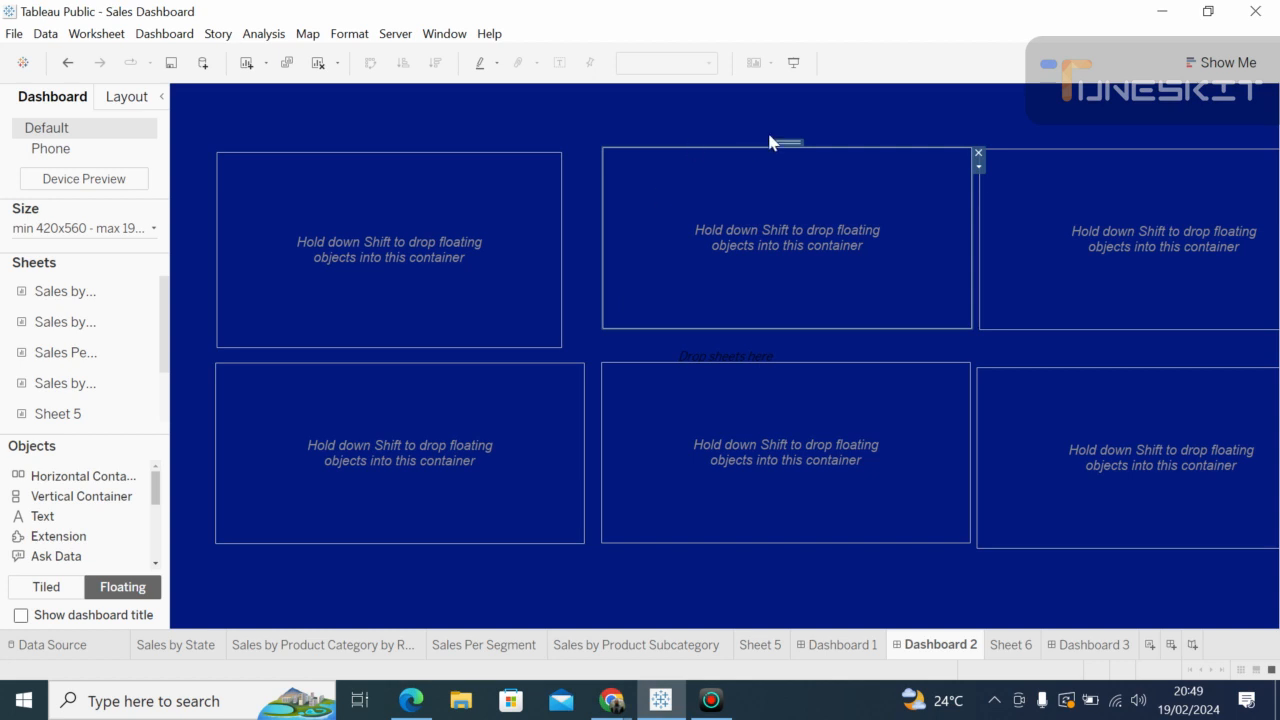
drag(791, 143, 760, 146)
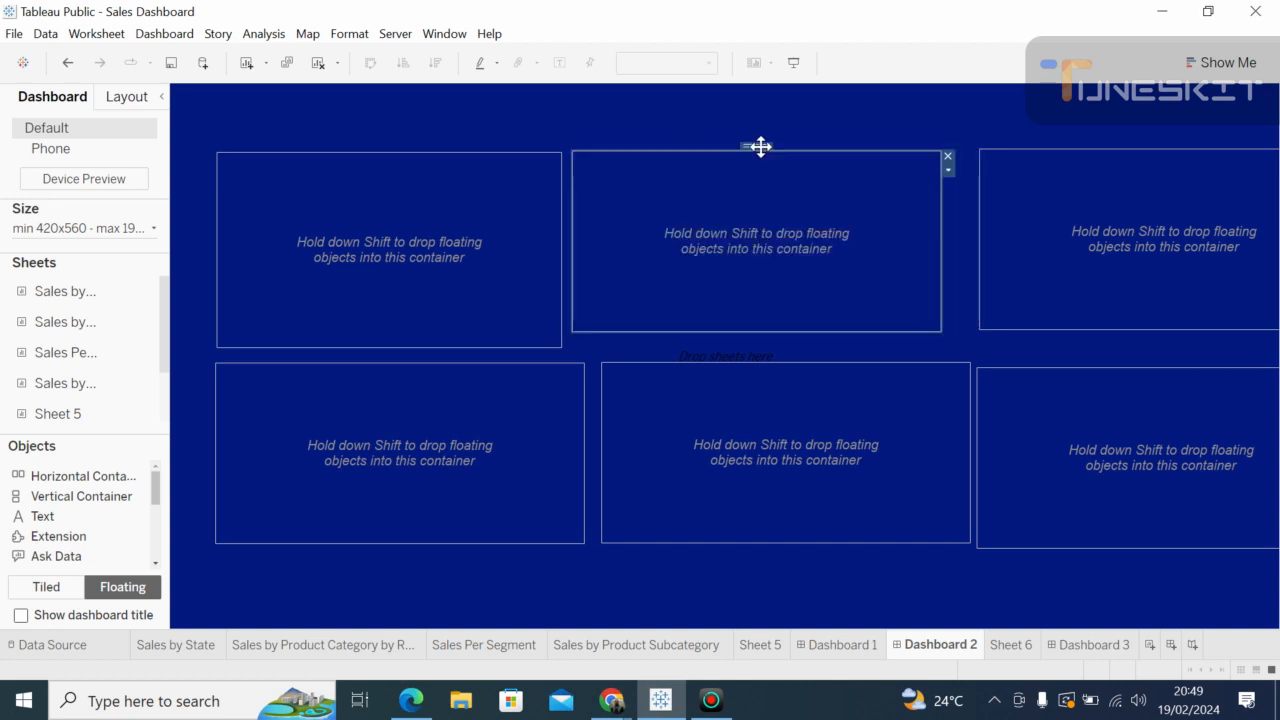
drag(758, 333, 751, 349)
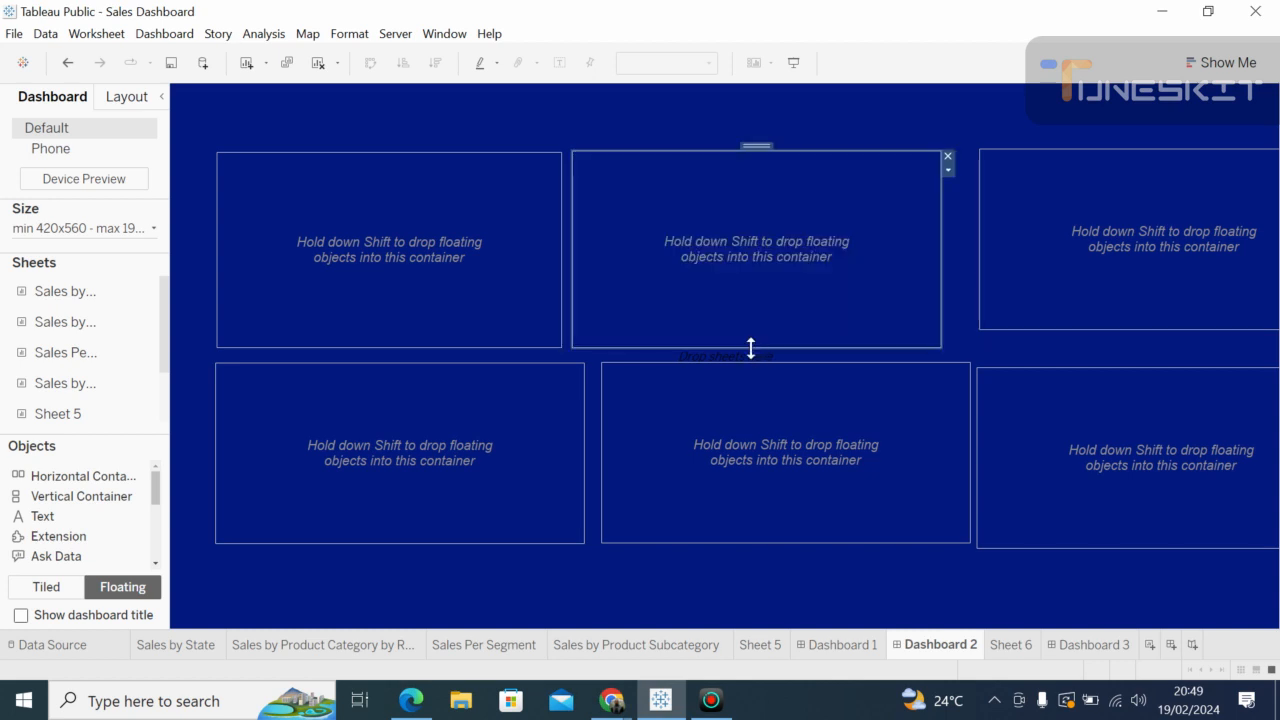
Step: Move the upper row's third container closer to the second one, and narrow the second container
click(1041, 168)
drag(1165, 144, 1044, 142)
drag(1164, 138, 1141, 148)
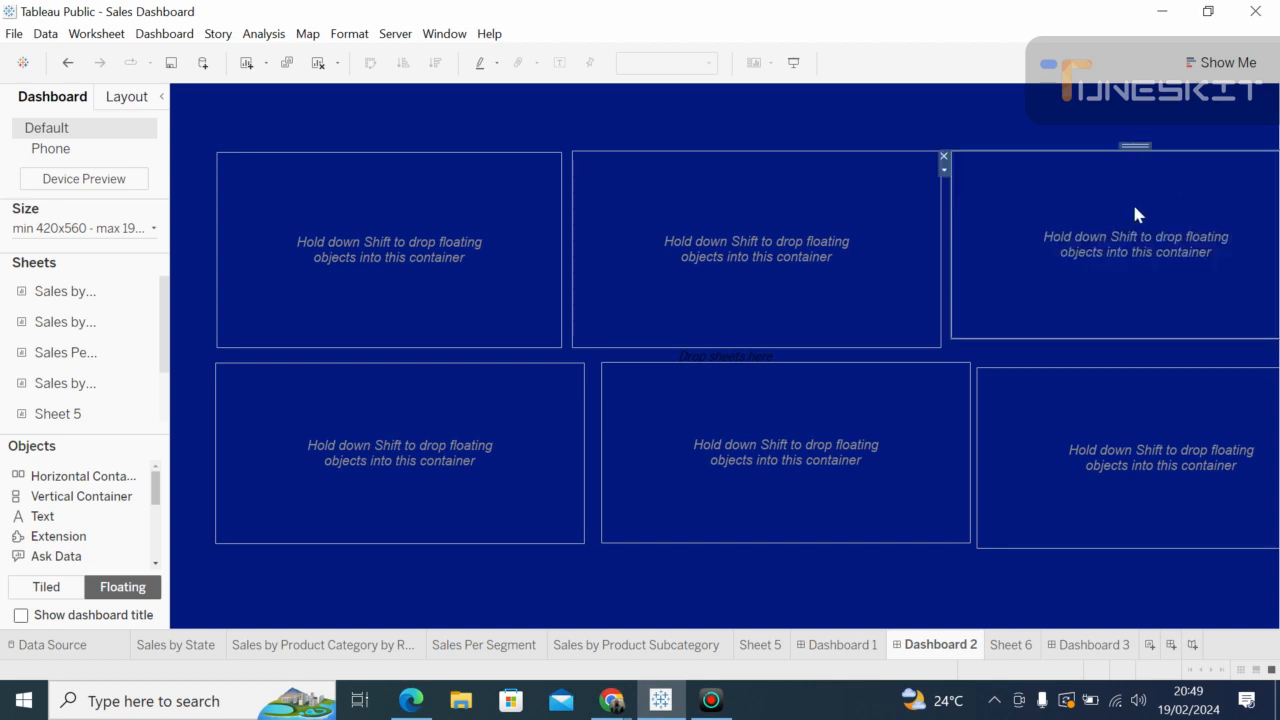
click(915, 185)
drag(943, 225, 907, 218)
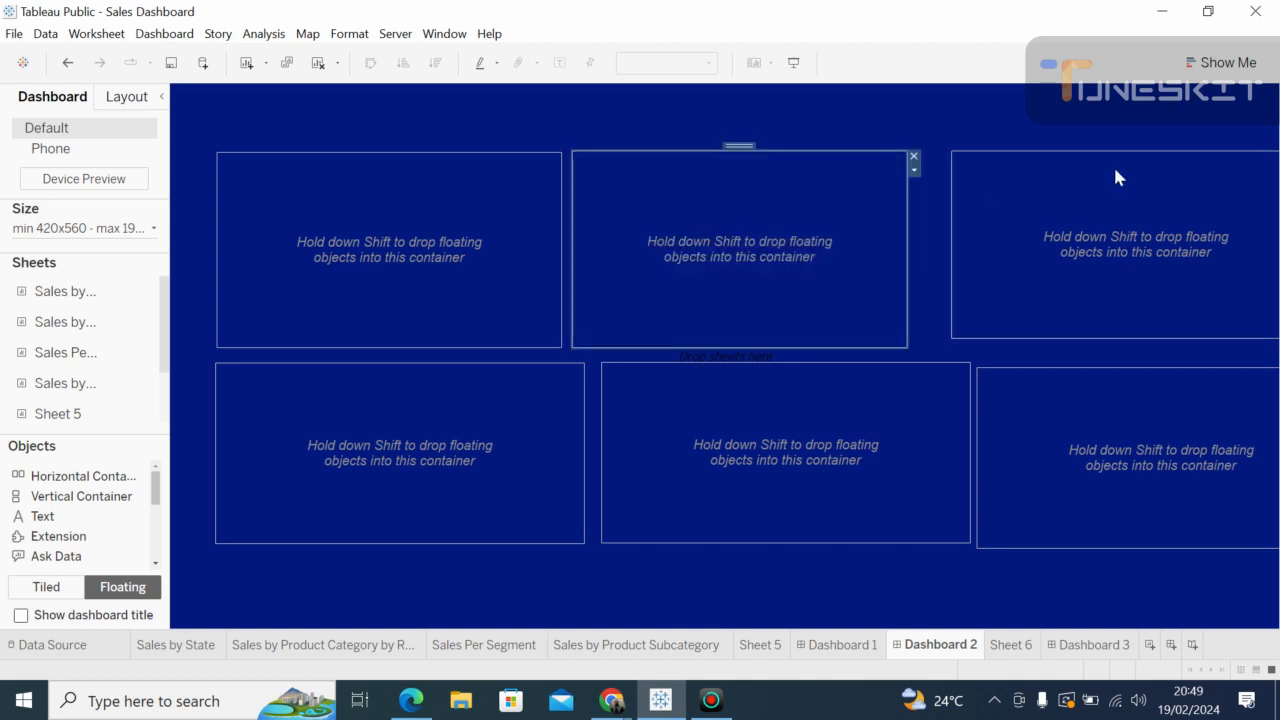
Step: Move the upper row's third container beside the second and resize it to fit within the dashboard at a matching height
click(1118, 177)
drag(1137, 147, 1096, 158)
drag(1268, 232, 1193, 220)
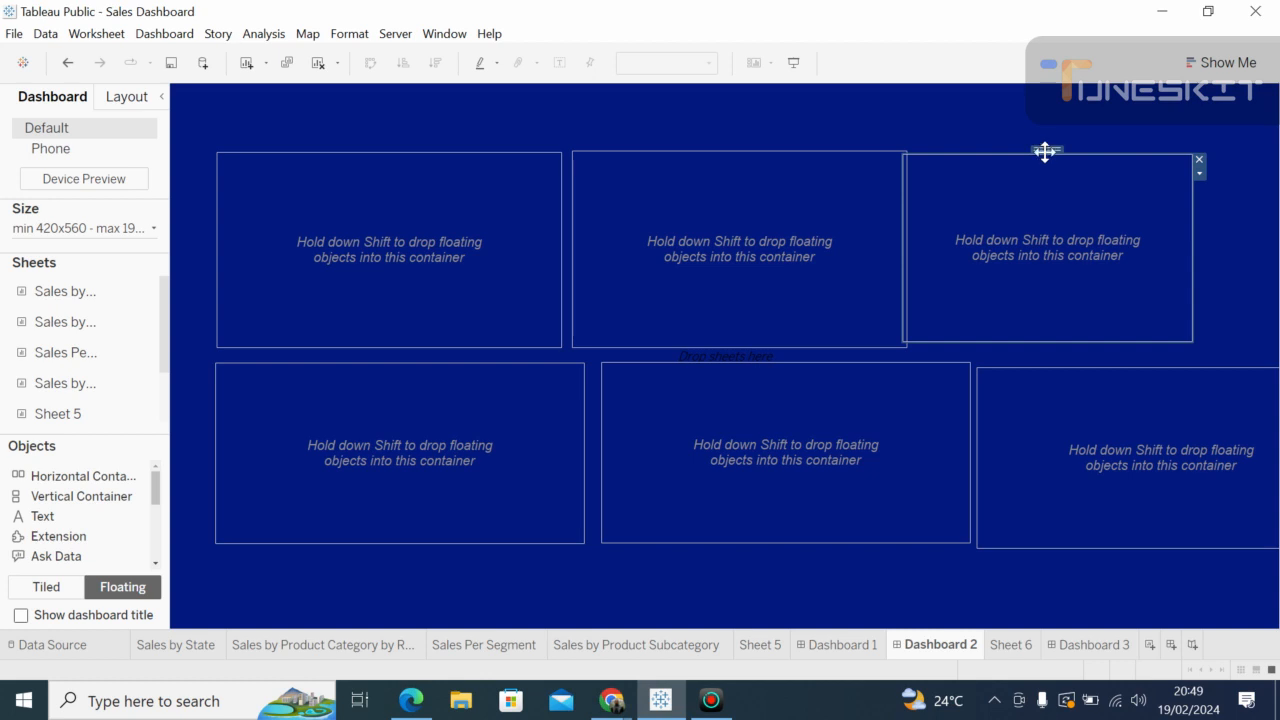
mouse_move(1044, 150)
mouse_down()
mouse_move(1078, 150)
mouse_move(1063, 146)
mouse_up()
drag(1212, 240, 1257, 260)
drag(1086, 337, 1080, 349)
Step: Make the lower row's first container slightly taller and delete the third container in that row
click(509, 500)
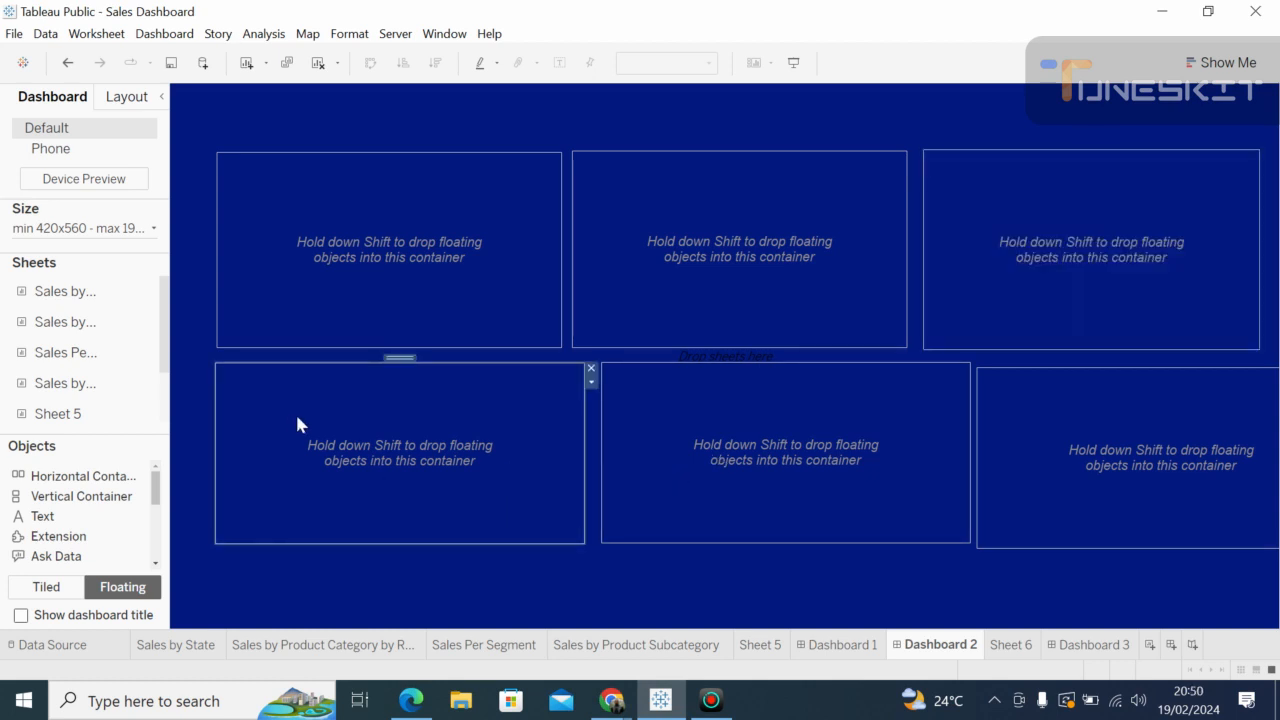
drag(356, 543, 357, 555)
click(669, 531)
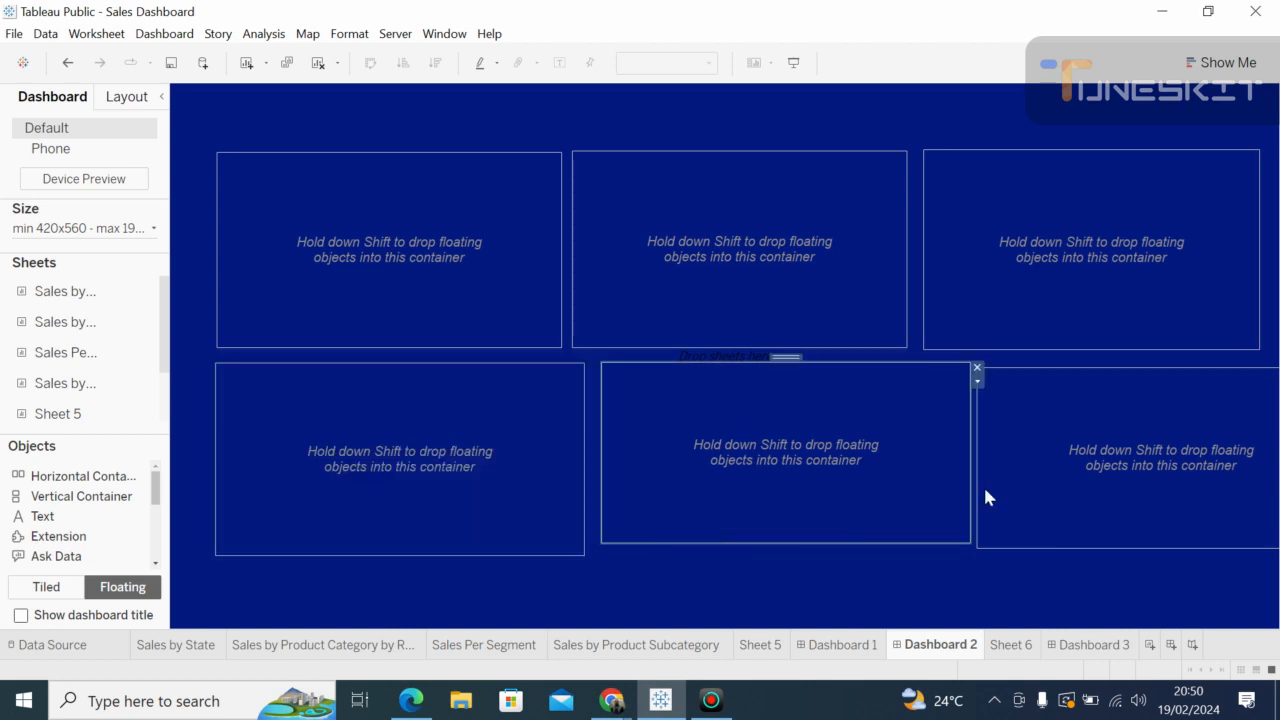
click(1042, 474)
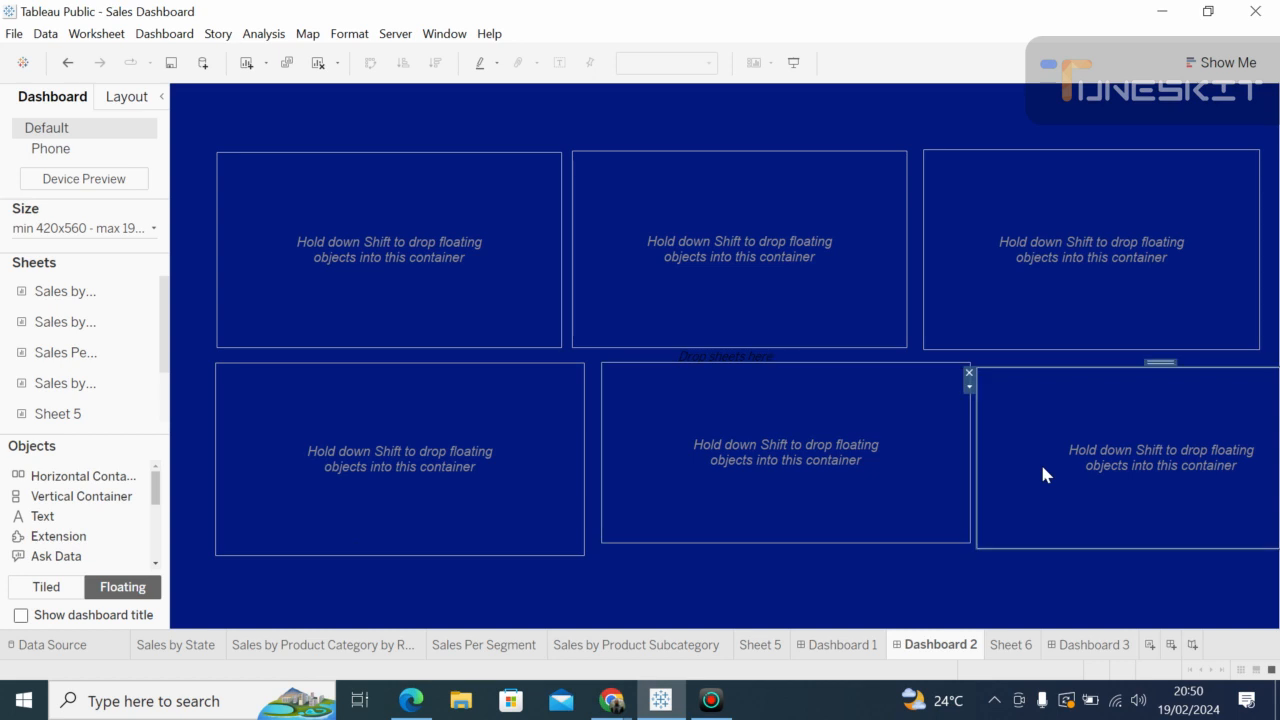
click(969, 372)
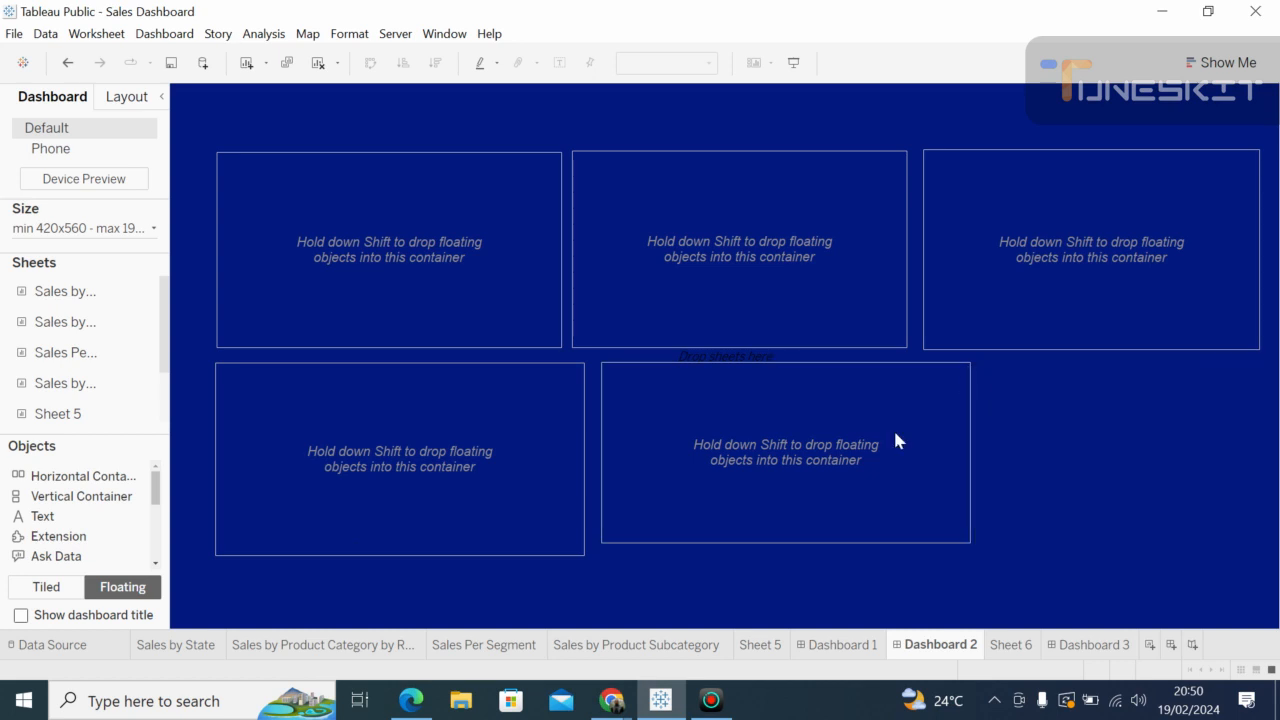
Step: Make the lower row's second container taller and widen it to line up with the upper row's outer edge
click(669, 540)
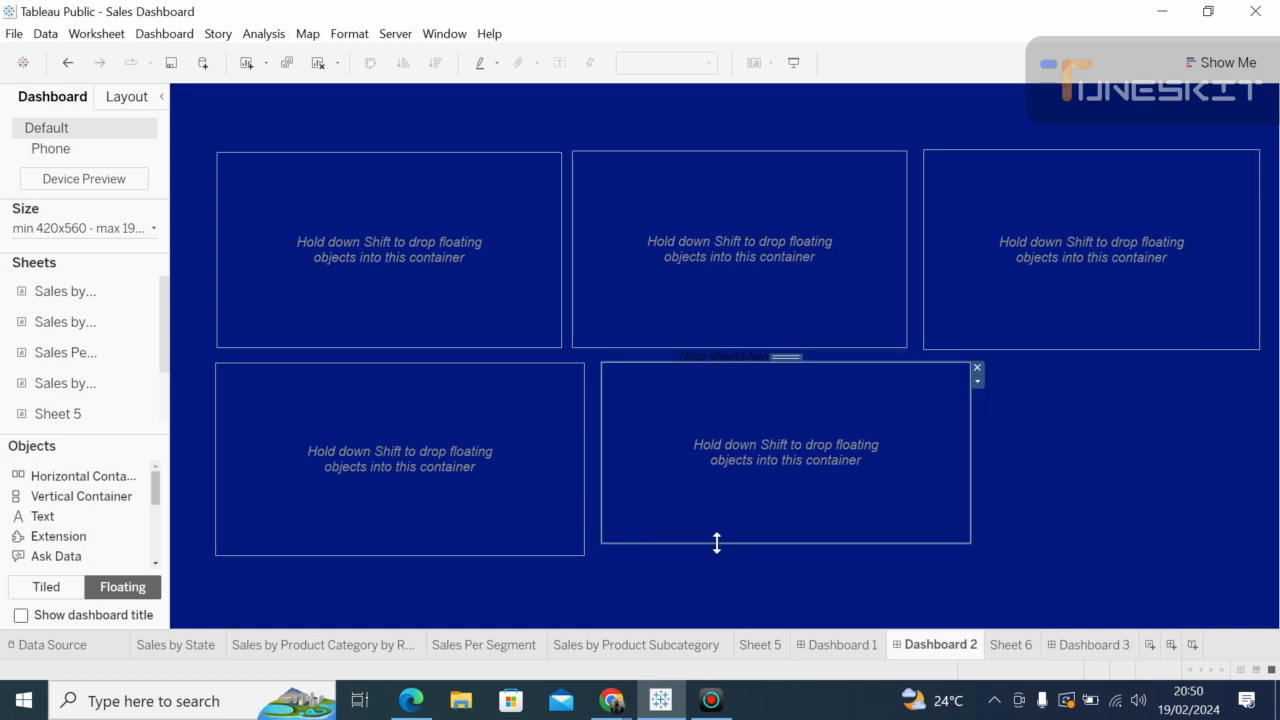
drag(723, 543, 712, 561)
mouse_move(969, 446)
mouse_down()
mouse_move(1267, 509)
mouse_move(1256, 503)
mouse_up()
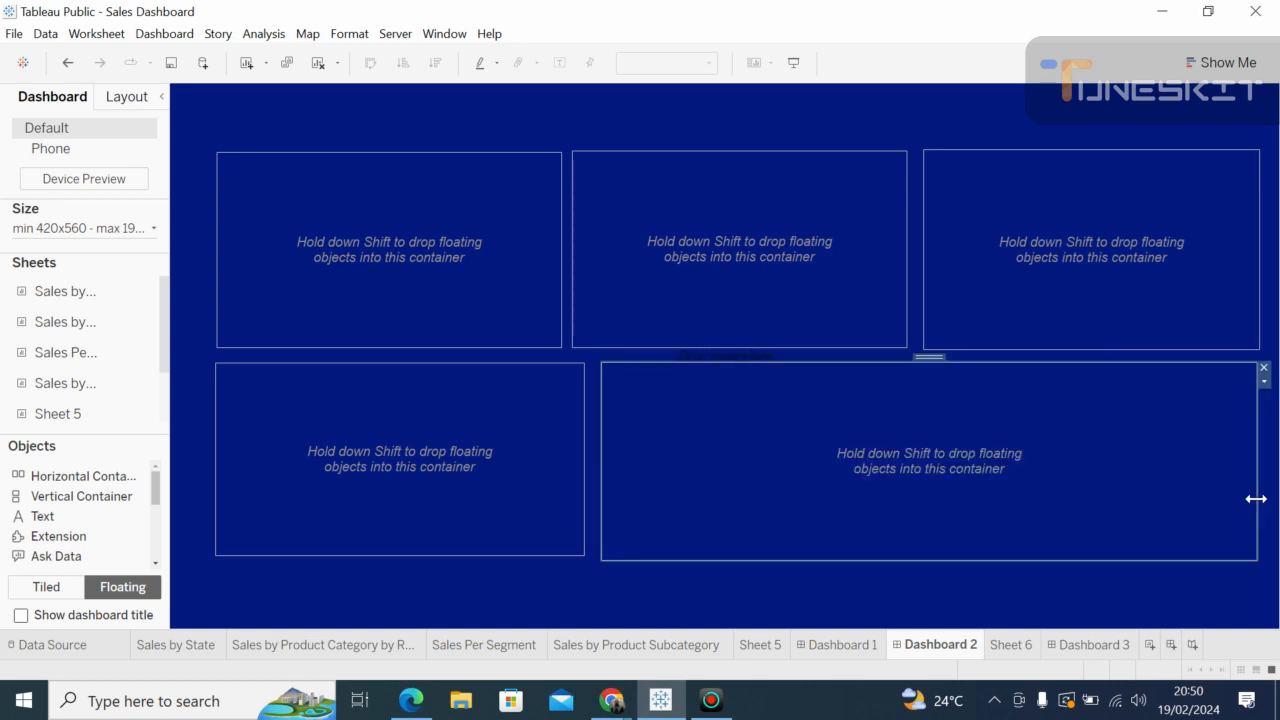
Step: Move both lower-row containers further down the dashboard, keeping them roughly level with each other
click(277, 518)
drag(400, 360, 391, 393)
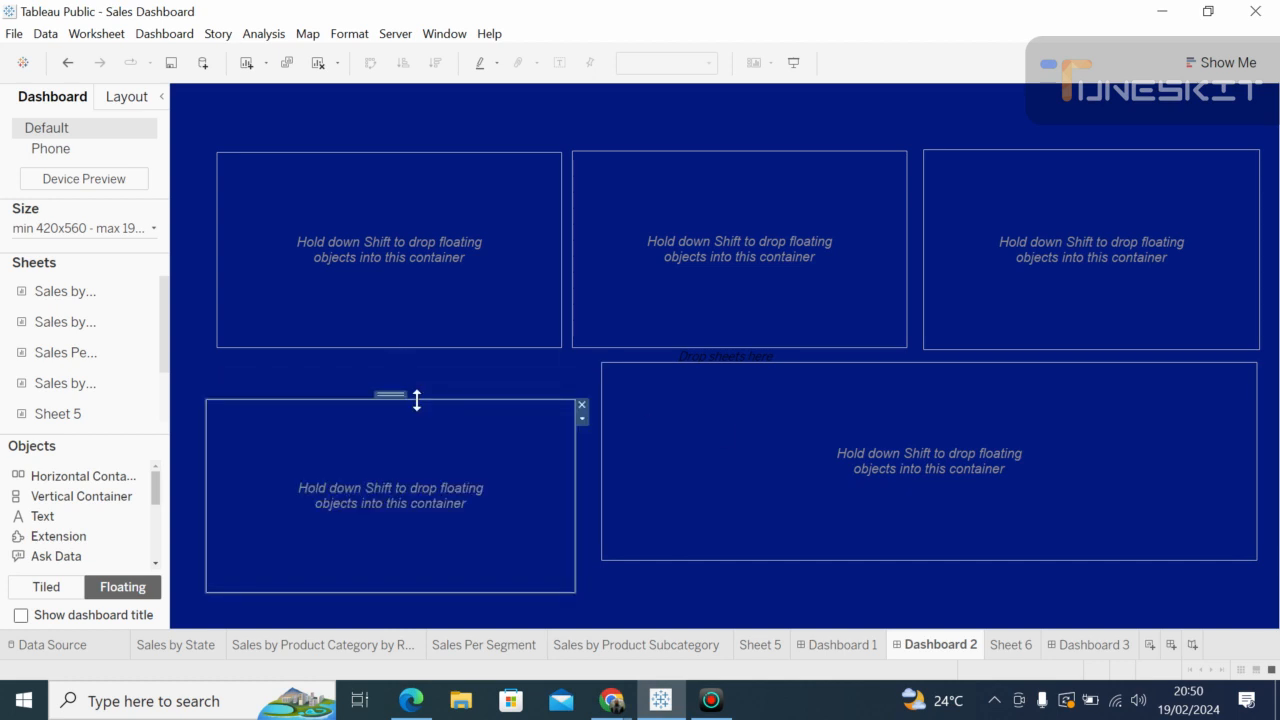
click(845, 391)
drag(925, 358, 918, 392)
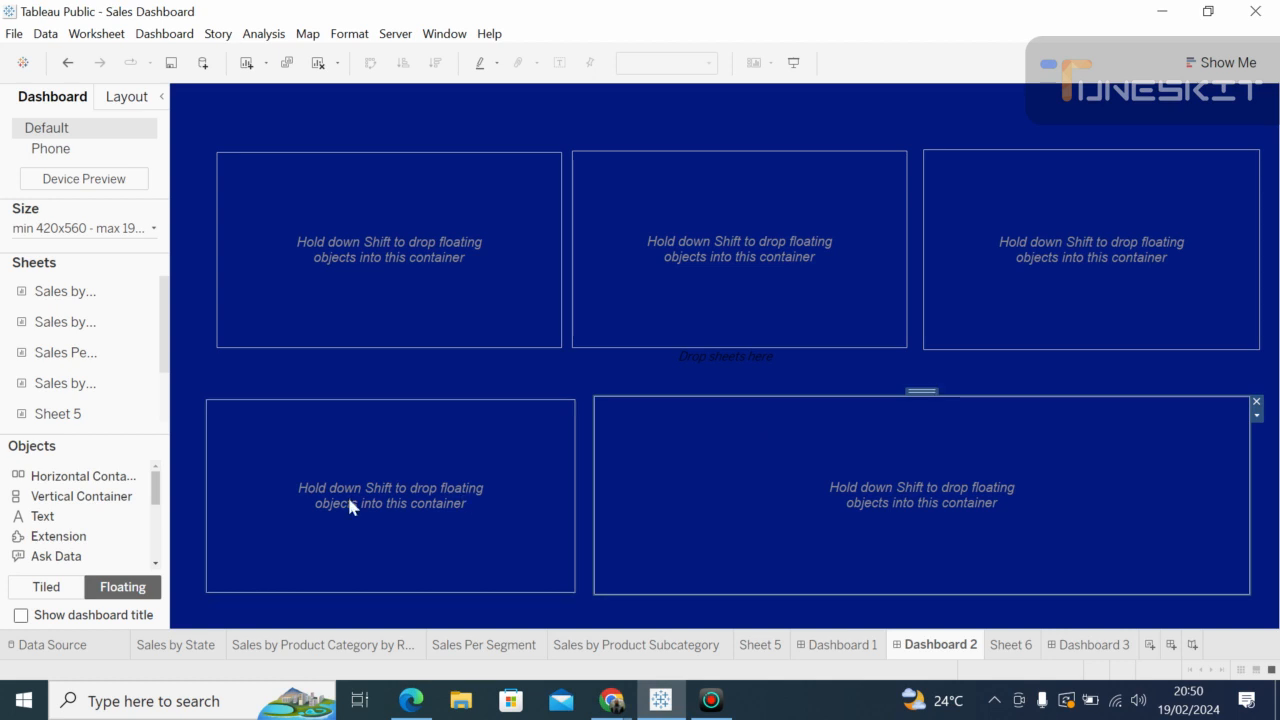
click(305, 509)
drag(394, 396, 394, 403)
click(700, 434)
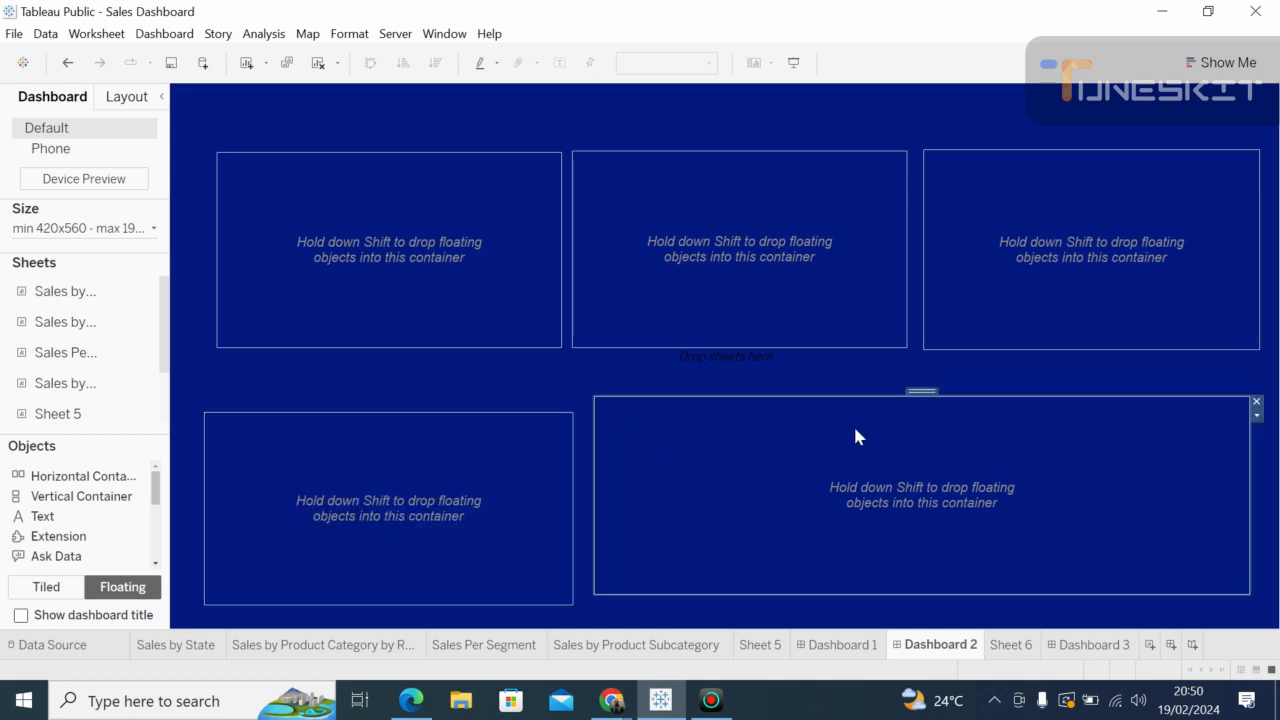
drag(917, 391, 915, 402)
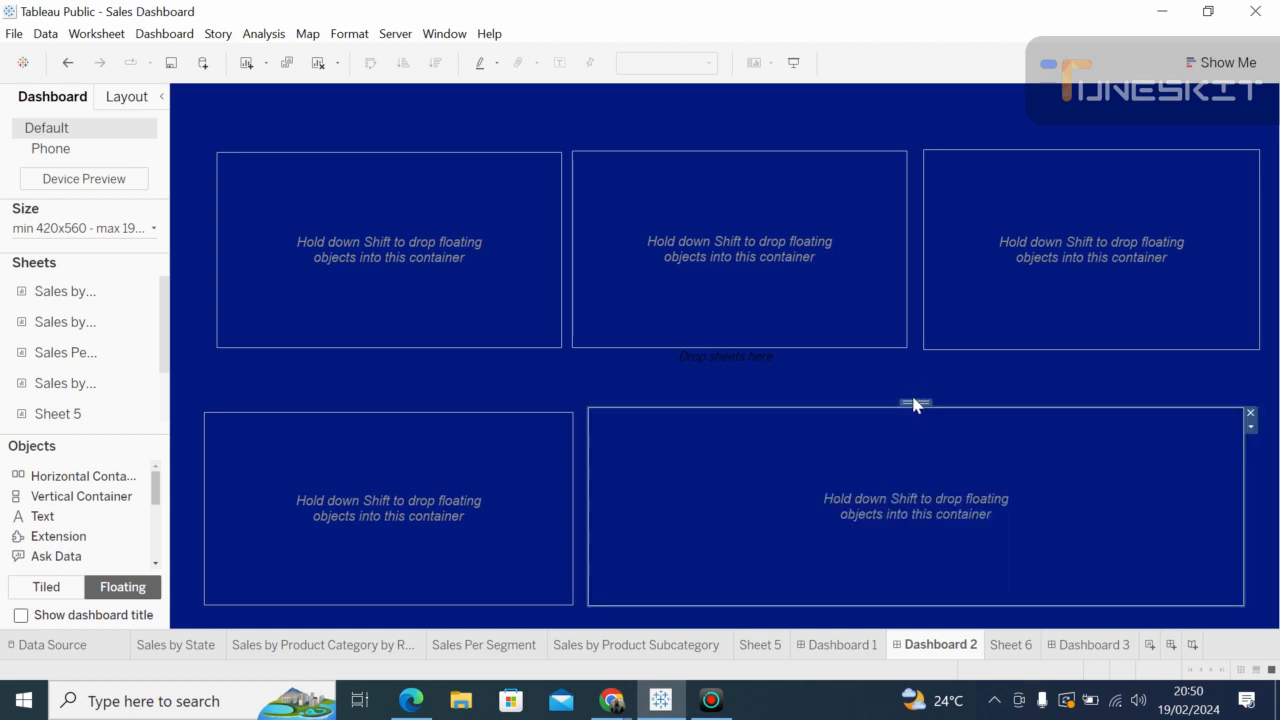
Step: Move the upper row's three containers down to the same level, and widen the lower row's second container to align with them
click(300, 295)
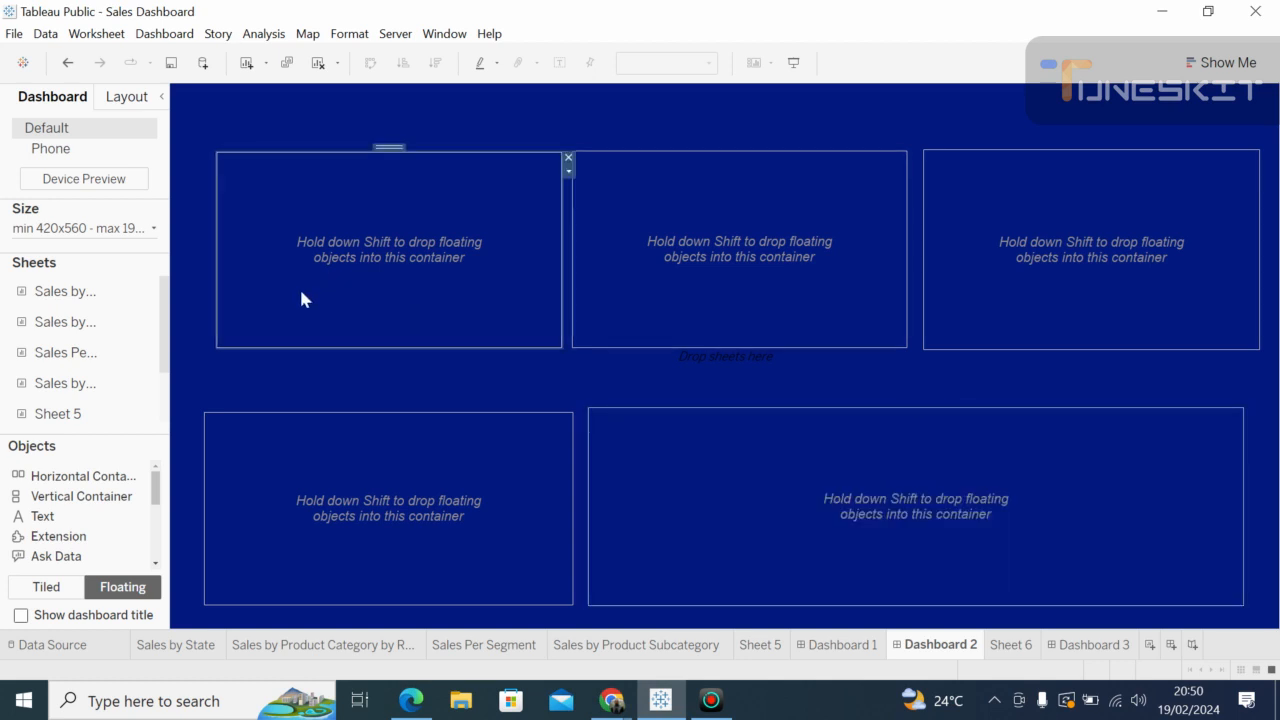
drag(388, 147, 372, 185)
click(608, 183)
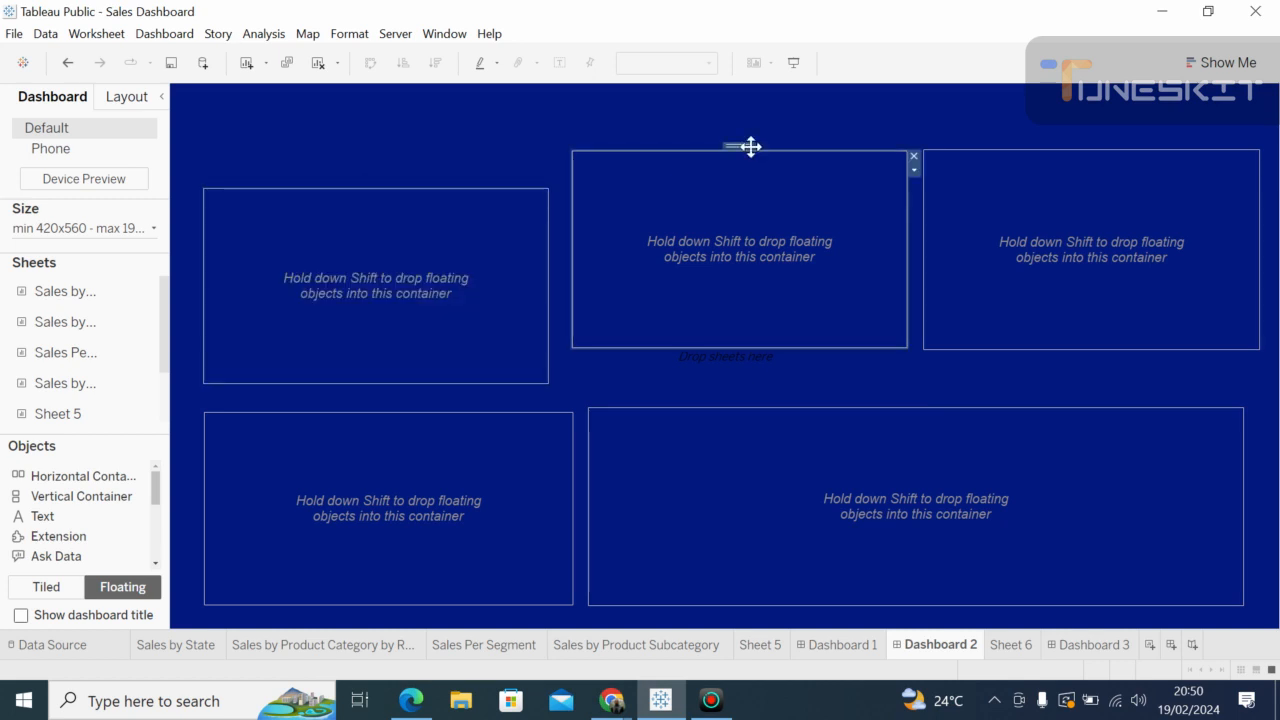
drag(738, 147, 733, 184)
click(913, 262)
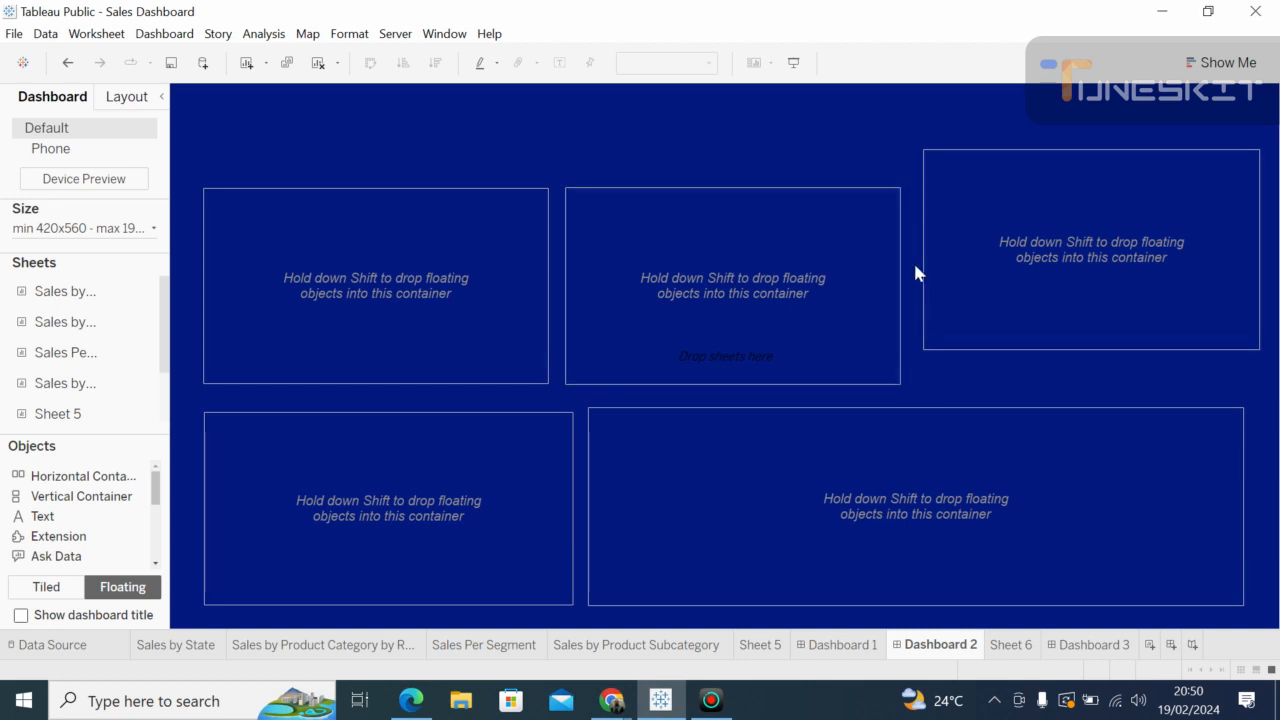
click(1107, 211)
drag(1096, 146, 1089, 180)
click(1181, 462)
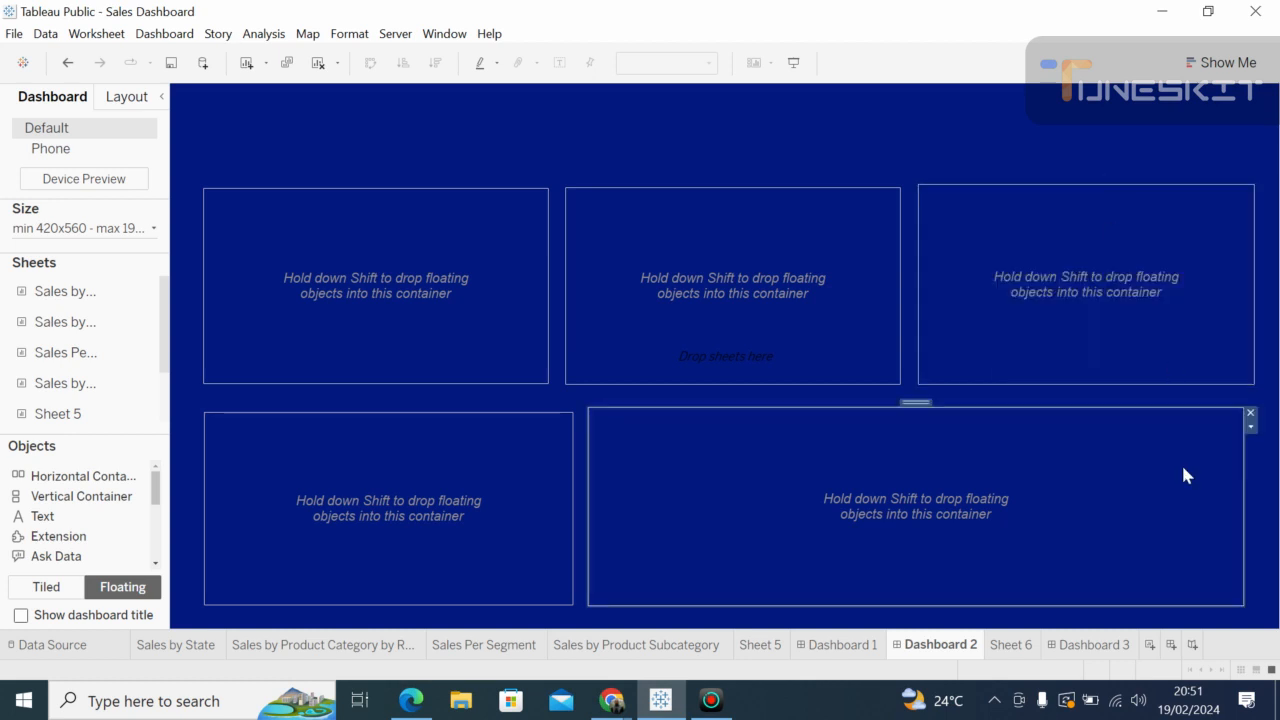
mouse_move(1244, 509)
mouse_down()
mouse_move(1256, 520)
mouse_move(1251, 511)
mouse_up()
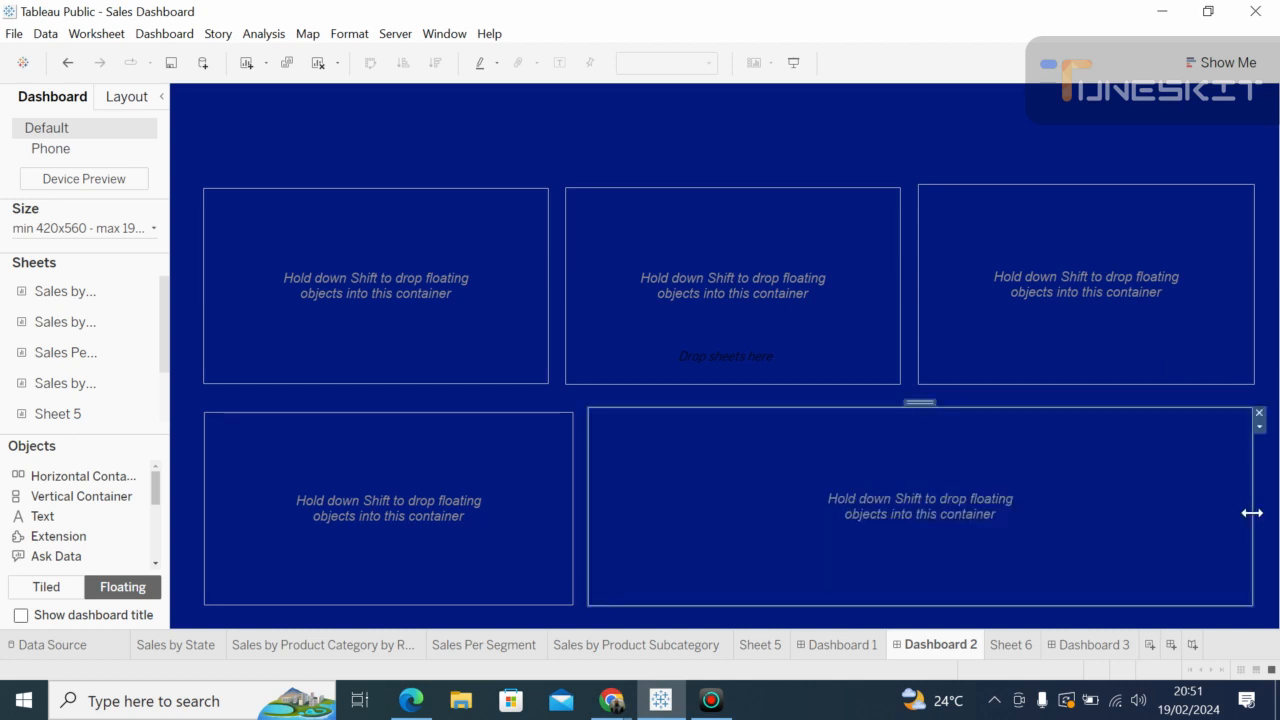
Step: Place the Sales by State sheet over the upper row's first container and resize it to fit inside
click(431, 298)
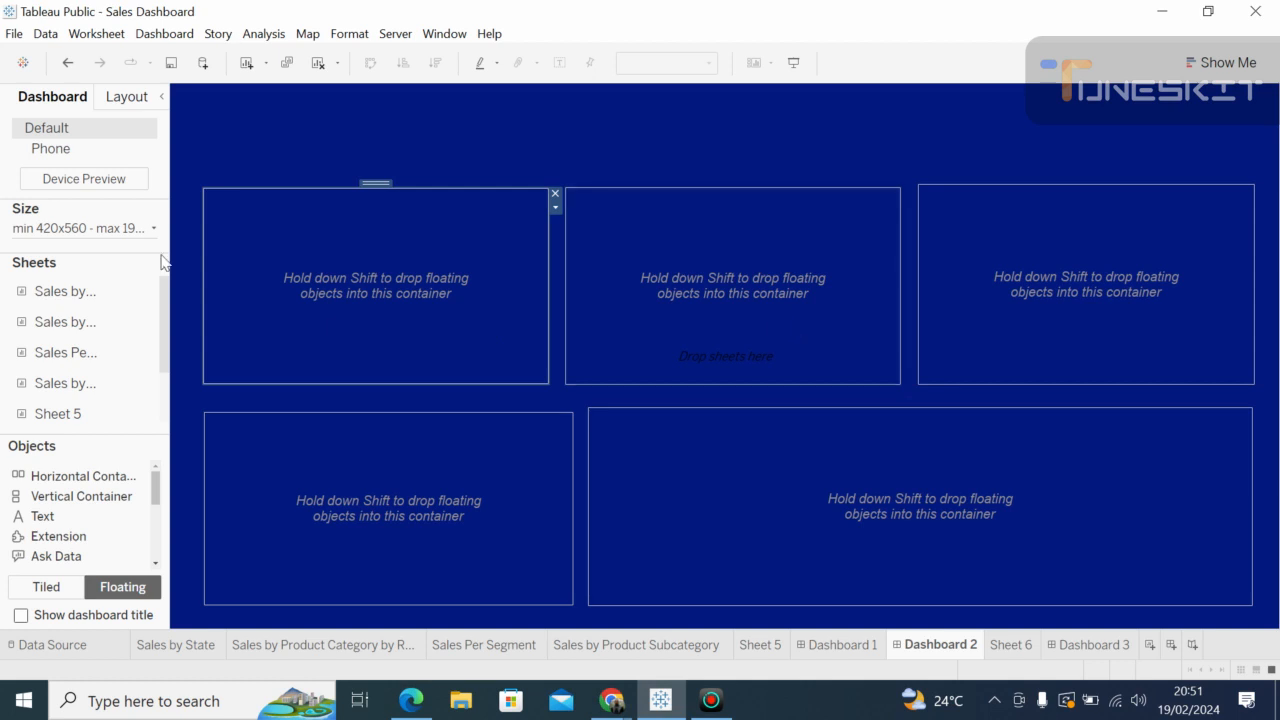
mouse_move(105, 304)
mouse_move(95, 301)
mouse_down()
mouse_move(206, 294)
mouse_move(222, 243)
mouse_move(204, 202)
mouse_up()
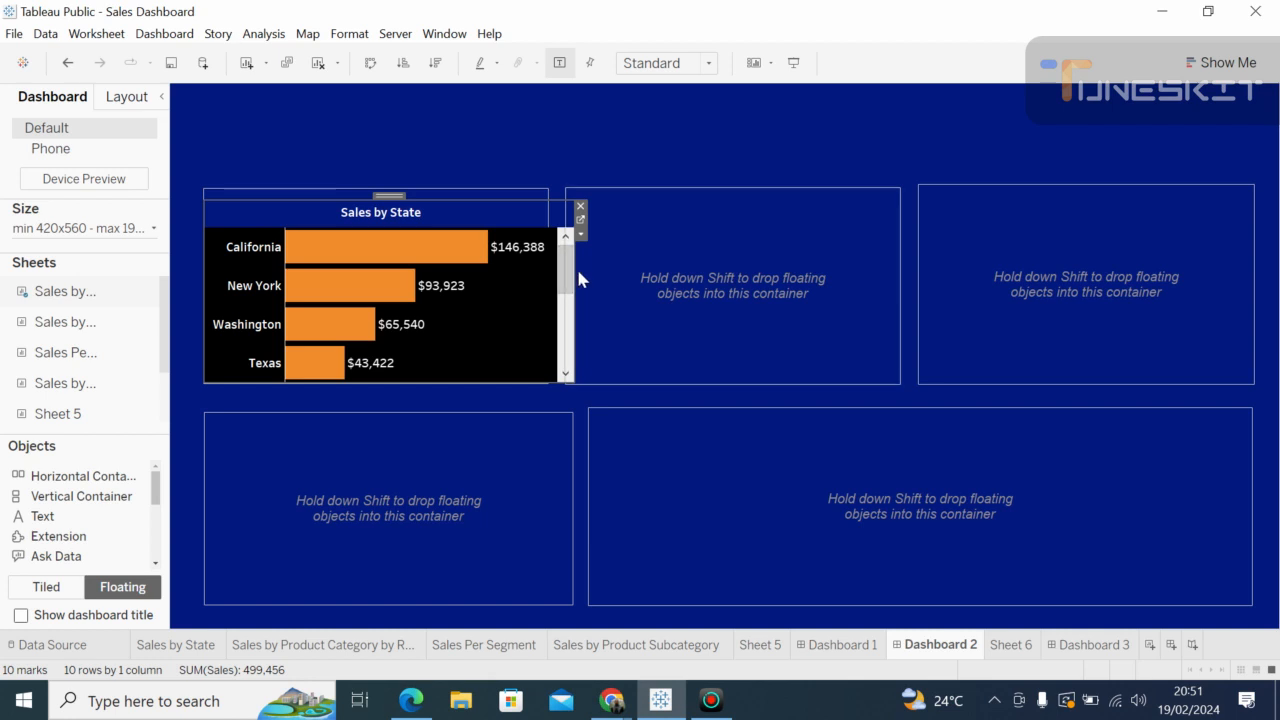
drag(578, 272, 535, 259)
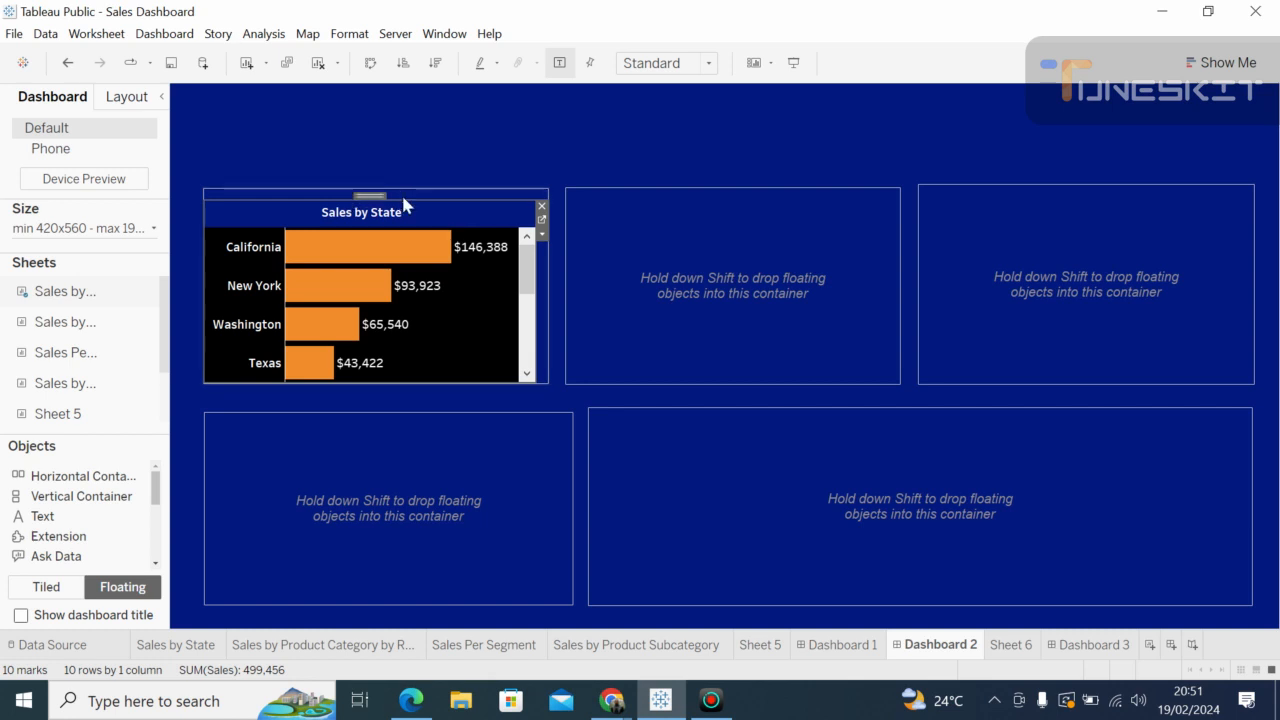
drag(408, 197, 410, 188)
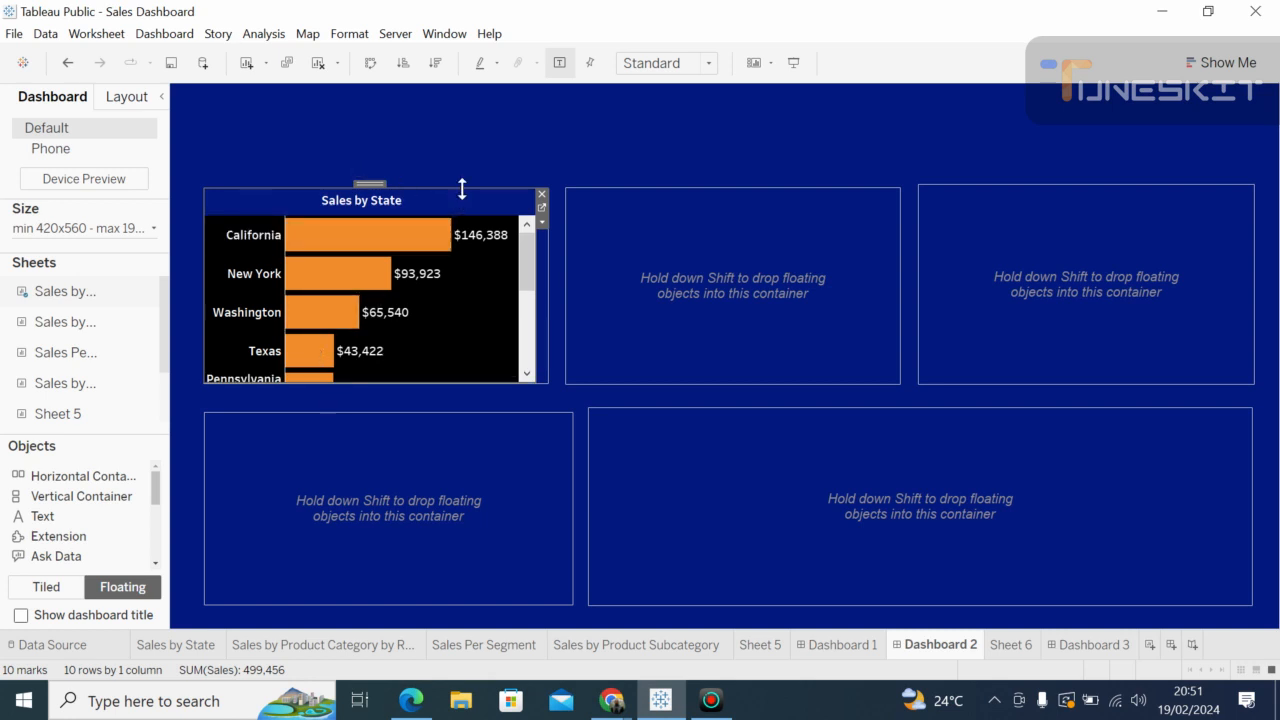
mouse_move(378, 185)
mouse_down()
mouse_move(379, 159)
mouse_move(386, 186)
mouse_move(374, 189)
mouse_up()
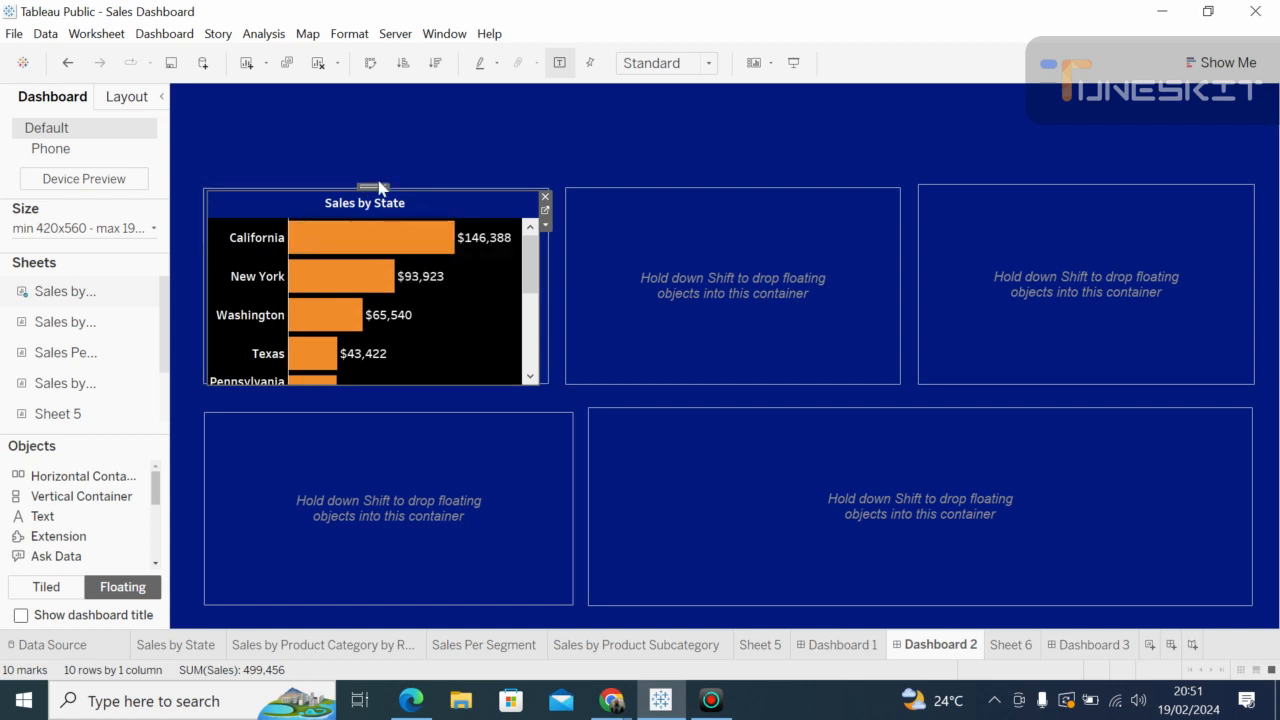
Step: Extend the upper row's first container upward and stretch the Sales by State chart to match, leaving no bar selected
drag(377, 183, 320, 150)
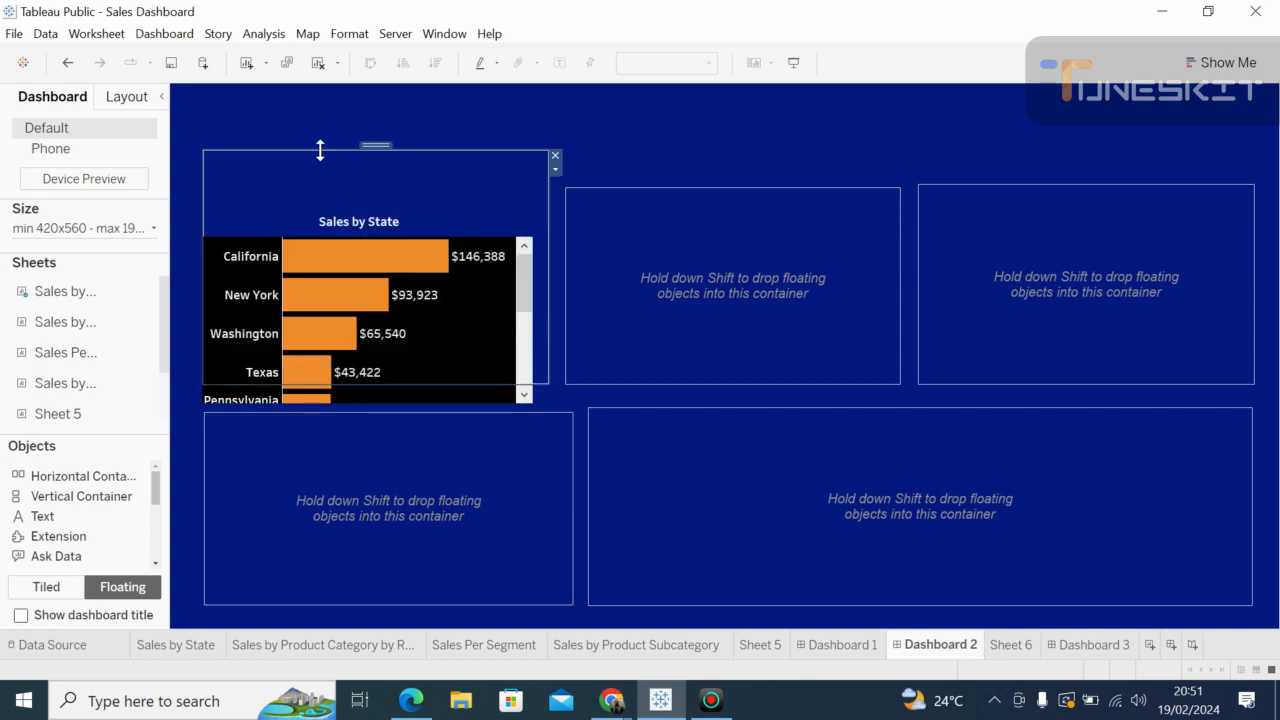
click(303, 258)
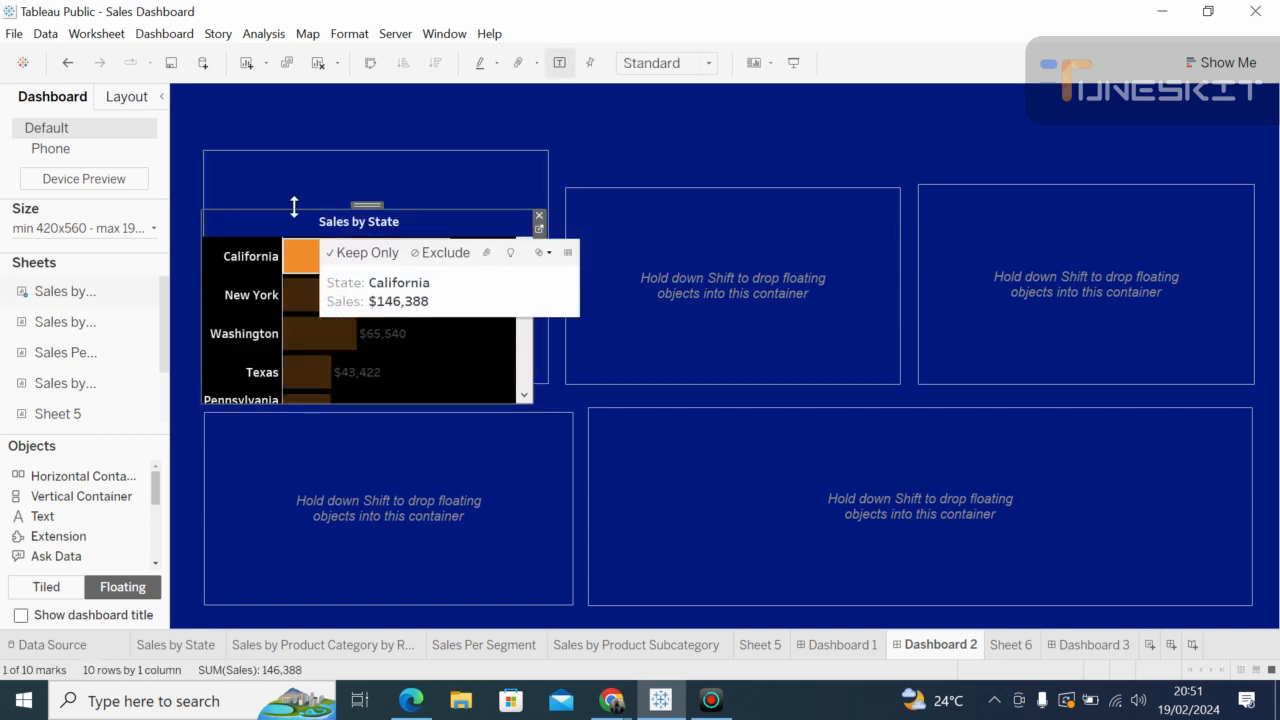
drag(293, 210, 286, 155)
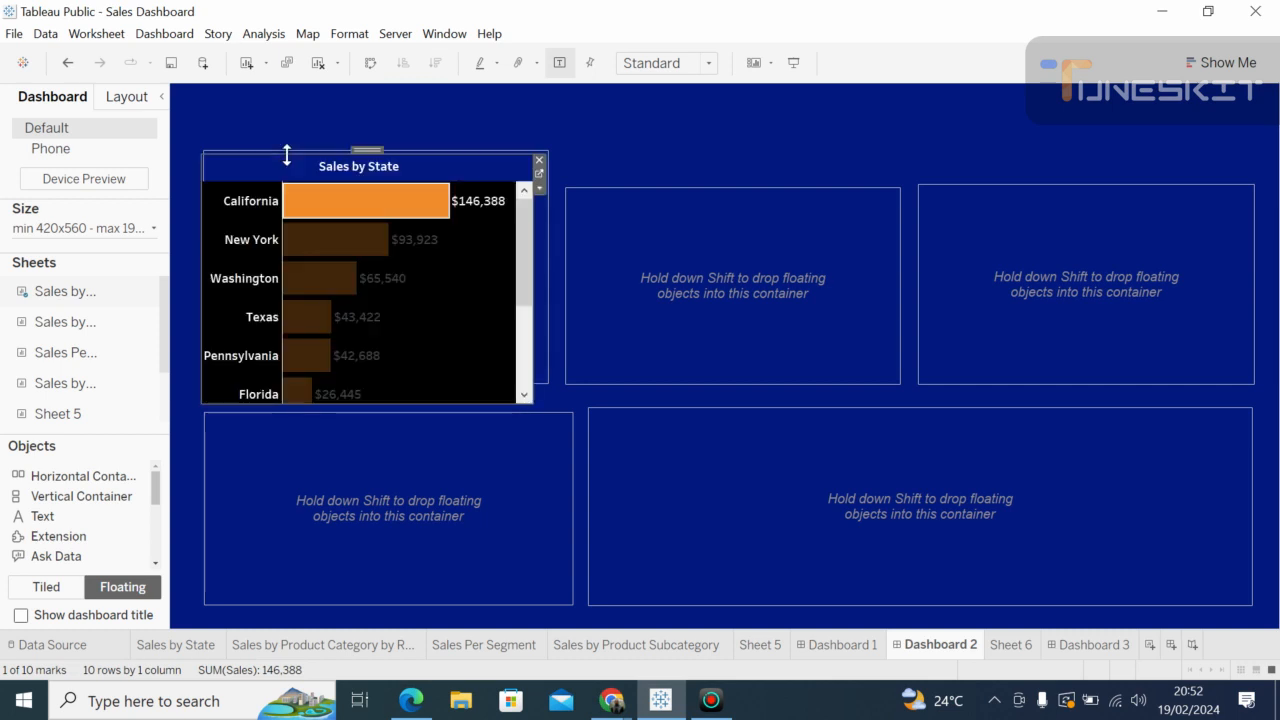
click(589, 124)
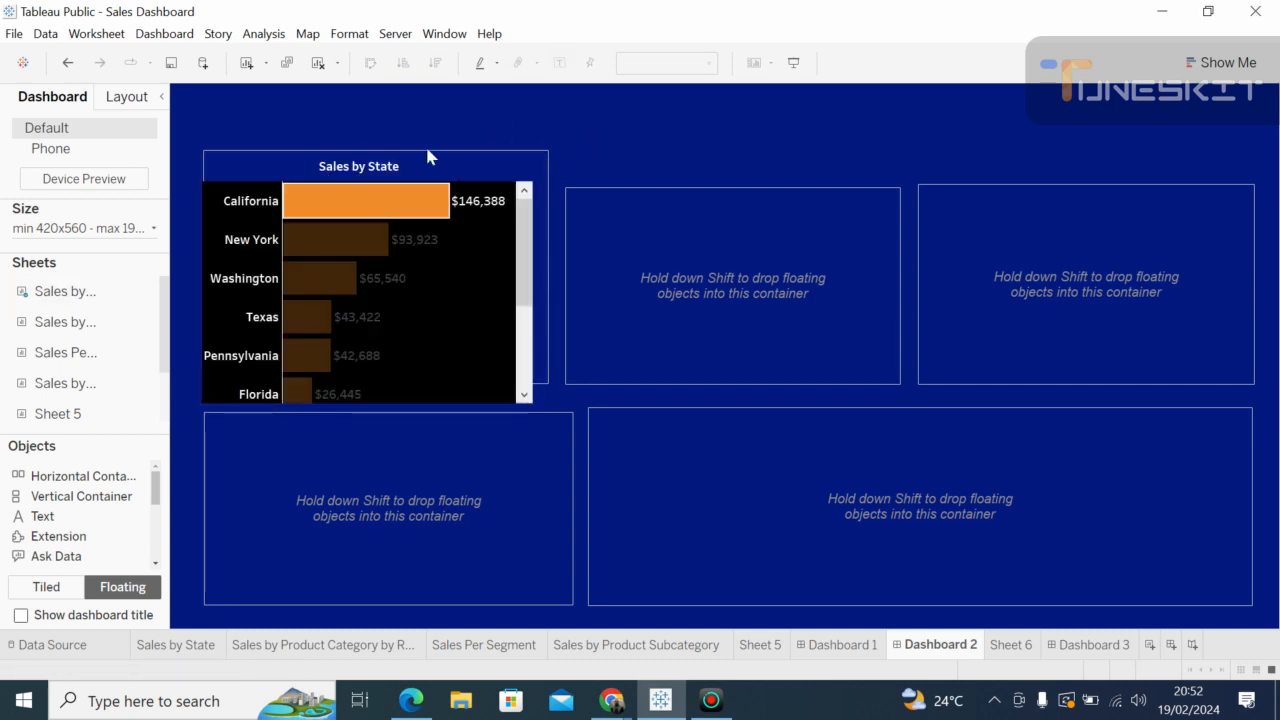
click(358, 201)
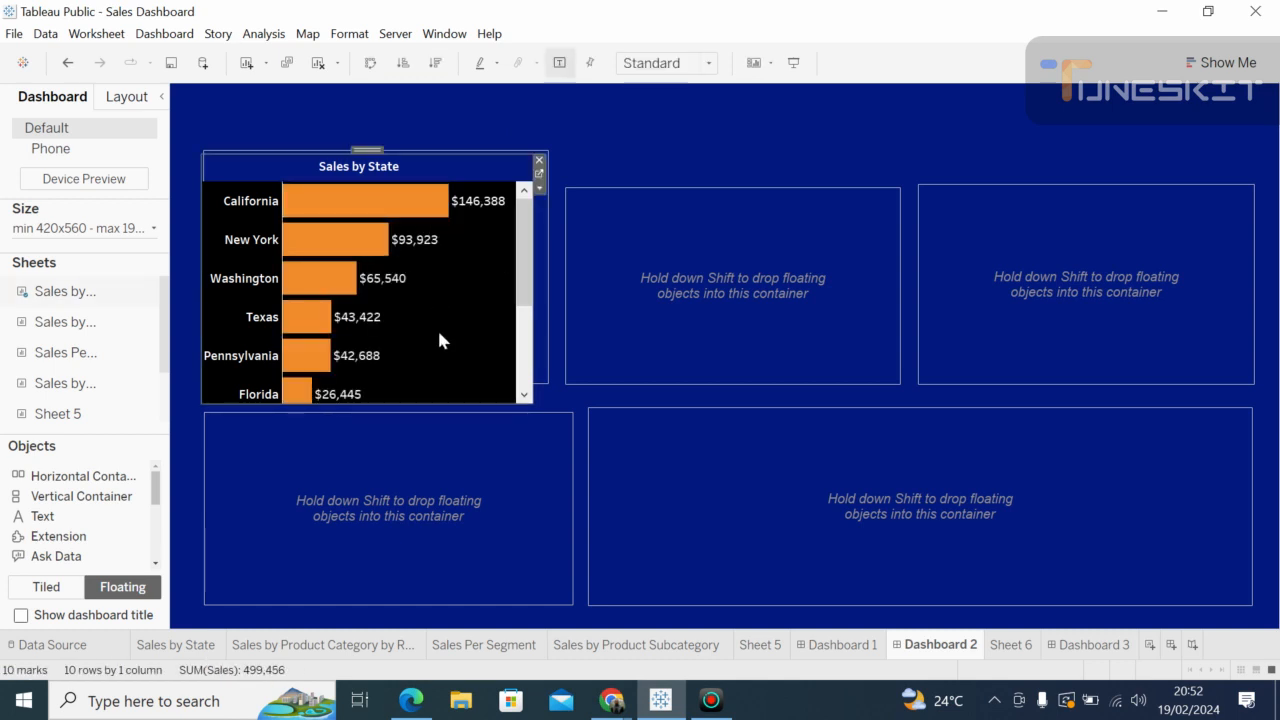
click(621, 146)
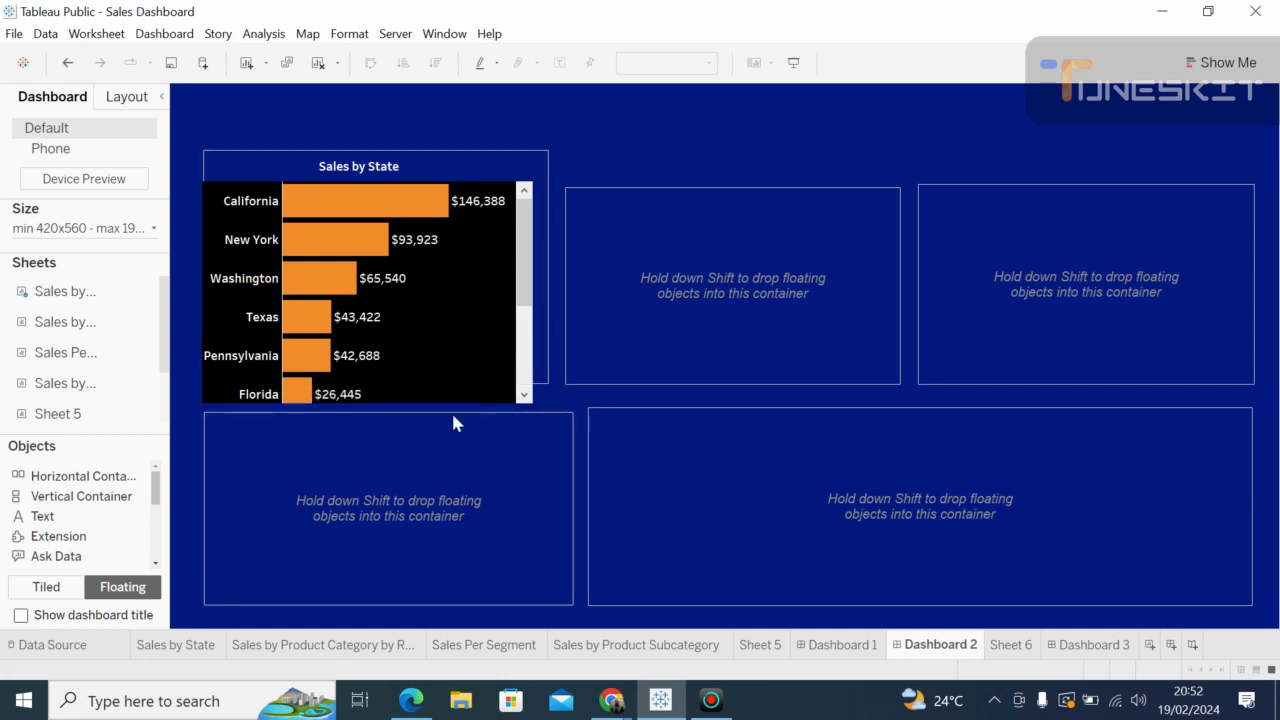
Step: Lower the top edge of the lower row's first container, and shrink the Sales by State chart to fit within its own container
click(435, 408)
drag(430, 412, 426, 428)
click(395, 405)
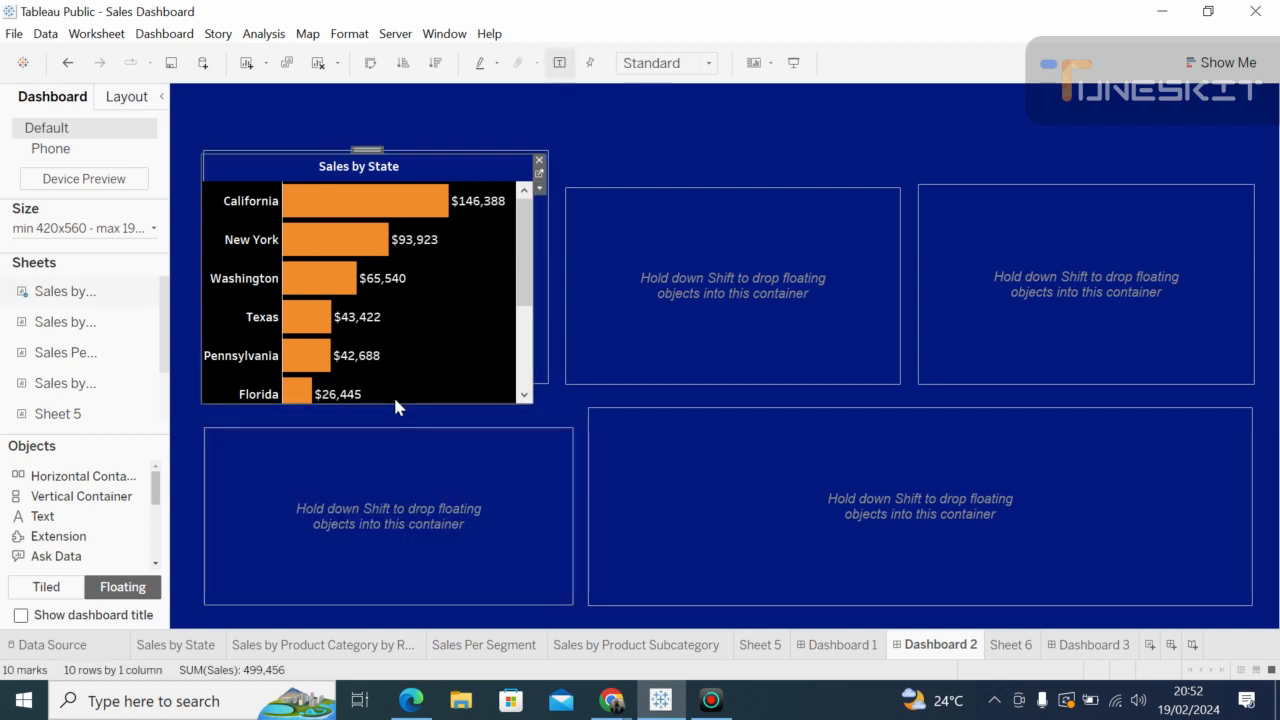
drag(365, 409, 371, 378)
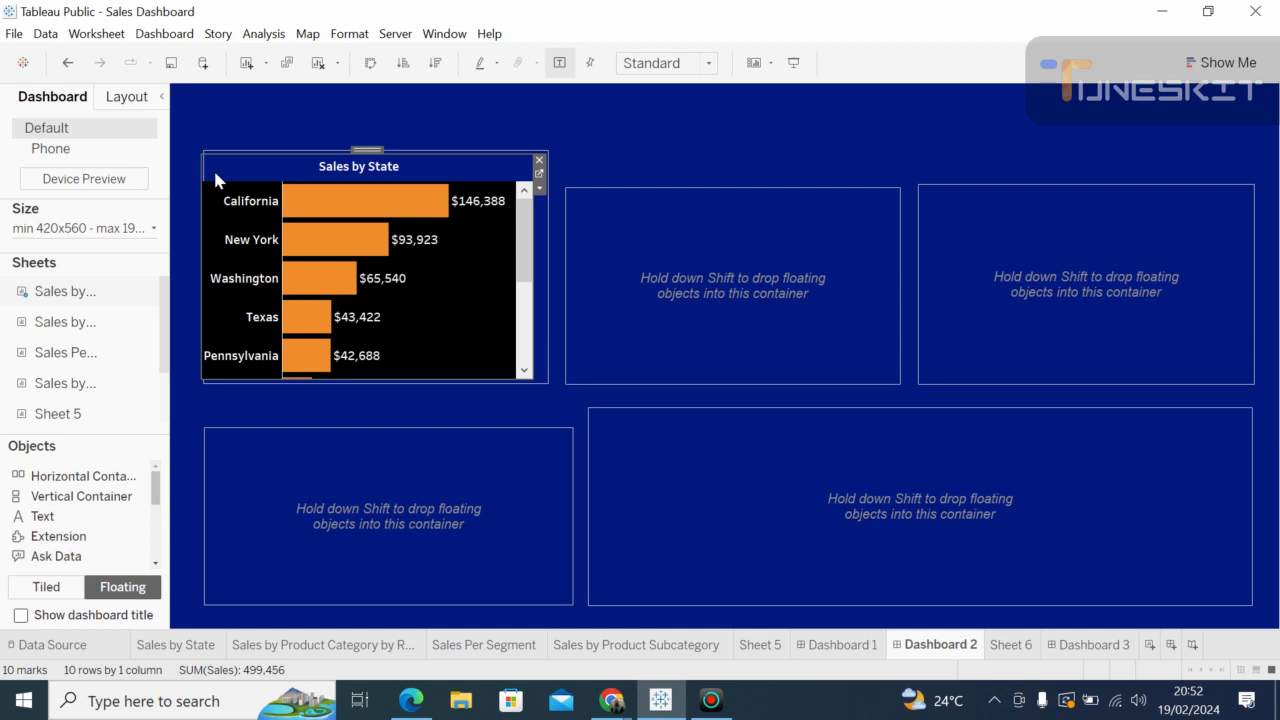
drag(202, 255, 207, 253)
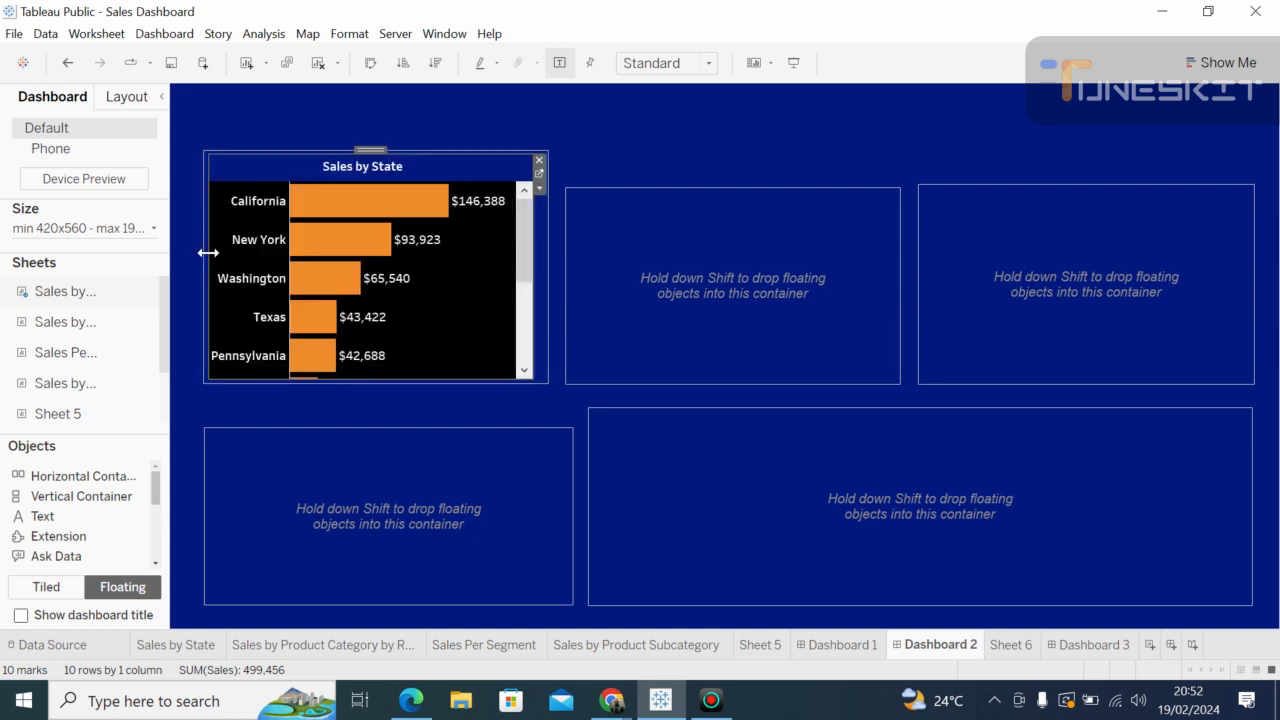
Step: Place the Sales by Product Category by Region sheet over the upper row's second container and narrow it to fit
click(620, 311)
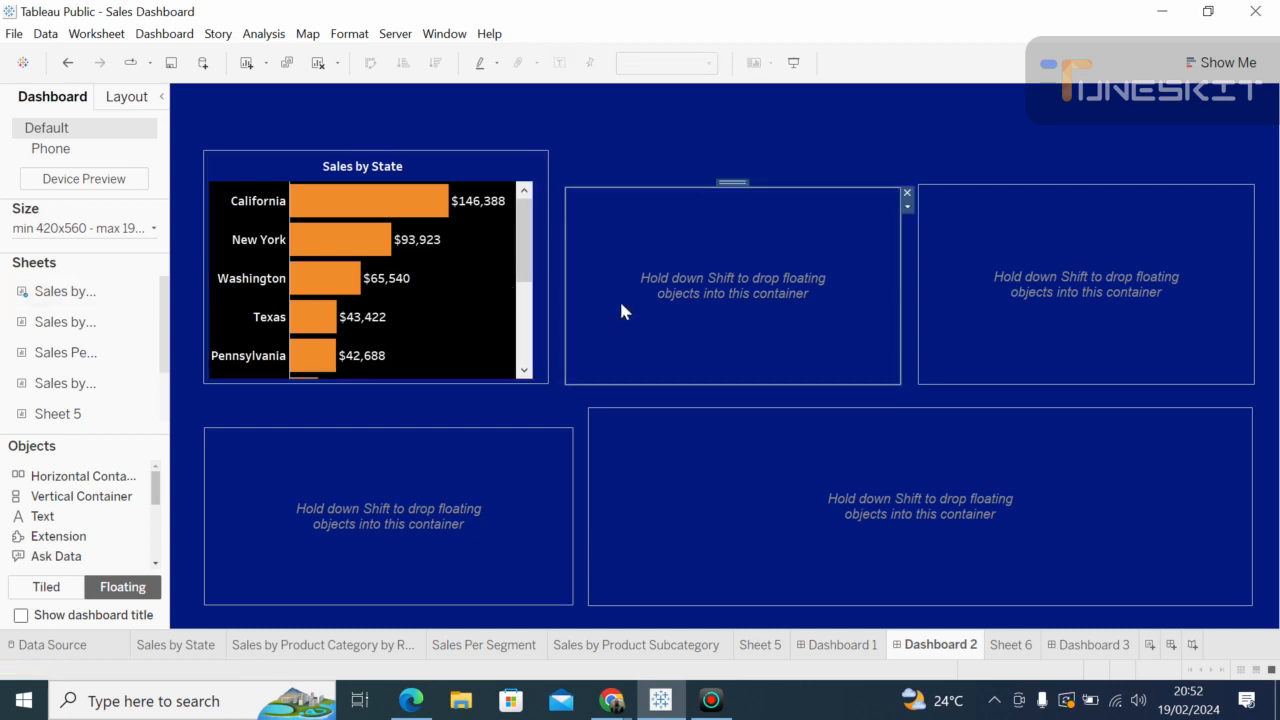
mouse_move(80, 326)
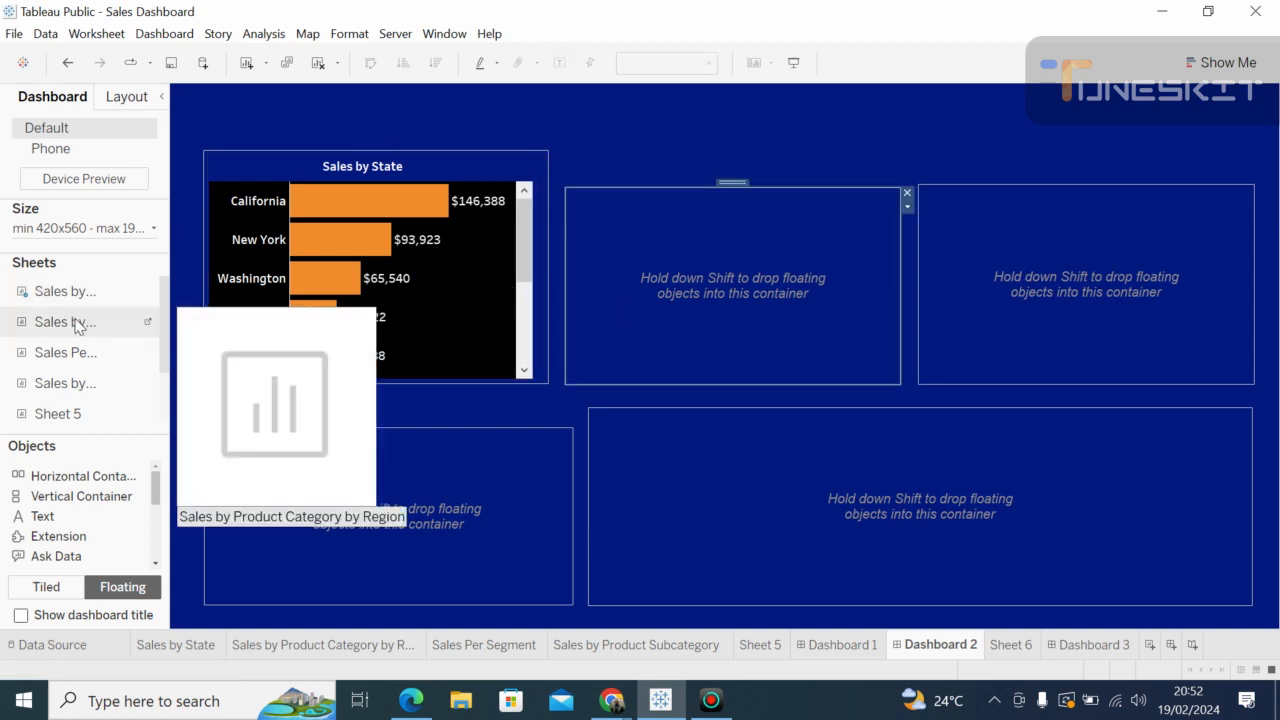
drag(79, 327, 141, 335)
mouse_move(104, 318)
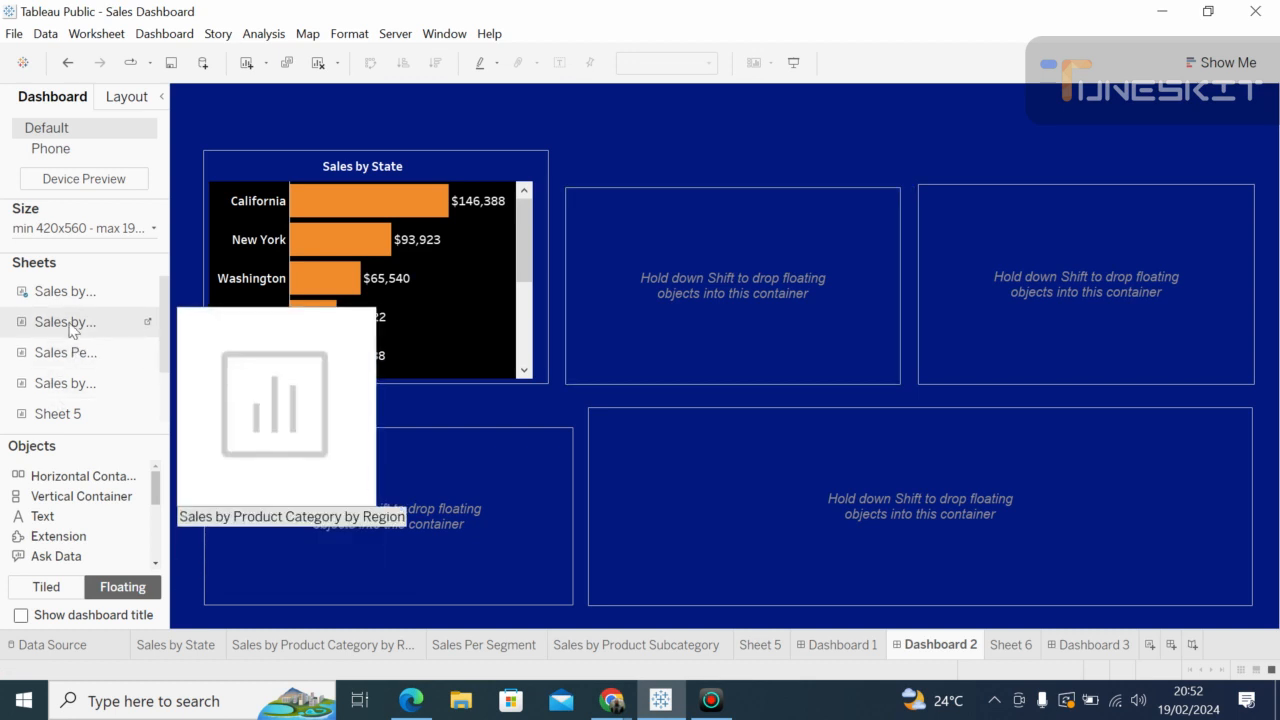
drag(70, 330, 584, 202)
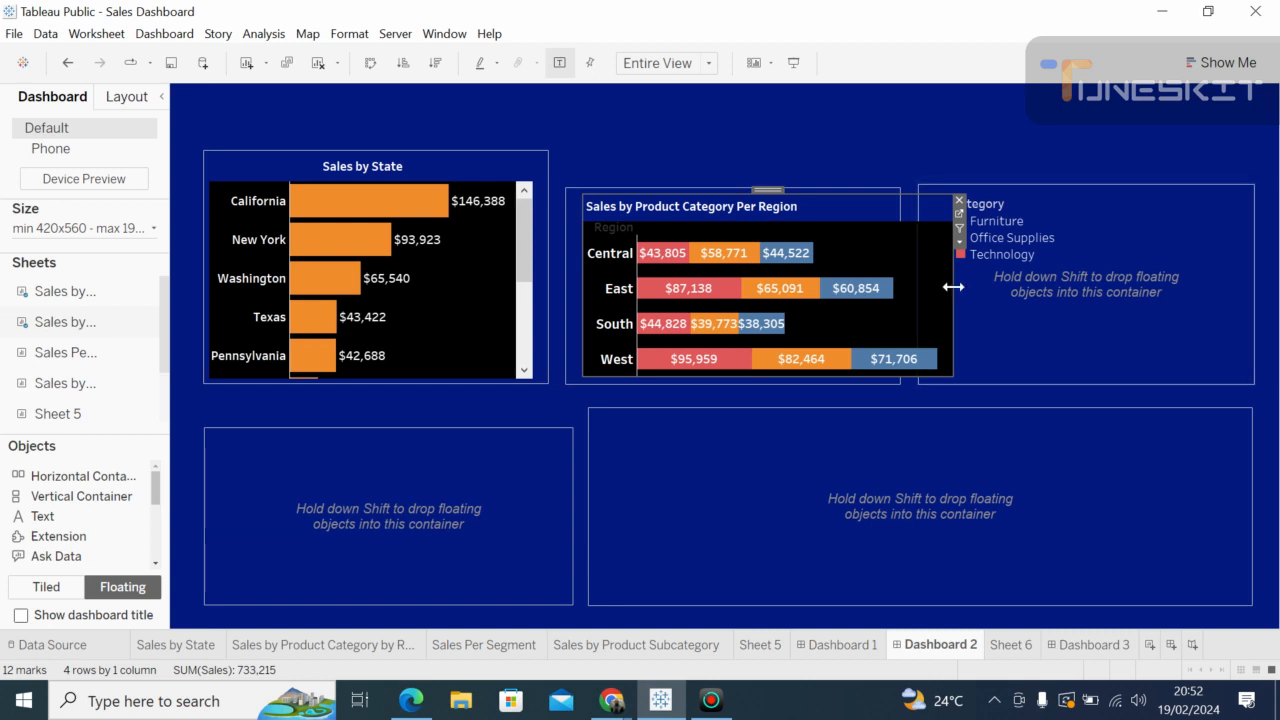
drag(952, 287, 889, 271)
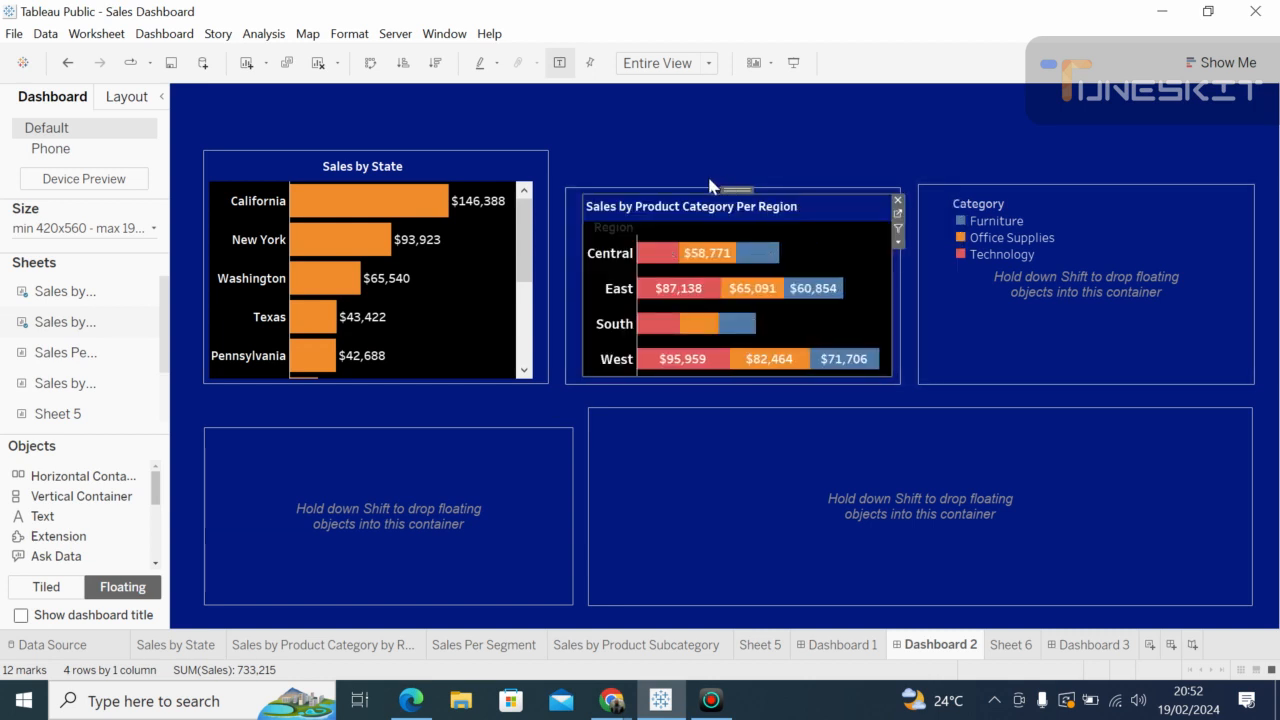
Step: Extend the upper row's second container upward to match the first, and stretch its product category chart to fill the added height
click(667, 190)
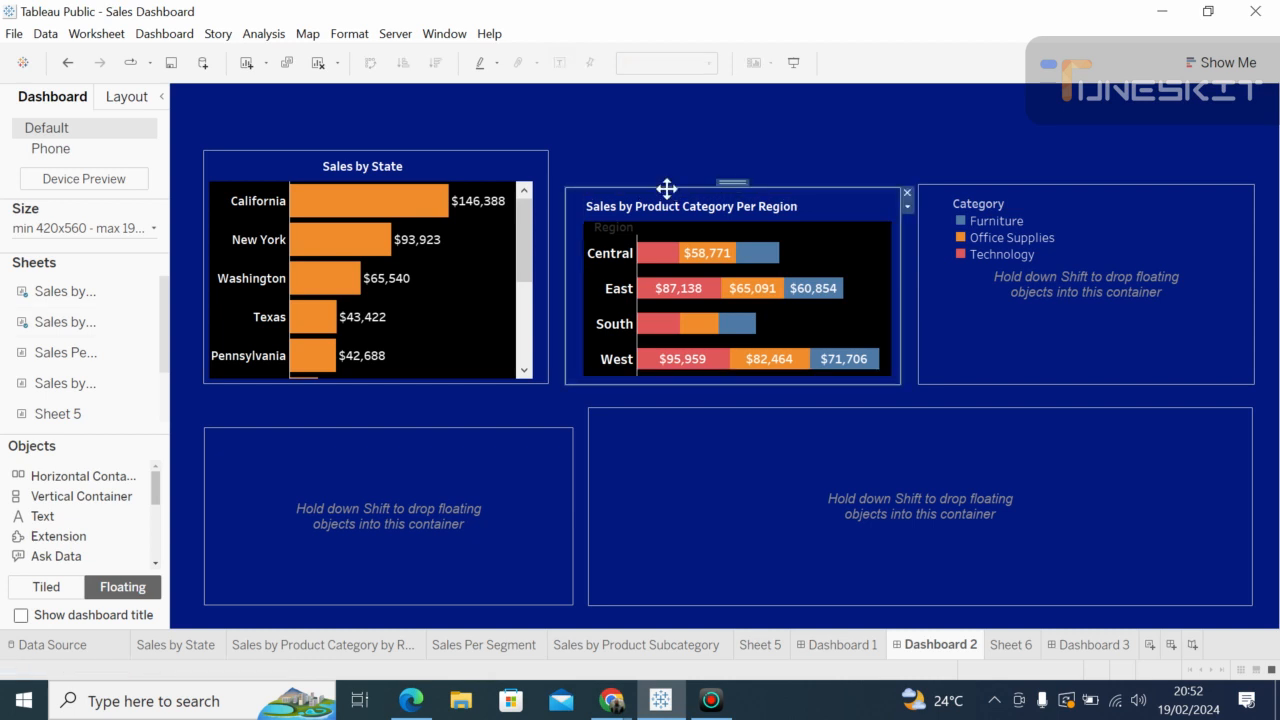
drag(666, 183, 646, 143)
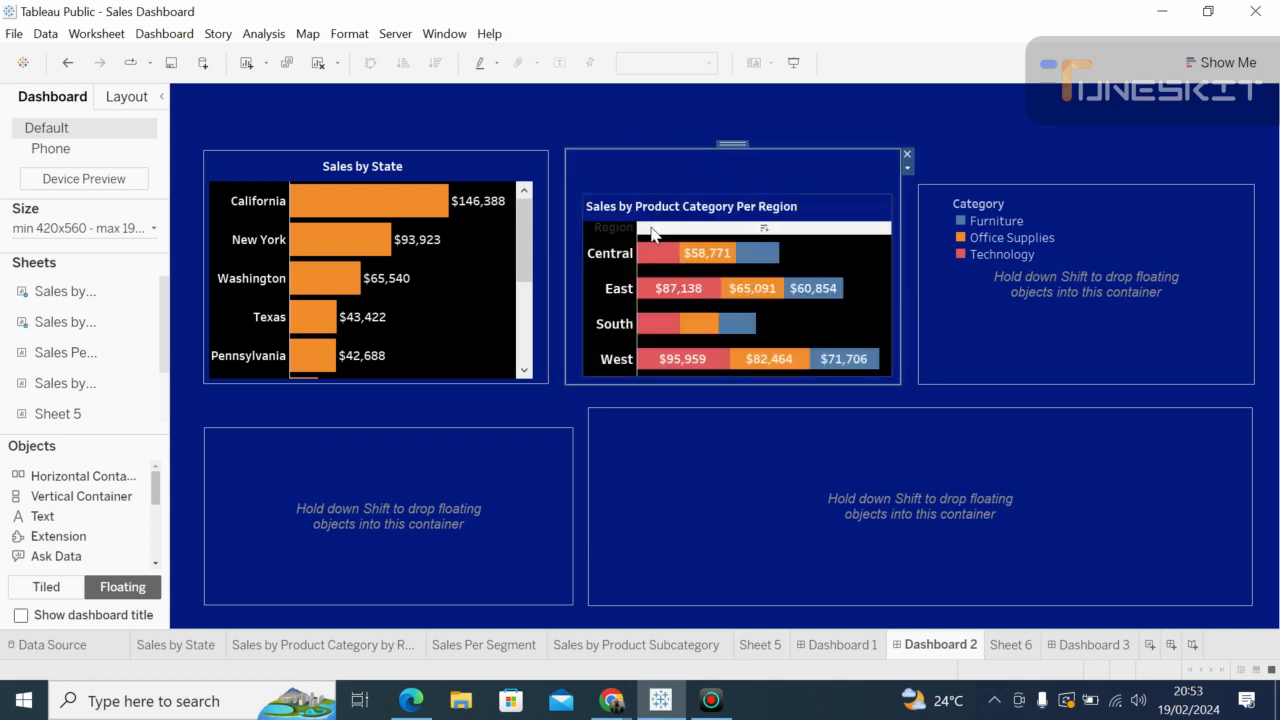
click(648, 233)
drag(697, 189, 674, 157)
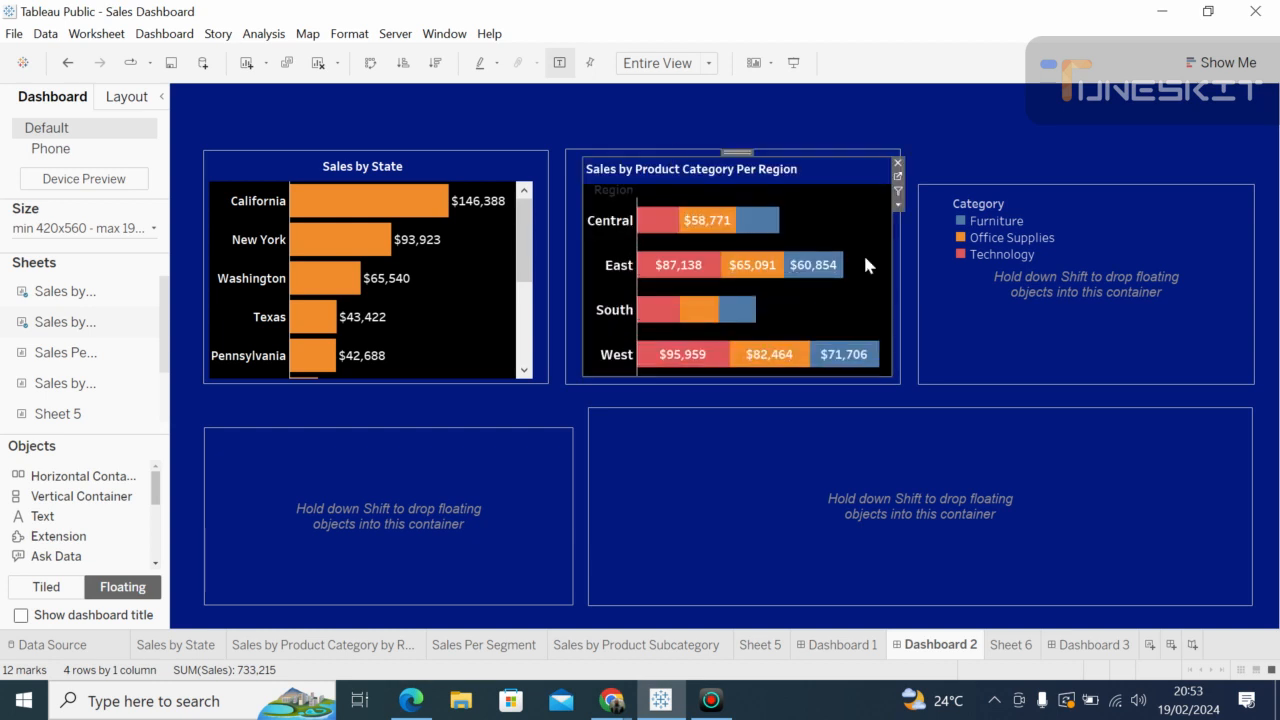
click(896, 368)
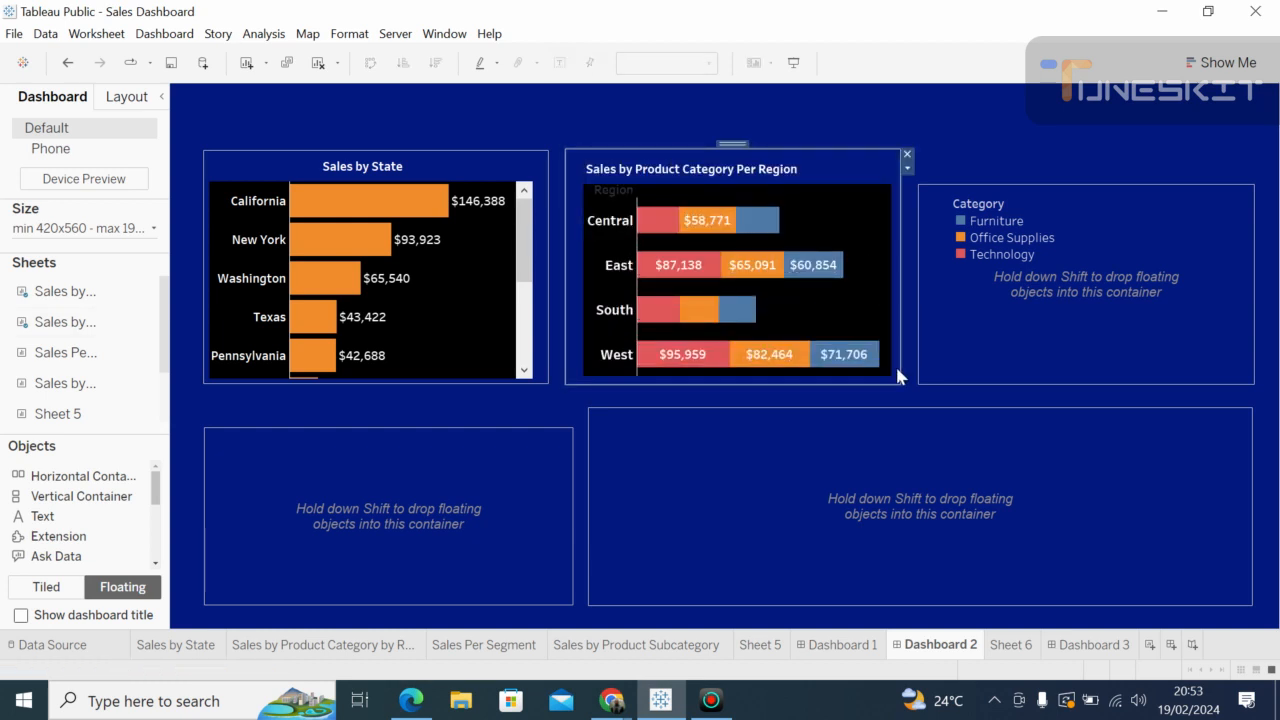
click(797, 397)
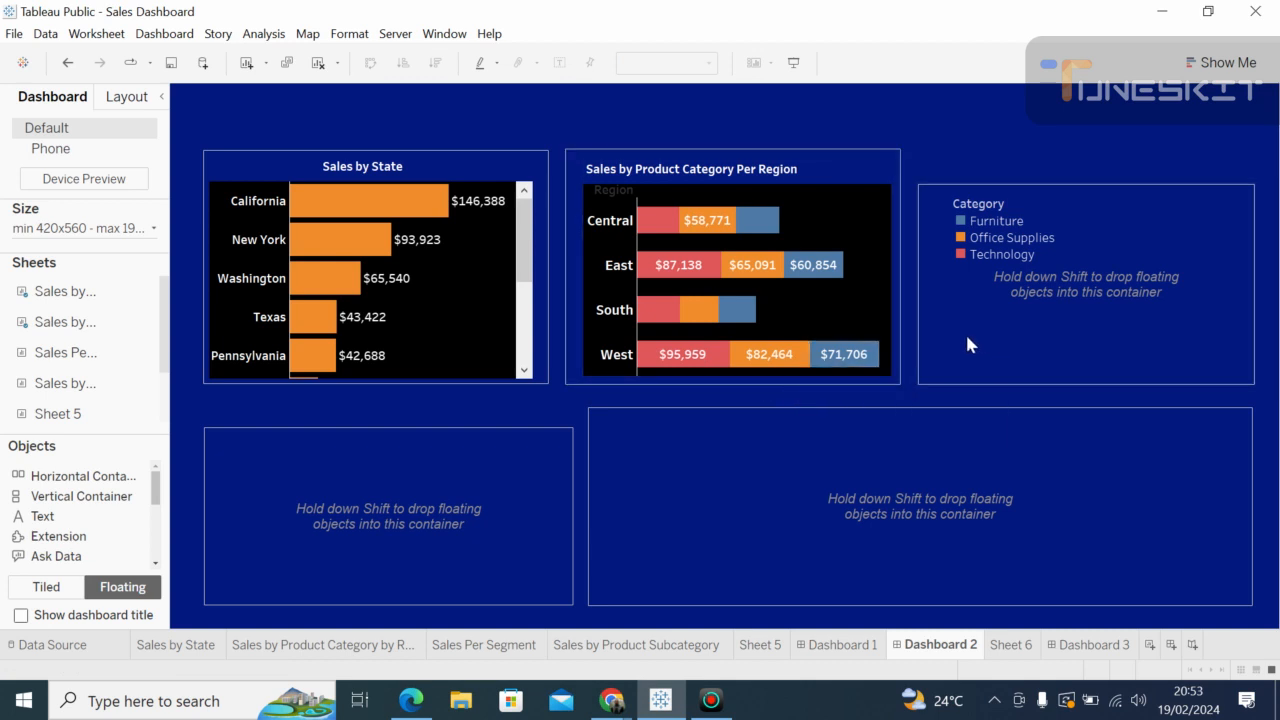
Step: Move the Category legend out of the upper row's third container to the space above it, and clear the highlighted category
click(963, 223)
click(978, 217)
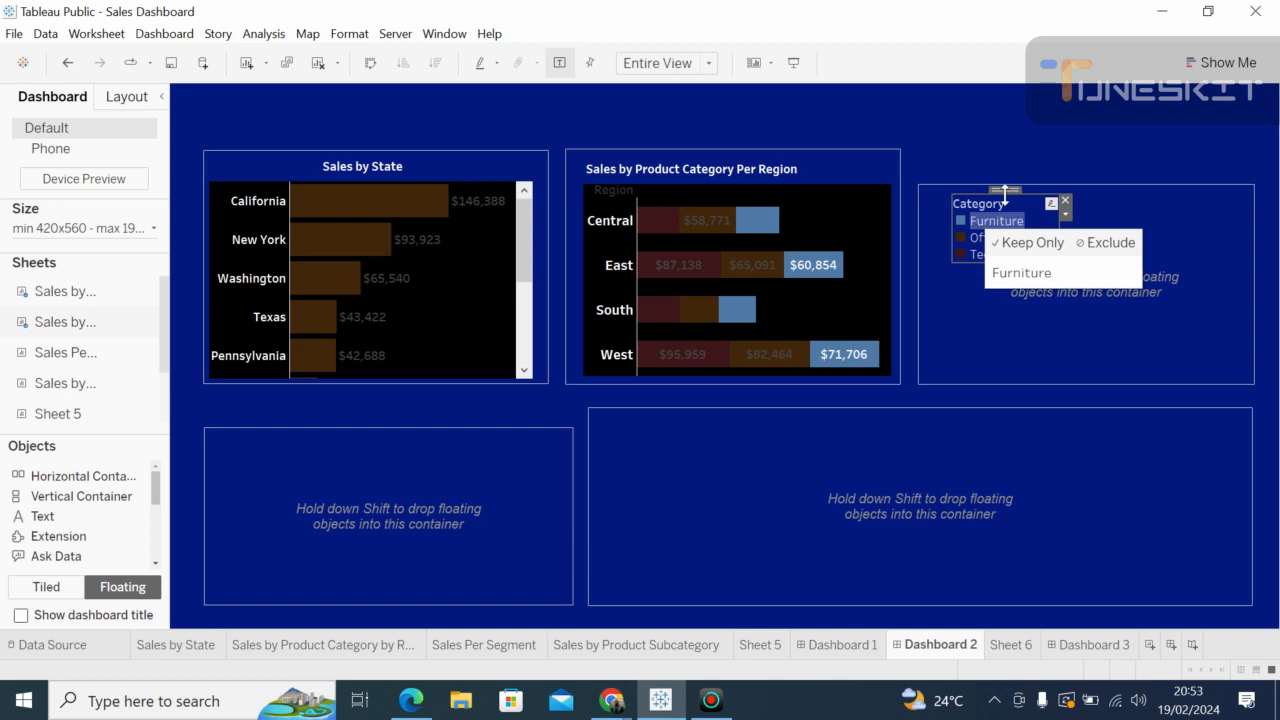
drag(1006, 189, 986, 91)
click(966, 210)
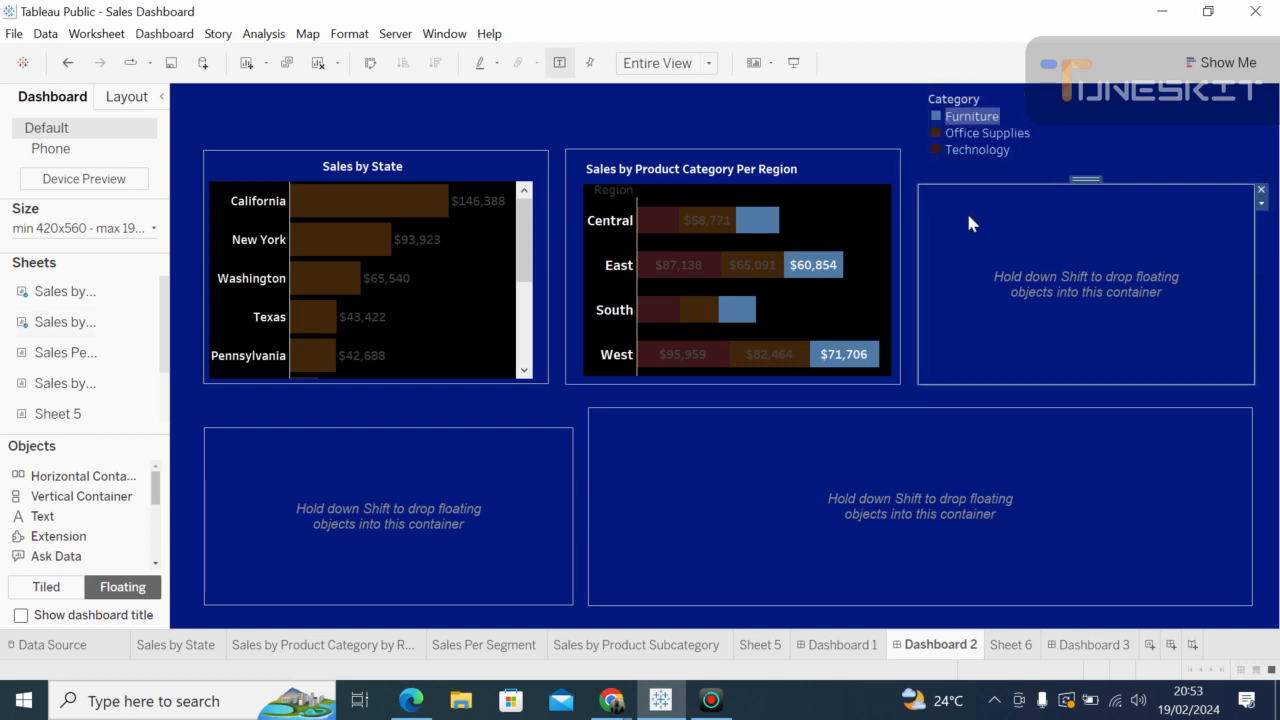
click(812, 266)
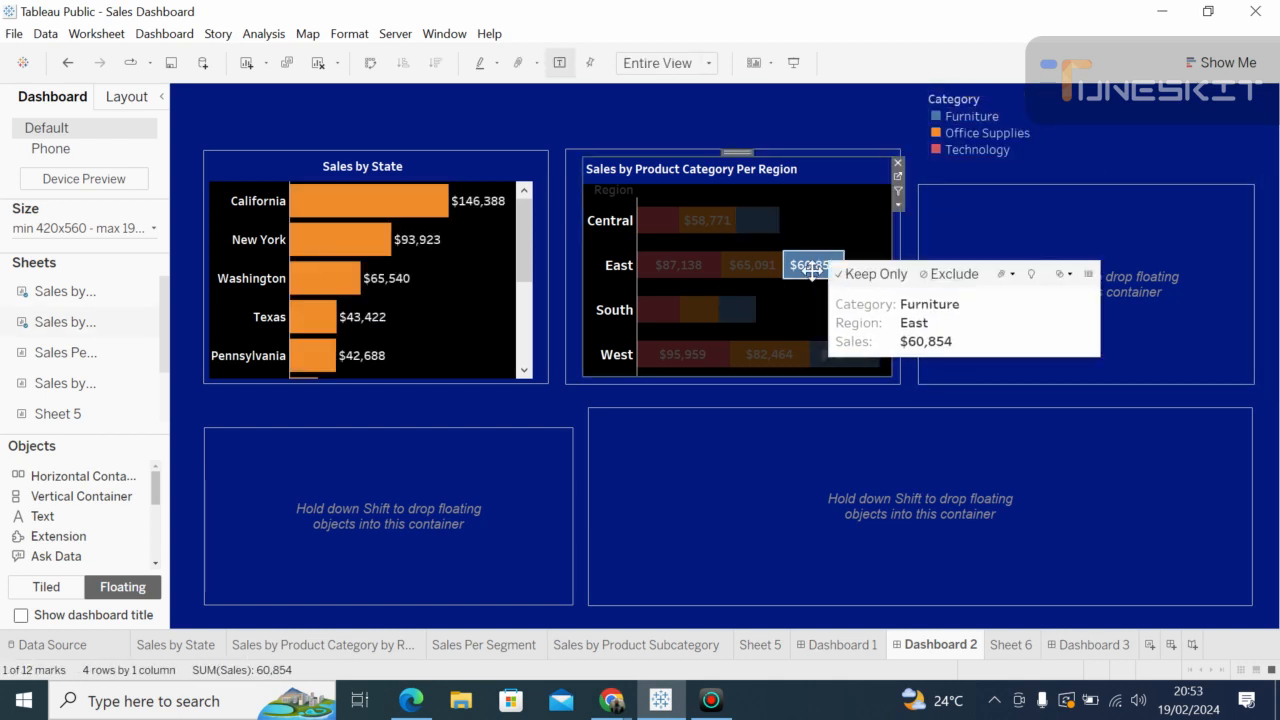
click(742, 263)
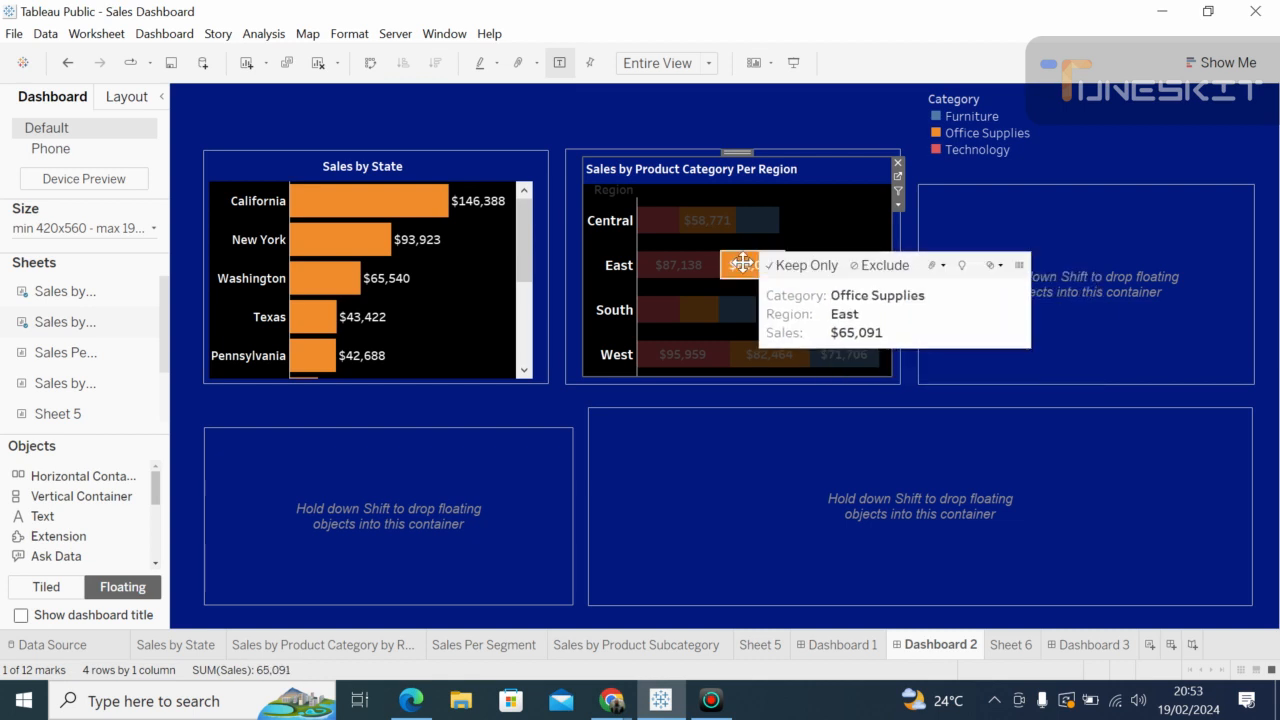
click(847, 217)
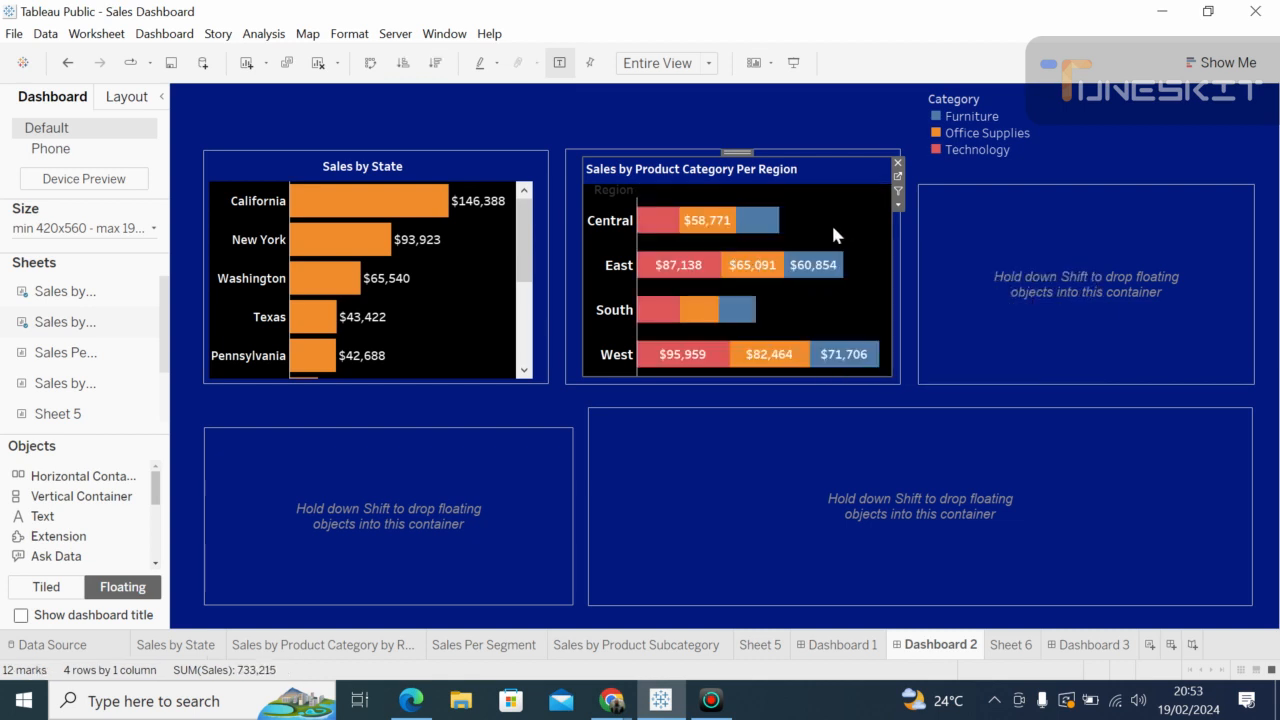
Step: Place the Sales Per Segment sheet as a floating chart over the upper row's third container
click(990, 229)
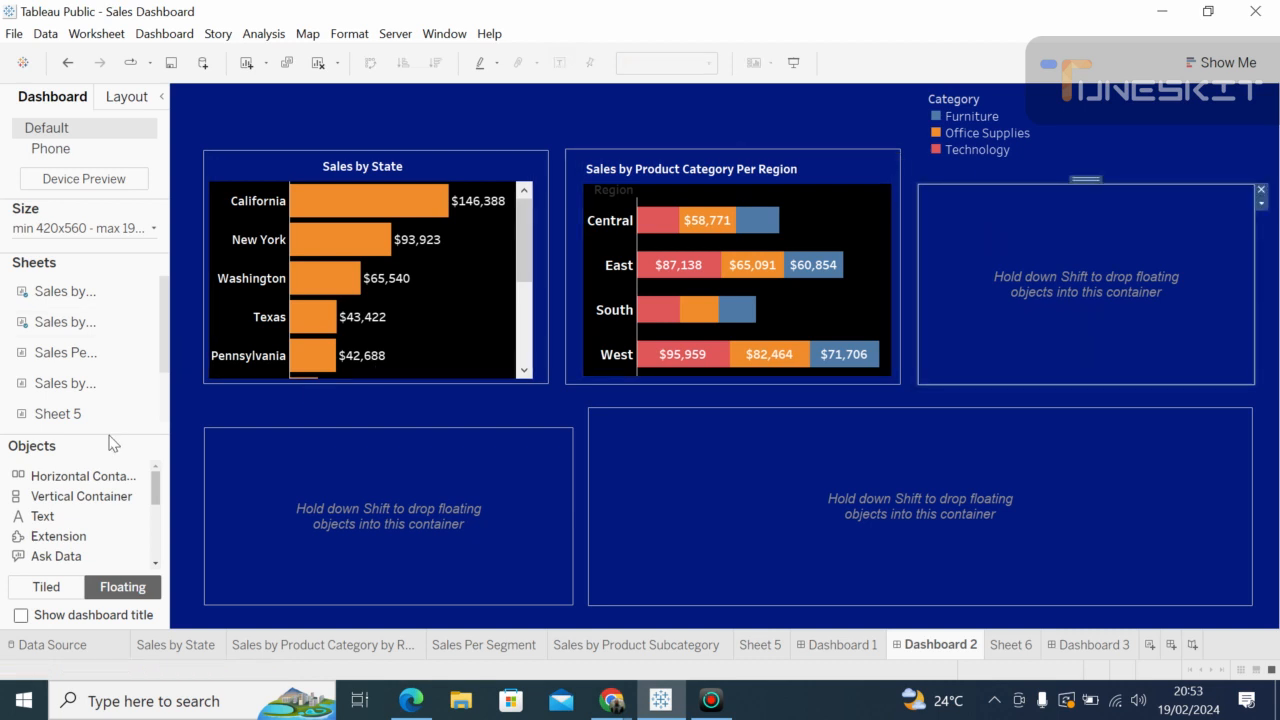
mouse_move(73, 355)
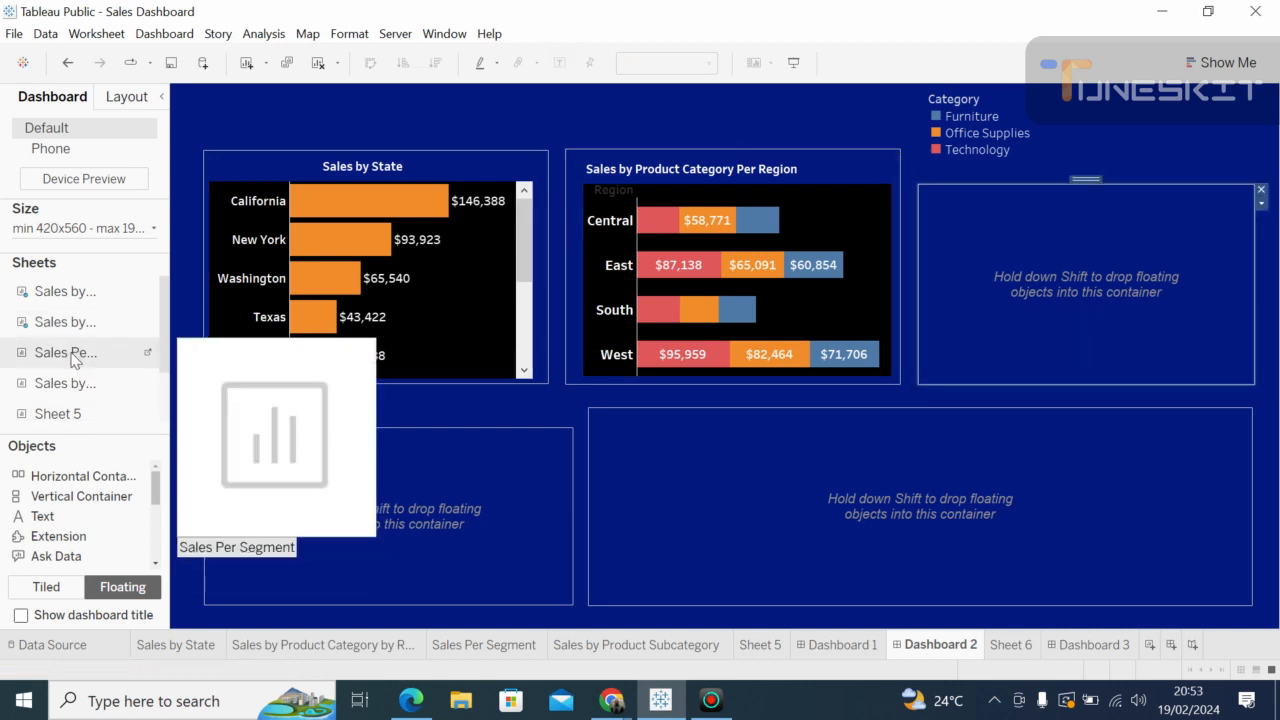
drag(73, 355, 940, 206)
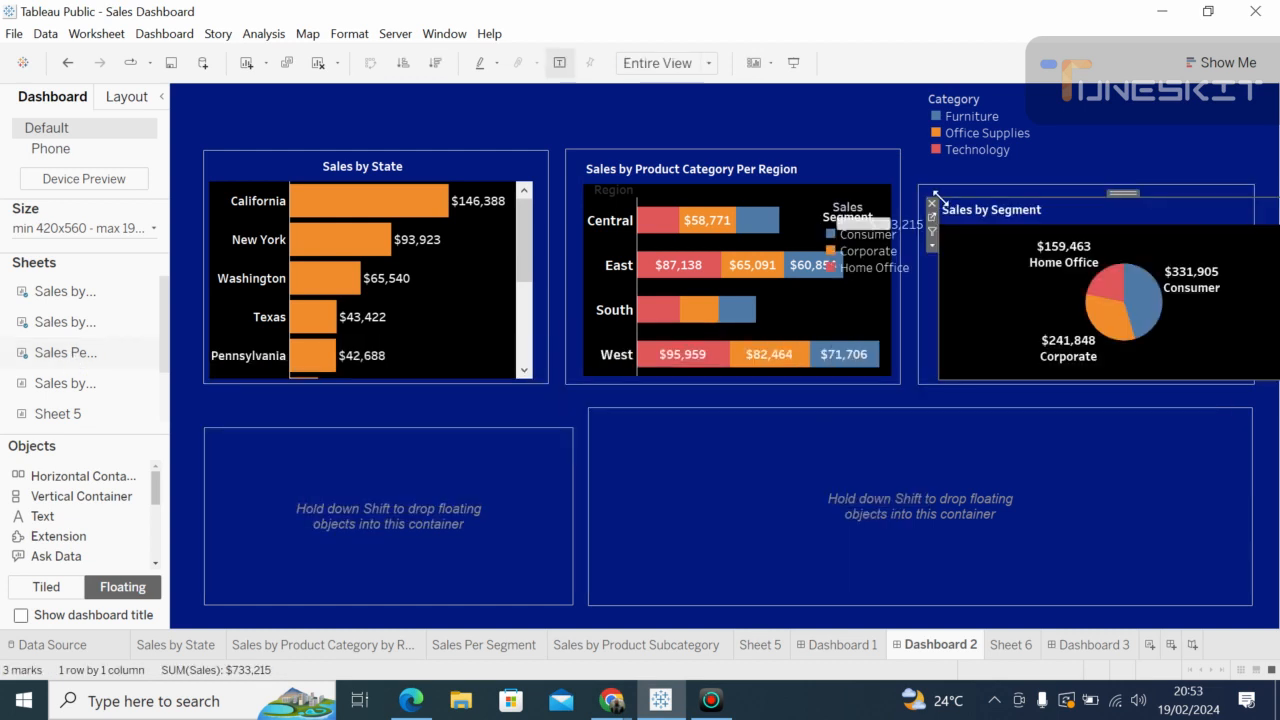
click(991, 173)
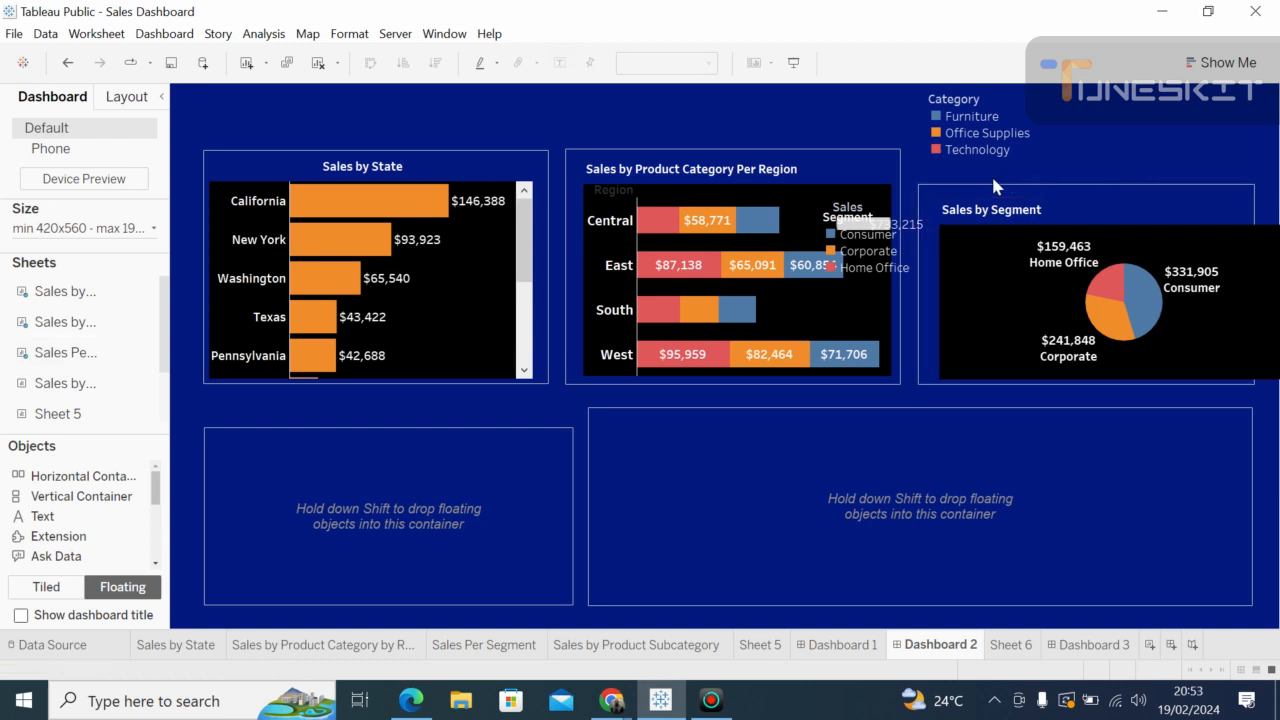
Step: Reduce the height of the Category legend above the upper row's third container
click(975, 150)
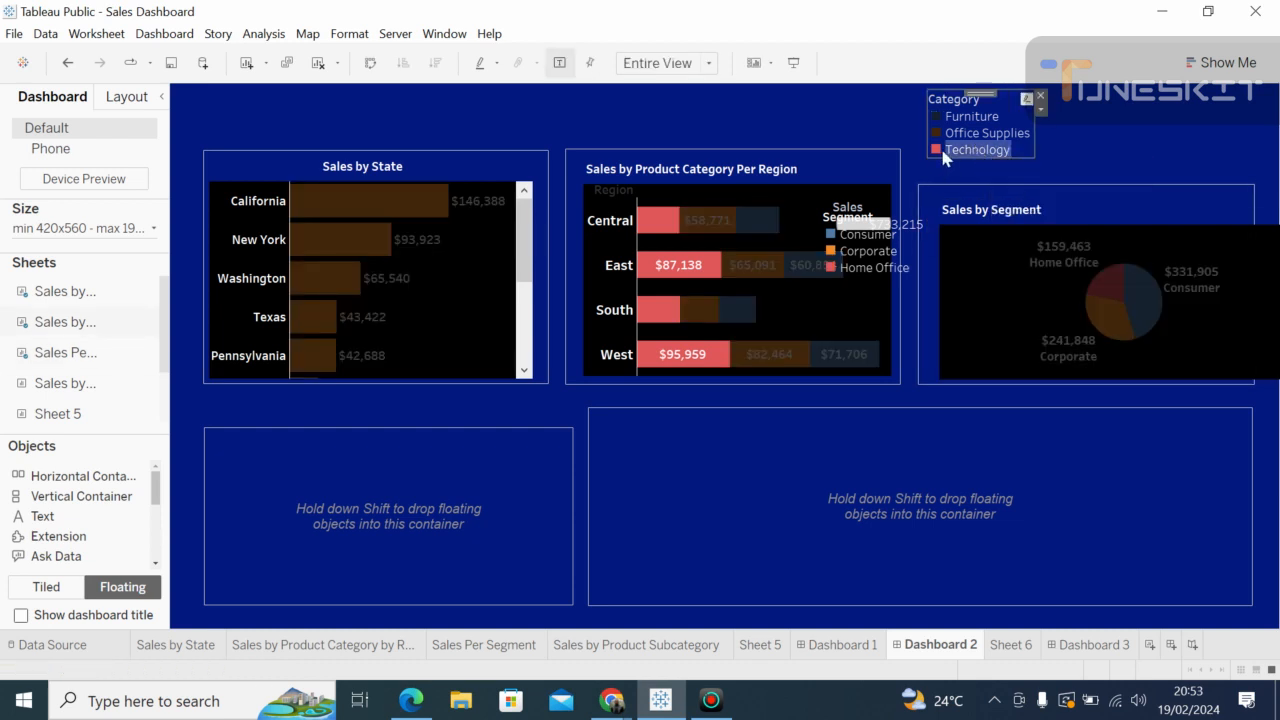
drag(943, 153, 915, 131)
click(937, 187)
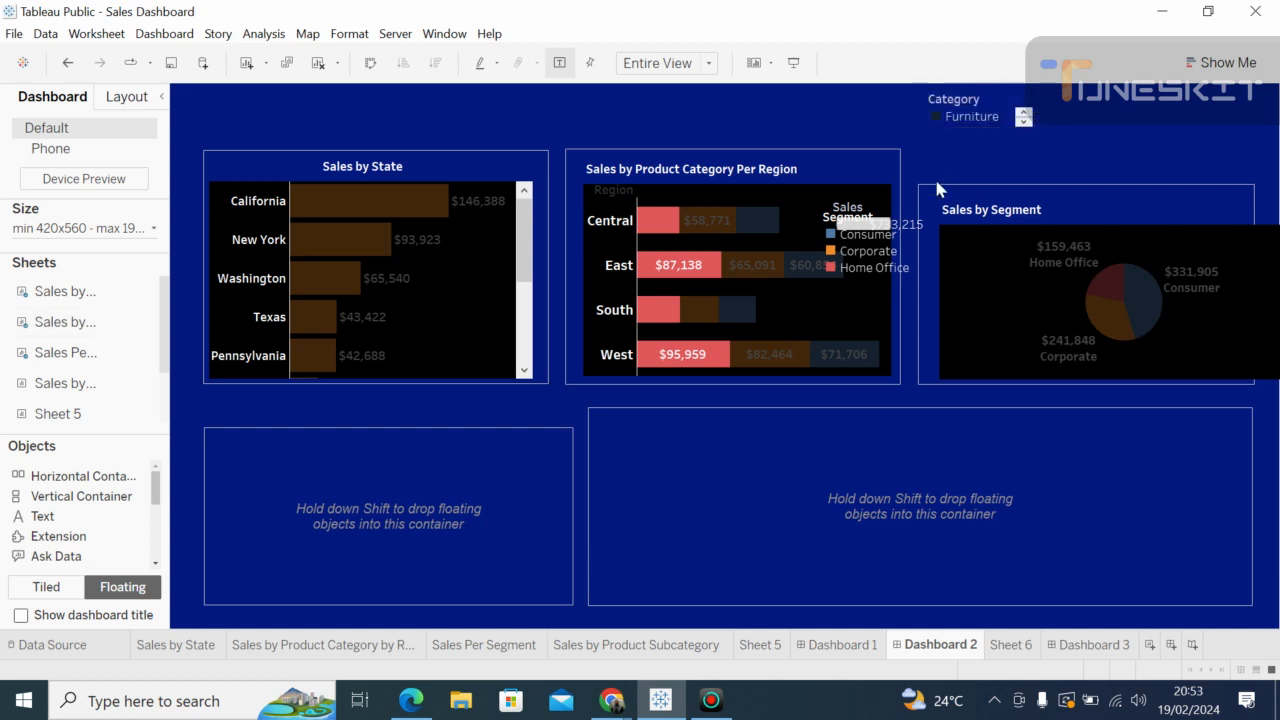
Step: Extend the upper row's third container upward to align with its neighbours, and raise the top edge of the Sales by Segment chart
click(1079, 201)
drag(1071, 177, 1027, 148)
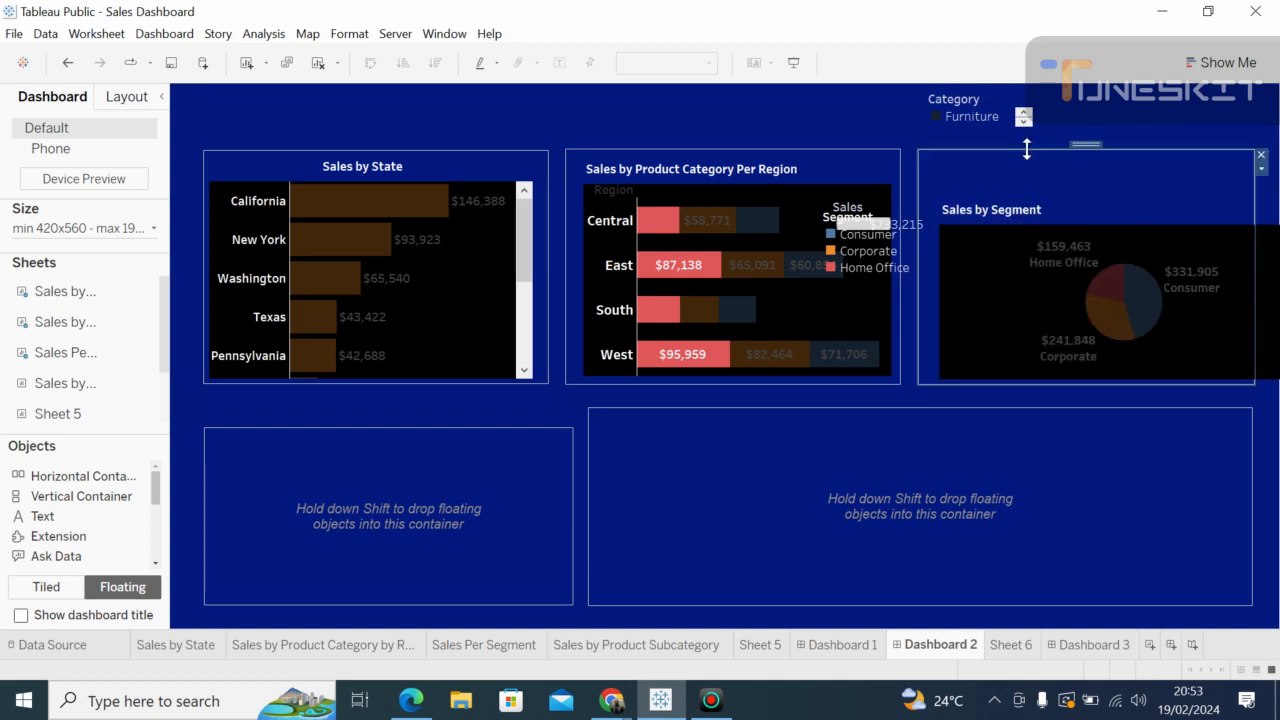
click(1004, 220)
drag(1130, 193, 1058, 168)
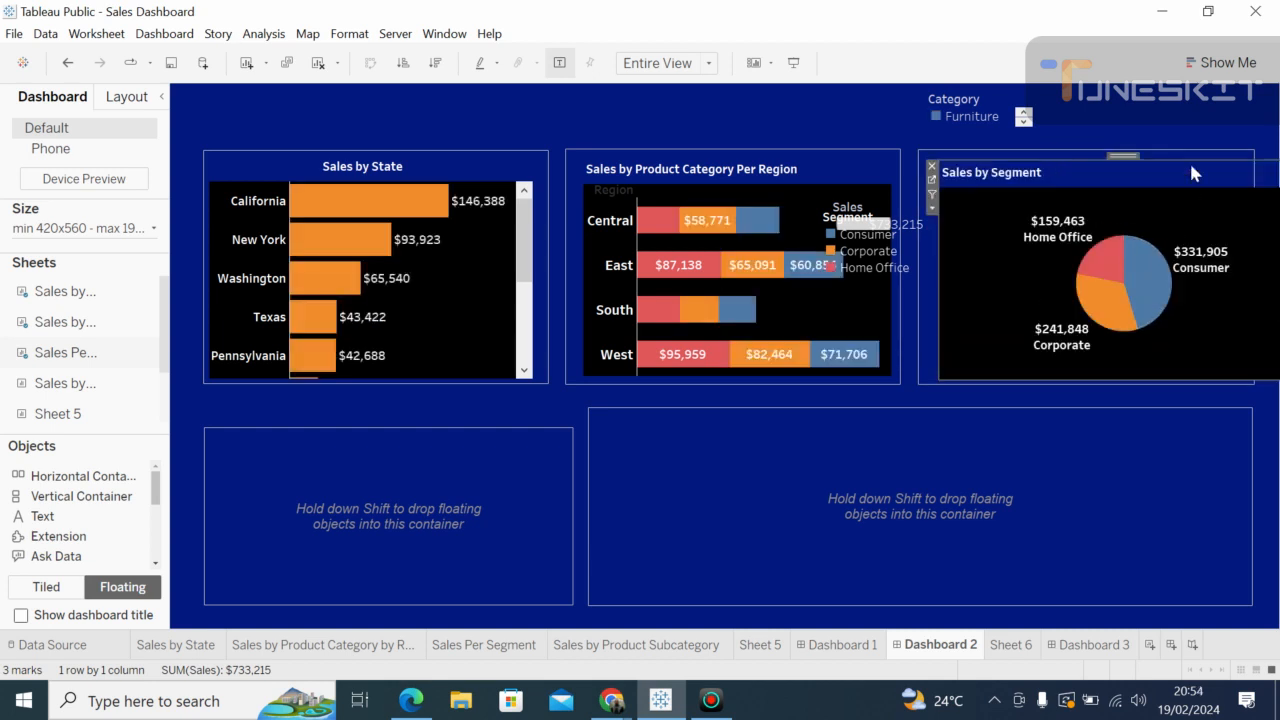
Step: Shift the Sales by Segment chart back inside the dashboard and narrow it from both sides to fit its container
key(Delete)
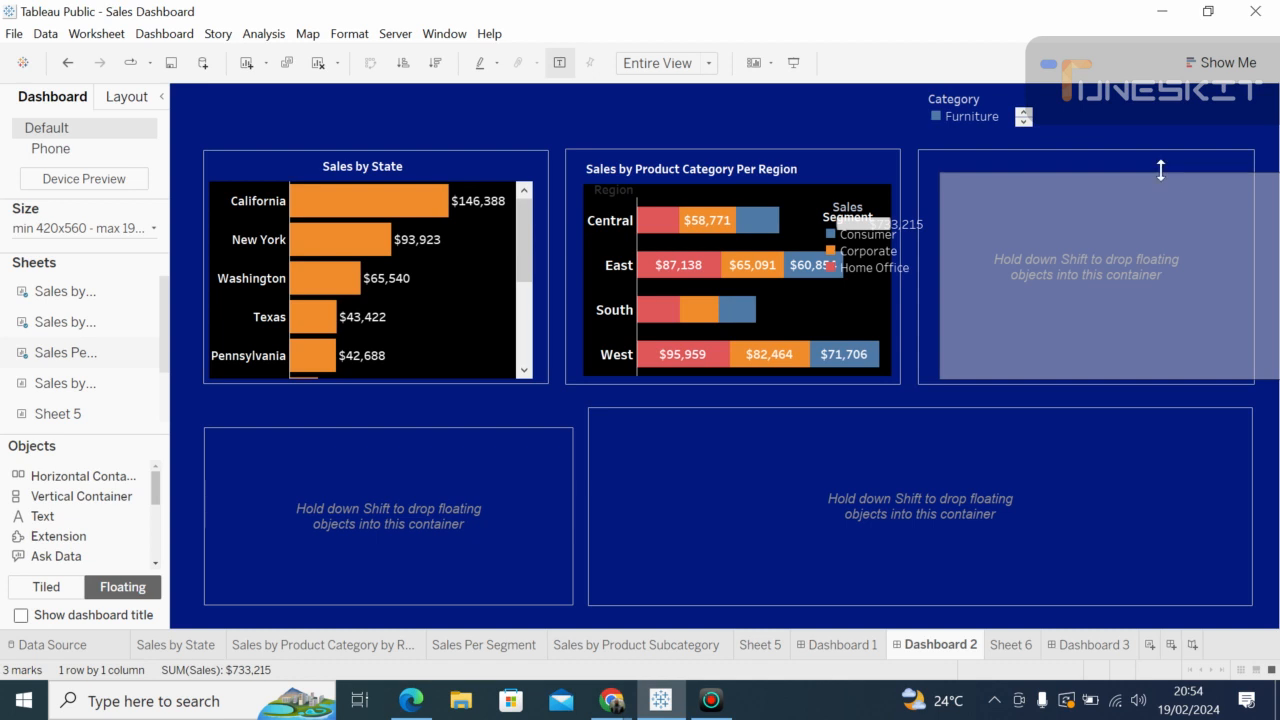
key(ctrl+z)
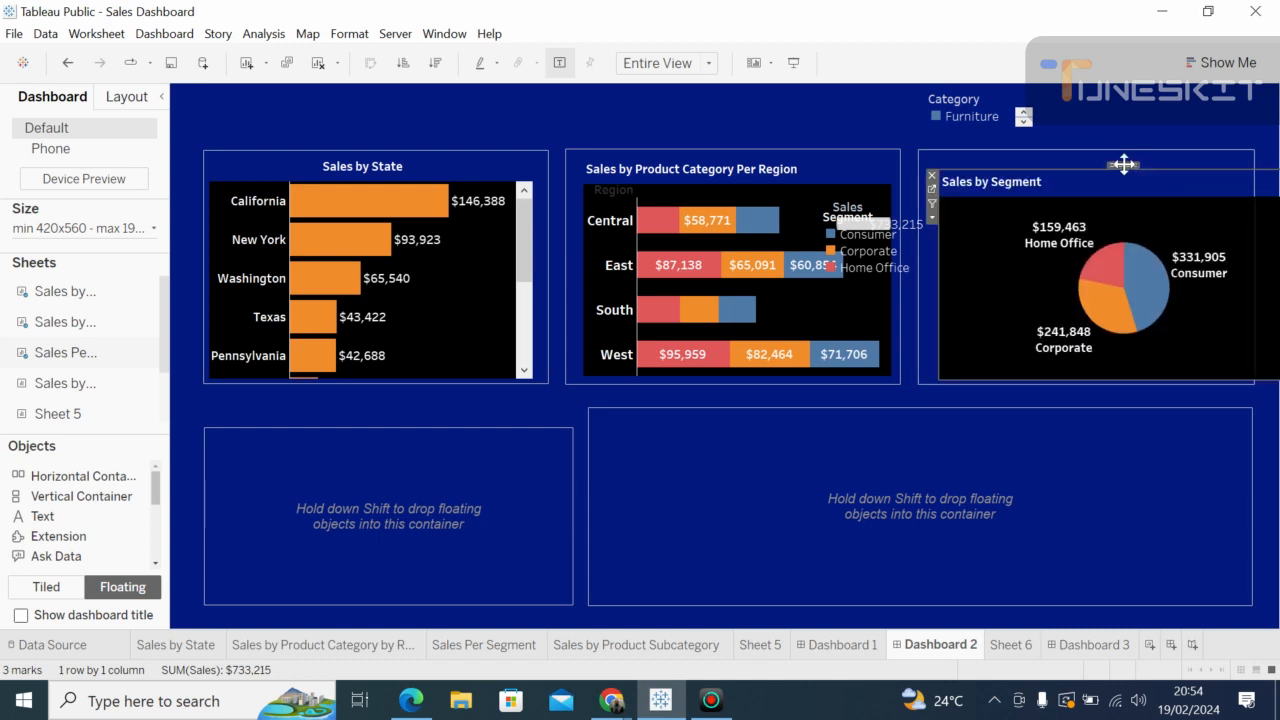
drag(1124, 164, 1060, 168)
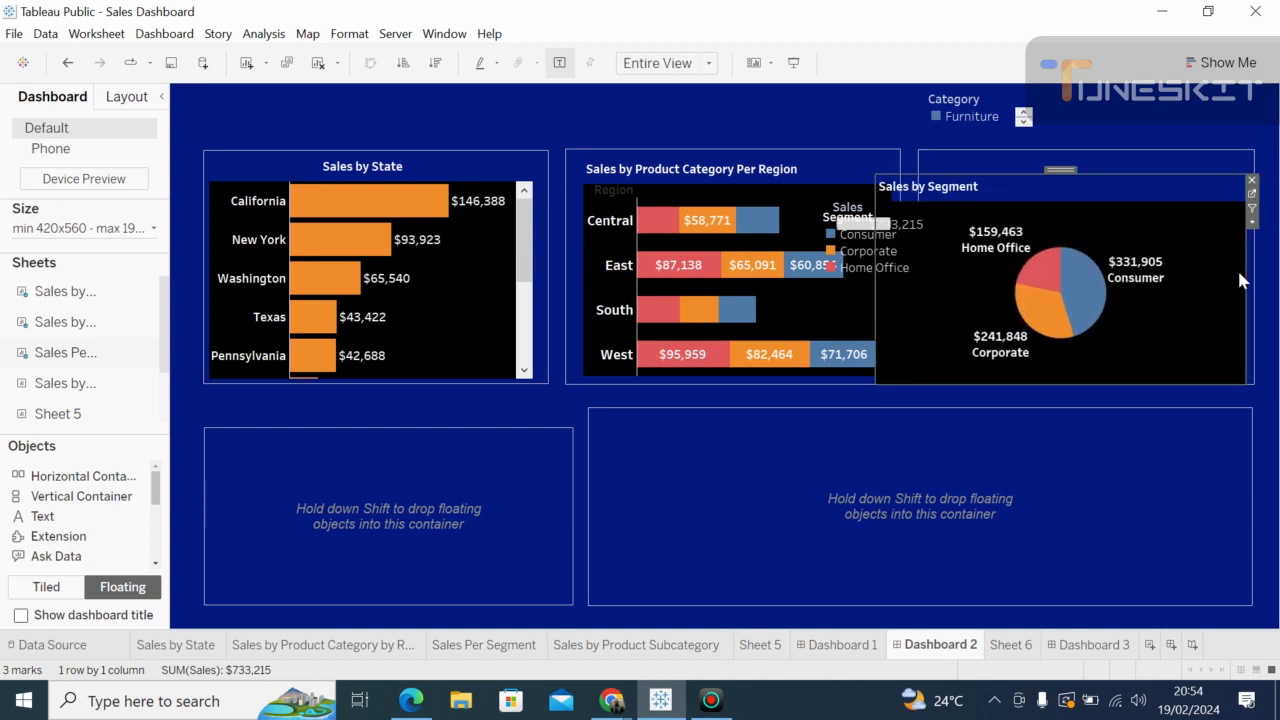
drag(1242, 271, 1221, 261)
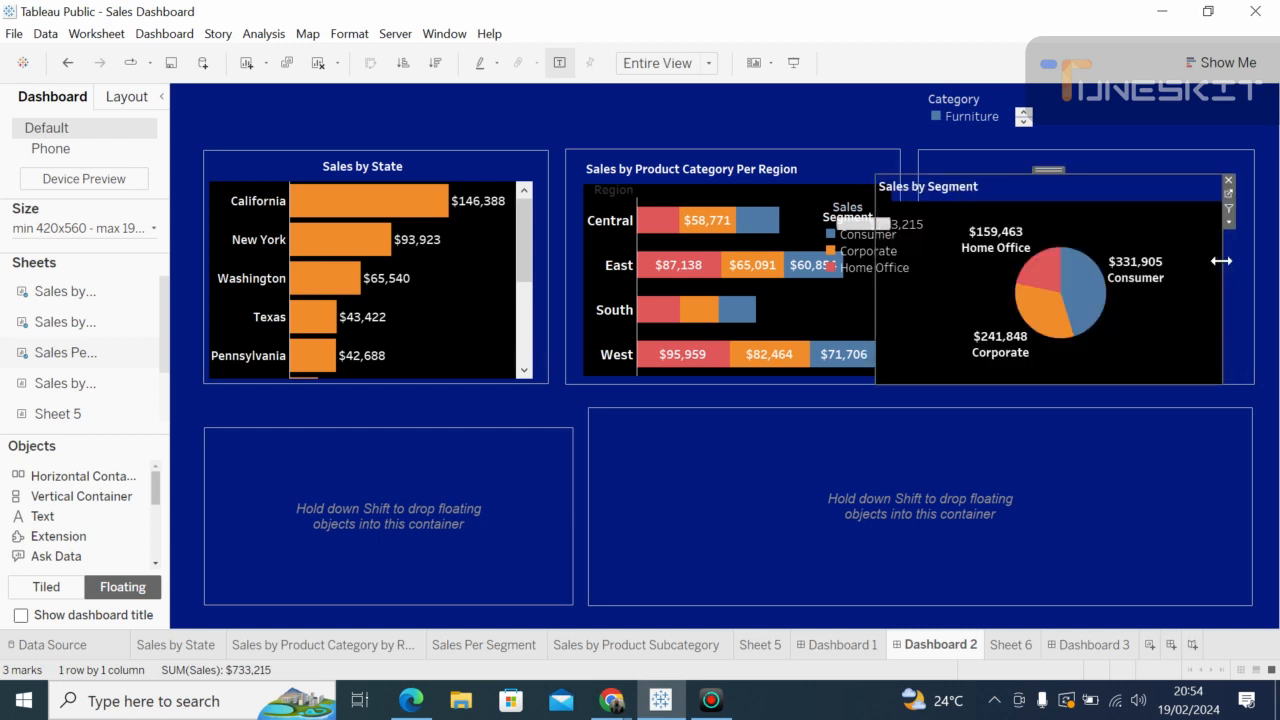
drag(877, 291, 940, 272)
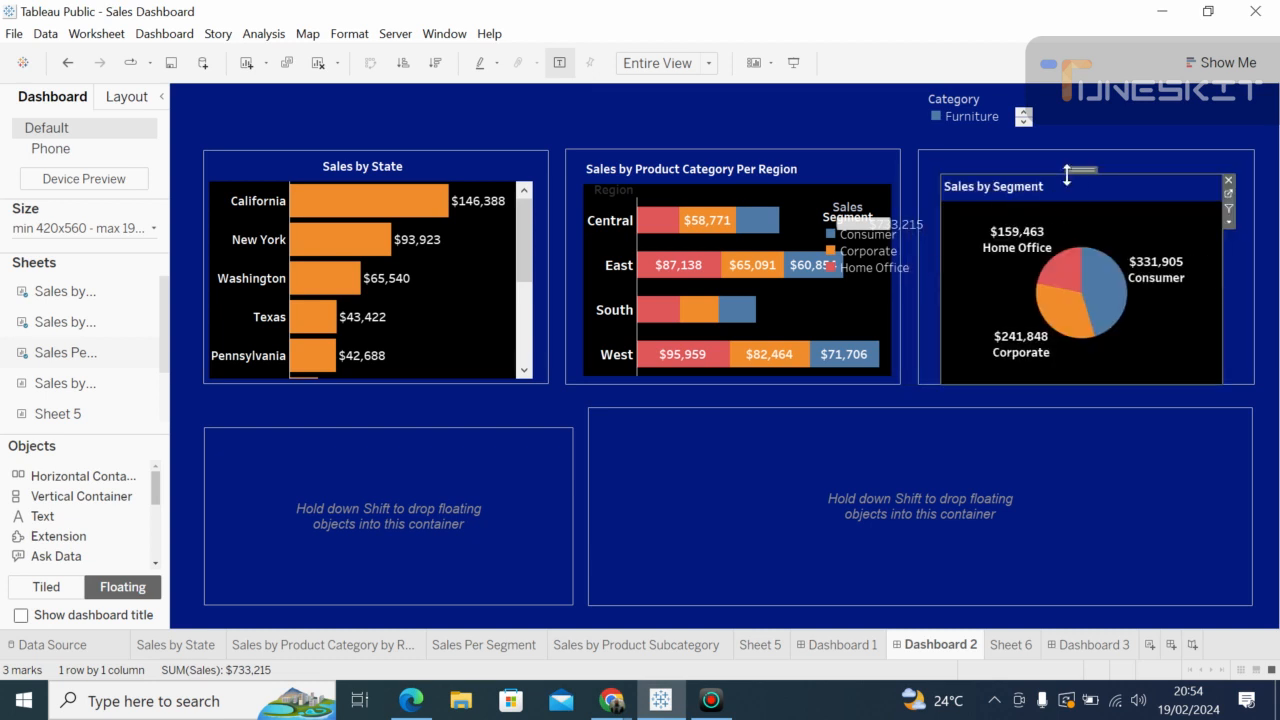
Step: Enlarge the Sales by Segment chart at its top and both sides to fill the upper row's third container
drag(1126, 173, 1125, 156)
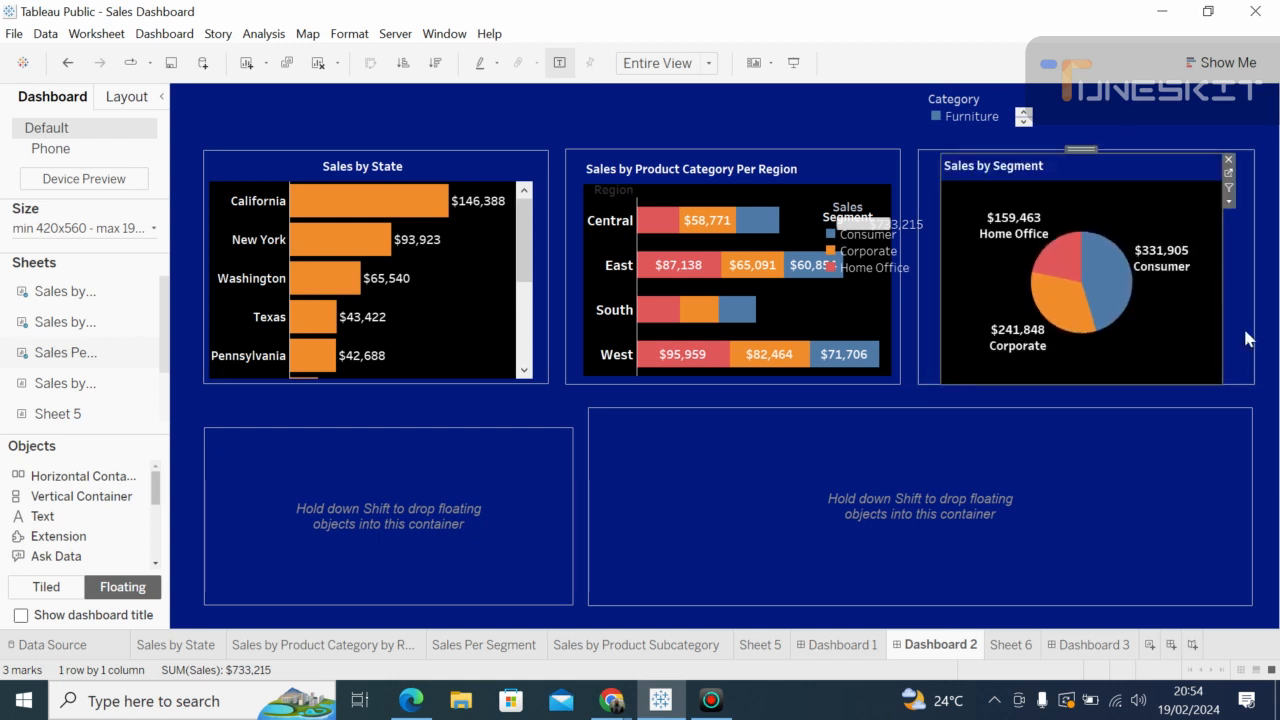
drag(1219, 257, 1250, 260)
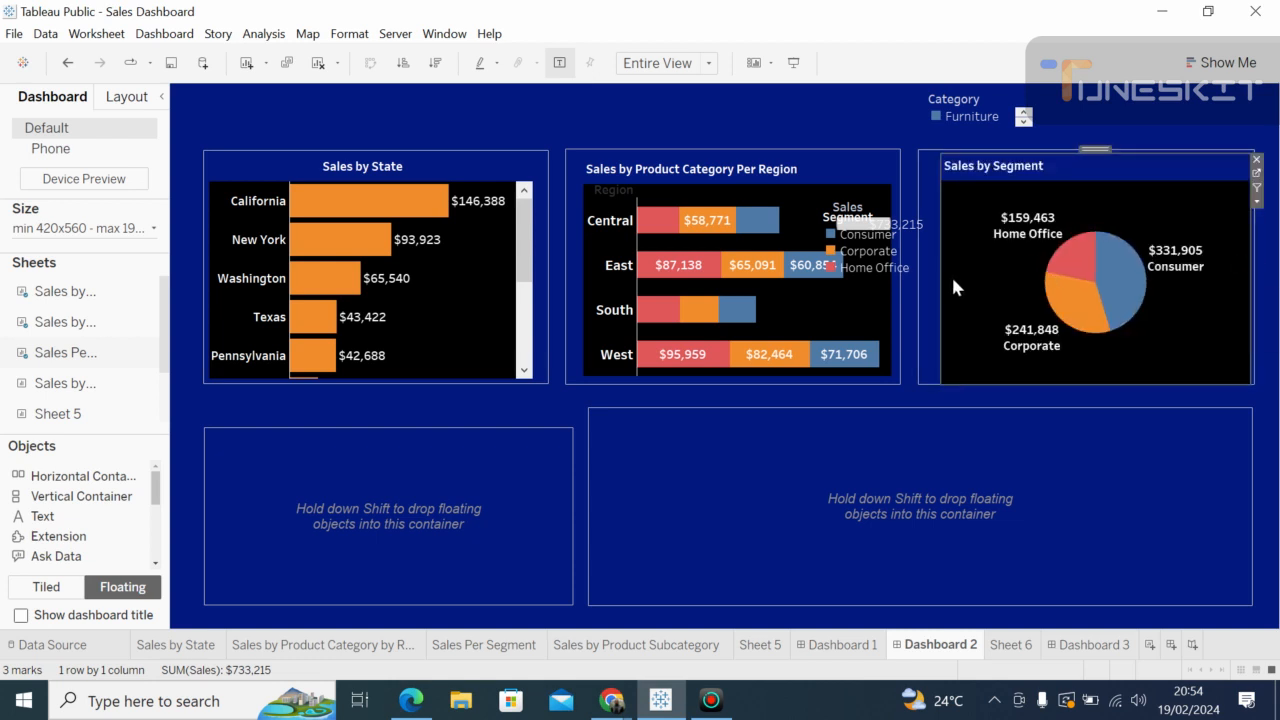
drag(940, 275, 925, 268)
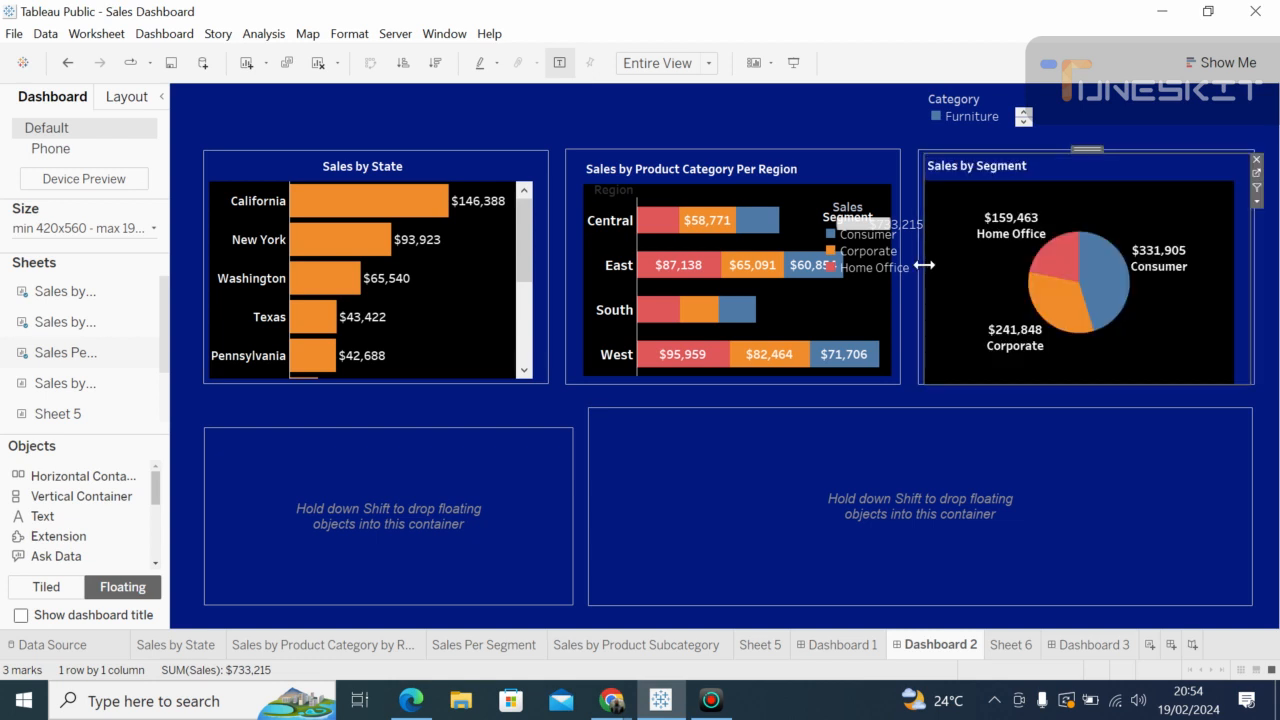
click(1096, 460)
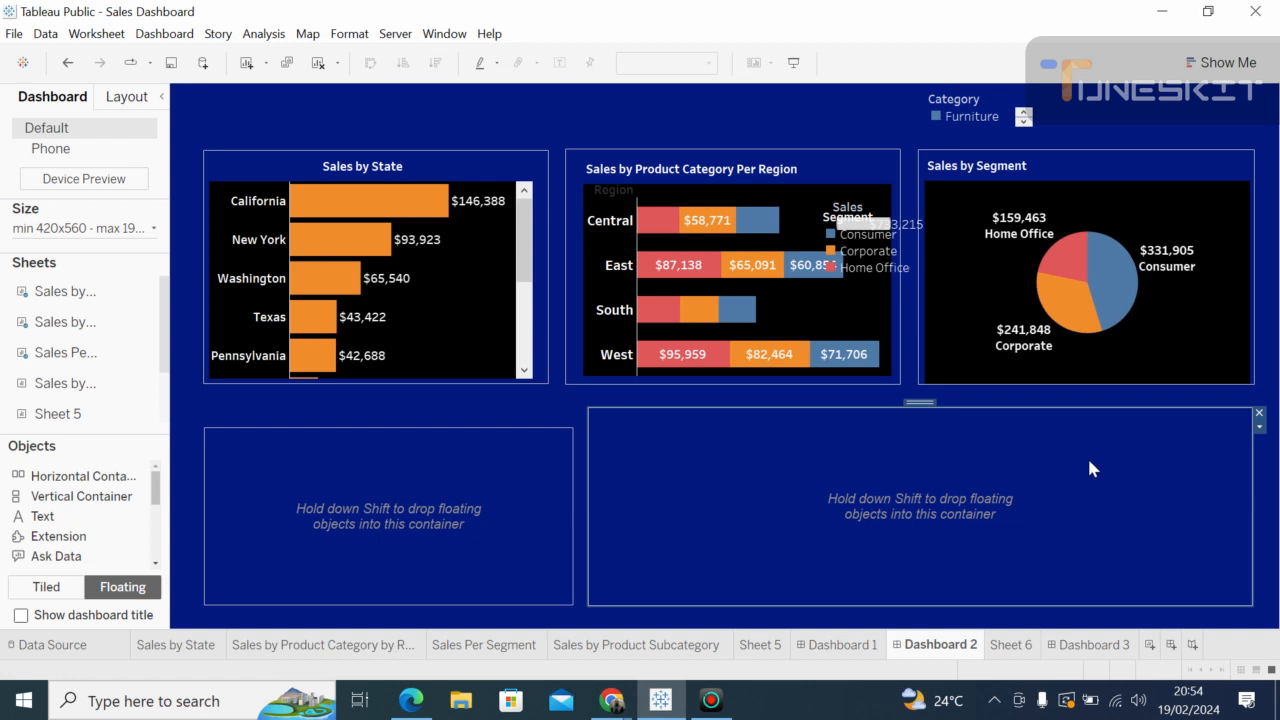
Step: Place the Sales by Product Subcategory sheet over the lower row's first container and adjust its top and side edges to fit
click(275, 484)
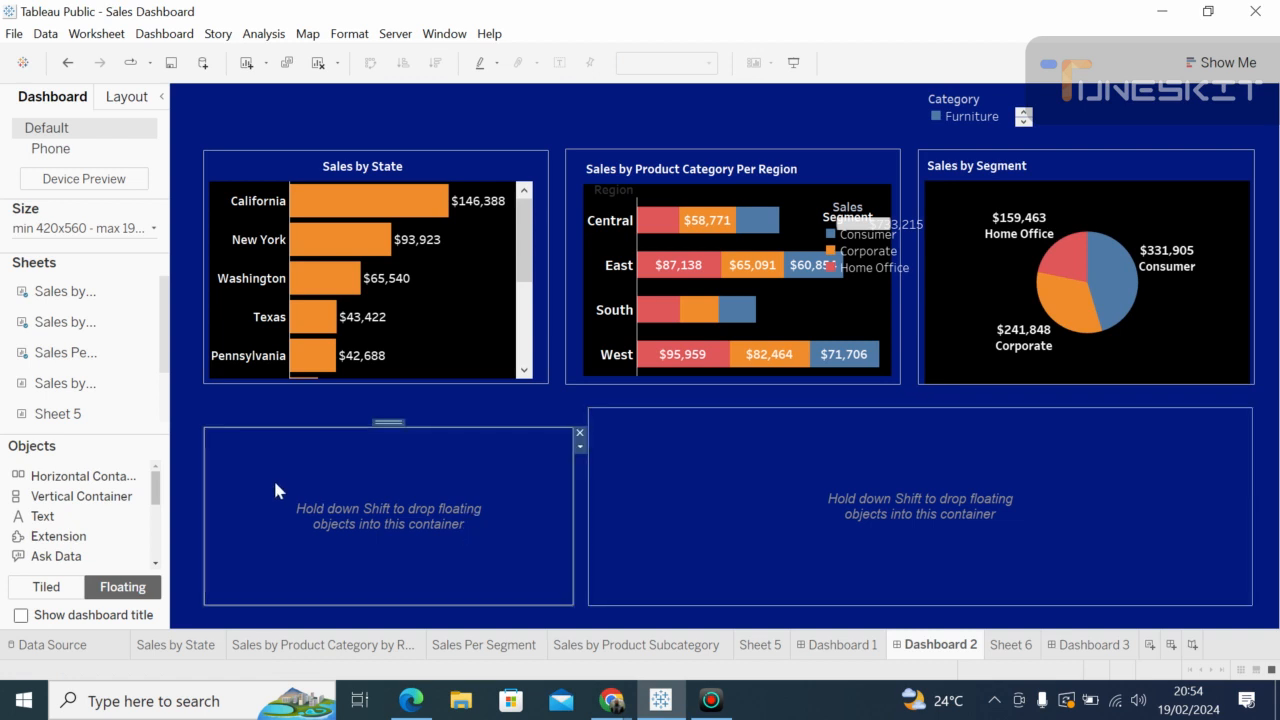
drag(64, 386, 212, 428)
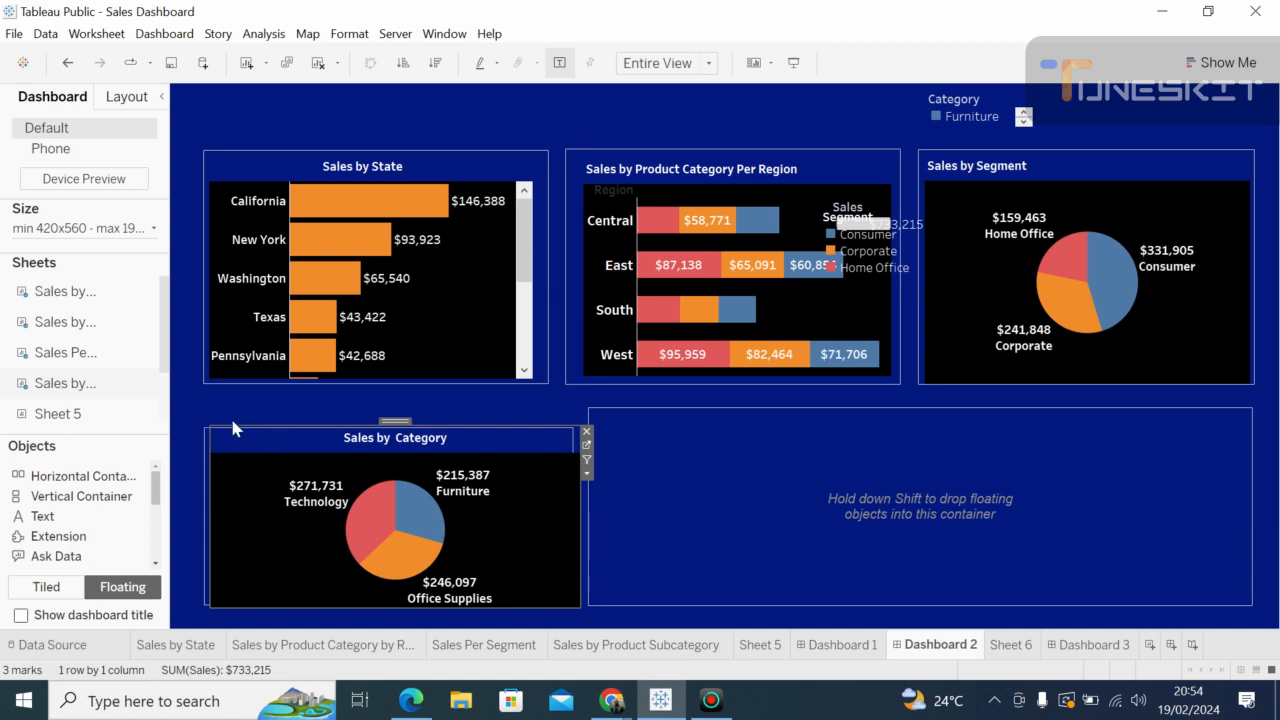
drag(240, 420, 240, 437)
drag(580, 523, 570, 507)
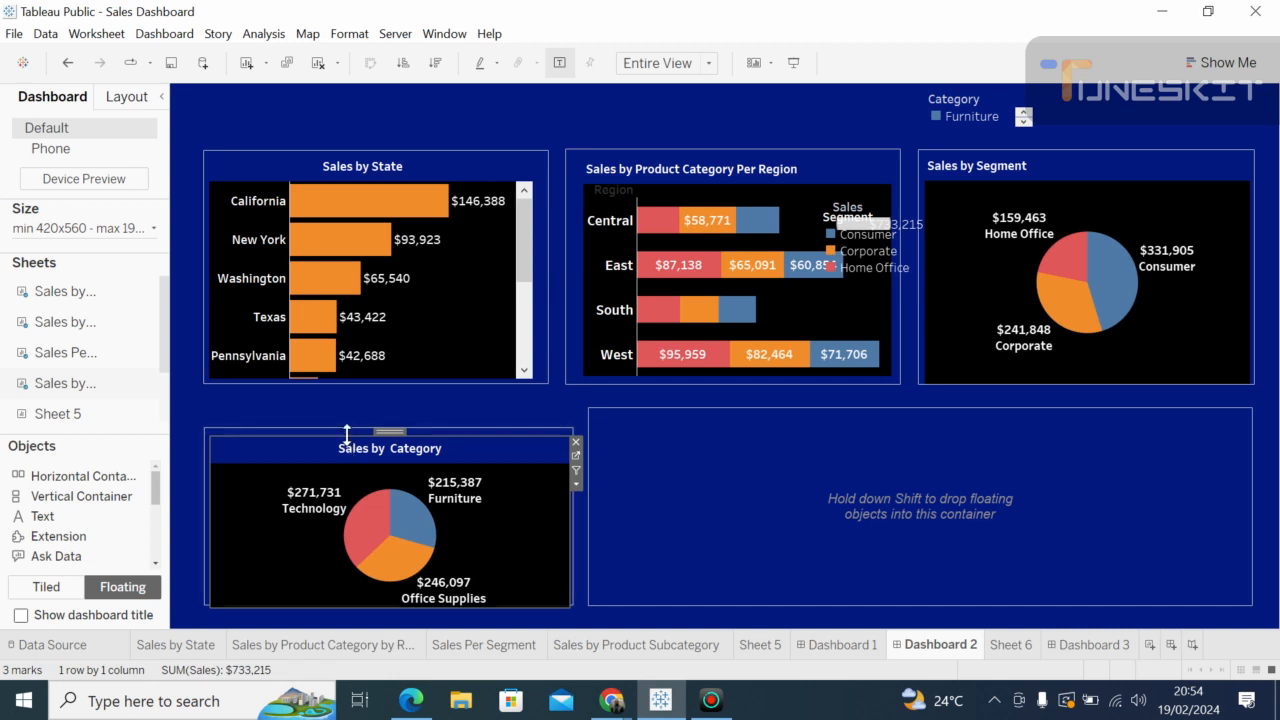
drag(346, 436, 341, 433)
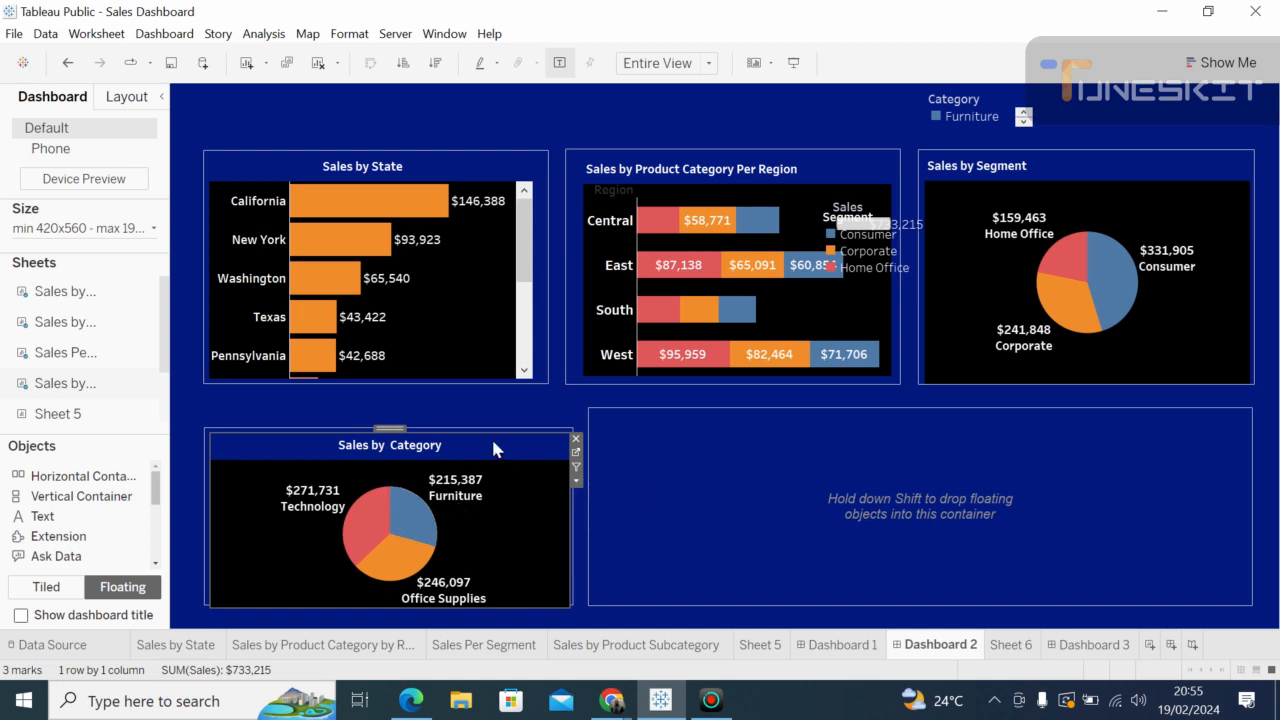
Step: Place Sheet 5, the Monthly Sales Trends chart, as a floating object over the lower row's second container
click(662, 505)
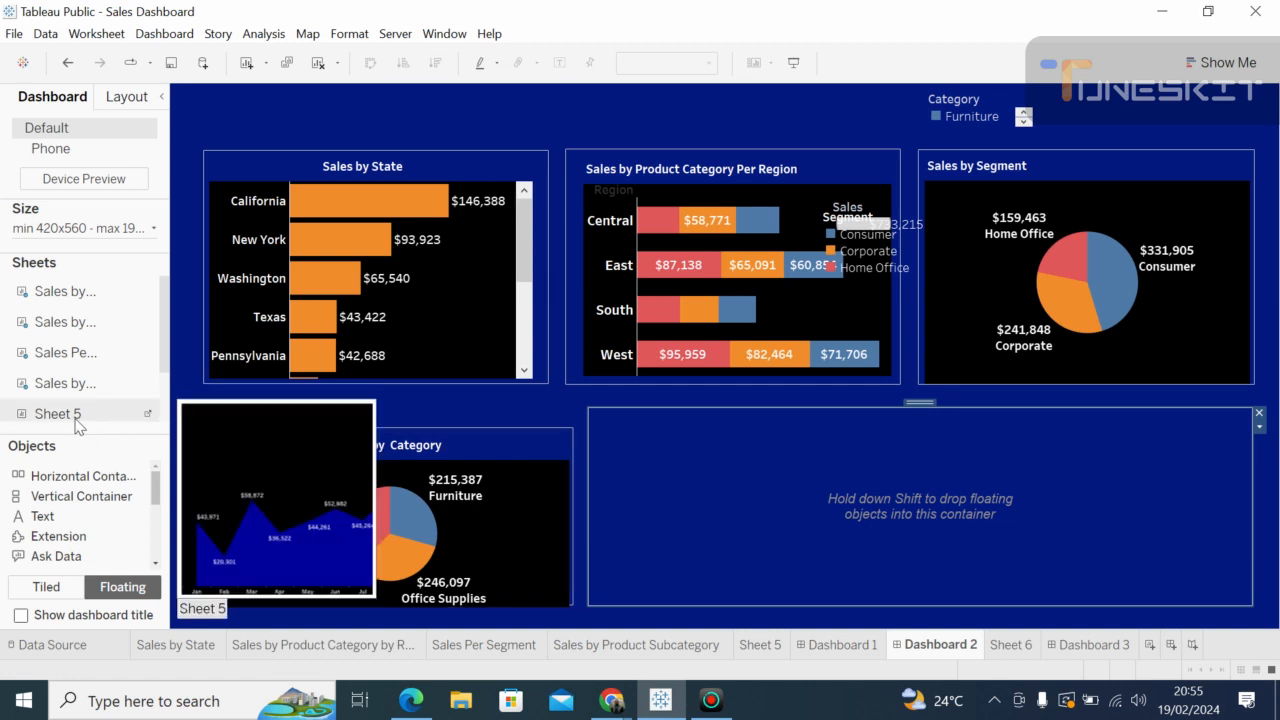
scroll(94, 415, down, 1)
drag(94, 413, 604, 420)
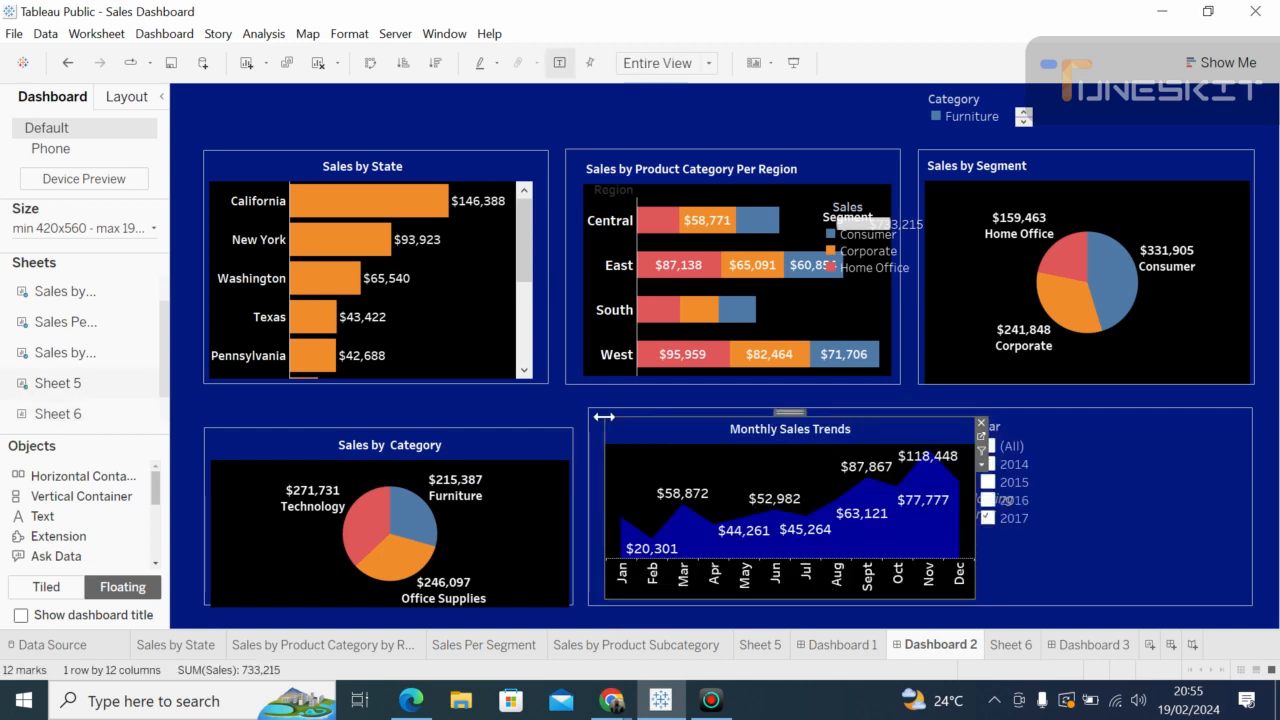
Step: Move the Year filter out of the lower row's second container to the top of the product category chart
click(1040, 585)
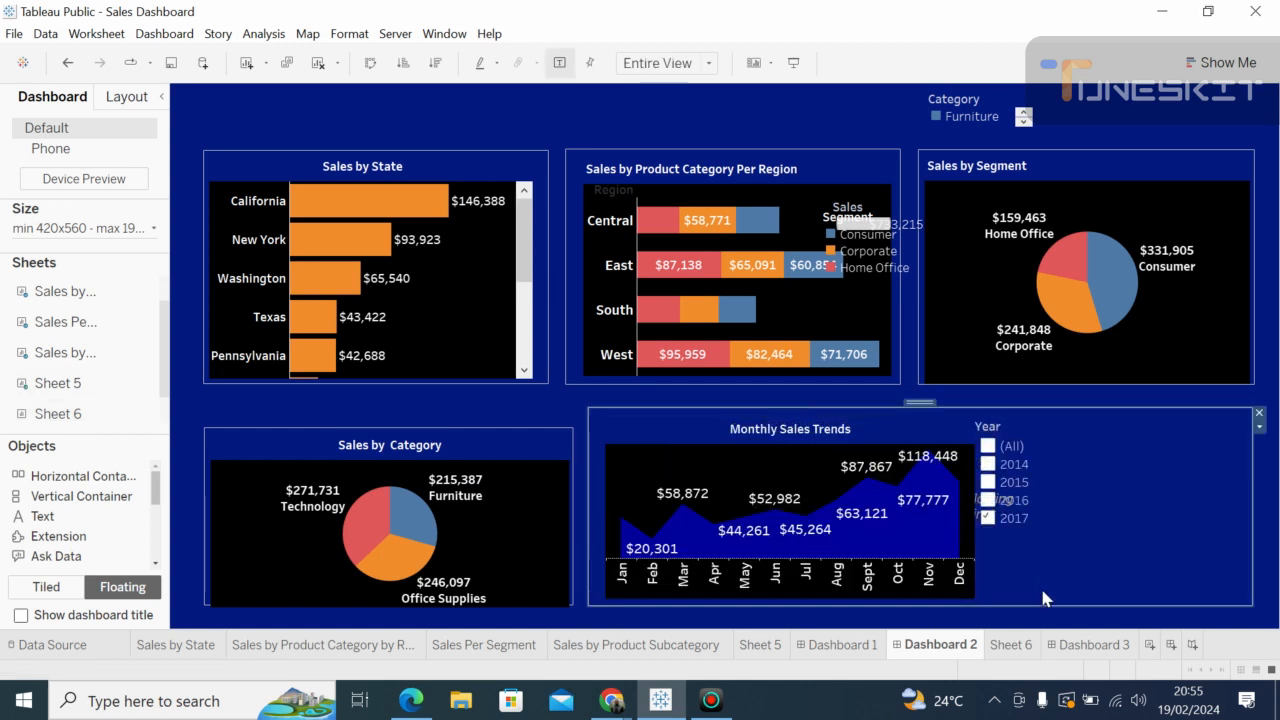
double_click(1042, 420)
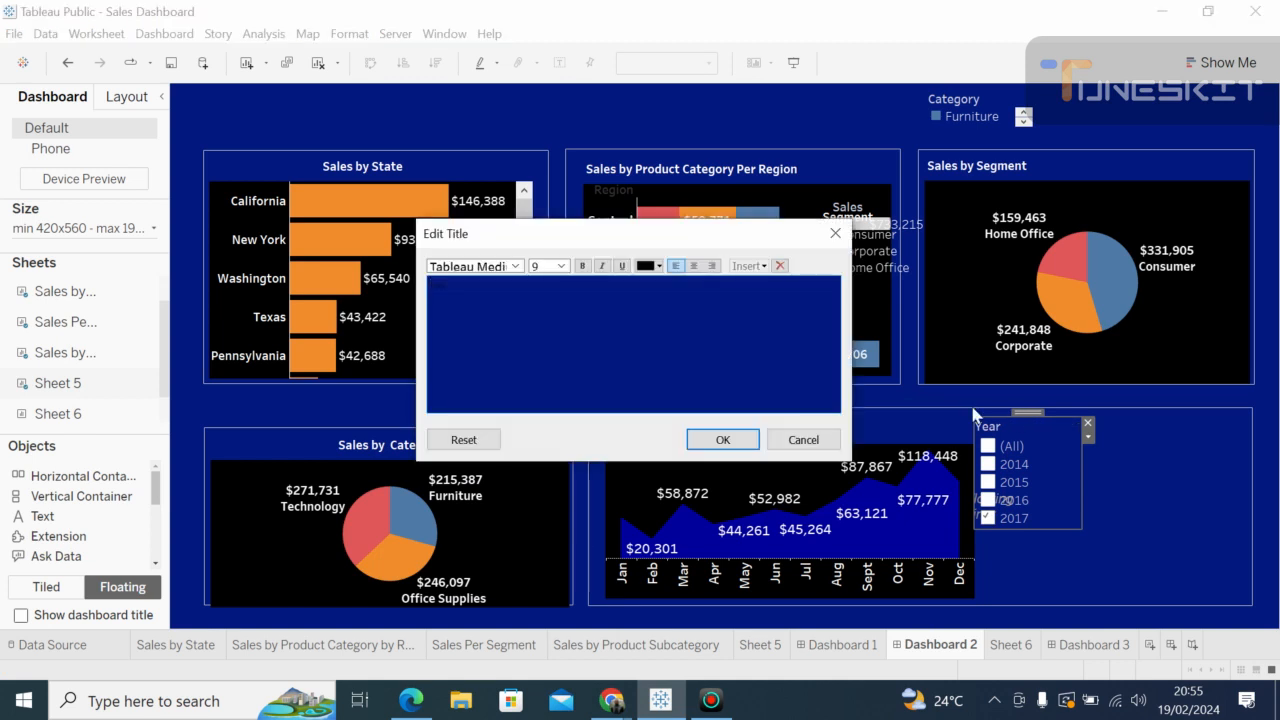
click(835, 233)
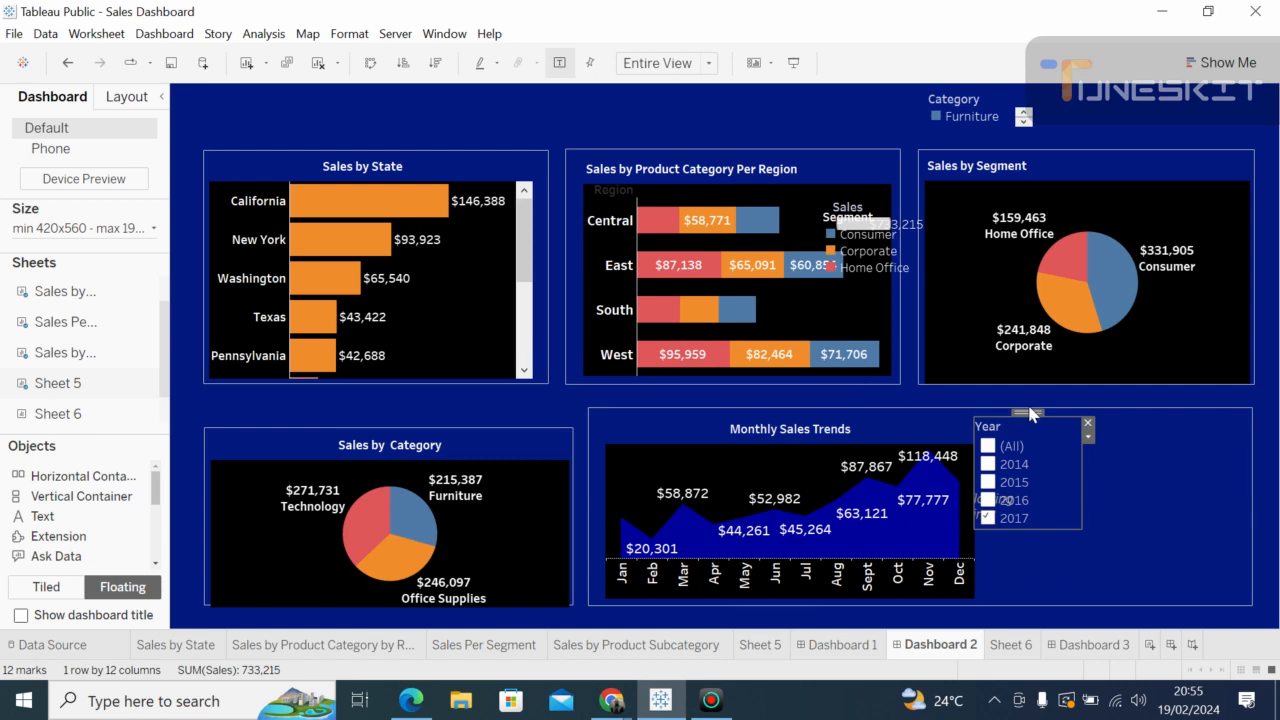
drag(1029, 413, 682, 111)
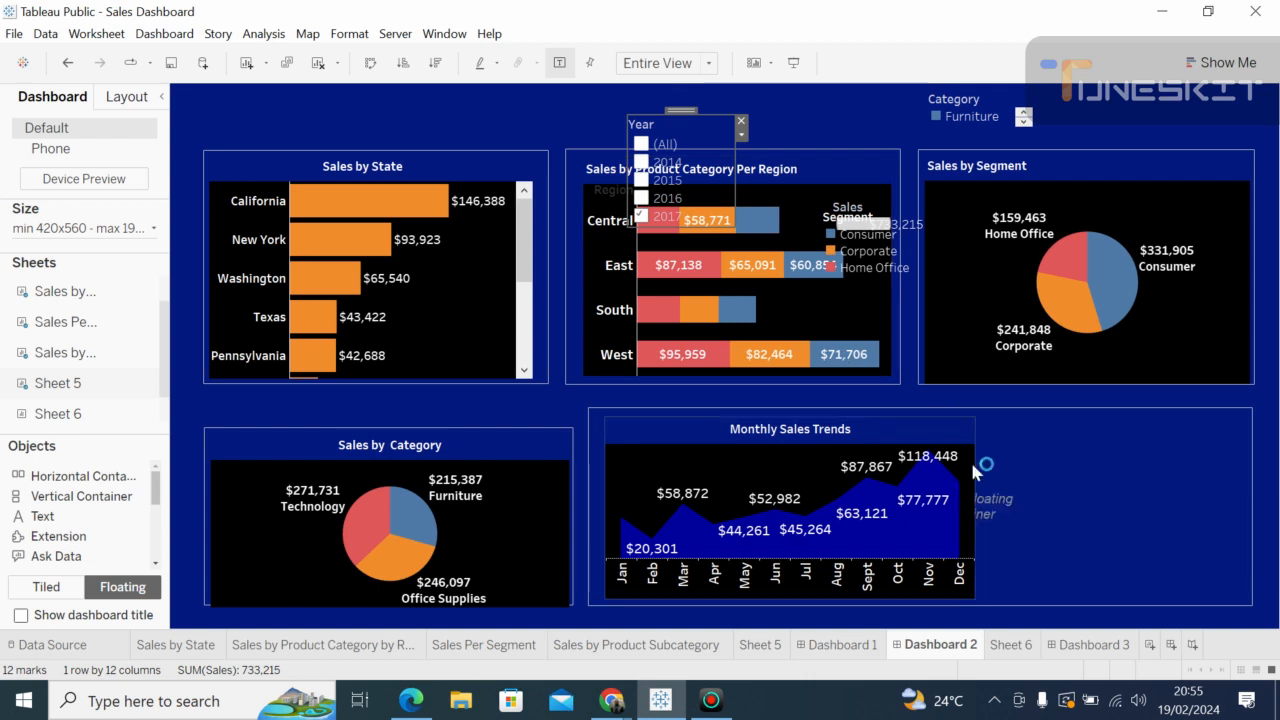
Step: Widen the Monthly Sales Trends chart on both sides and raise its top edge slightly to fill the lower row's second container
mouse_move(971, 514)
mouse_down()
mouse_move(1156, 545)
mouse_move(1248, 540)
mouse_up()
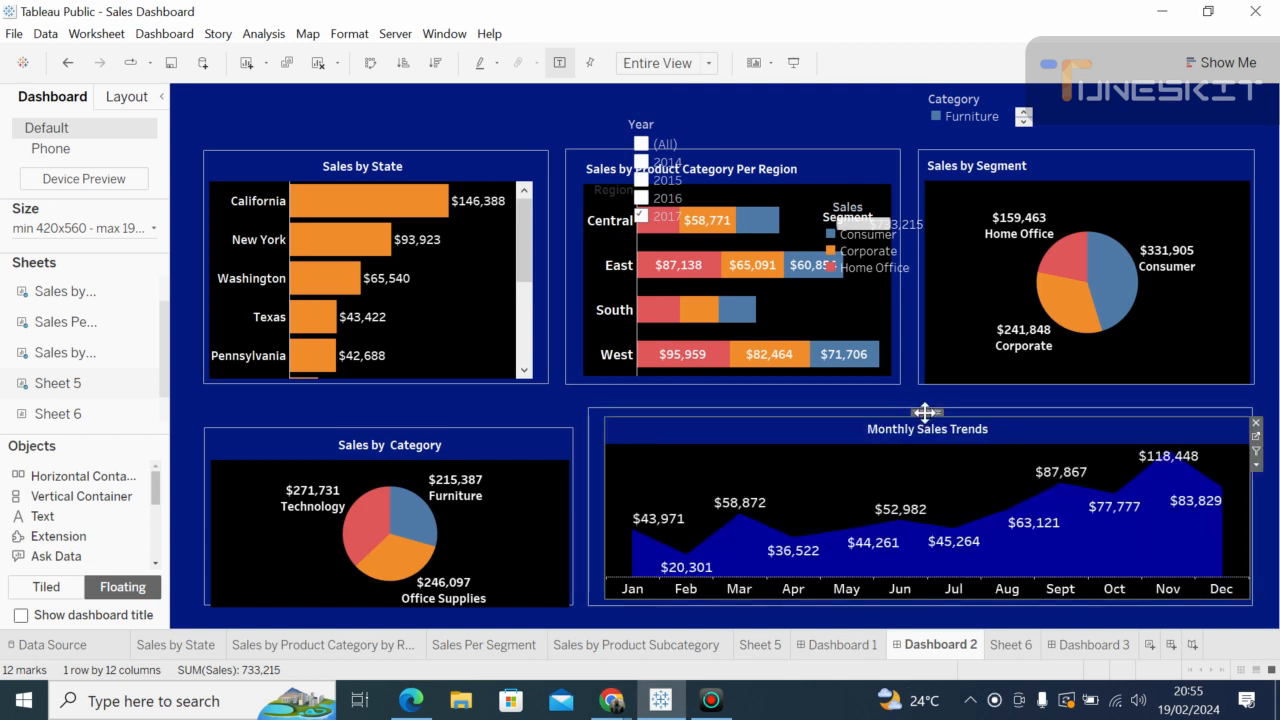
drag(789, 418, 786, 406)
drag(866, 418, 672, 470)
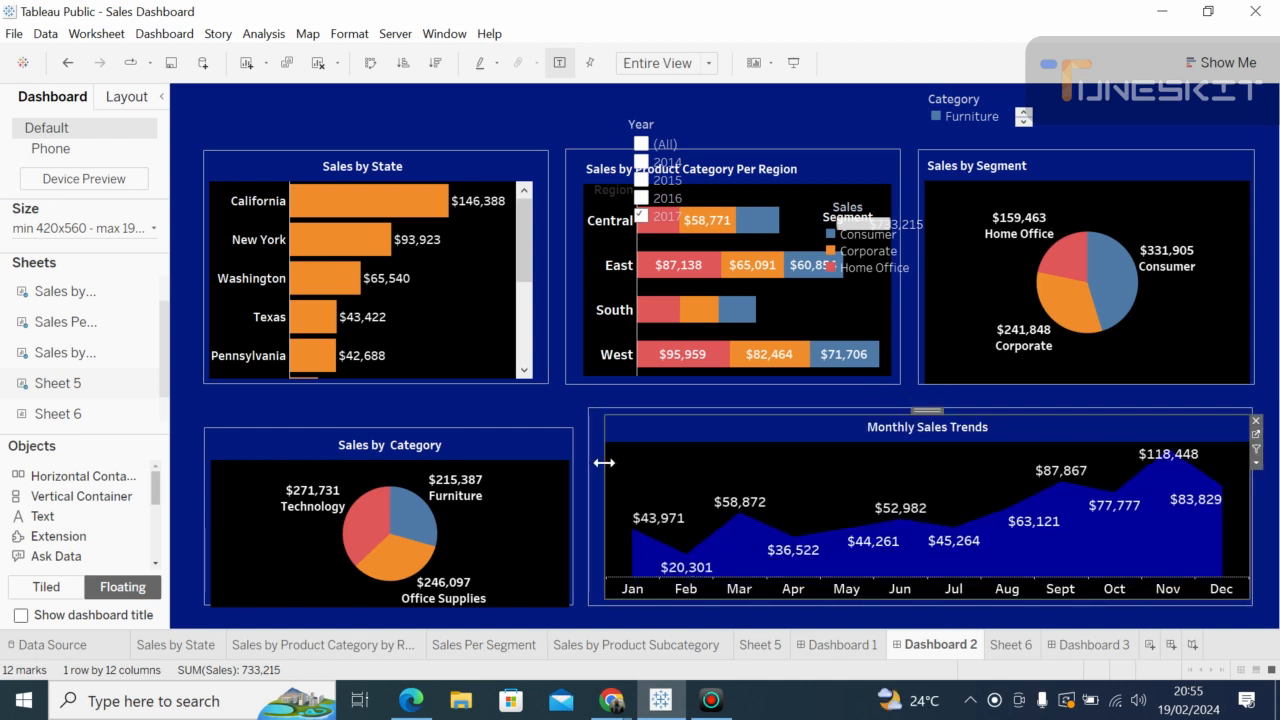
drag(601, 455, 666, 429)
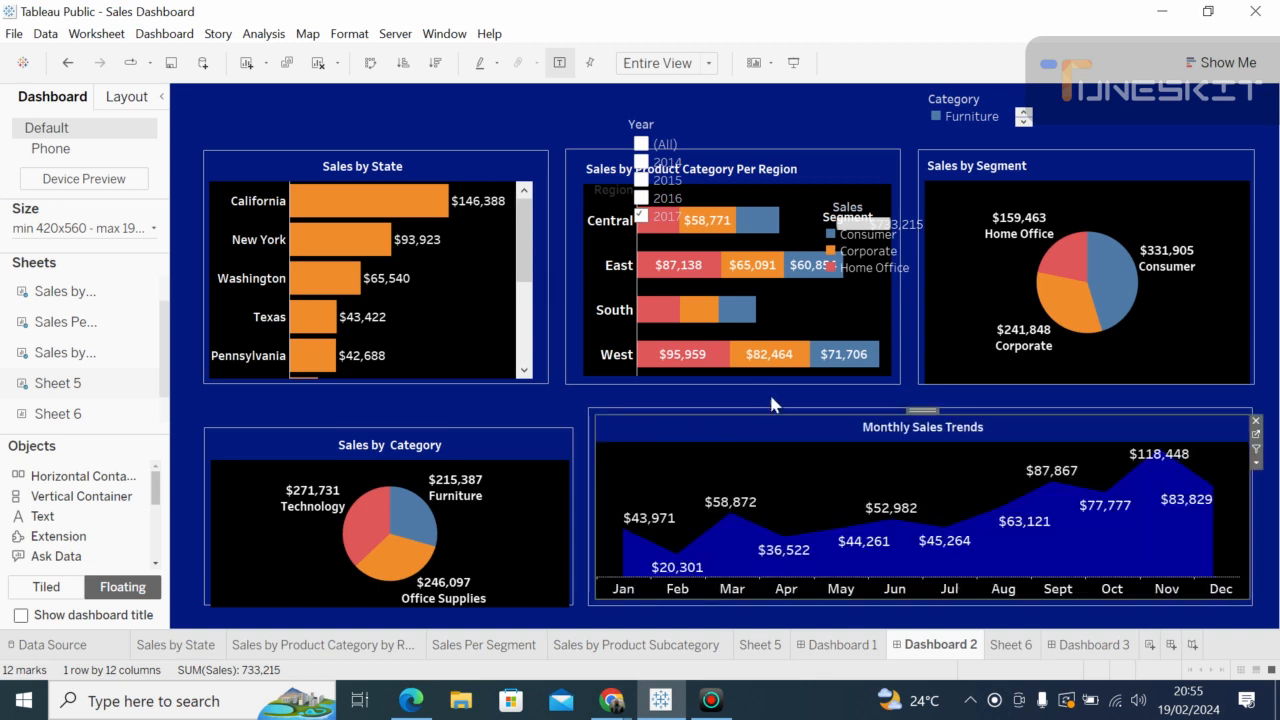
Step: Raise the top edges of the lower row's first container and its Sales by Category chart toward the upper row
click(506, 428)
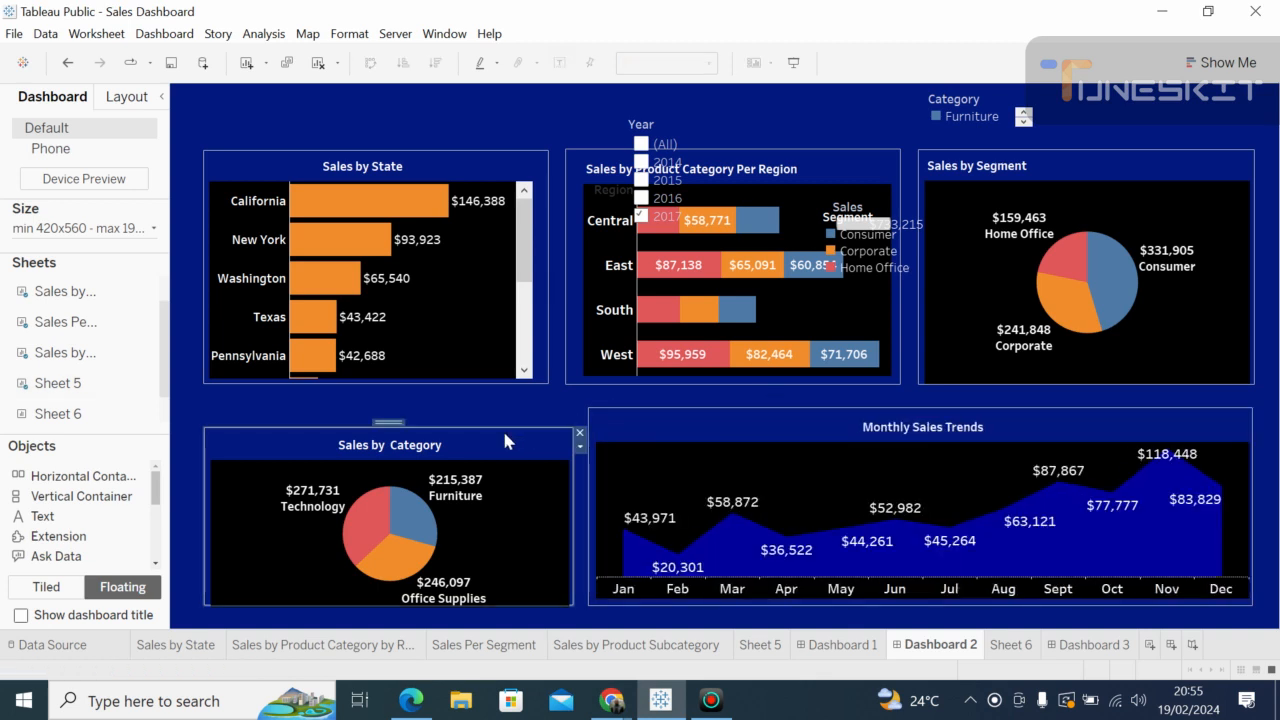
drag(354, 424, 340, 409)
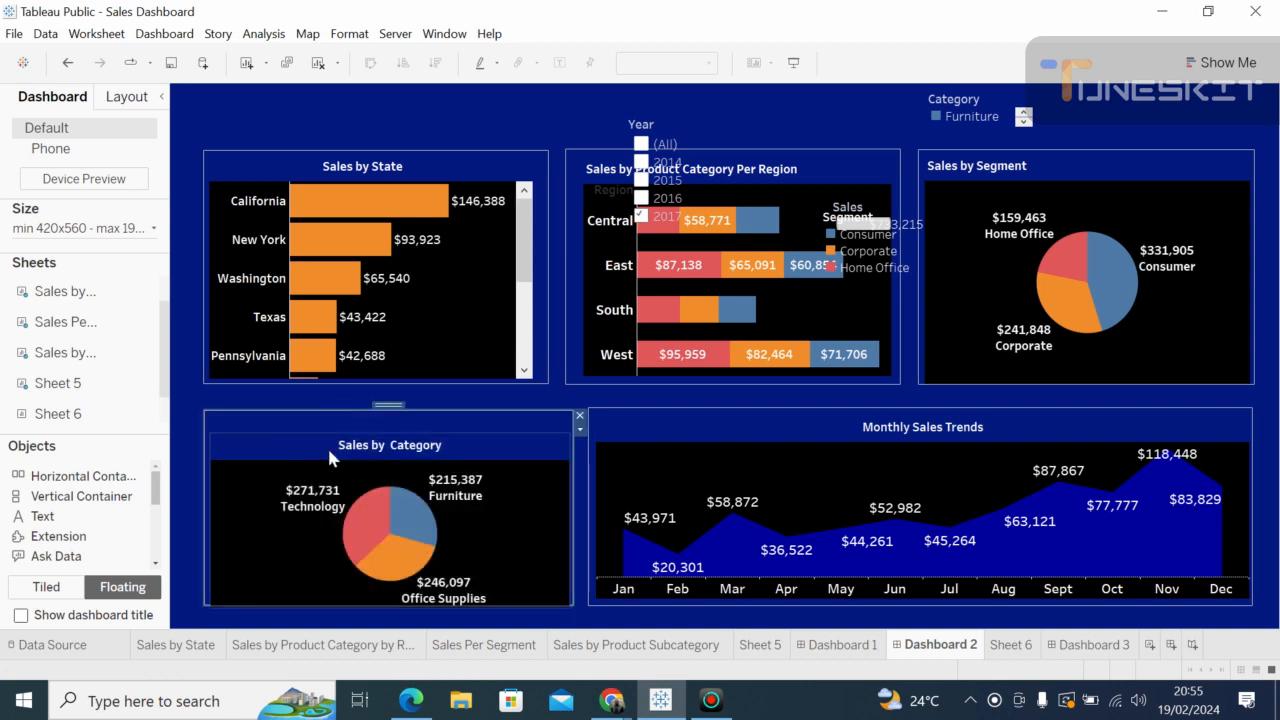
click(323, 446)
drag(329, 426, 325, 423)
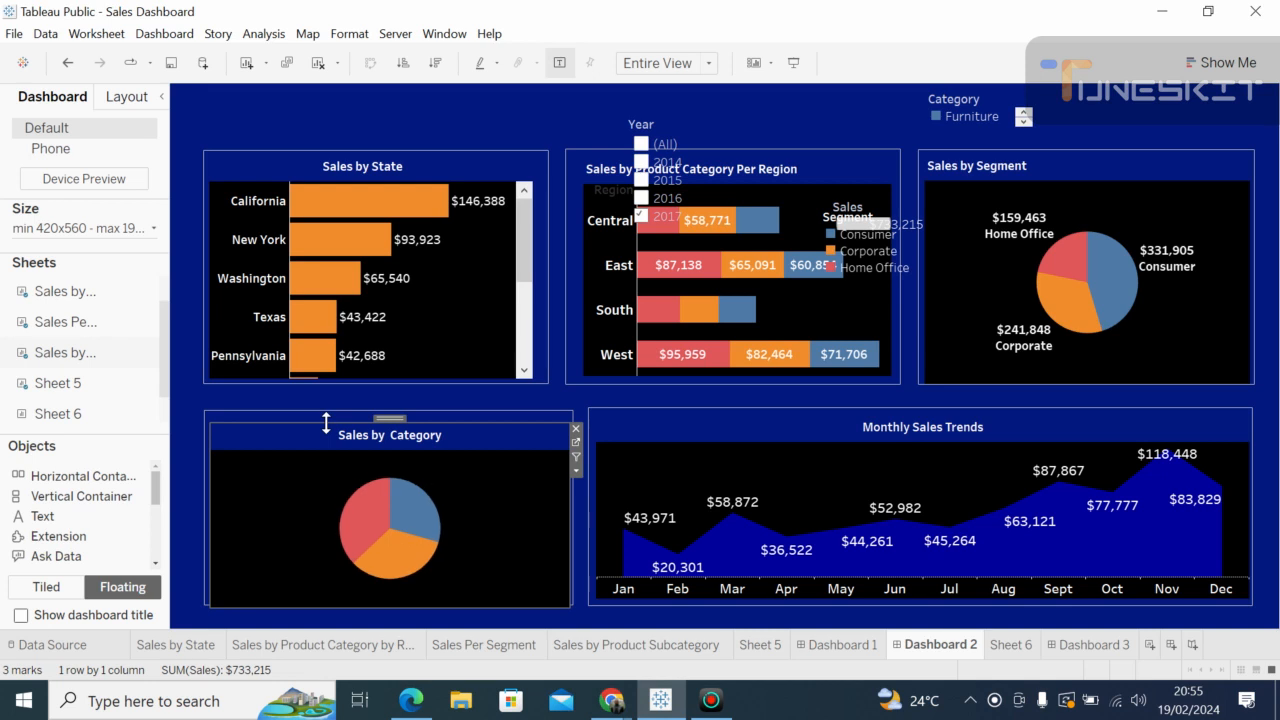
click(1268, 433)
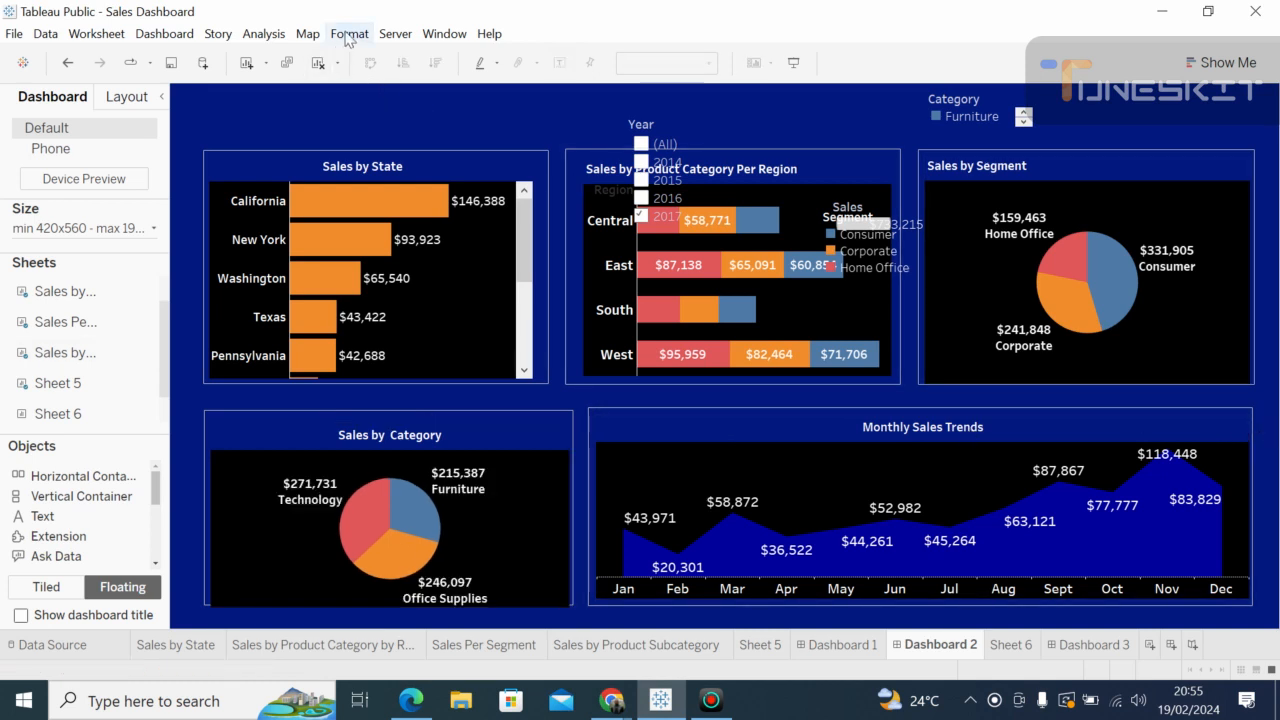
Step: Set the default dashboard shading to black
click(349, 36)
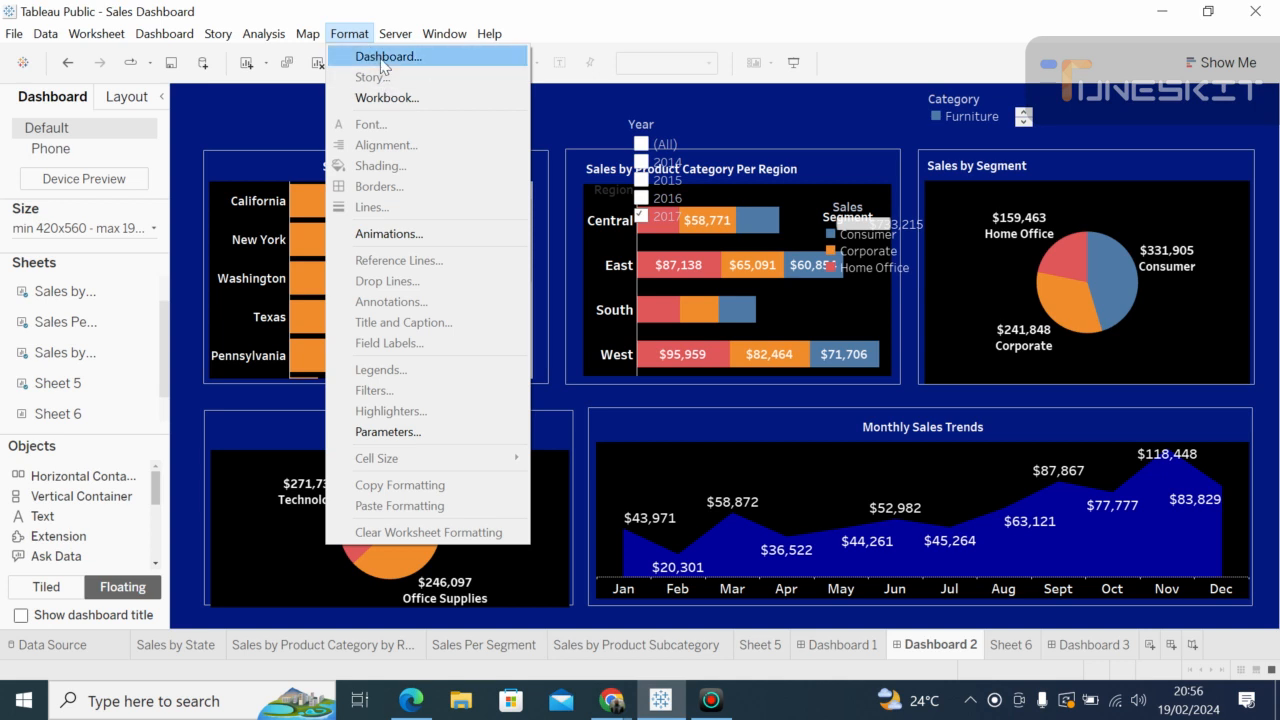
click(381, 60)
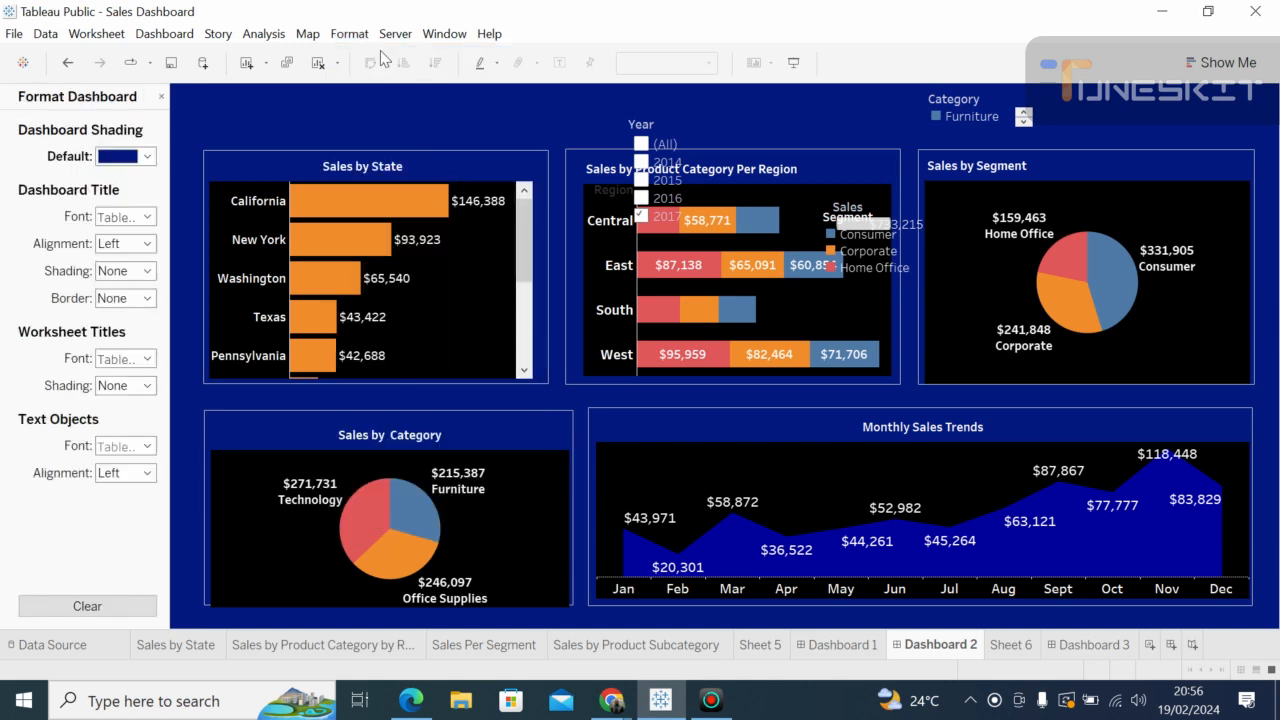
click(142, 159)
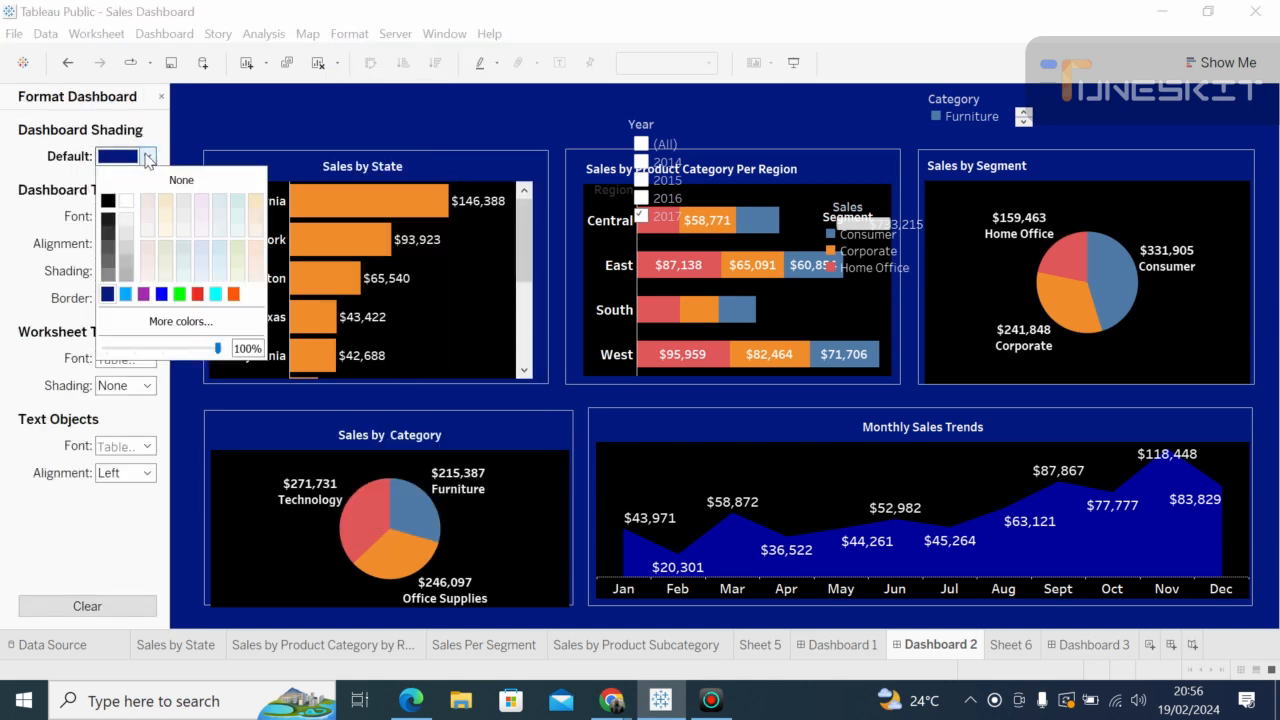
click(107, 201)
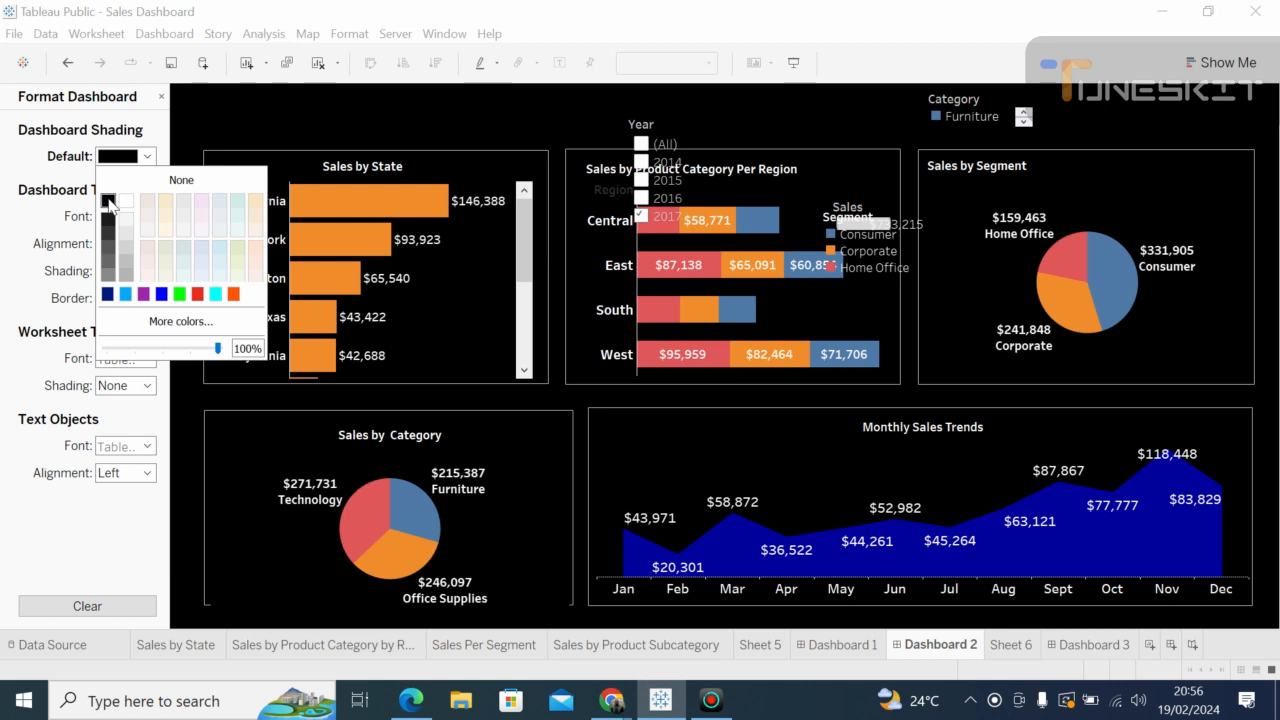
click(563, 400)
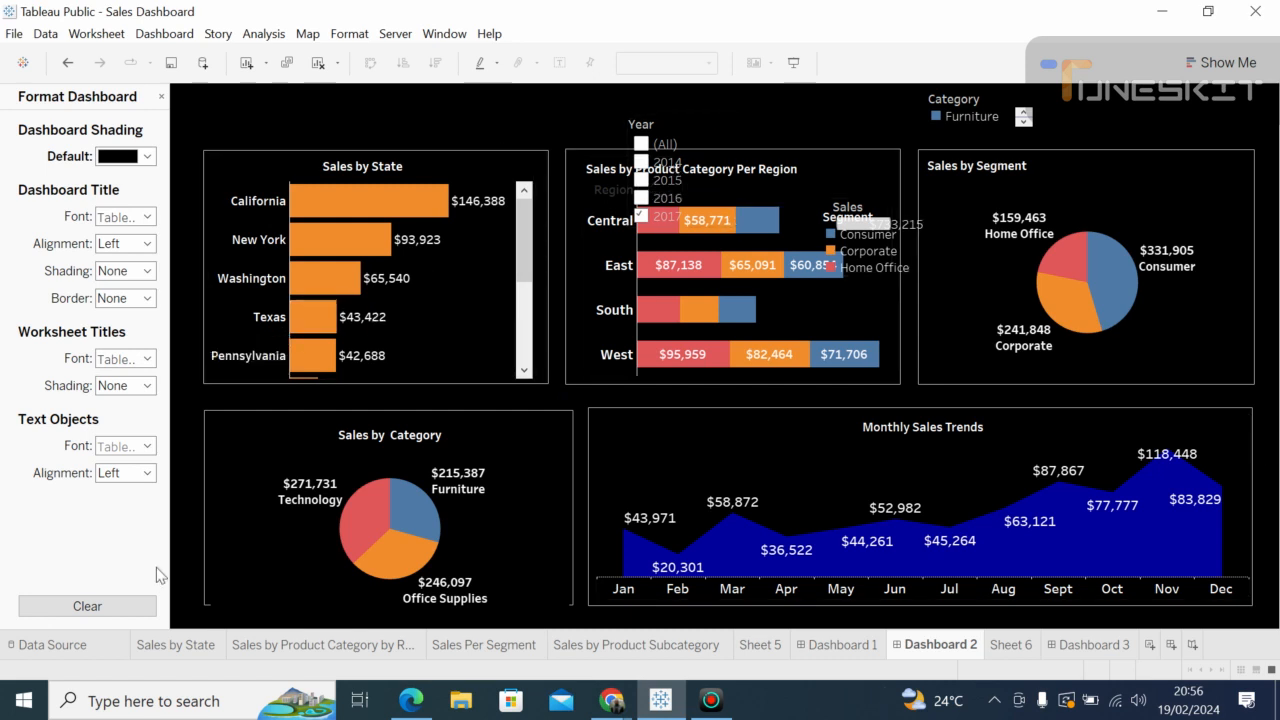
Step: Raise the bottom edge of the Sales by Category chart slightly so it fits inside its container's border
click(227, 577)
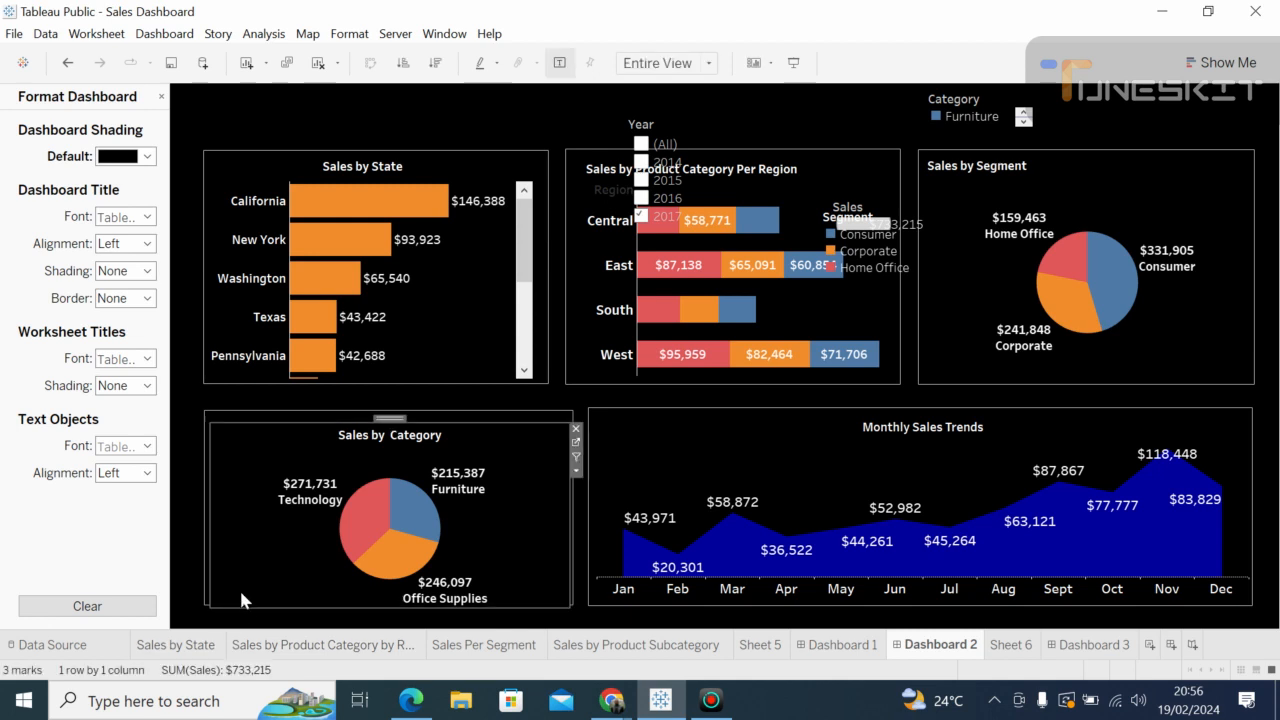
key(Delete)
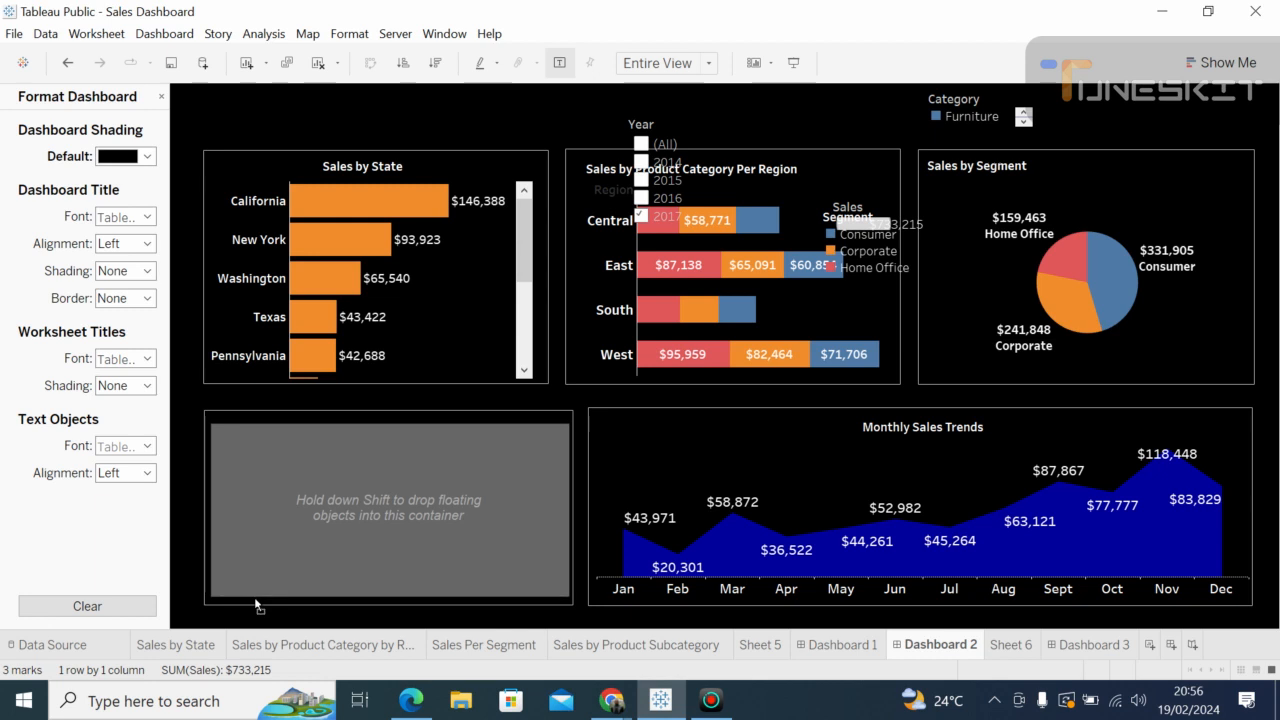
key(ctrl+z)
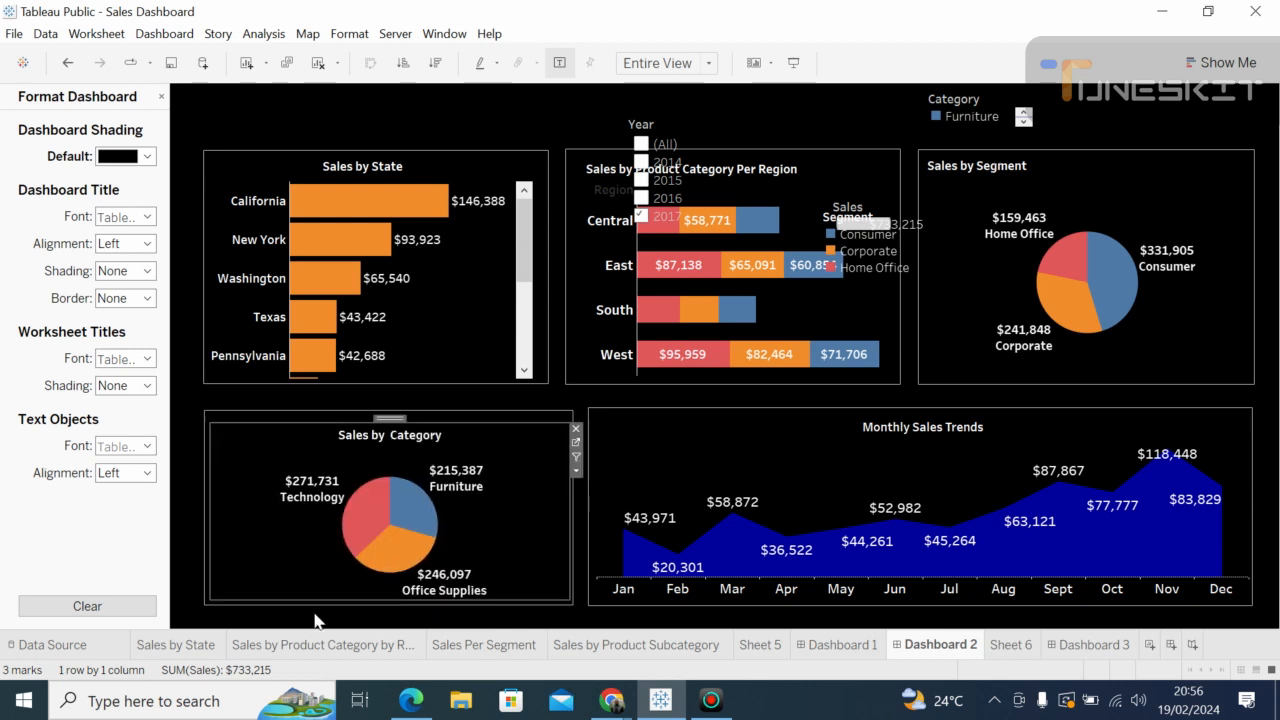
Step: Pull in the right edge of the Monthly Sales Trends chart slightly so it sits inside its container
click(694, 476)
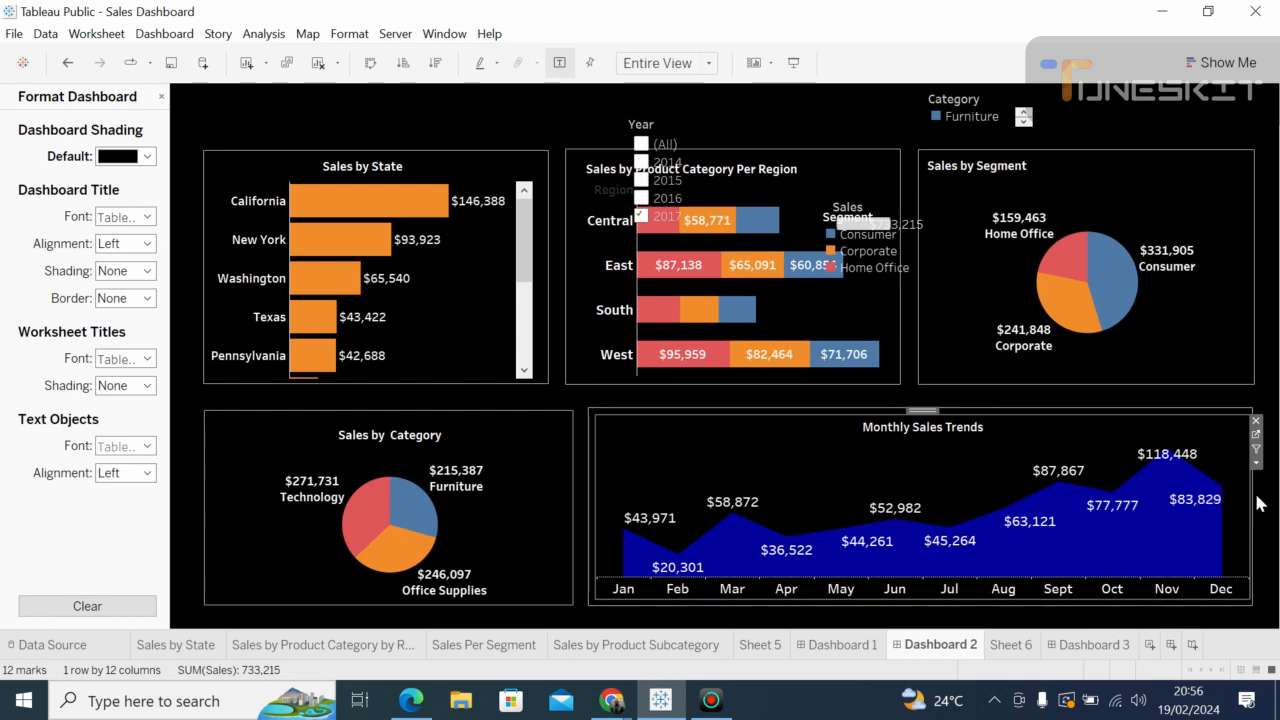
drag(1246, 483, 1249, 482)
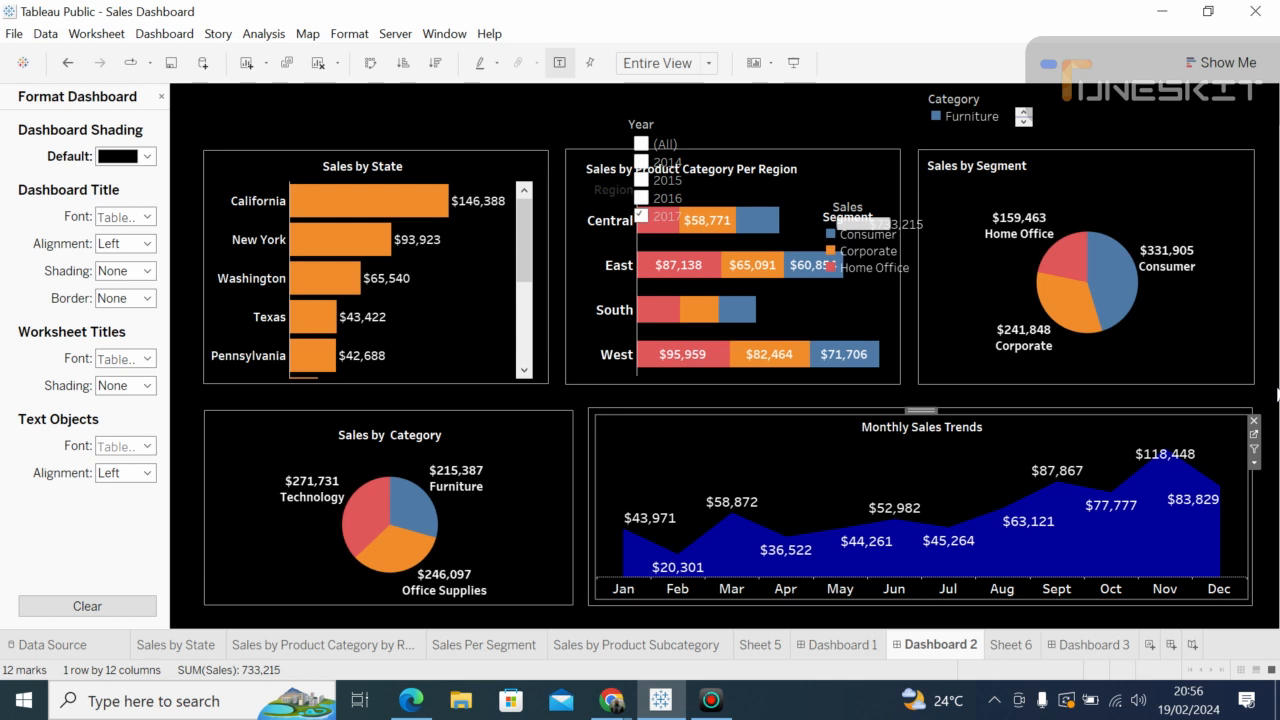
click(593, 412)
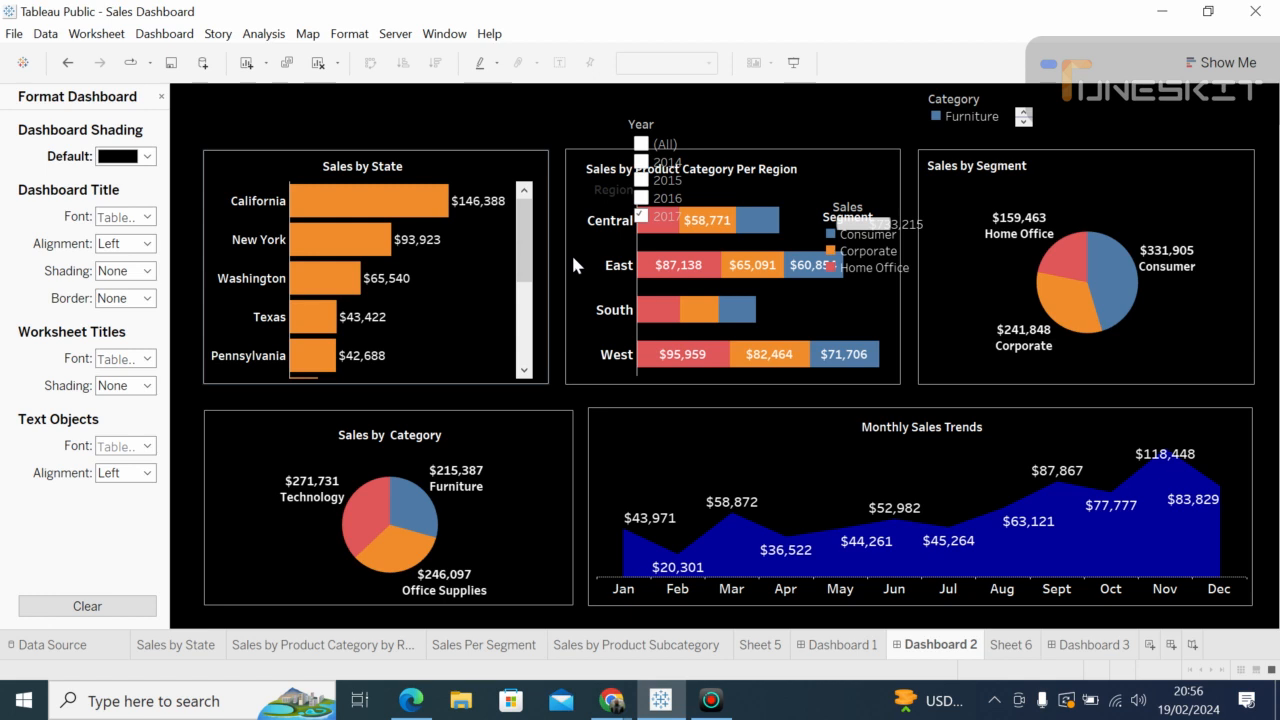
Step: Highlight Furniture across the charts from the Category legend and look over the legend's options
click(680, 130)
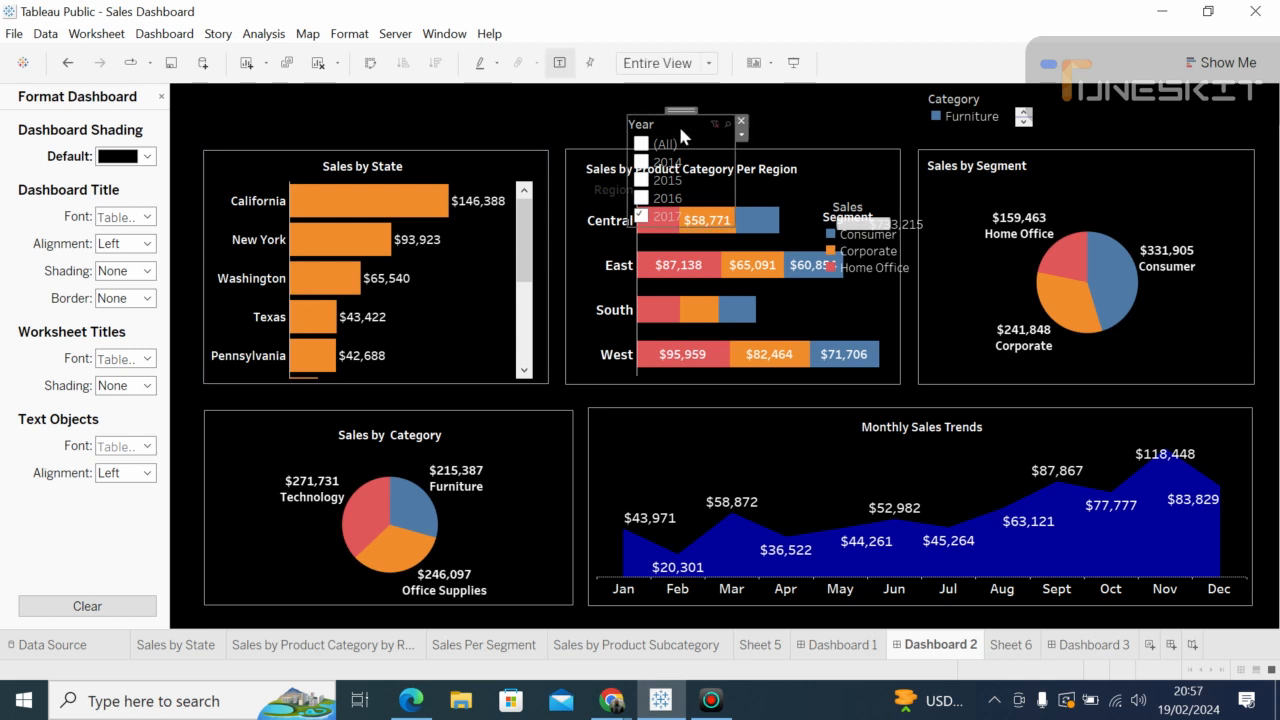
click(972, 110)
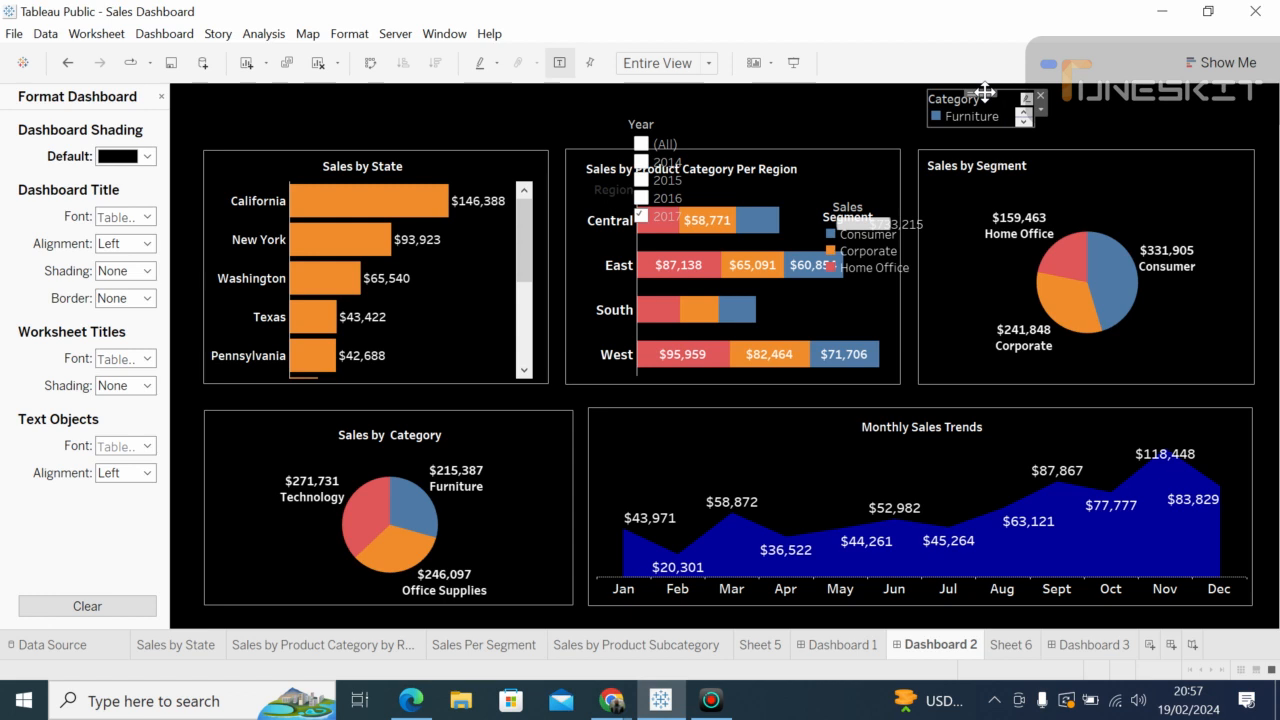
right_click(985, 93)
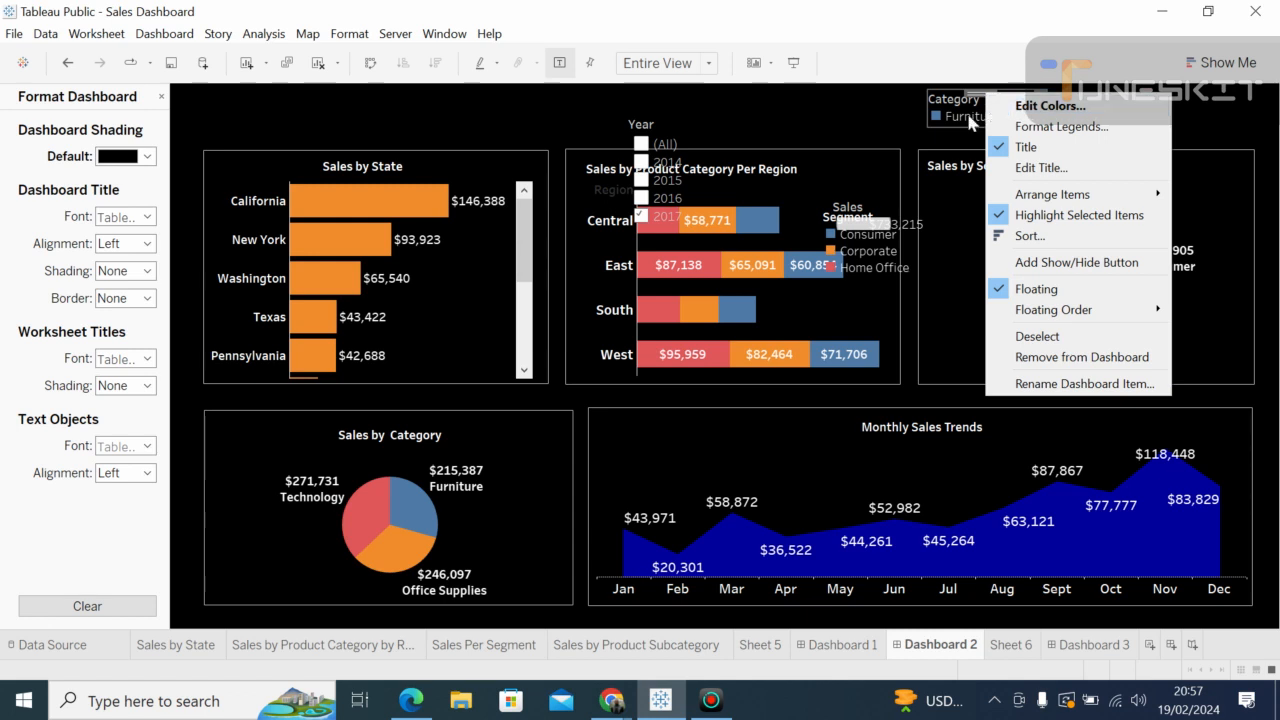
click(966, 116)
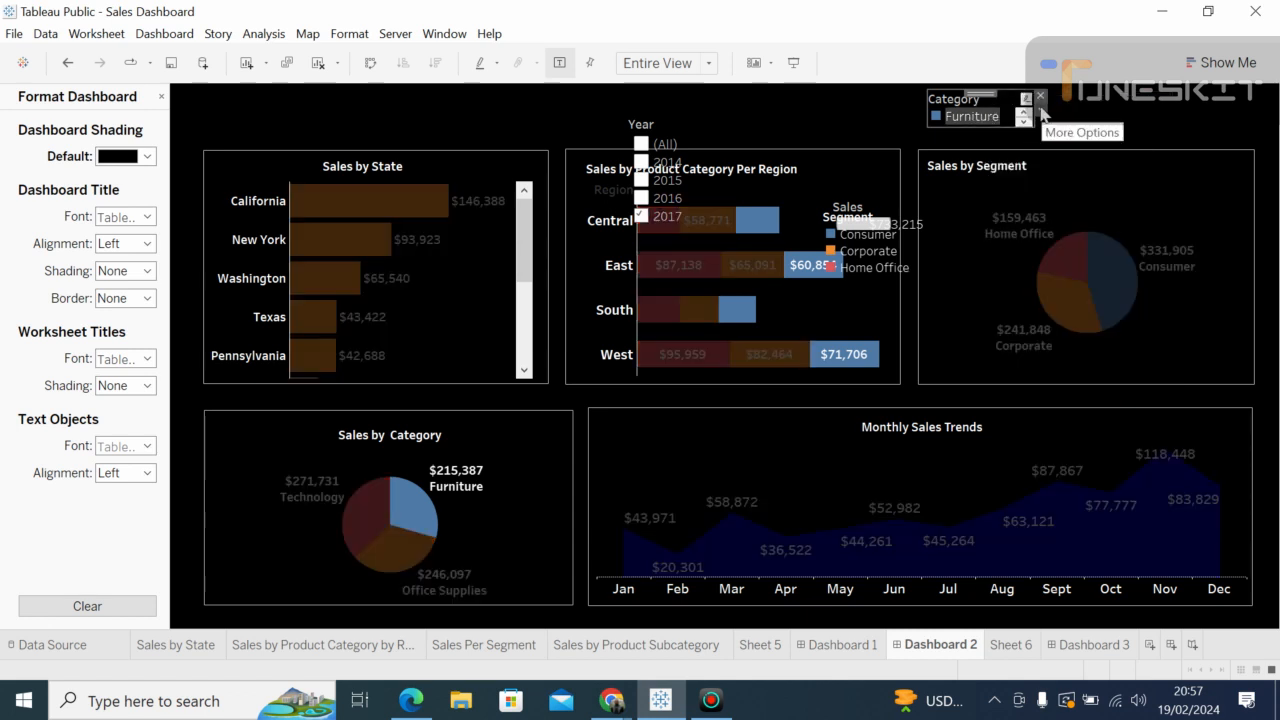
click(1040, 110)
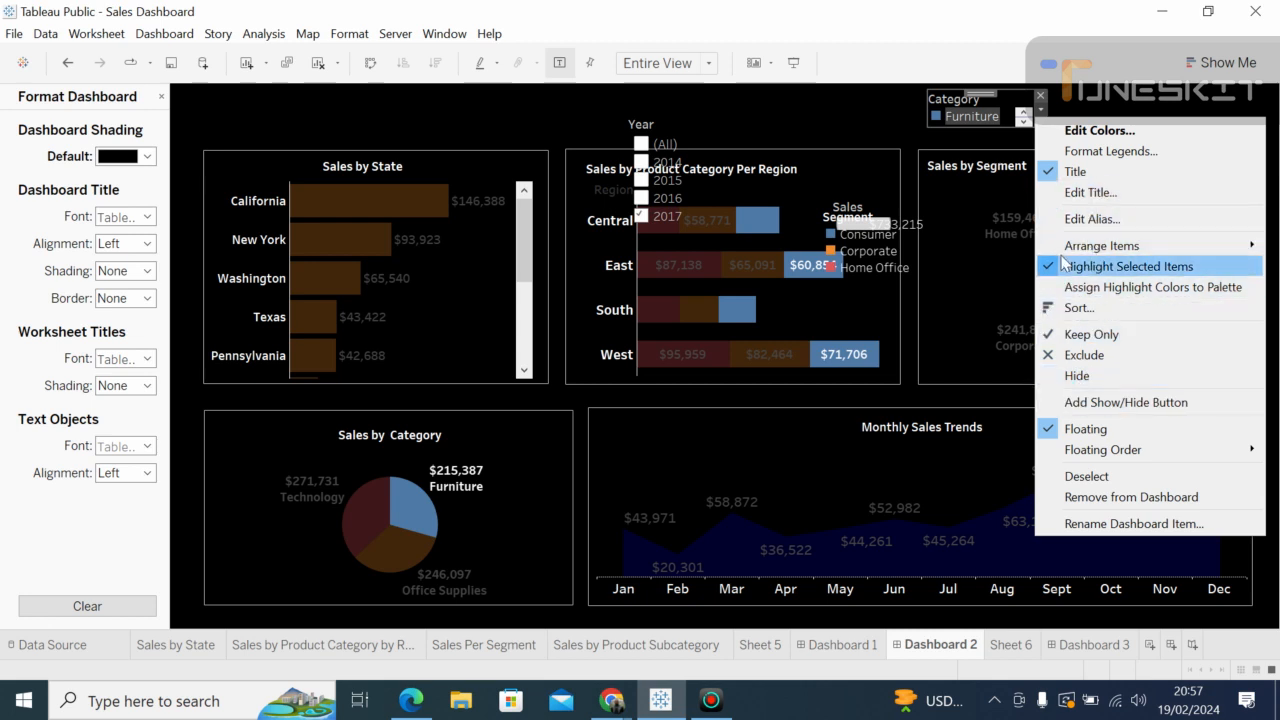
click(1063, 98)
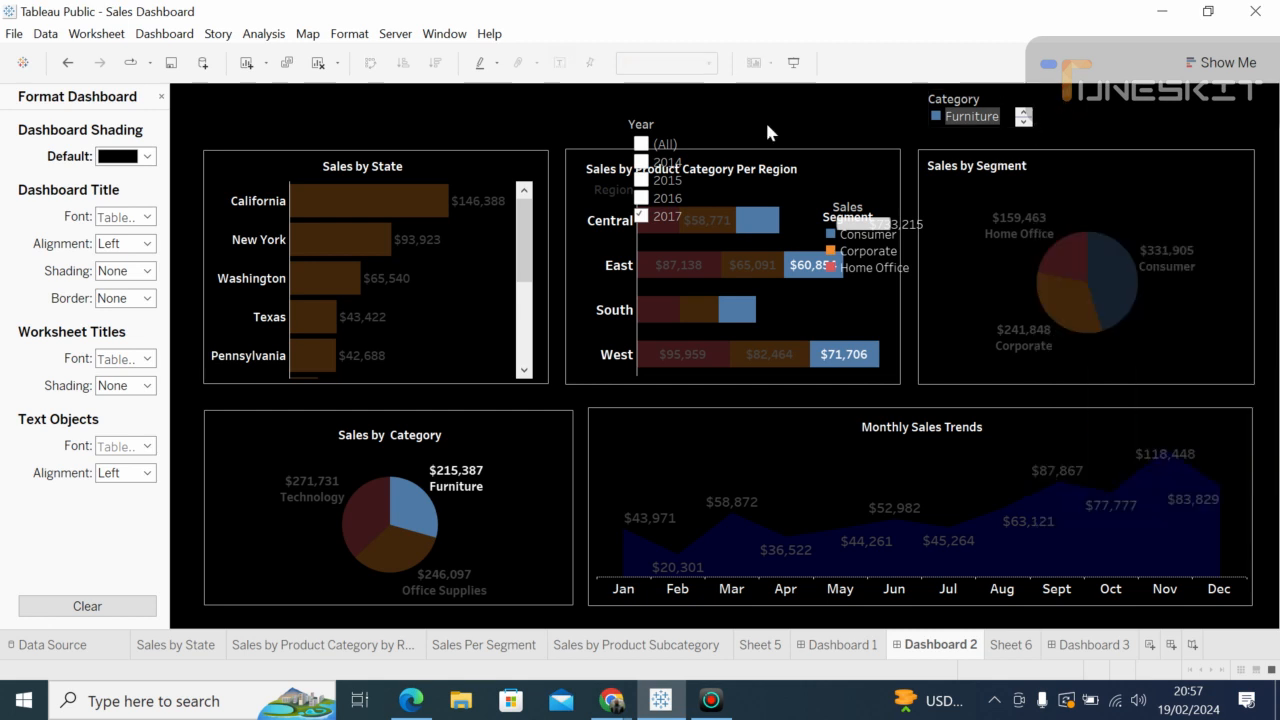
Step: Change the Year filter's display from a list to Multiple Values (dropdown)
click(649, 141)
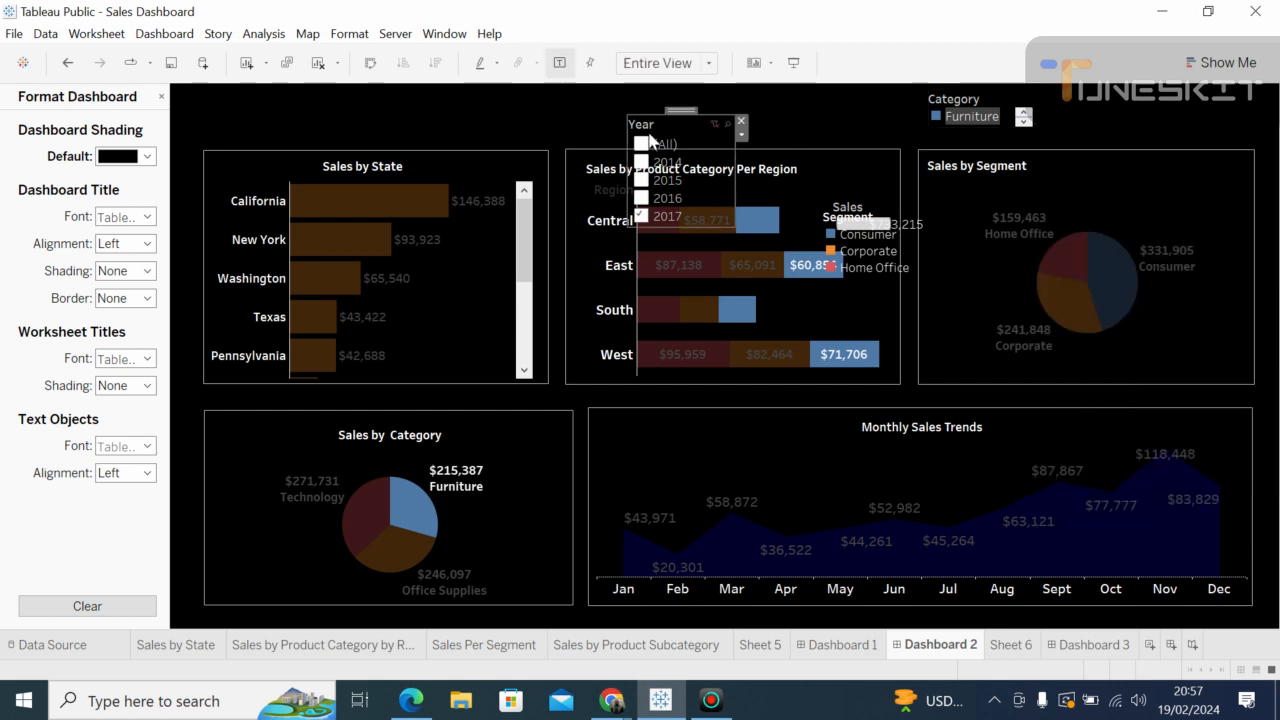
right_click(709, 137)
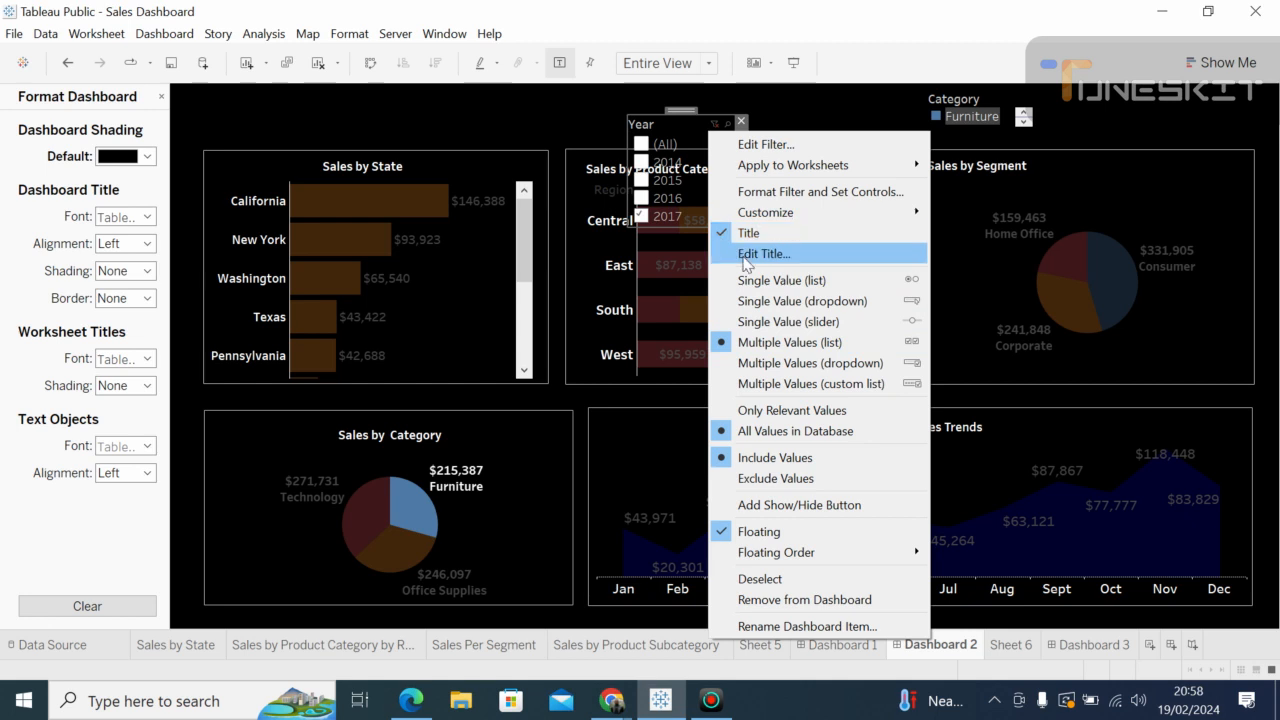
click(798, 364)
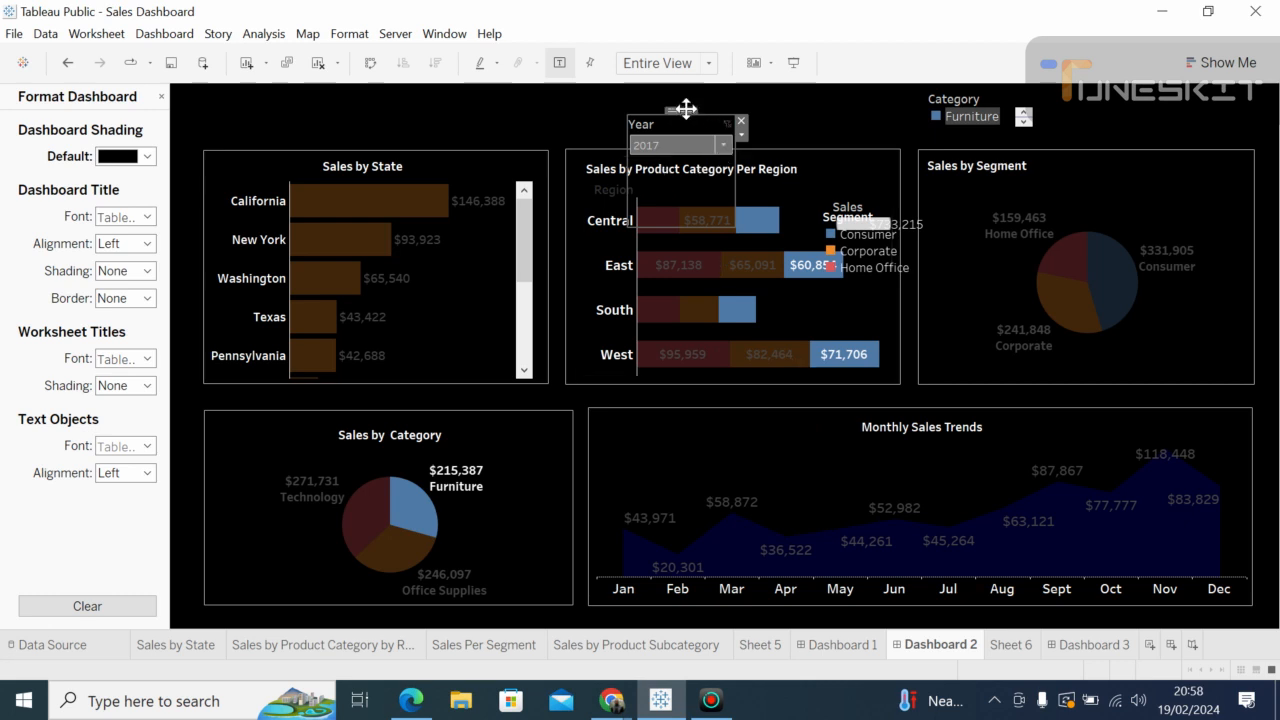
Step: Move the Year filter above the product category chart, near the Category legend, and shorten its frame to fit the dropdown
drag(694, 116, 811, 92)
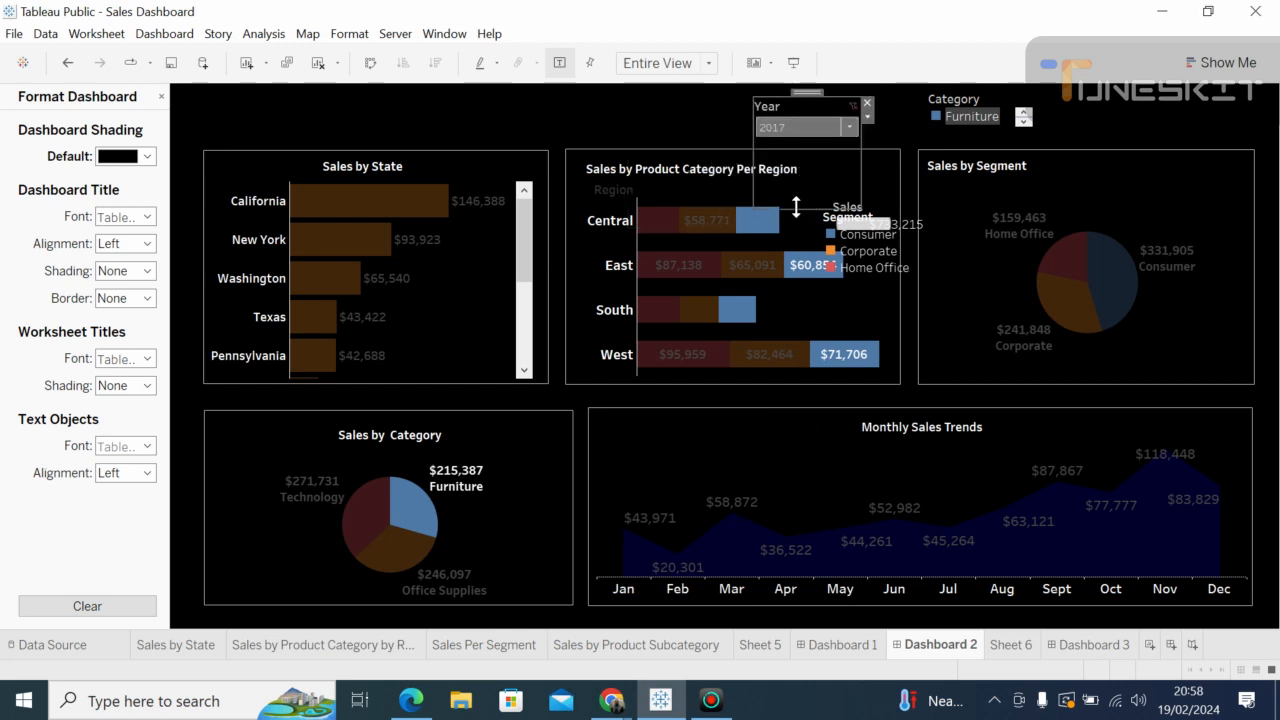
drag(798, 204, 794, 131)
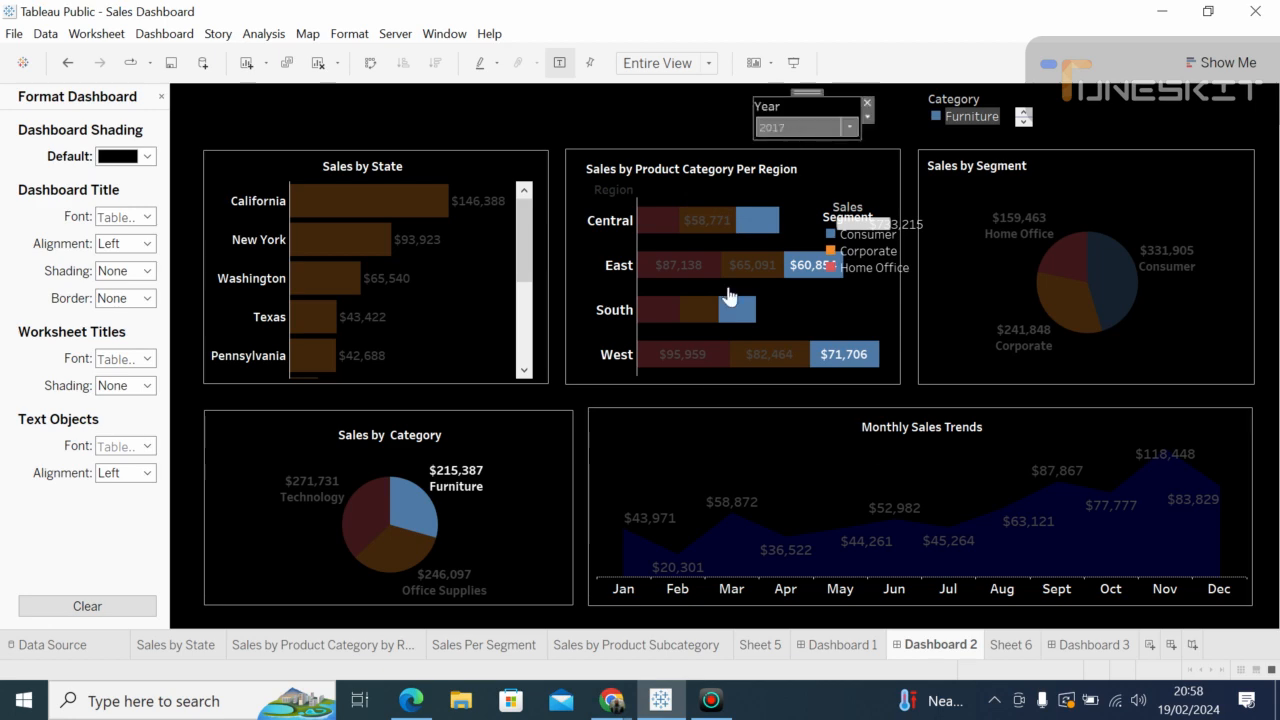
Step: Switch to the Google Meet call in Chrome and admit everyone waiting to join
mouse_move(611, 700)
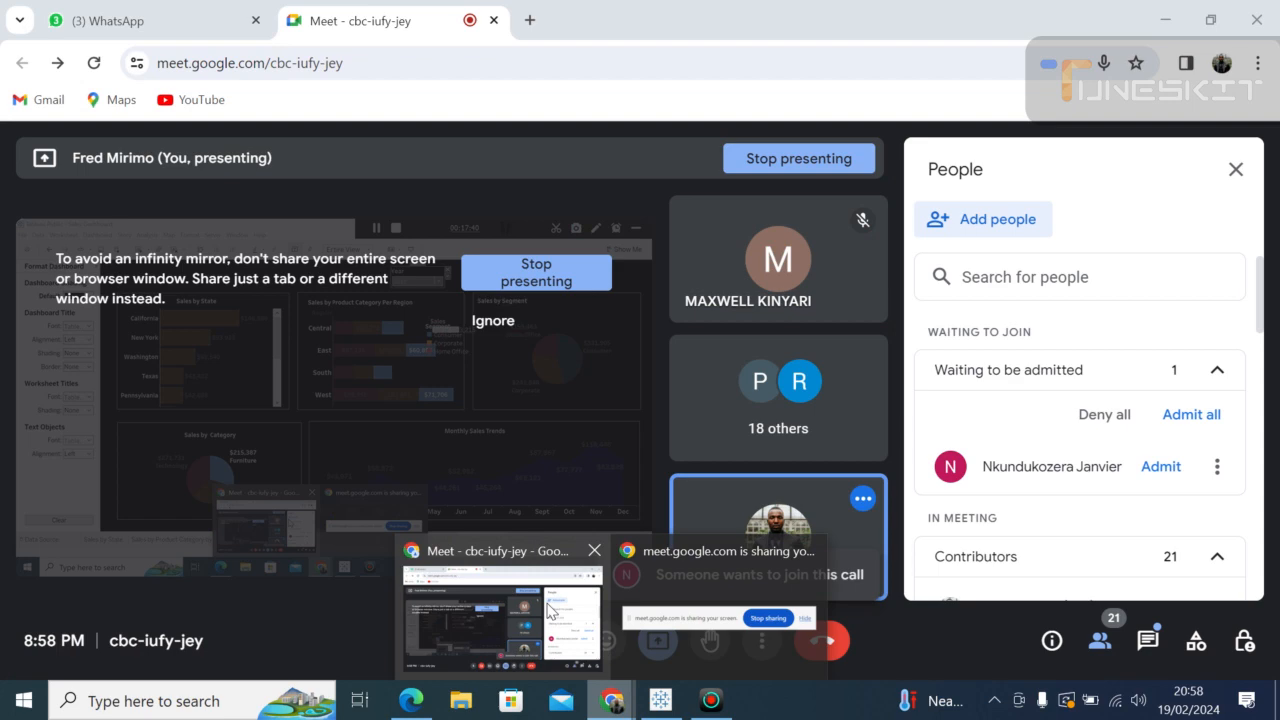
click(549, 611)
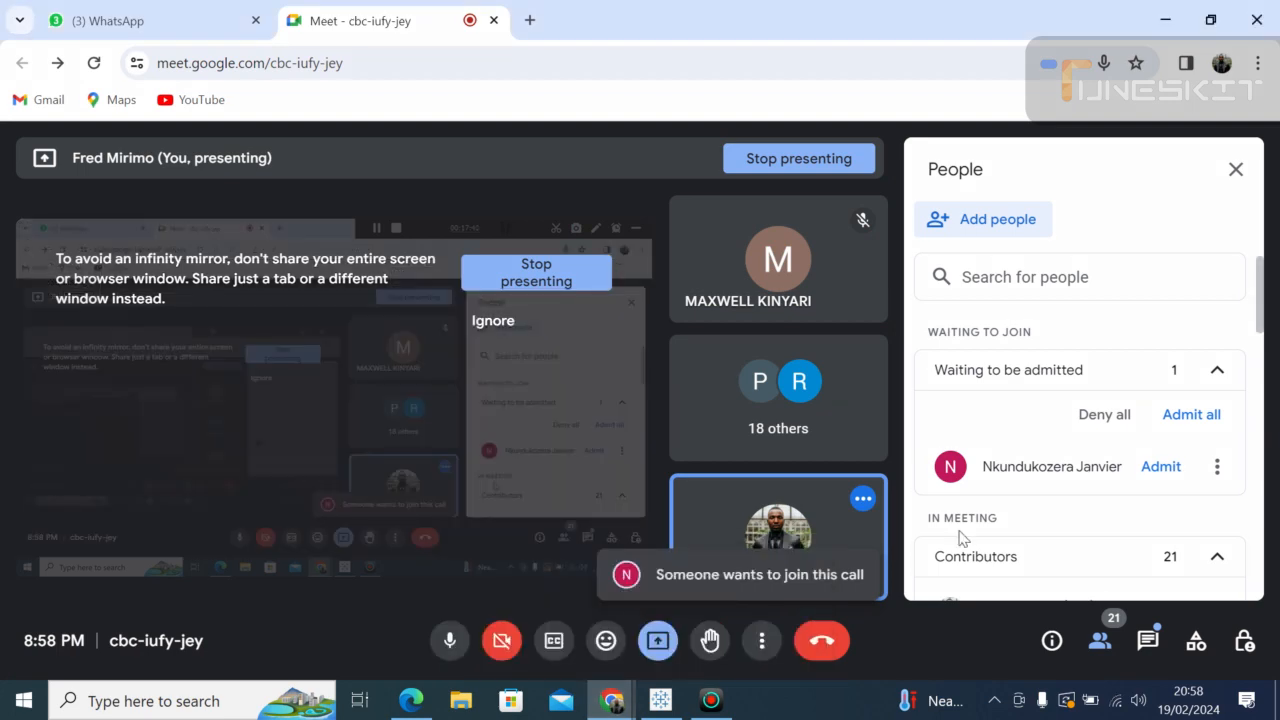
click(1191, 416)
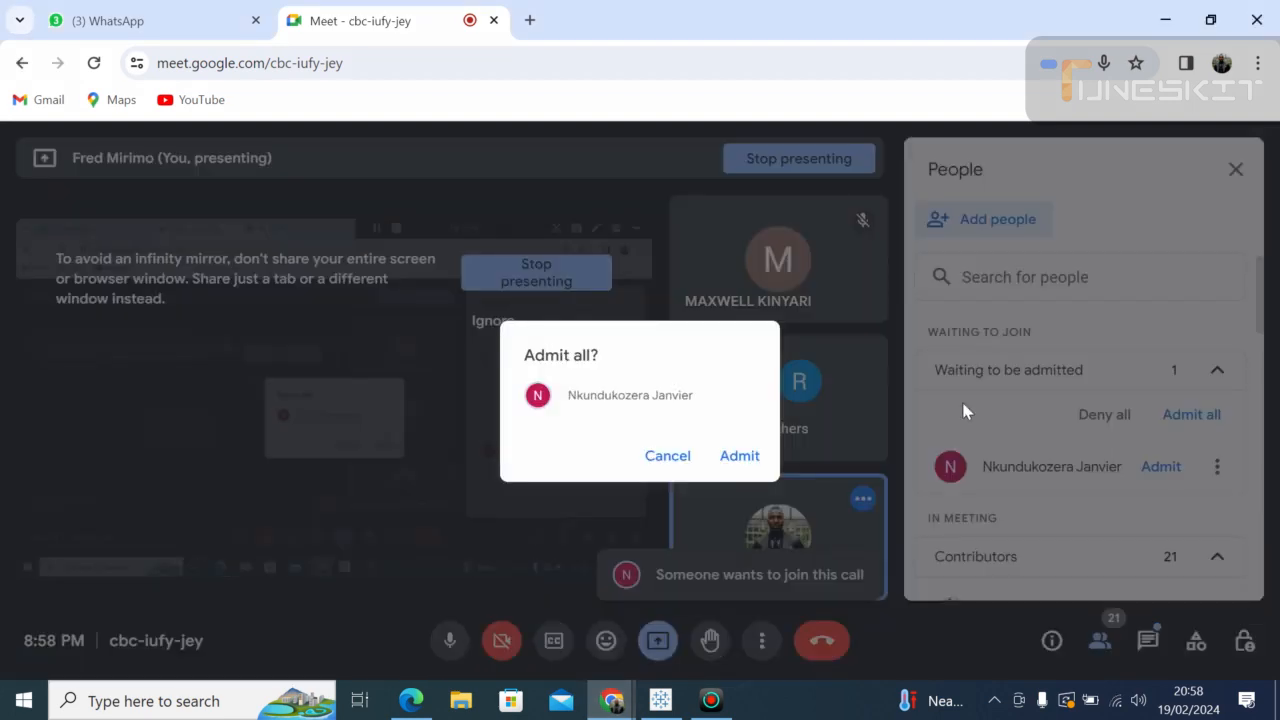
click(739, 456)
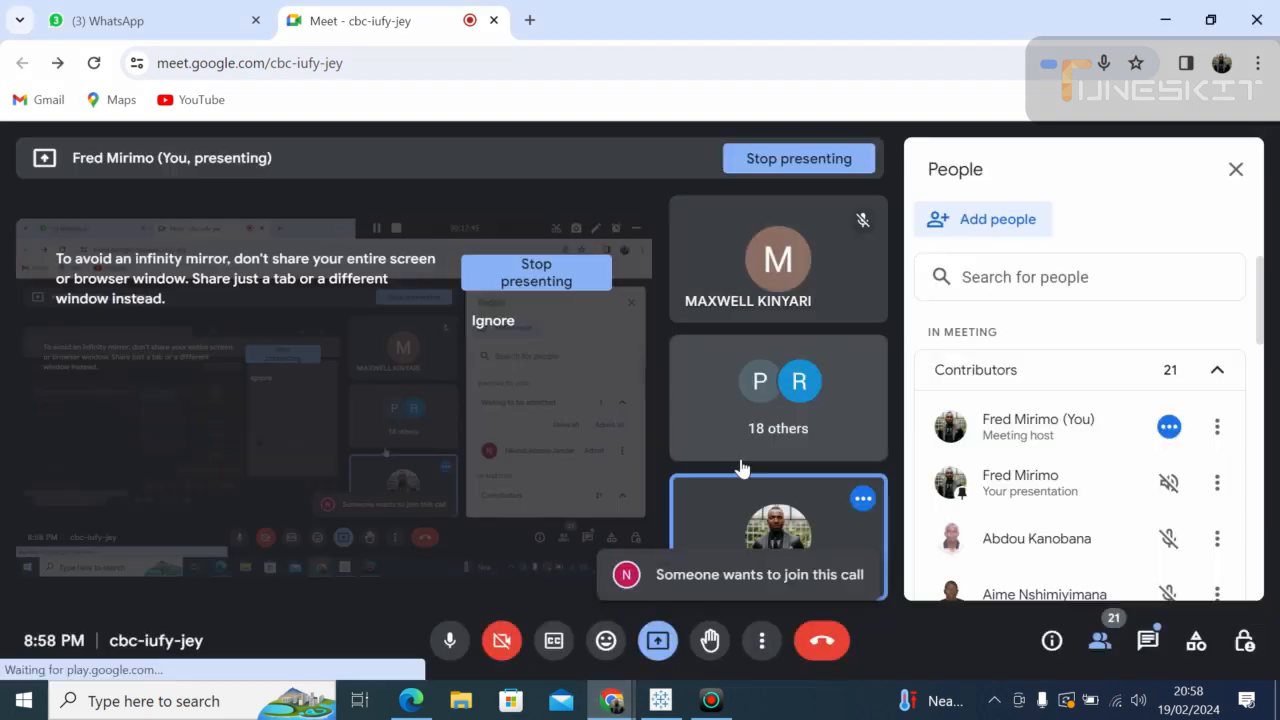
Step: Return to Tableau and add 2014, 2015 and 2016 to the Year filter's selection
click(660, 700)
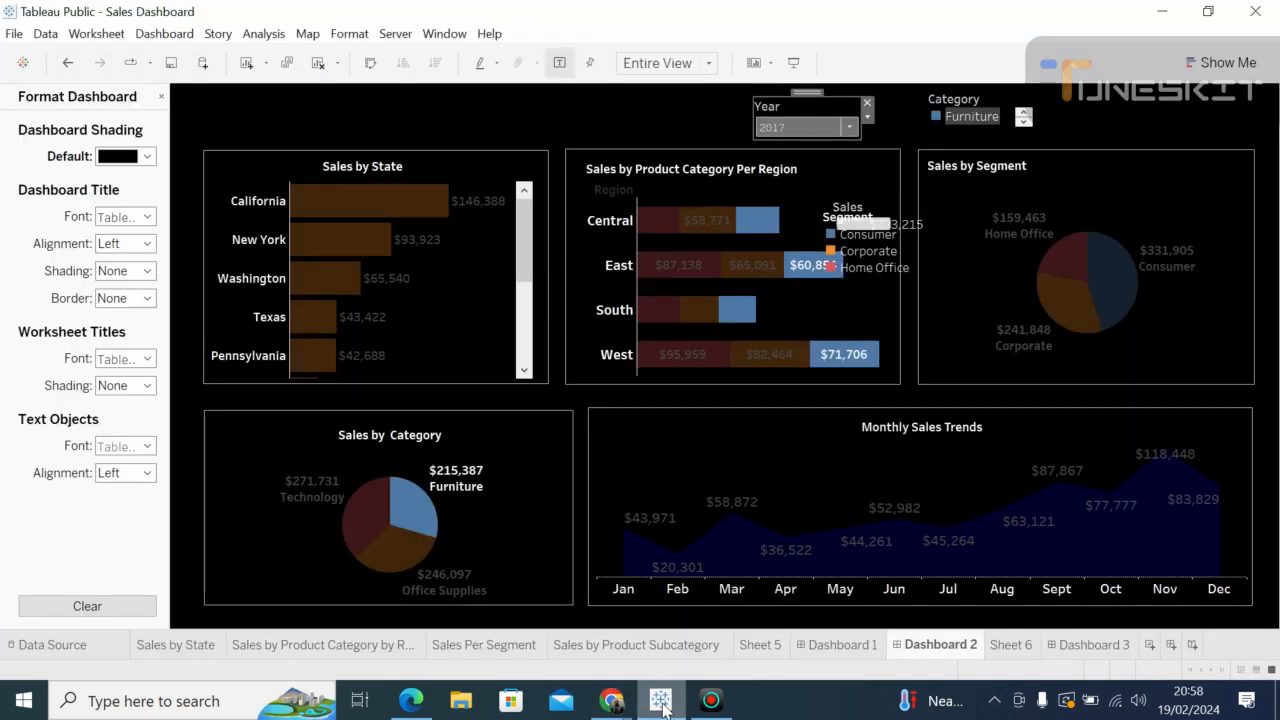
click(849, 128)
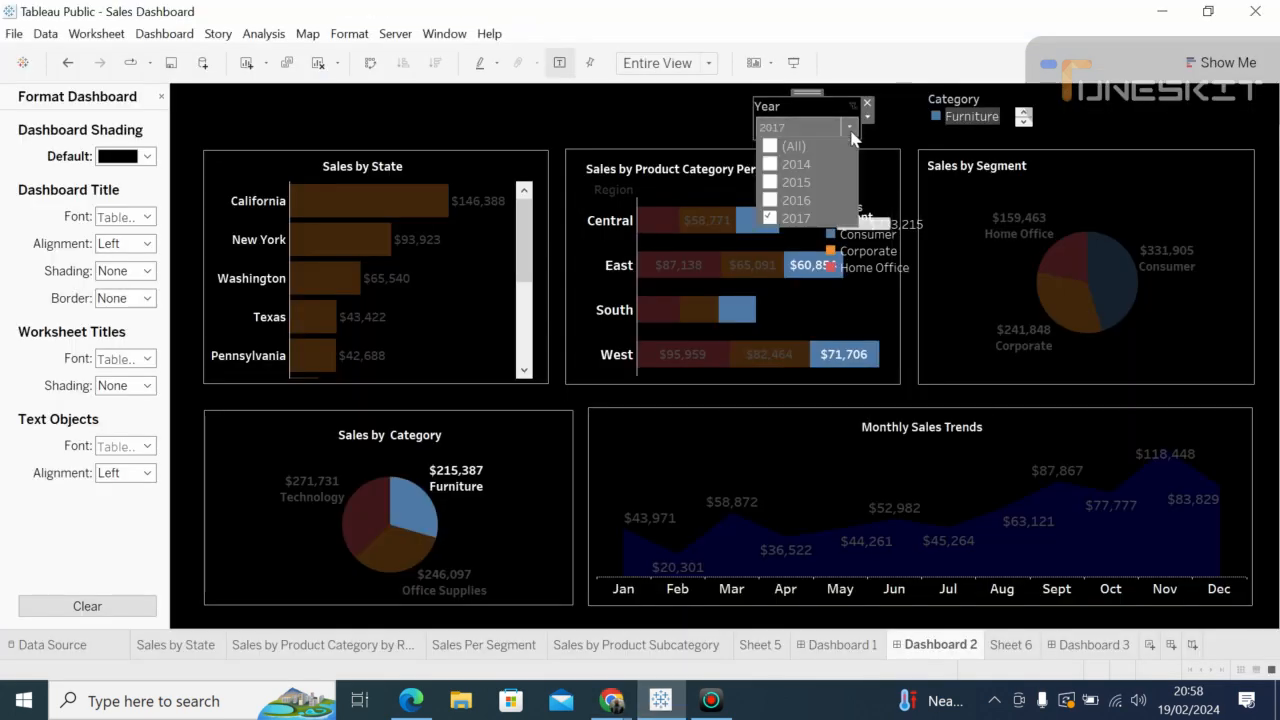
click(774, 166)
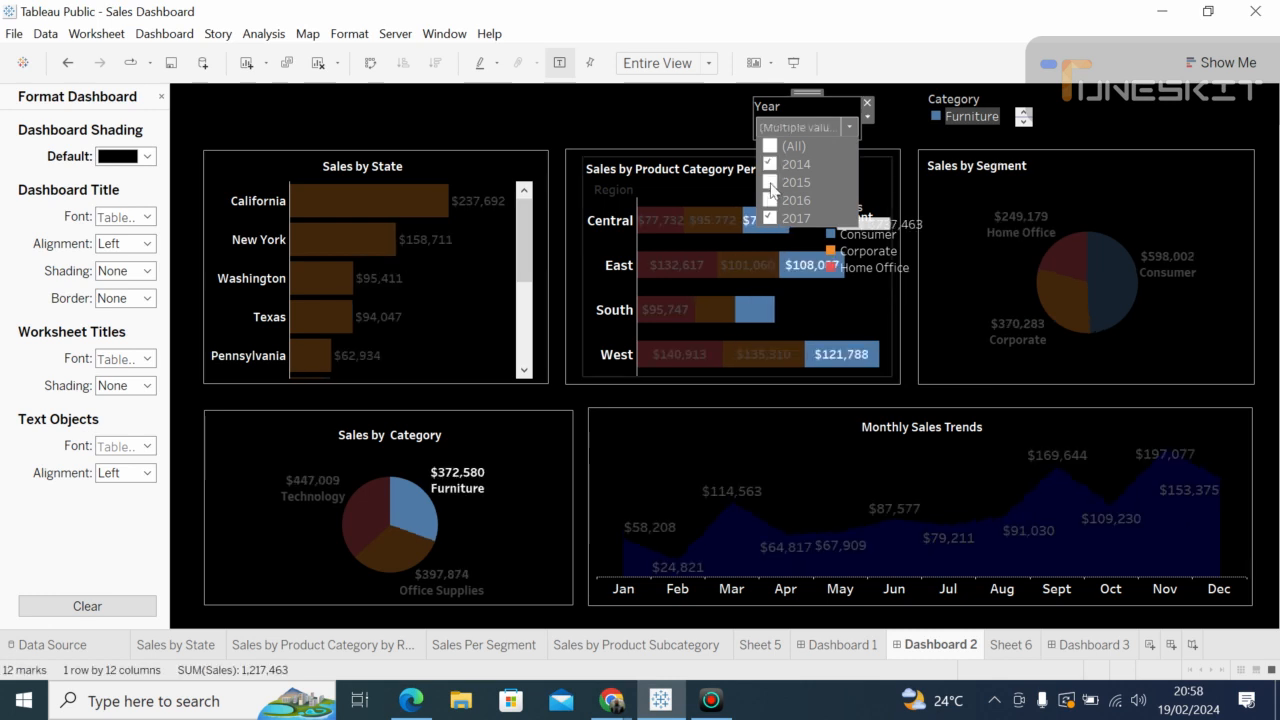
click(770, 183)
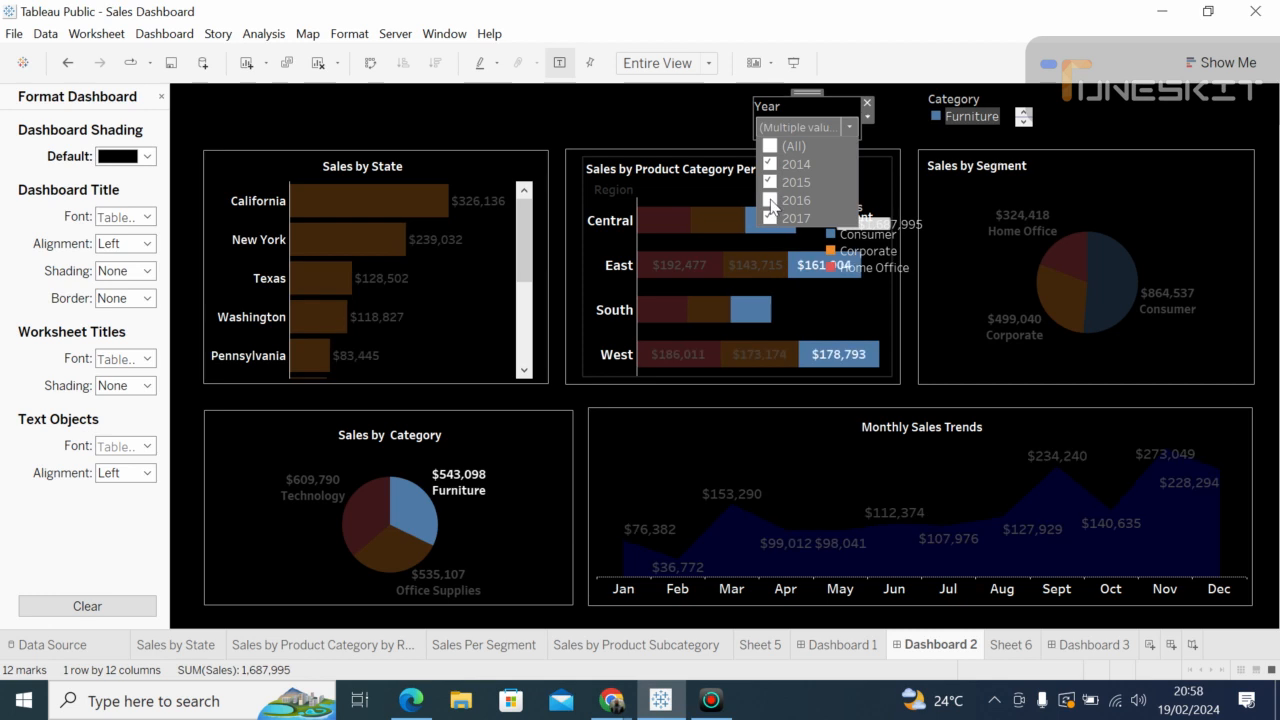
click(770, 201)
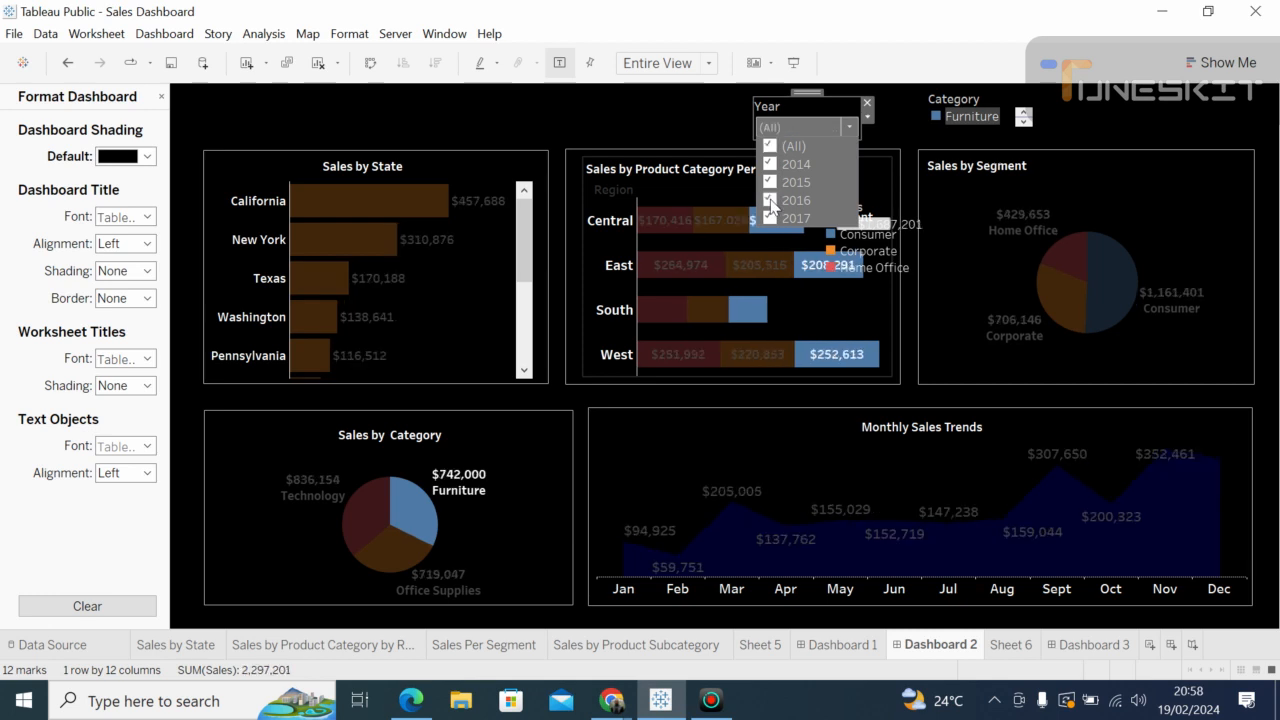
Step: Narrow the Year filter to 2014 by deselecting 2015, 2016 and 2017
click(853, 128)
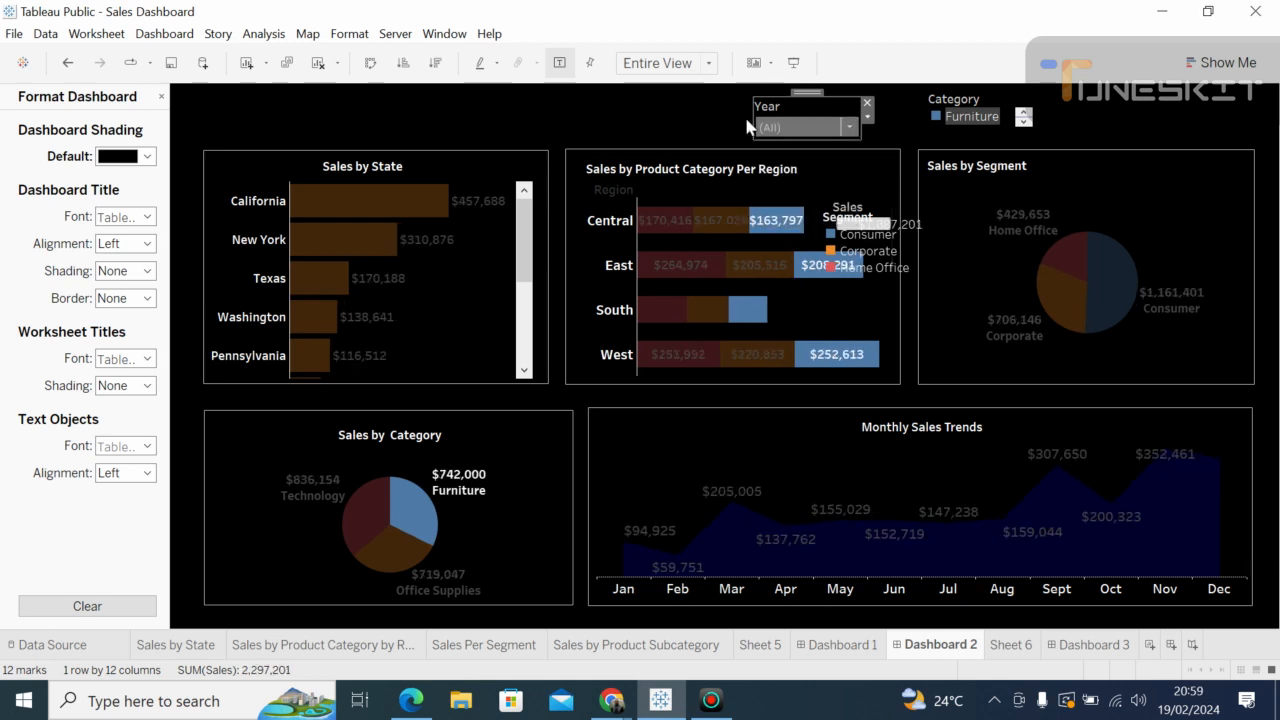
click(681, 131)
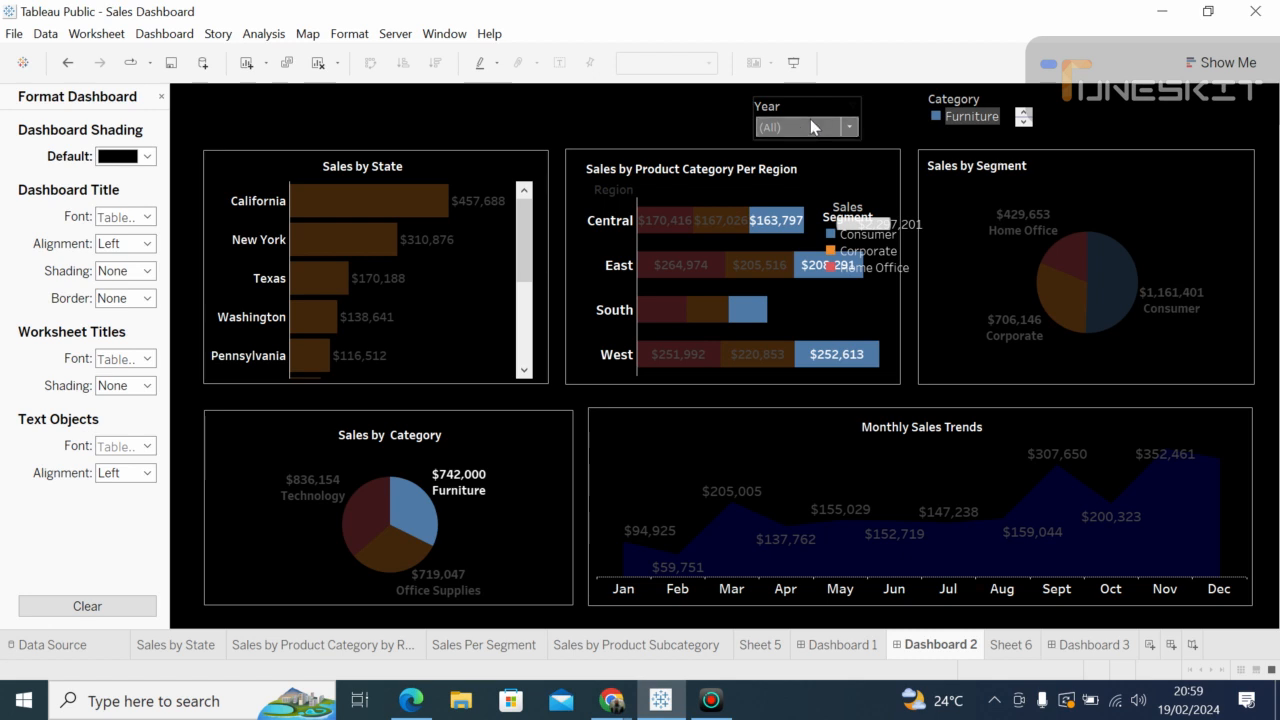
click(849, 127)
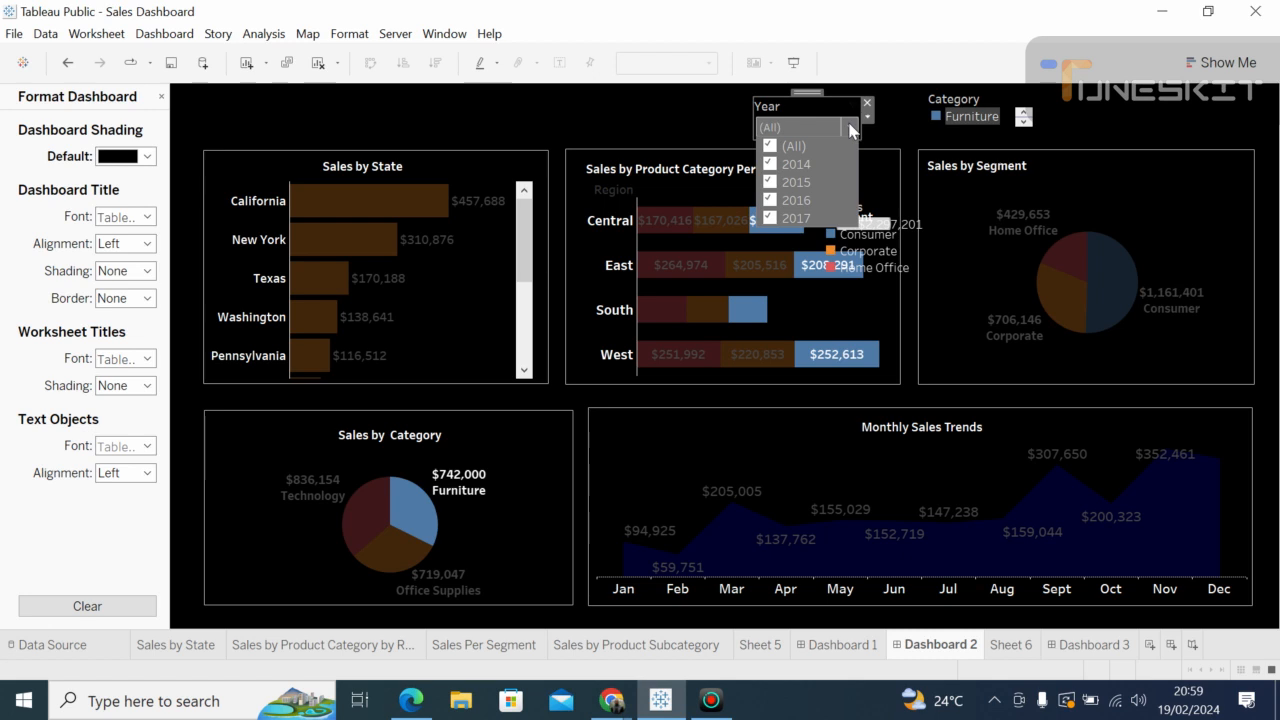
click(770, 182)
click(769, 201)
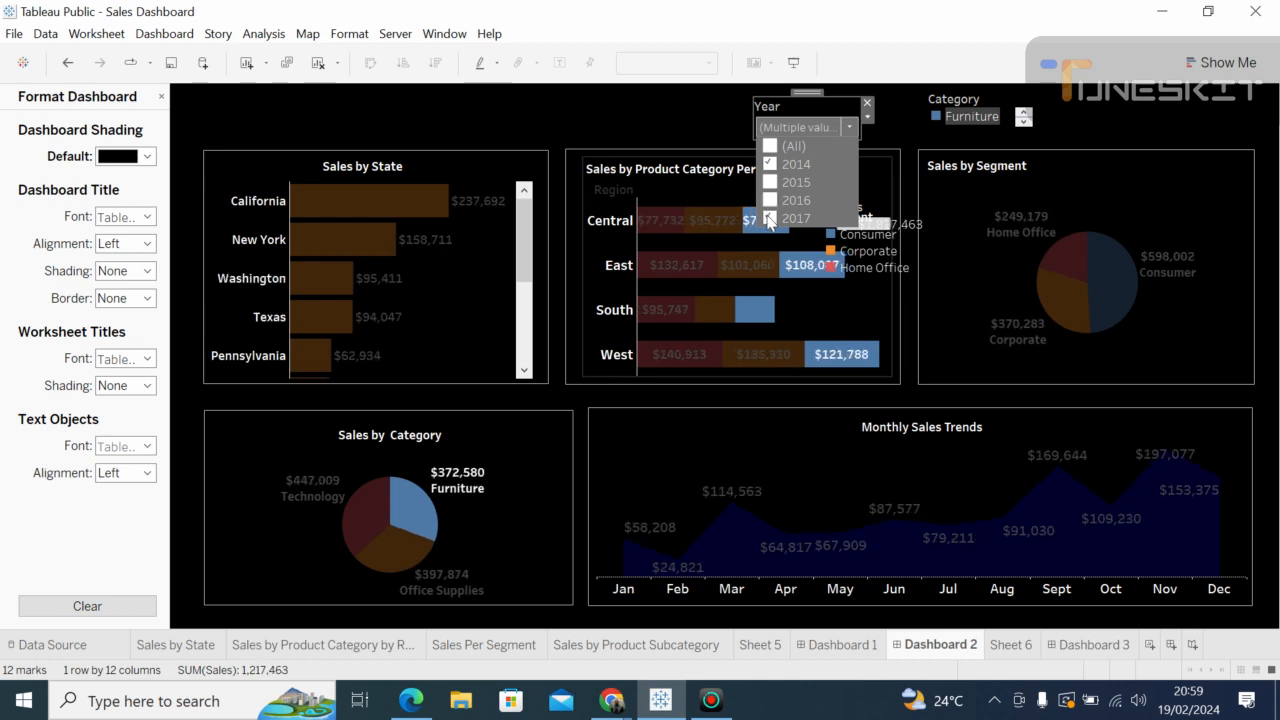
click(769, 218)
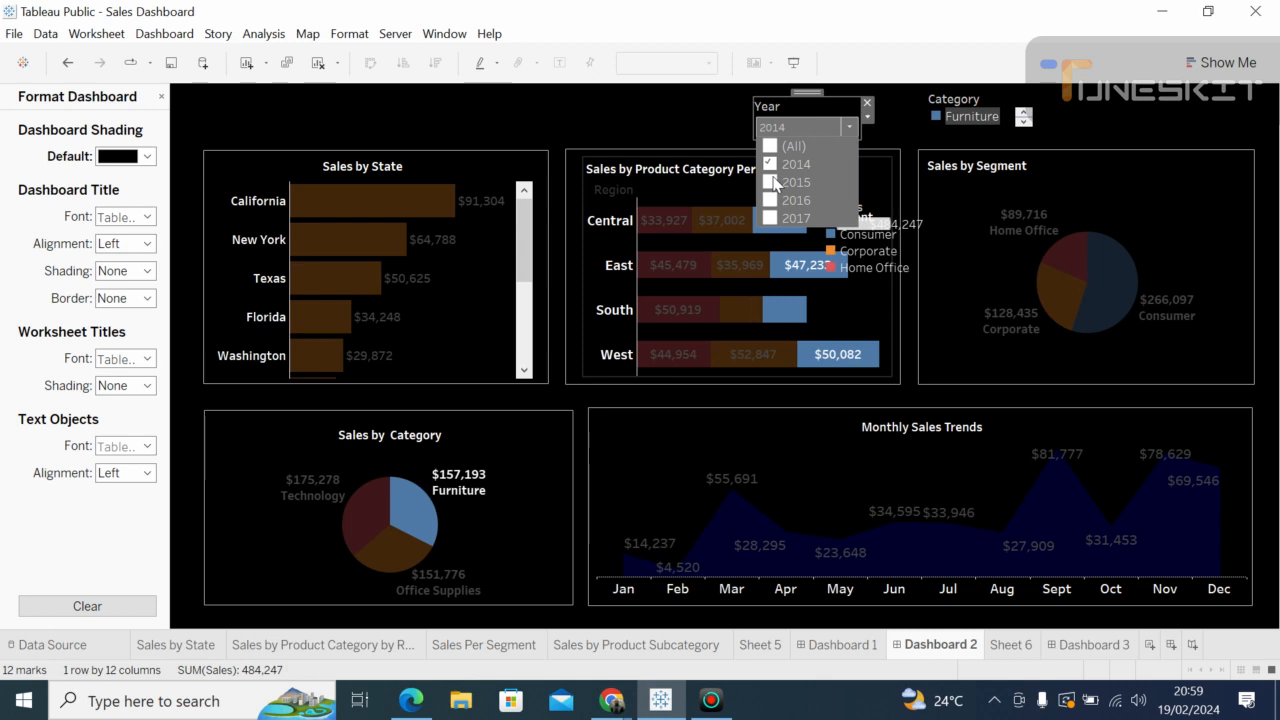
Step: Add 2015, 2016 and 2017 back to the Year filter's selection
click(769, 182)
click(769, 201)
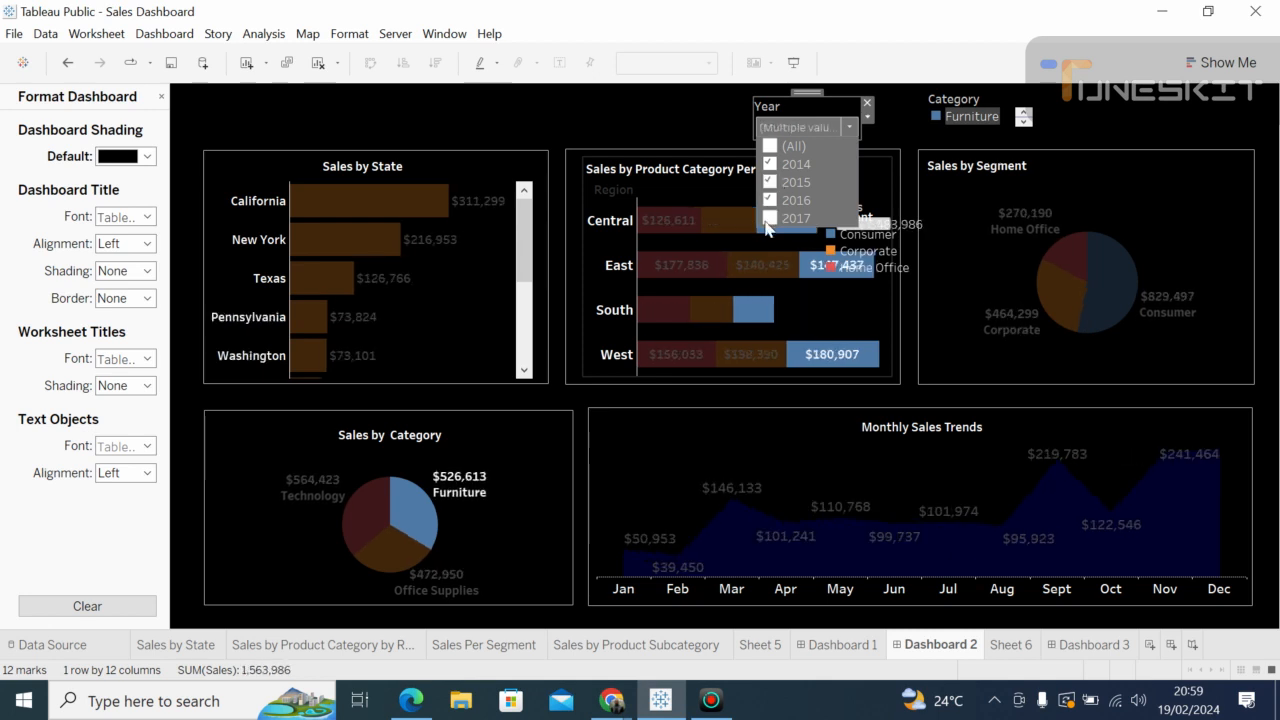
click(769, 218)
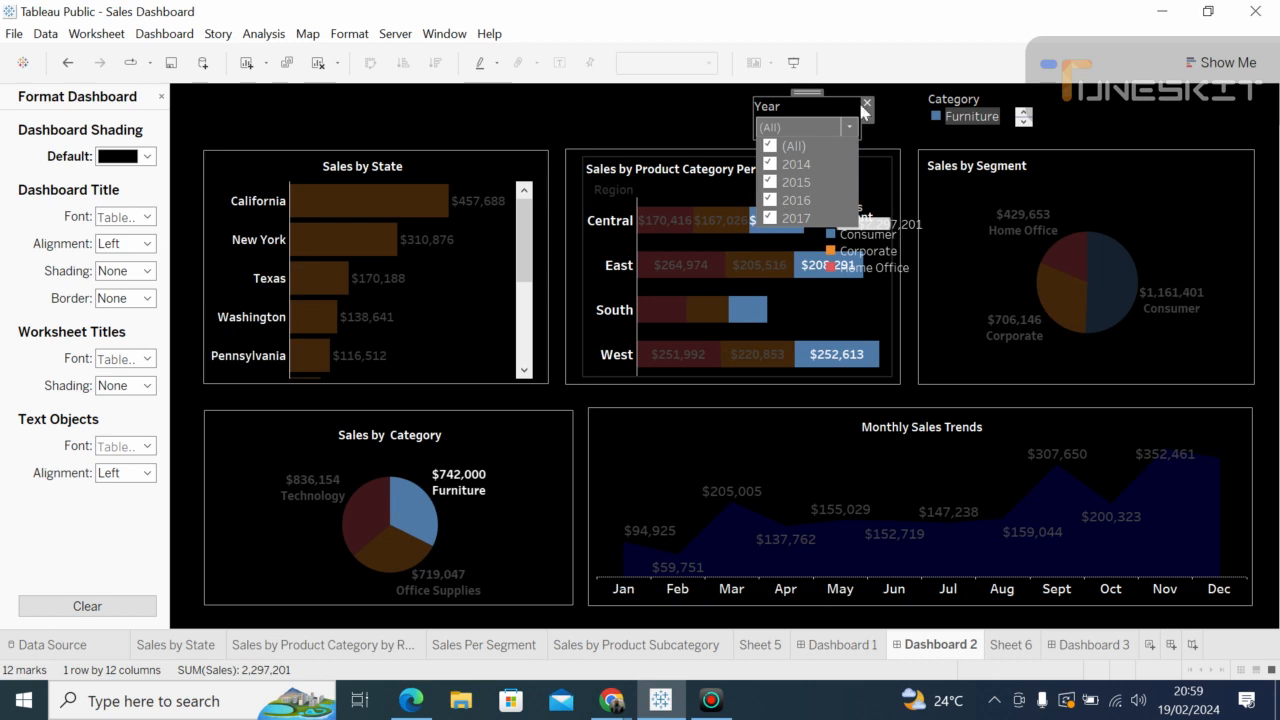
click(660, 125)
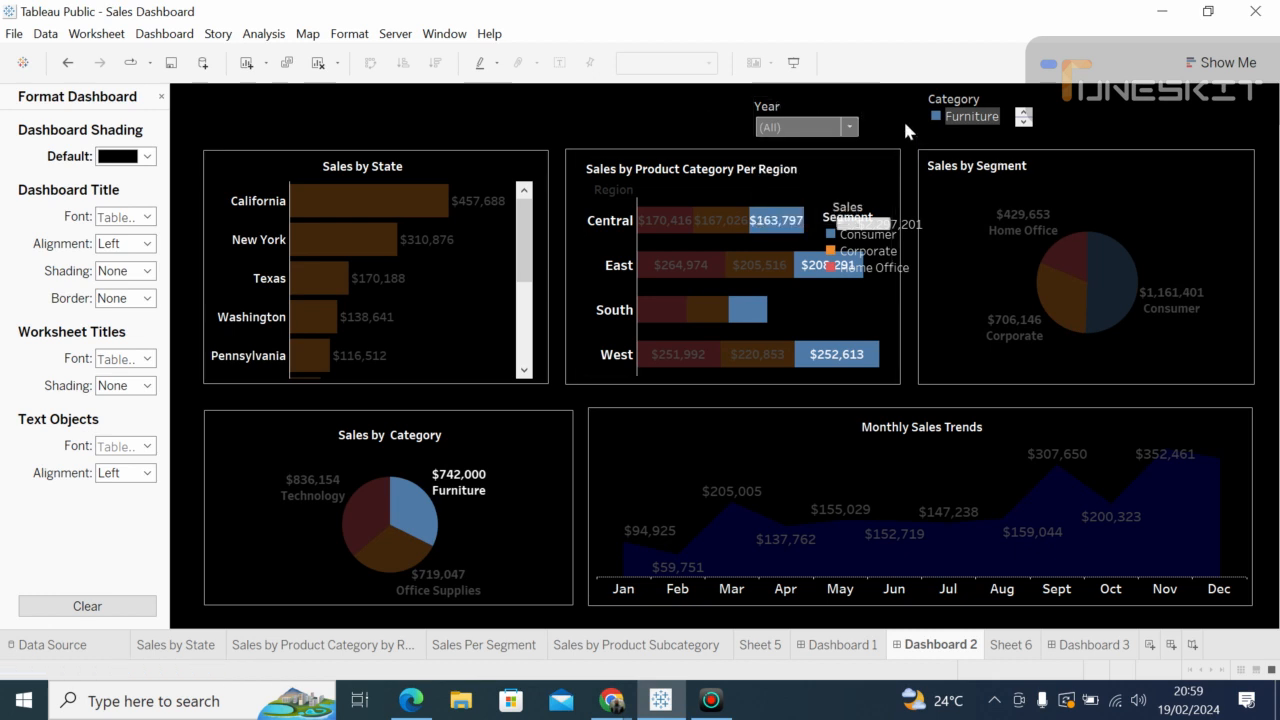
Step: Inspect the Central region's Furniture, Office Supplies and Technology bars in the product category chart
click(765, 221)
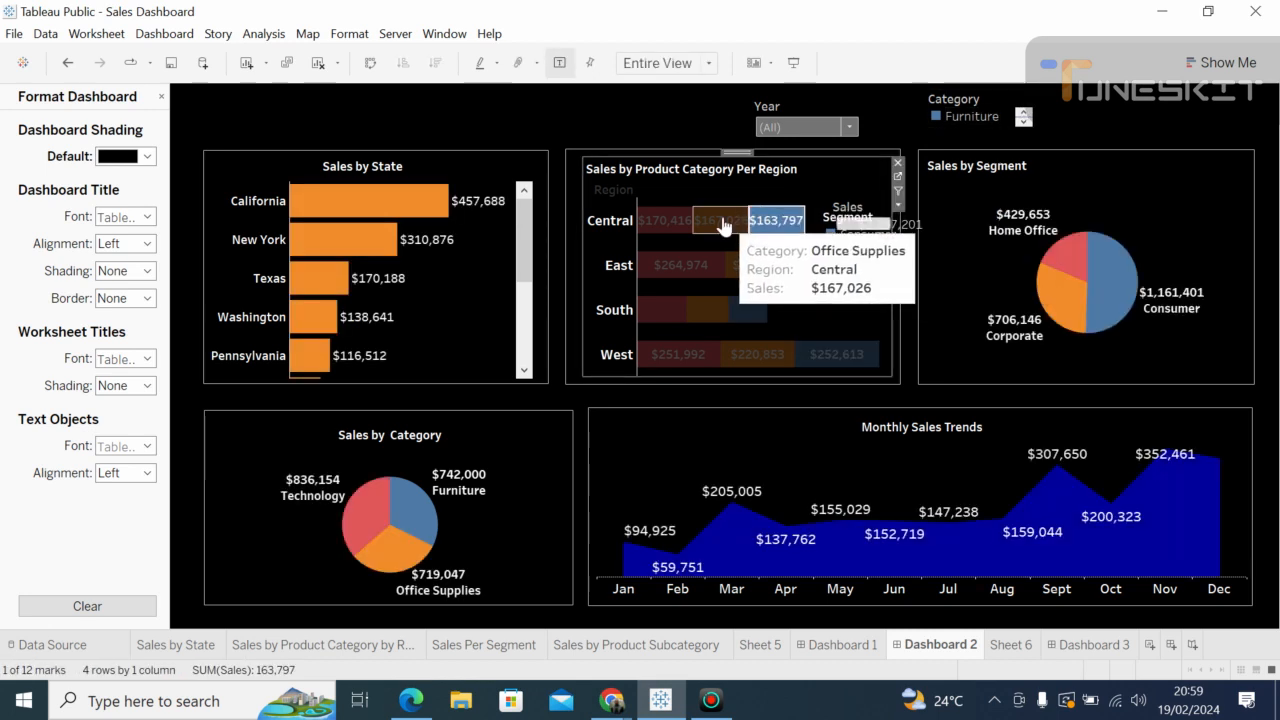
click(722, 218)
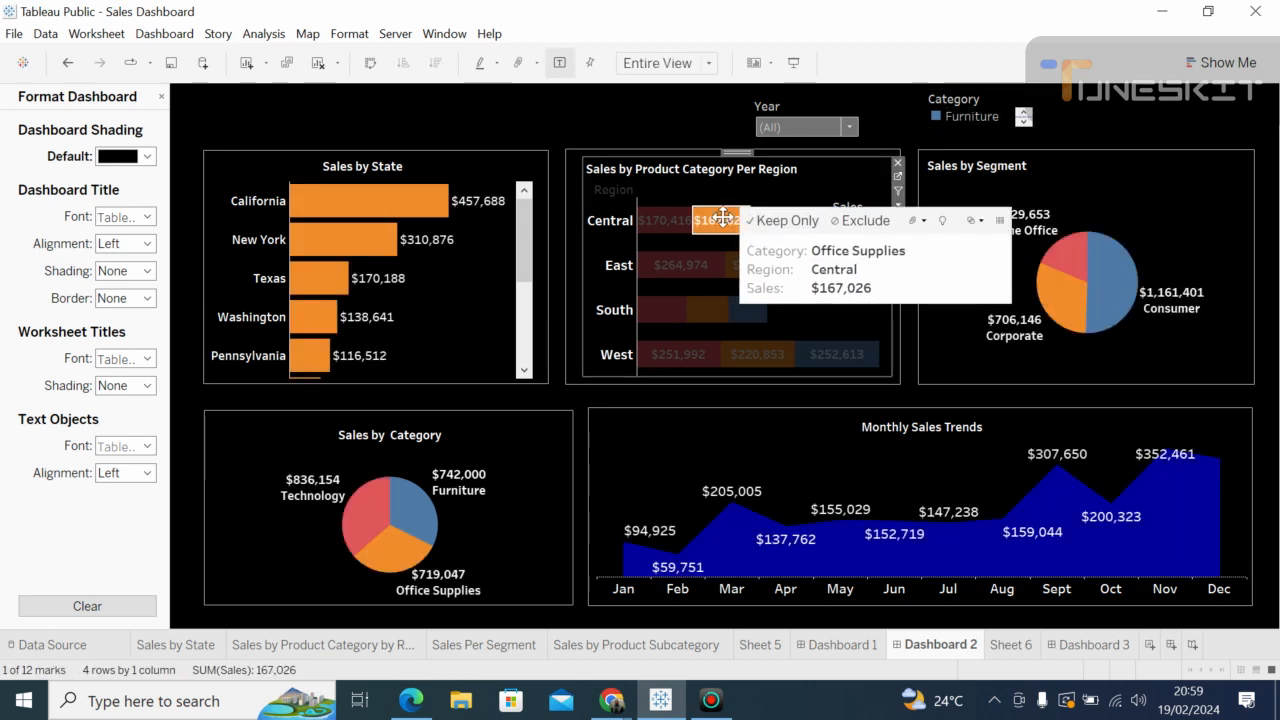
click(668, 224)
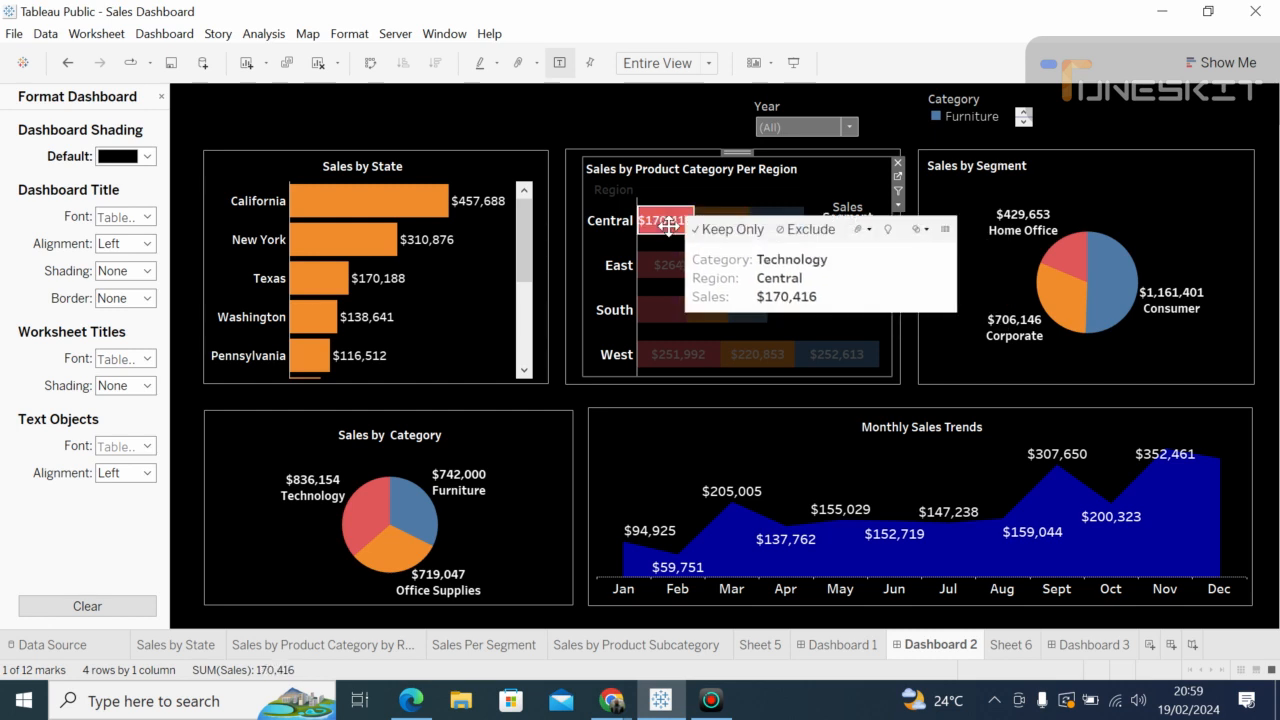
Step: Shift the Year filter away from the Category legend to make room between them above the product category chart
click(846, 127)
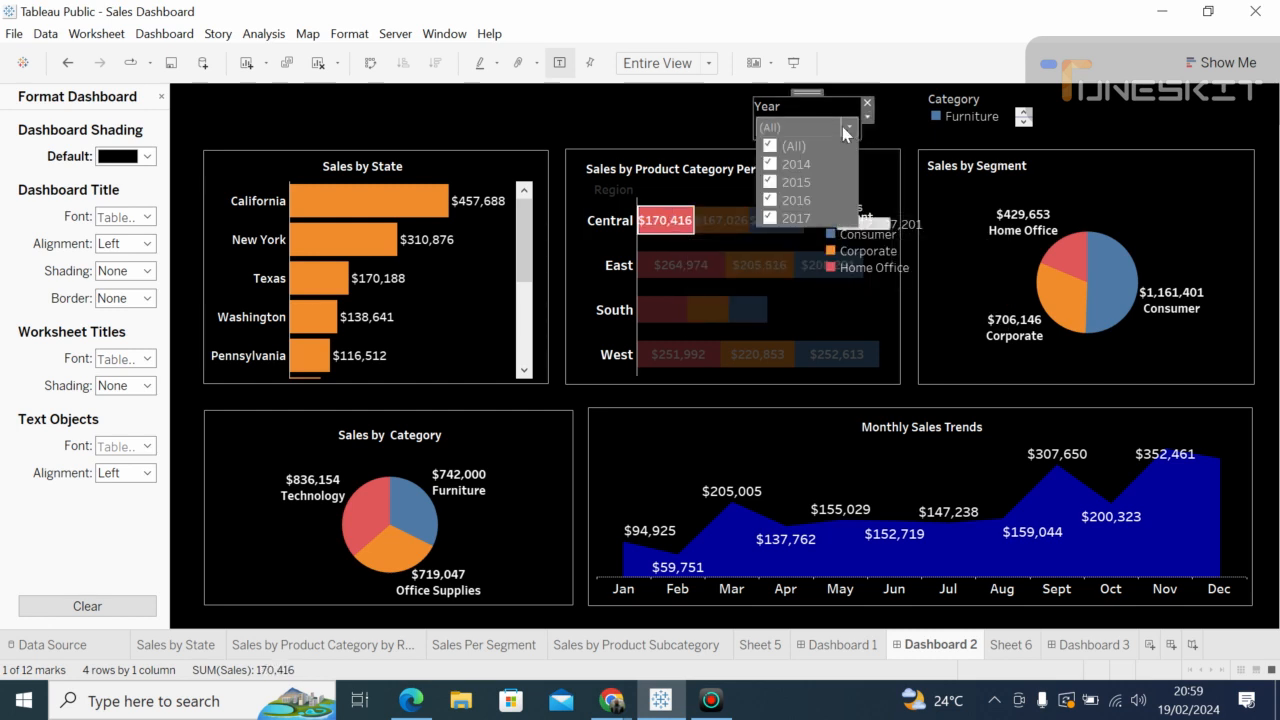
click(947, 129)
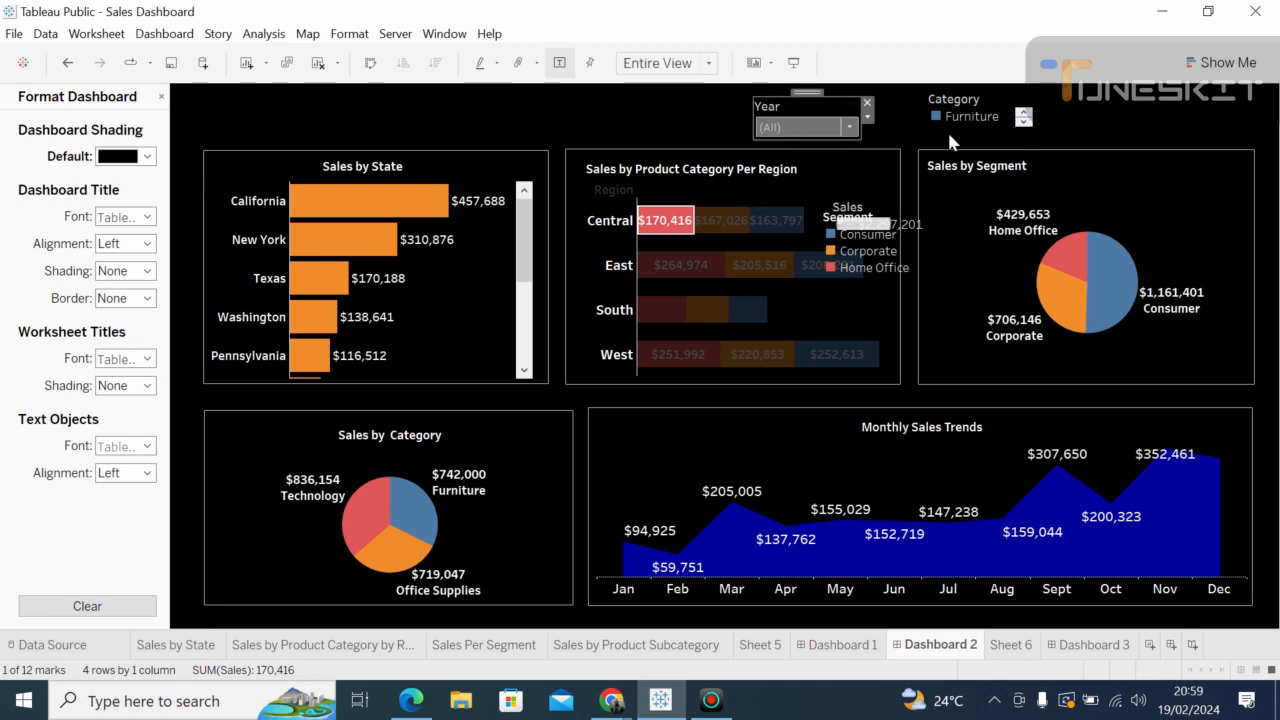
click(801, 102)
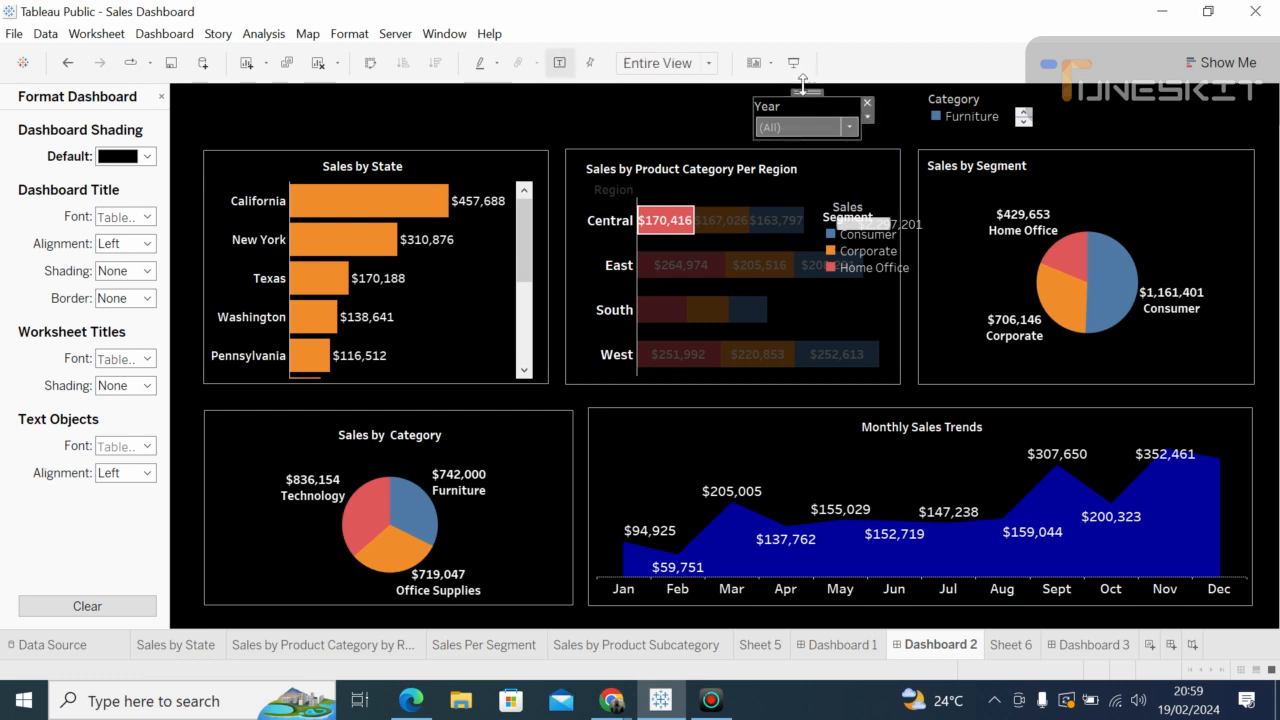
drag(808, 93, 736, 94)
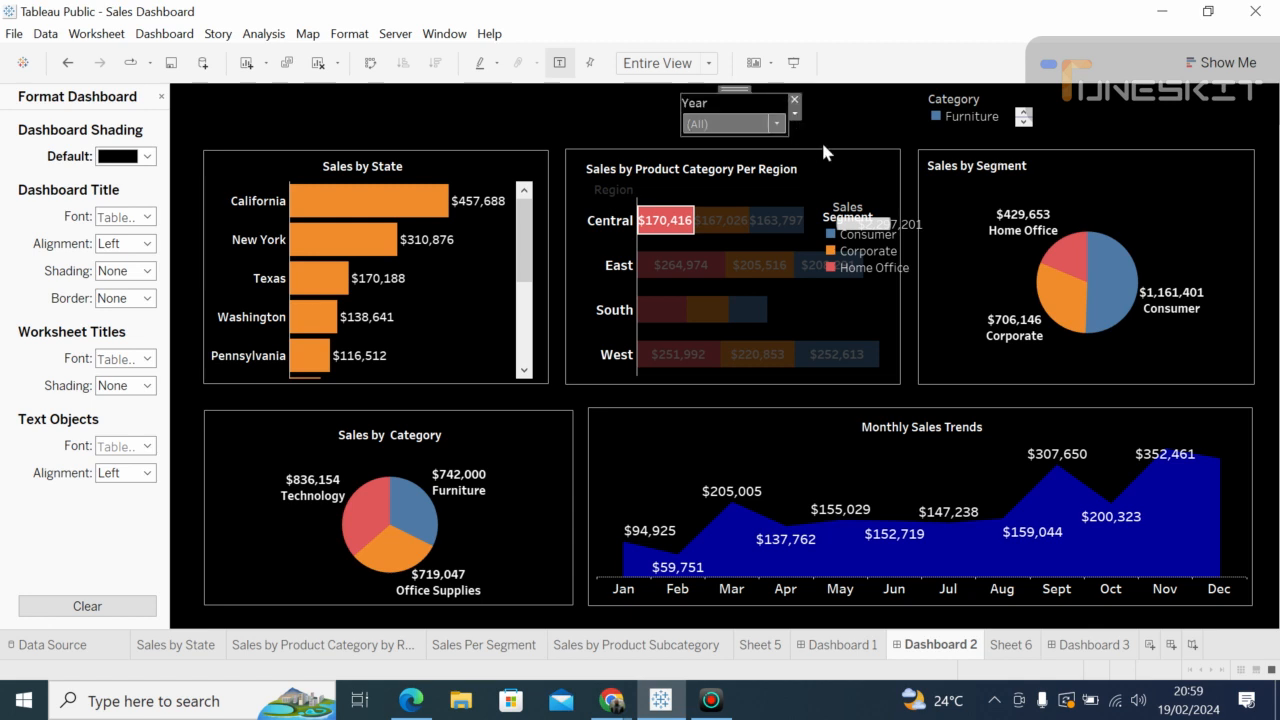
click(829, 142)
Step: Move the Segment legend off the product category chart into the space between the Year filter and the Category legend
click(846, 235)
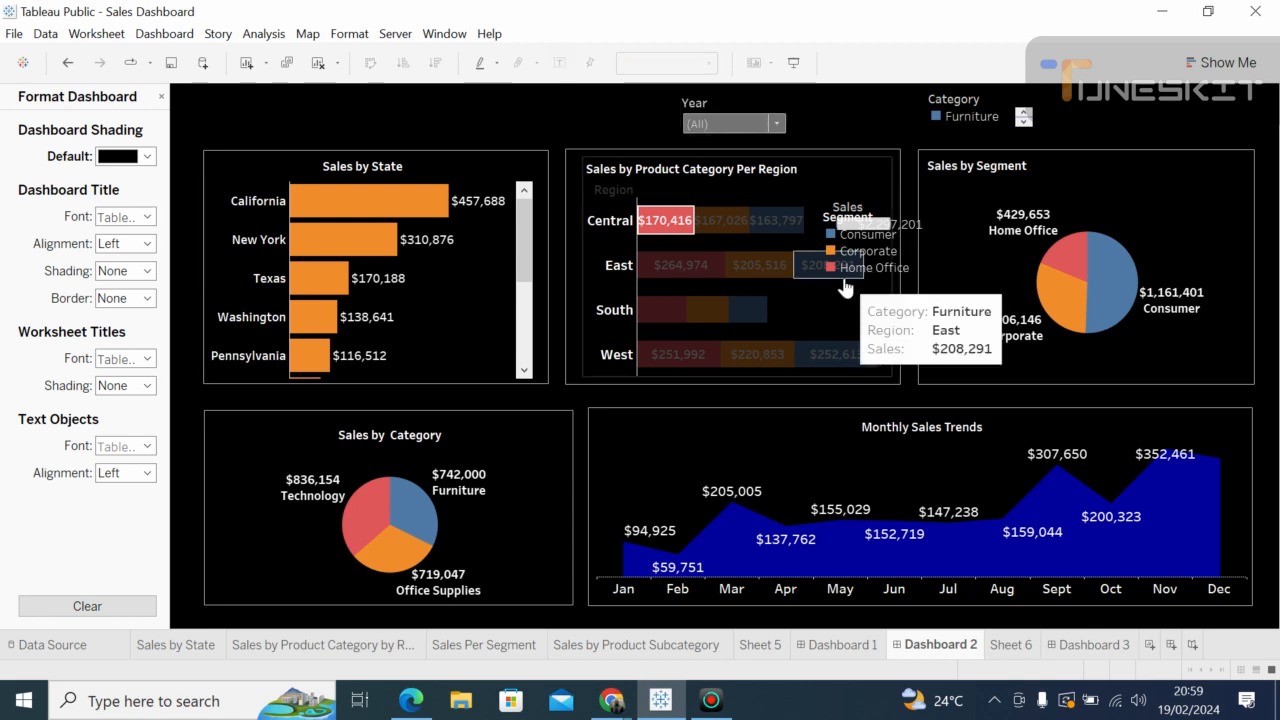
click(846, 288)
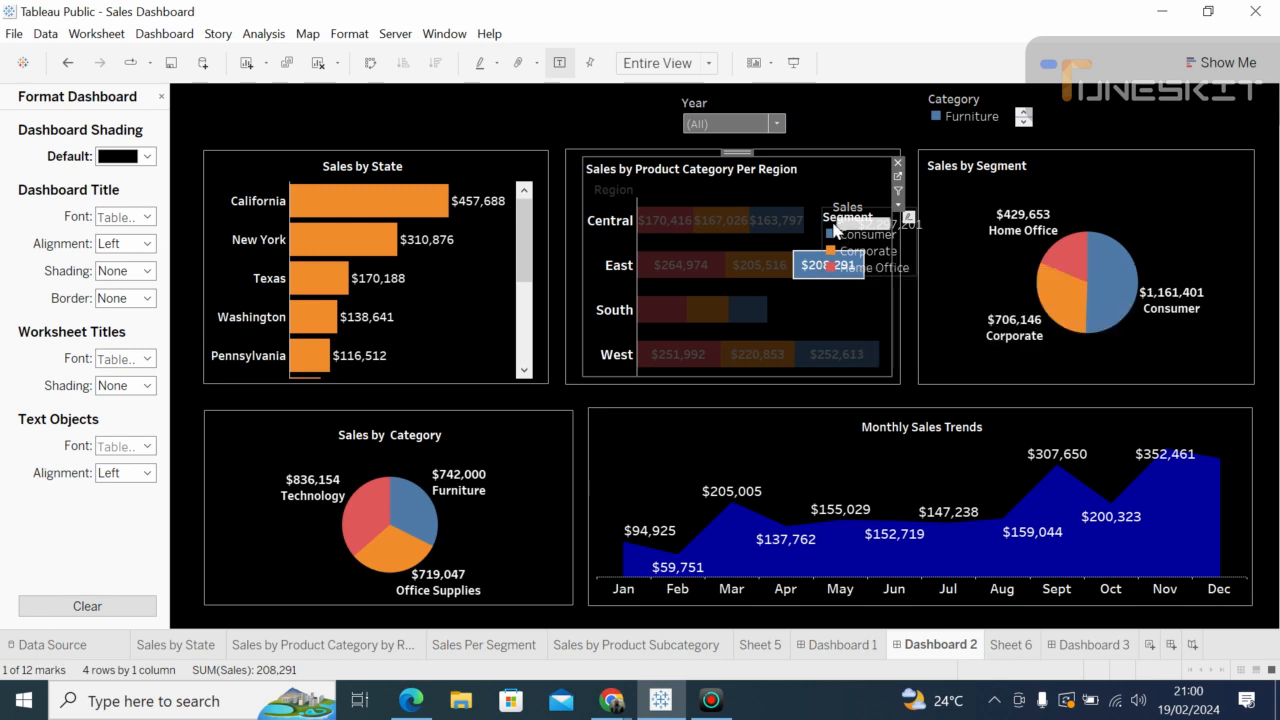
right_click(836, 230)
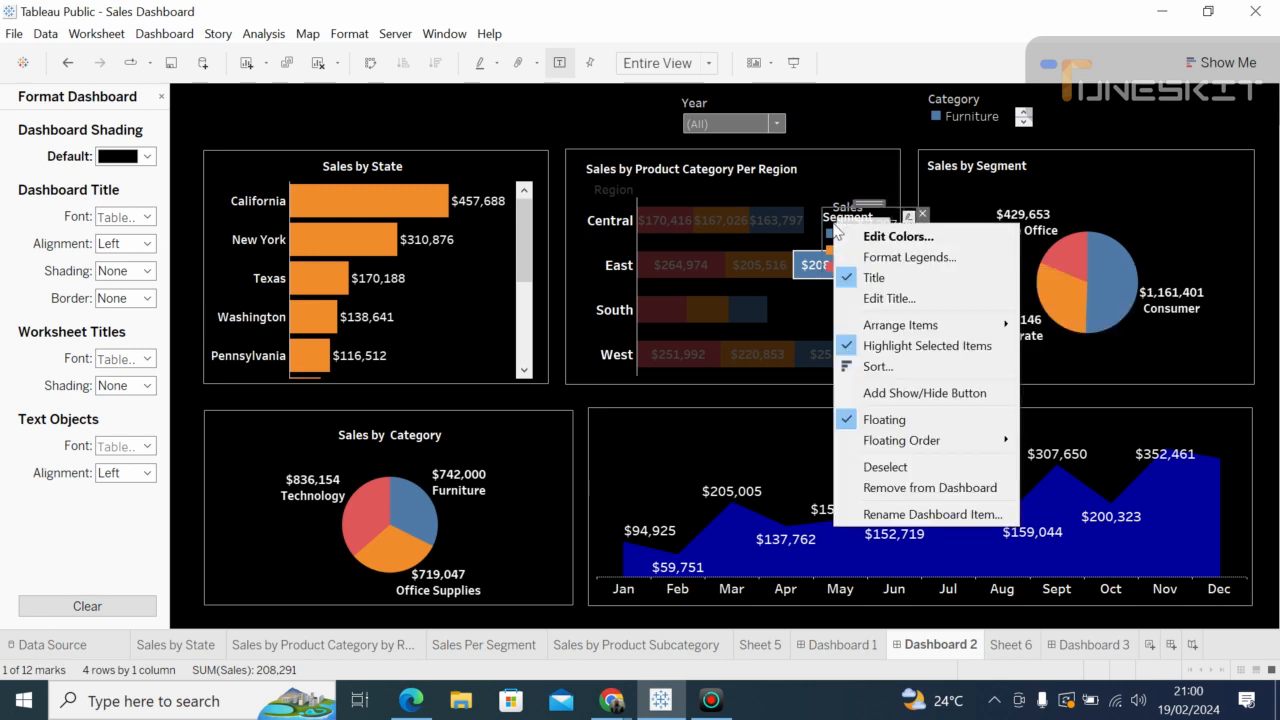
click(890, 205)
drag(870, 197, 858, 85)
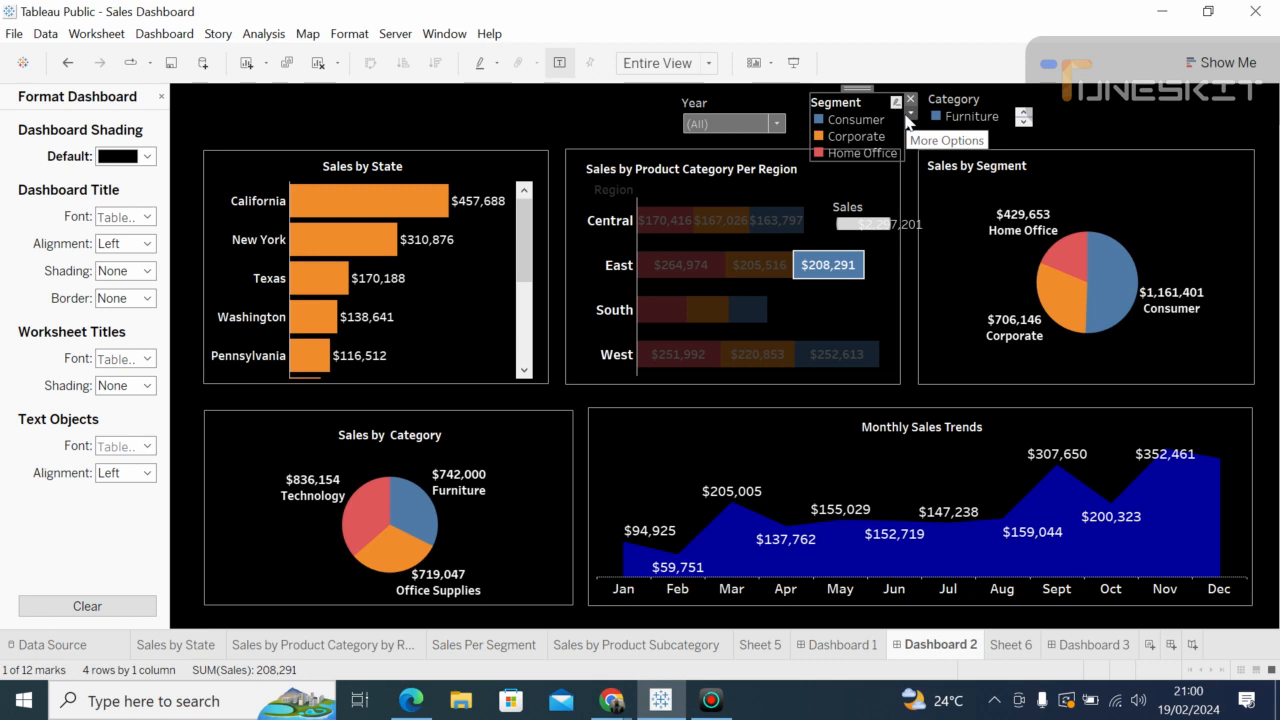
click(908, 114)
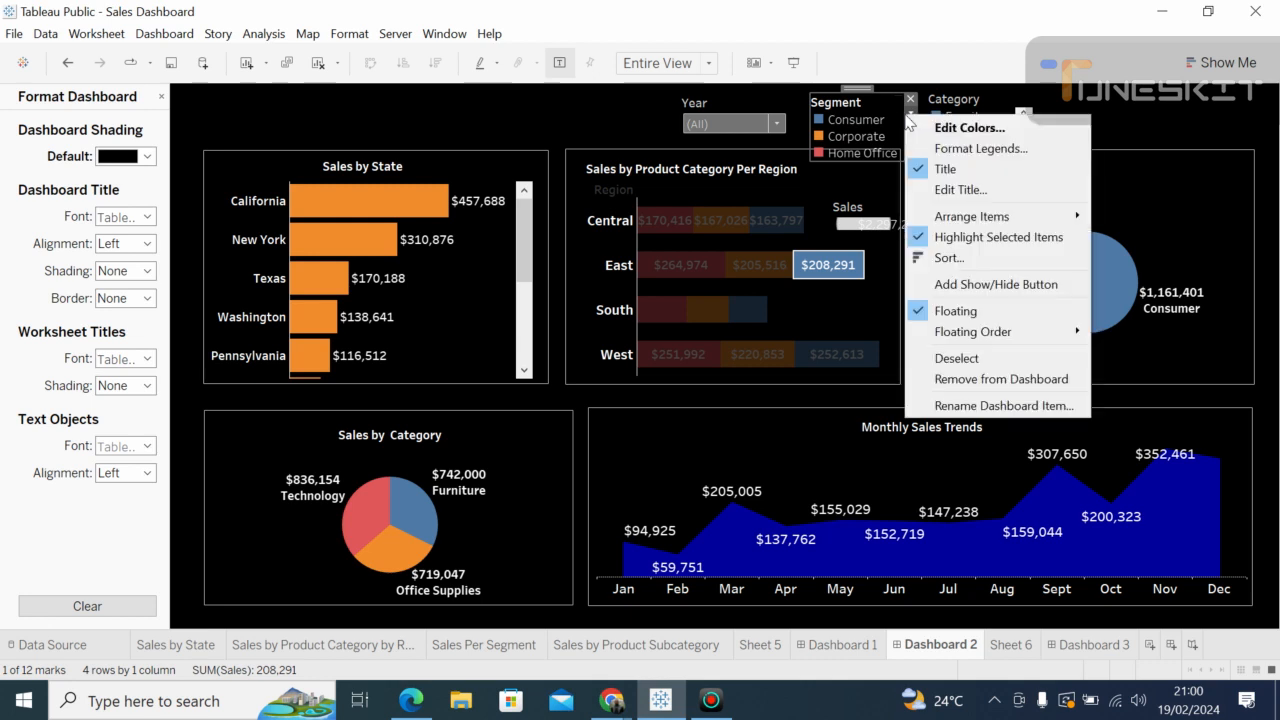
click(870, 119)
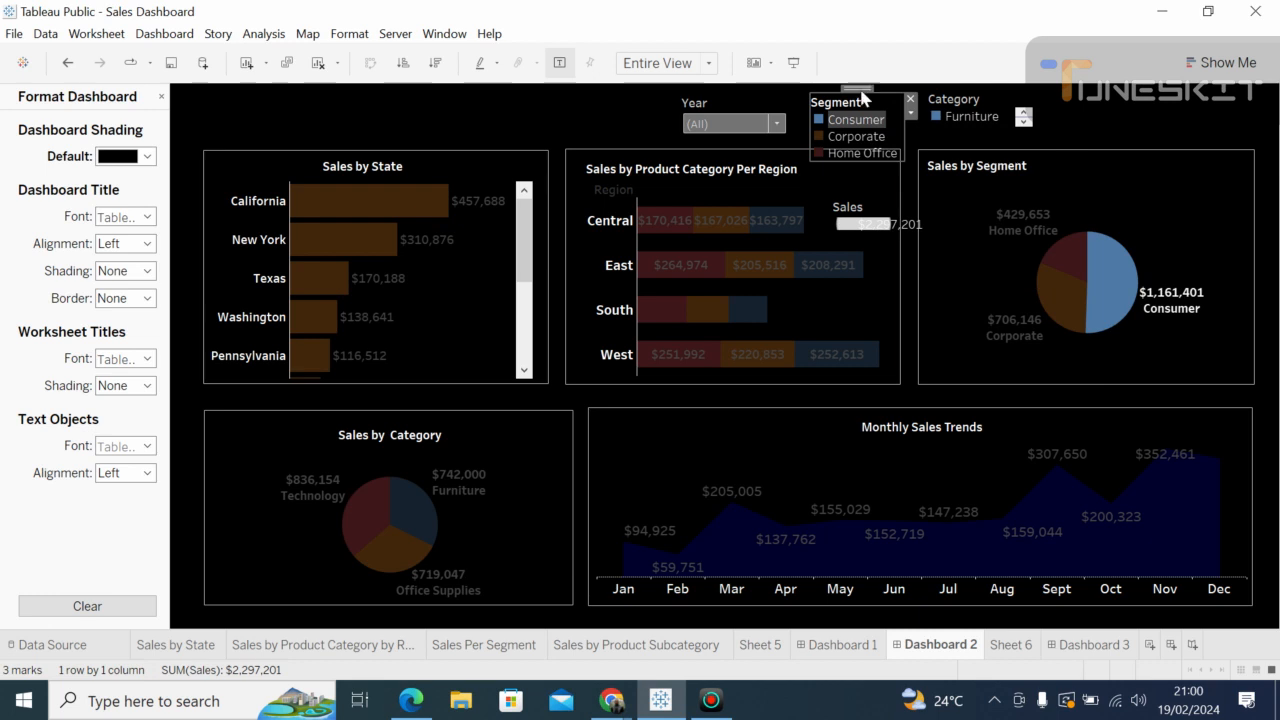
right_click(862, 91)
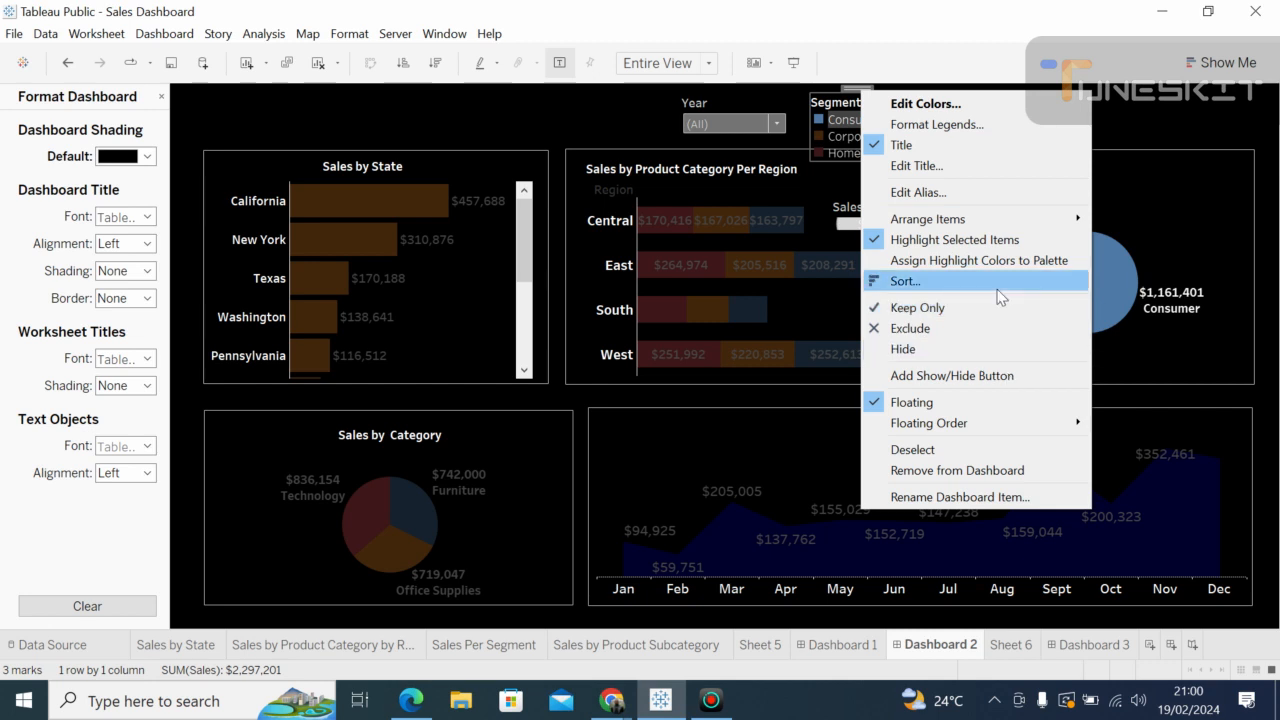
mouse_move(955, 218)
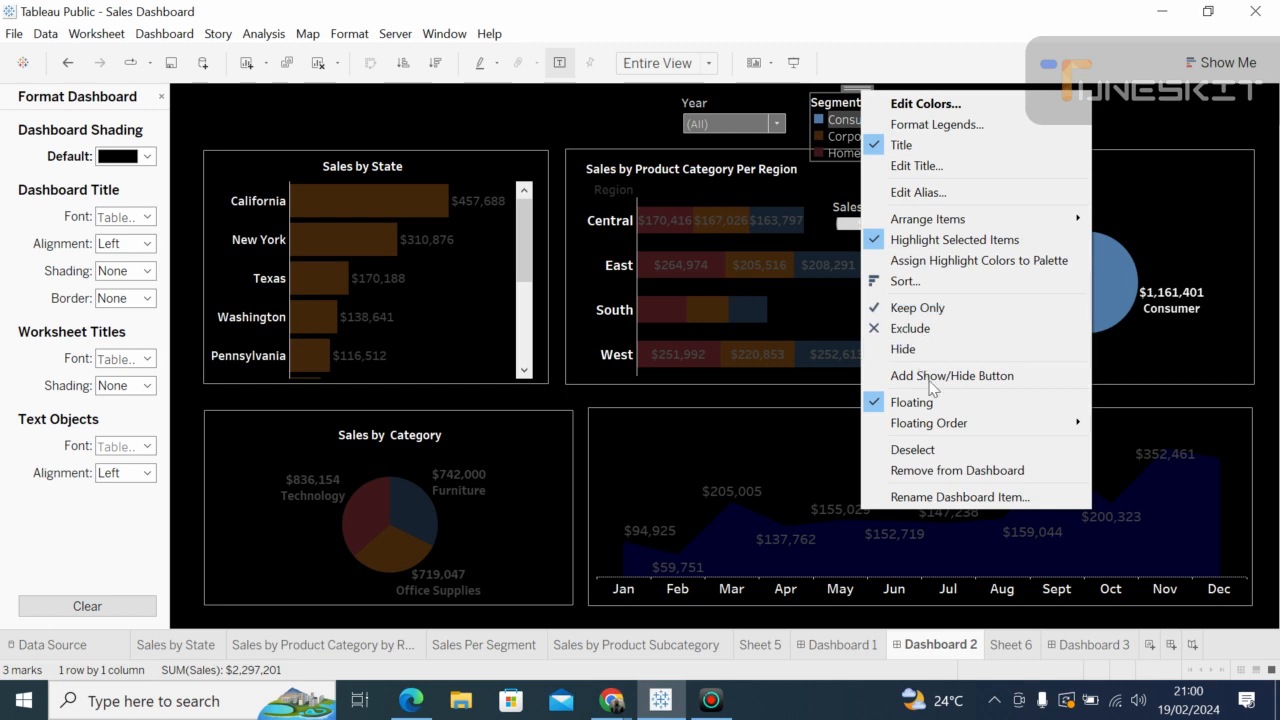
mouse_move(1062, 423)
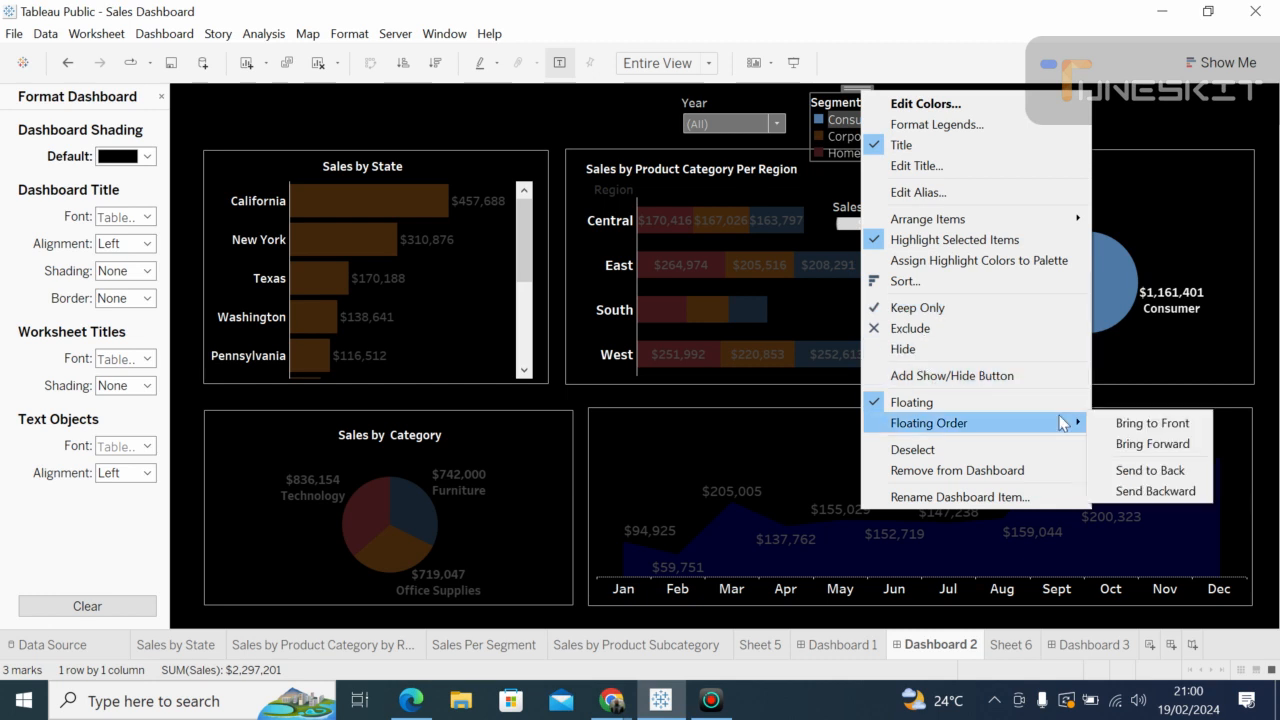
click(1107, 178)
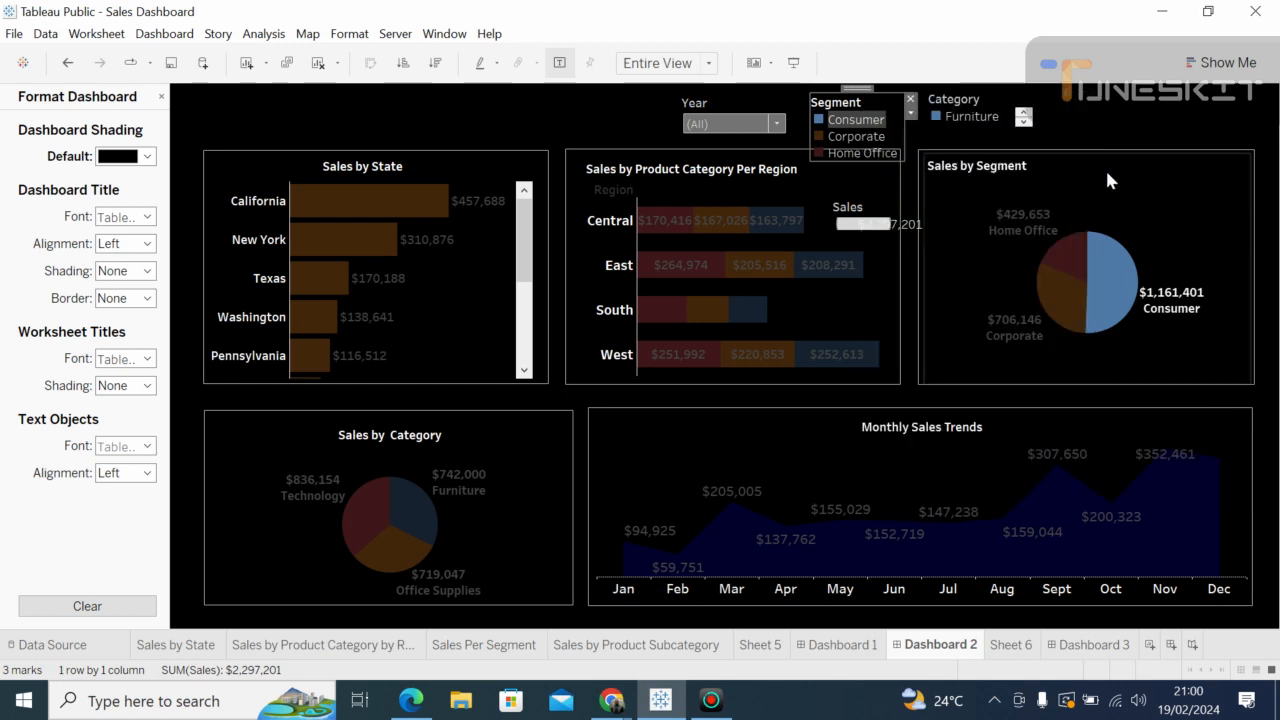
click(891, 124)
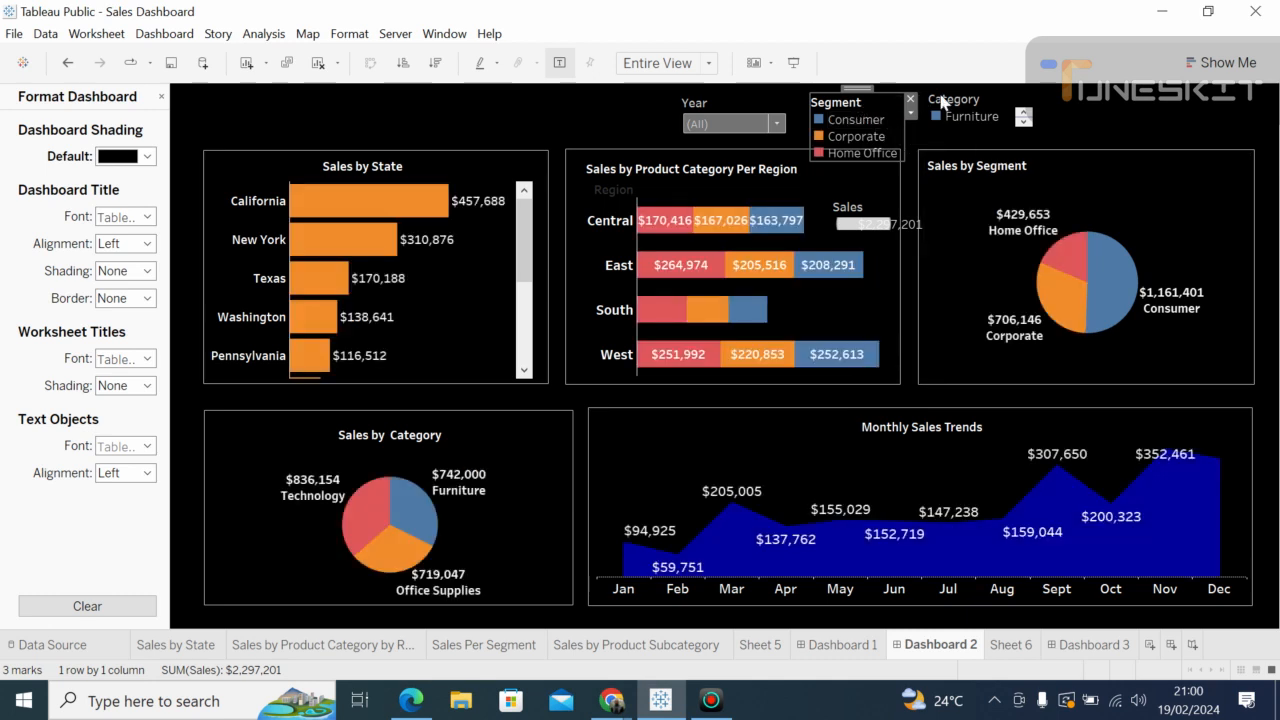
Step: Move the Category legend to the dashboard's upper-right corner and place the Segment legend beside it above the segment chart
click(975, 100)
drag(1000, 95, 1204, 100)
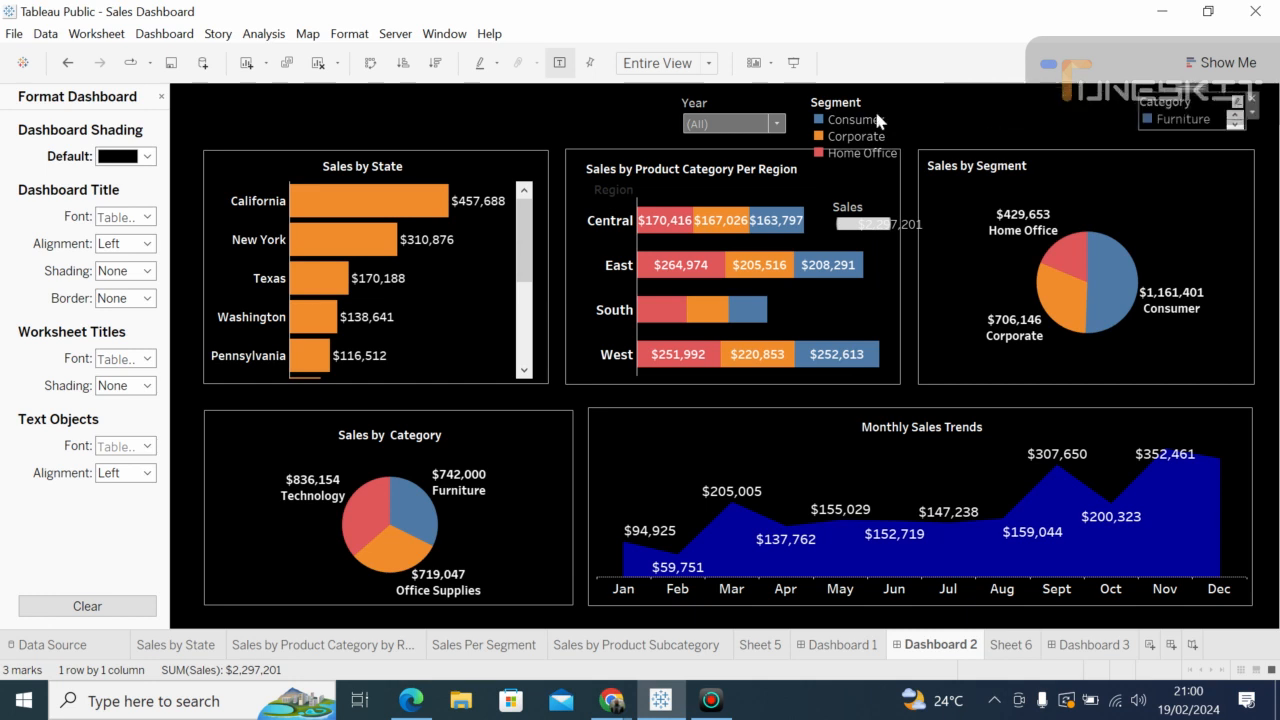
click(835, 107)
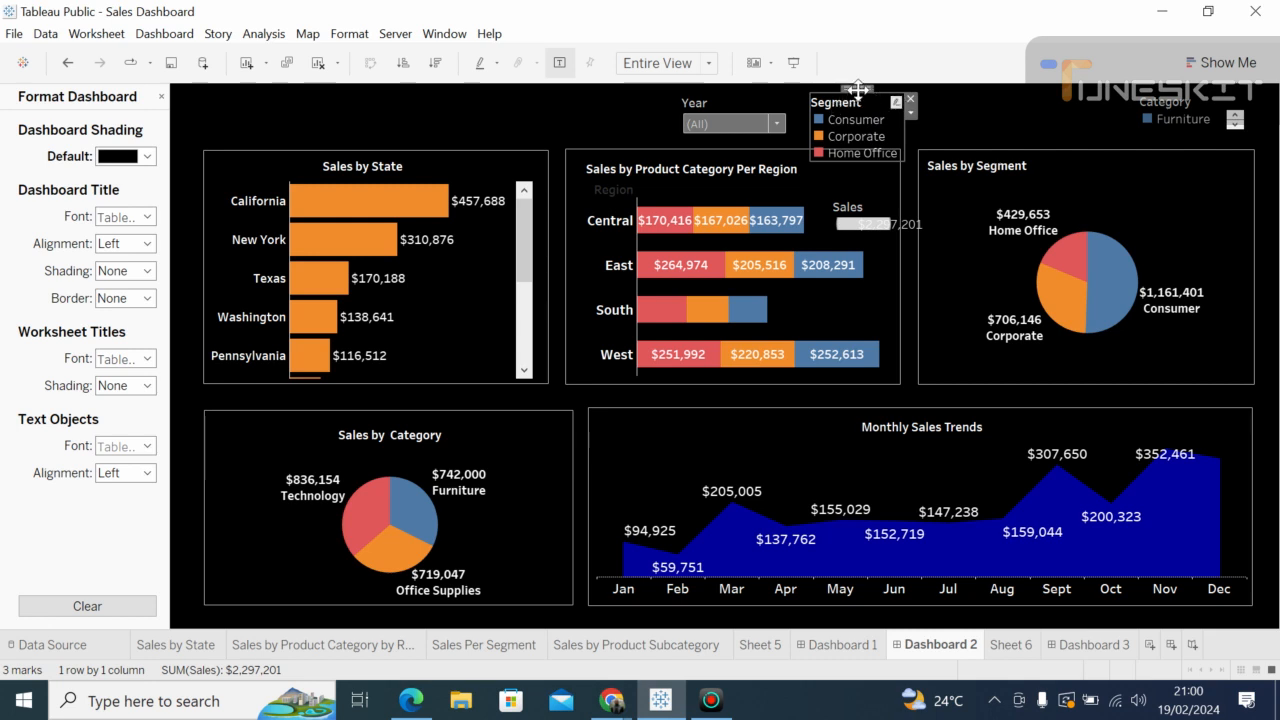
key(Delete)
drag(873, 90, 1048, 104)
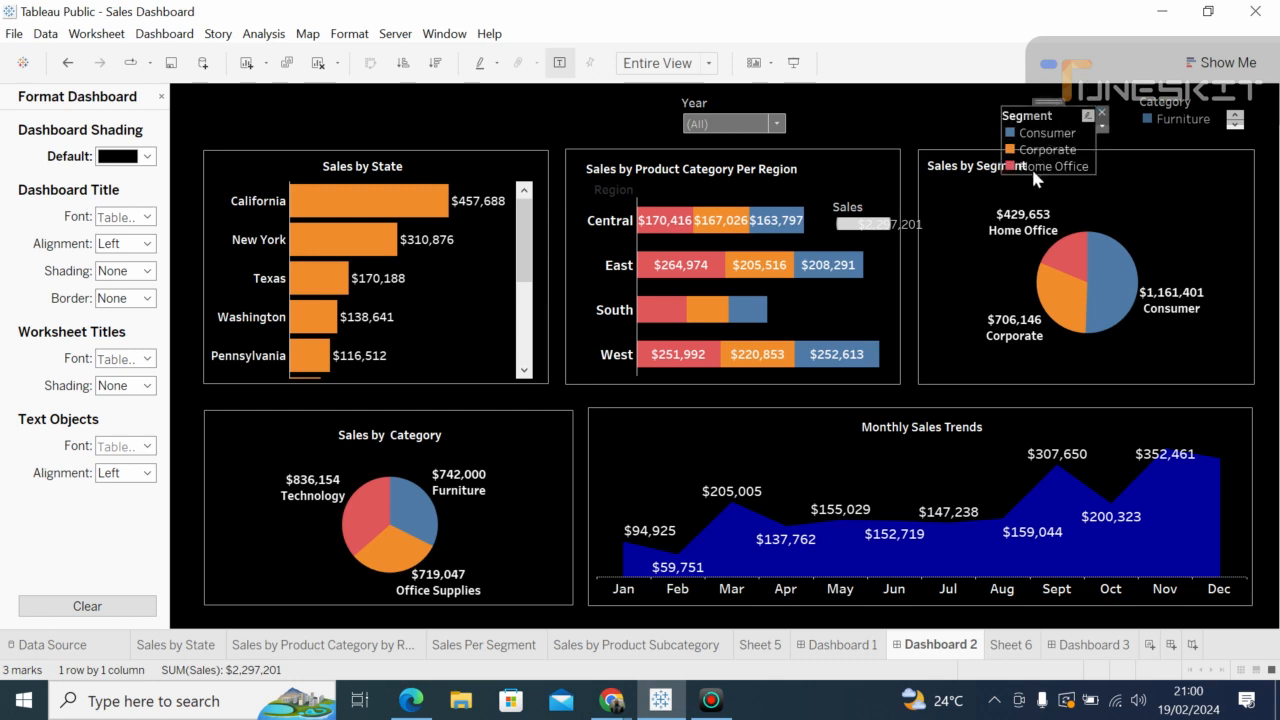
Step: Shrink the Segment legend's frame to clear the segment chart's title and move it up against the Category legend
click(1031, 166)
drag(1014, 150, 1016, 138)
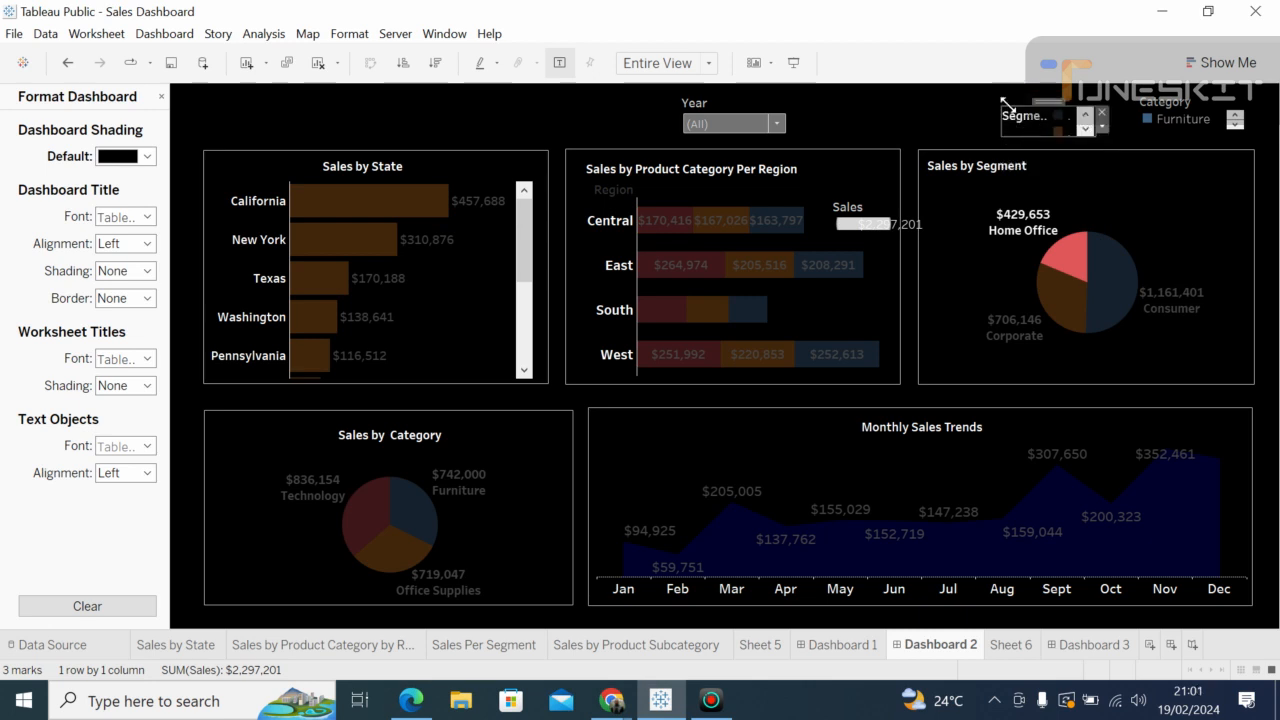
drag(1009, 104, 1009, 92)
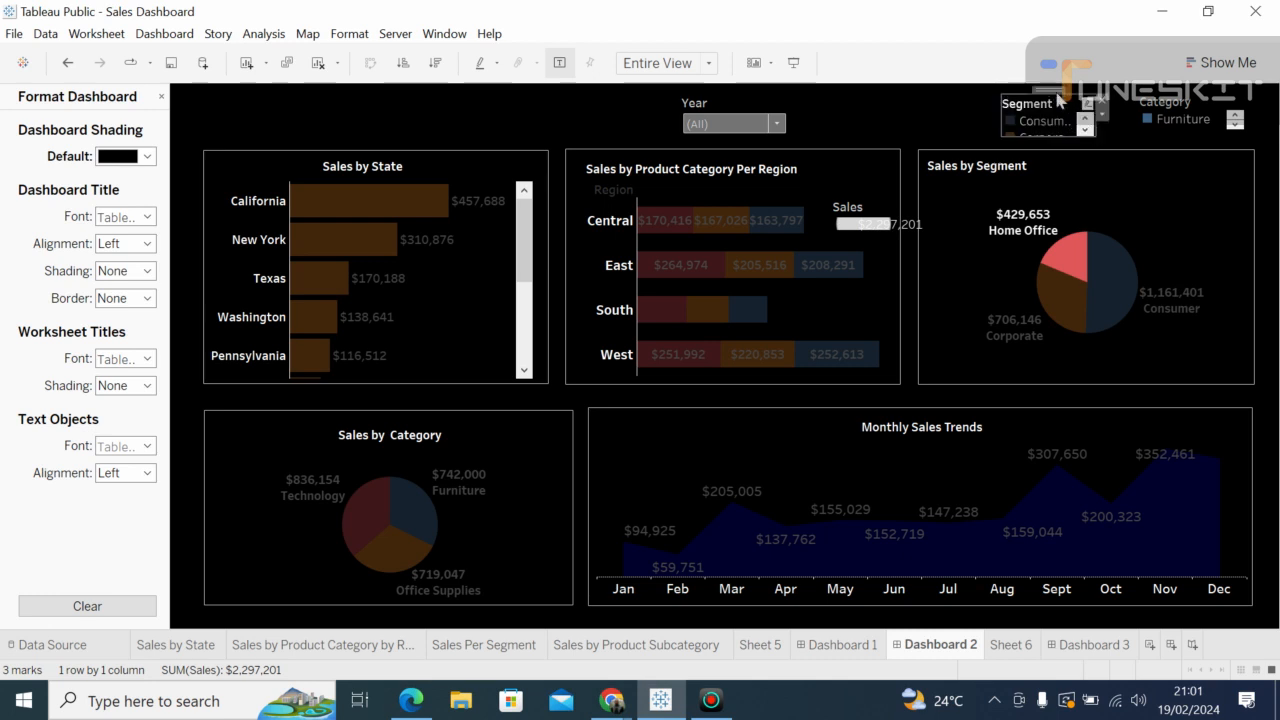
drag(1055, 92, 1093, 97)
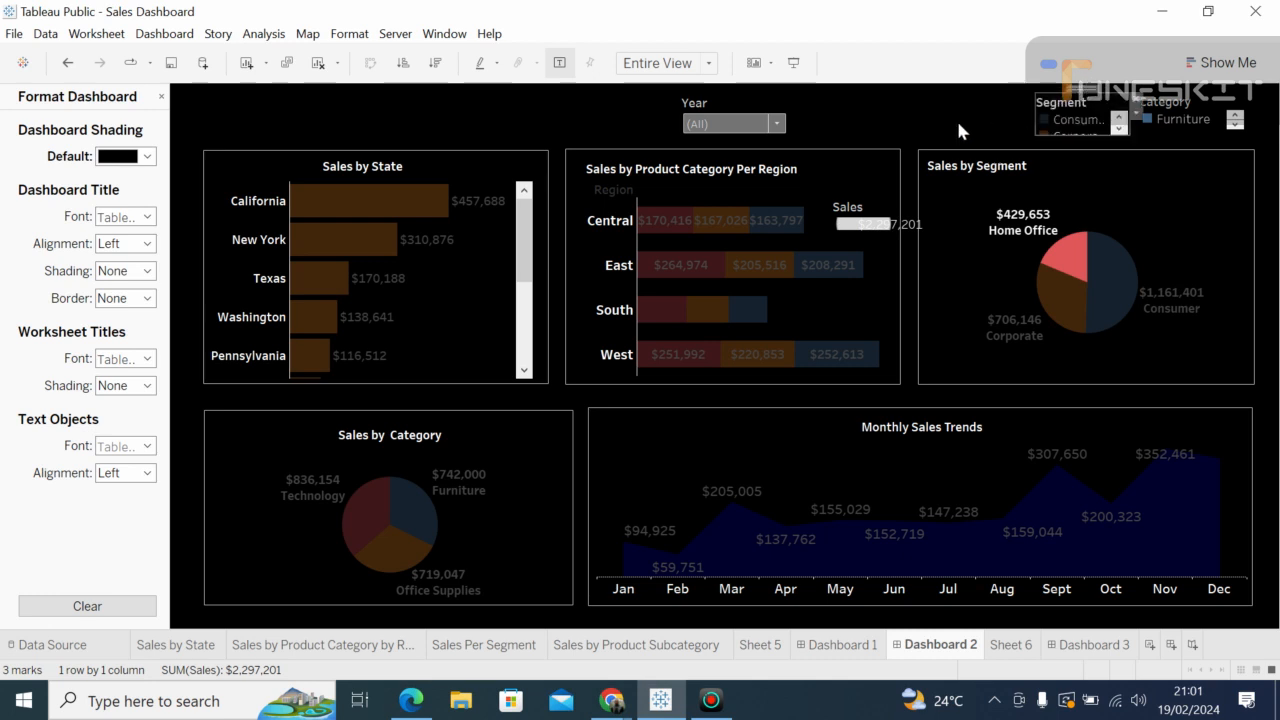
Step: Move the Year filter directly beside the Segment legend, in line with the two legends at the dashboard's top
click(773, 126)
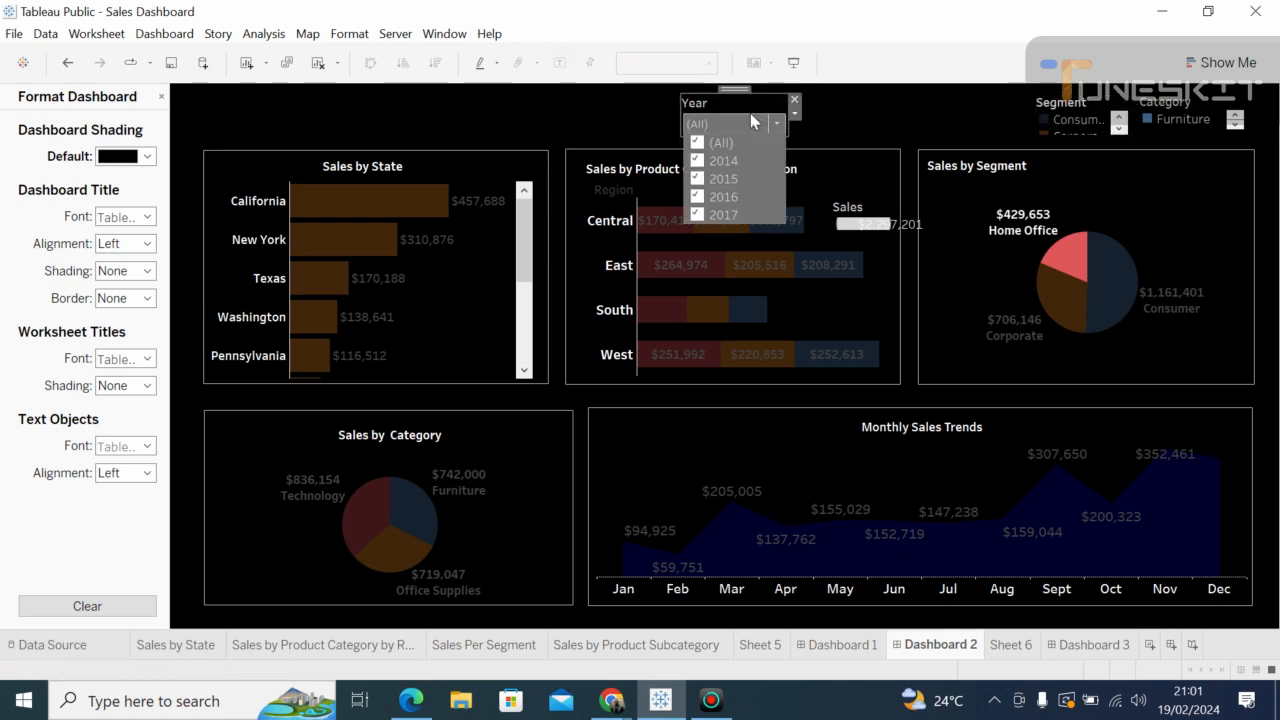
click(730, 91)
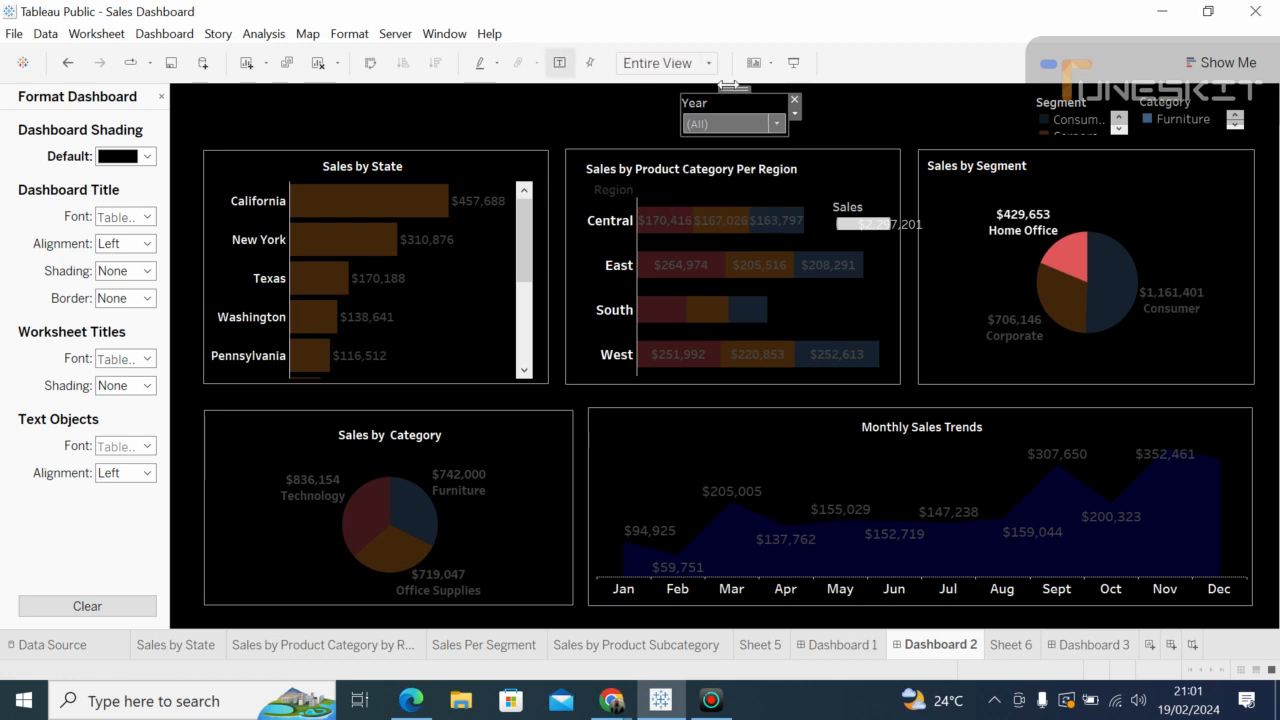
drag(735, 89, 960, 90)
click(821, 144)
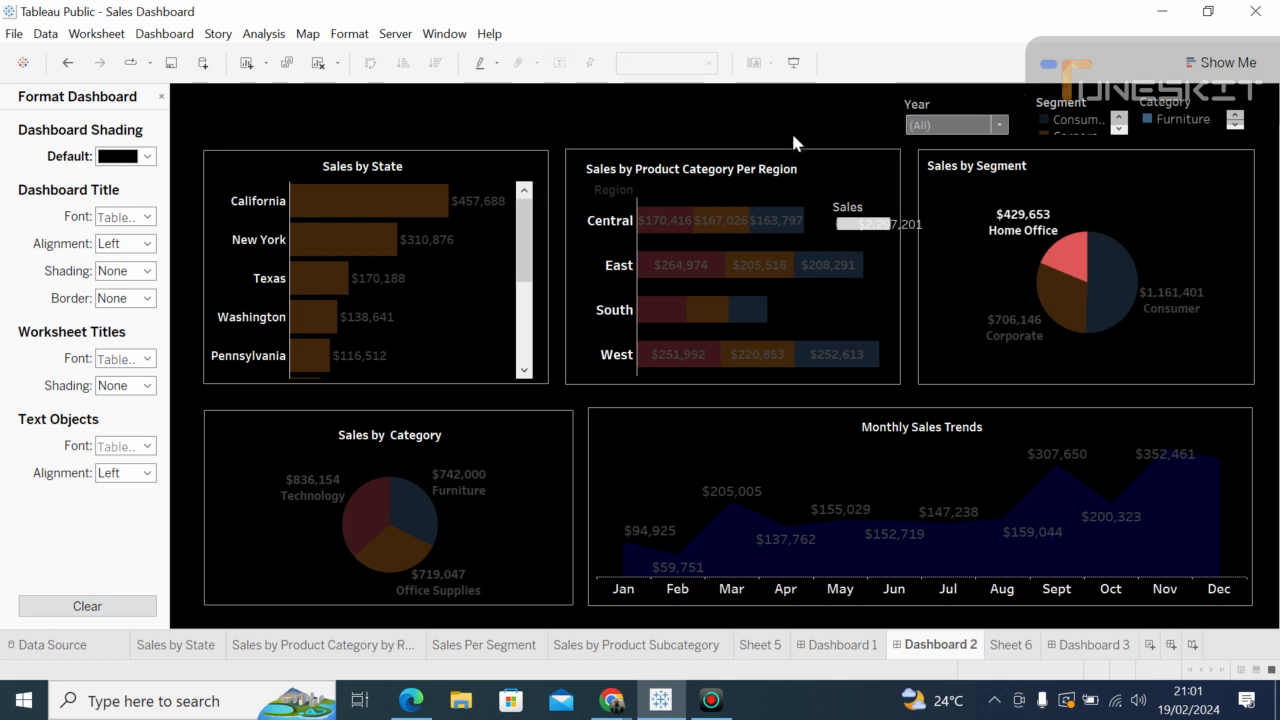
Step: Clear the Home Office highlight by selecting the Central region's Office Supplies bar in the product category chart
click(720, 215)
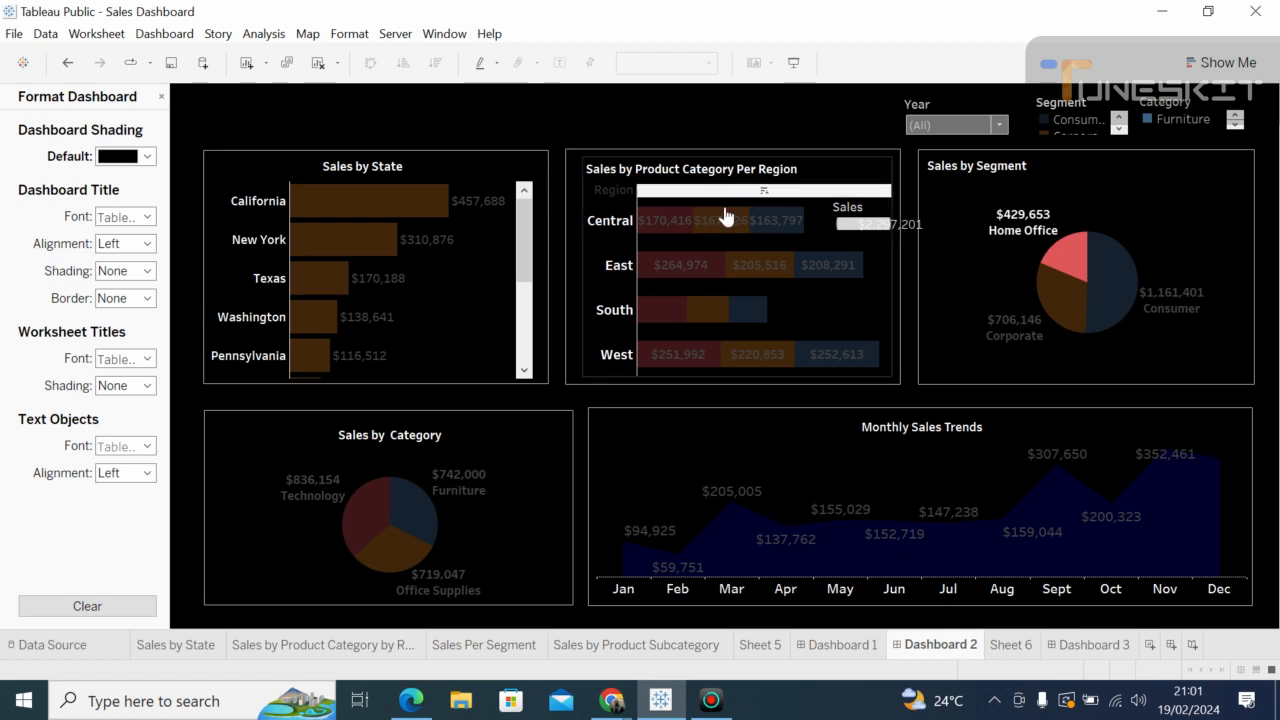
click(717, 224)
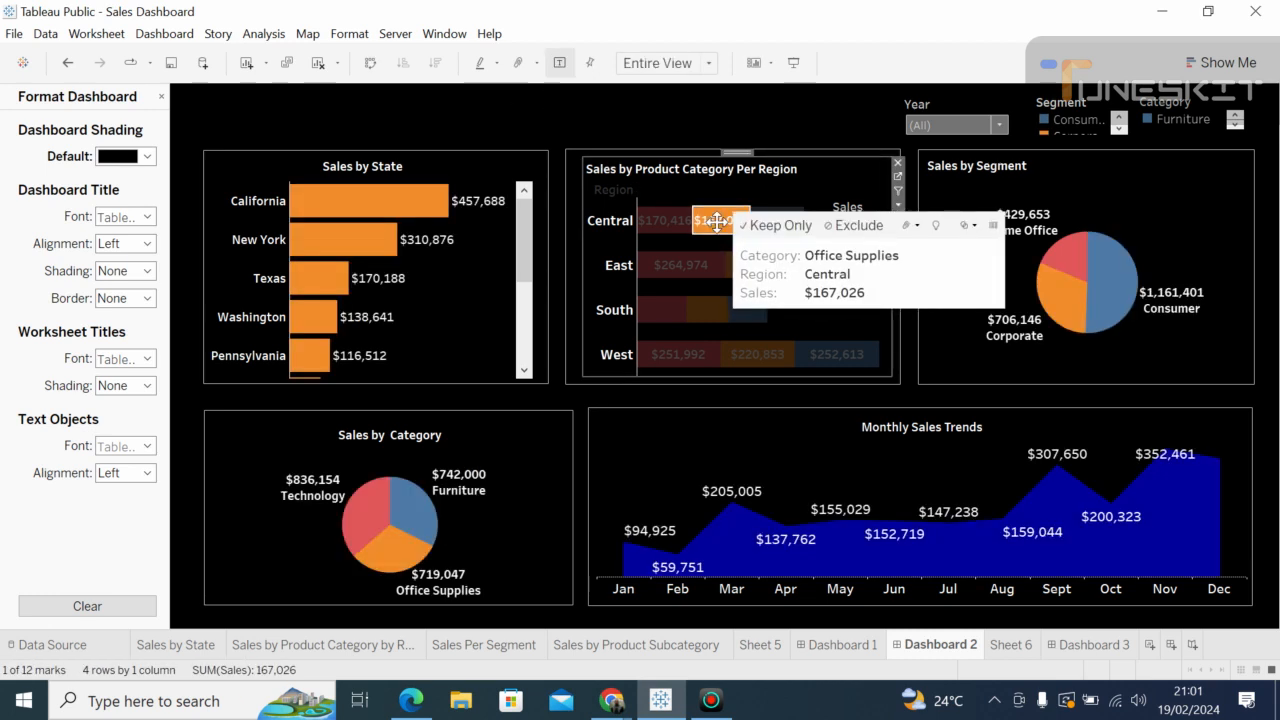
click(466, 126)
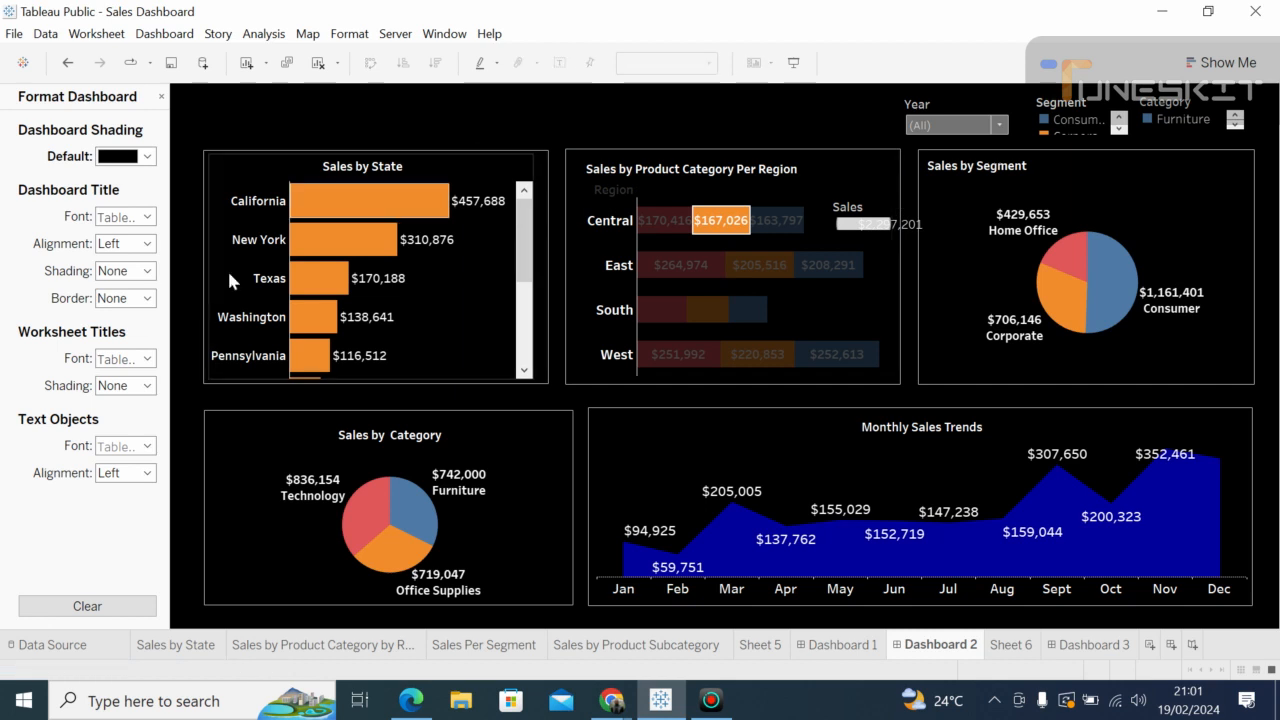
Step: Show the dashboard title and replace its text with "Sales Perfomance Dashboard"
click(161, 97)
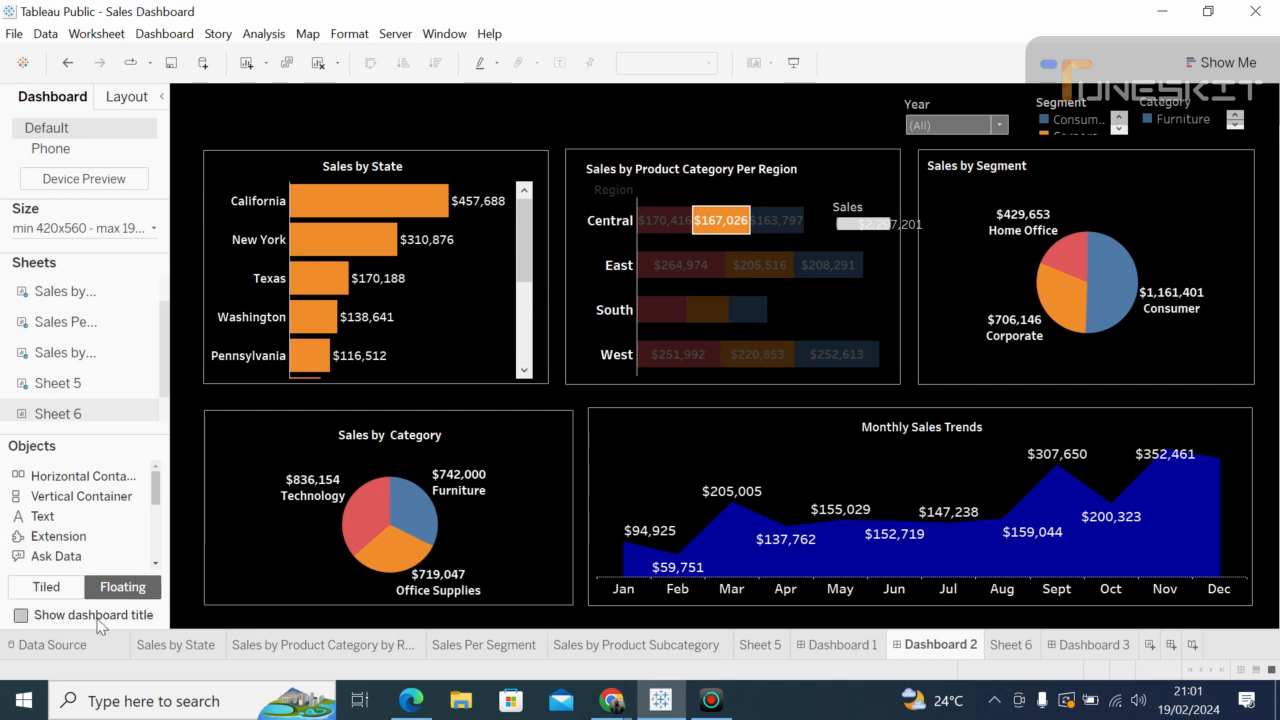
click(21, 615)
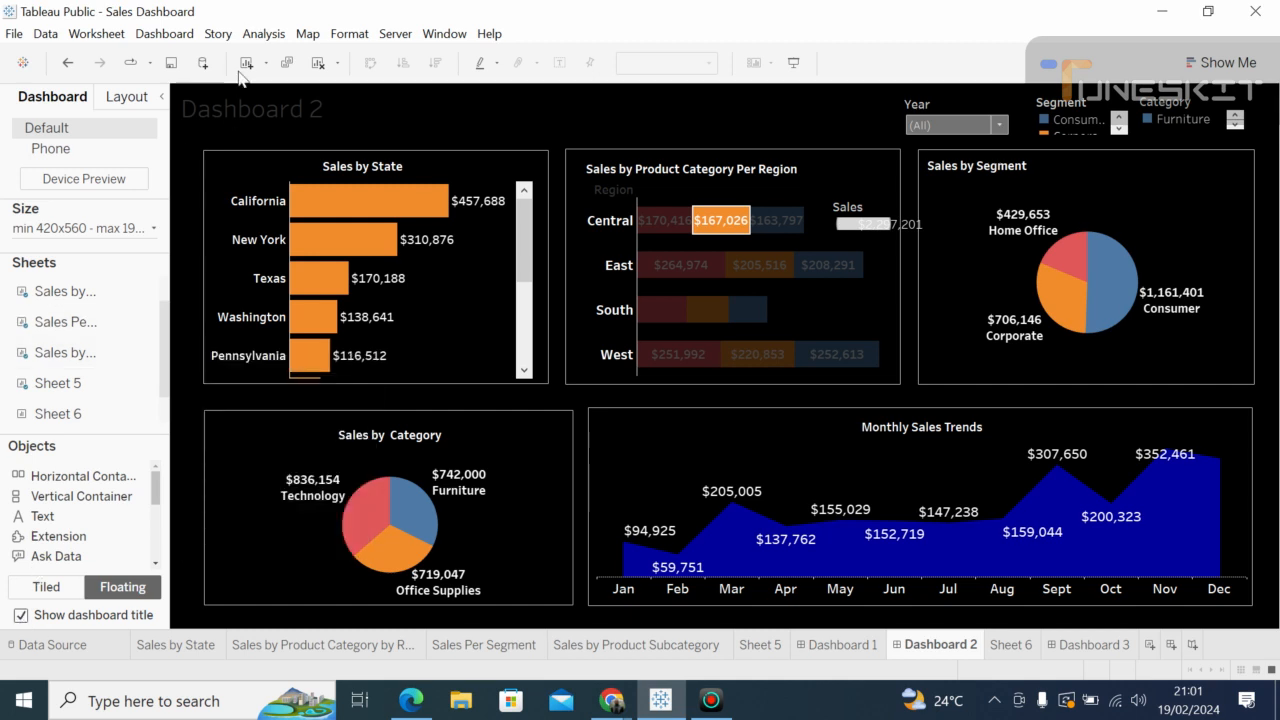
click(226, 110)
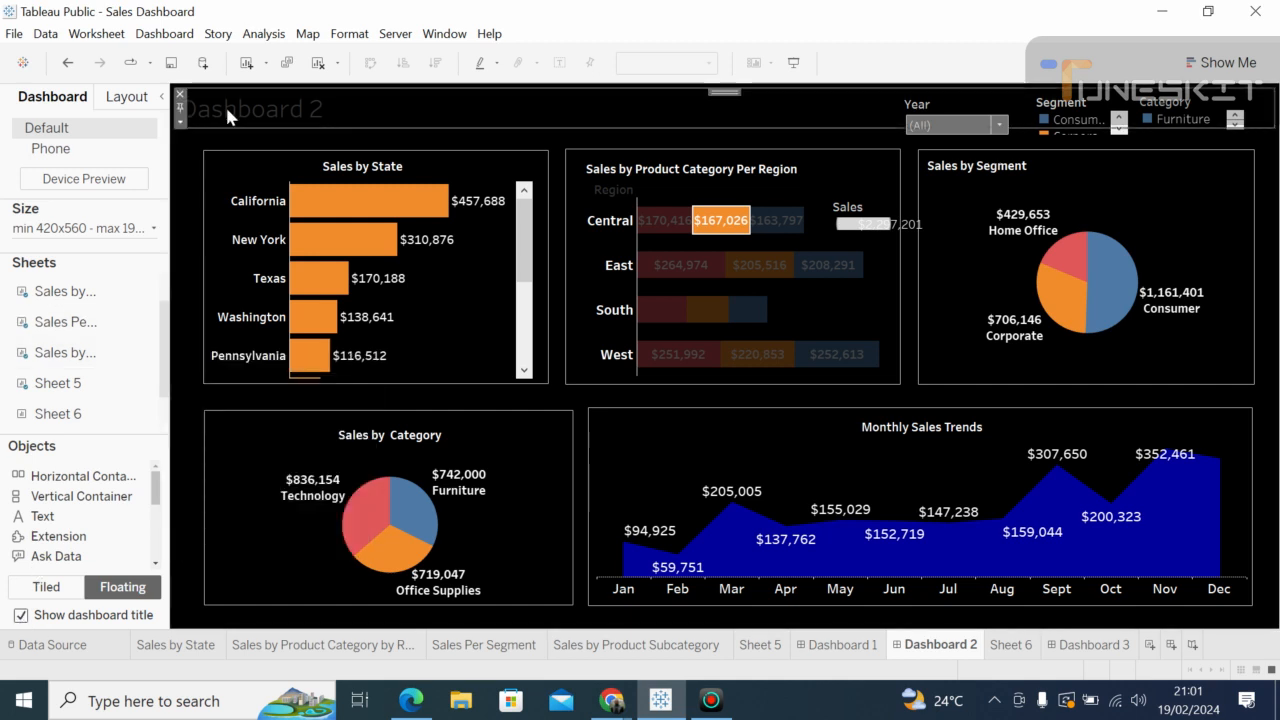
double_click(227, 112)
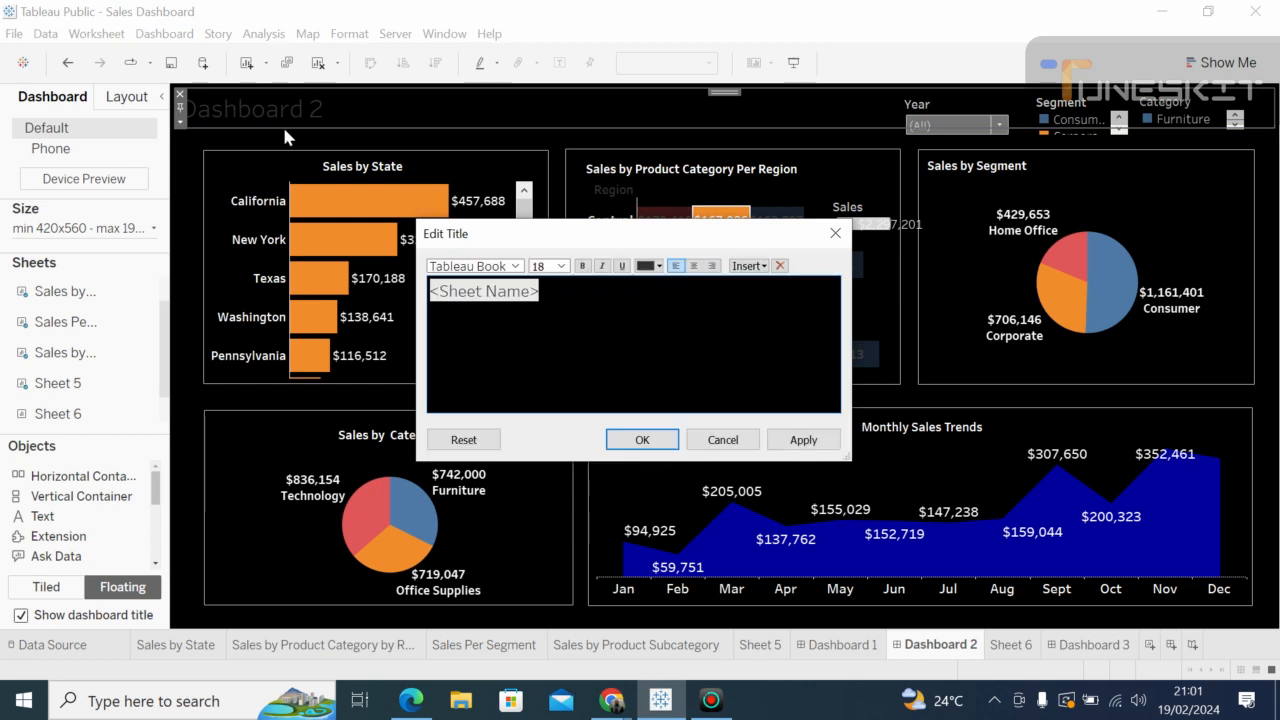
click(540, 296)
key(BackSpace)
key(BackSpace)
key(BackSpace)
key(BackSpace)
key(BackSpace)
key(BackSpace)
key(BackSpace)
key(BackSpace)
key(BackSpace)
key(BackSpace)
key(BackSpace)
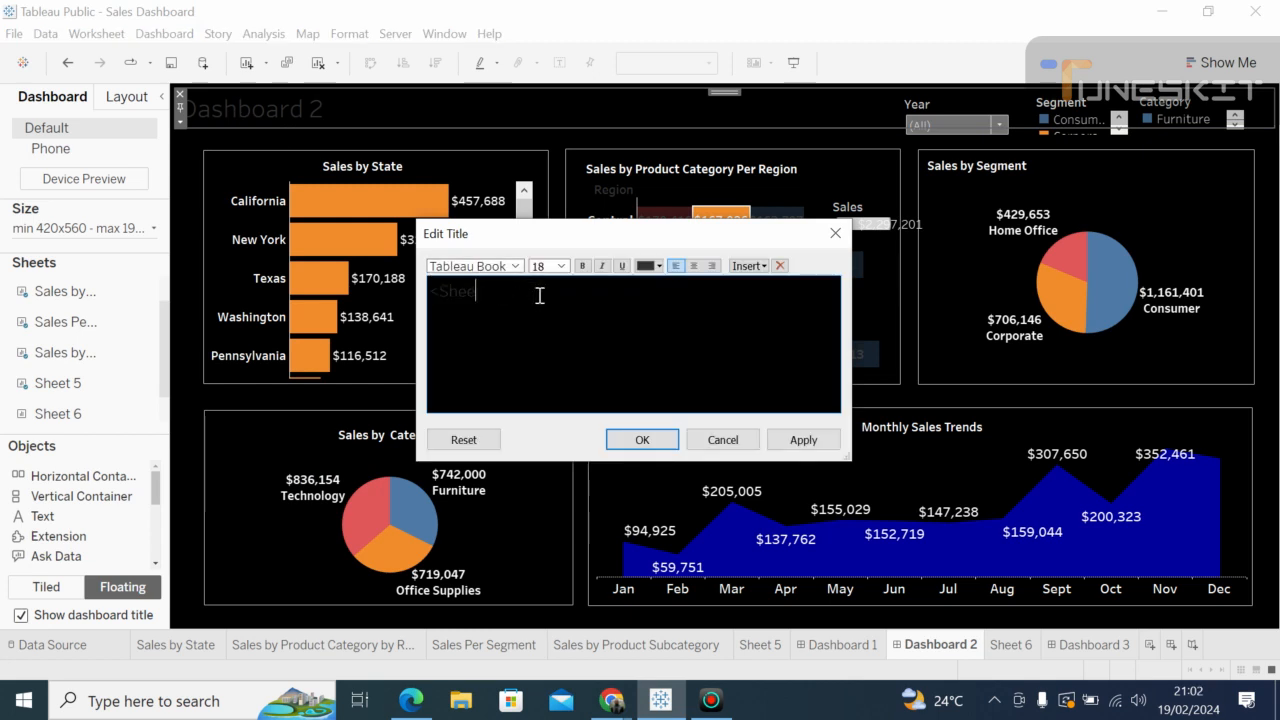
text(Sa)
text(les P)
text(er)
text(form)
text(a)
text(nce D)
text(ashb)
text(oard)
Step: Format the whole dashboard title as bold, underlined, white text in the Tableau Semibold font and apply it
drag(657, 297, 423, 298)
click(584, 269)
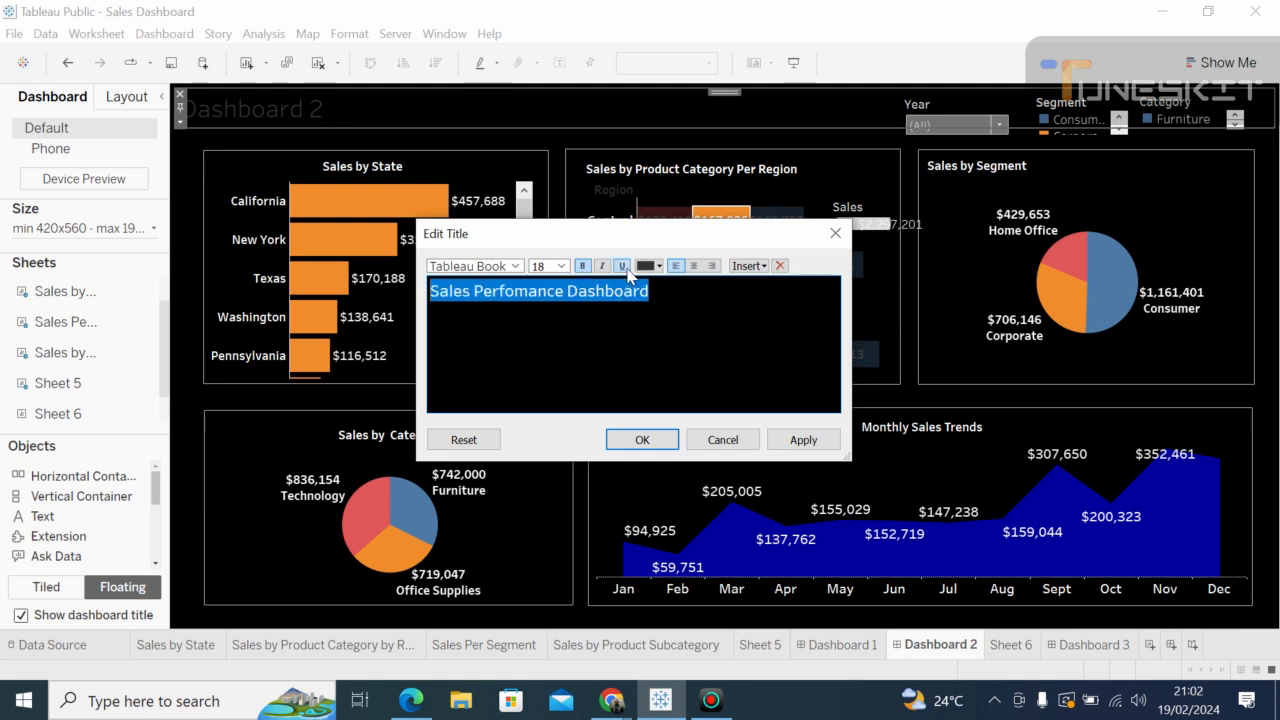
click(623, 267)
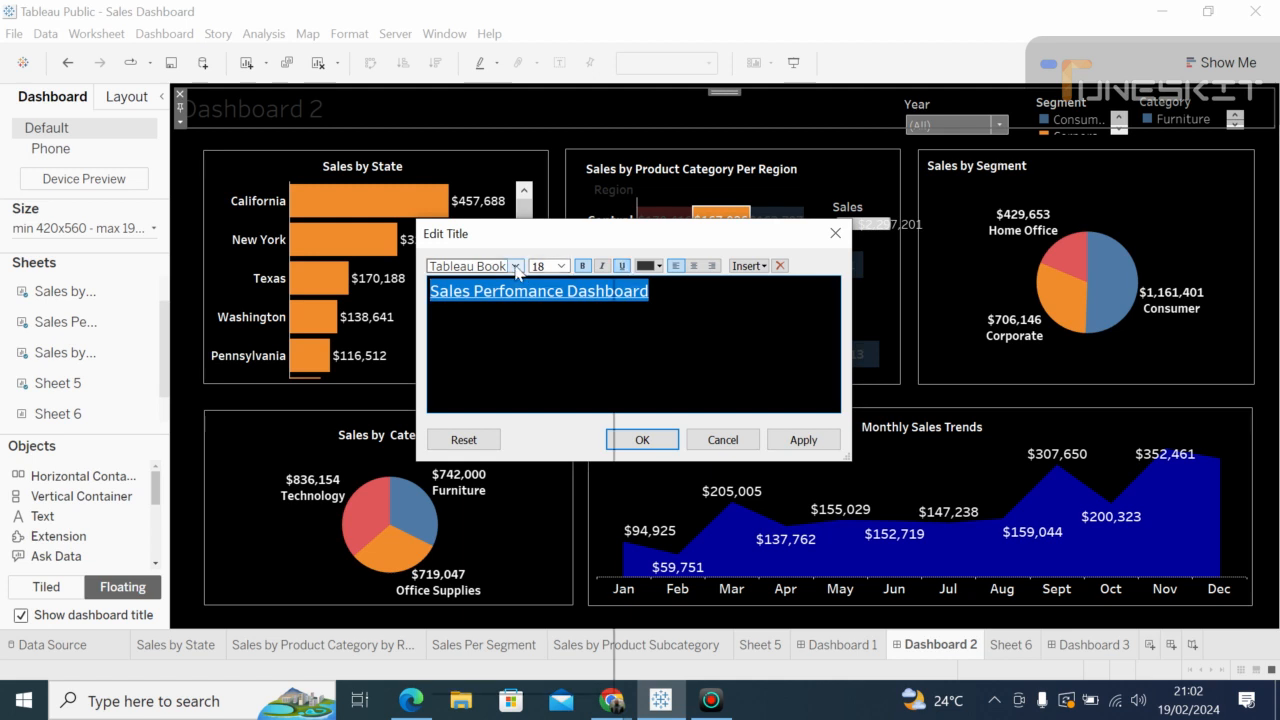
click(657, 268)
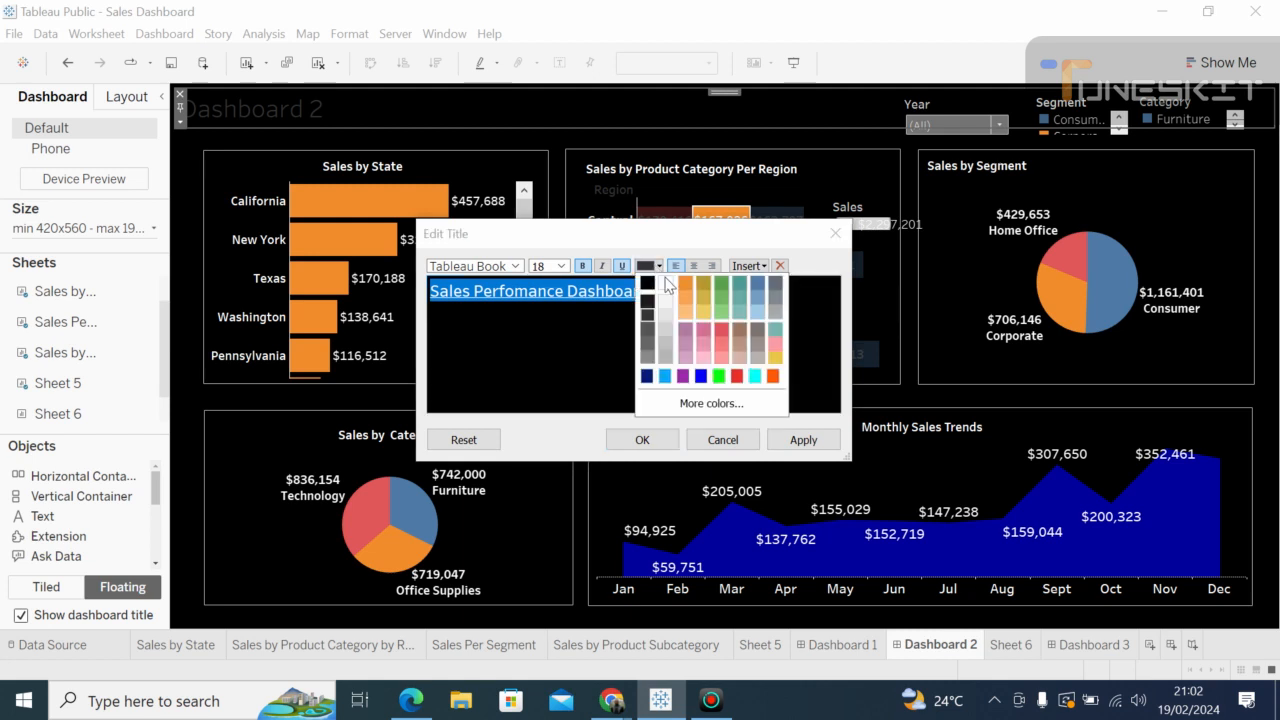
click(666, 283)
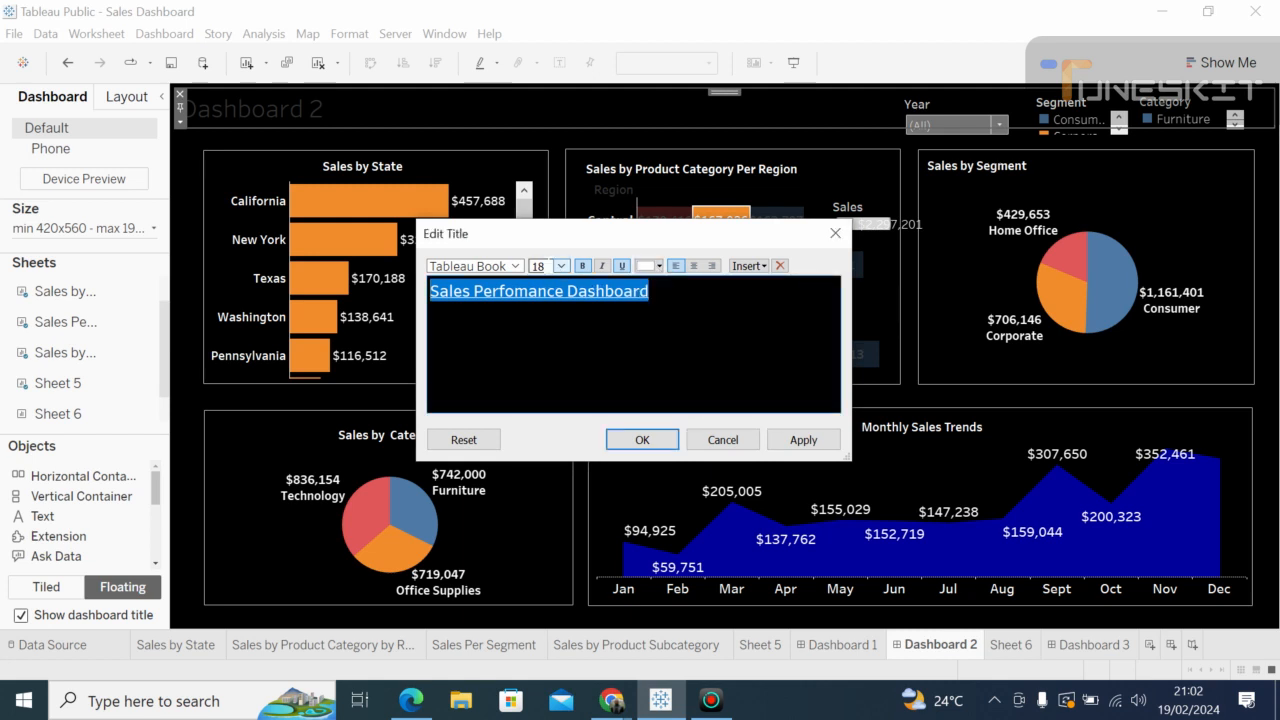
click(517, 266)
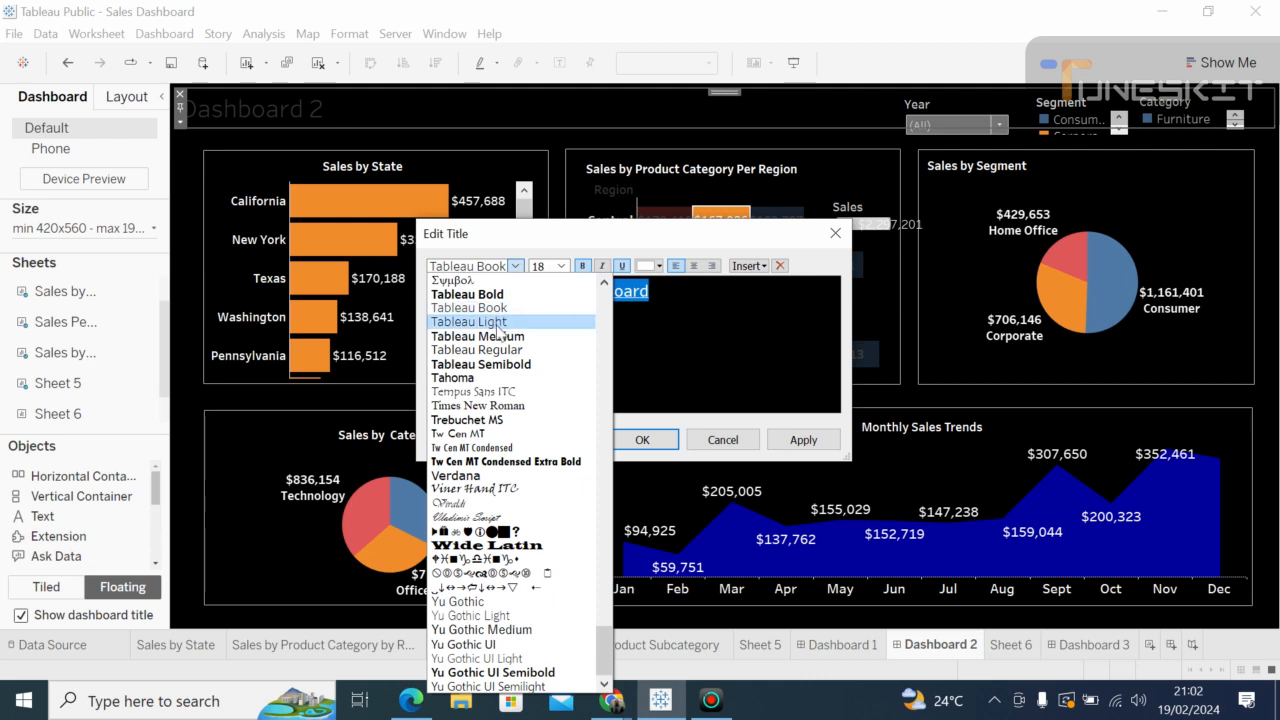
click(493, 366)
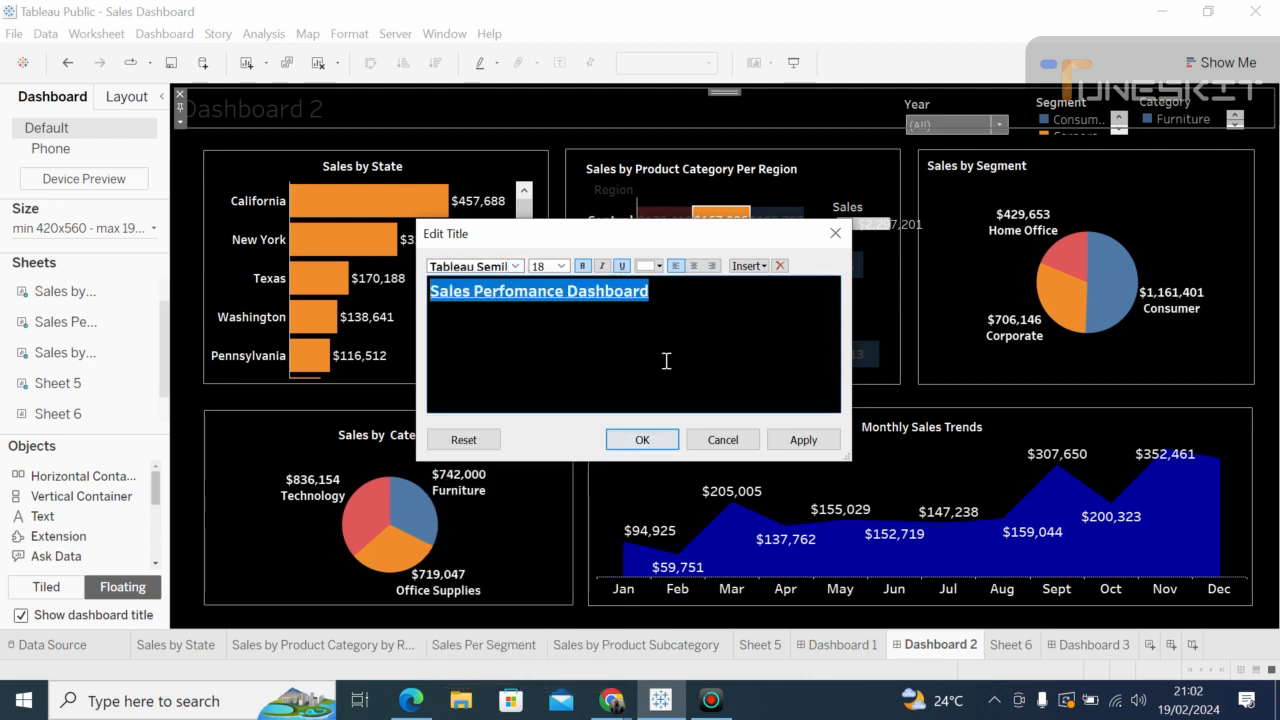
click(632, 440)
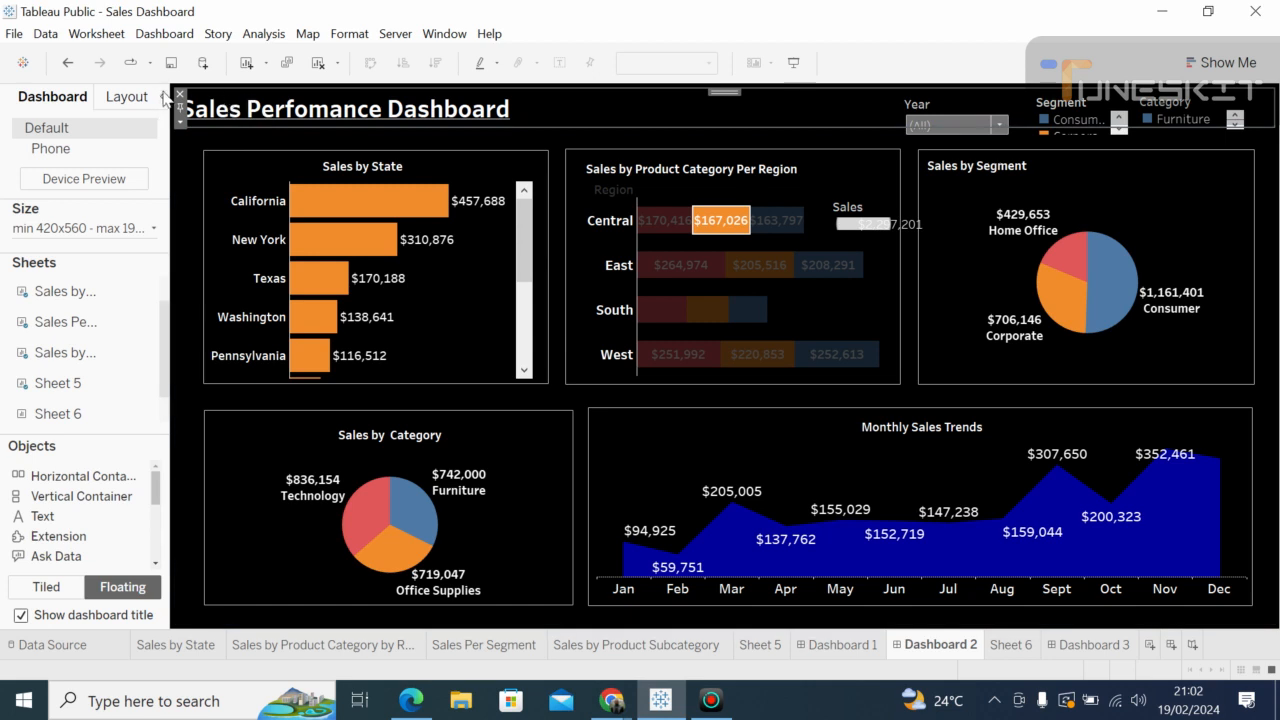
Step: Collapse the side pane, then clear the bar selection in the product category chart and remove its Sales legend
click(165, 96)
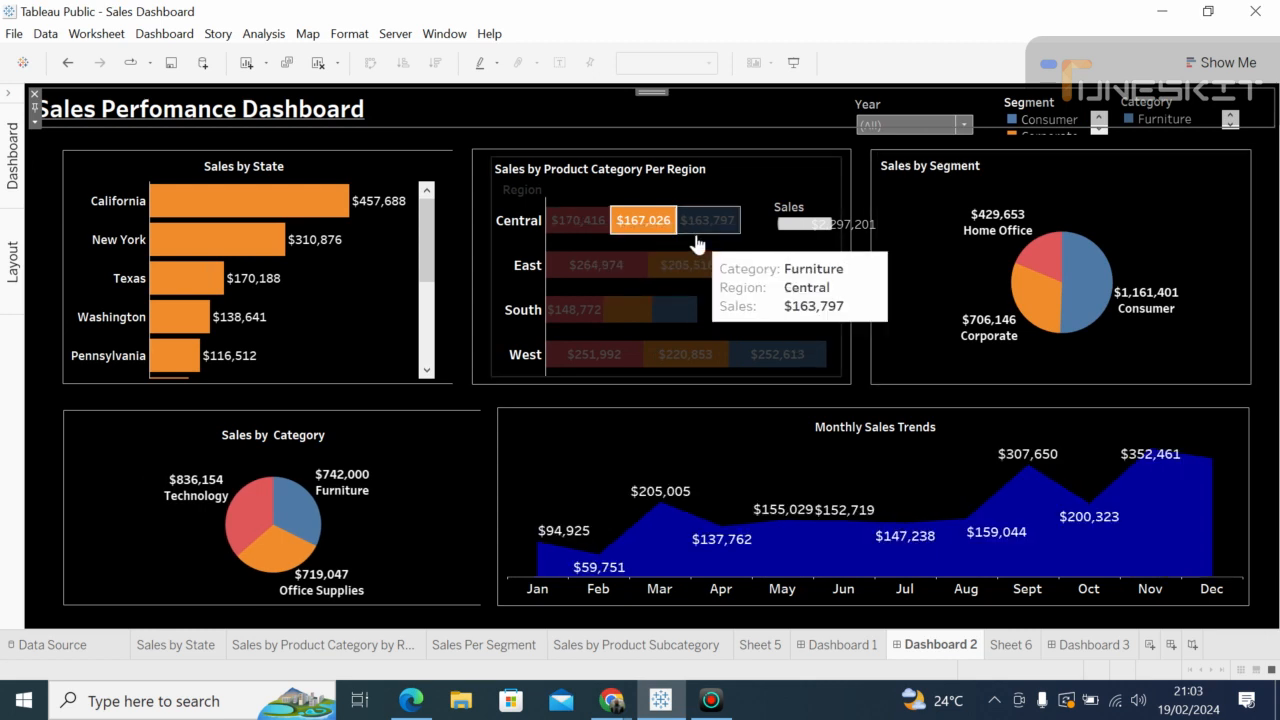
click(658, 222)
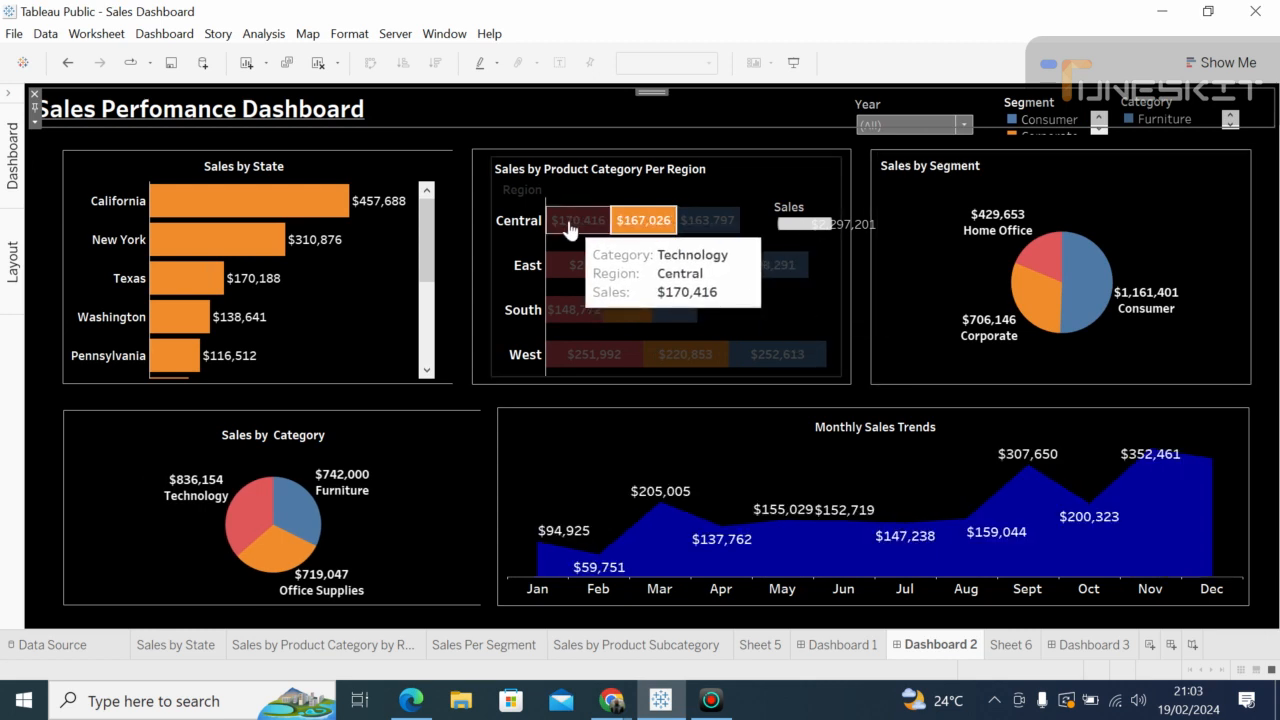
click(569, 221)
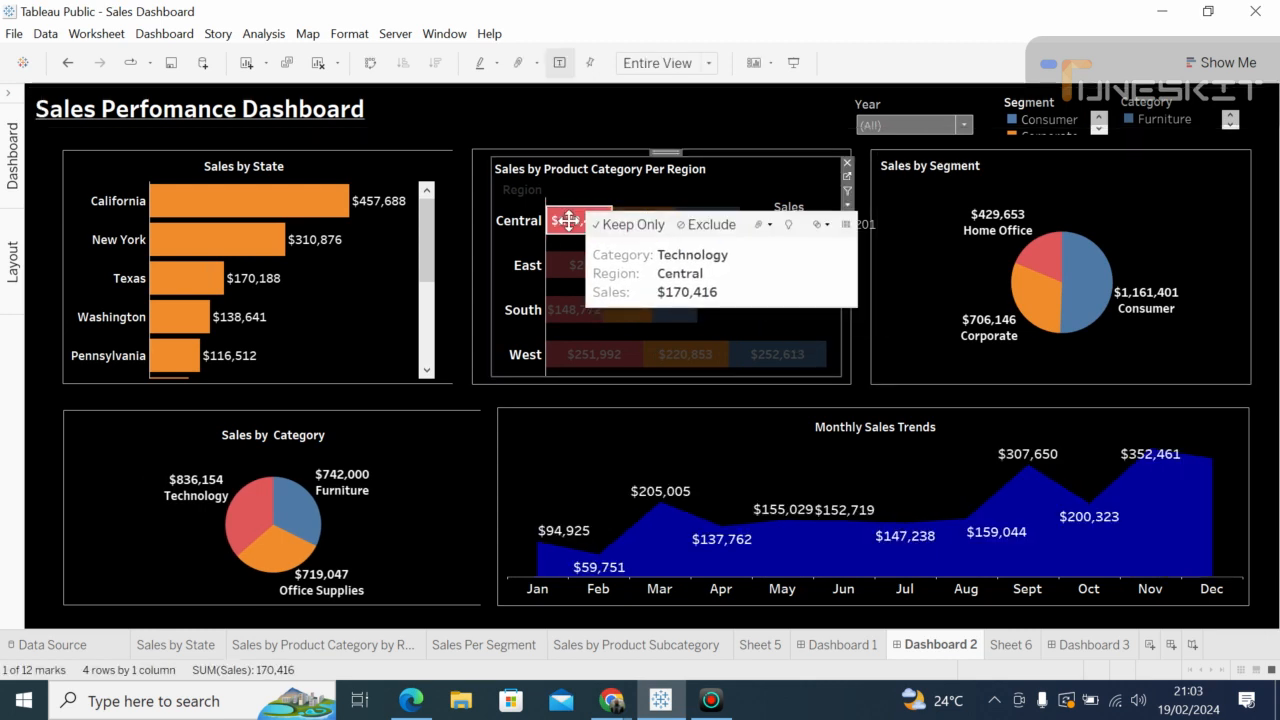
click(566, 268)
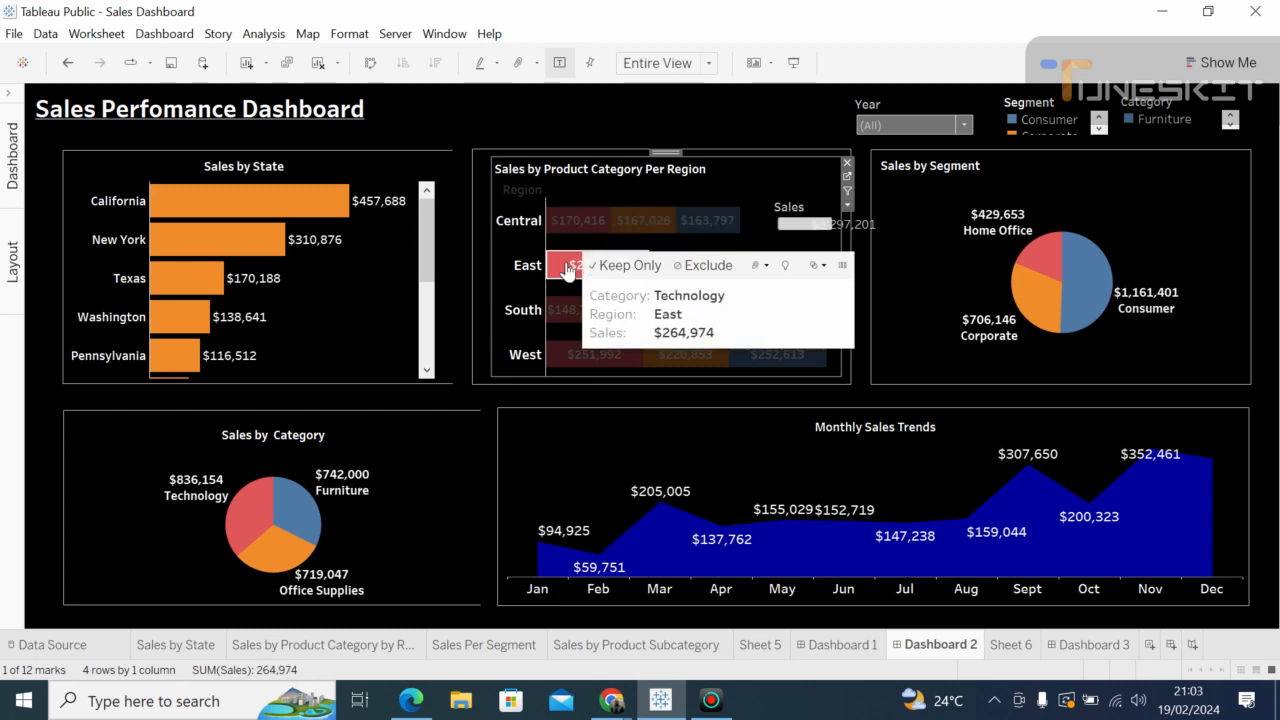
click(566, 268)
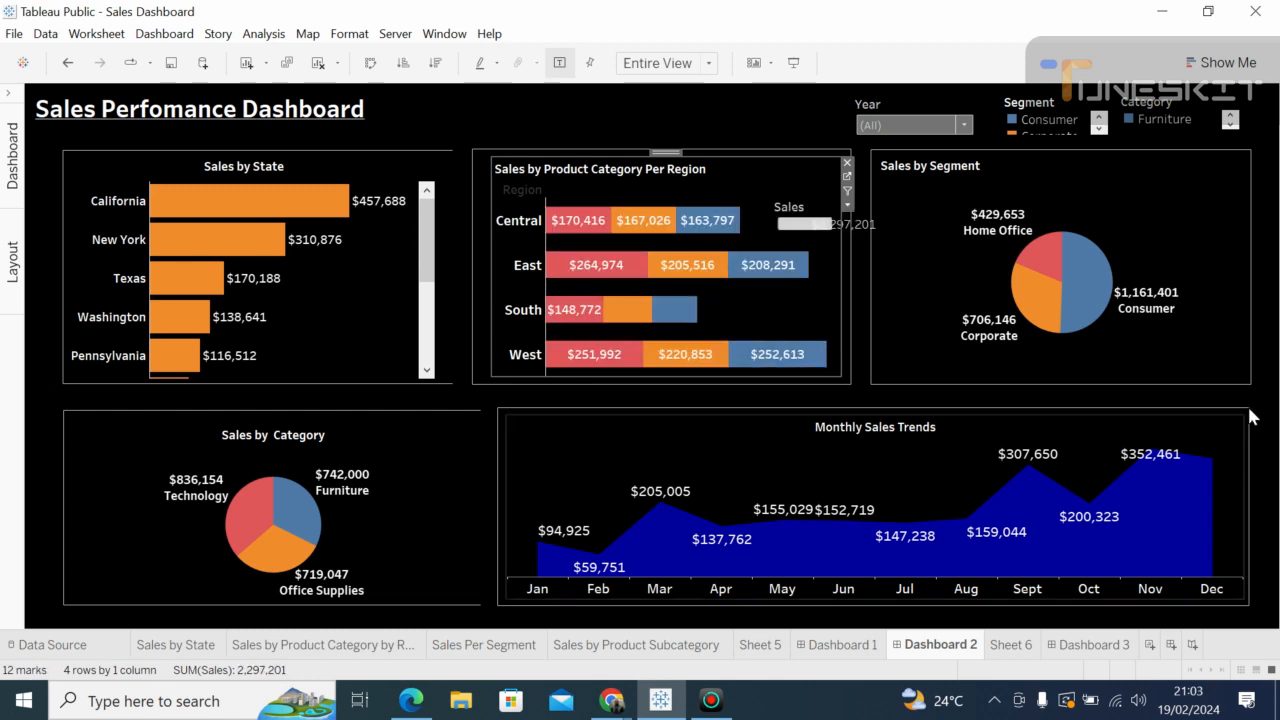
click(822, 225)
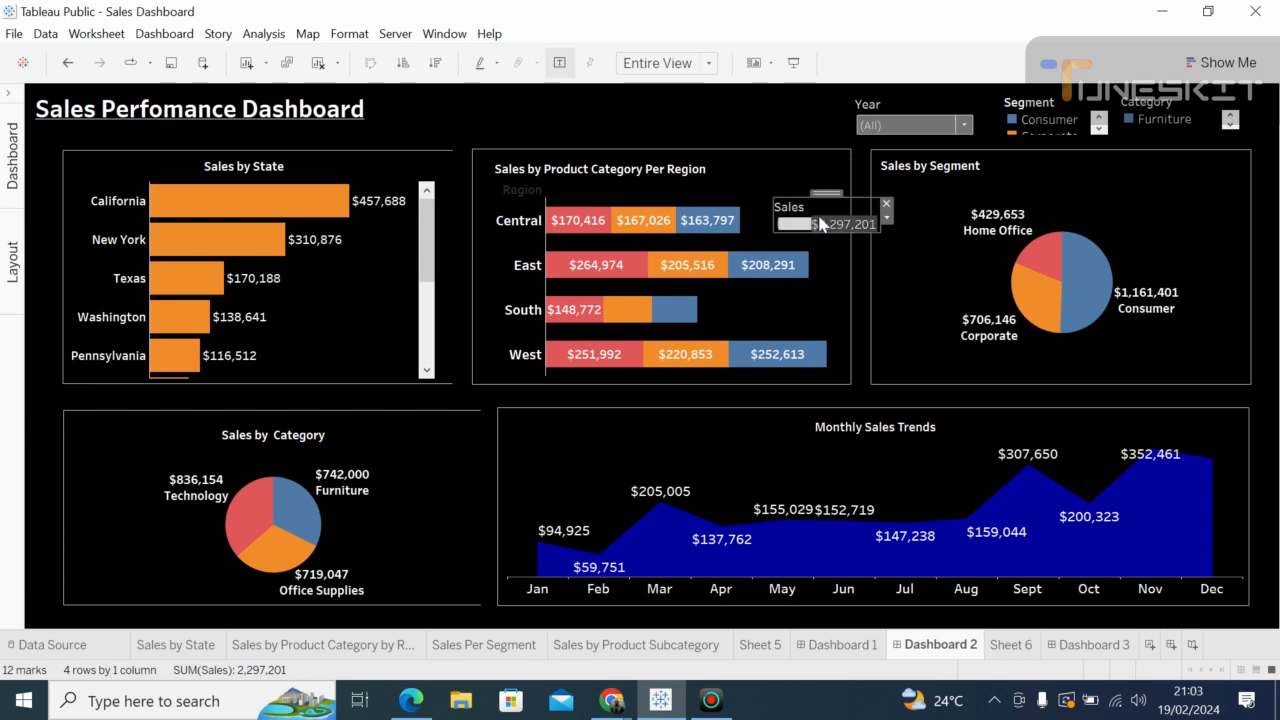
click(886, 204)
Step: Move the Year filter away from the Segment legend towards the title, above the product category chart
click(87, 96)
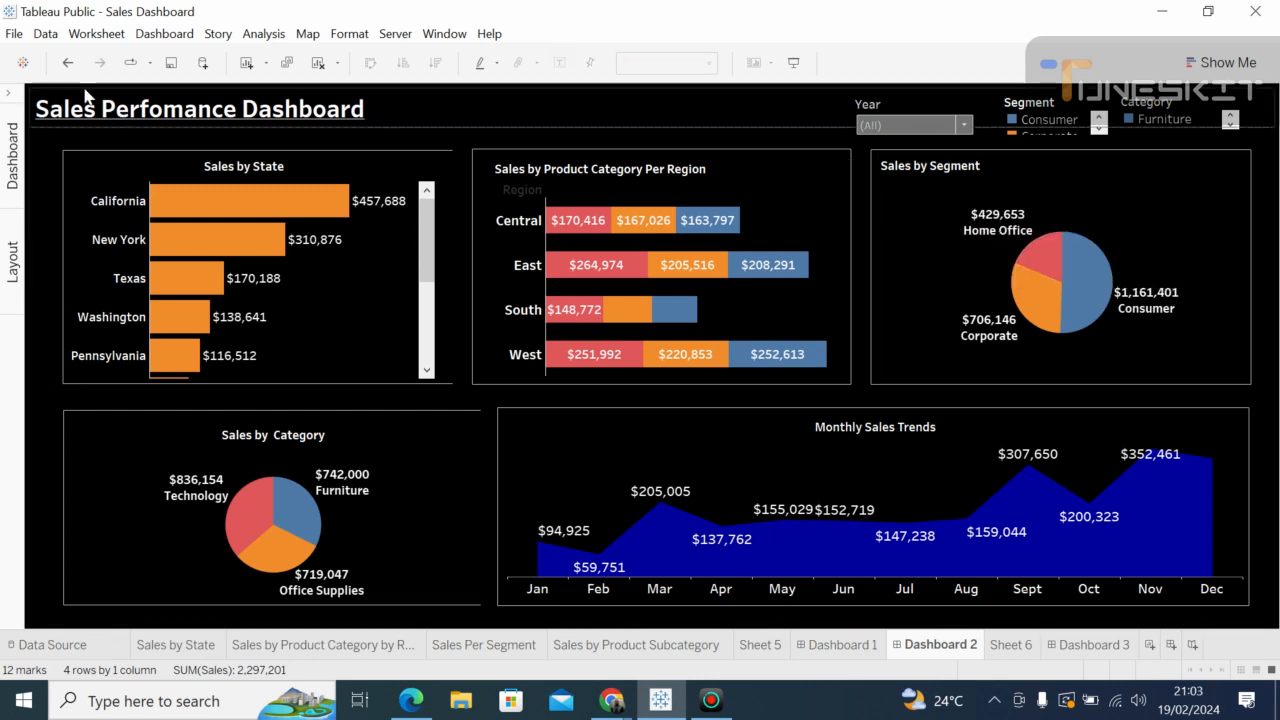
click(54, 116)
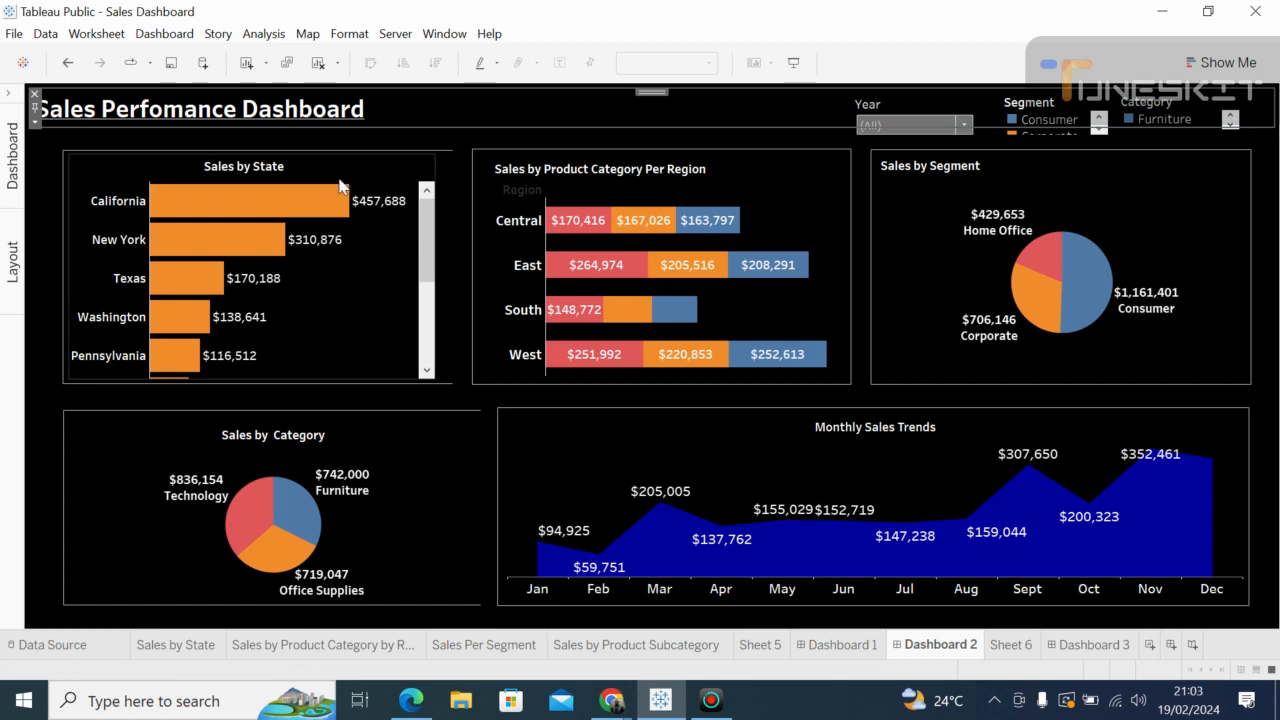
click(1270, 191)
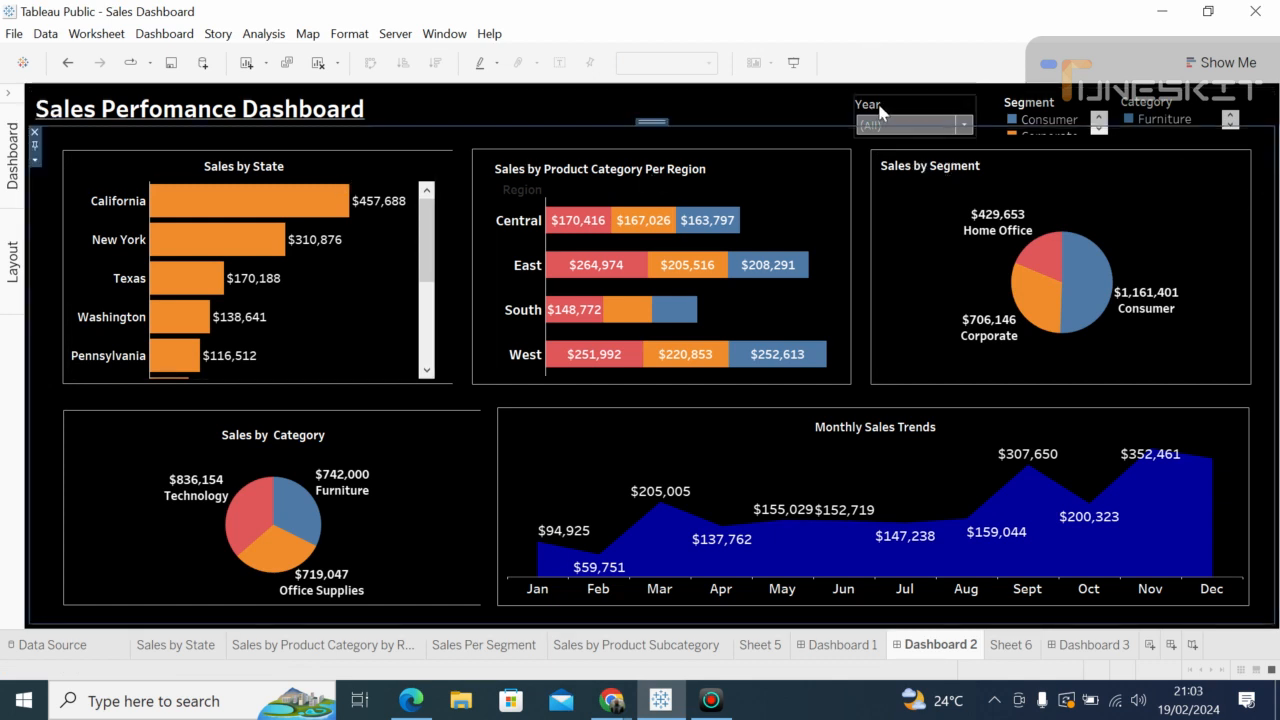
click(882, 106)
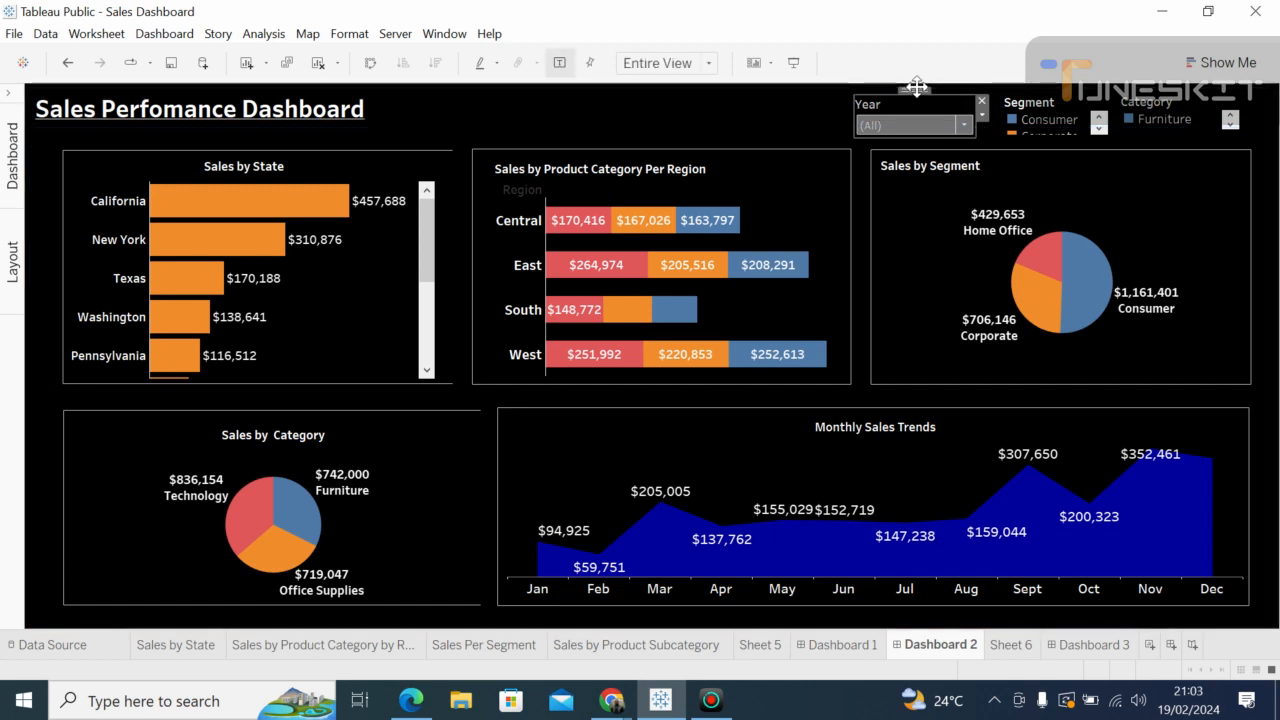
drag(892, 90, 737, 94)
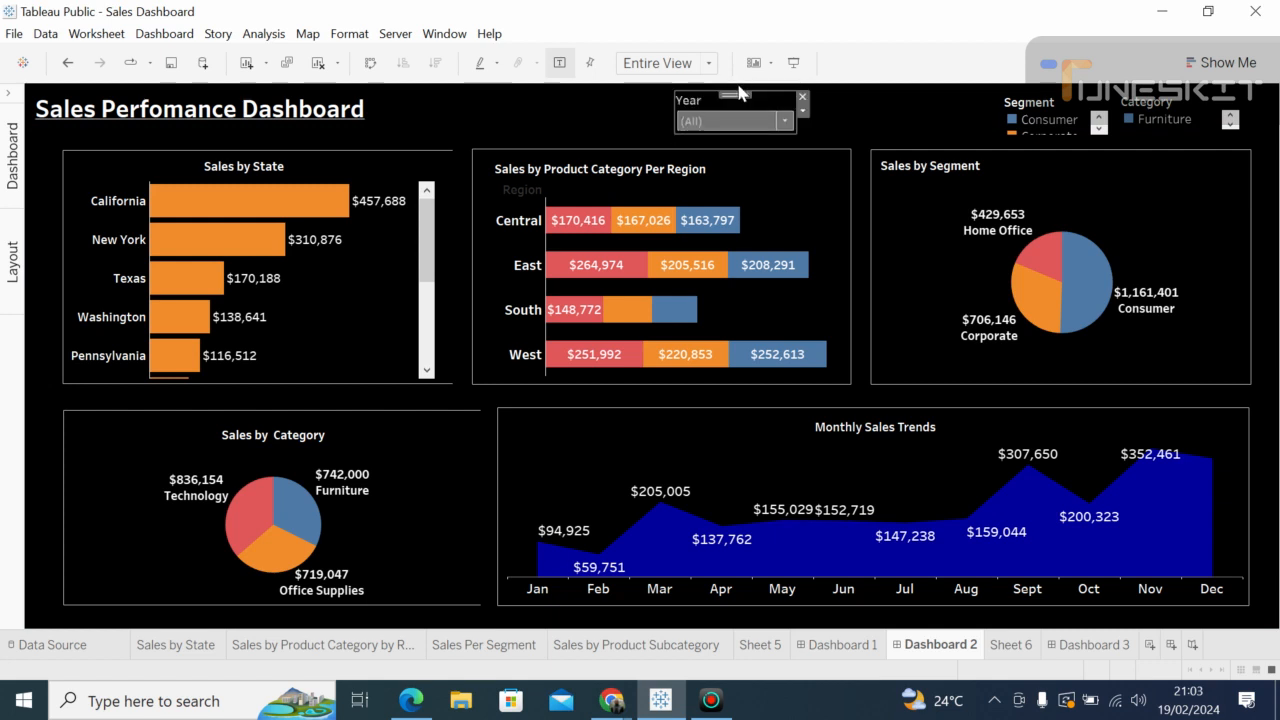
Step: Arrange the Segment legend's items in a single row and widen its frame towards the Year filter to fit all three segments
click(1045, 104)
right_click(1045, 104)
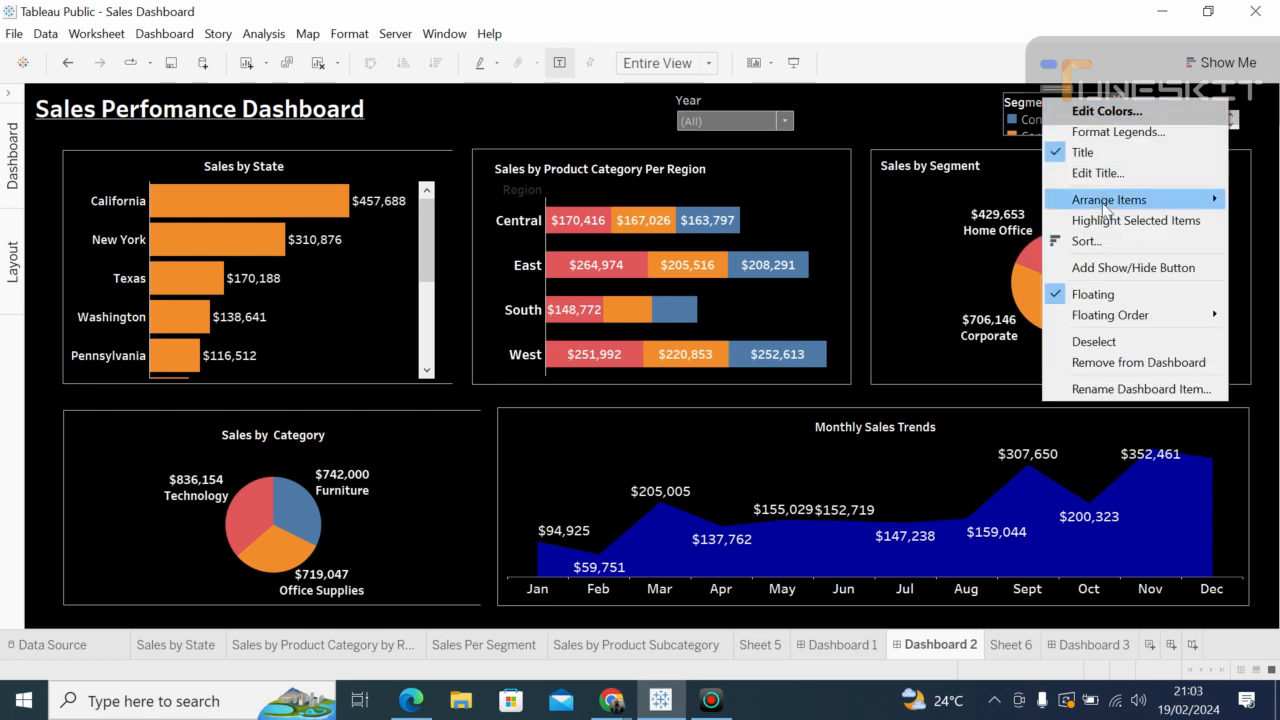
mouse_move(1106, 205)
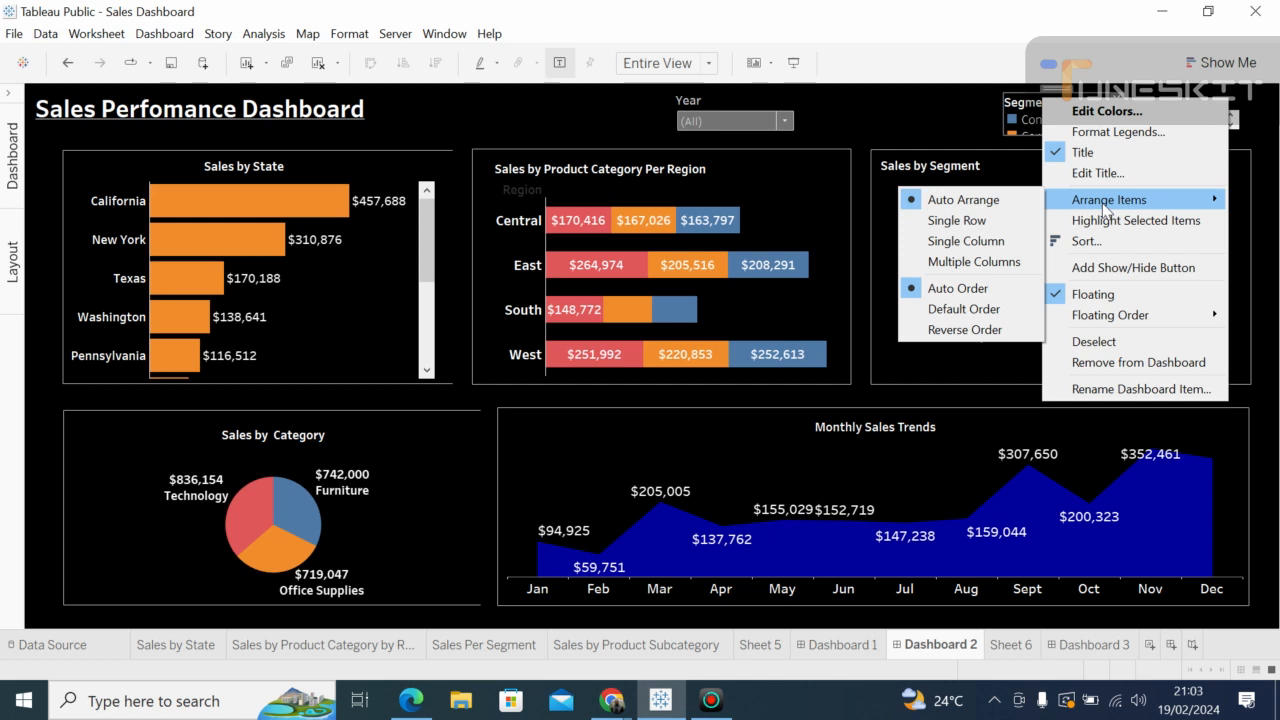
click(975, 222)
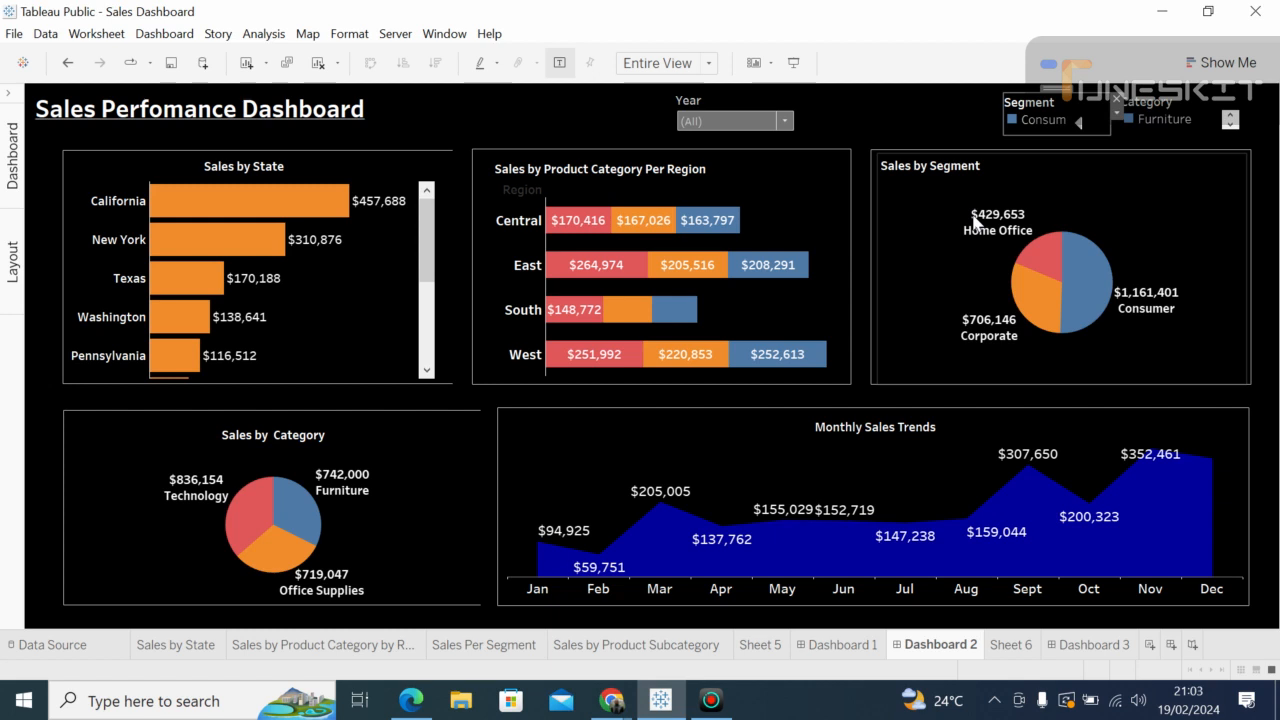
drag(992, 118, 838, 108)
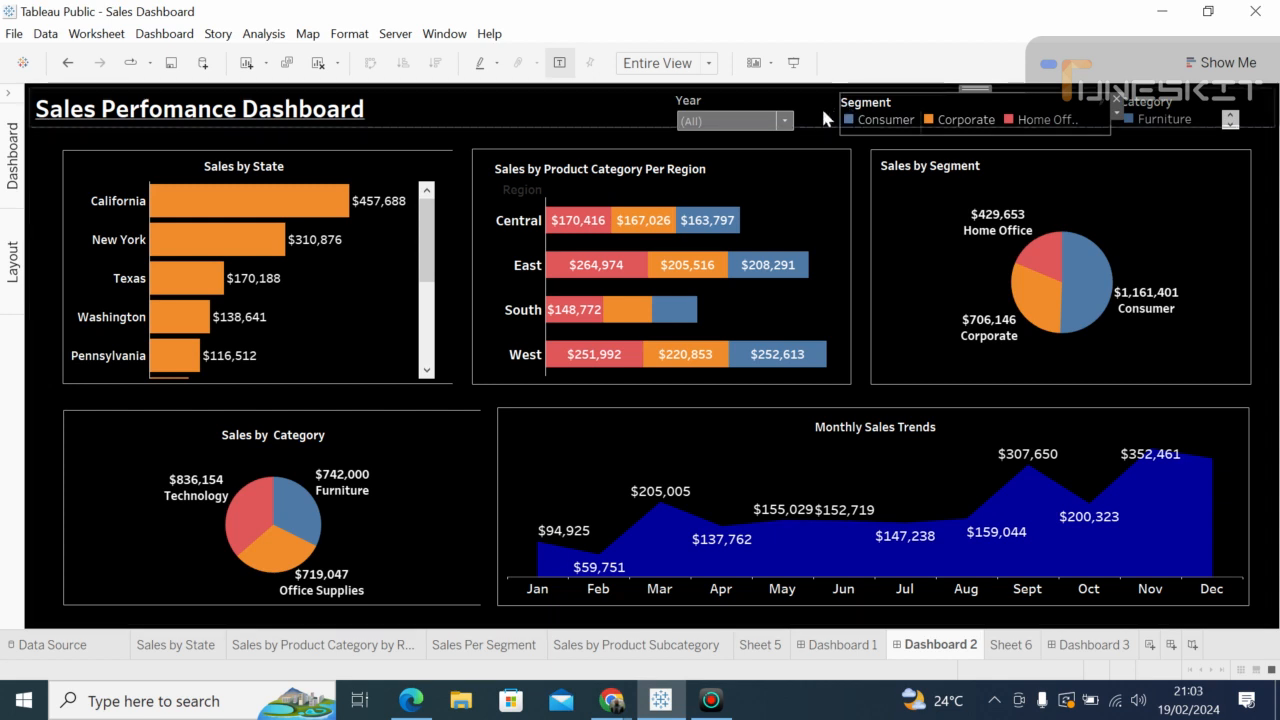
click(821, 105)
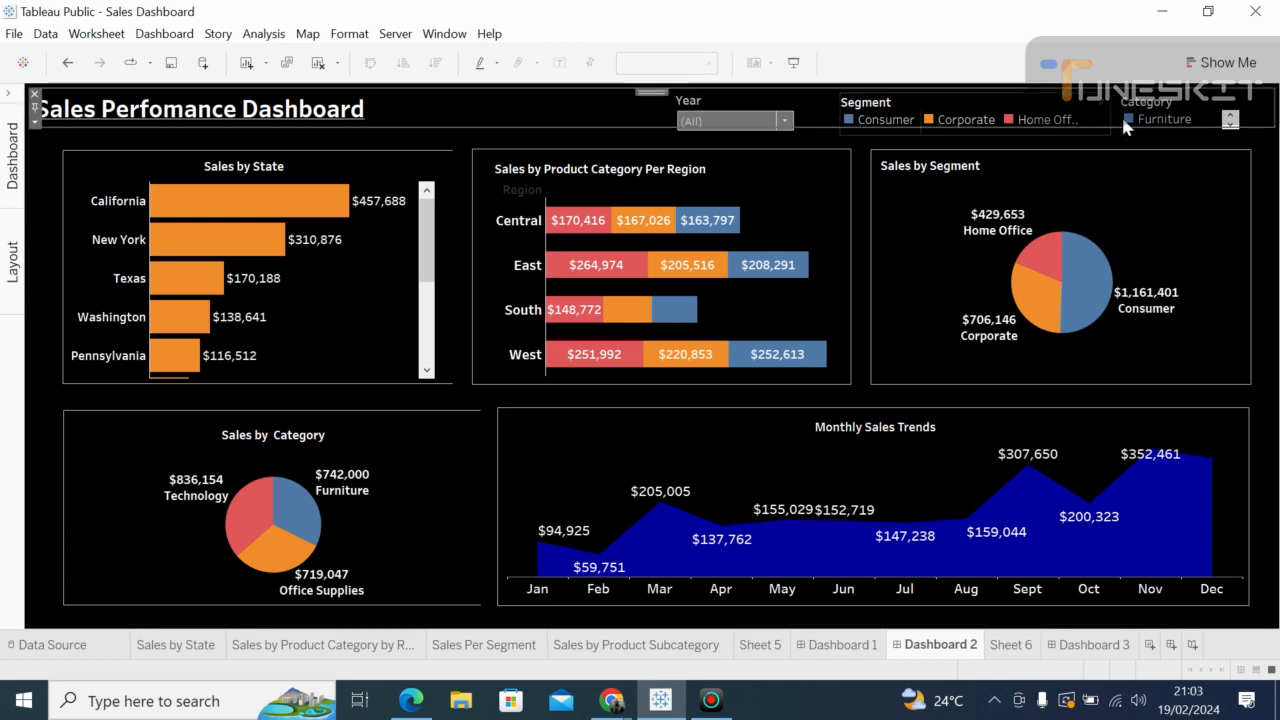
Step: Move the Year filter closer to the title and the Segment legend beside it, leaving space before the Category legend
click(1166, 119)
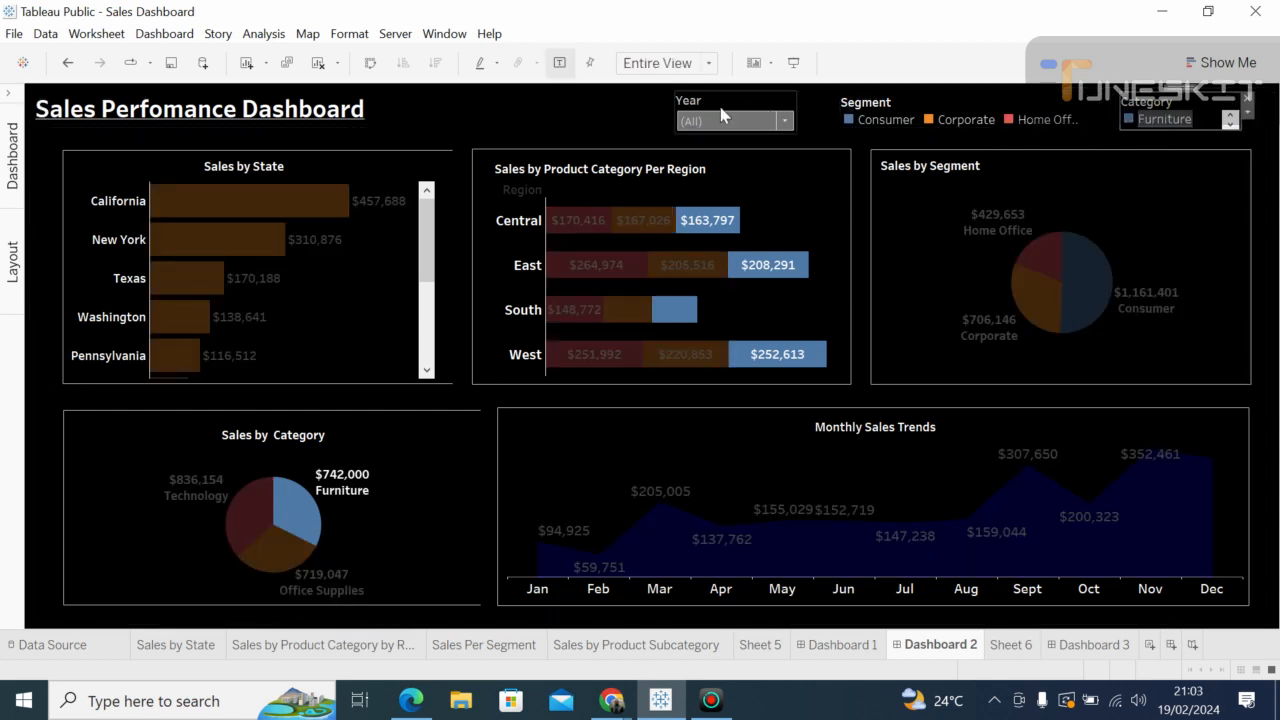
click(717, 105)
drag(731, 94, 660, 98)
click(903, 97)
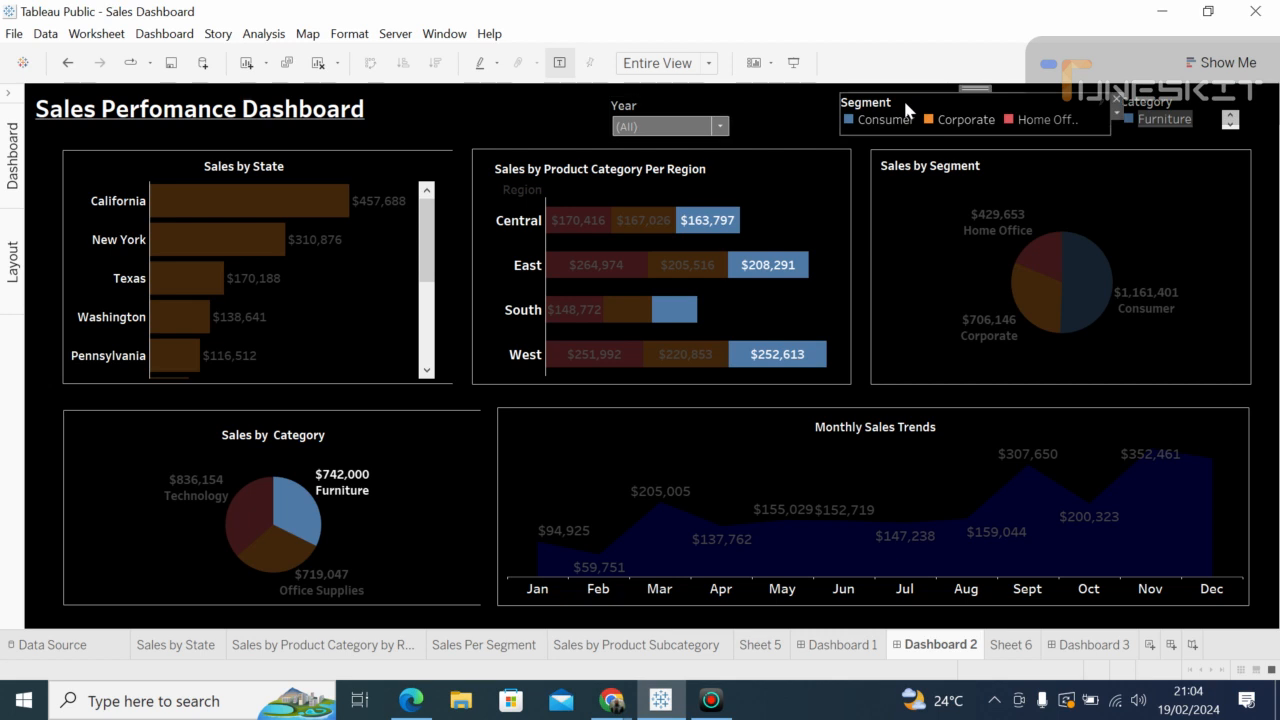
drag(974, 94, 880, 95)
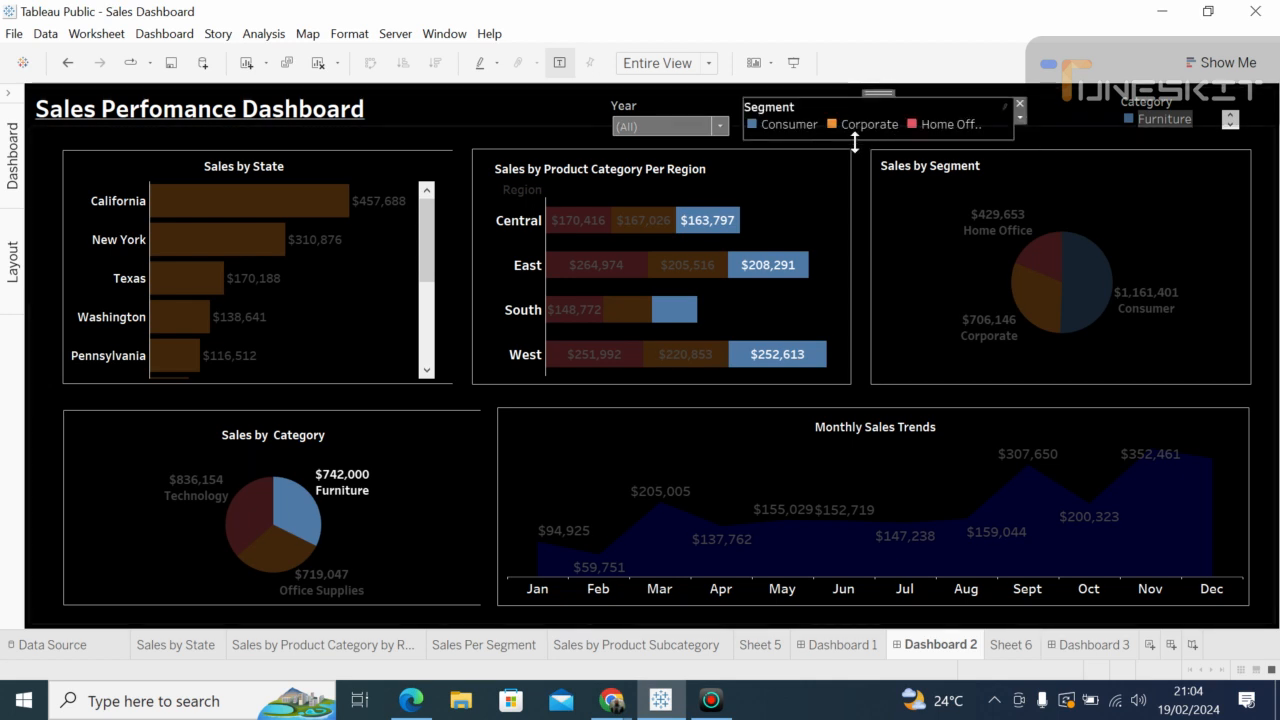
drag(849, 139, 848, 139)
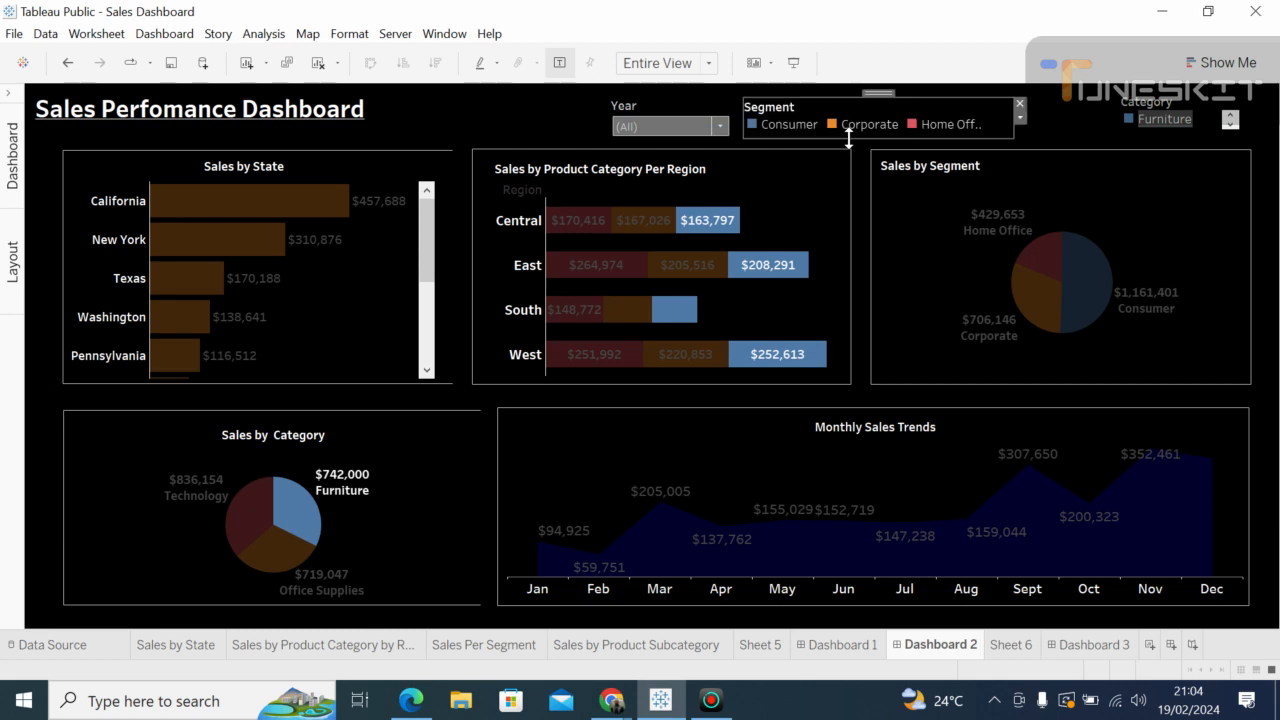
Step: Move the Category legend closer to the Segment legend and arrange its items in a single row
click(1163, 117)
drag(1188, 84, 1104, 120)
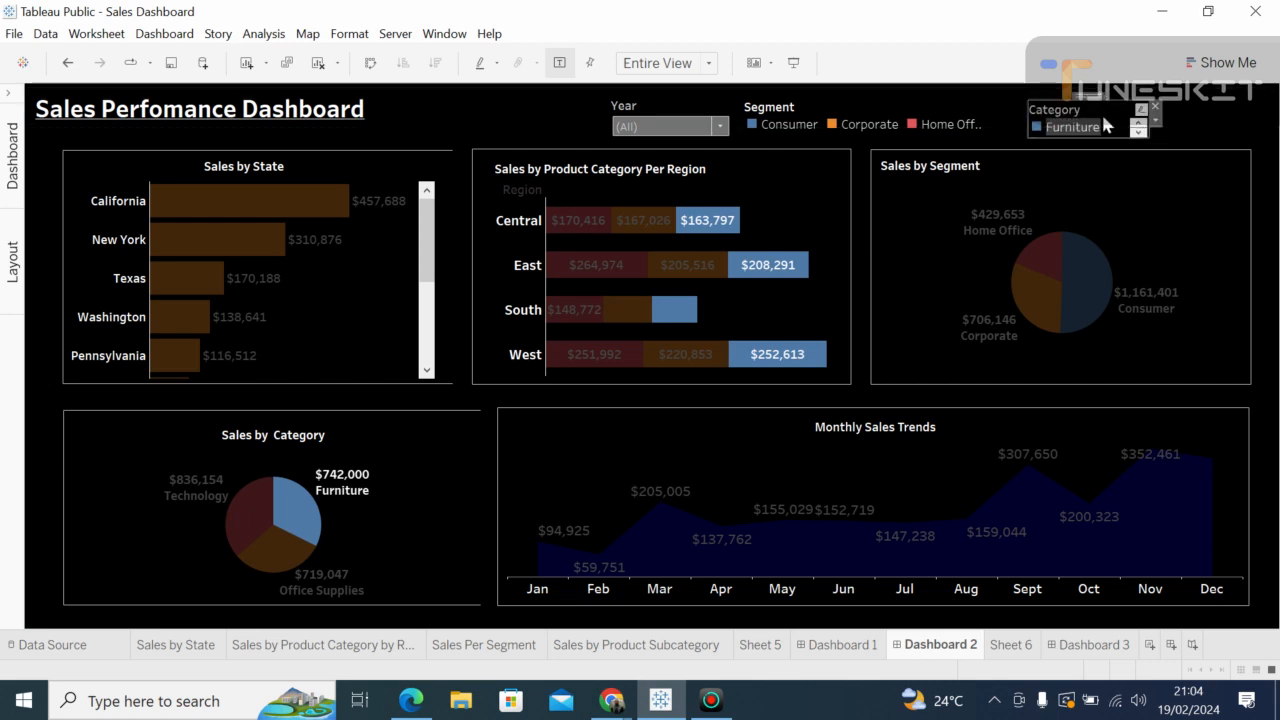
right_click(1104, 122)
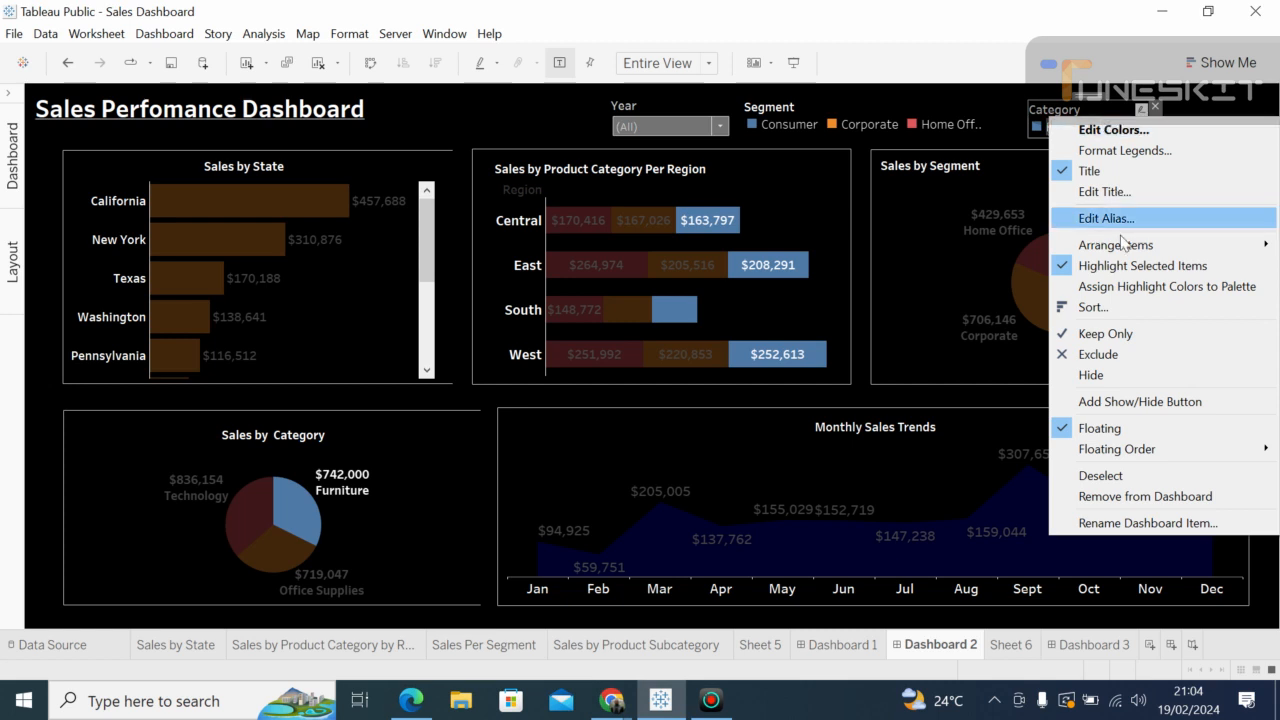
mouse_move(1120, 248)
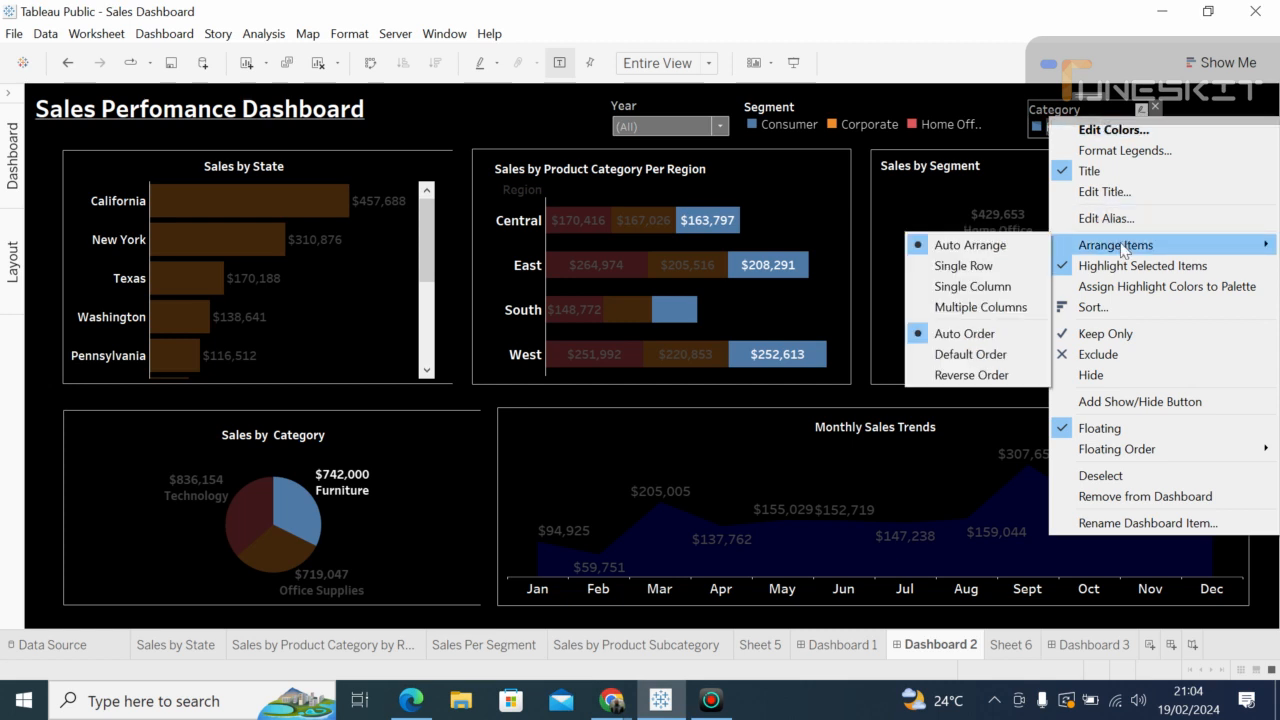
click(965, 267)
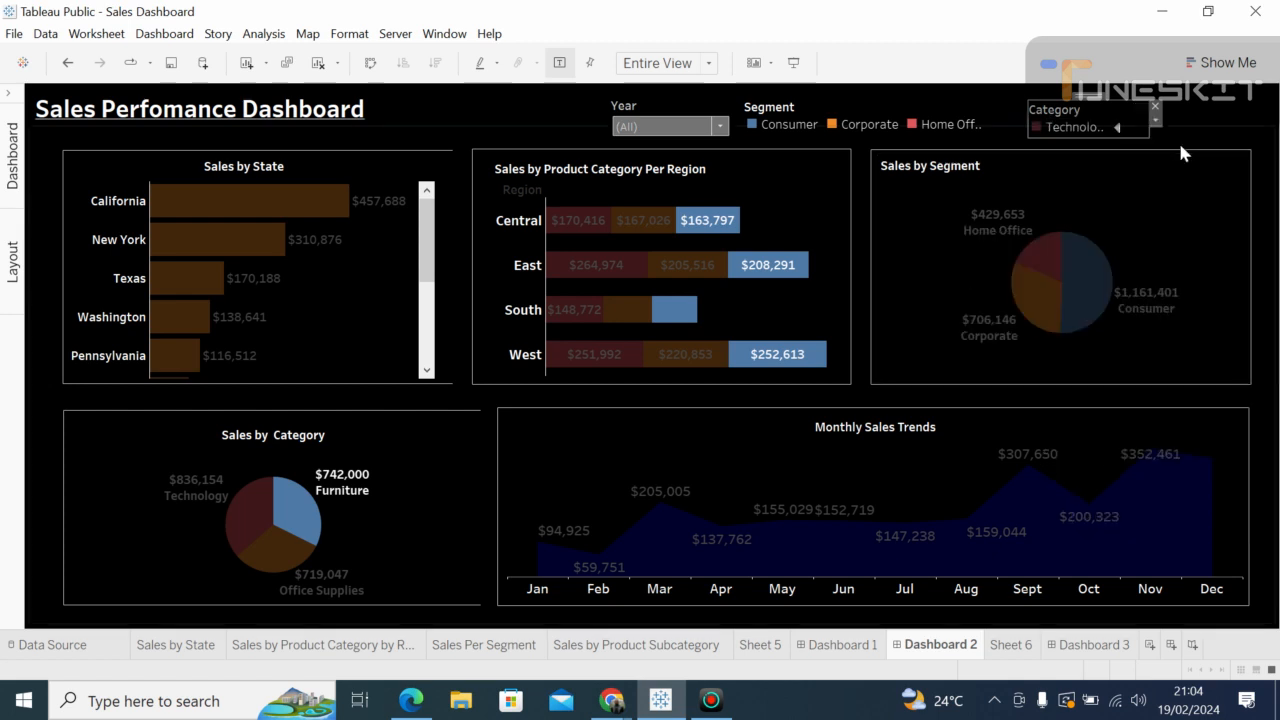
Step: Widen the Category legend's frame on both sides to fit Technology, Office Supplies and Furniture in its row
drag(1022, 112, 996, 120)
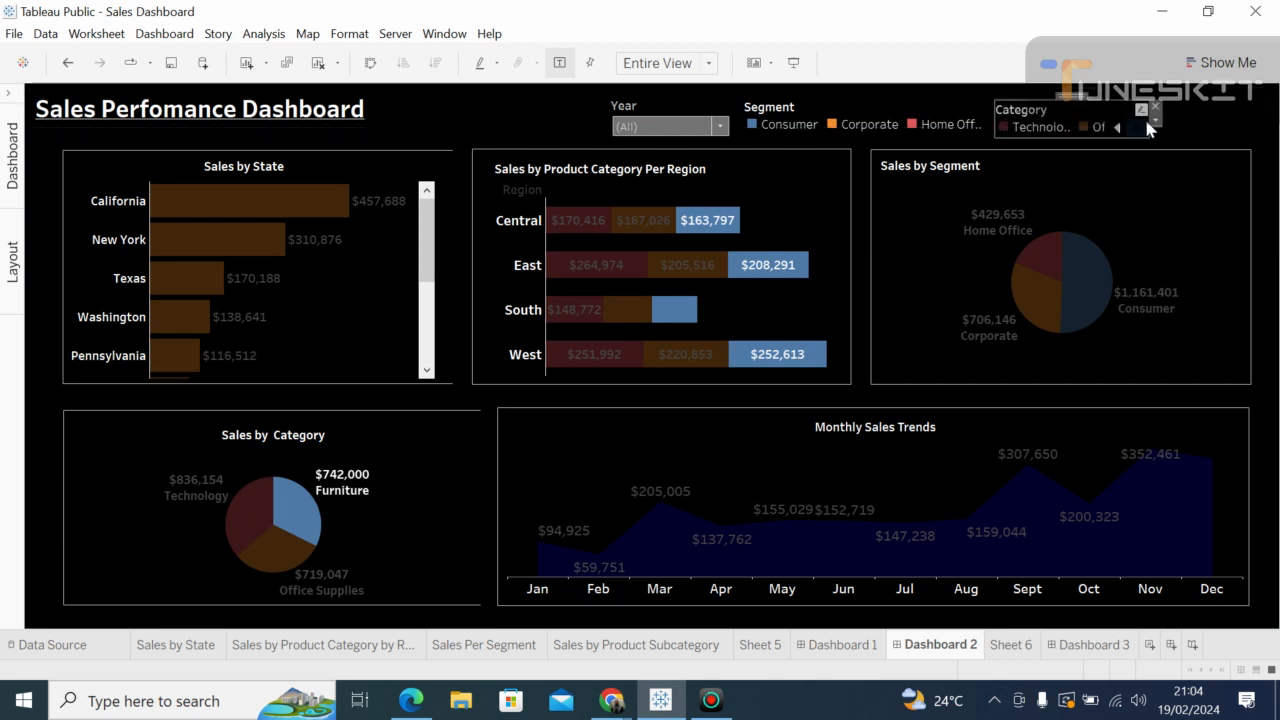
drag(1148, 121, 1243, 137)
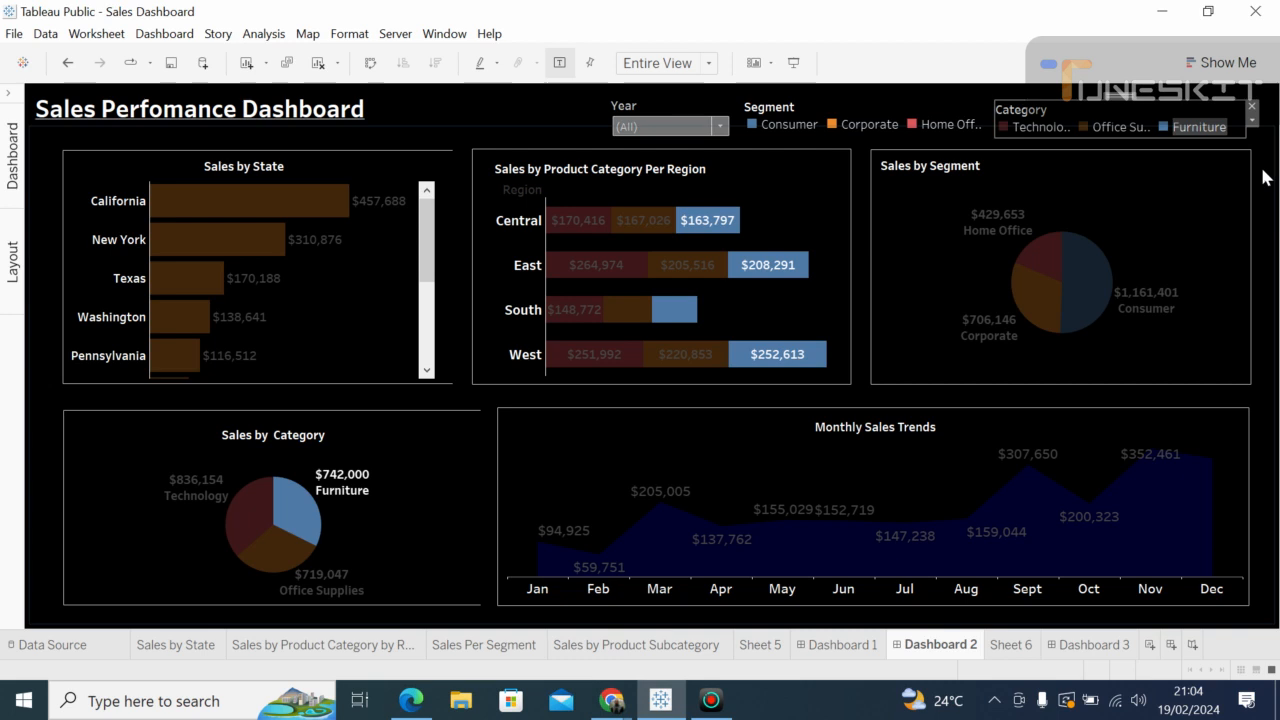
click(1264, 173)
Step: Hide the titles of the Category and Segment legends
click(1025, 112)
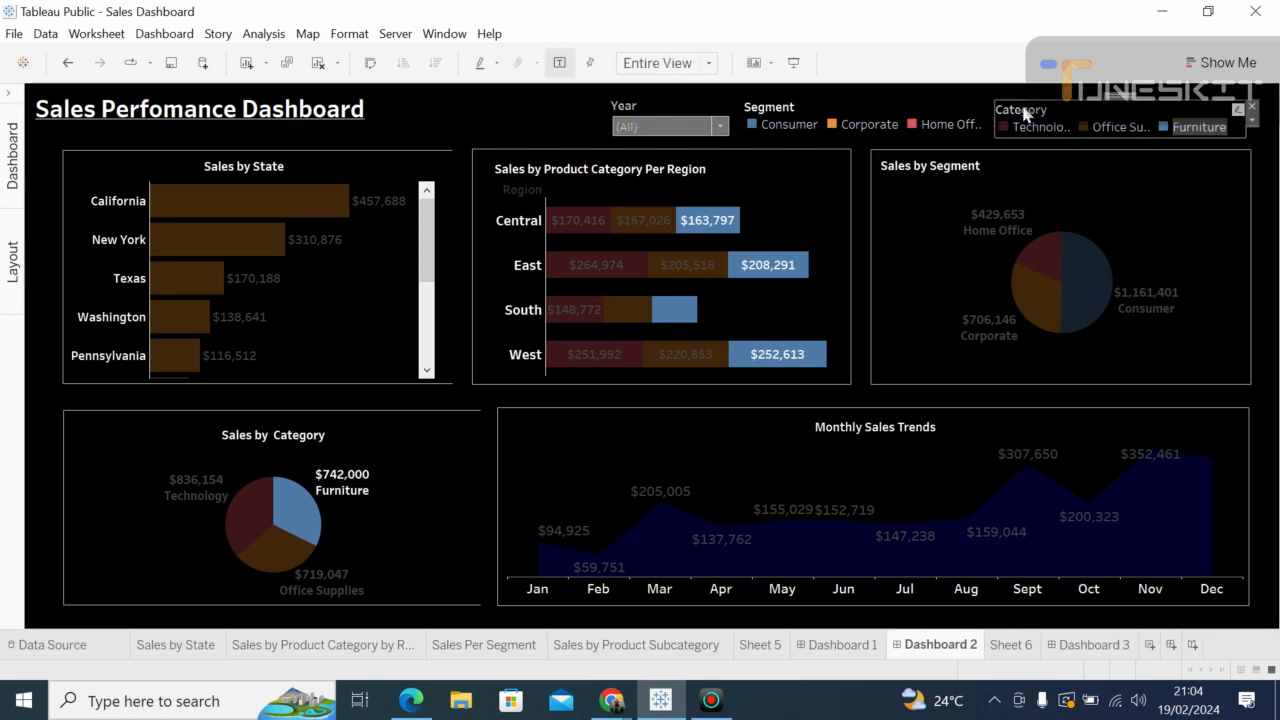
right_click(1025, 113)
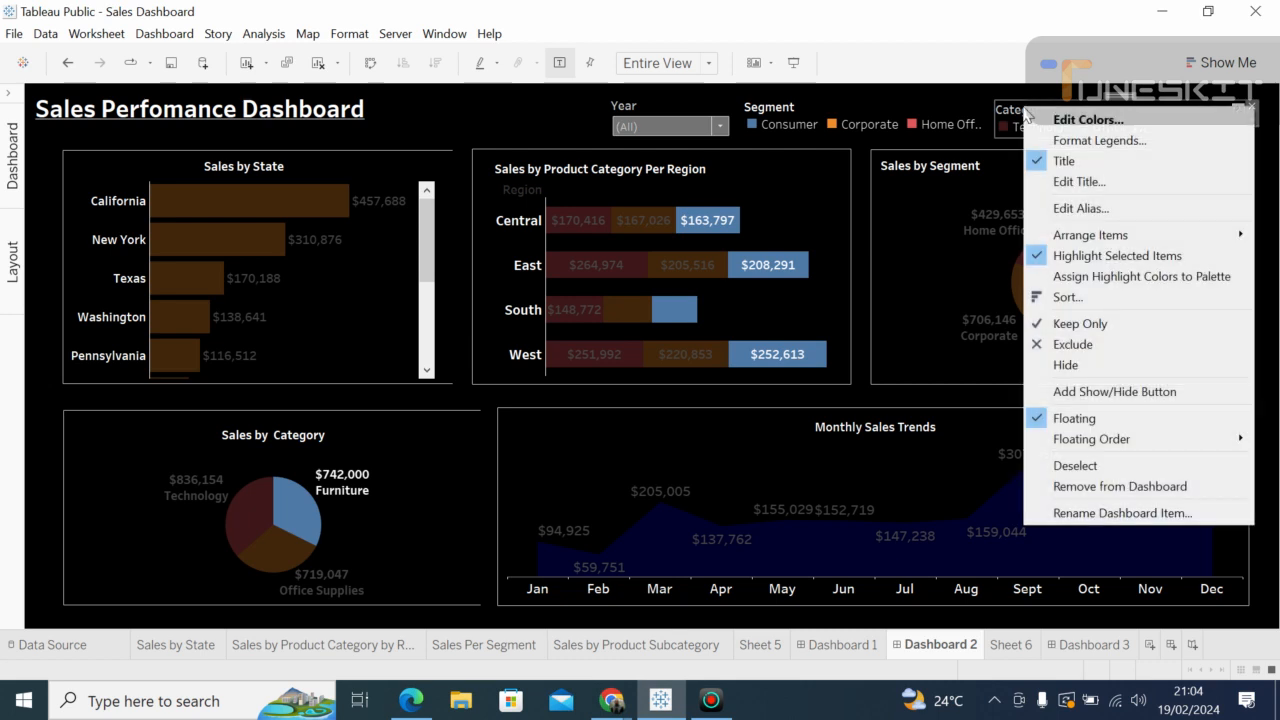
click(1040, 162)
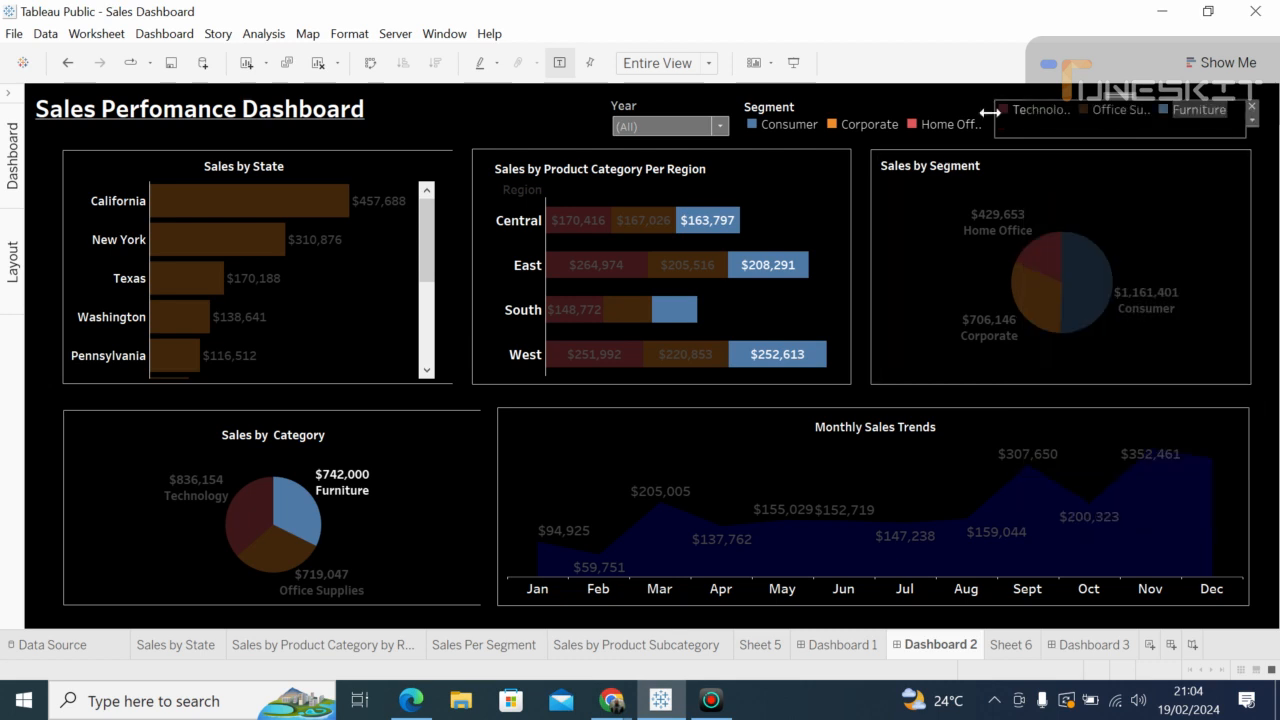
click(897, 117)
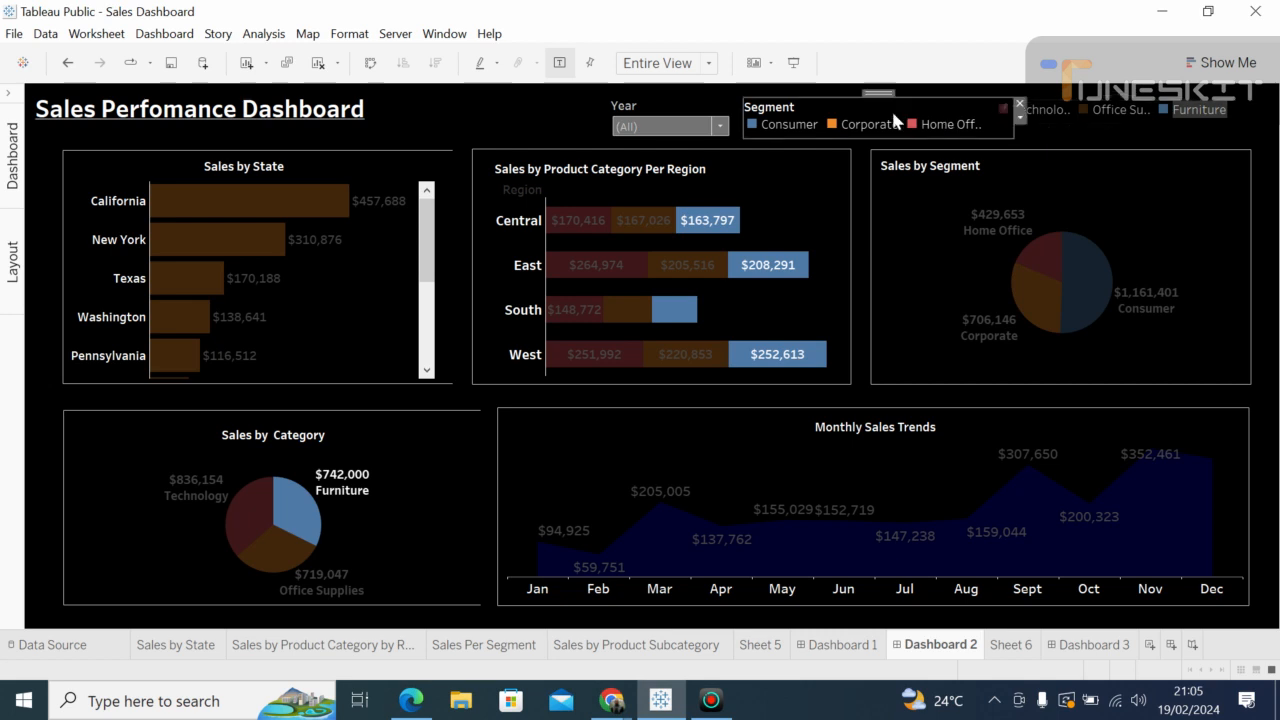
right_click(841, 116)
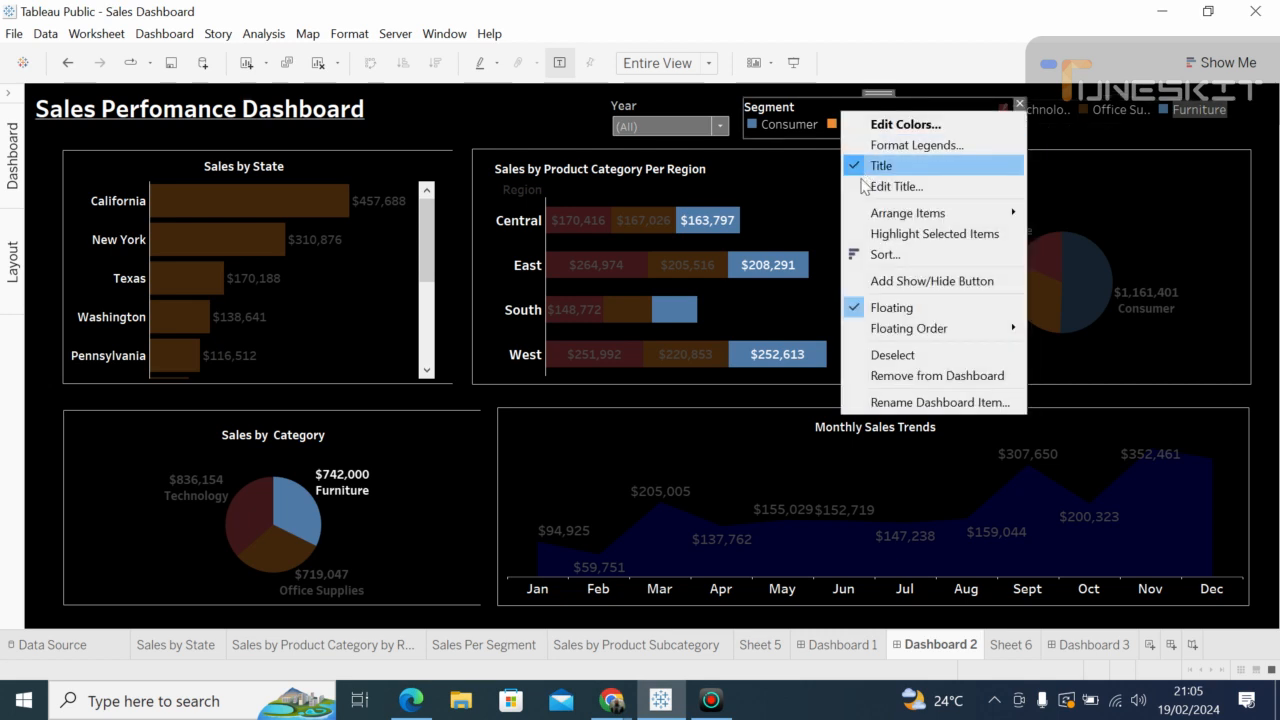
click(855, 166)
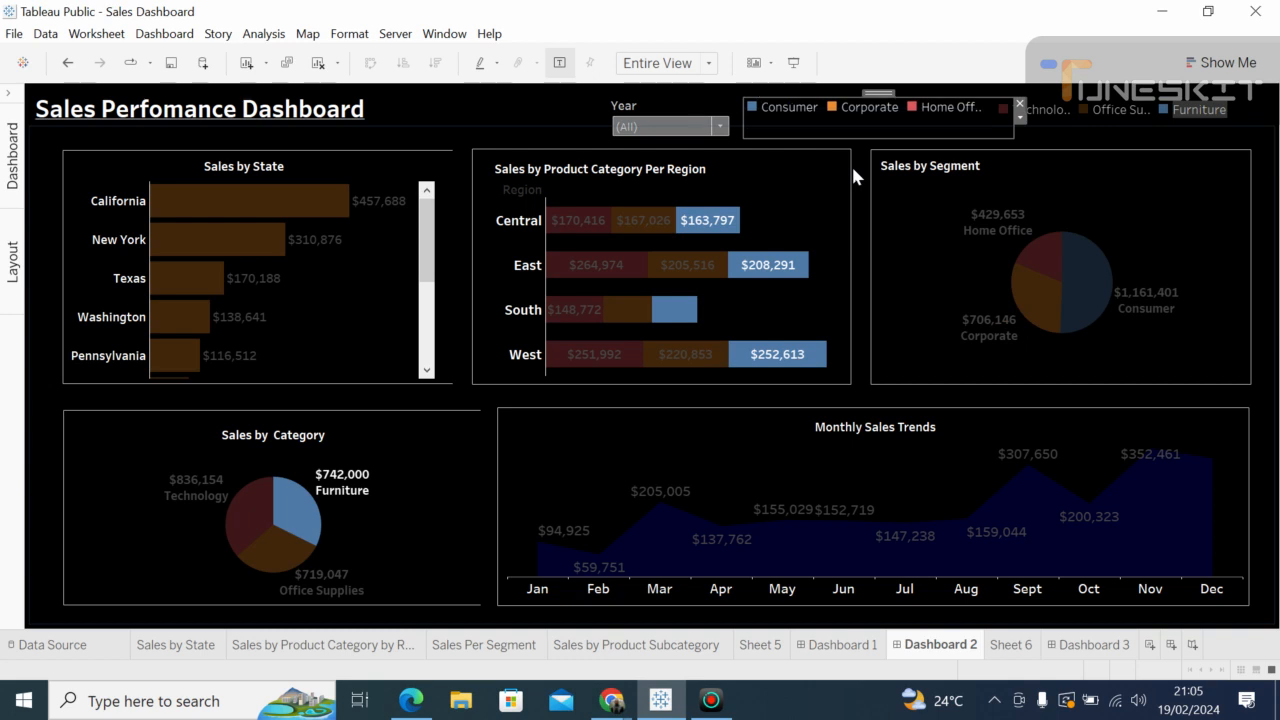
Step: View the list of years offered by the Year filter
click(659, 113)
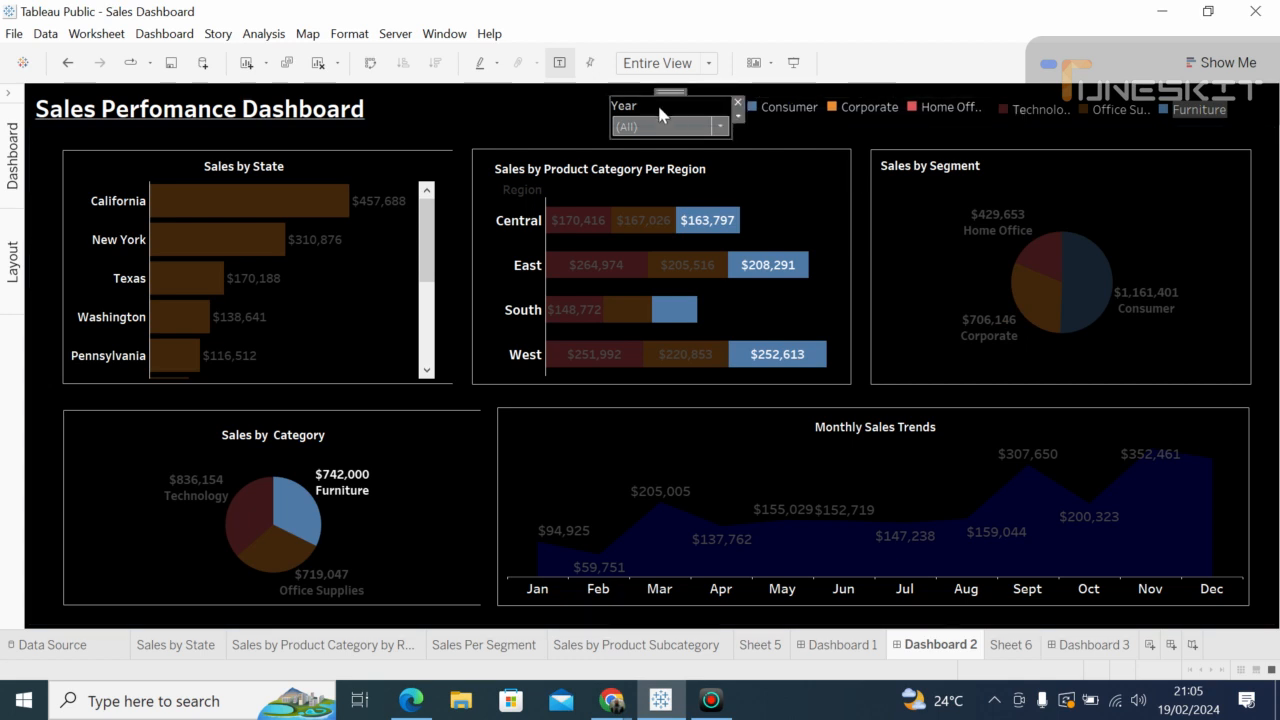
click(642, 127)
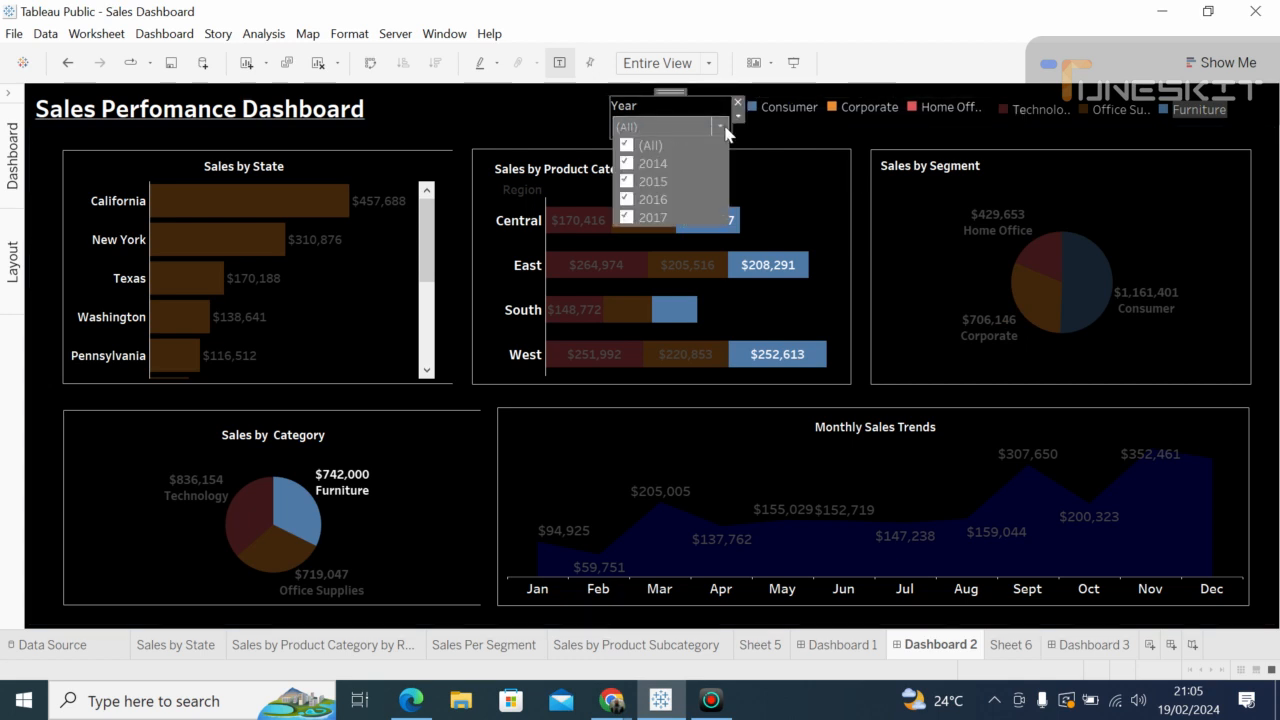
click(773, 116)
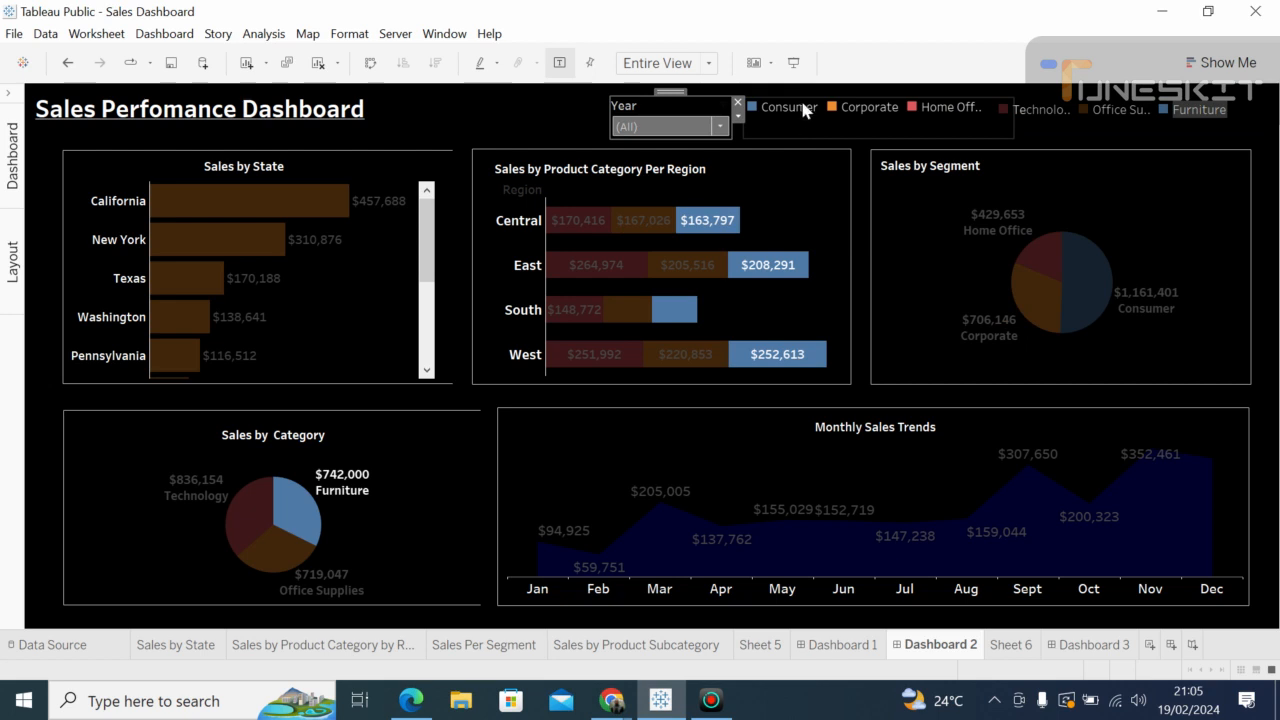
Step: Select Consumer in the Segment legend to clear the Furniture highlight across the dashboard's charts
click(803, 108)
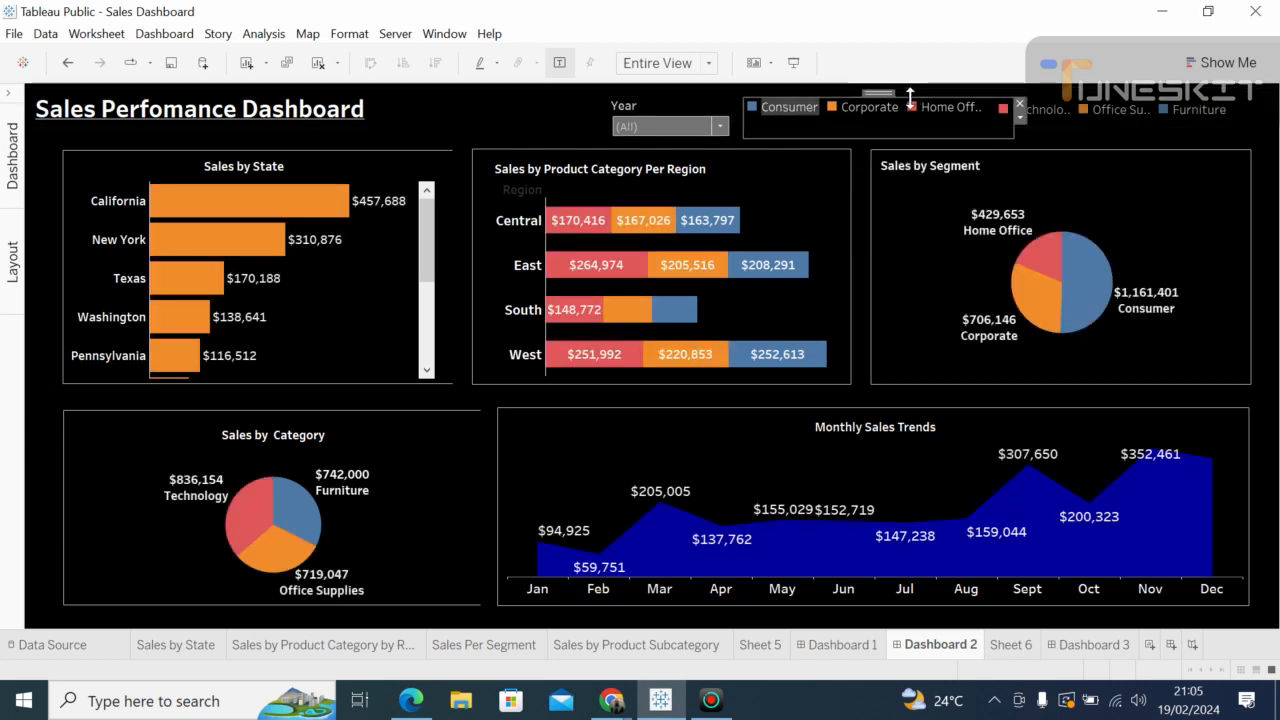
click(1275, 194)
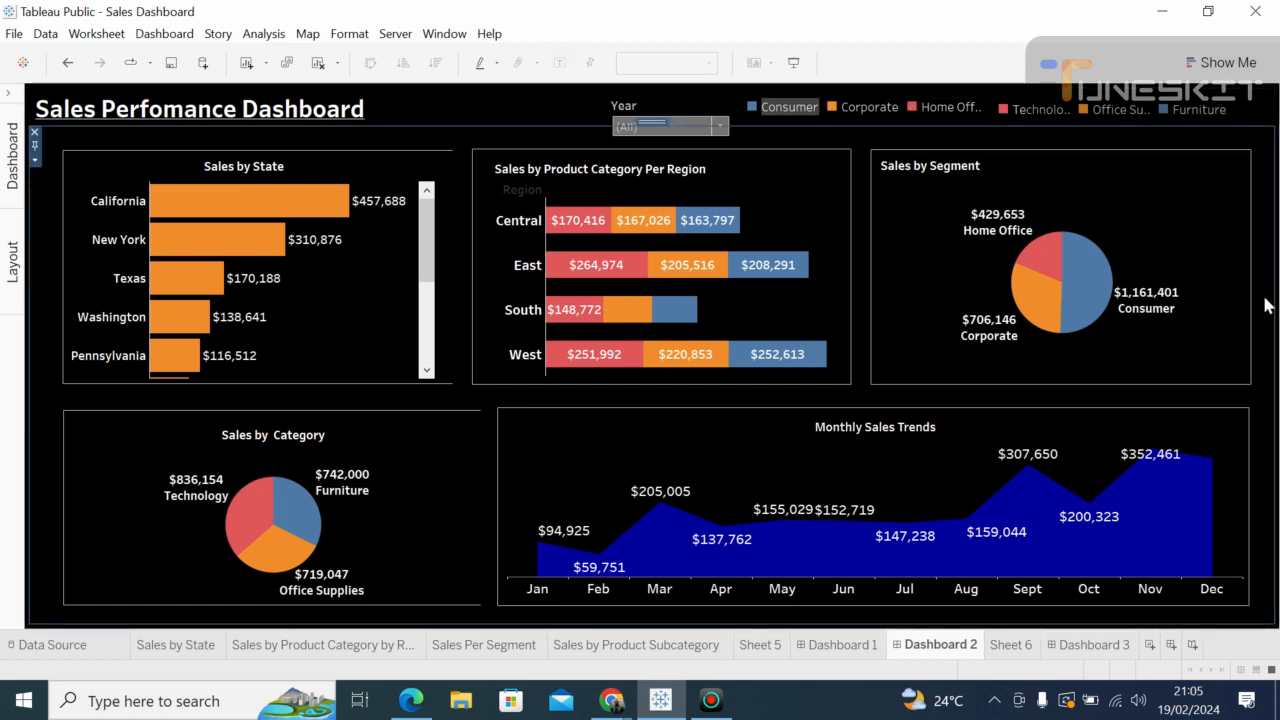
click(494, 109)
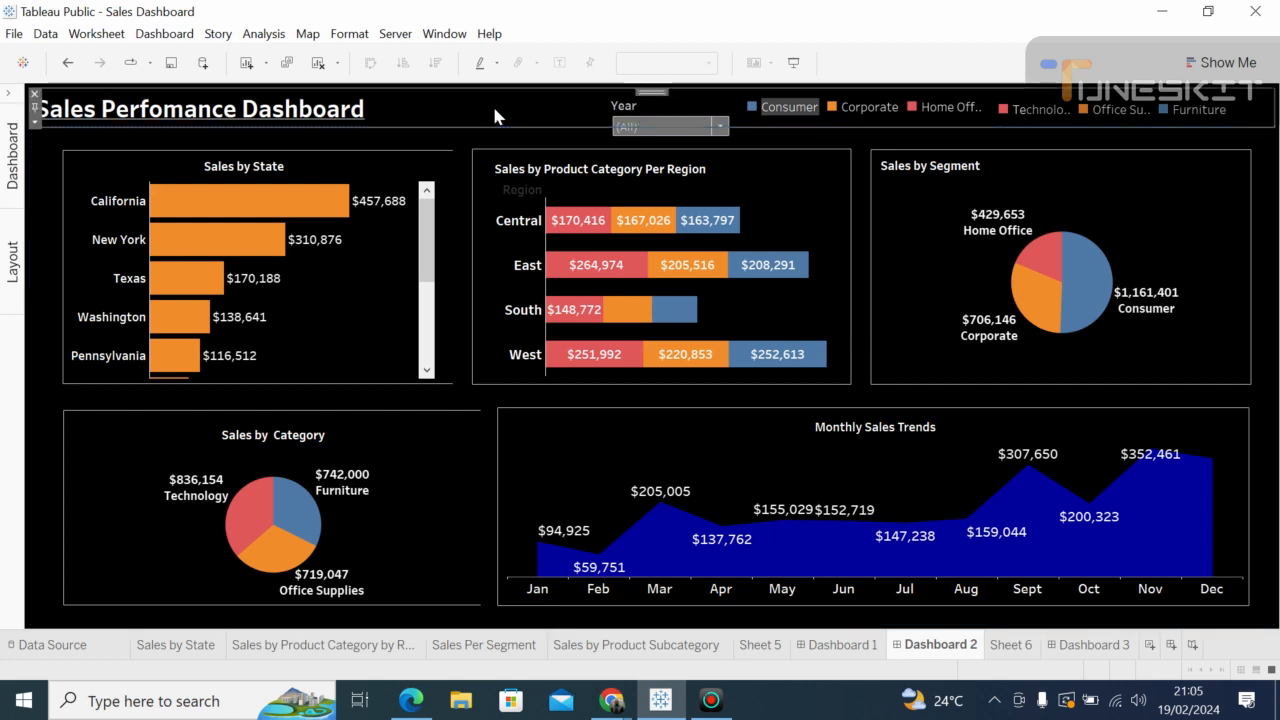
click(1264, 386)
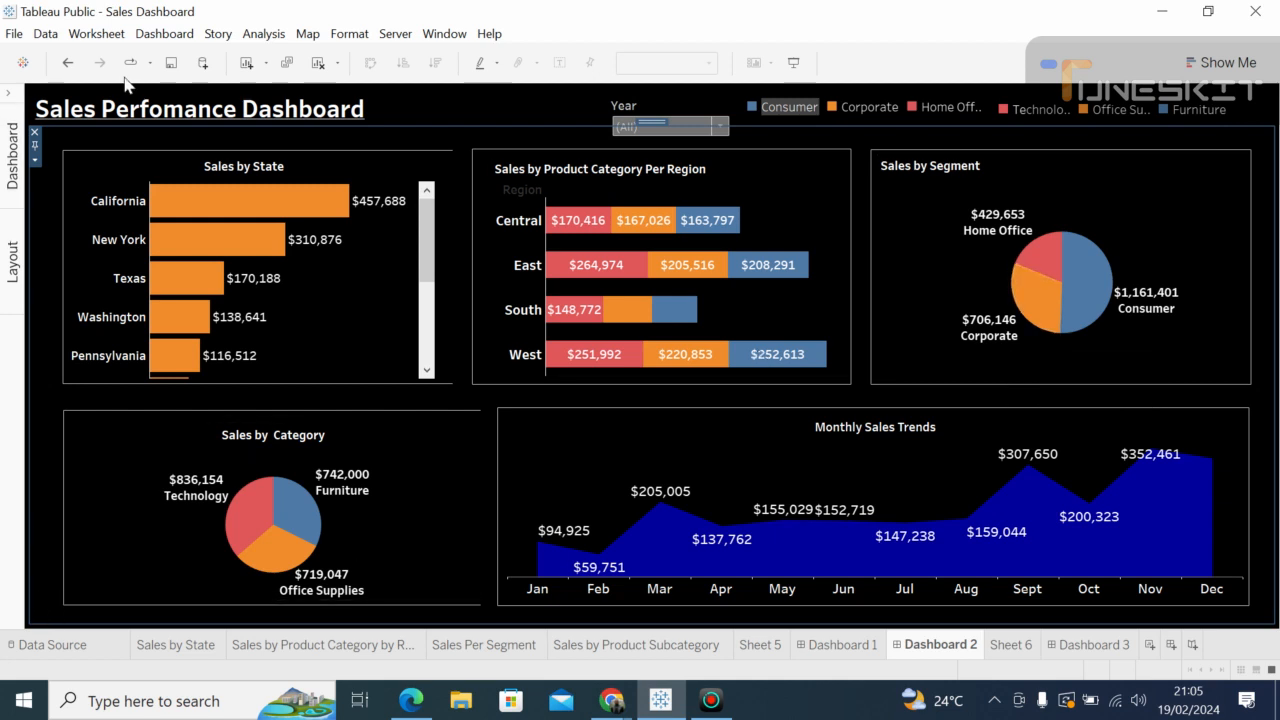
Step: Format the dashboard title with a white border of medium thickness, then close the formatting options and collapse the side pane
click(350, 36)
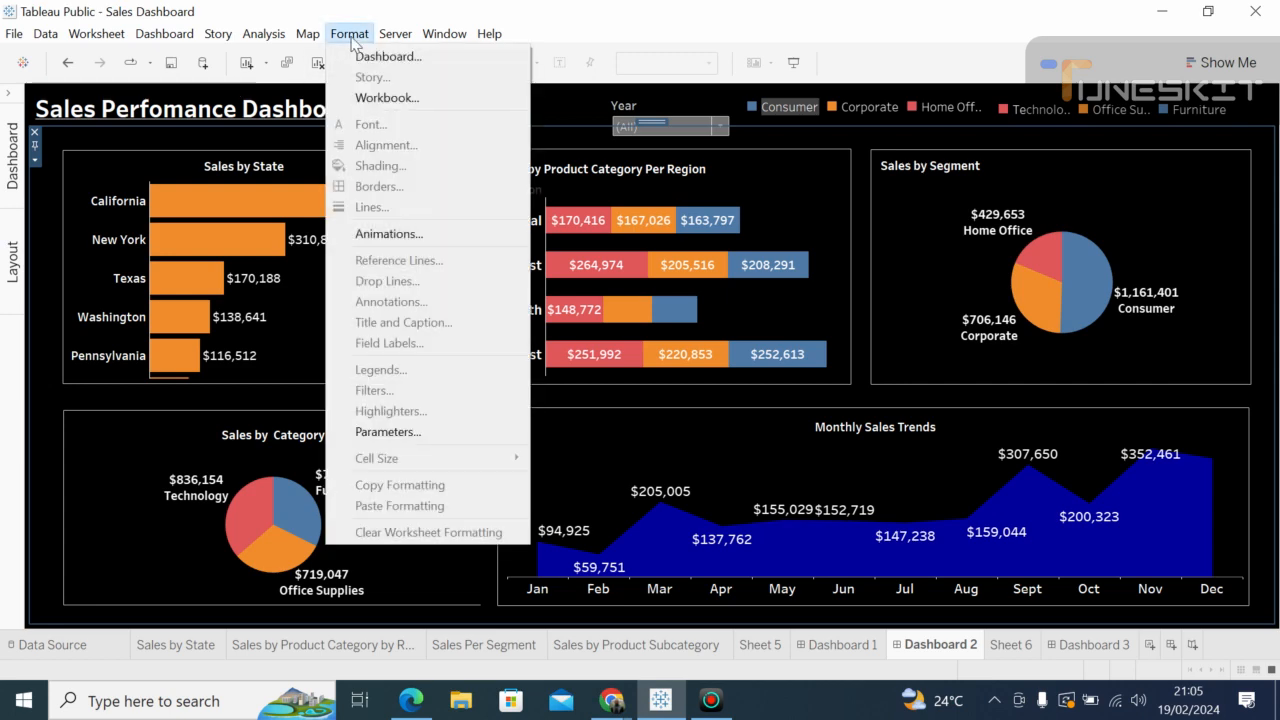
click(363, 56)
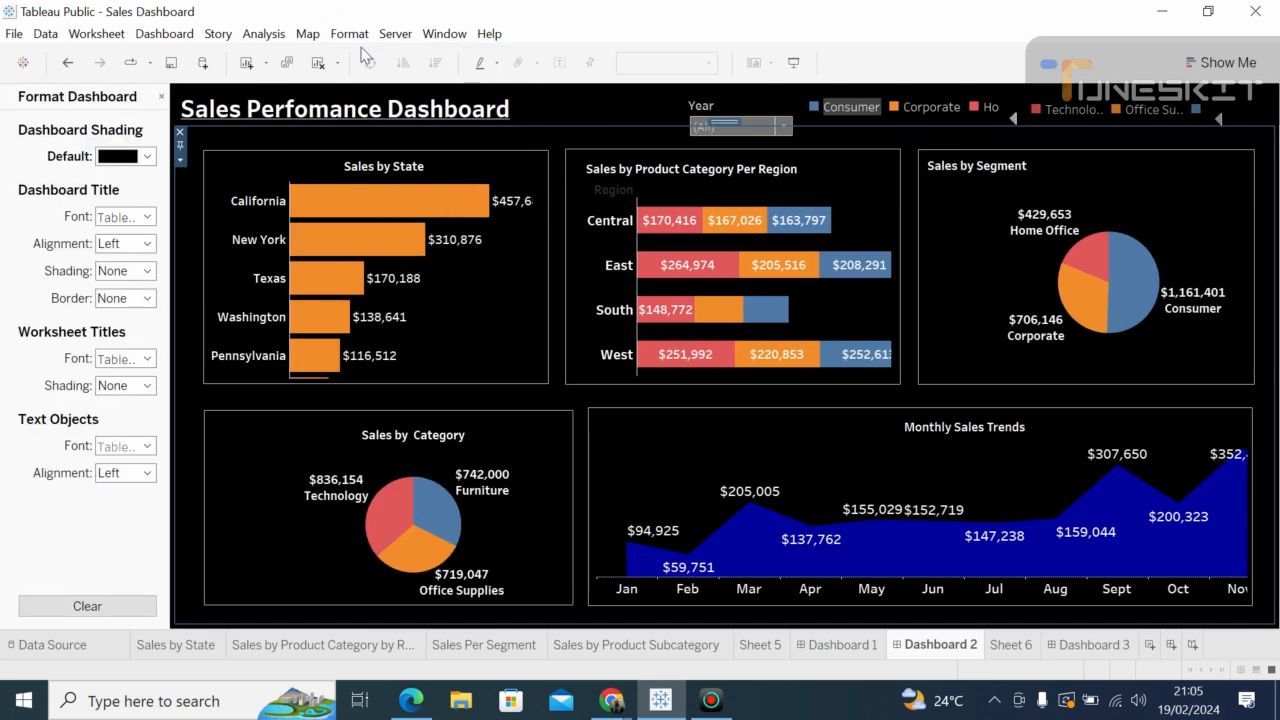
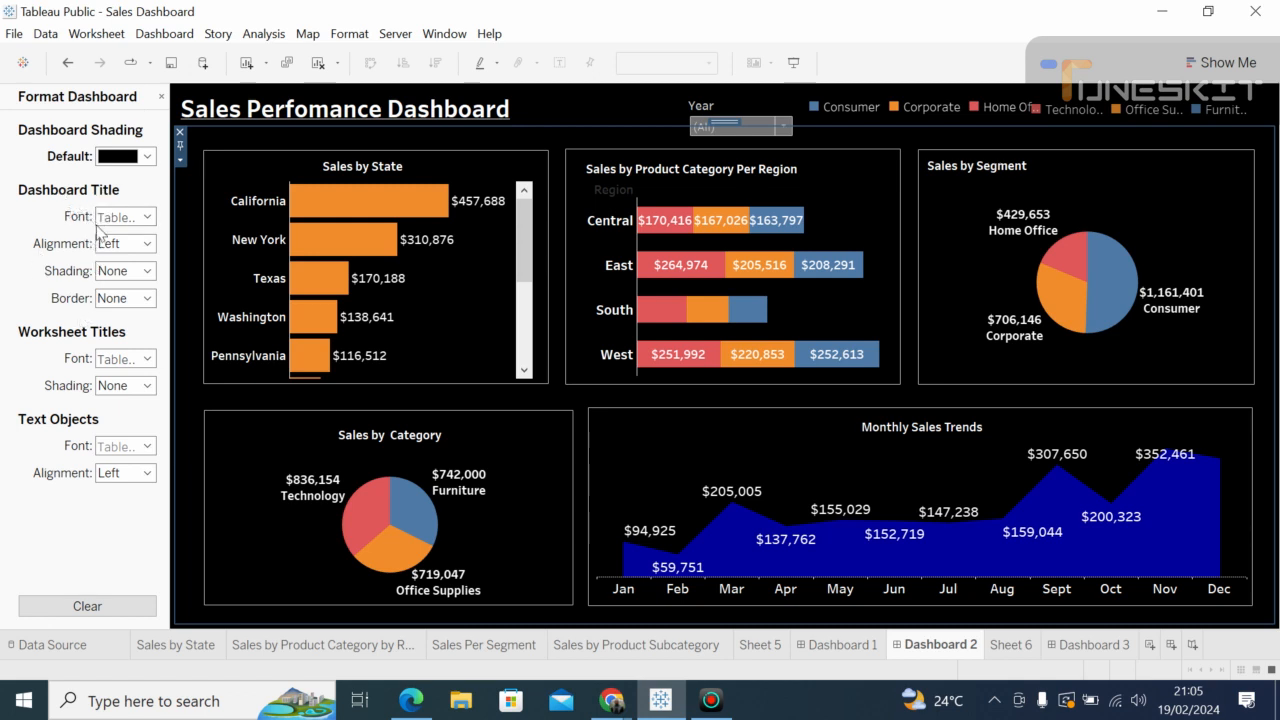
click(147, 299)
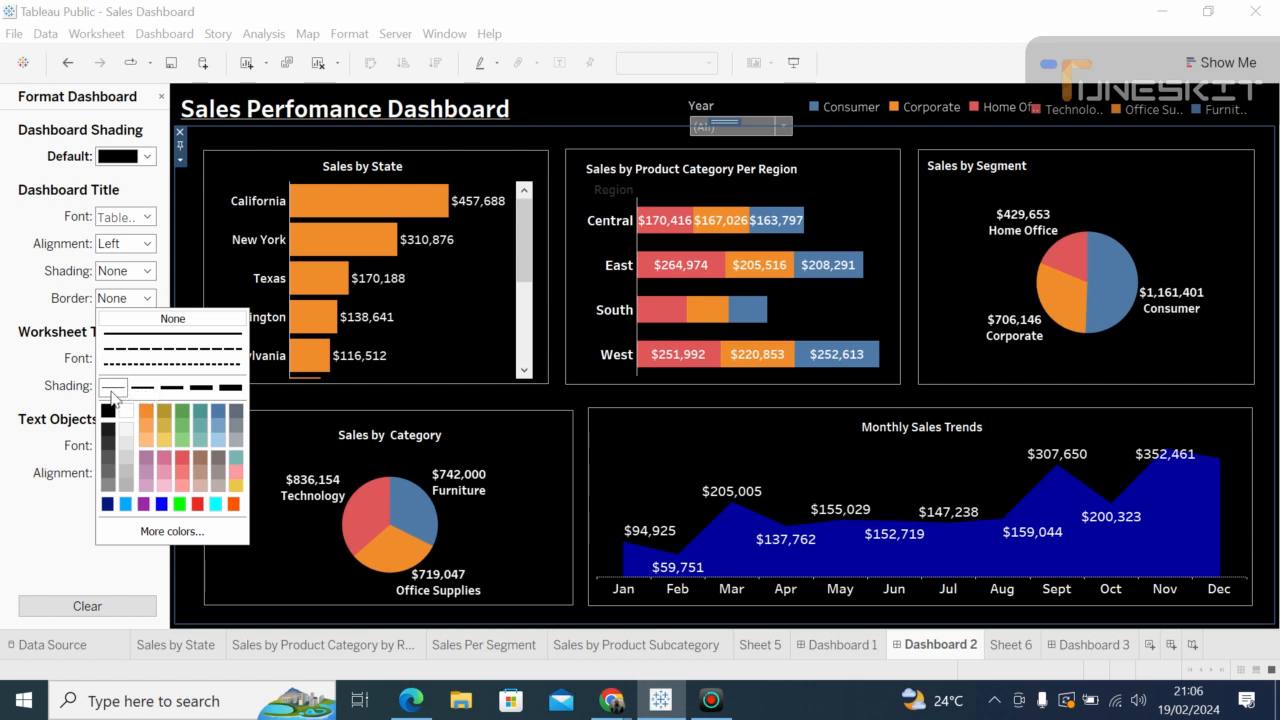
click(171, 387)
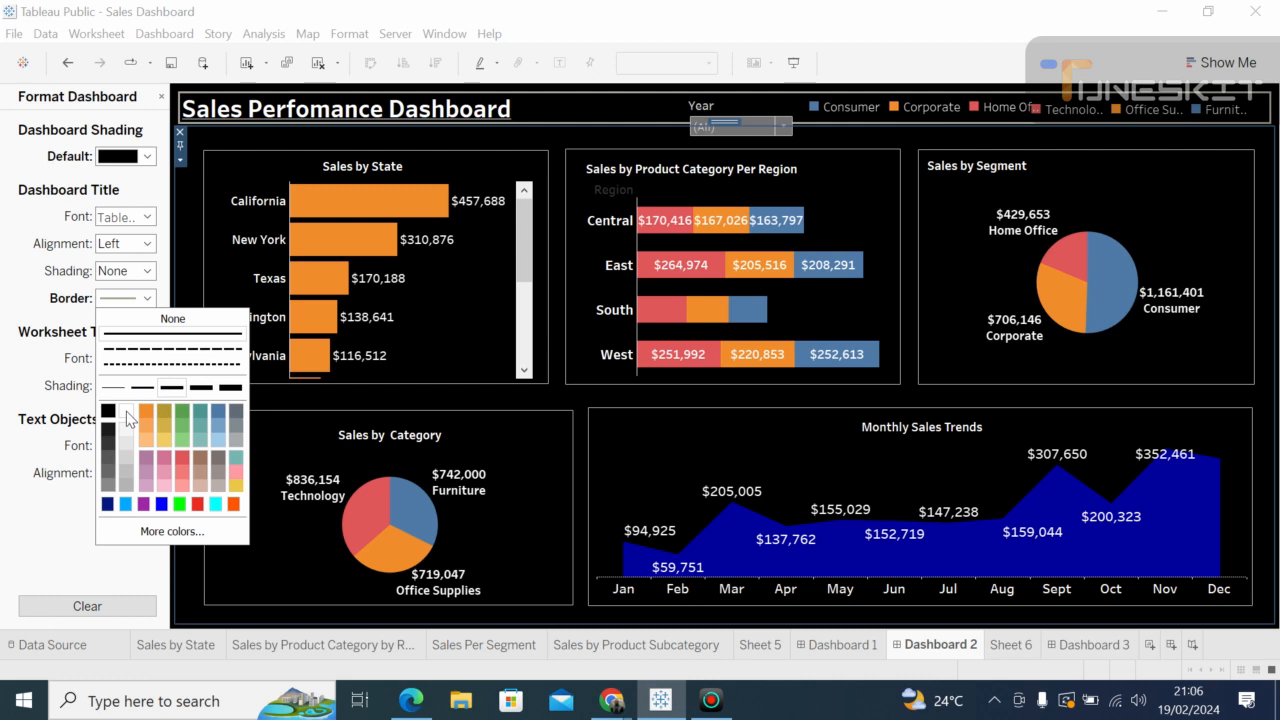
click(127, 414)
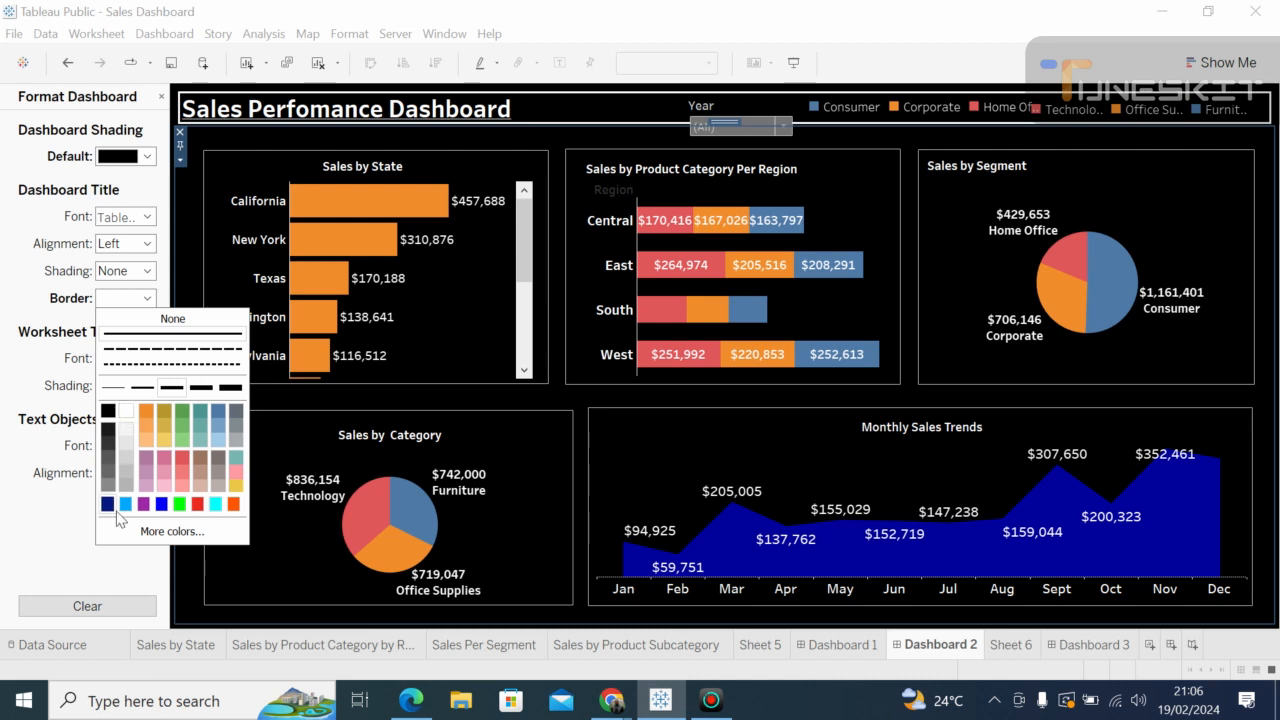
click(101, 556)
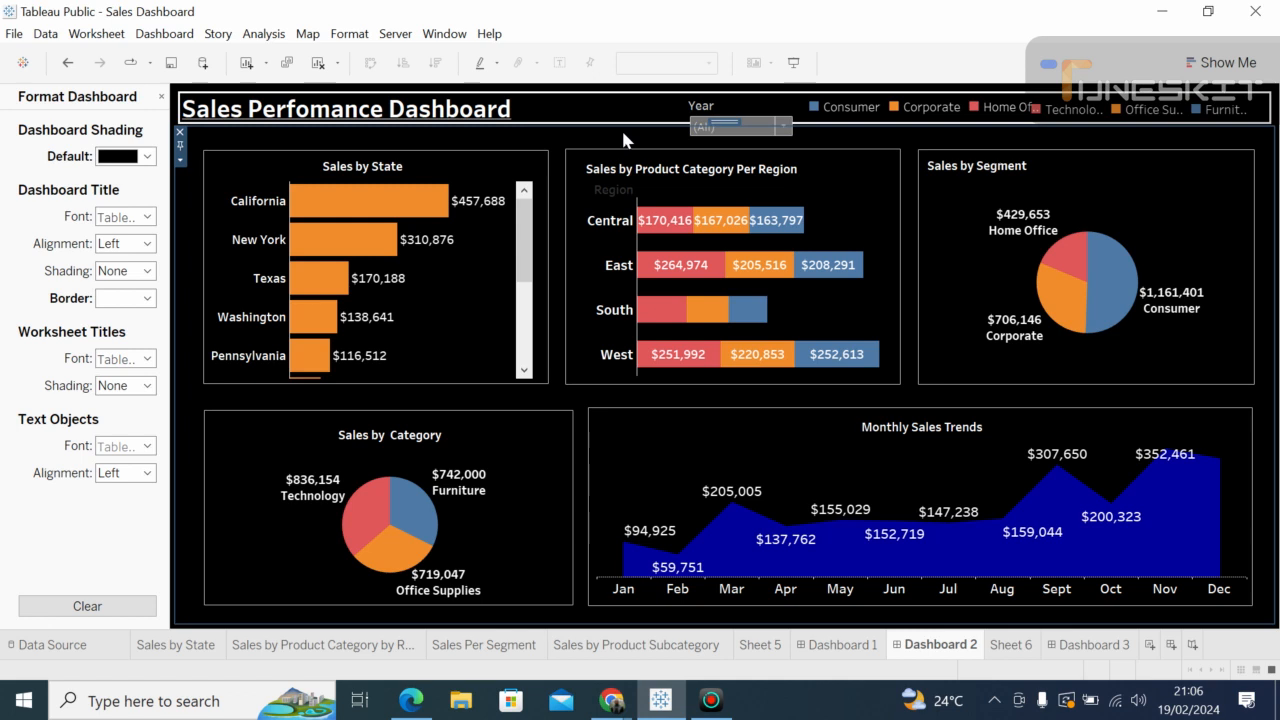
mouse_move(1175, 327)
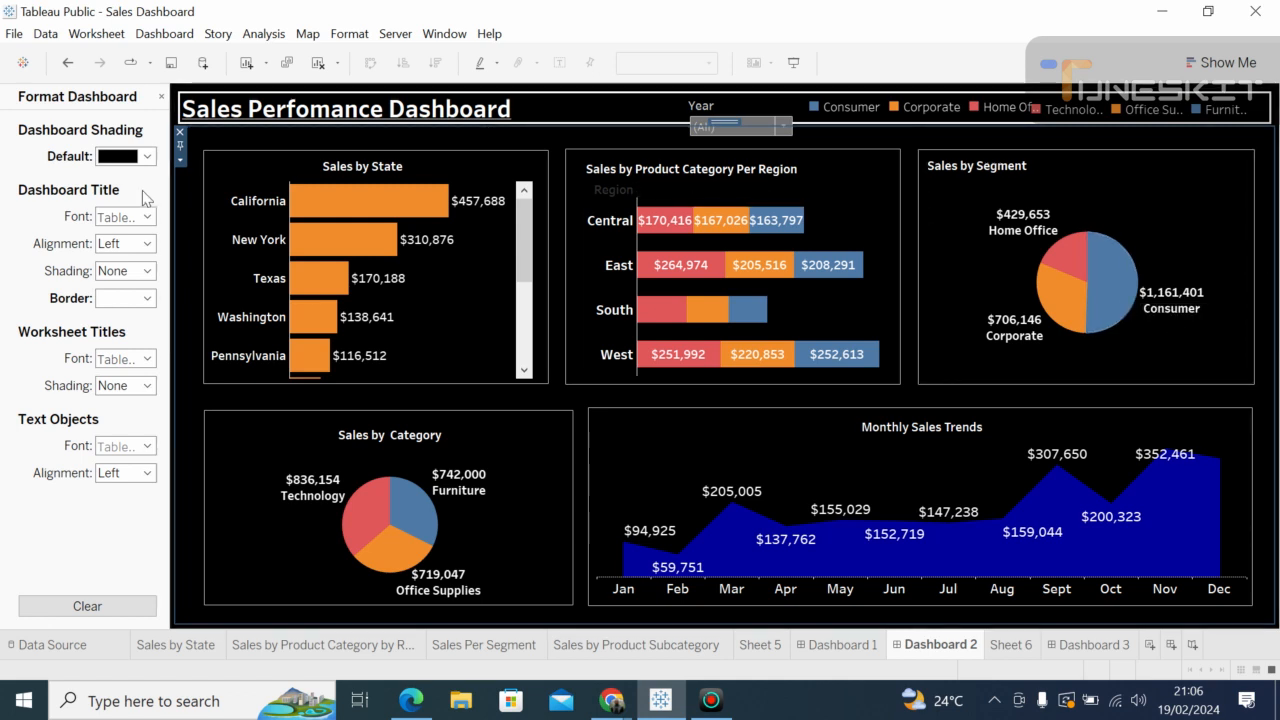
click(161, 97)
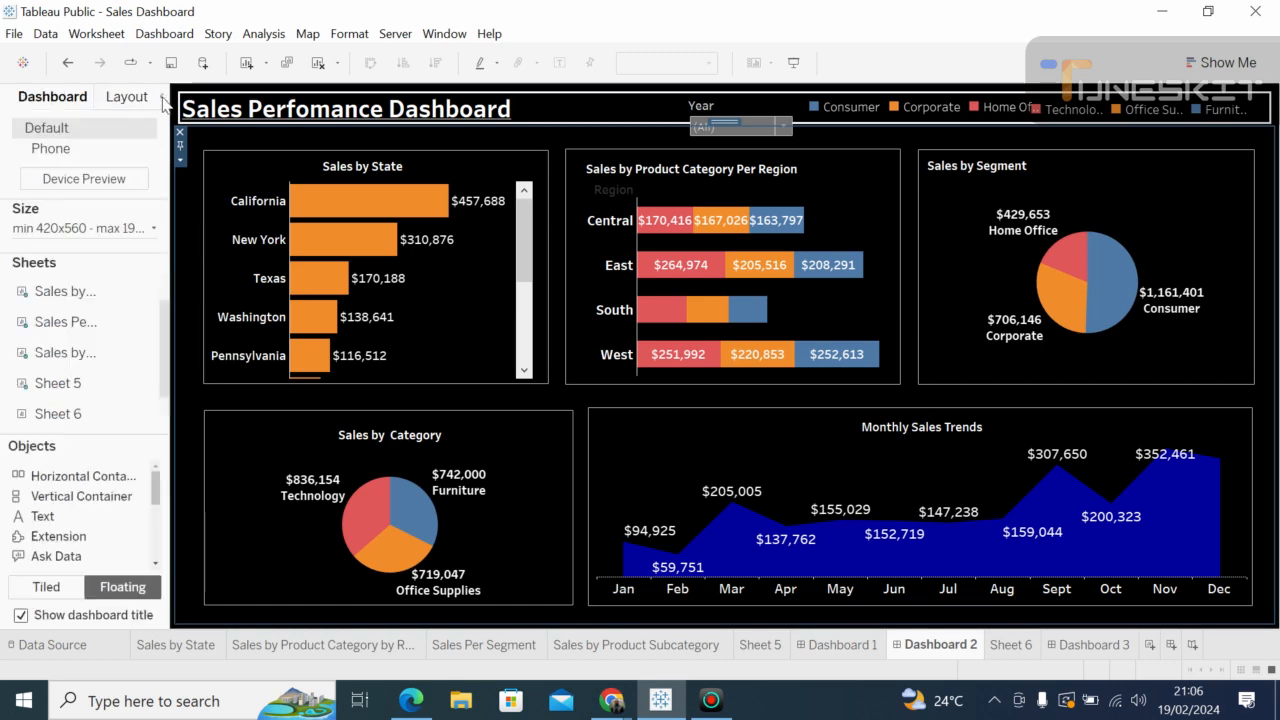
click(162, 98)
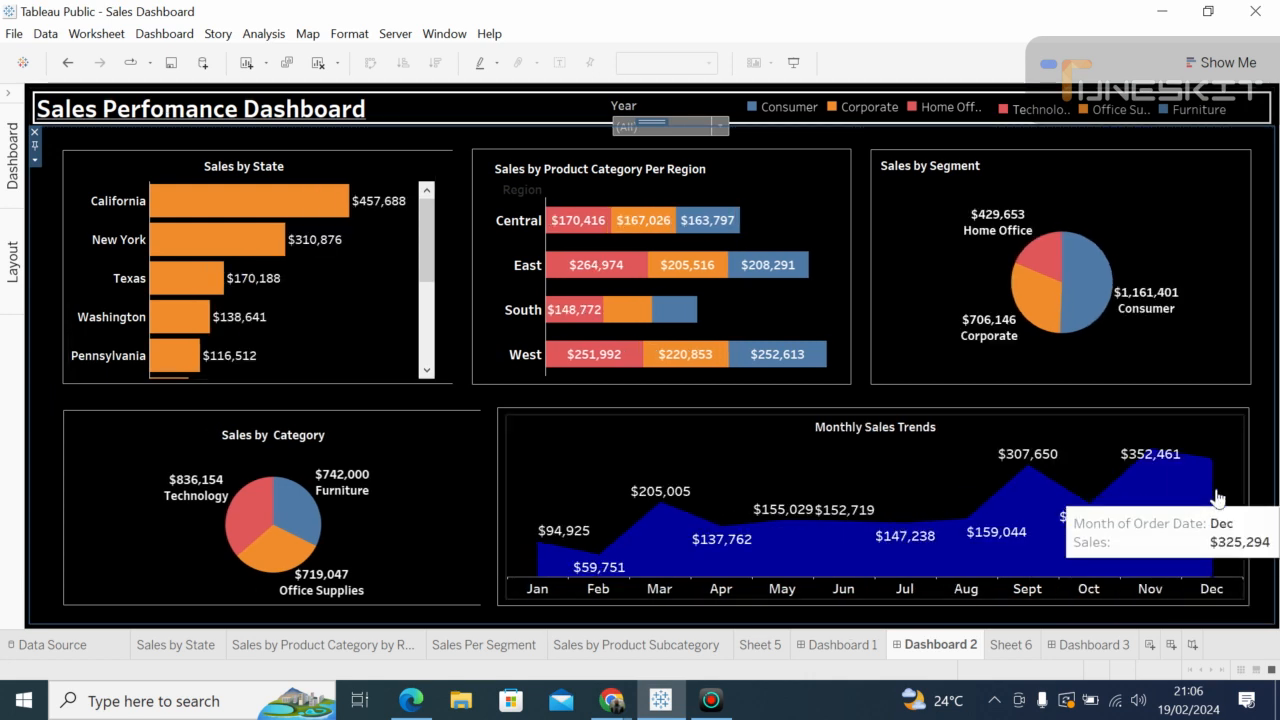
click(1231, 468)
key(Delete)
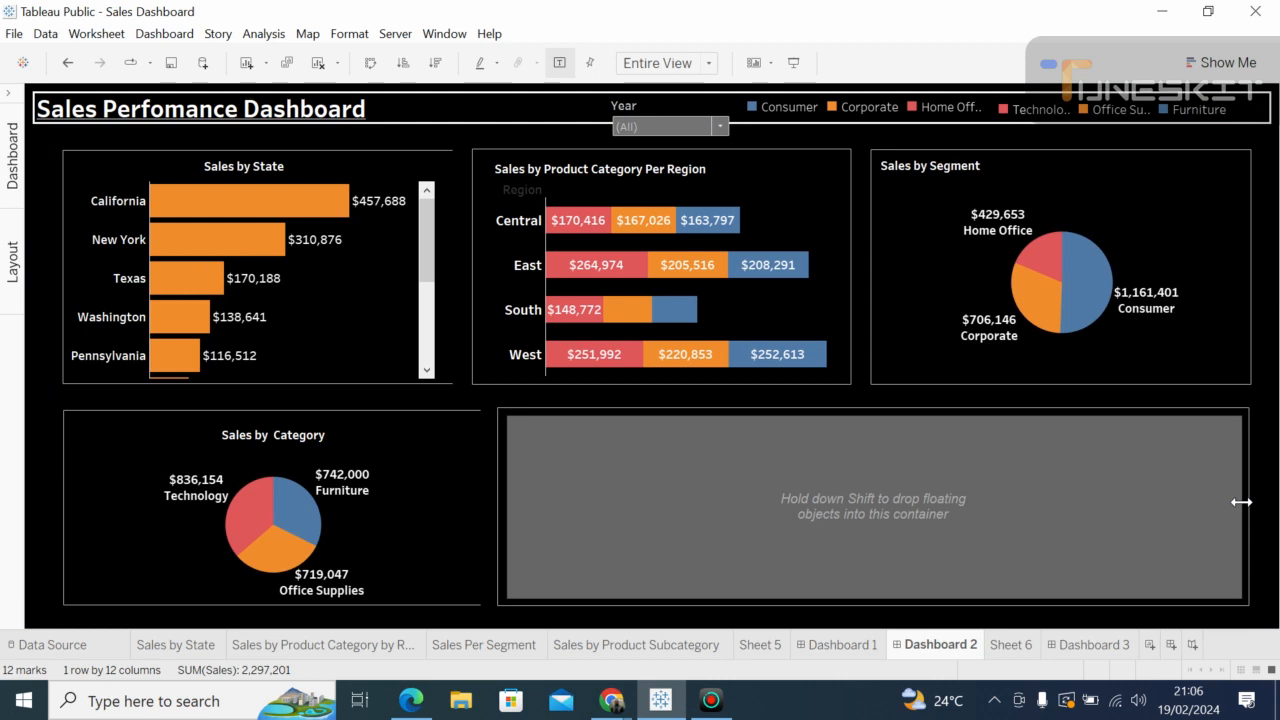
key(ctrl+z)
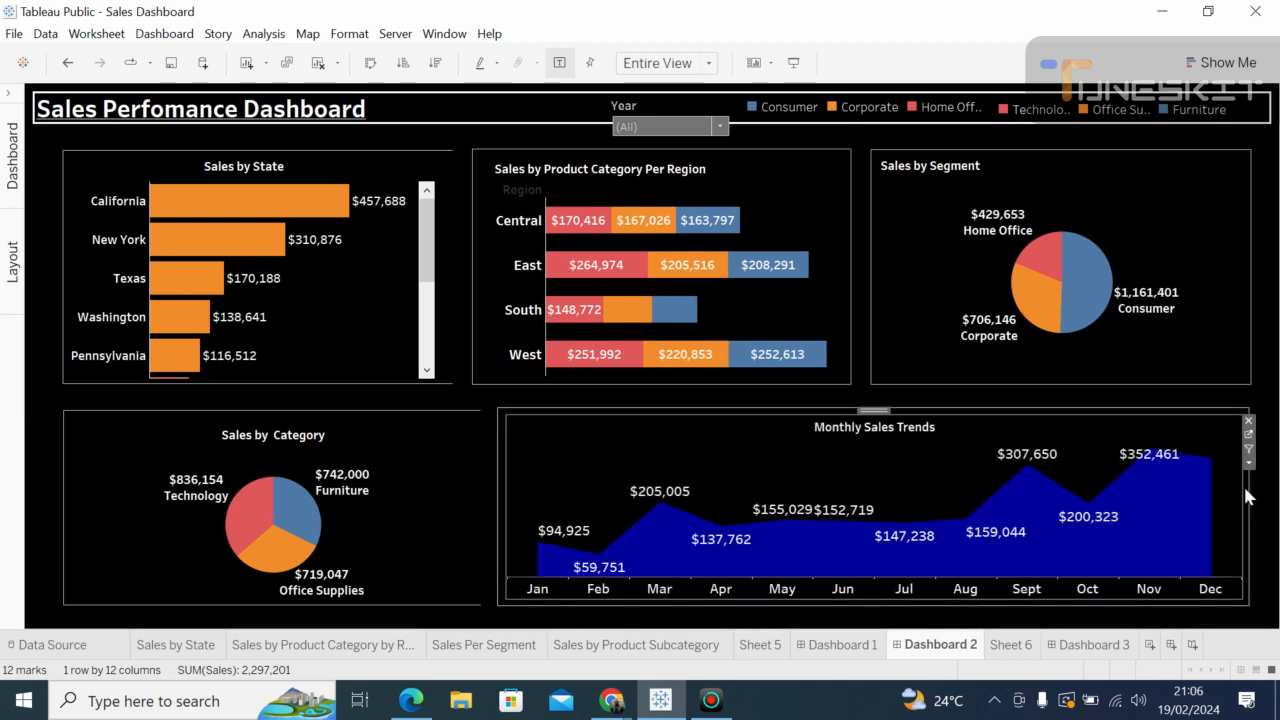
Step: Widen the Monthly Sales Trends container slightly and narrow the Sales by Category chart within its bordered container
drag(1251, 482, 1251, 477)
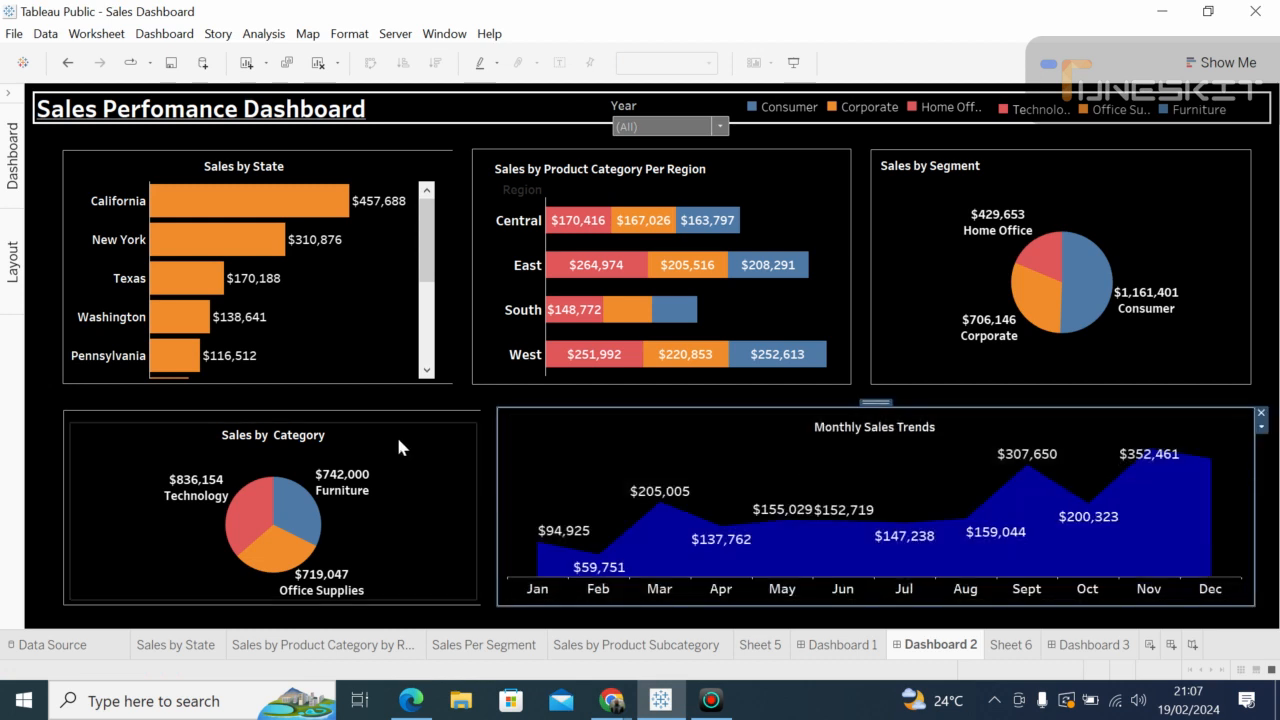
click(446, 455)
drag(470, 490, 468, 470)
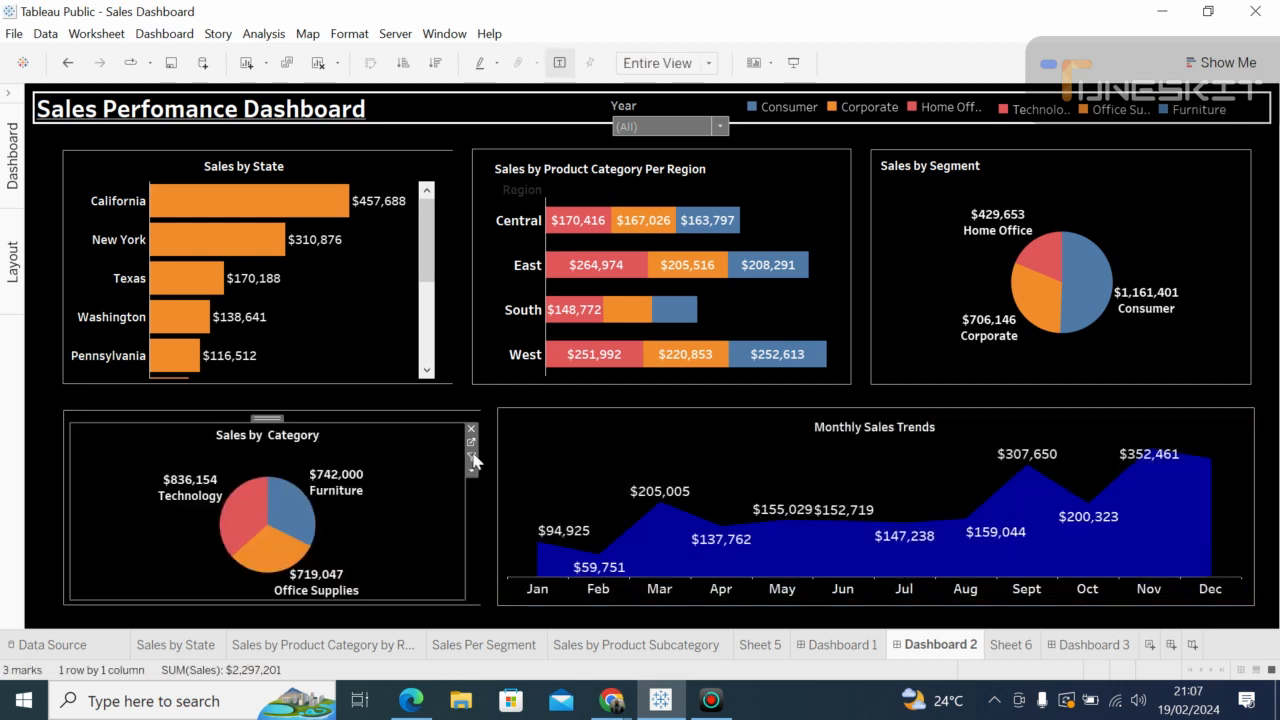
drag(466, 522, 435, 508)
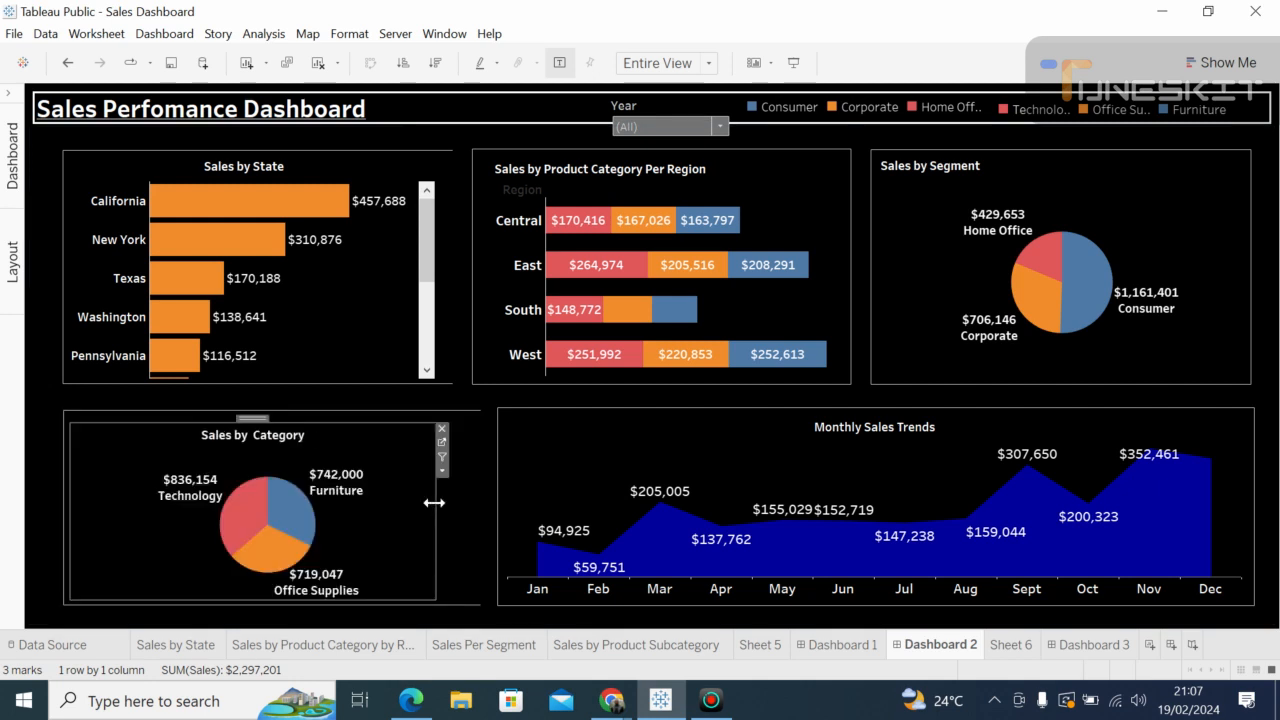
click(481, 437)
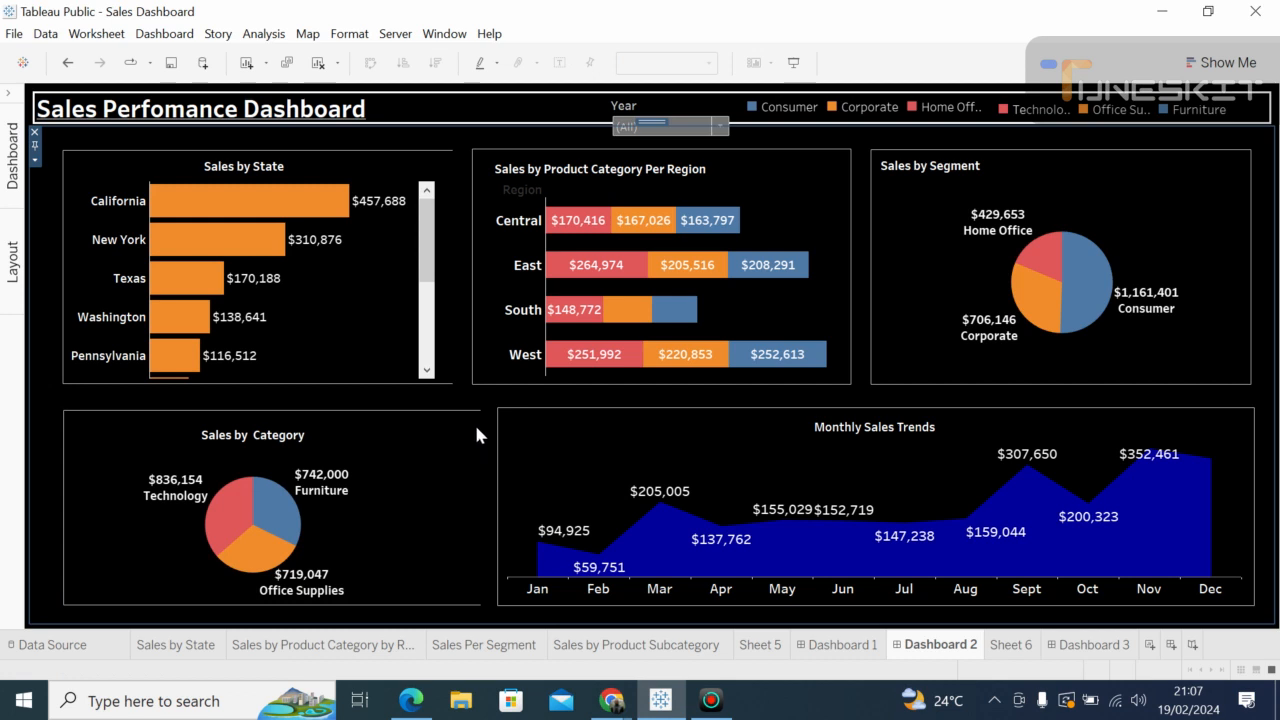
Step: Widen the Sales by Category container toward the dashboard's outer edge, away from the Monthly Sales Trends chart
click(467, 408)
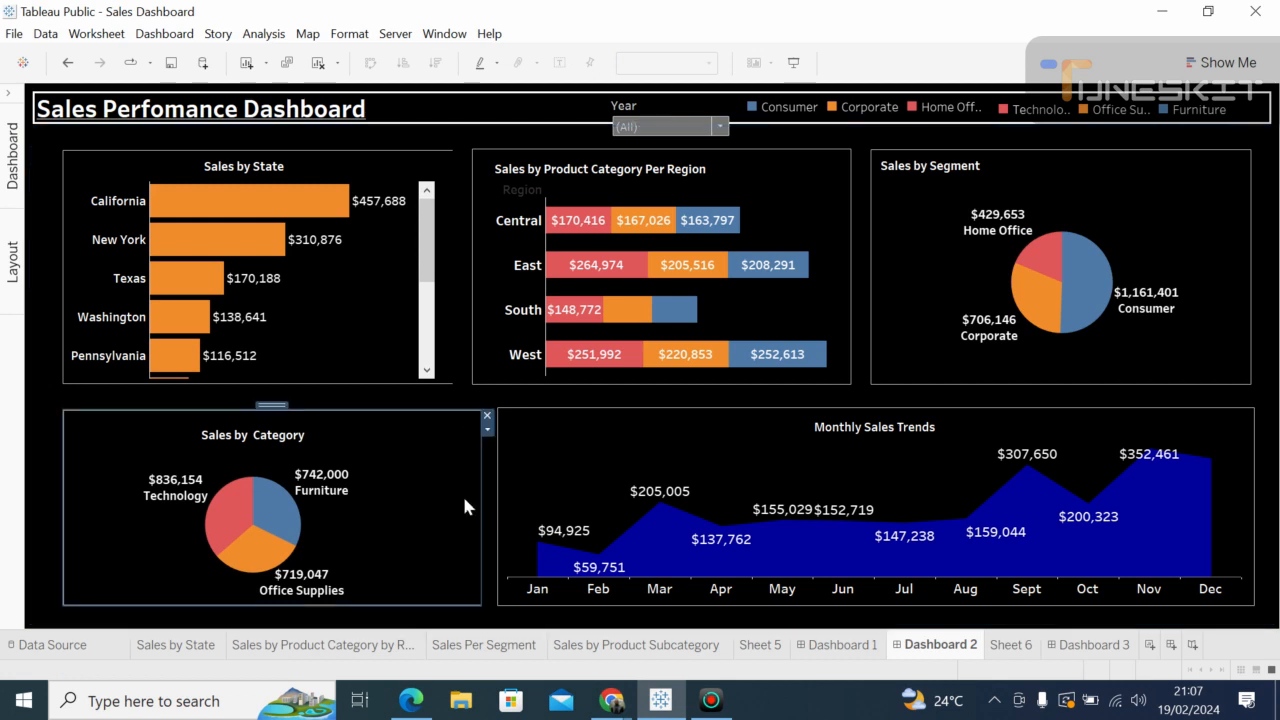
click(55, 408)
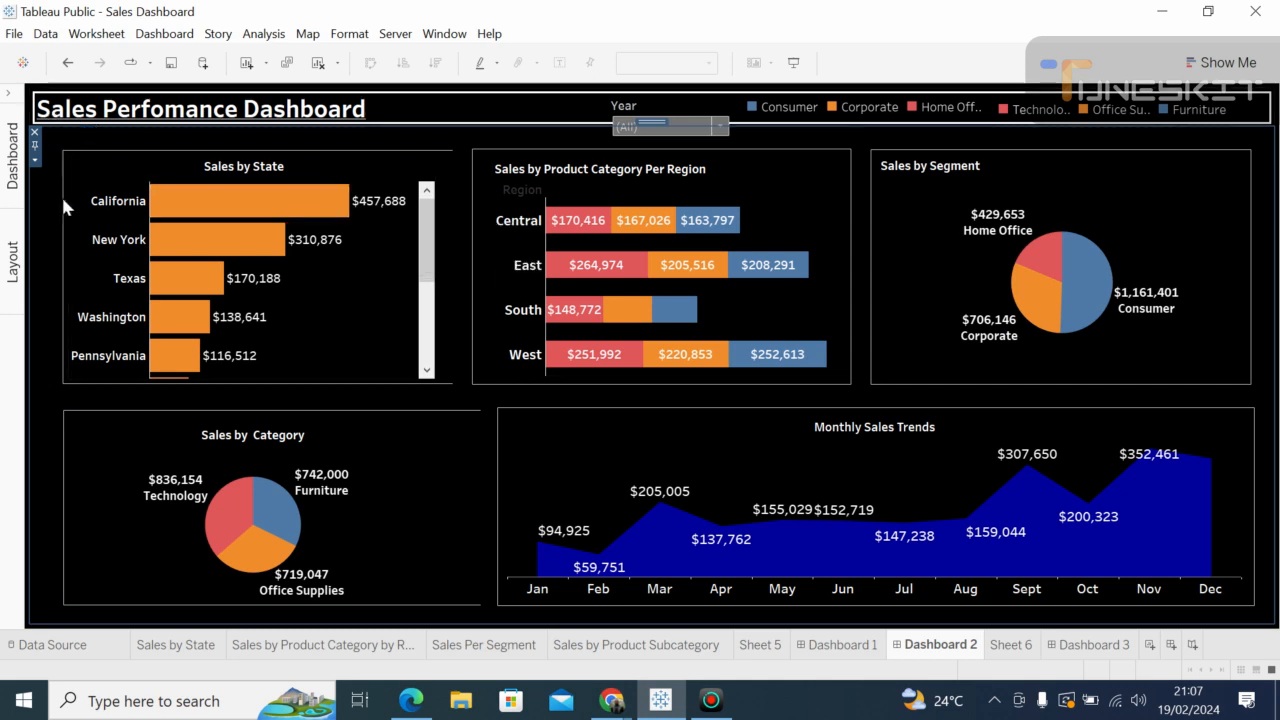
click(65, 440)
drag(63, 428, 39, 421)
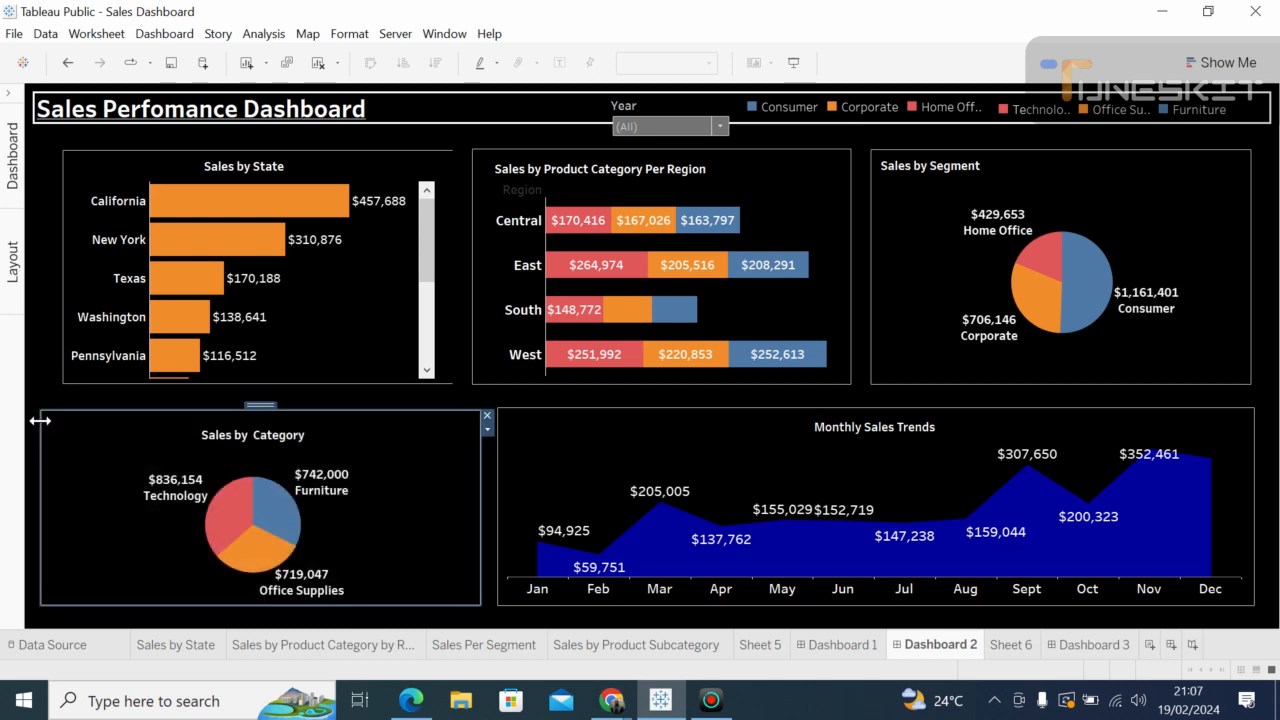
Step: Widen the Sales by State container outward so its outer border roughly lines up with the Sales by Category container below it
click(58, 216)
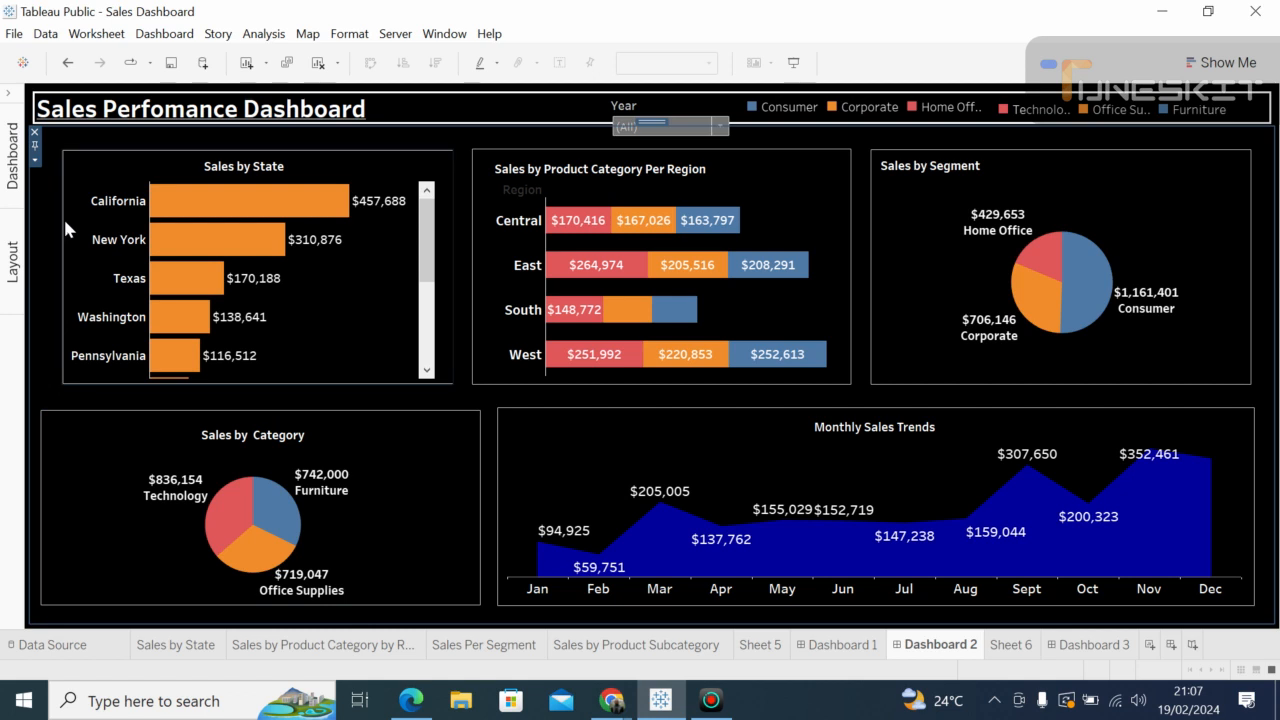
click(63, 216)
drag(61, 214, 36, 210)
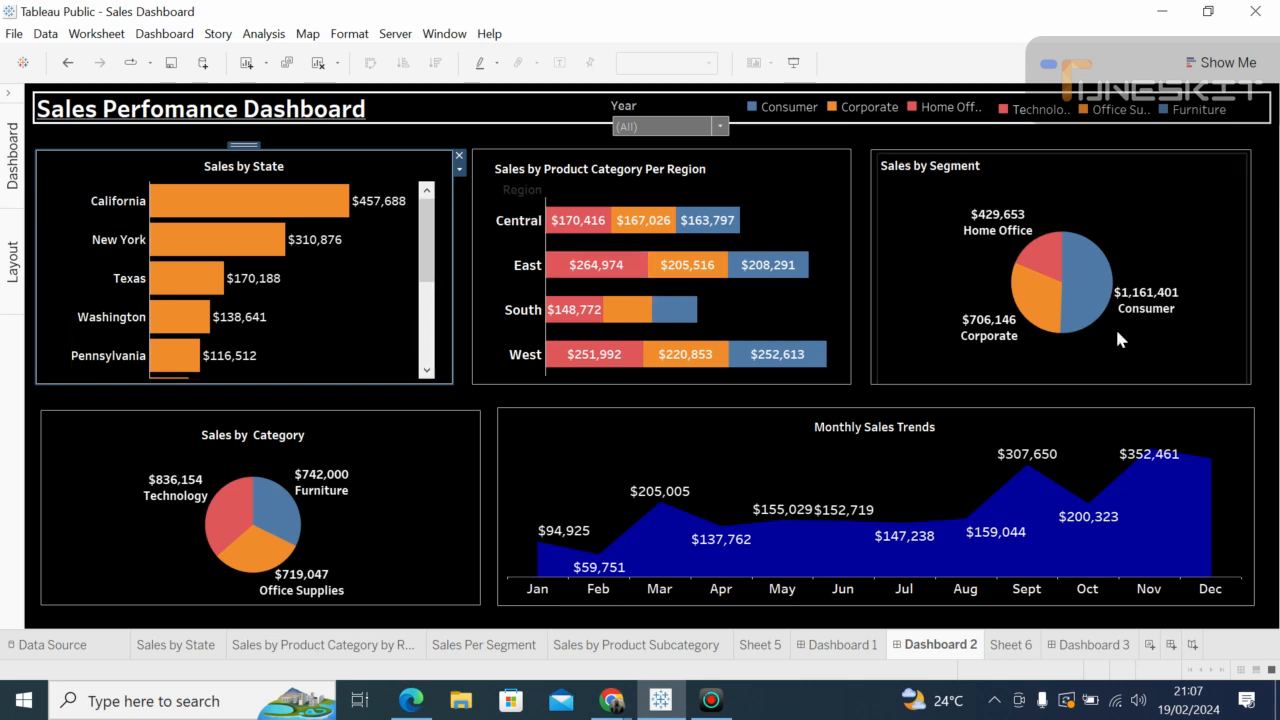
Step: Widen the Sales by Segment container slightly toward the dashboard's outer edge, then deselect the dashboard's containers
click(1245, 456)
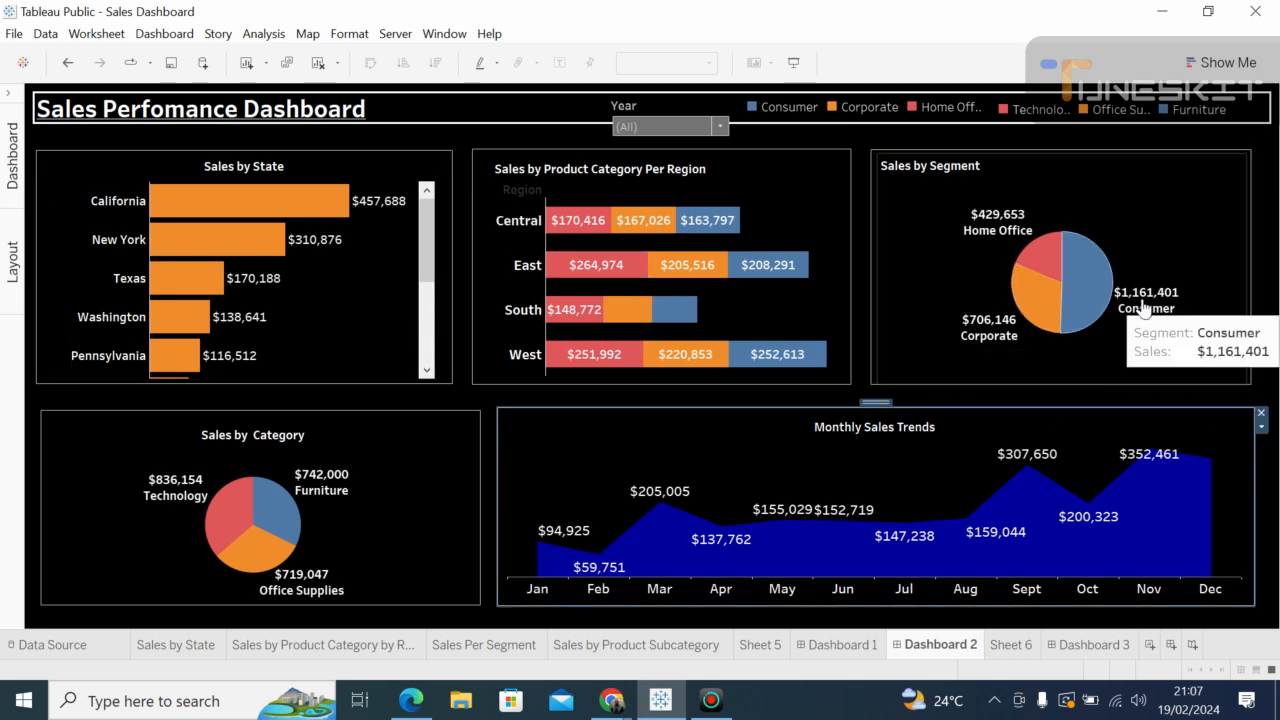
click(1222, 268)
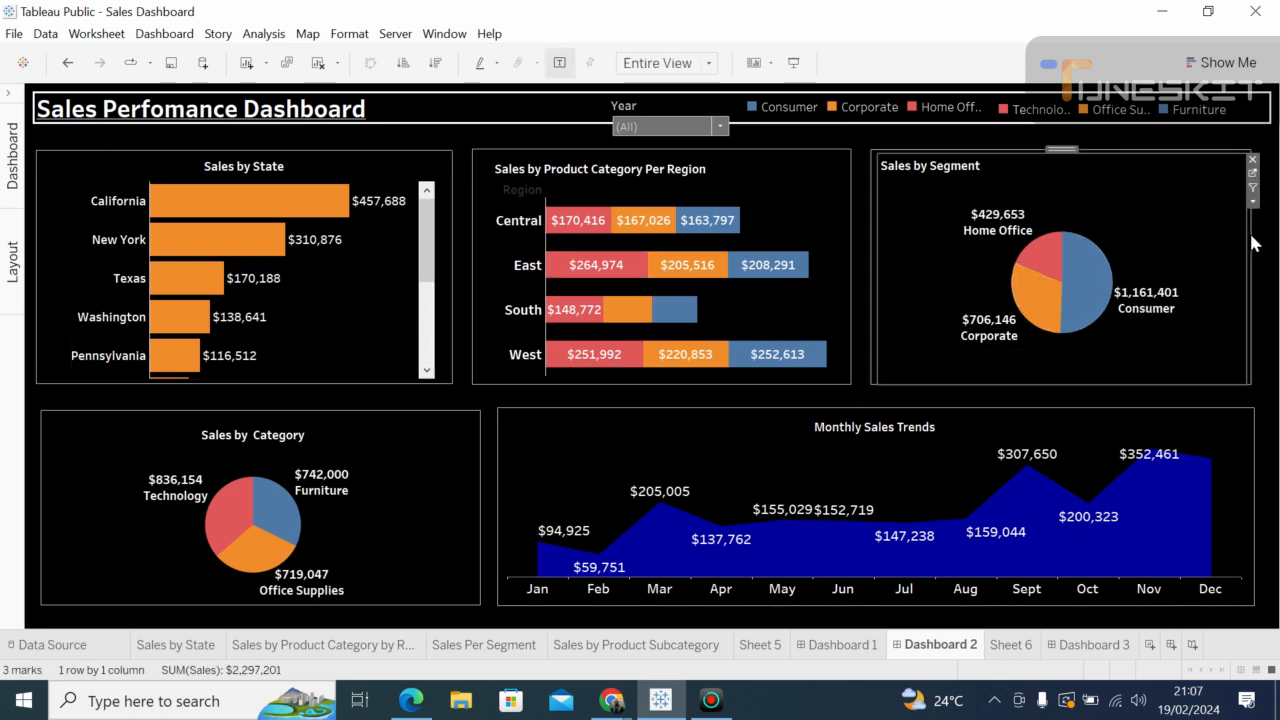
drag(1250, 240, 1249, 212)
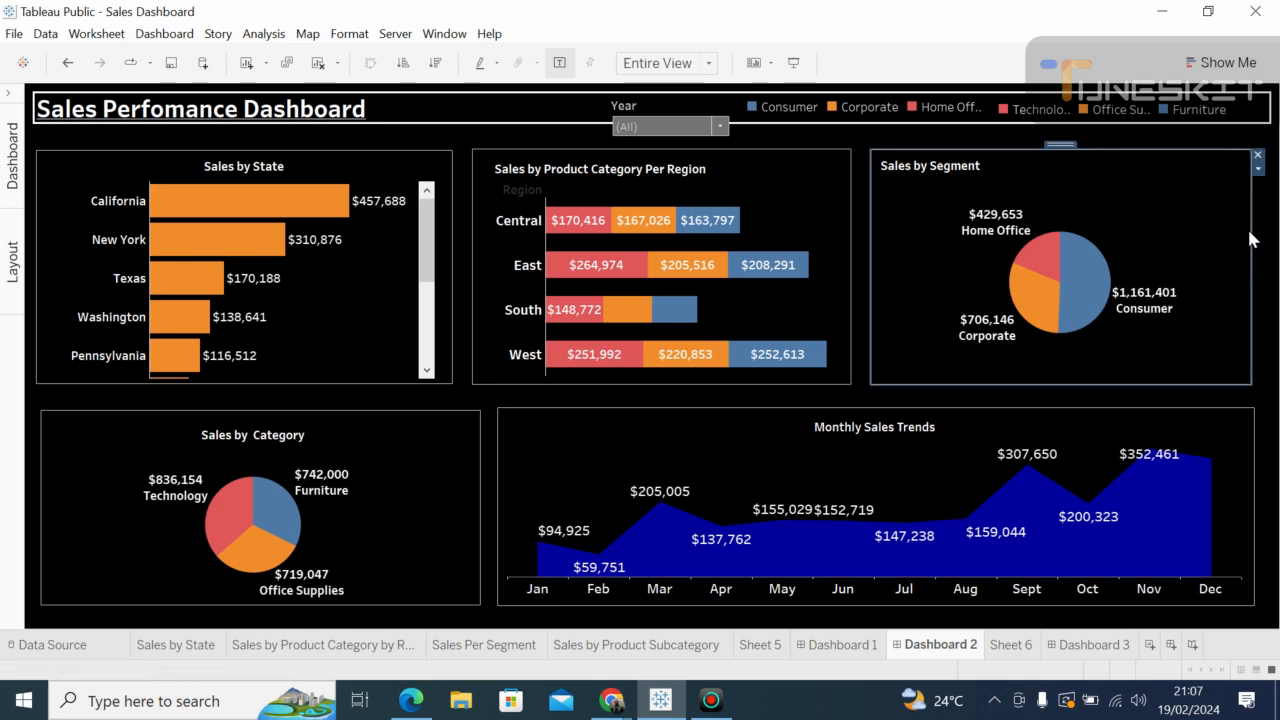
drag(1254, 240, 1258, 230)
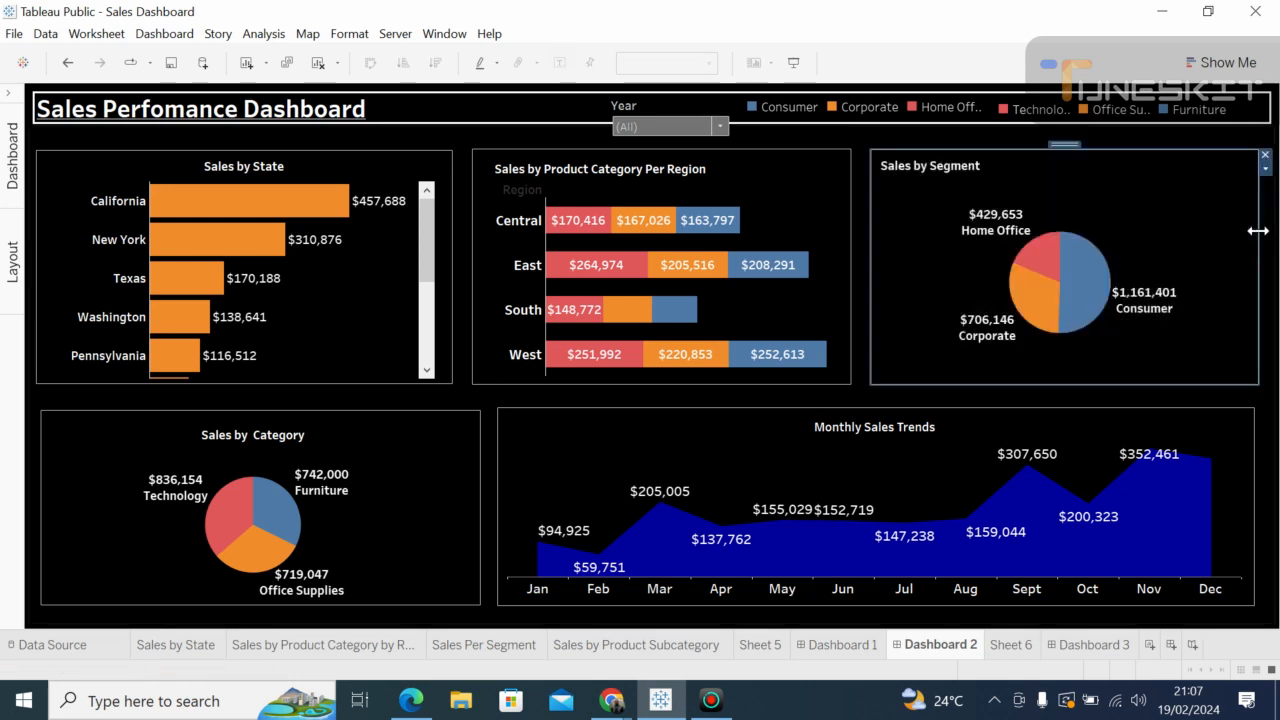
click(965, 408)
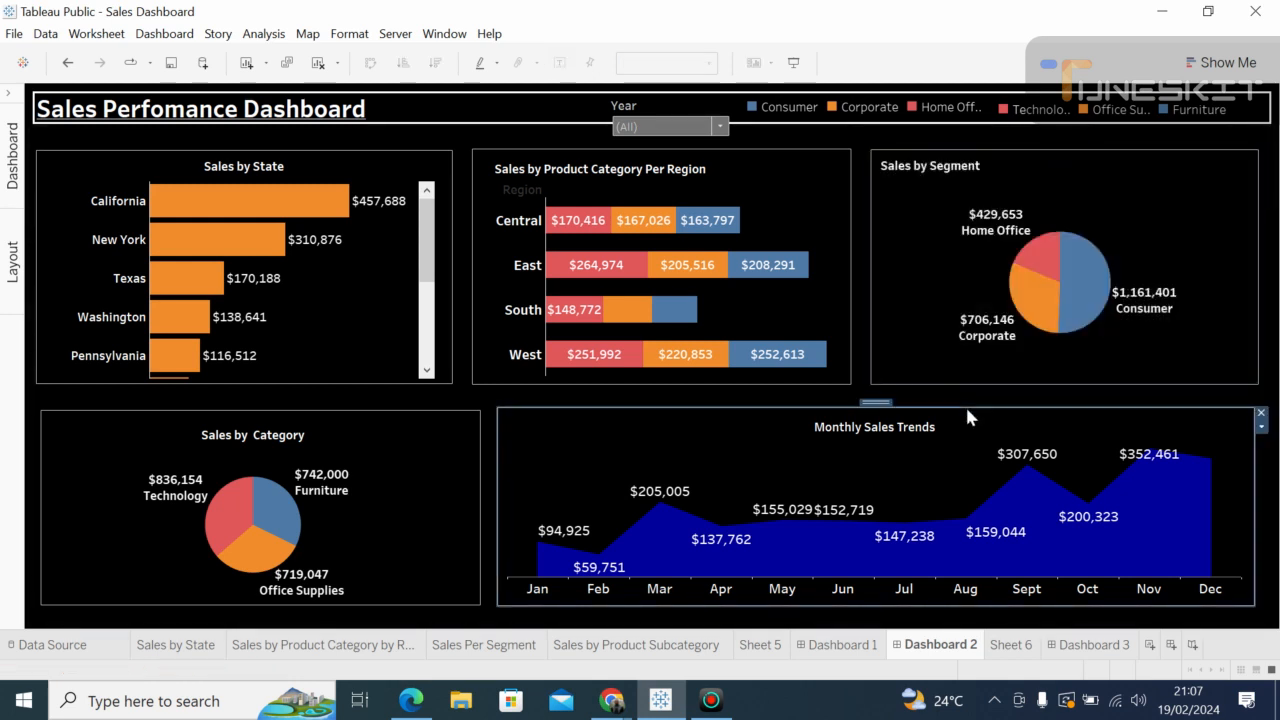
click(486, 576)
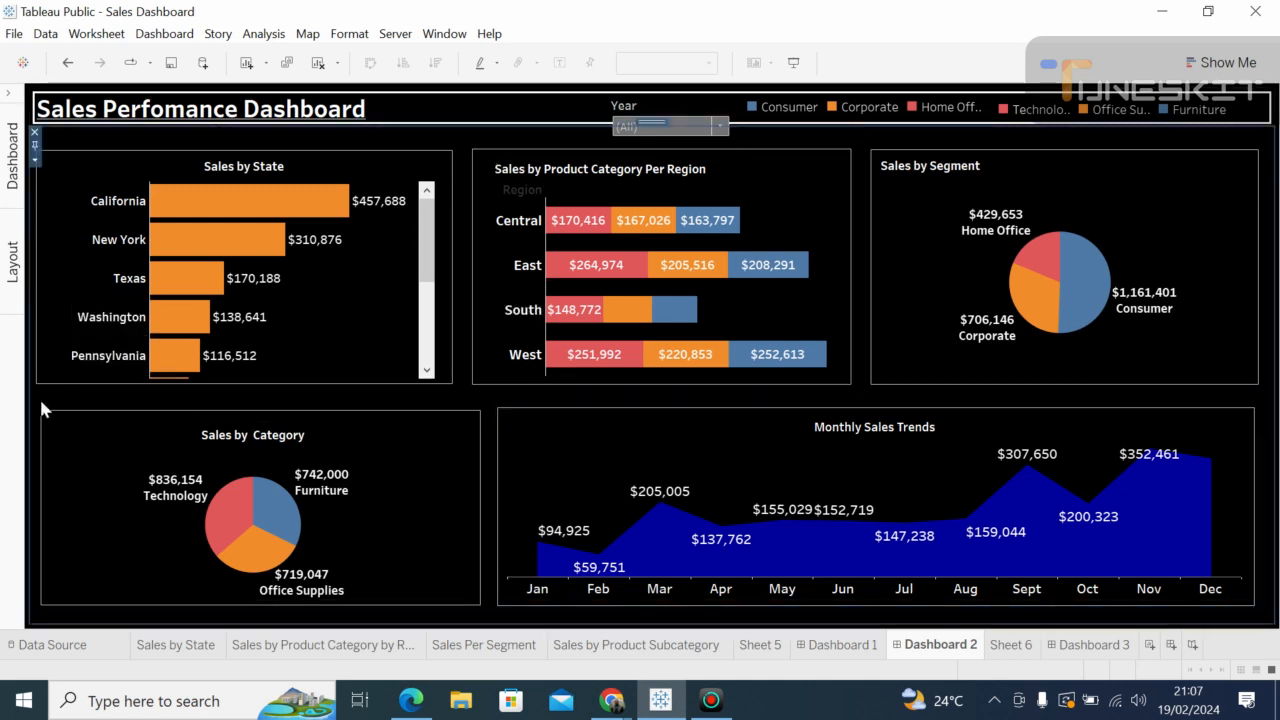
Step: Open the dashboard formatting options, then preview the dashboard in presentation mode and return to editing
click(349, 33)
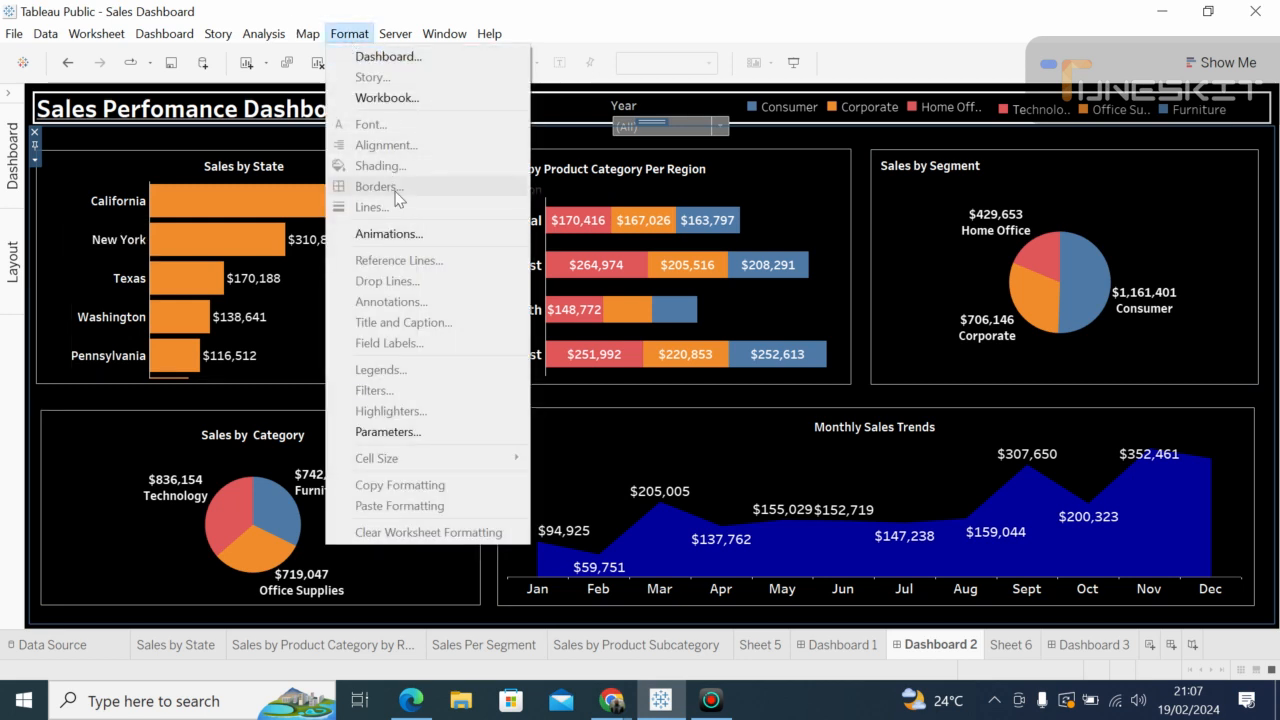
click(402, 60)
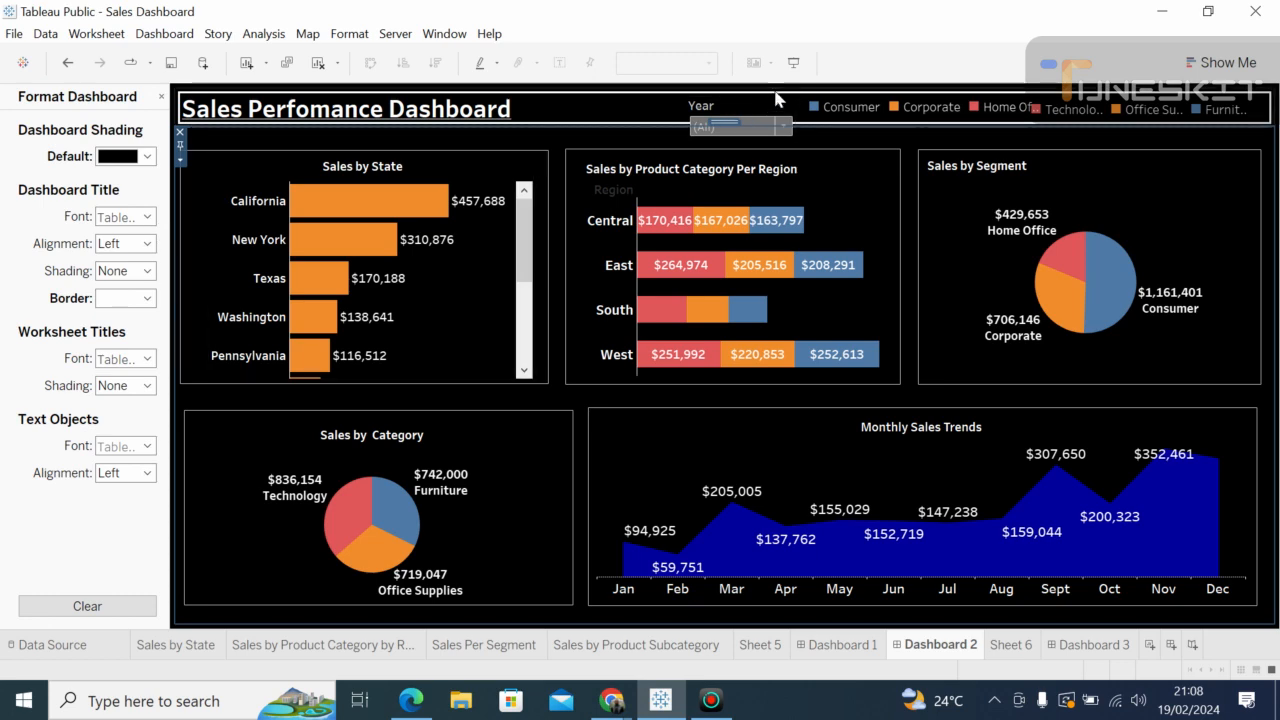
click(793, 63)
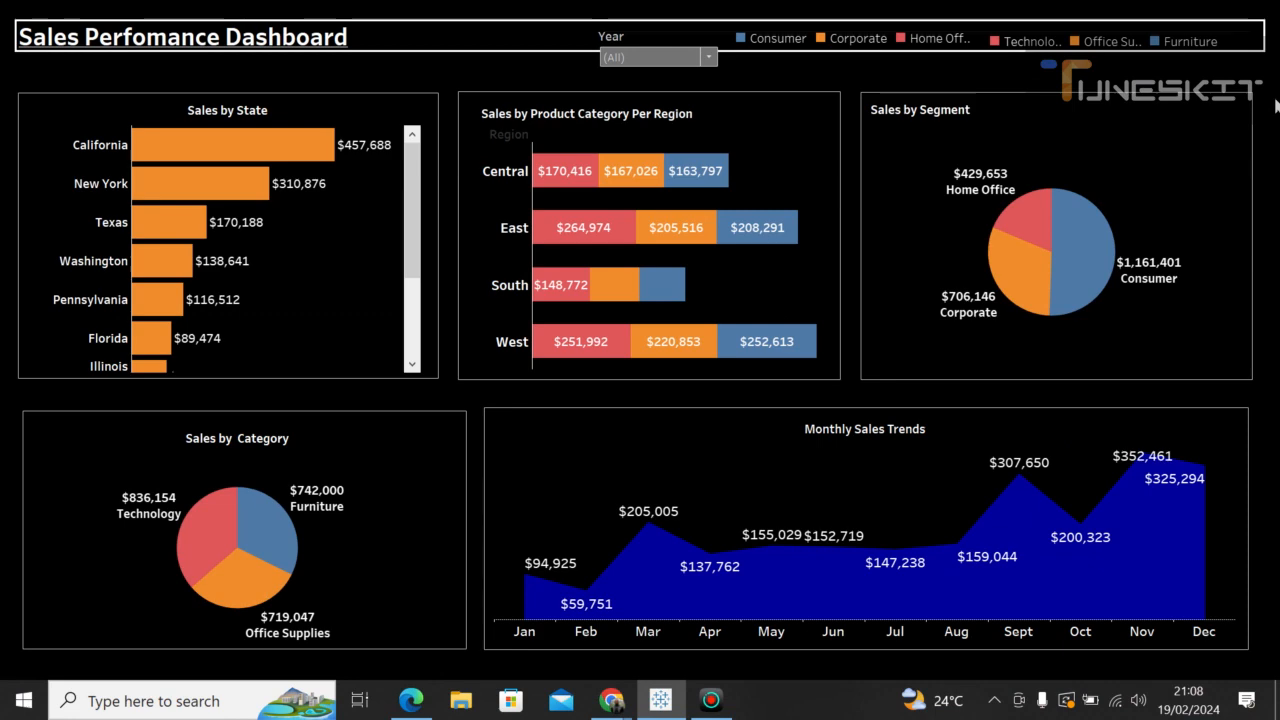
key(Escape)
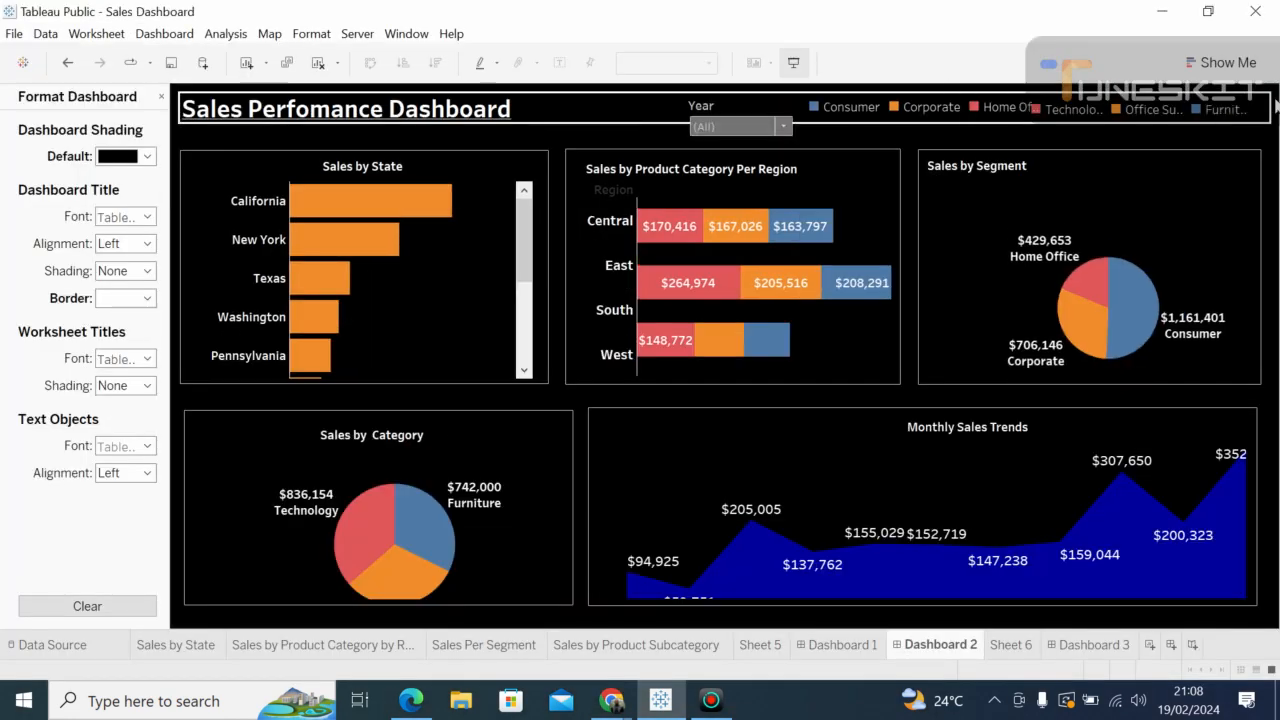
Step: Exclude 2014, 2015 and 2016 in the Year filter so the dashboard's charts cover only 2017
click(785, 126)
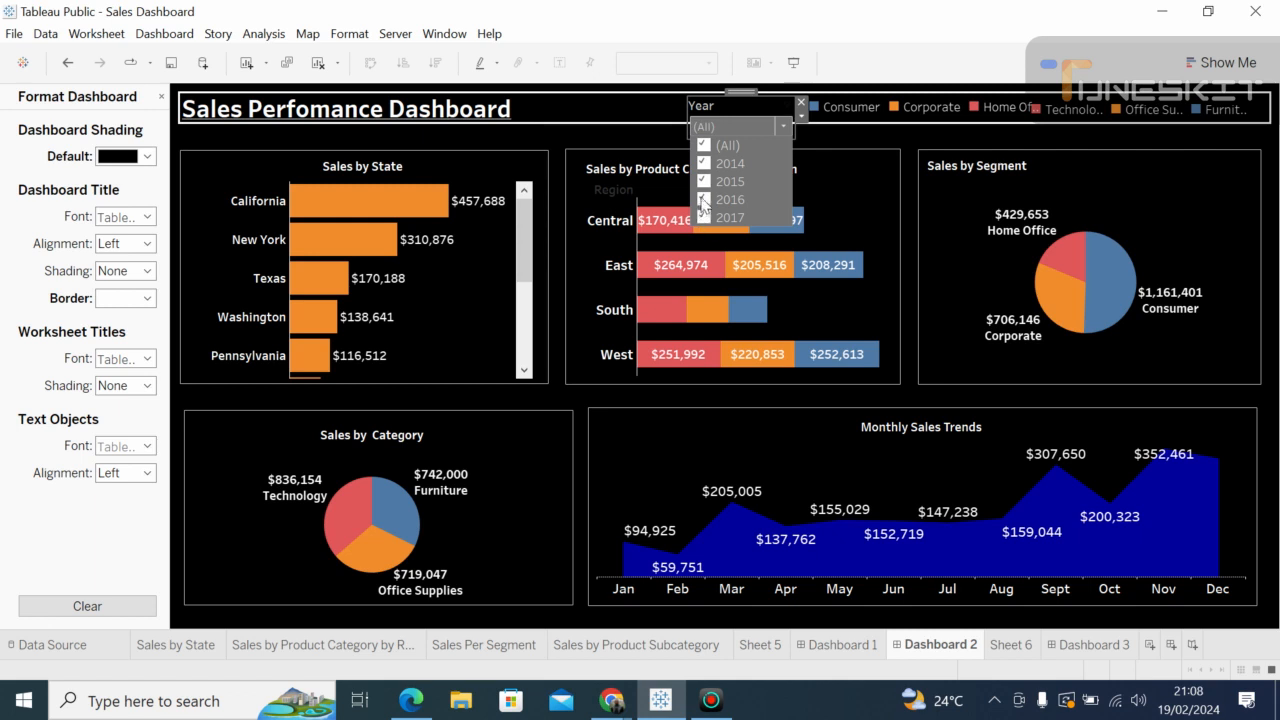
click(704, 199)
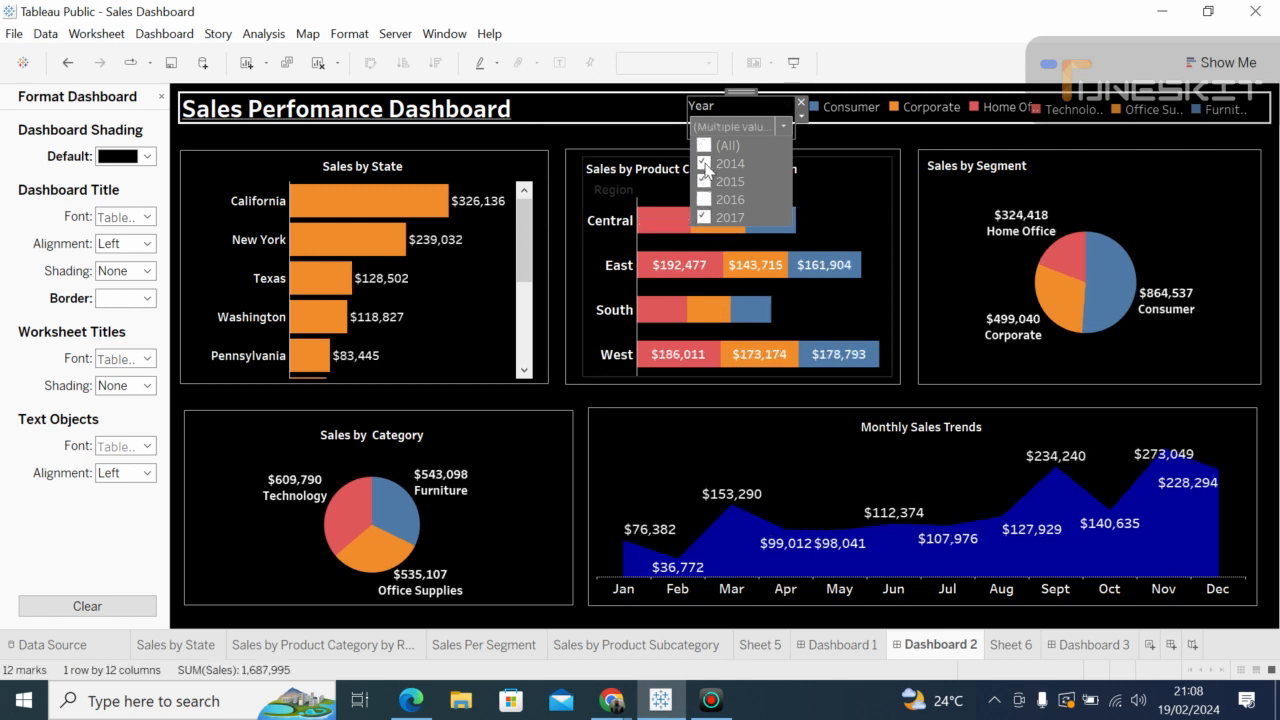
click(704, 163)
click(704, 181)
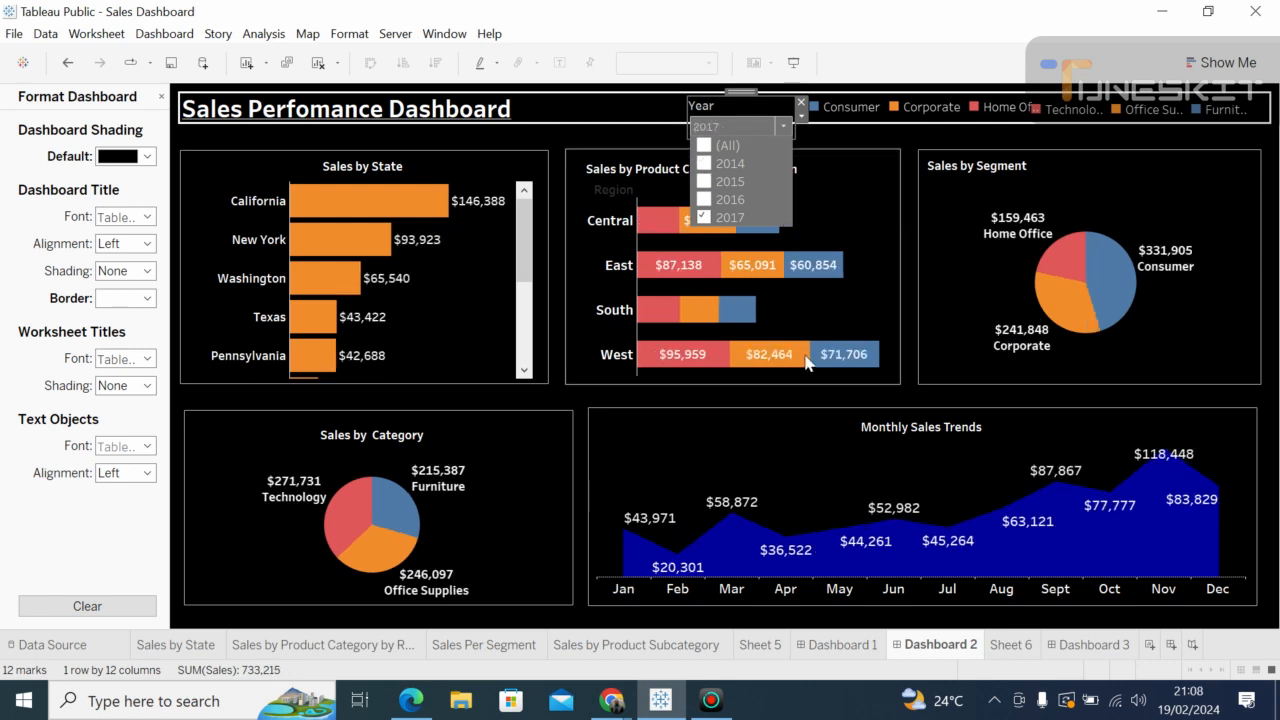
Step: Reset the Year filter to include all years and close its list of values
click(705, 147)
click(705, 147)
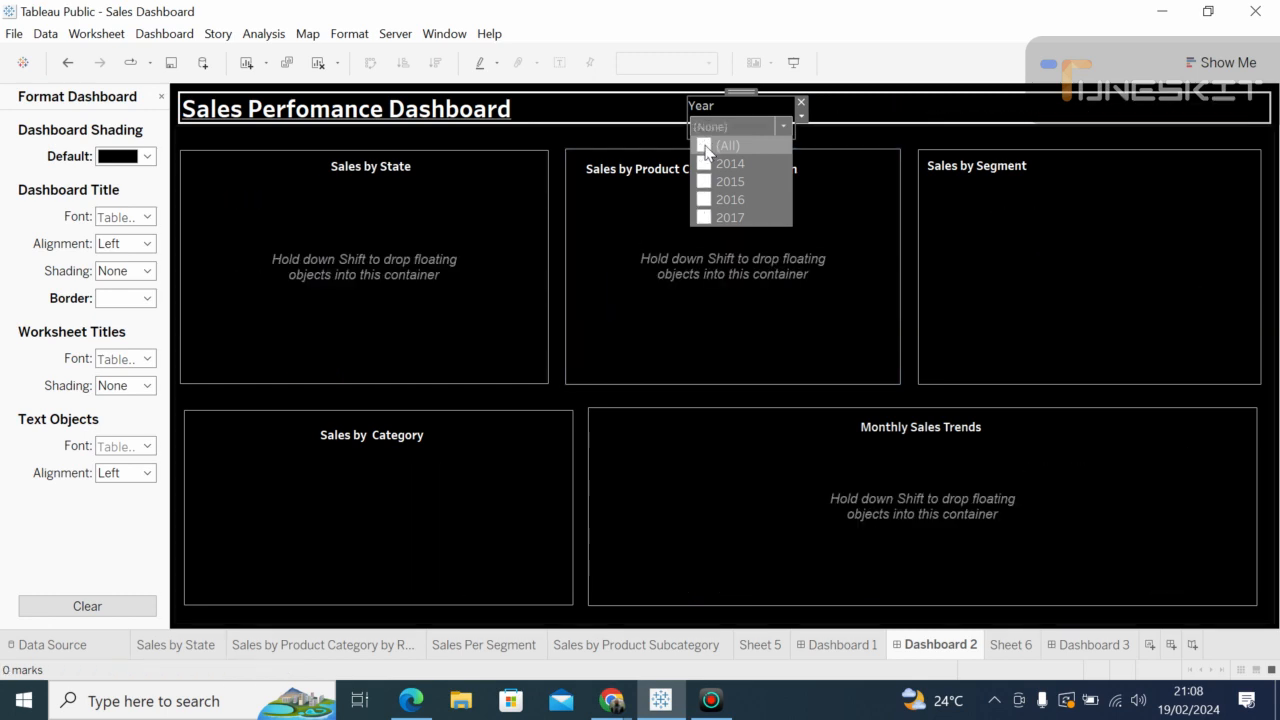
click(705, 147)
click(705, 147)
click(705, 147)
click(705, 147)
click(705, 147)
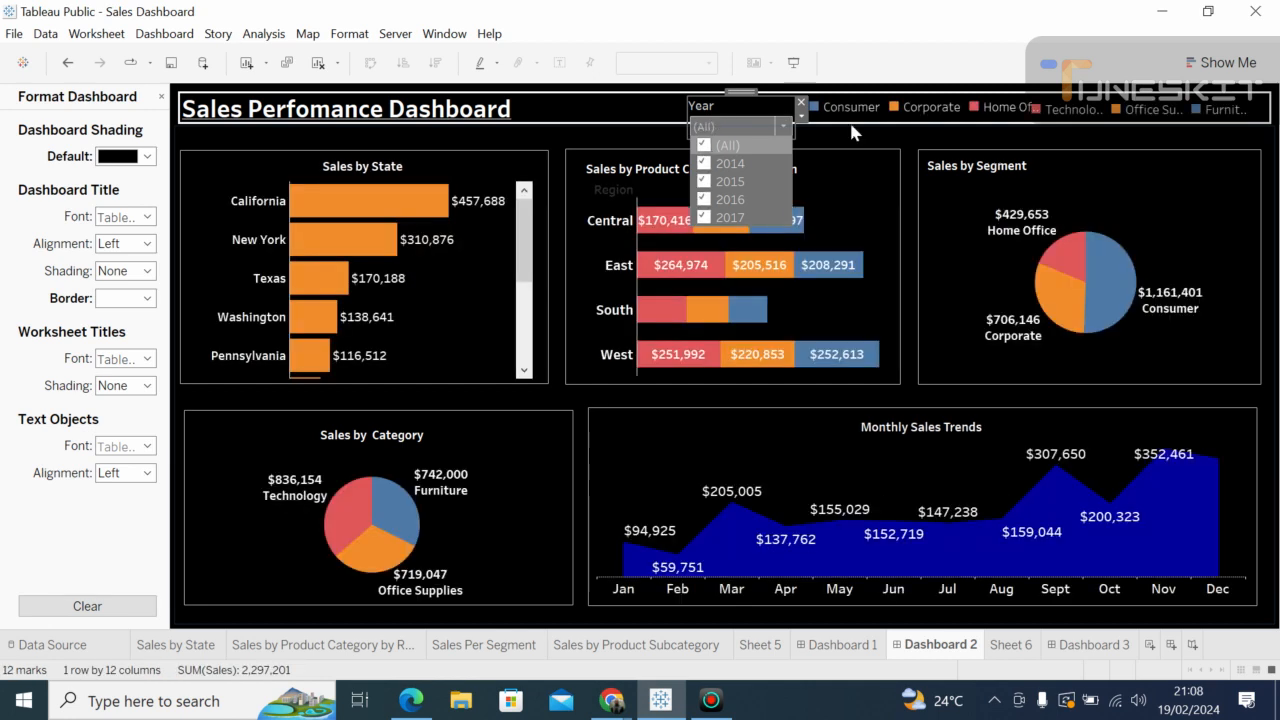
click(851, 168)
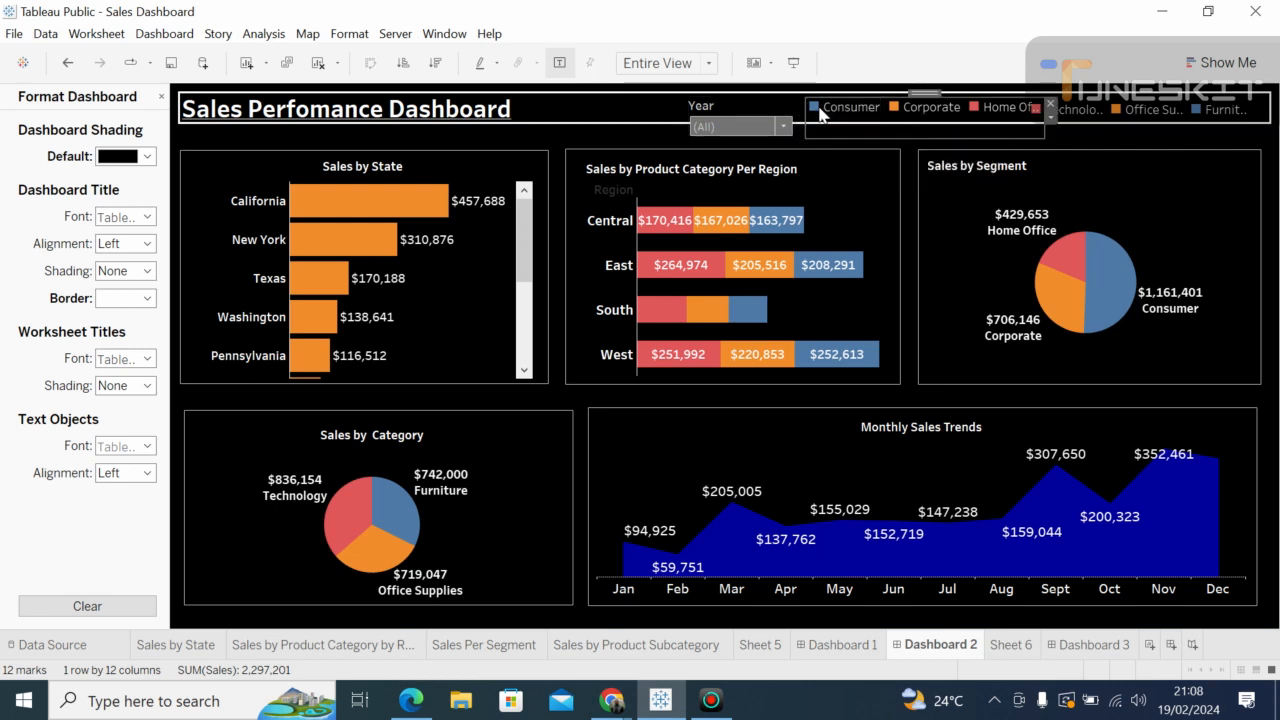
Step: Look over the Segment legend's colour settings and its list of options, then clear the Consumer selection
double_click(820, 113)
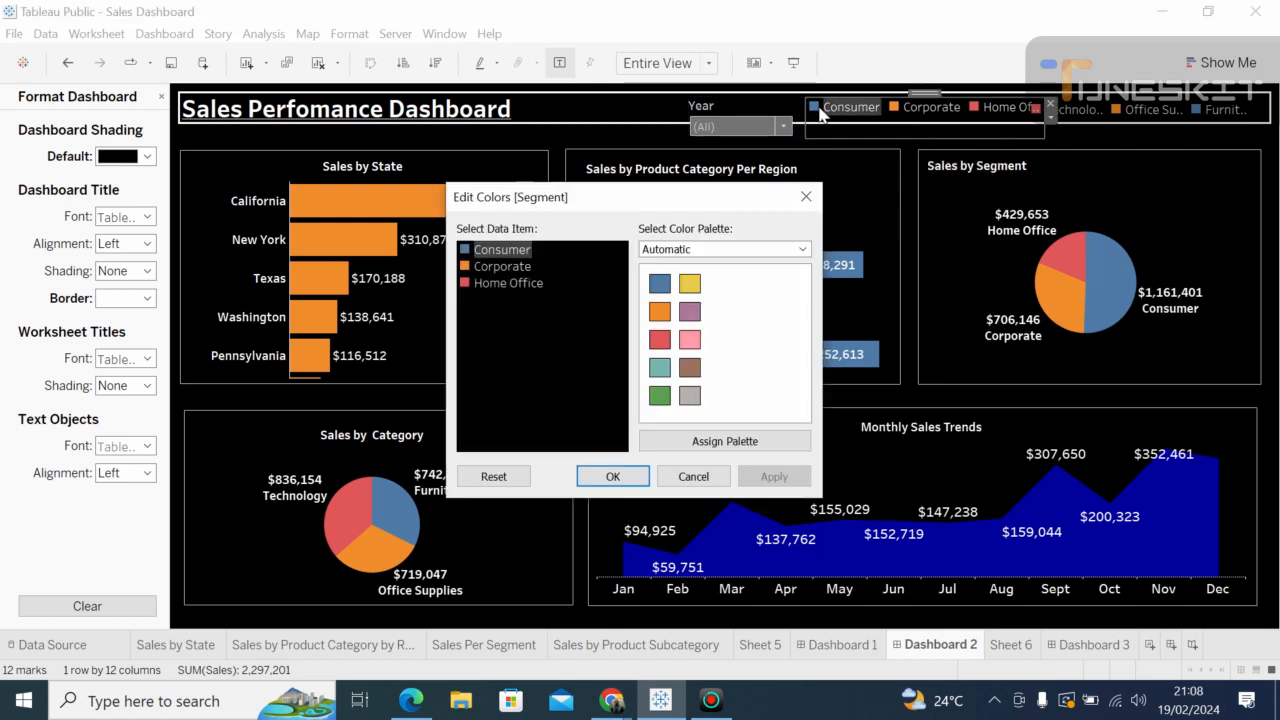
click(806, 196)
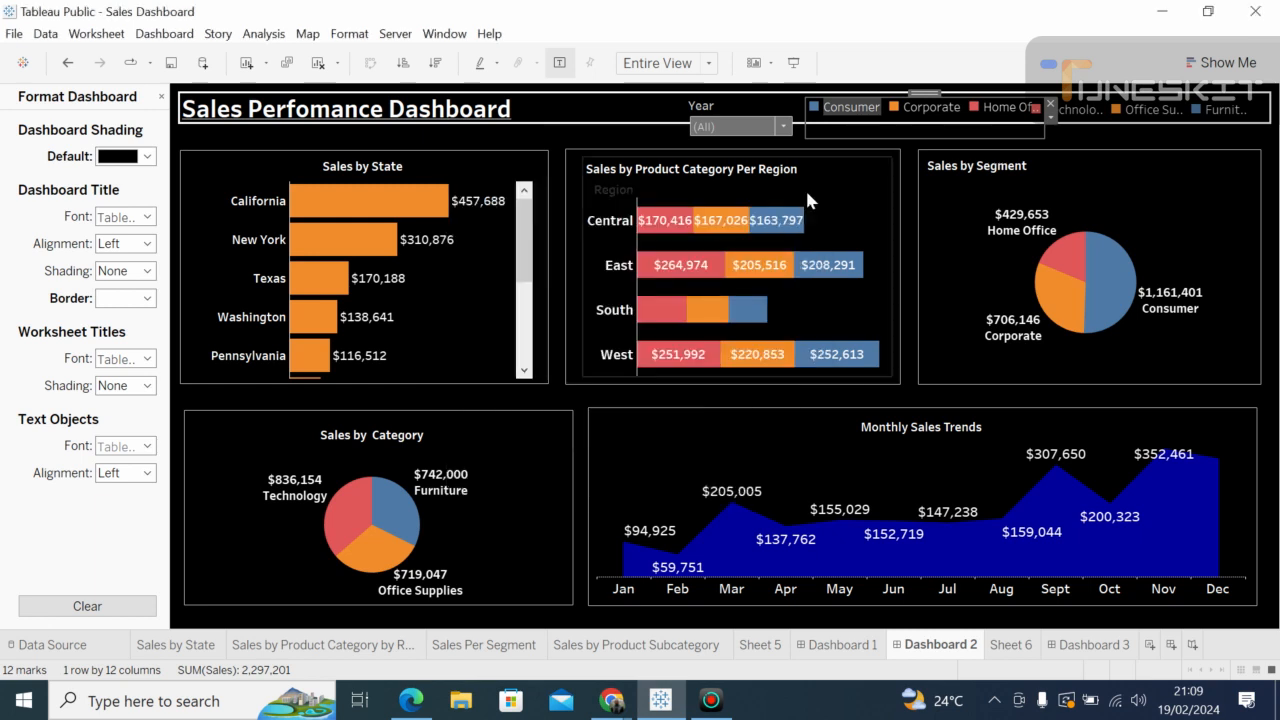
click(1050, 120)
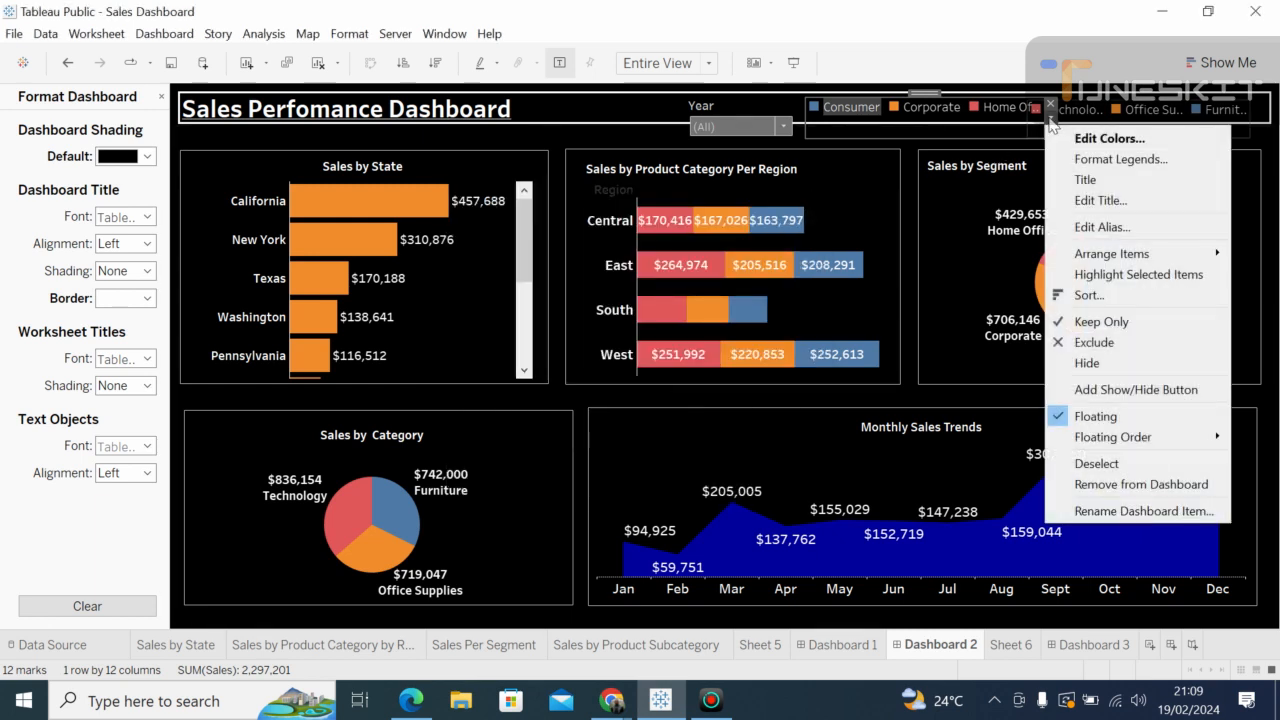
click(980, 108)
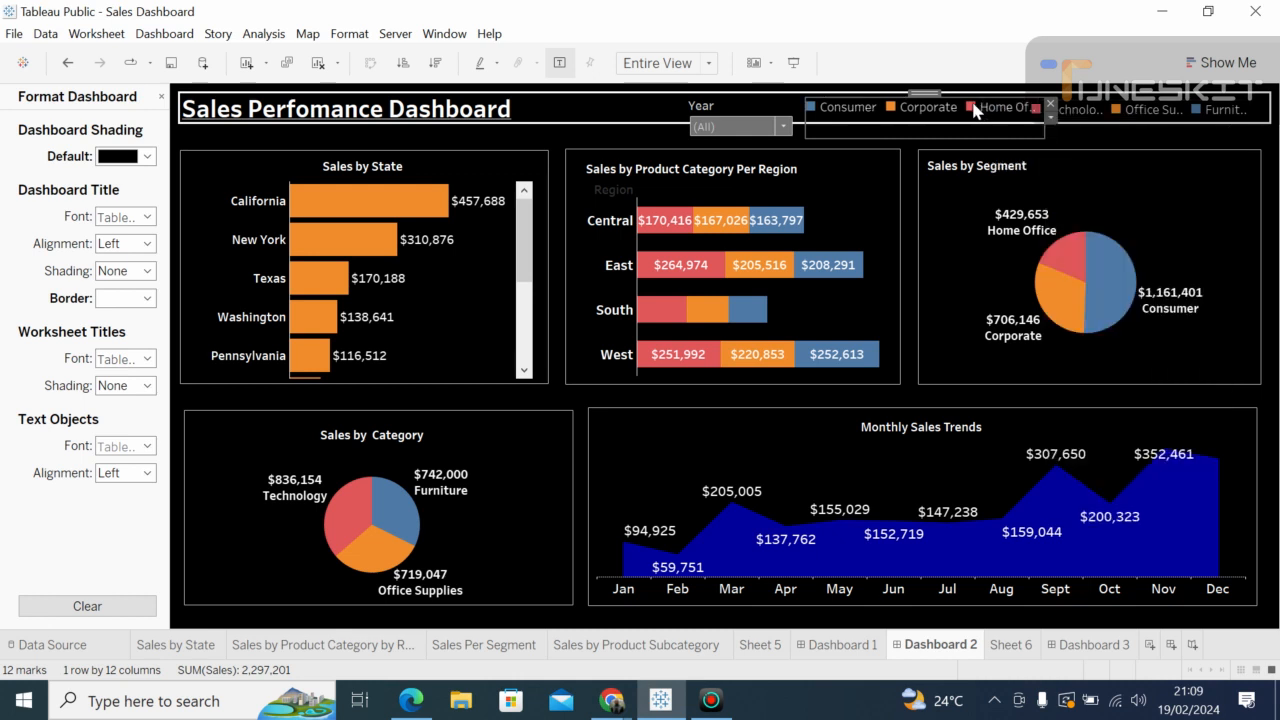
Step: Highlight Office Supplies through the Category legend and look over that legend's colour settings
click(1116, 110)
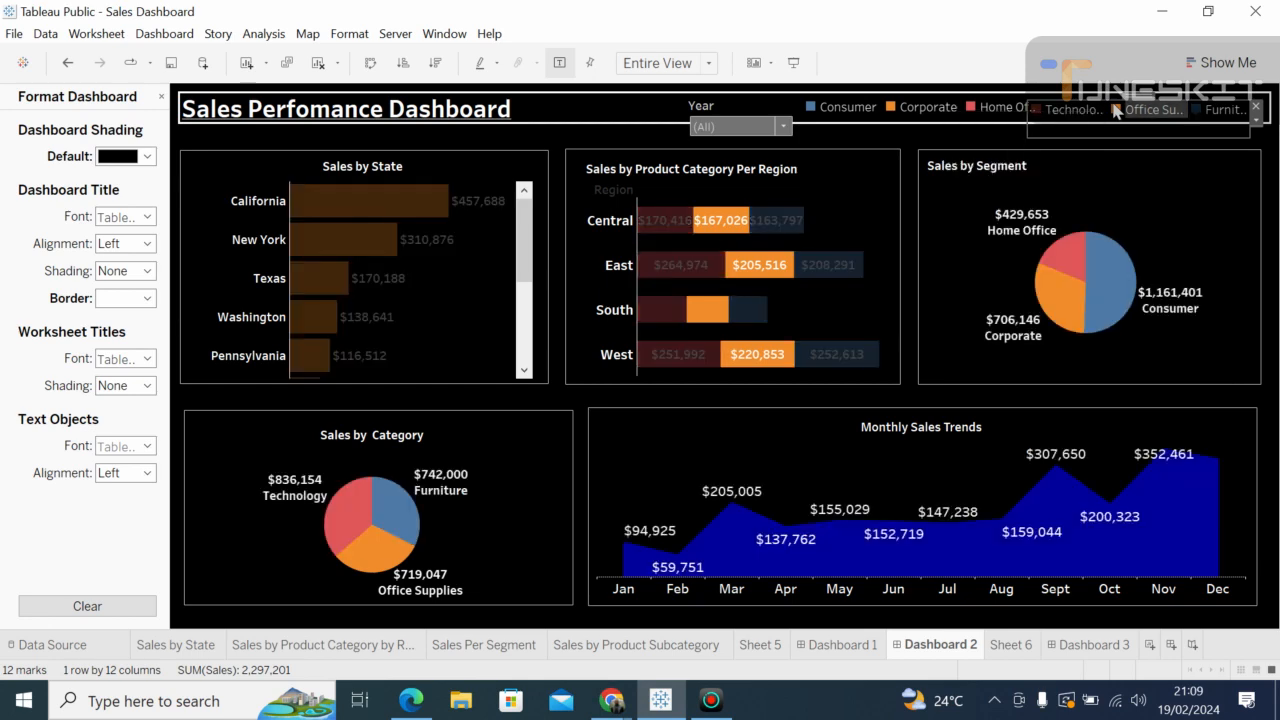
double_click(1116, 110)
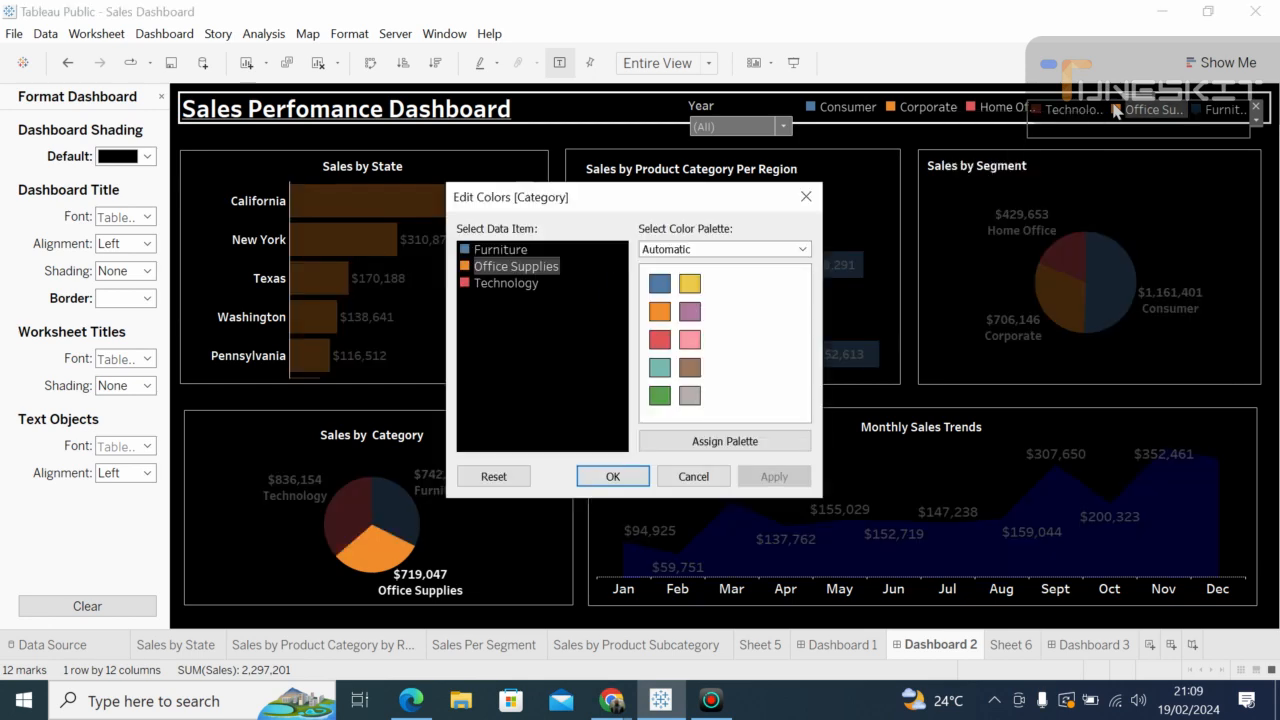
click(806, 197)
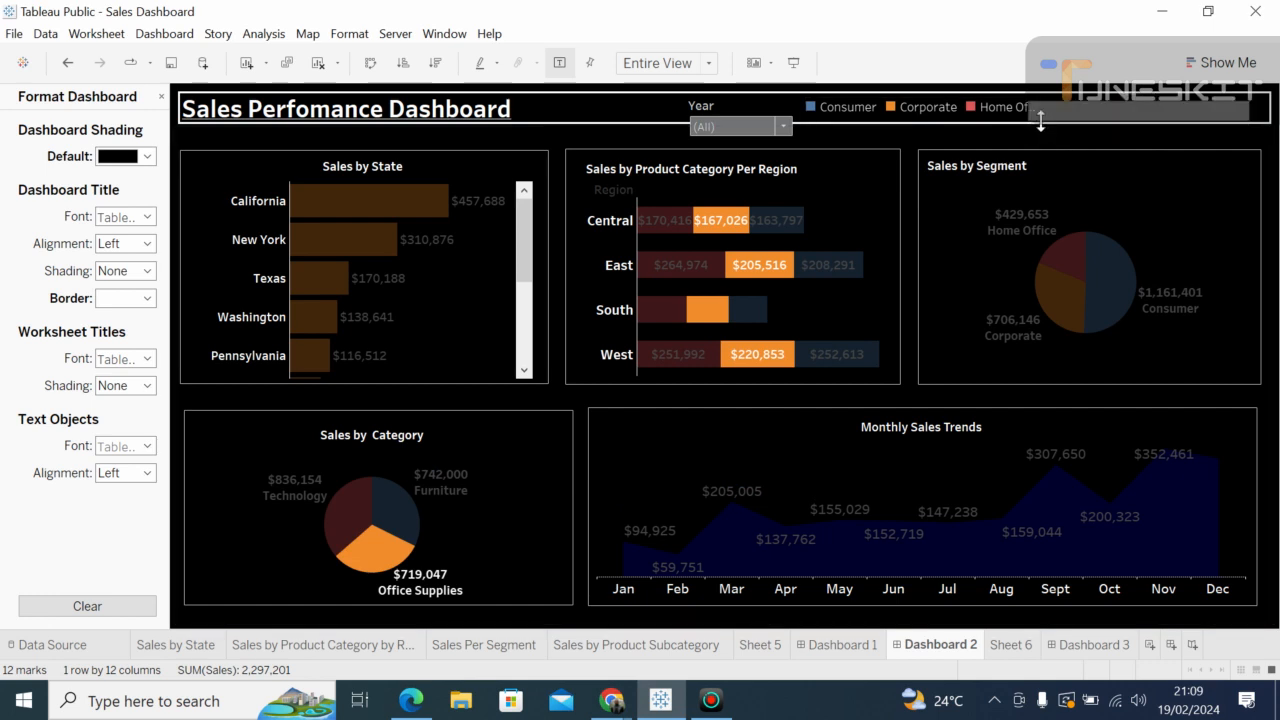
Step: Resize the Category legend inside the title bar area, then deselect it
drag(1040, 123, 993, 125)
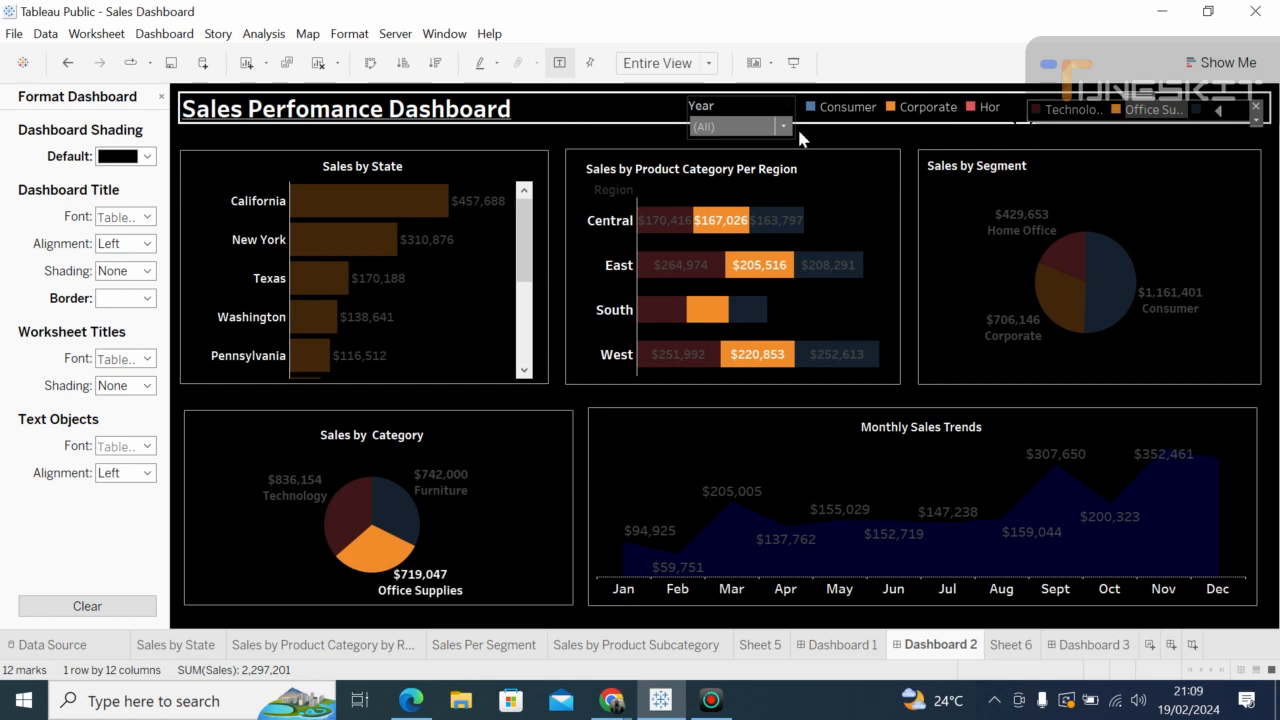
click(669, 126)
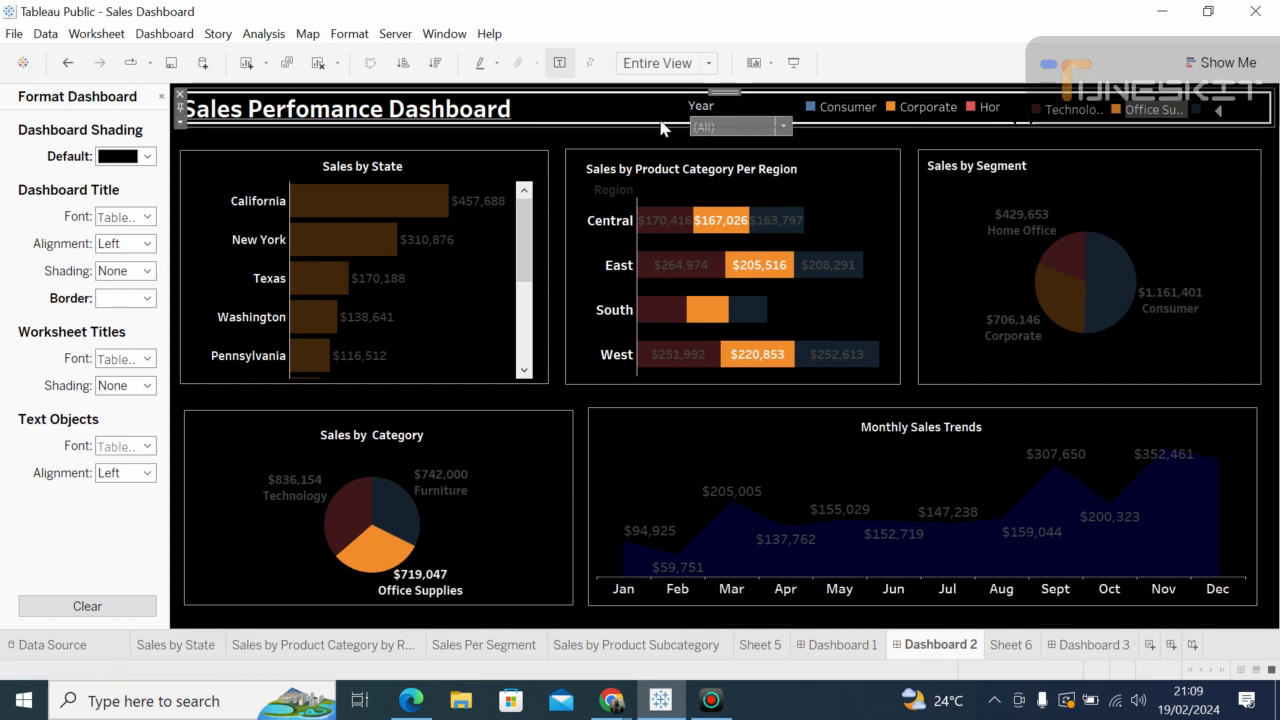
click(1272, 184)
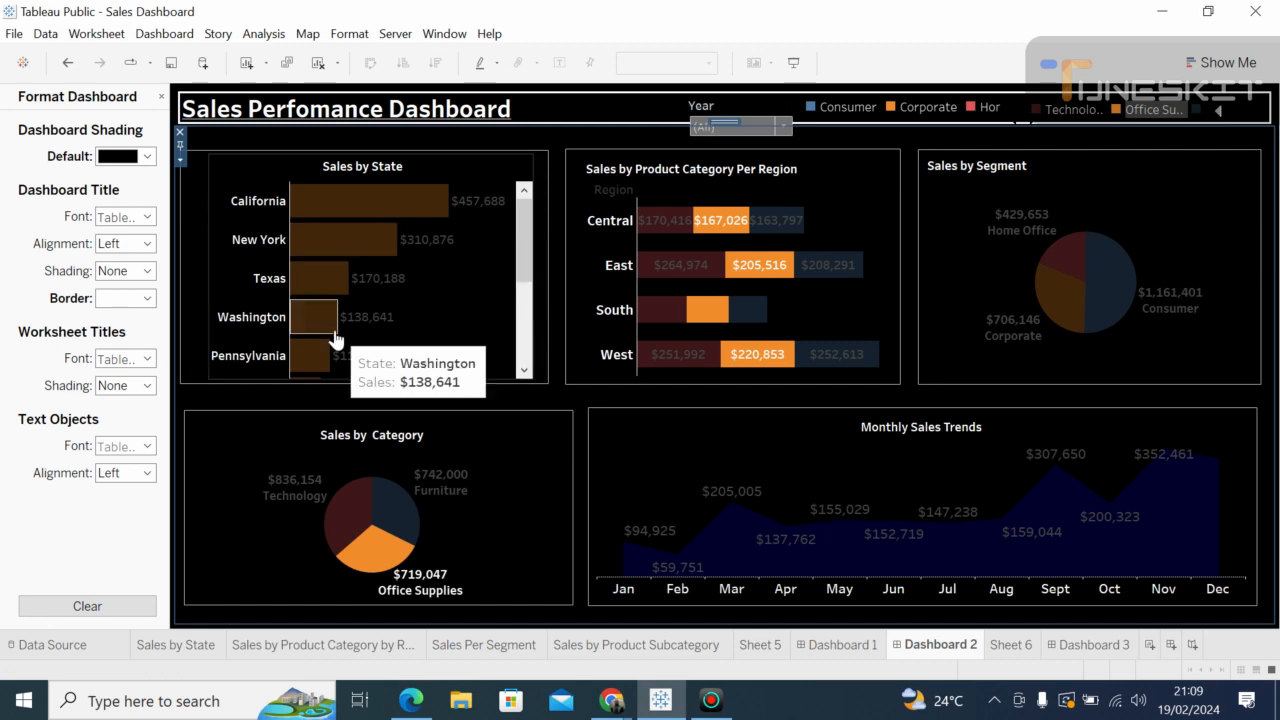
Step: Clear the Office Supplies highlight by selecting and deselecting the Central region's Technology bar in the Product Category Per Region chart
click(622, 264)
click(665, 220)
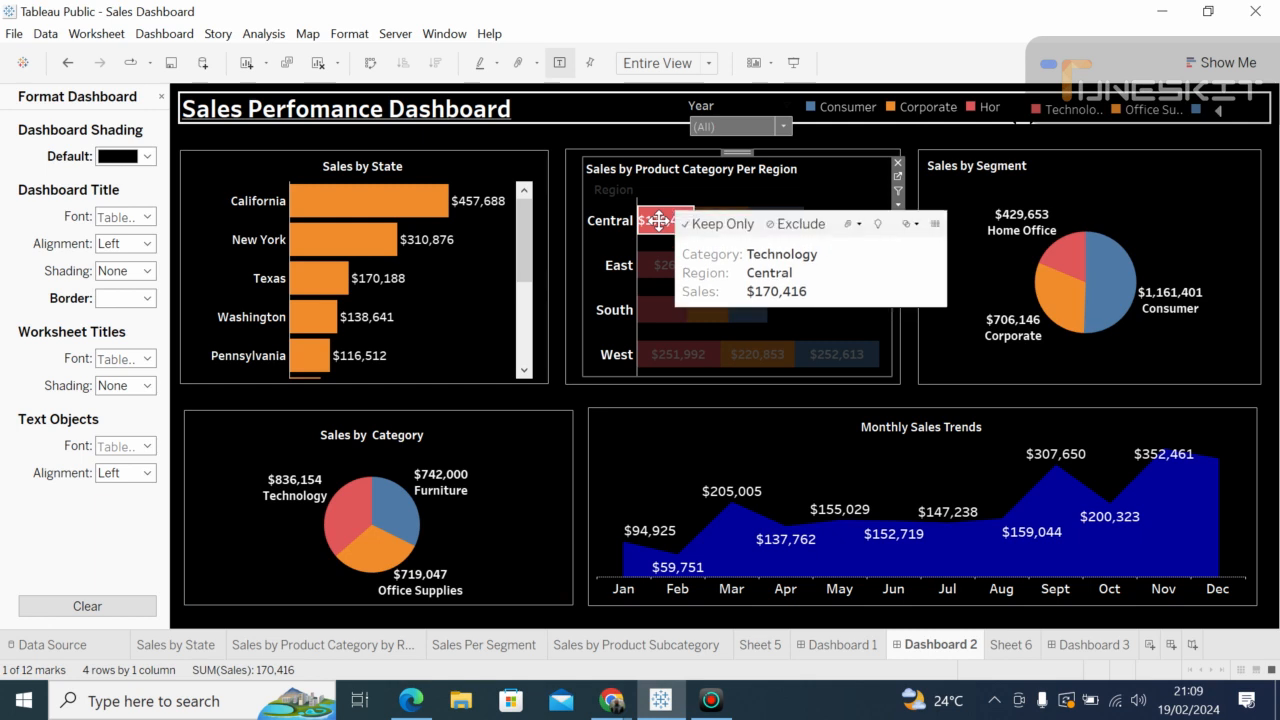
click(650, 236)
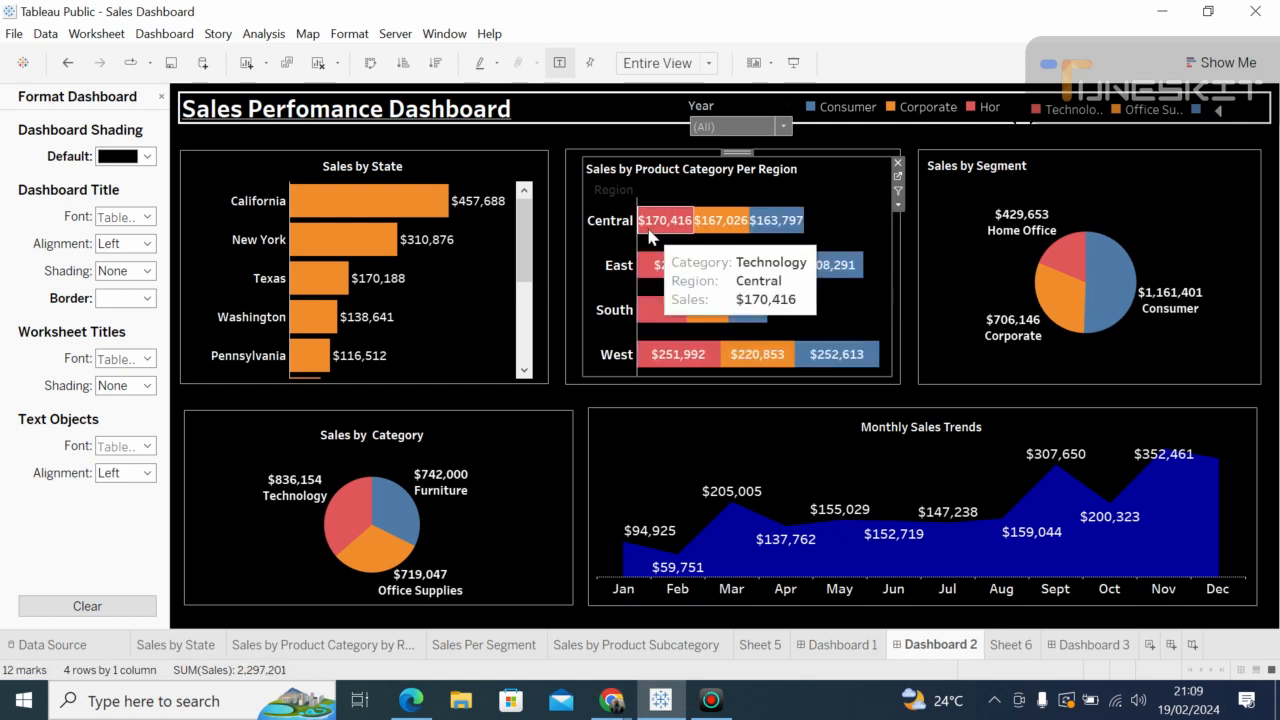
click(575, 552)
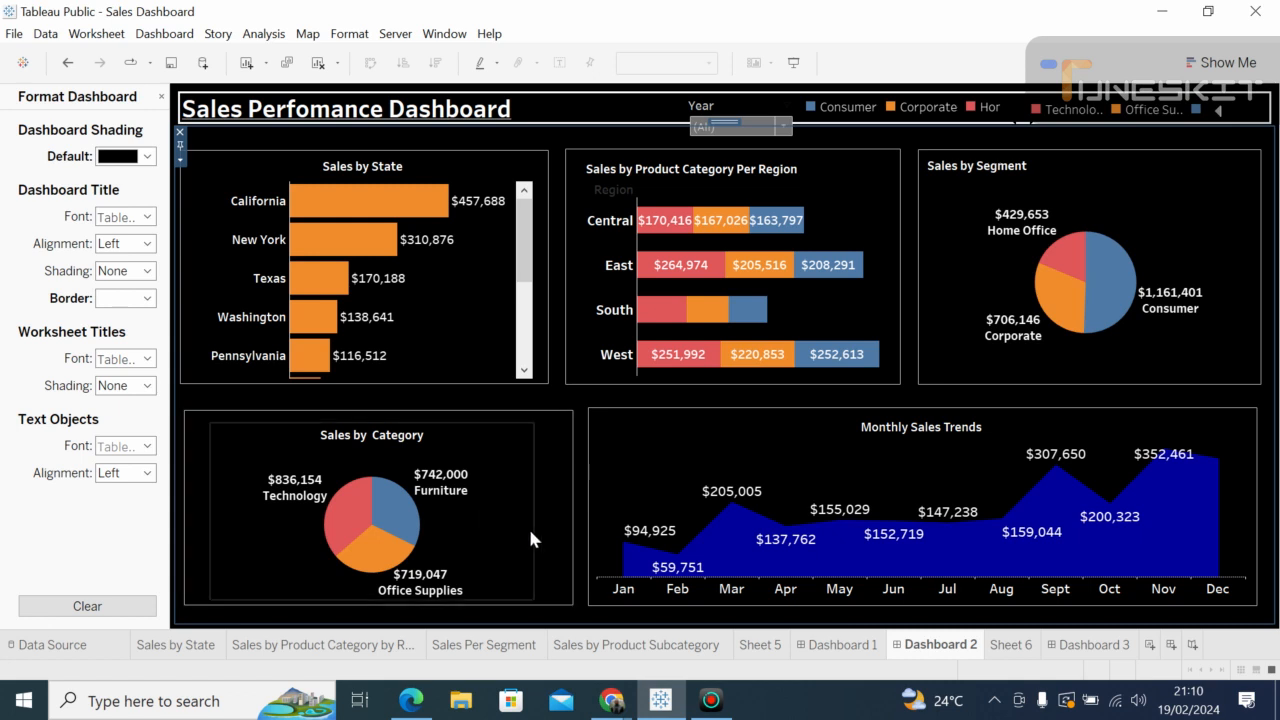
click(556, 534)
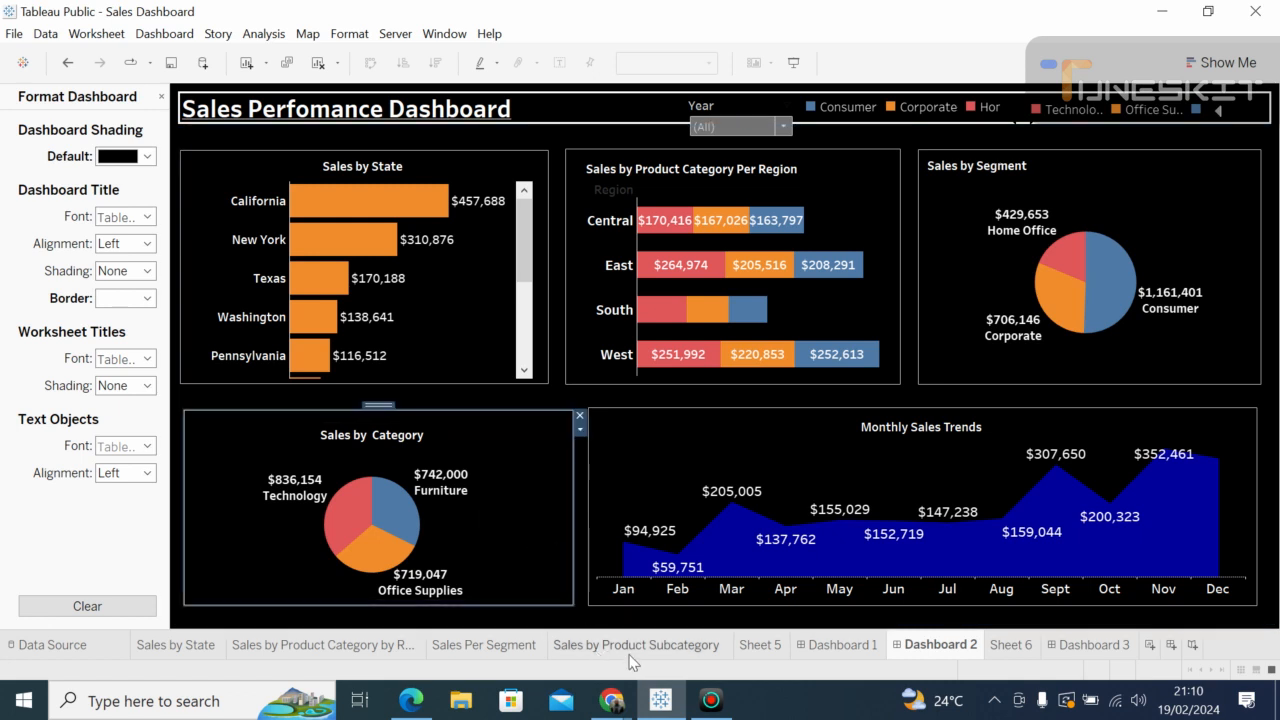
Step: Look over the Monthly Sales Trends worksheet and Dashboard 1, briefly selecting its Product Category Per Region chart
mouse_move(658, 660)
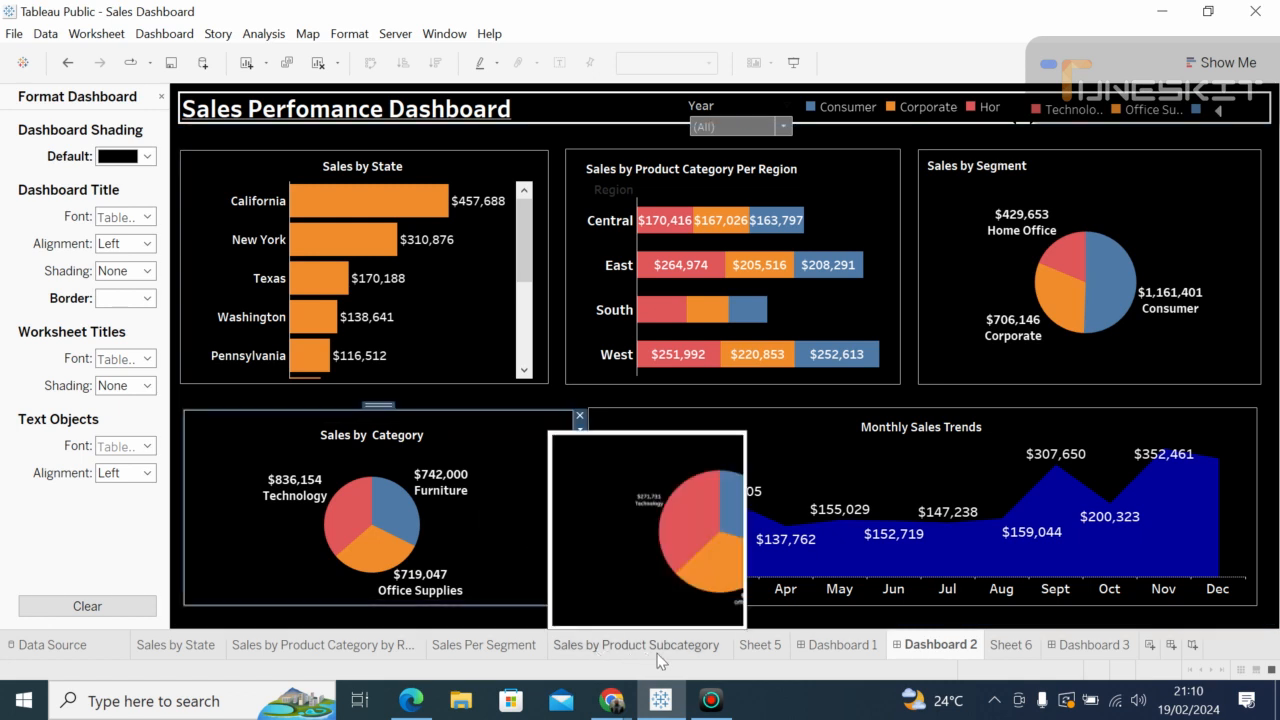
click(763, 645)
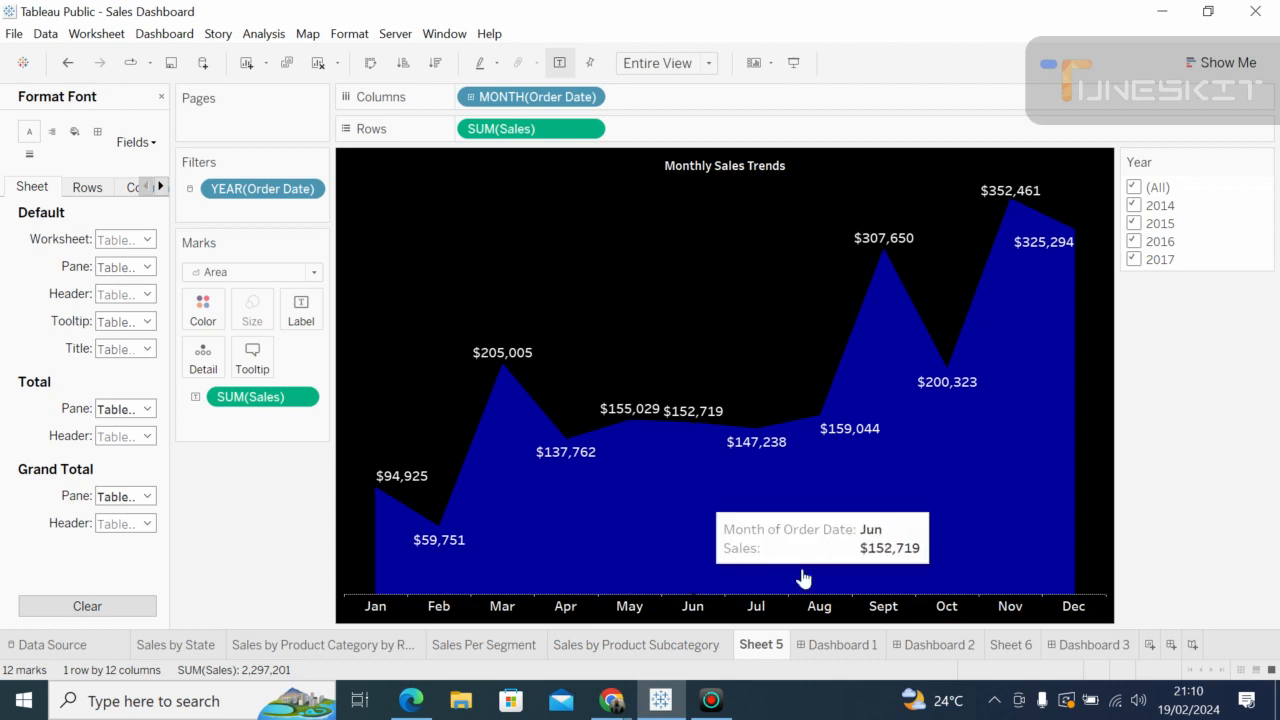
click(843, 645)
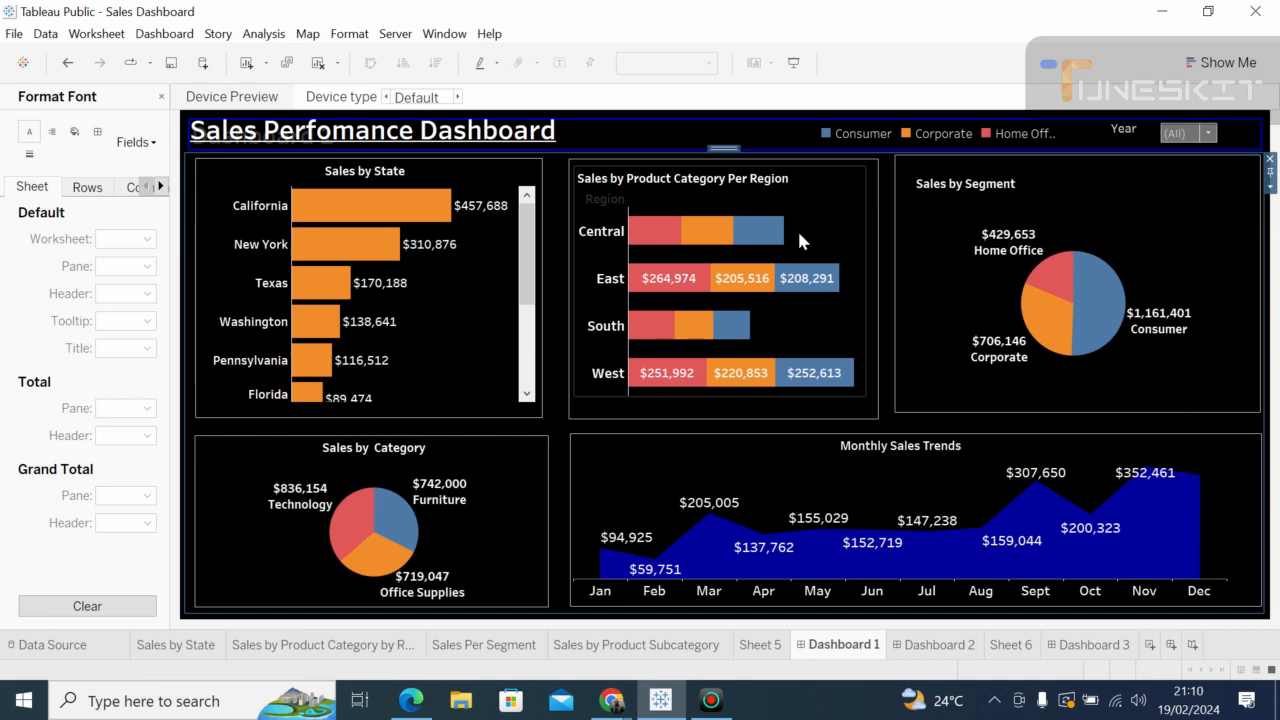
click(841, 200)
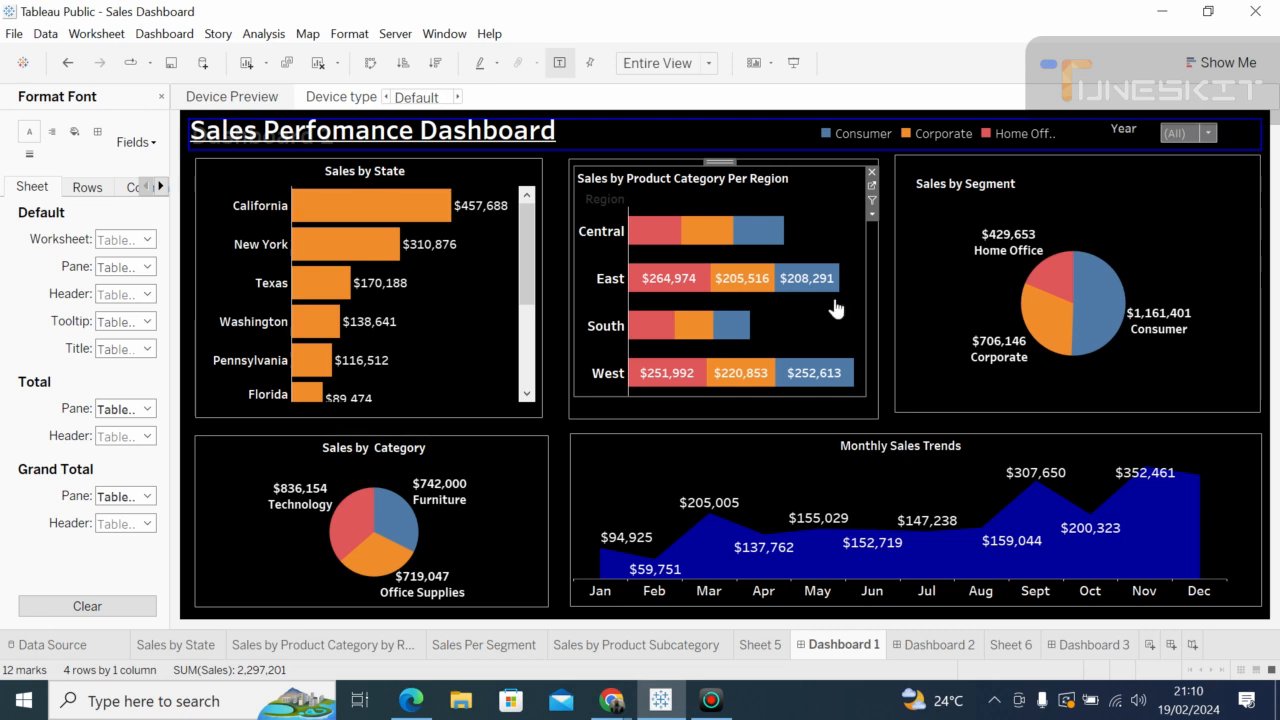
click(735, 427)
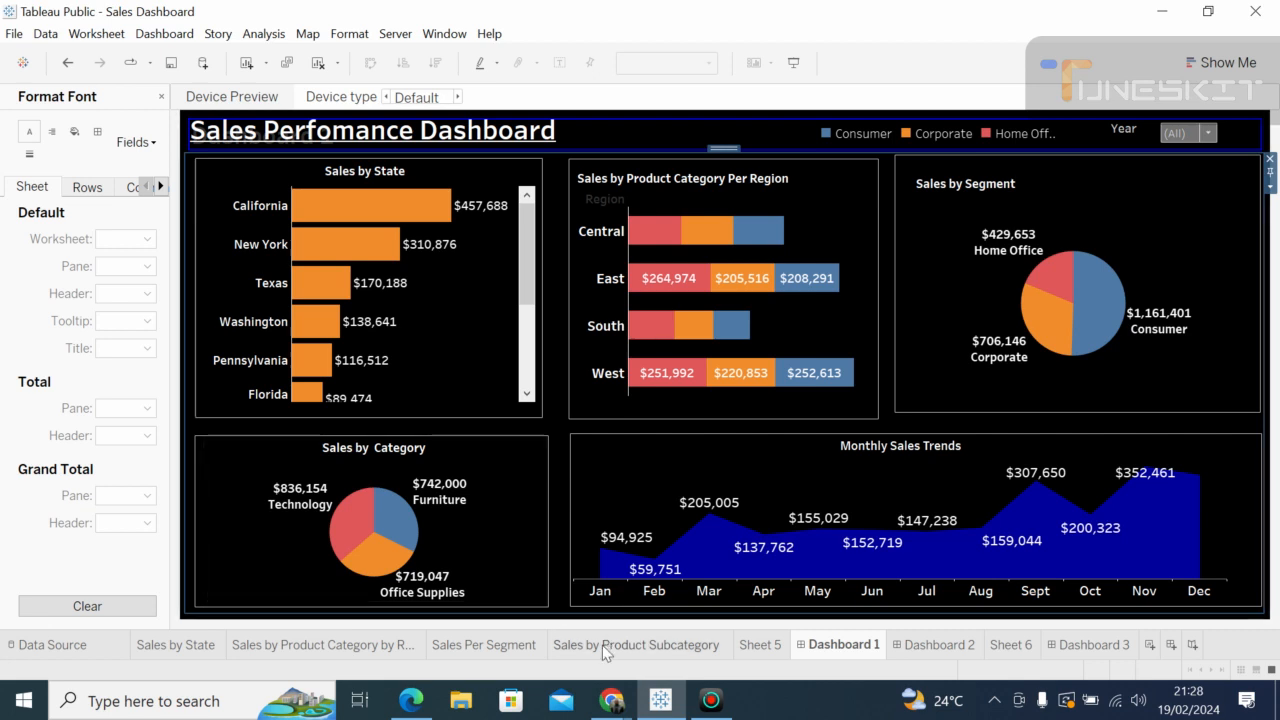
Step: Switch to the Google Meet call in Chrome to check the participants, returning to Dashboard 1 in Tableau after each of two visits
mouse_move(610, 705)
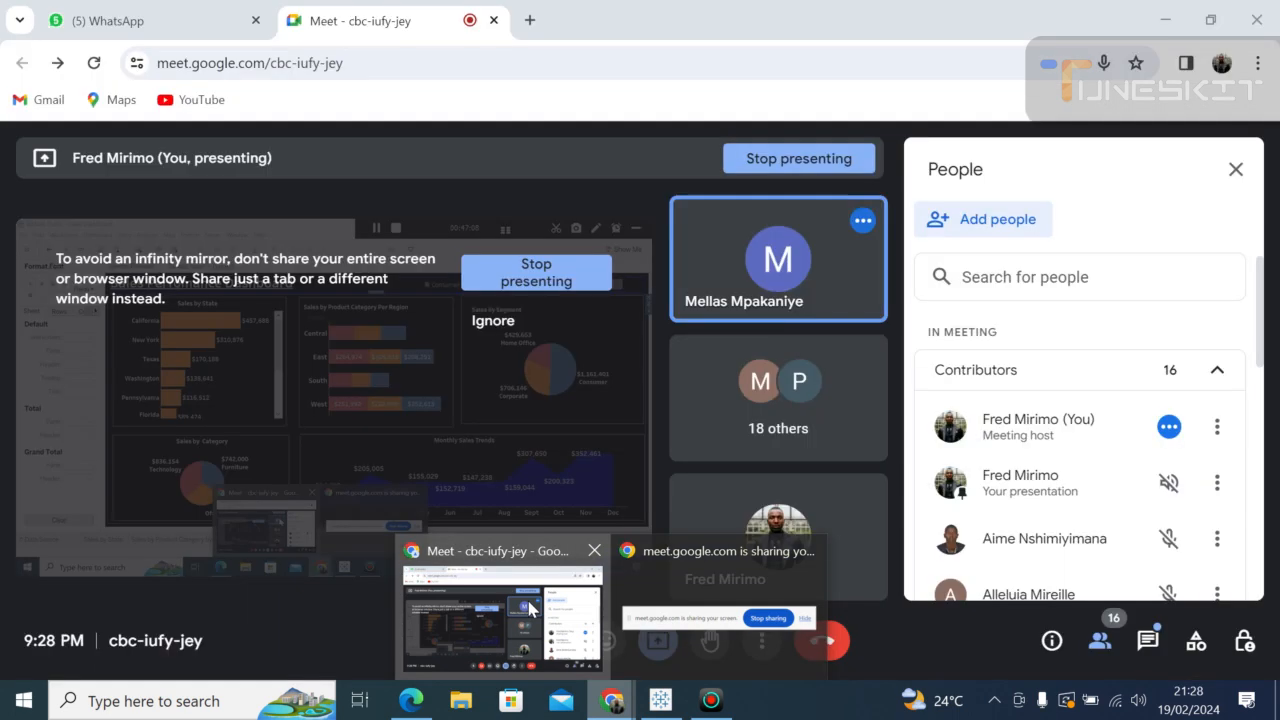
click(530, 608)
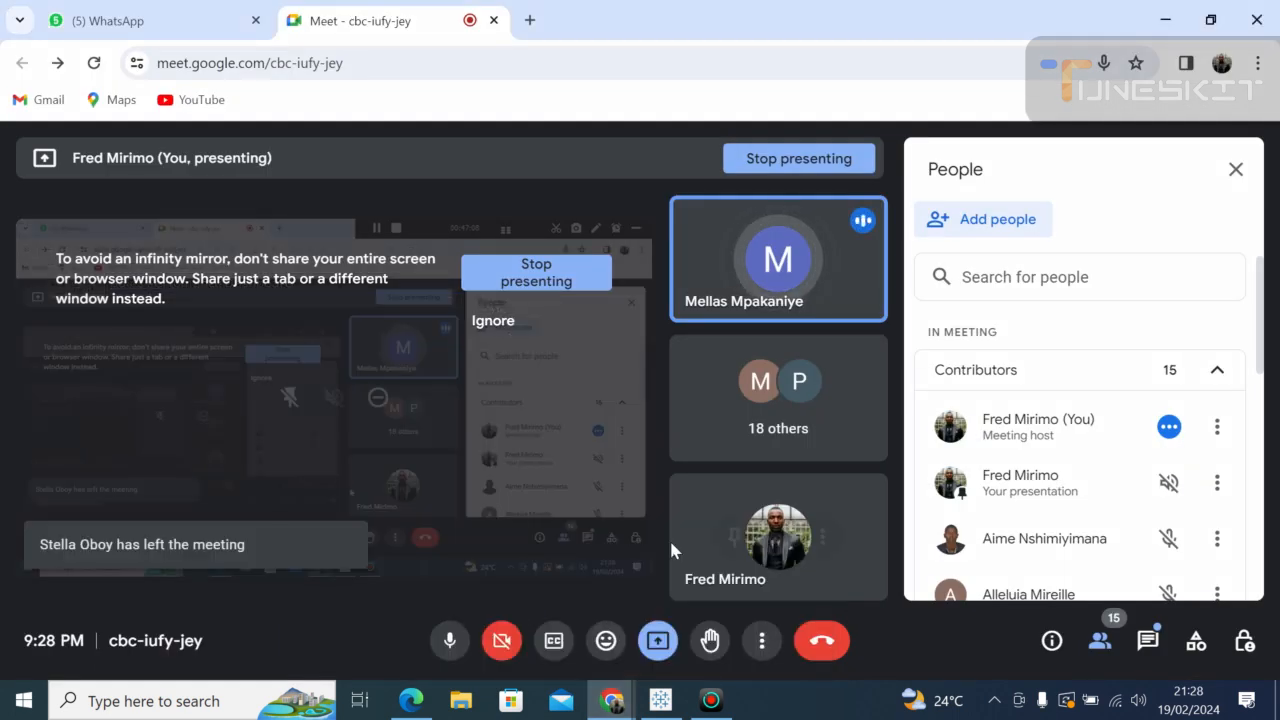
key(alt+Tab)
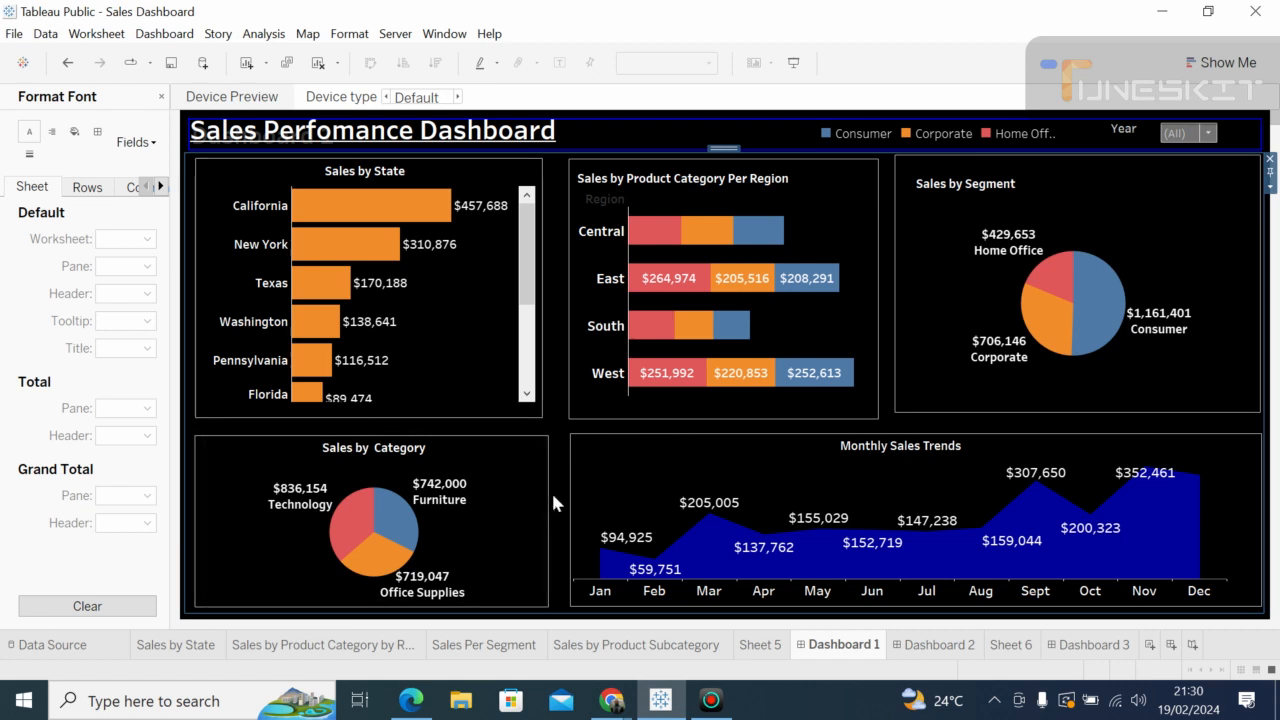
click(614, 701)
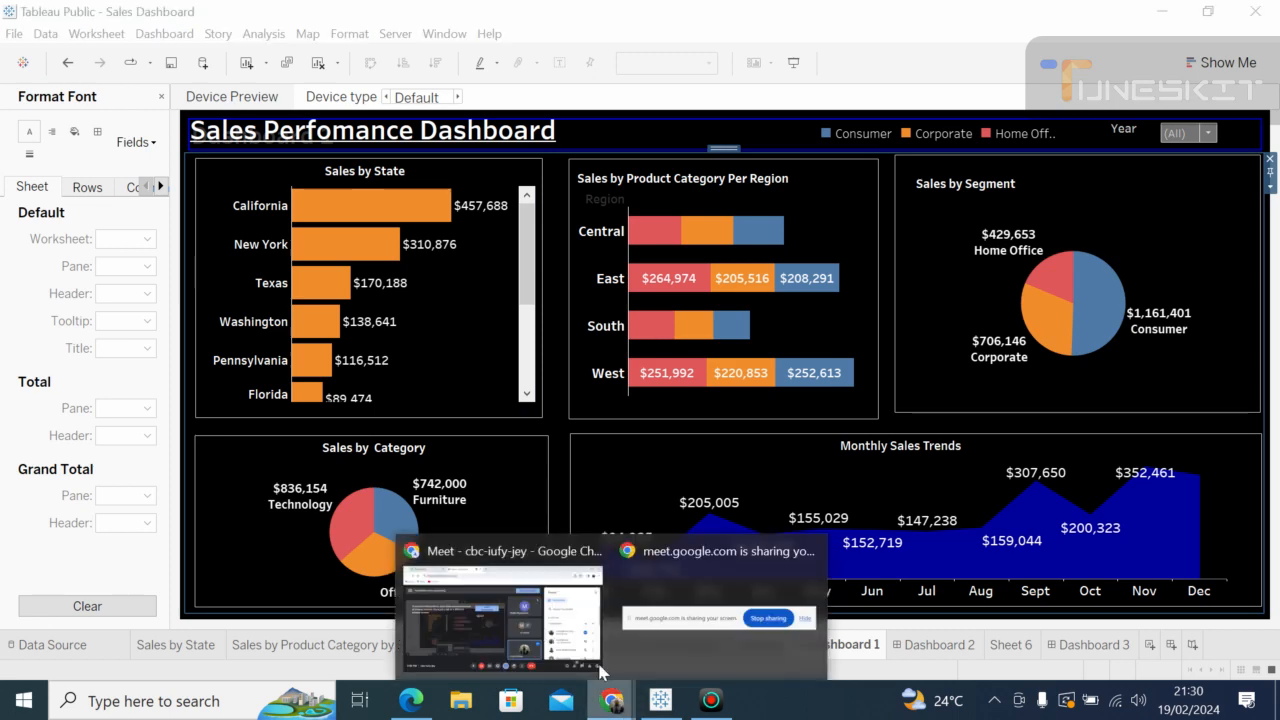
click(486, 612)
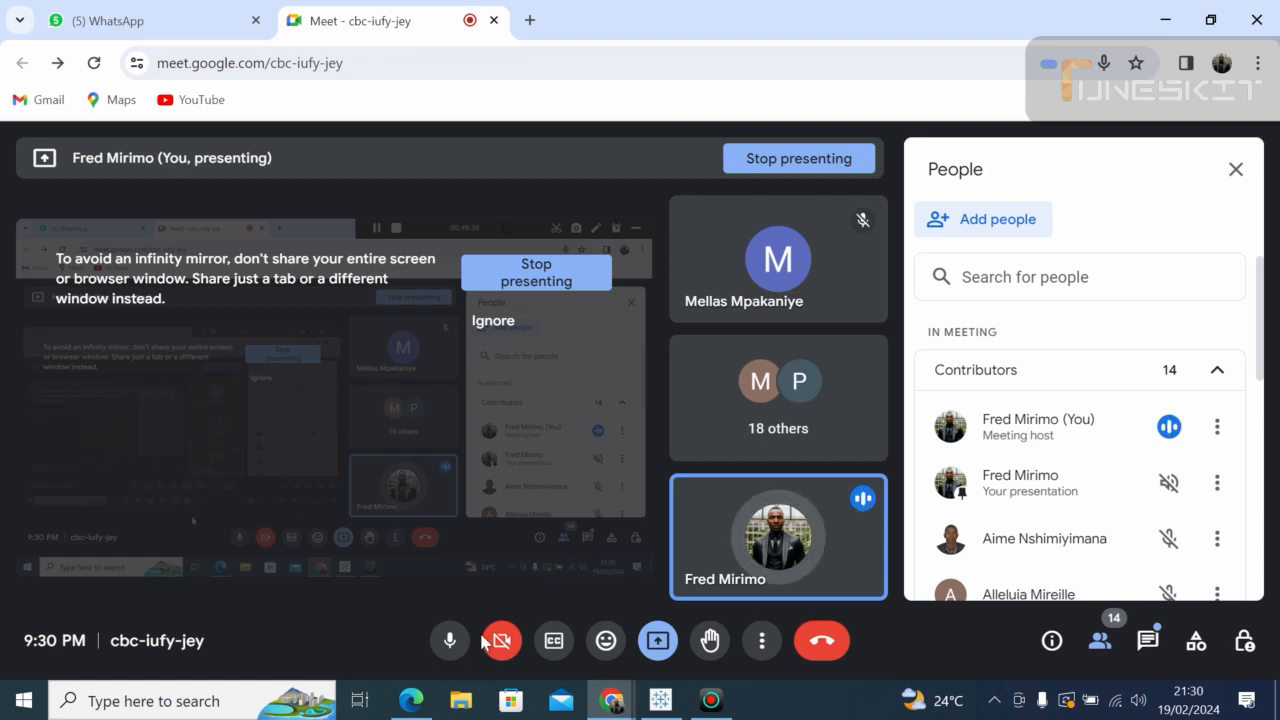
click(660, 700)
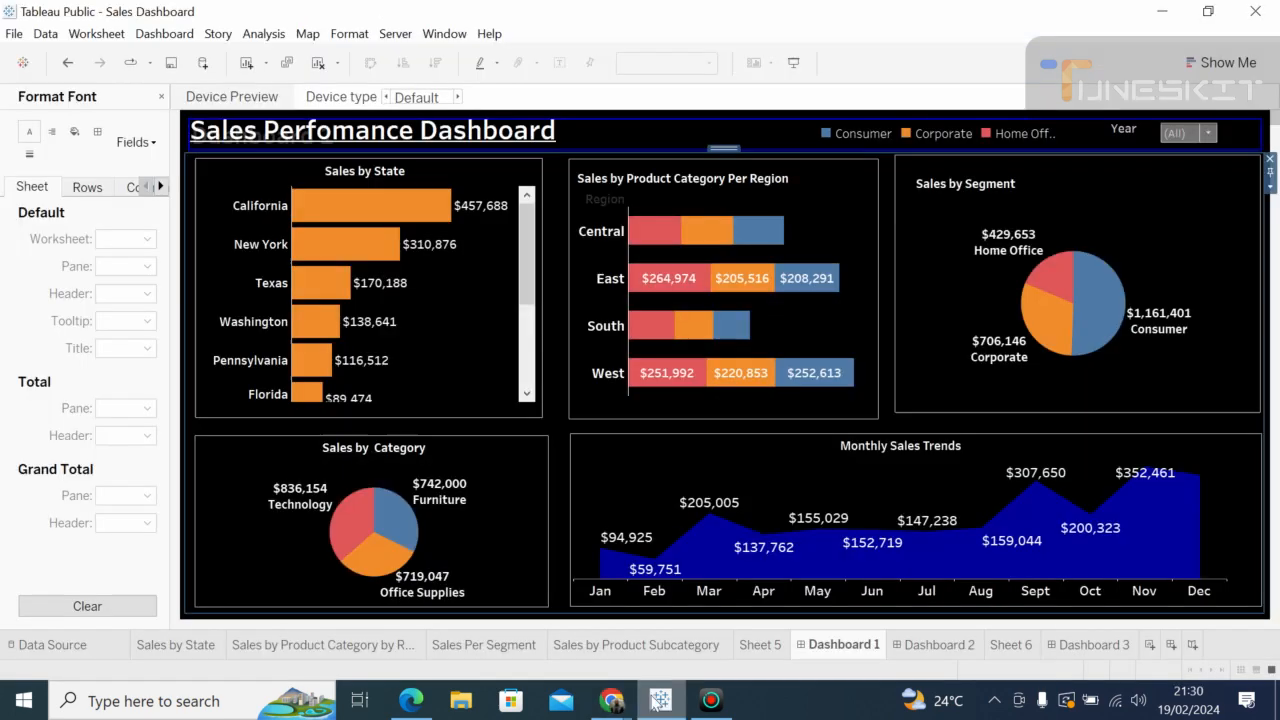
Step: Extend the right edge of the Monthly Sales Trends container slightly outward on the Sales Performance Dashboard
click(576, 378)
click(620, 445)
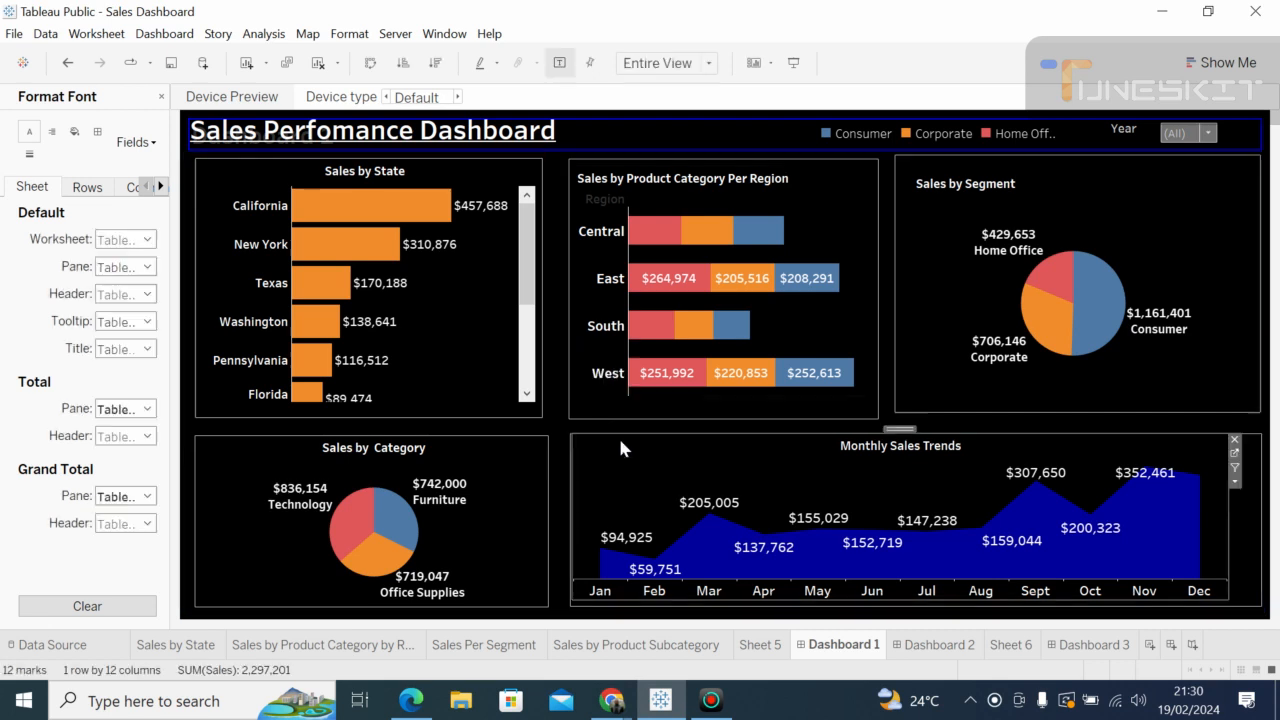
click(1258, 515)
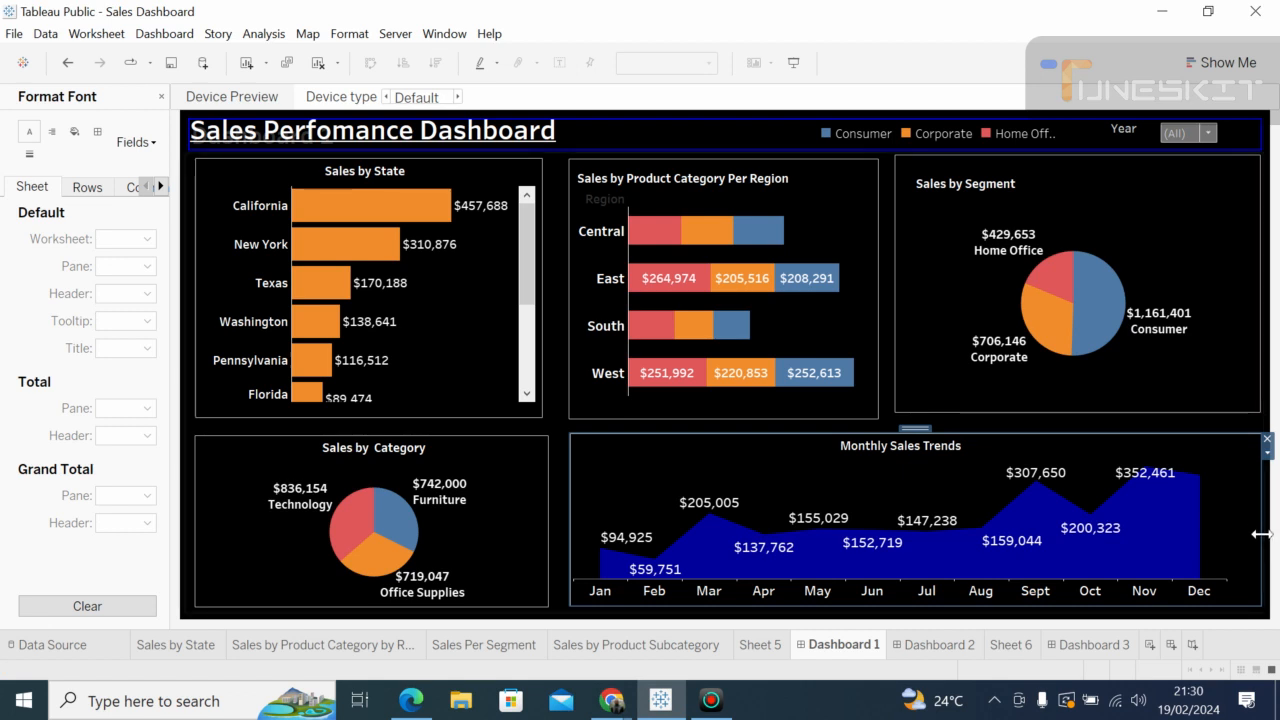
drag(1262, 534, 1265, 531)
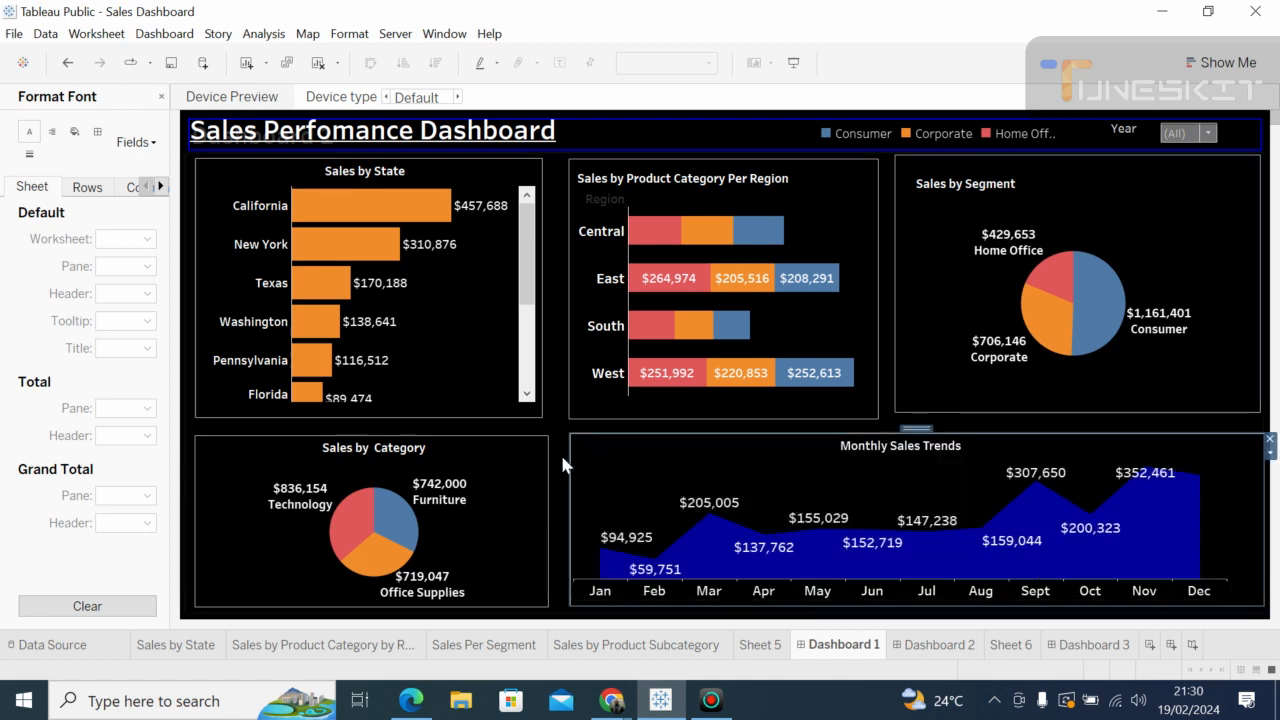
click(998, 320)
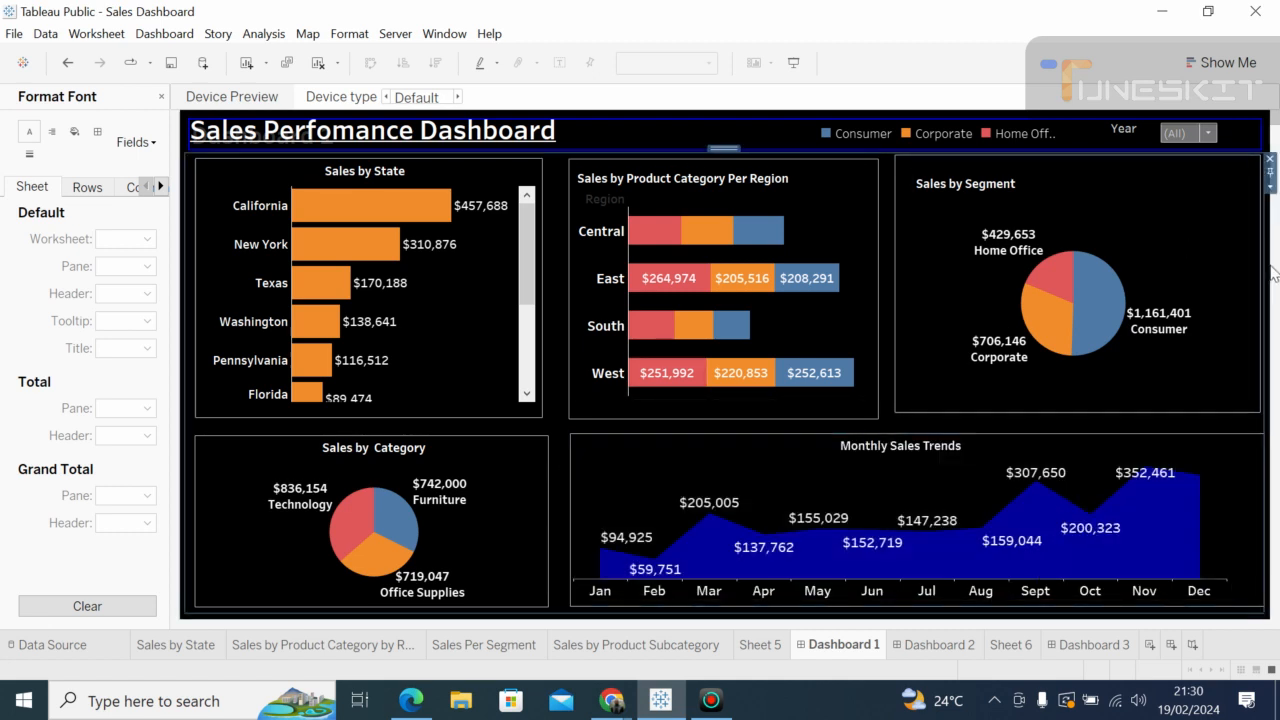
click(557, 424)
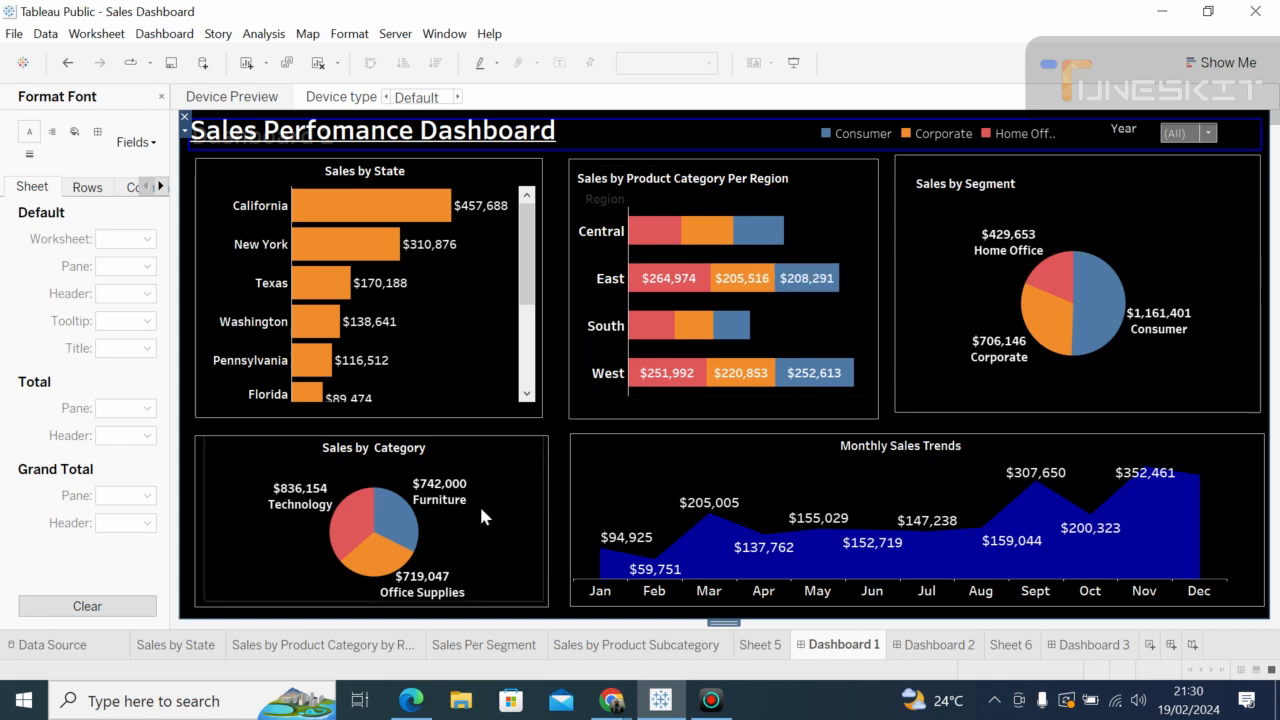
click(556, 474)
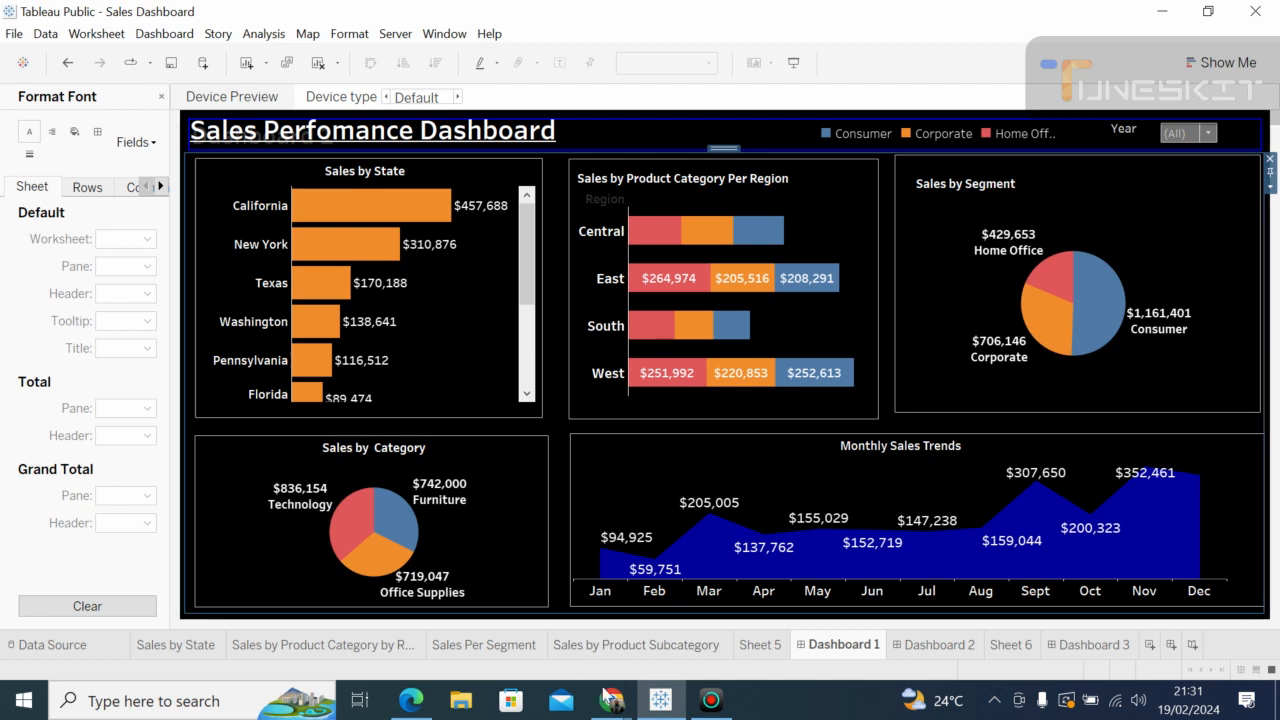
Step: Switch to WhatsApp Web in Chrome and open the CDS VIRTUAL BATCH 1SEPT-23 INTAKE group chat
mouse_move(608, 700)
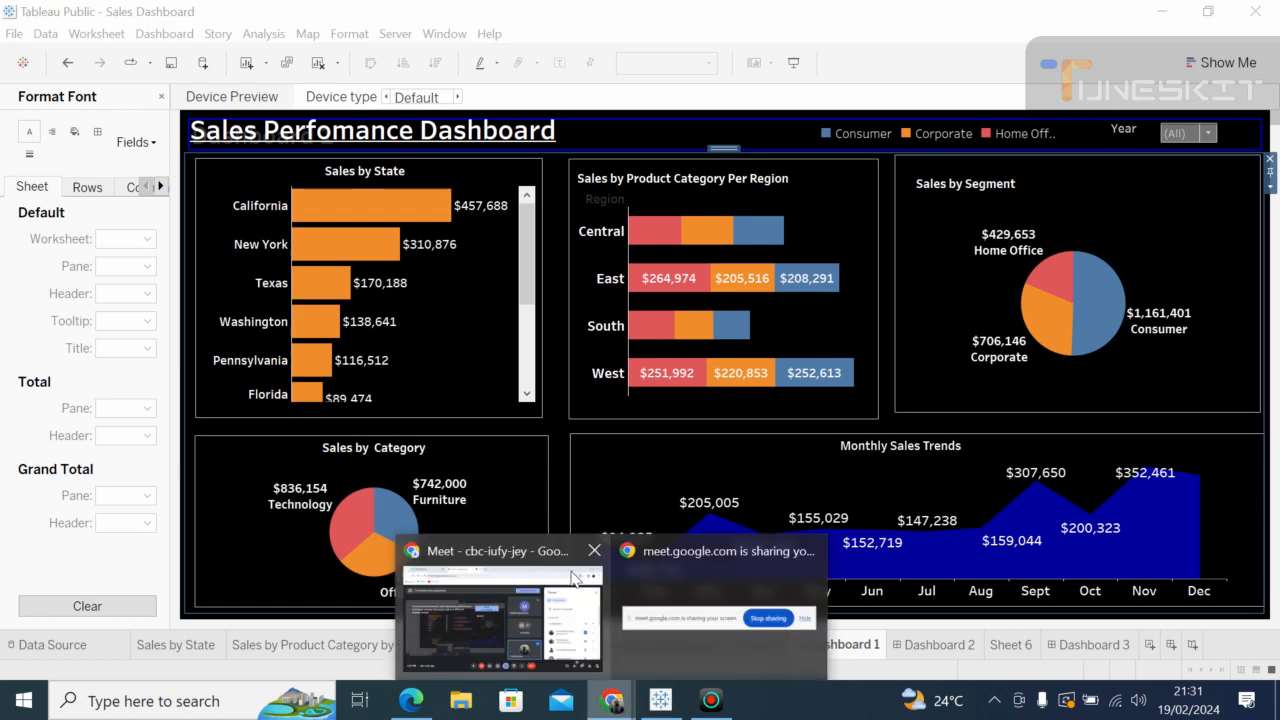
mouse_move(588, 617)
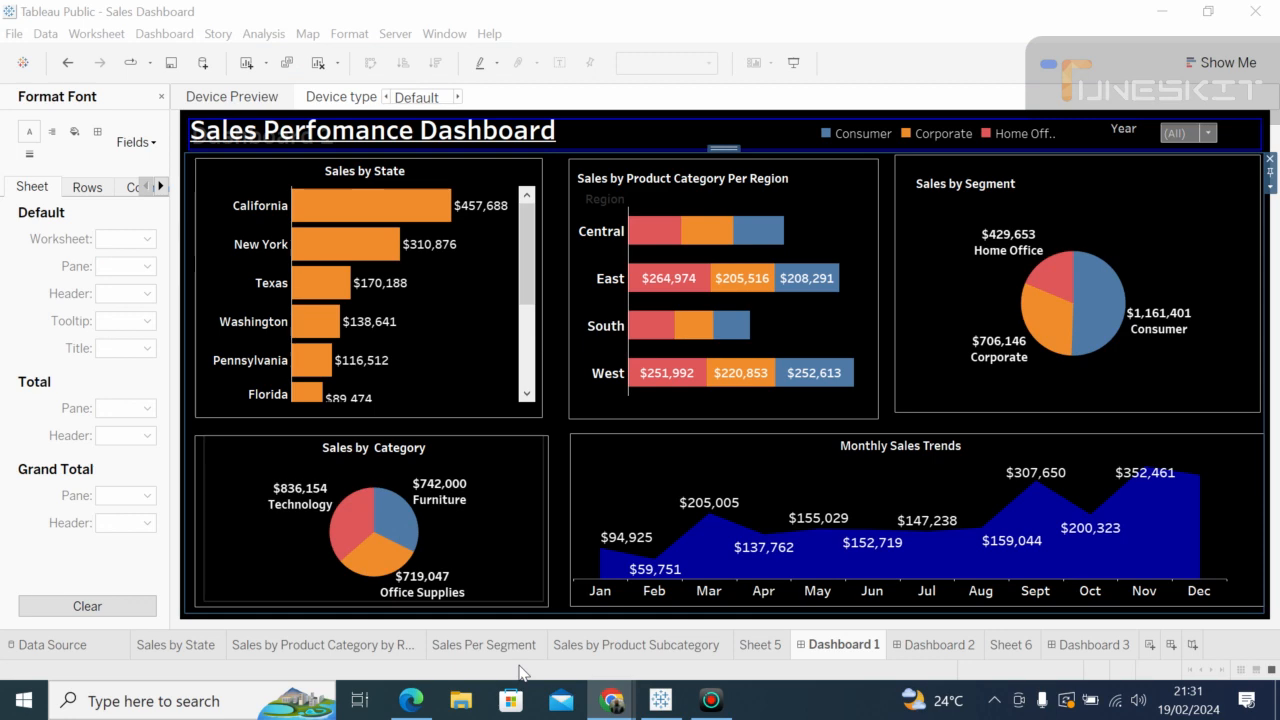
click(163, 22)
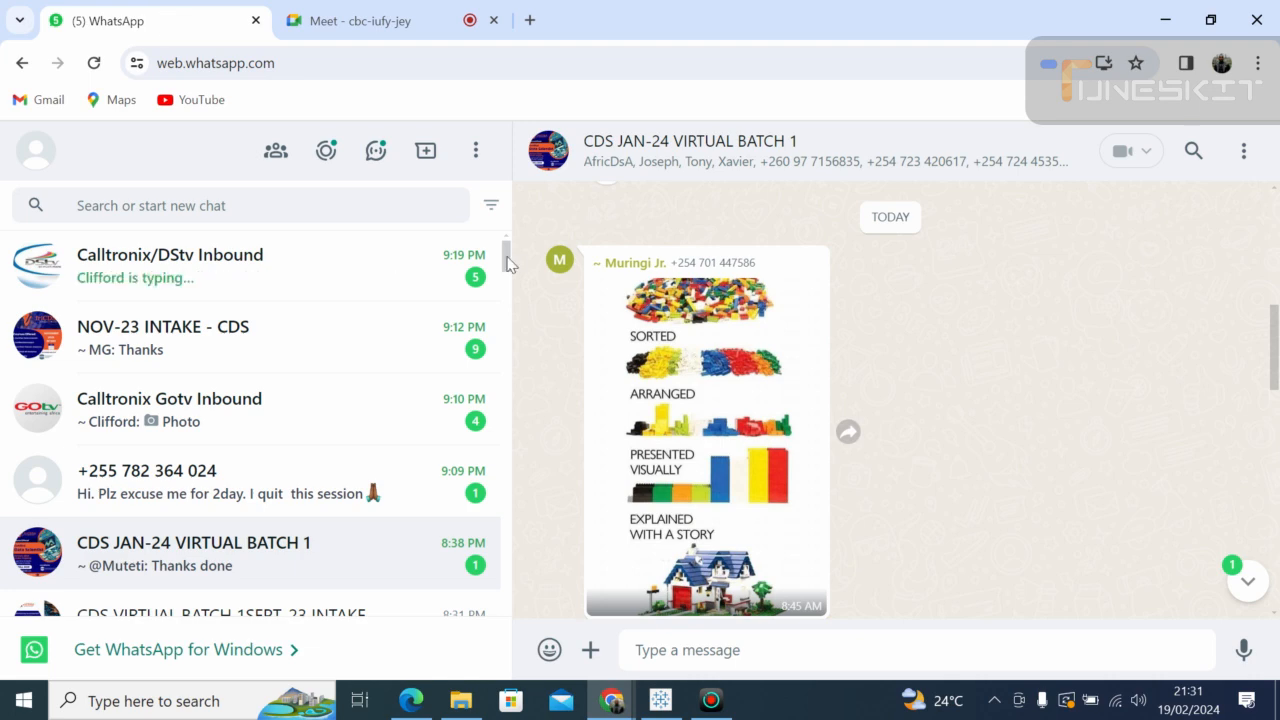
drag(507, 262, 508, 274)
scroll(507, 274, down, 1)
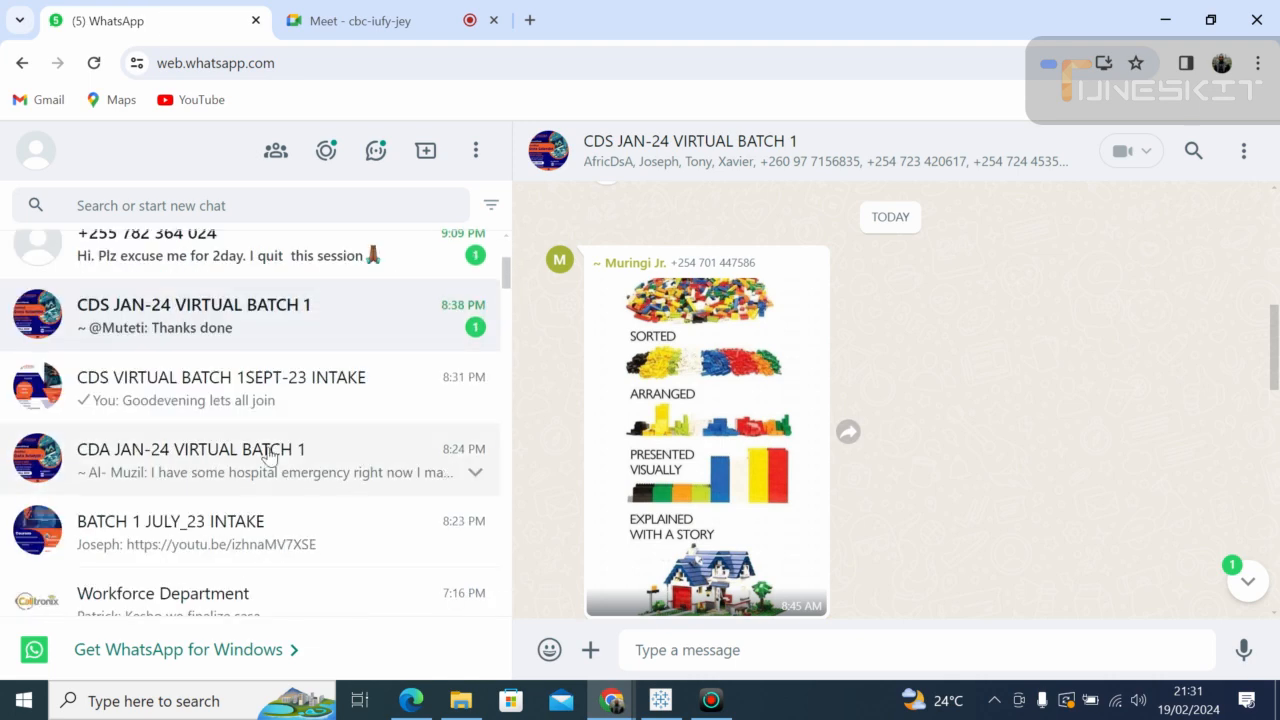
click(247, 399)
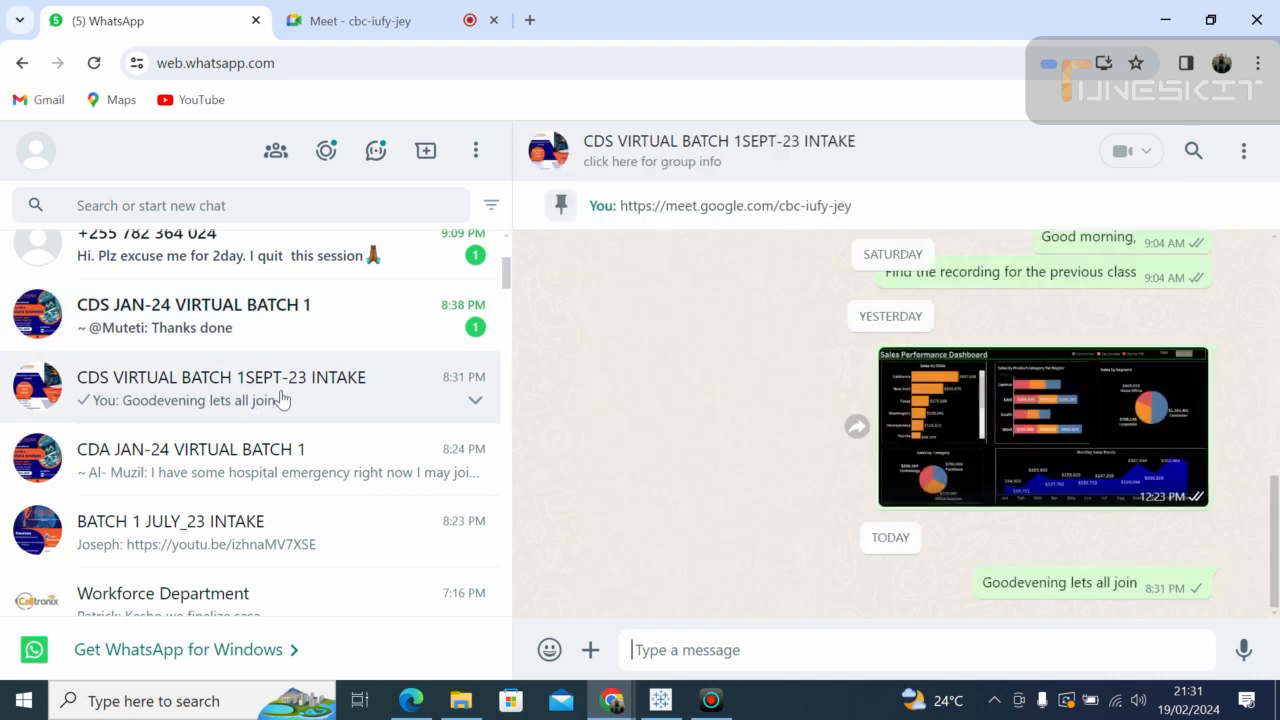
Step: Start attaching a document to the group chat and browse to Local Disk (C:)
click(590, 648)
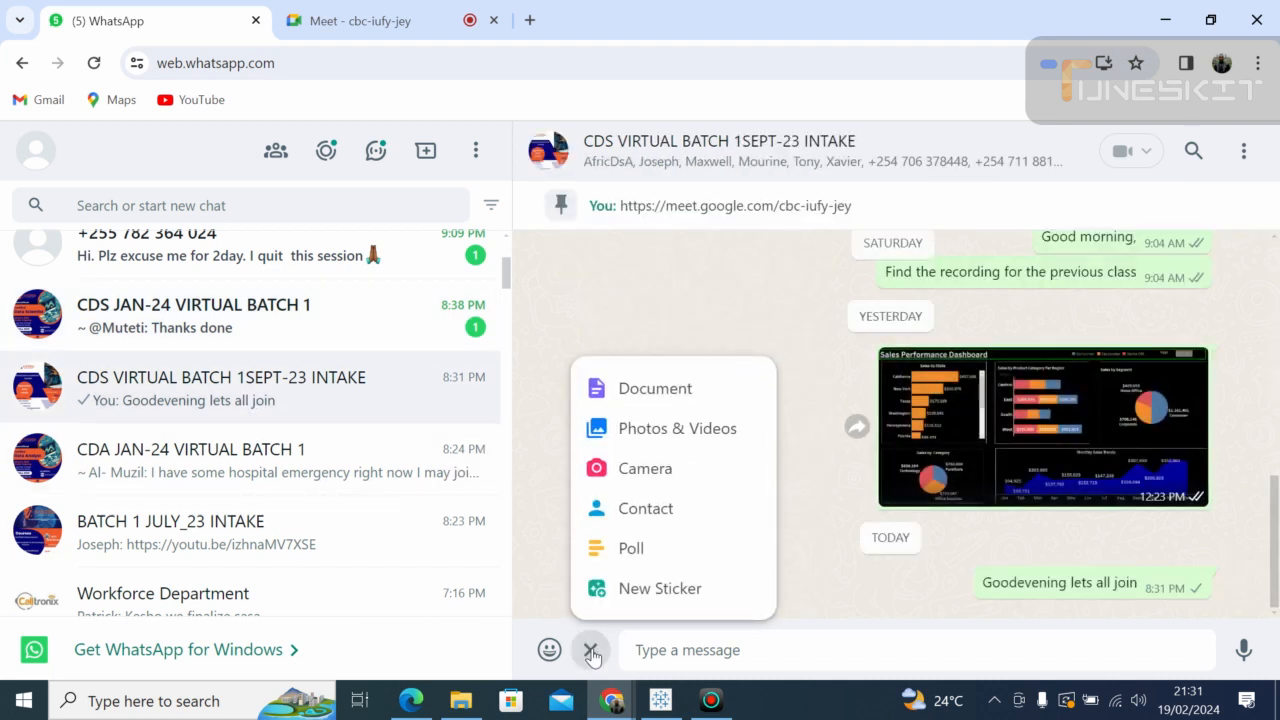
click(672, 396)
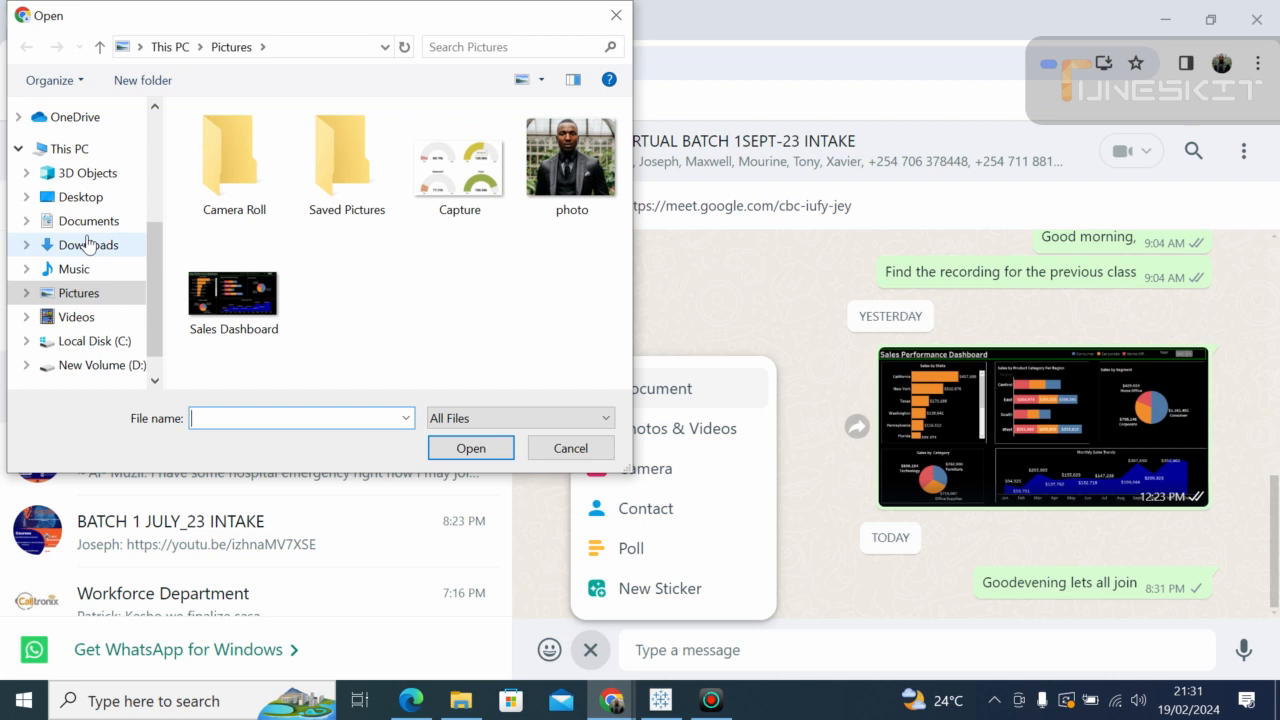
click(100, 340)
click(104, 337)
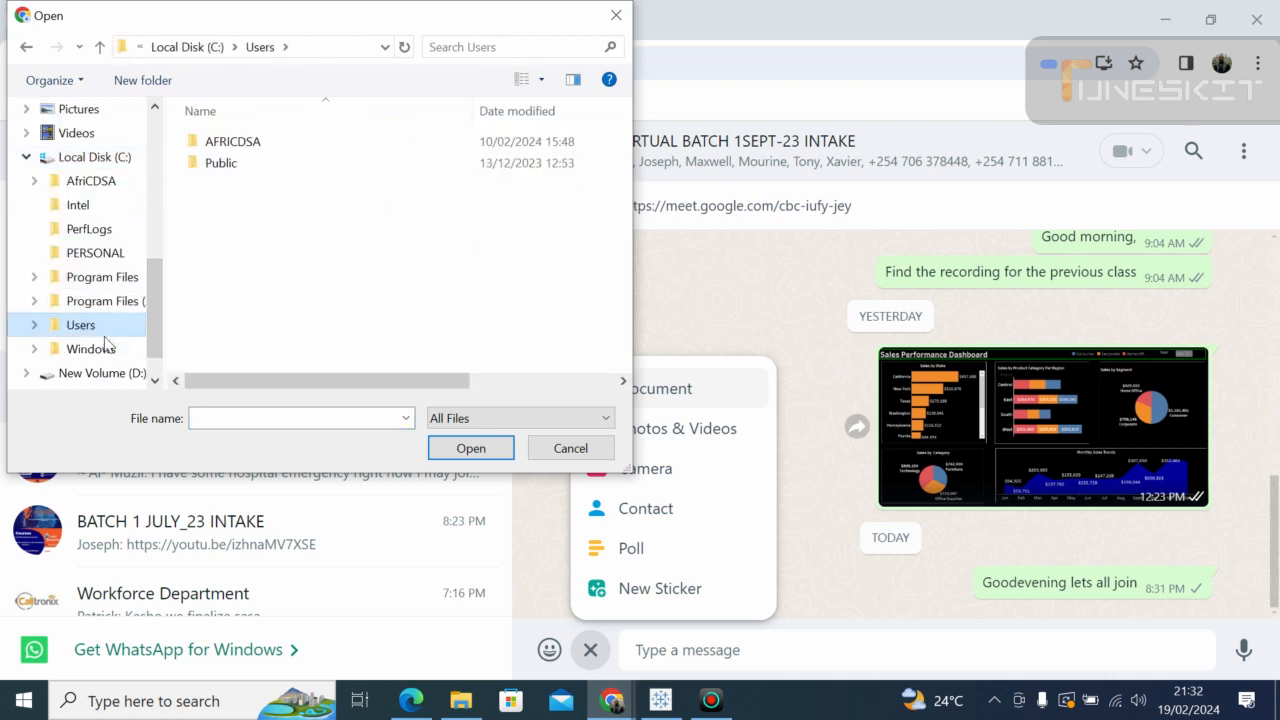
double_click(257, 141)
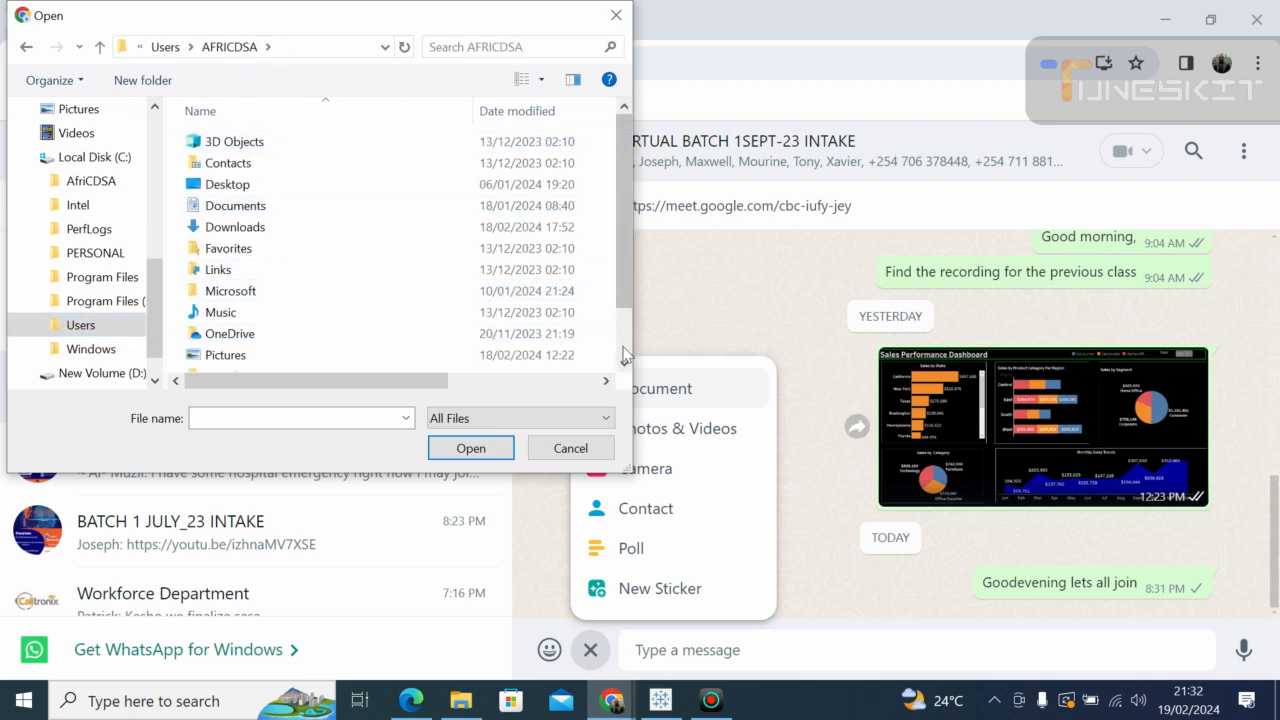
scroll(624, 355, down, 1)
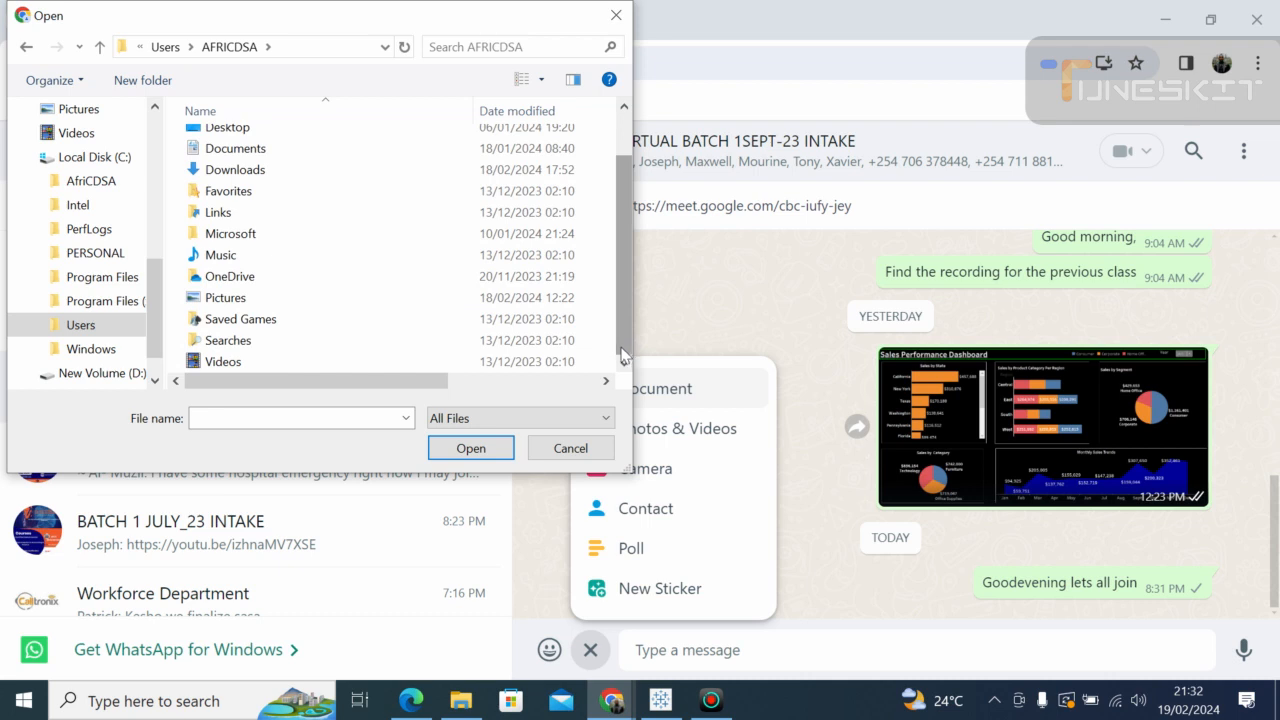
click(624, 145)
click(622, 145)
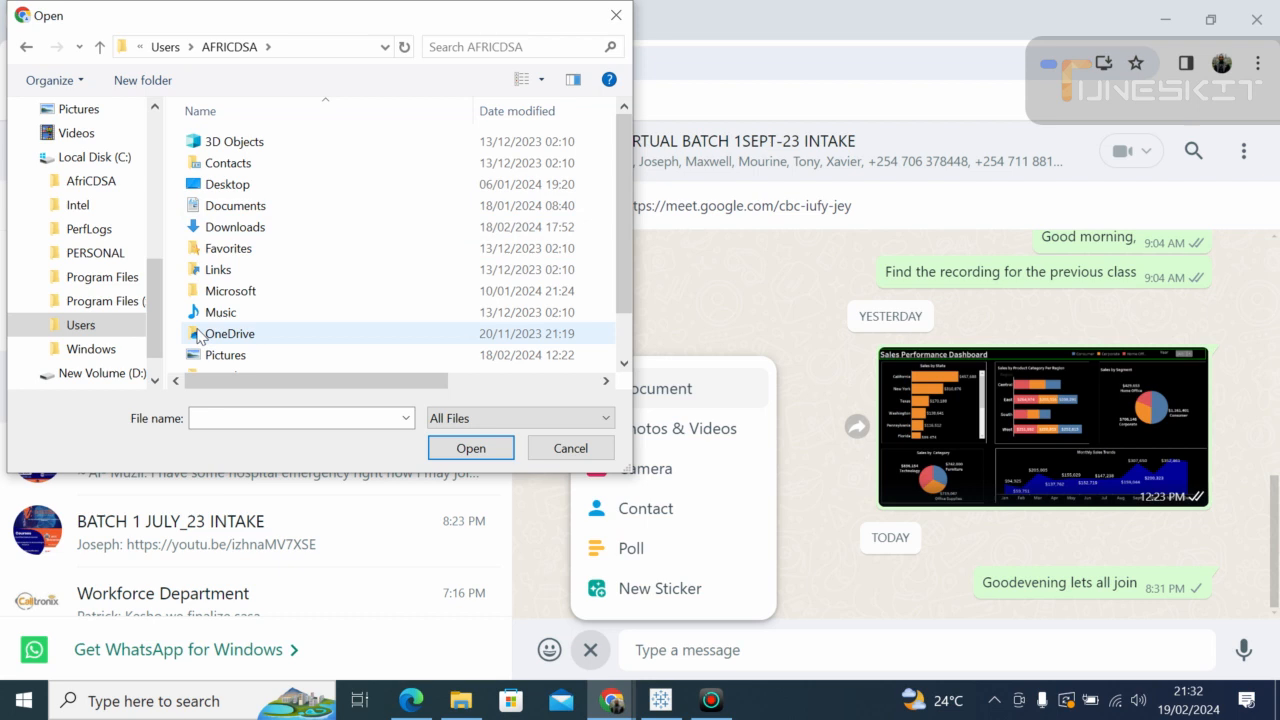
Step: Attach the HR Data workbook from the AfriCDSA\Tableau folder and send it to the group chat
click(100, 184)
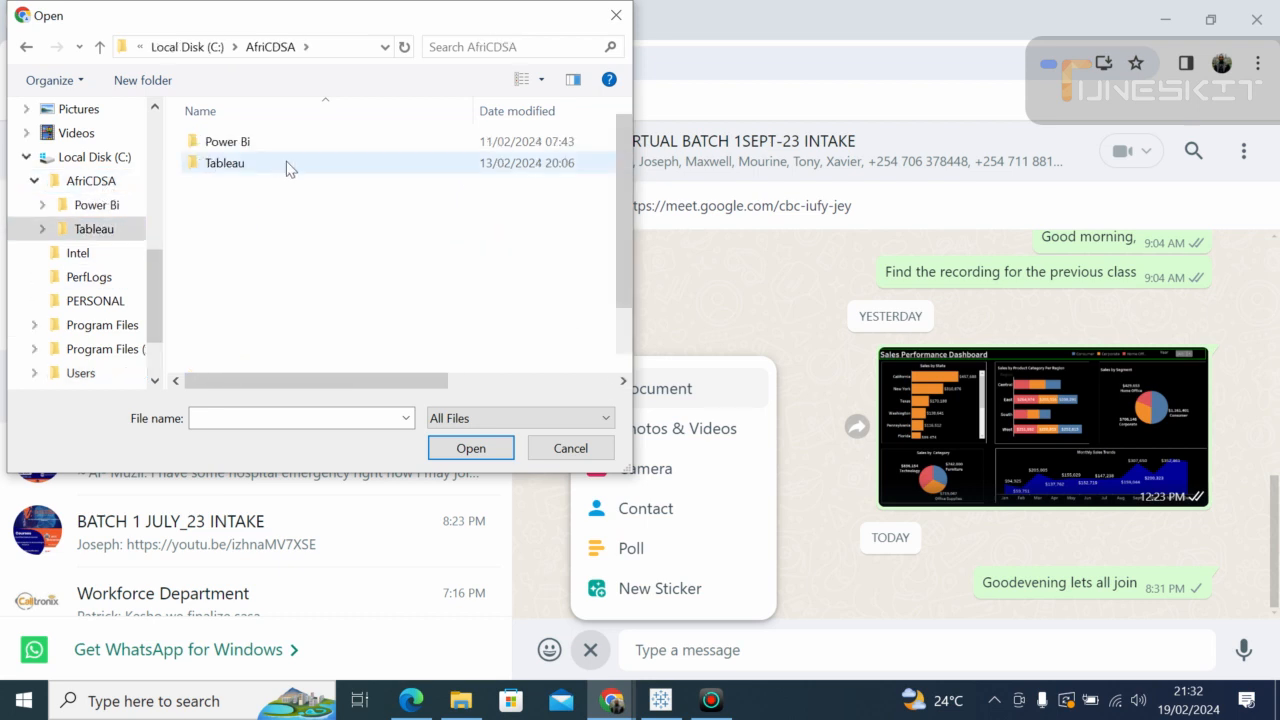
double_click(286, 165)
click(228, 271)
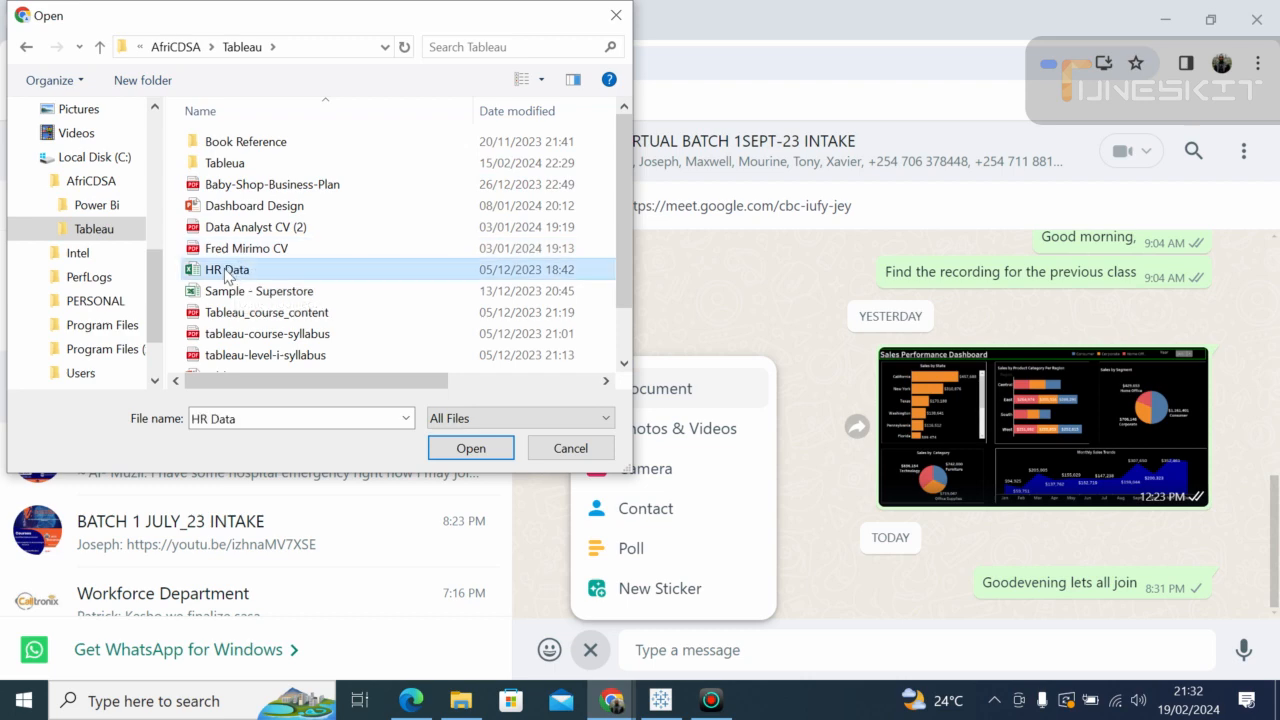
click(462, 449)
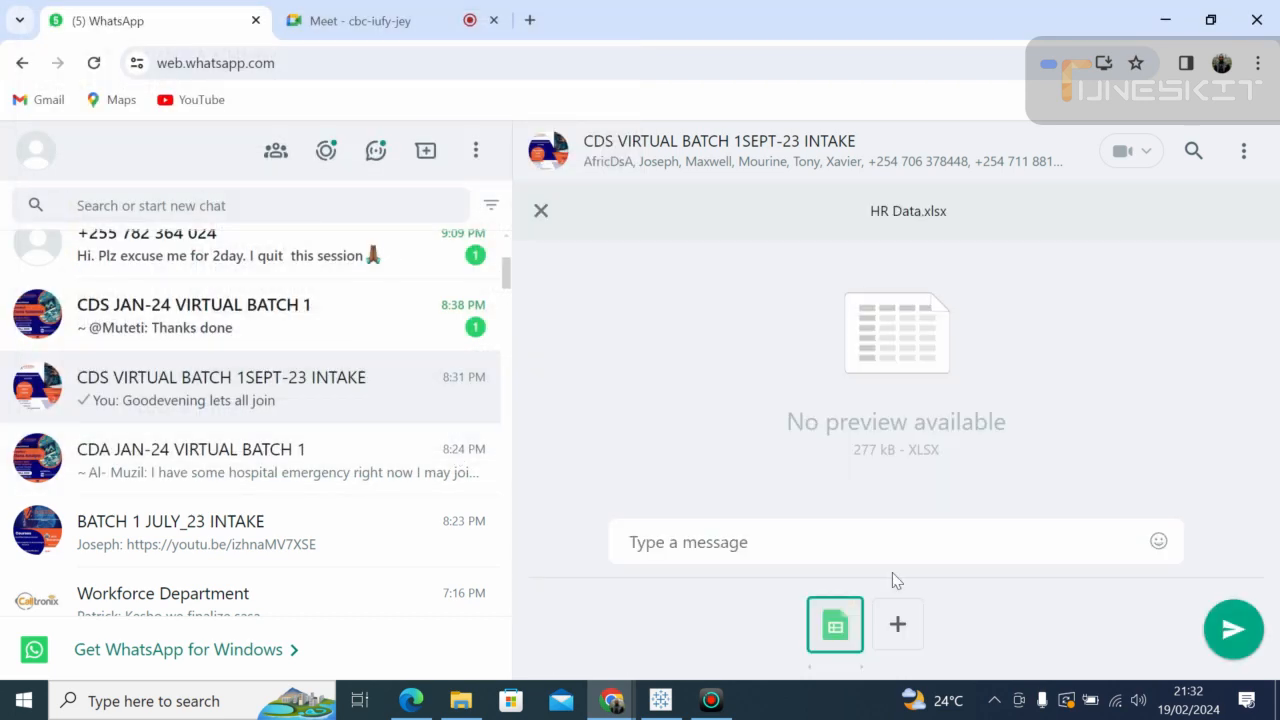
click(1234, 628)
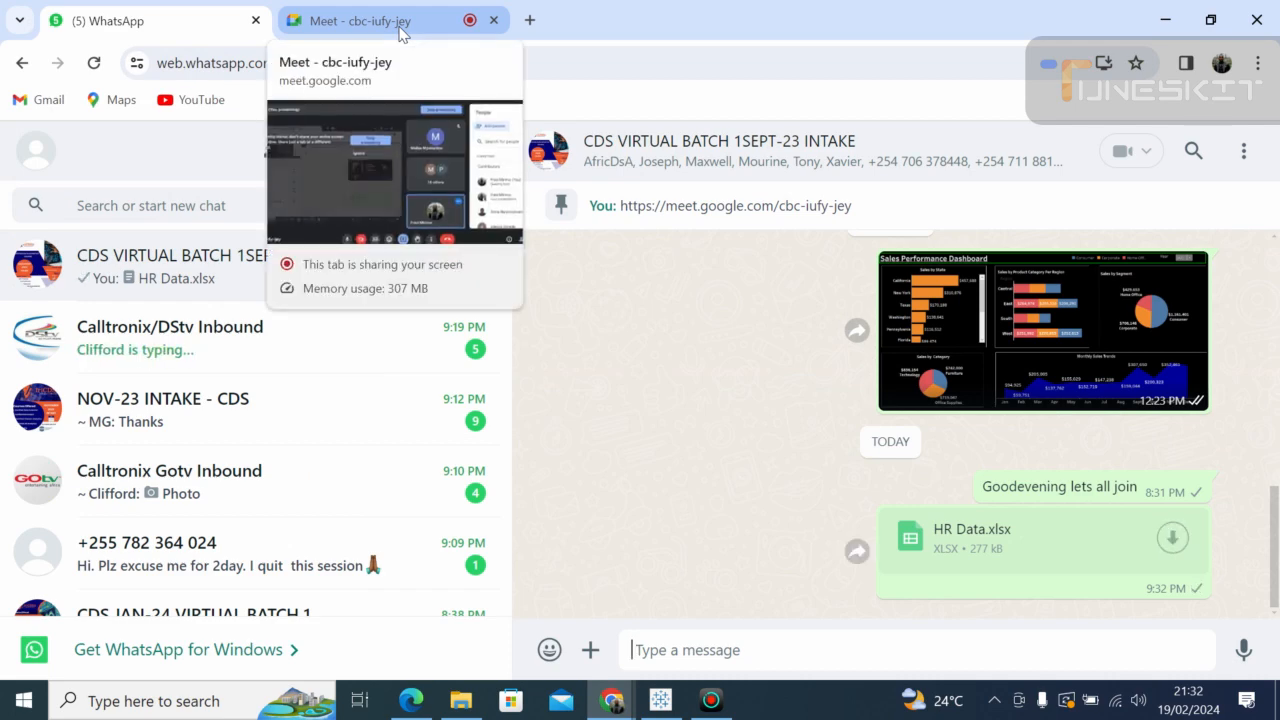
Step: Switch to the Google Meet call, mute the microphone and stop presenting the screen
click(400, 30)
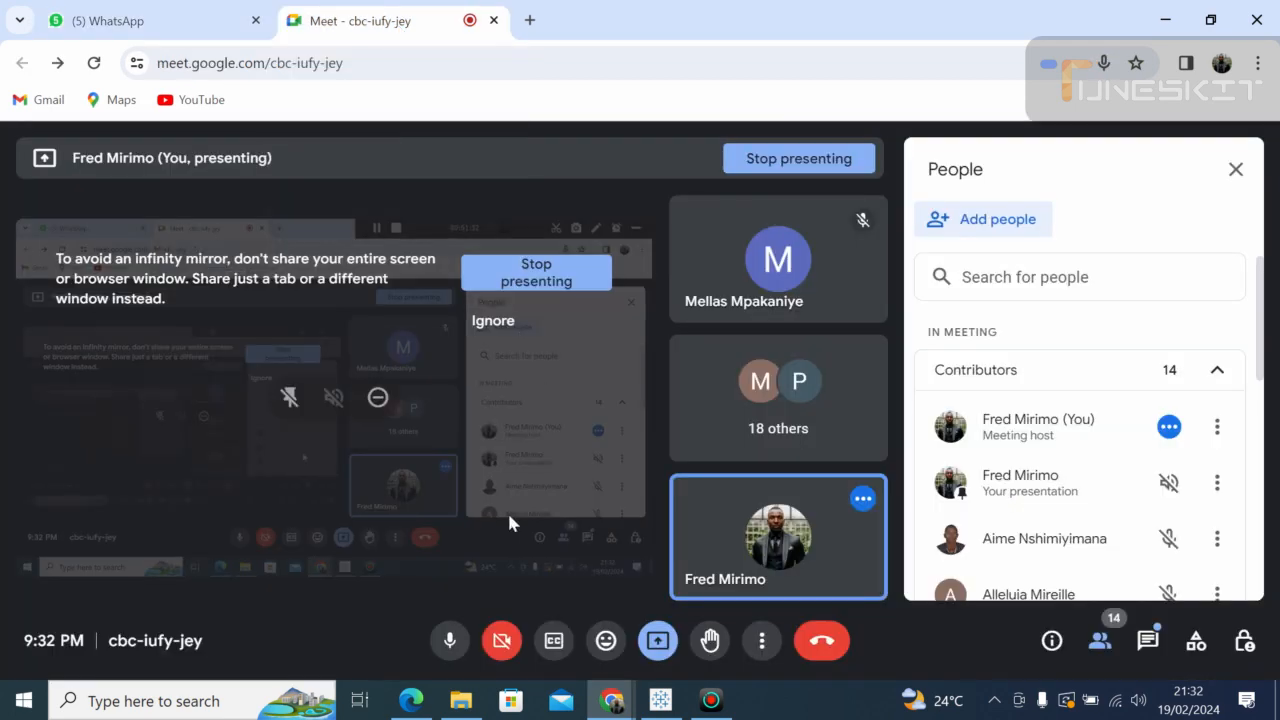
click(448, 645)
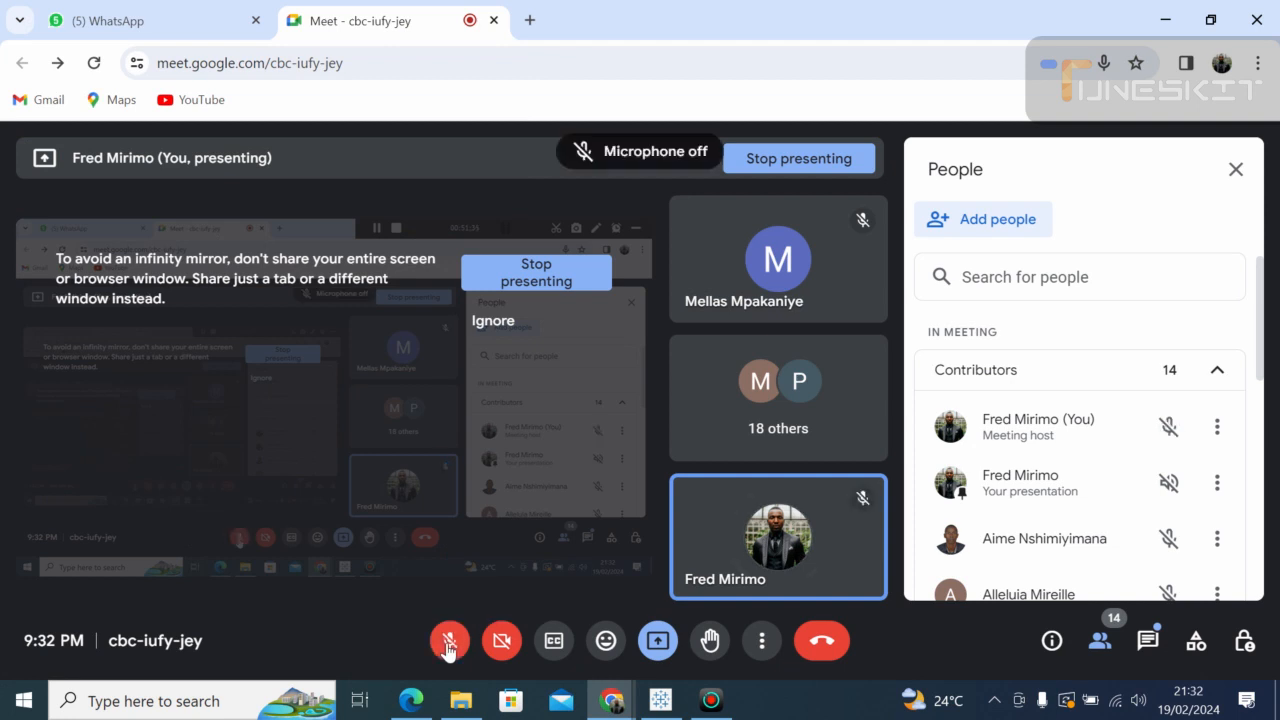
click(657, 645)
click(712, 574)
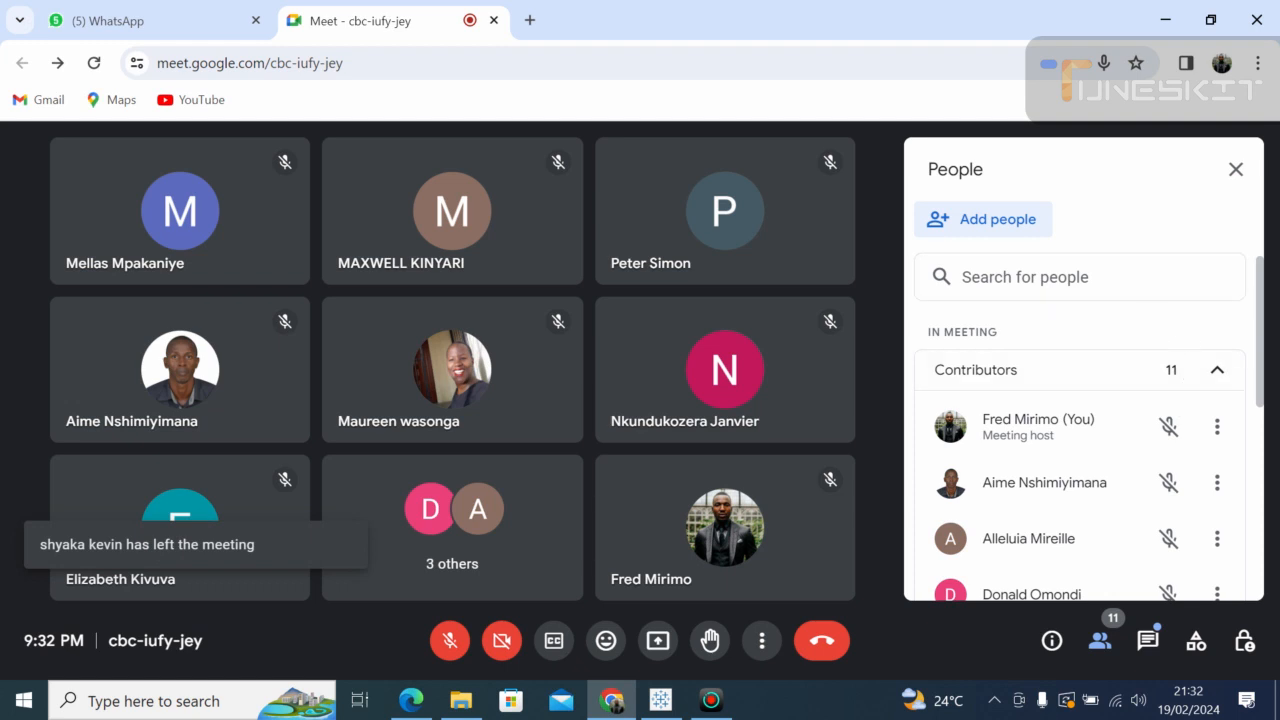
Step: Close the meeting's participant list and turn the microphone back on
click(1236, 169)
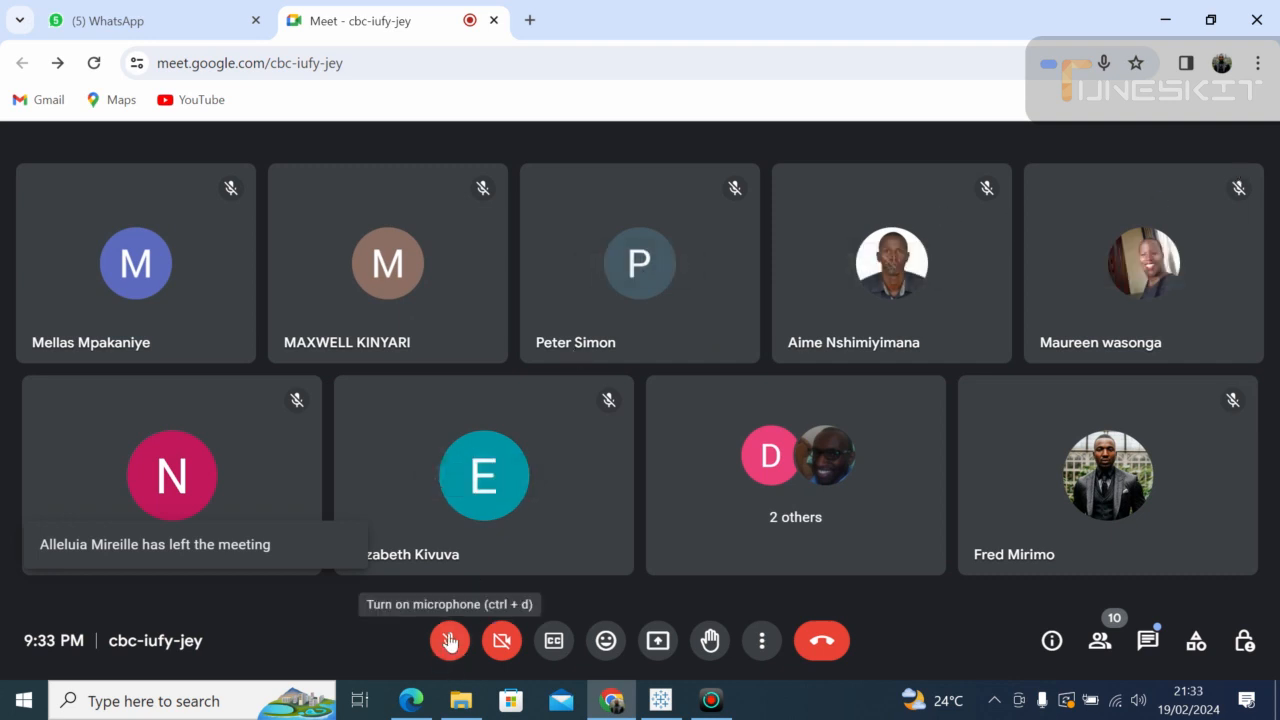
click(451, 641)
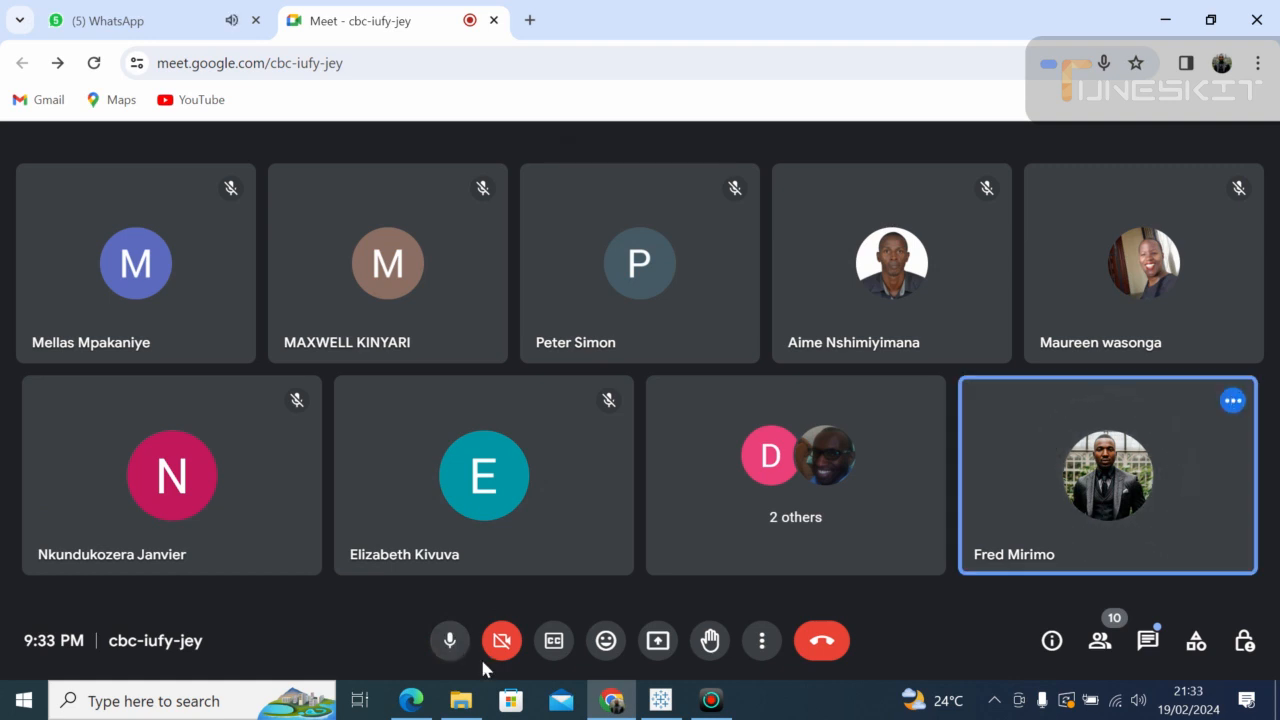
Step: Return to the Tableau dashboard and open the Excel workbook from File Explorer
click(660, 700)
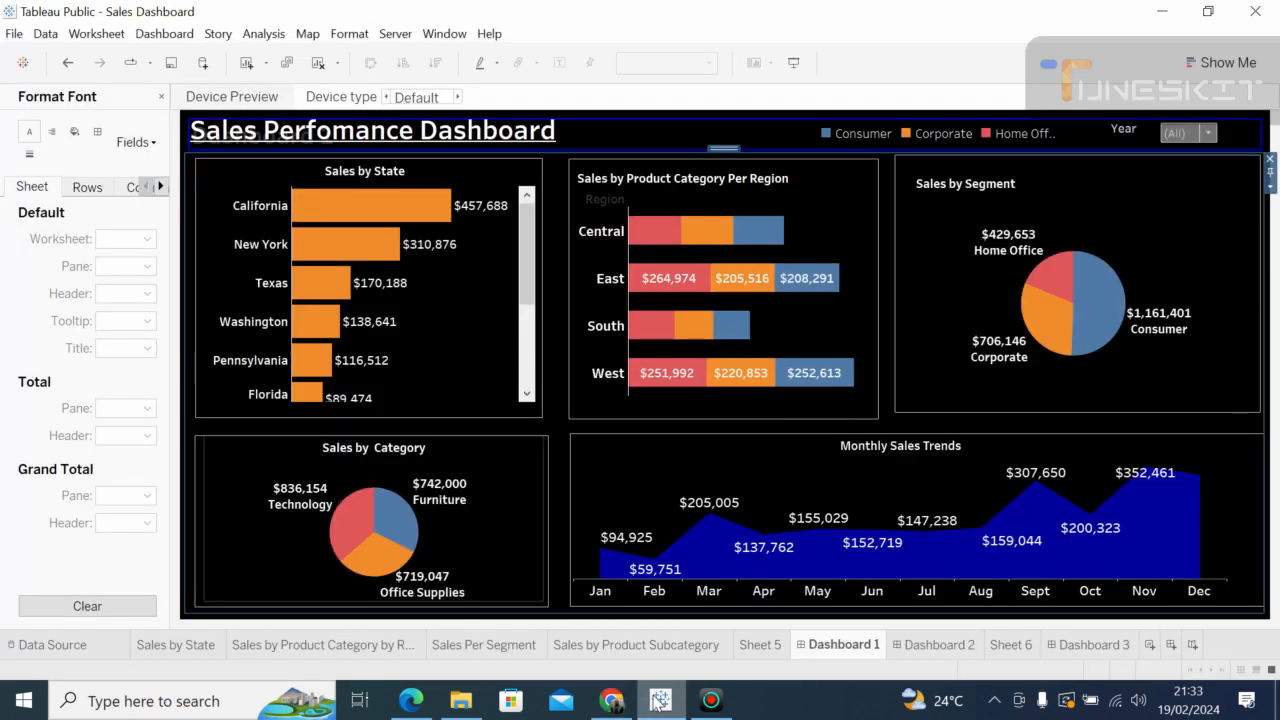
click(622, 472)
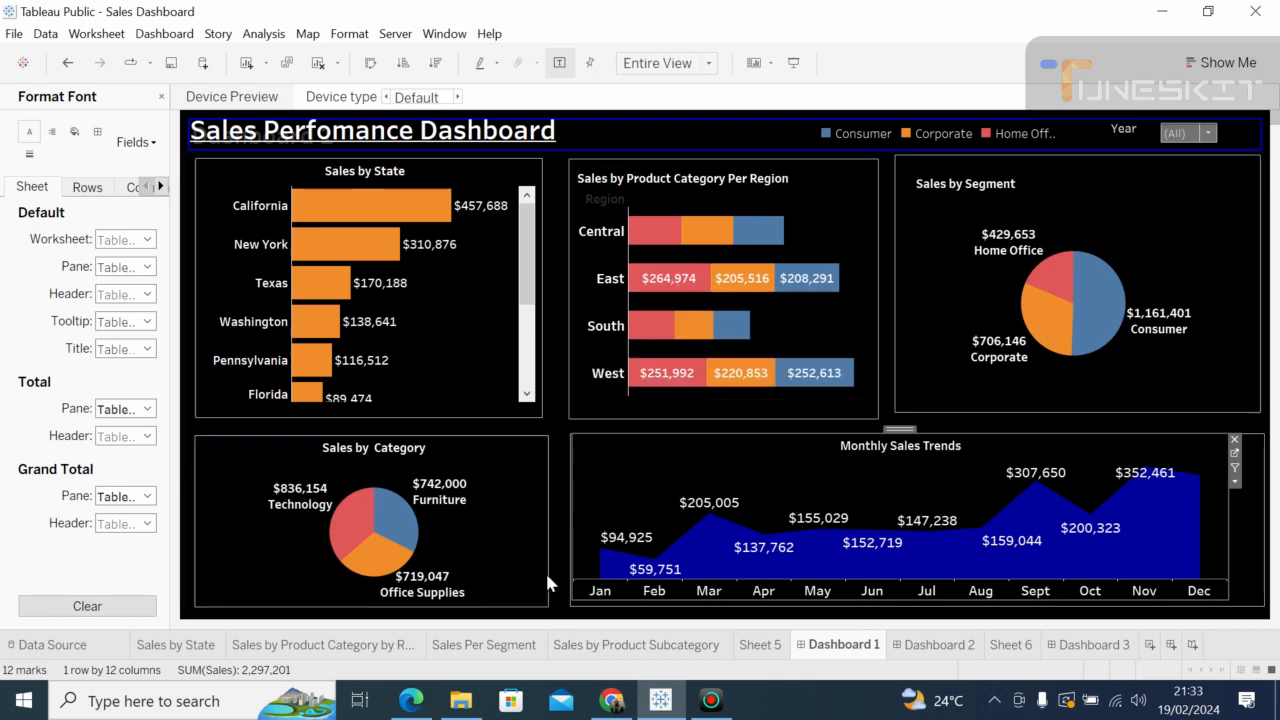
click(461, 700)
double_click(299, 398)
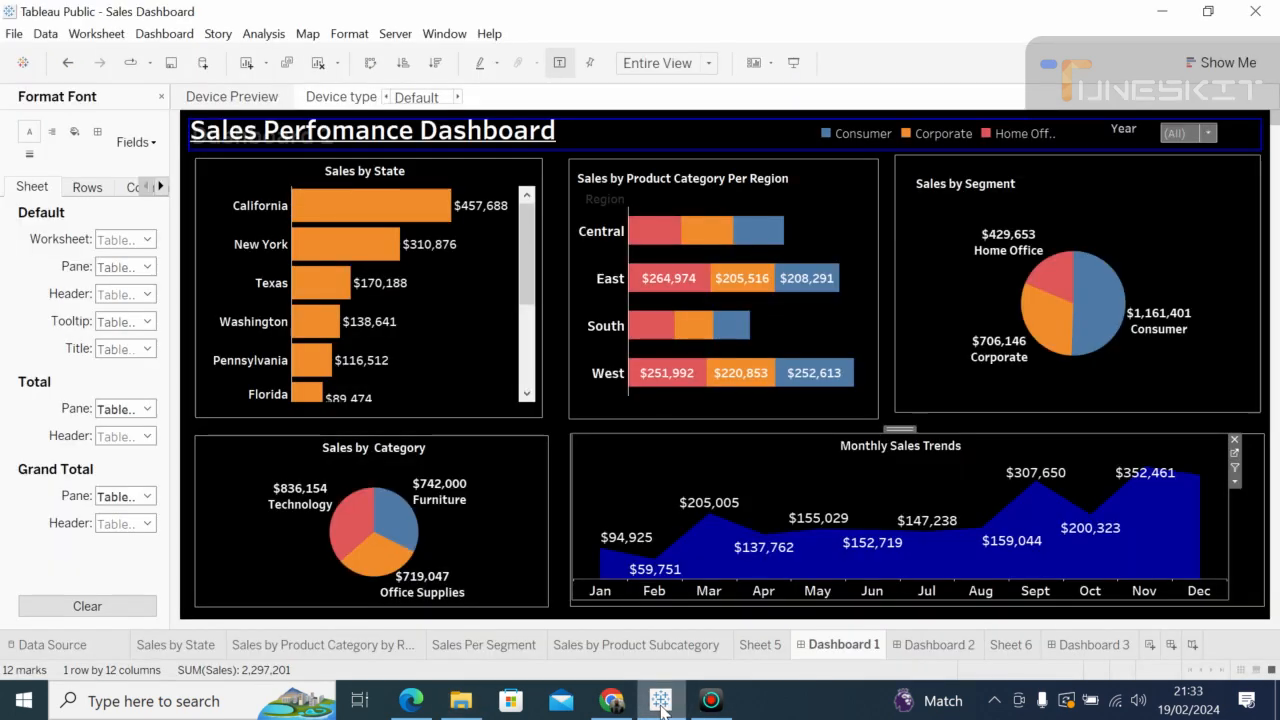
click(660, 700)
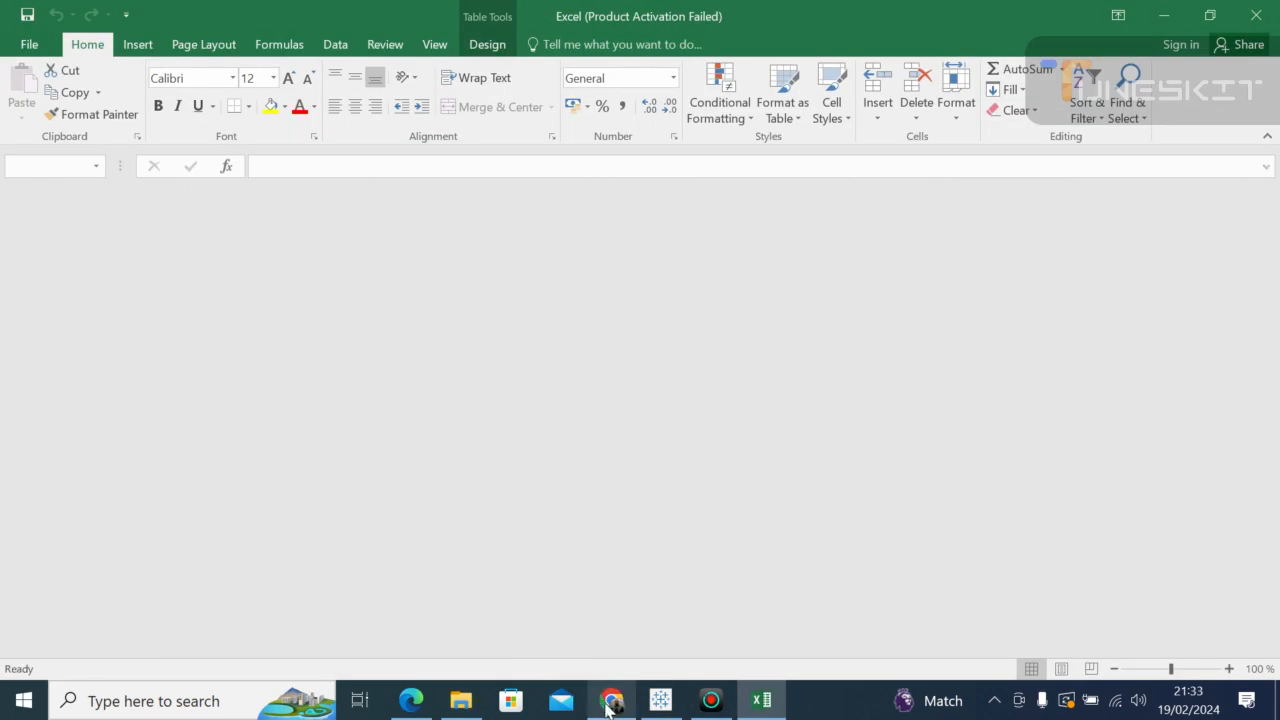
Step: Switch back to the Google Meet call and present the entire screen
click(610, 703)
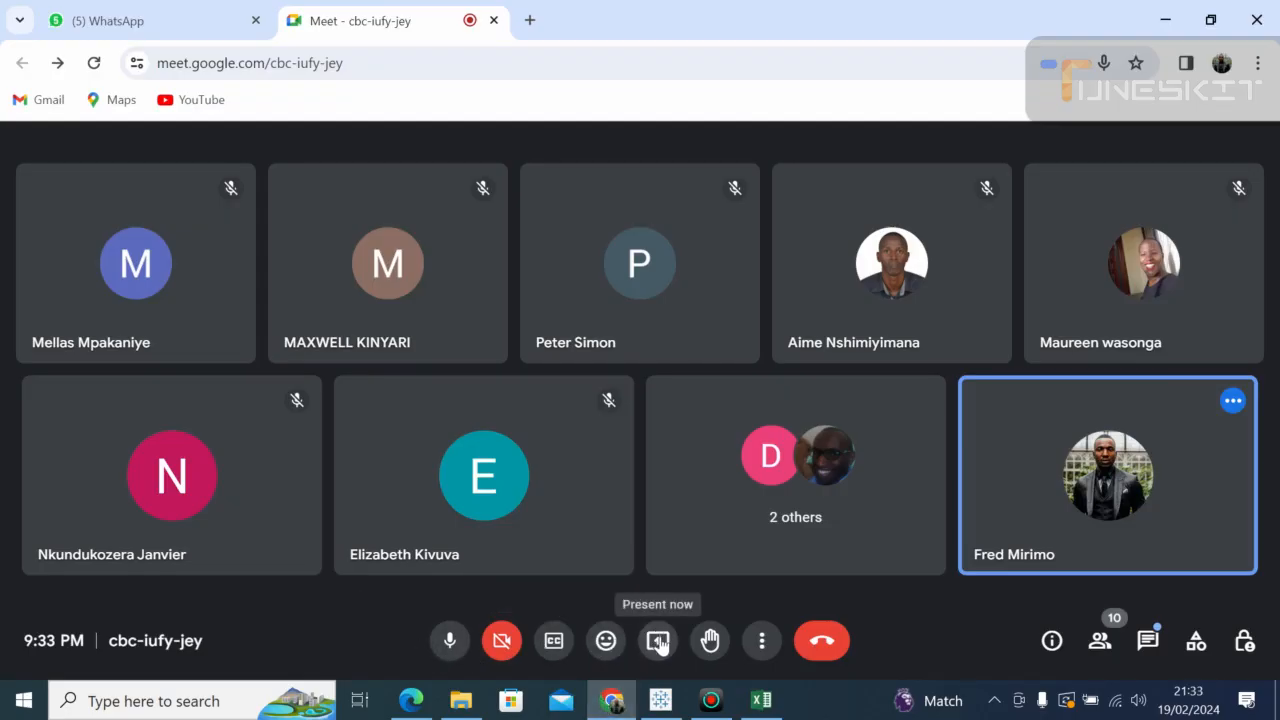
click(658, 643)
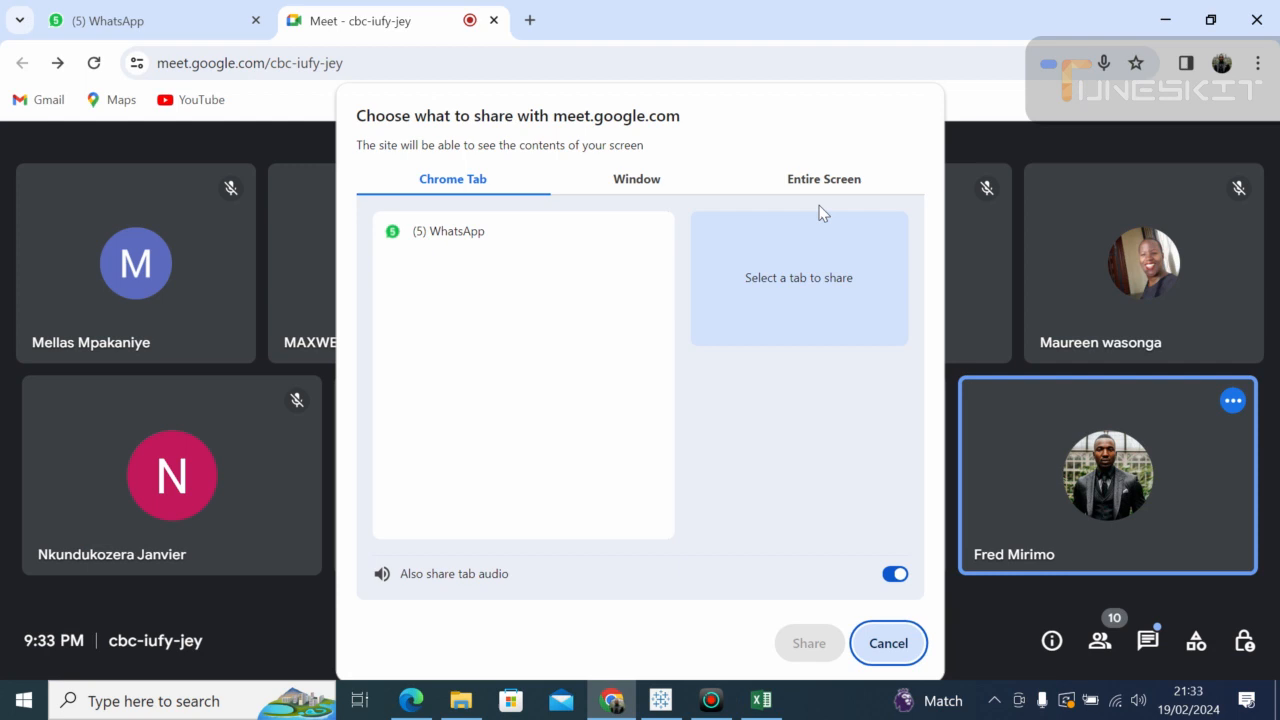
click(819, 181)
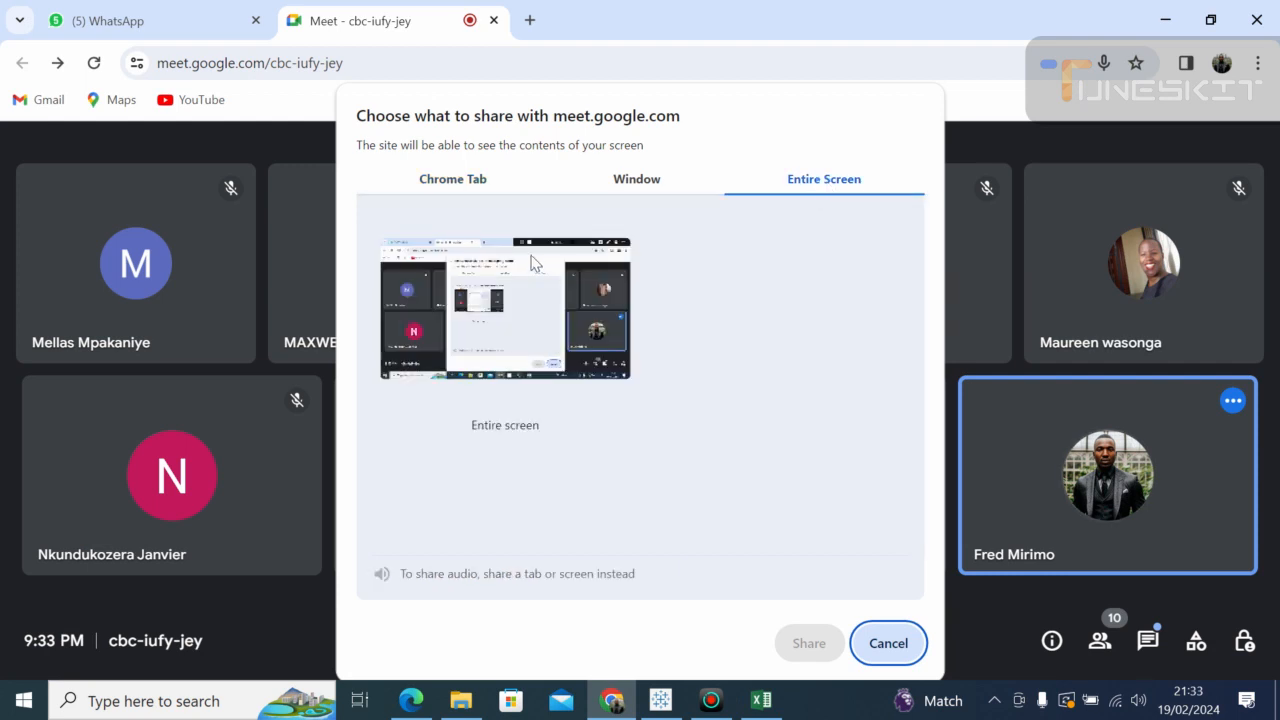
click(533, 260)
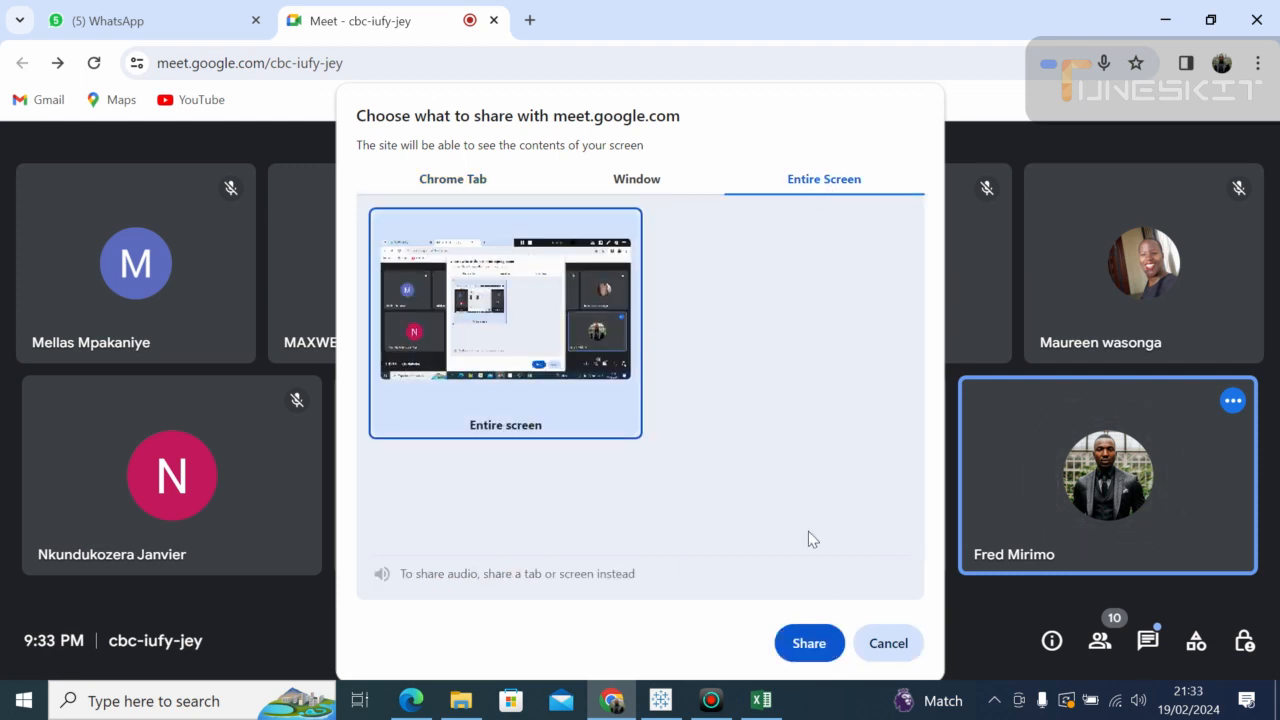
click(810, 645)
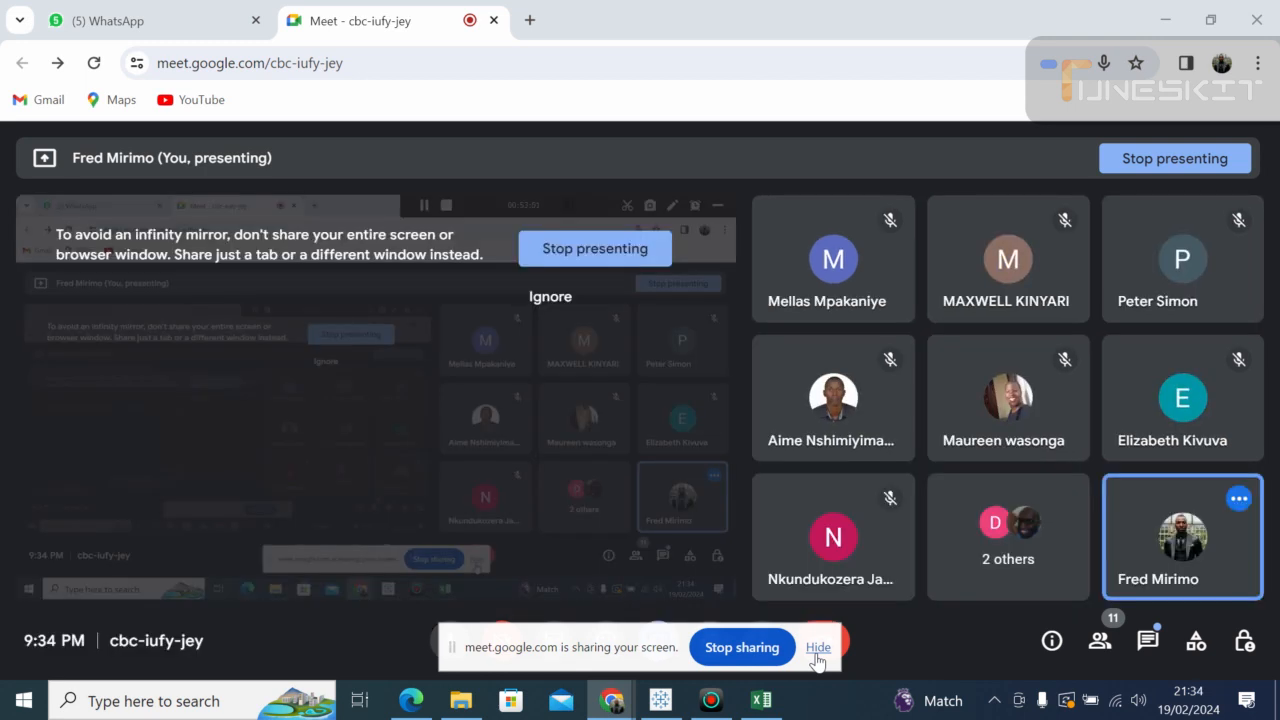
Step: Switch to the HR Data workbook in Excel, dismiss the Office activation wizard and hide the screen-sharing notice
click(762, 703)
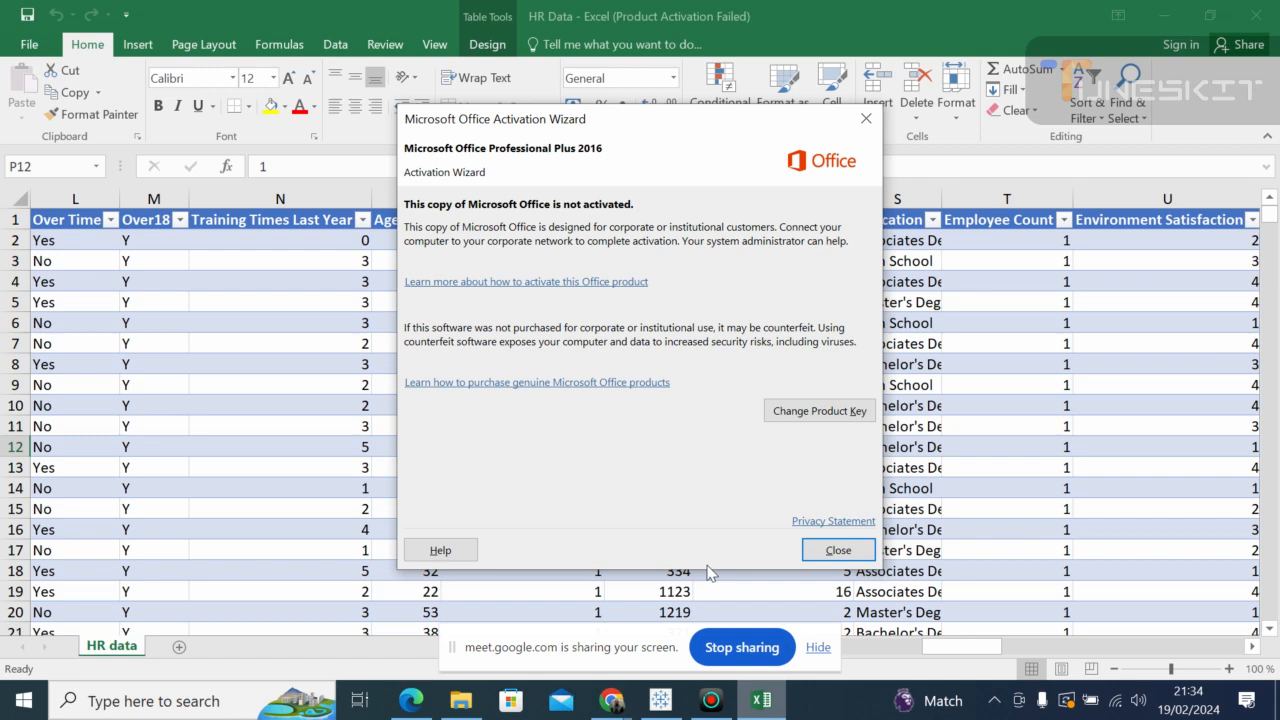
click(866, 120)
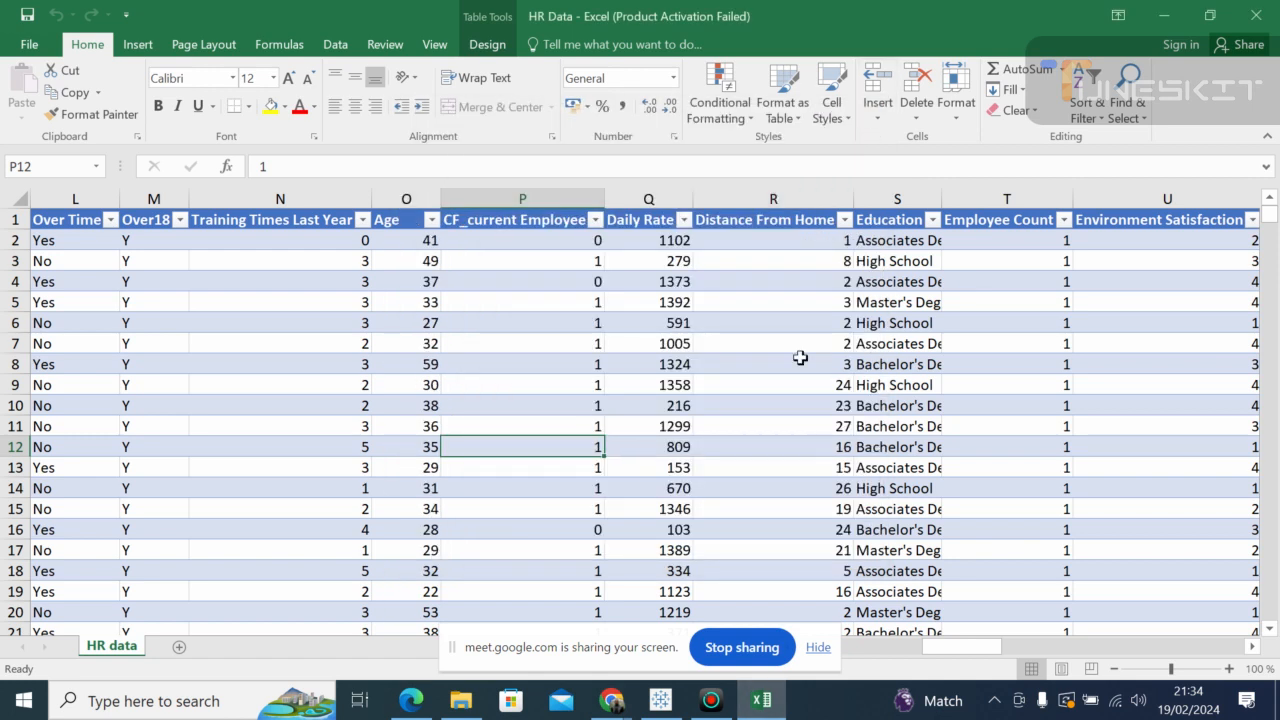
click(800, 358)
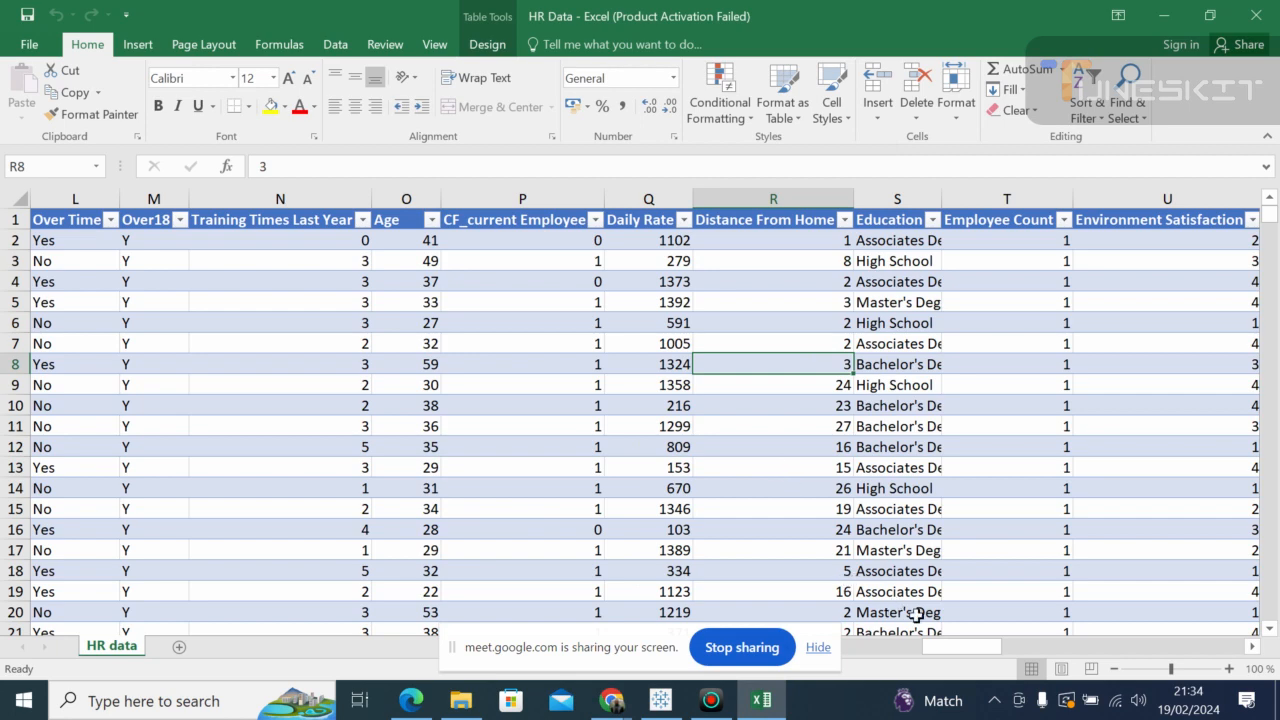
drag(938, 653, 792, 650)
click(820, 650)
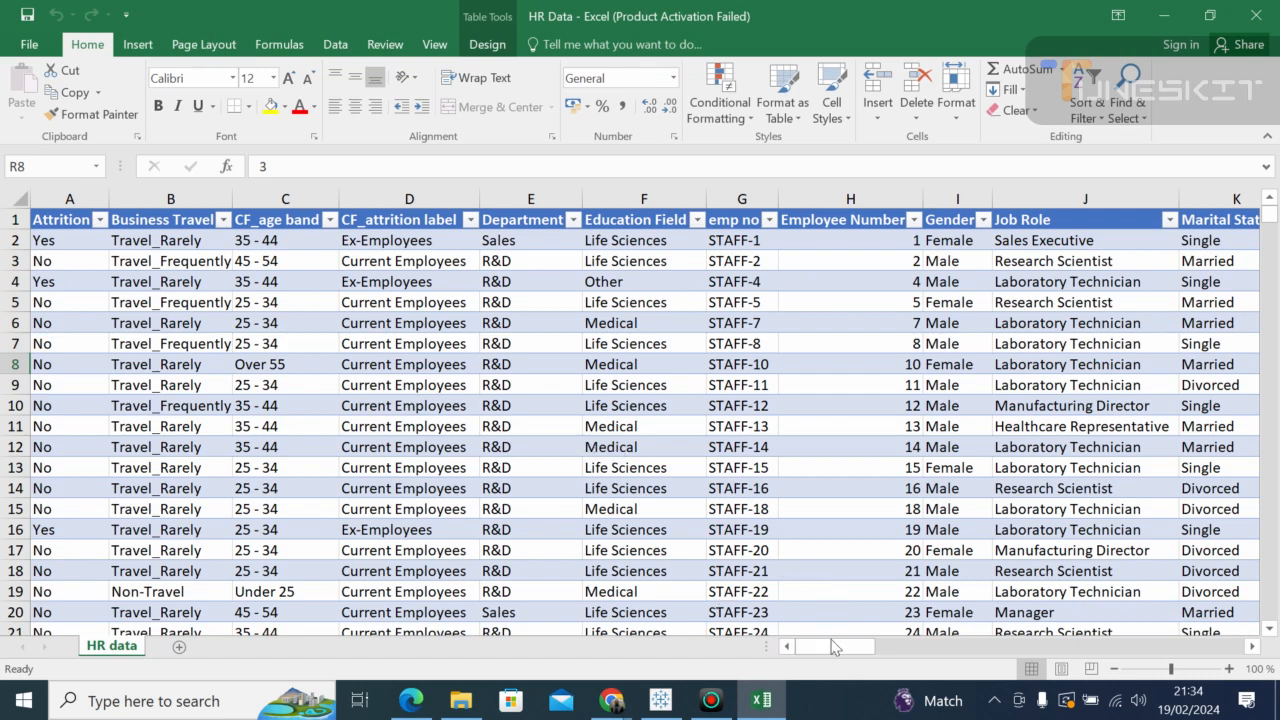
Step: Look over the HR data table's columns, including the Attrition values and the filter values available for Department
drag(822, 654, 1085, 675)
drag(1170, 680, 730, 648)
click(172, 284)
click(65, 245)
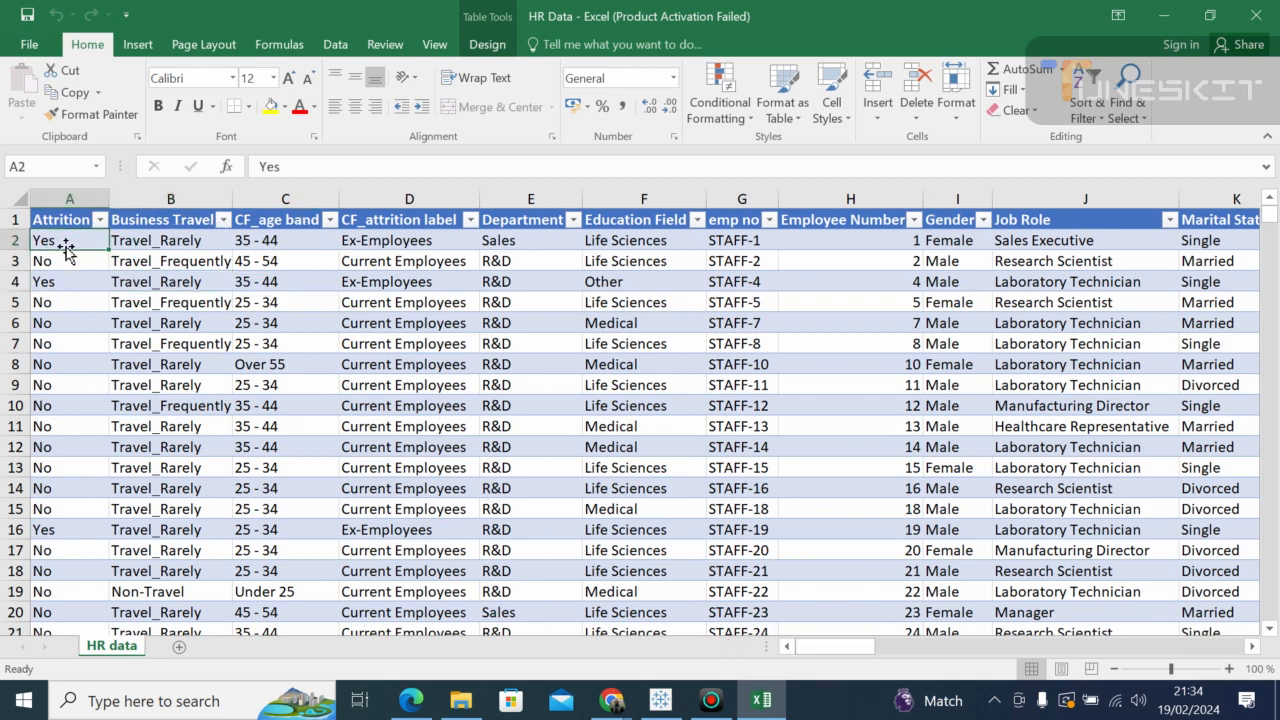
click(65, 341)
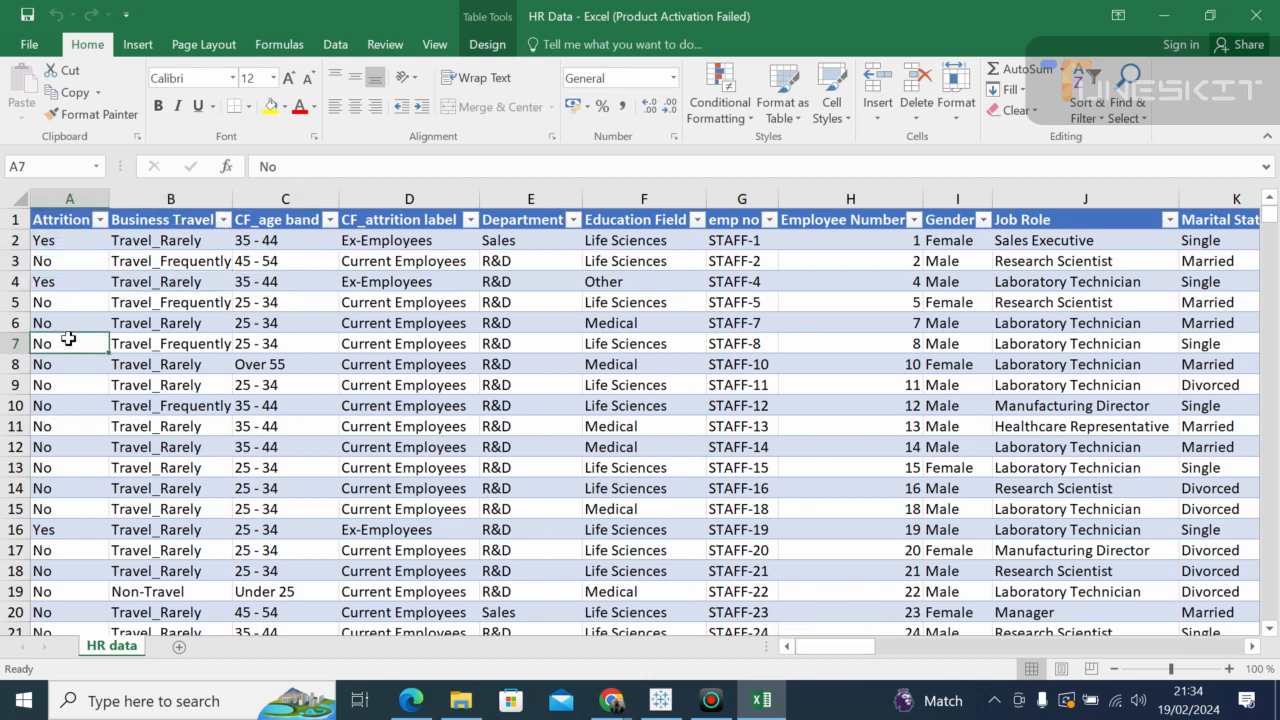
click(470, 406)
drag(846, 648, 760, 645)
click(663, 362)
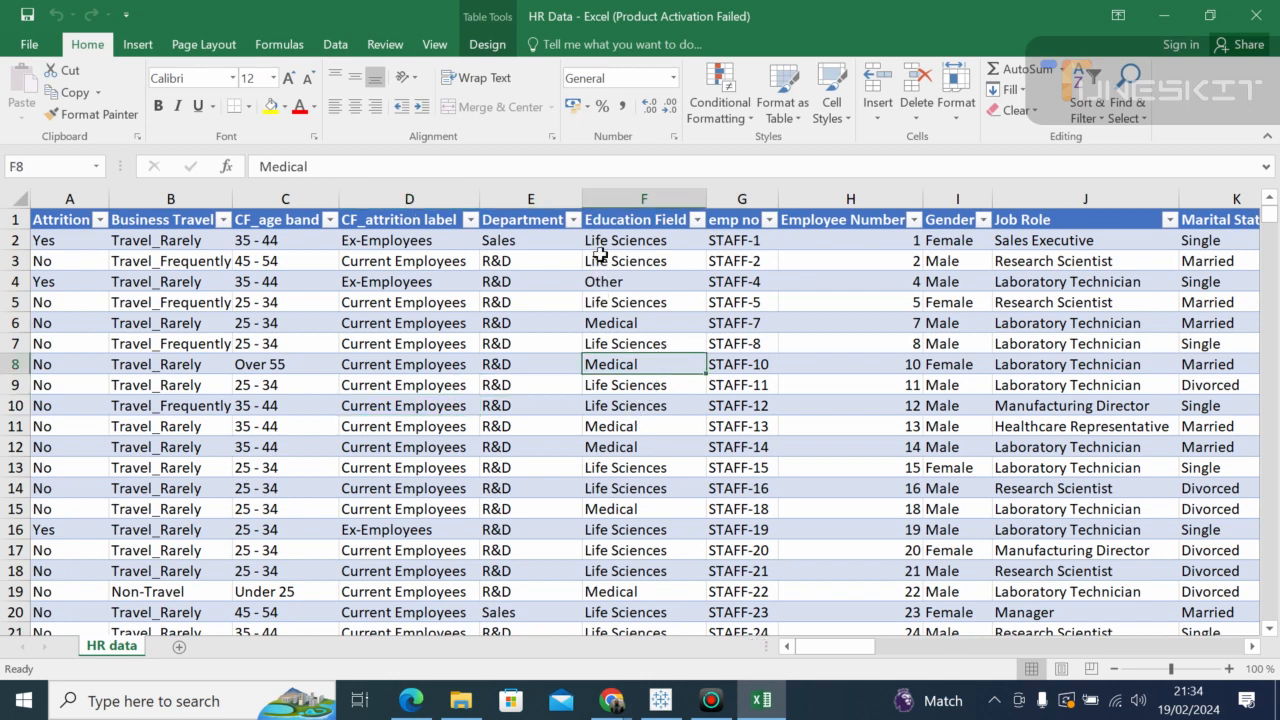
click(572, 219)
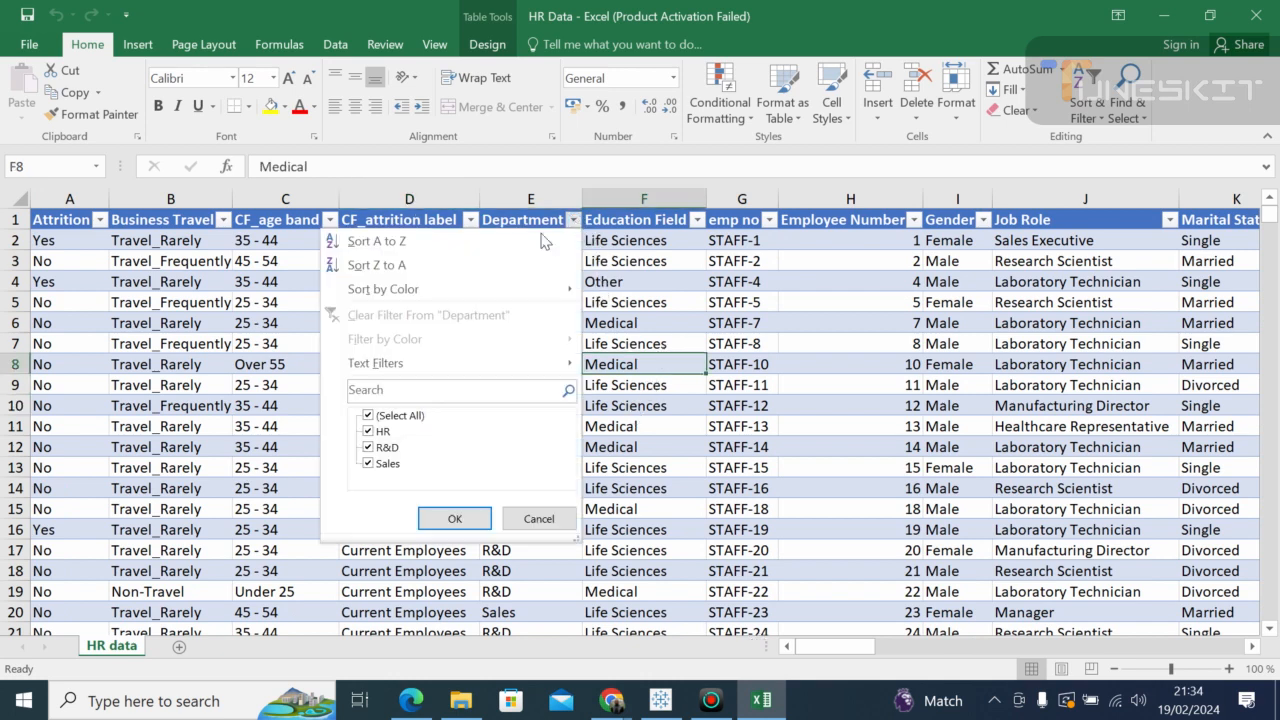
click(454, 518)
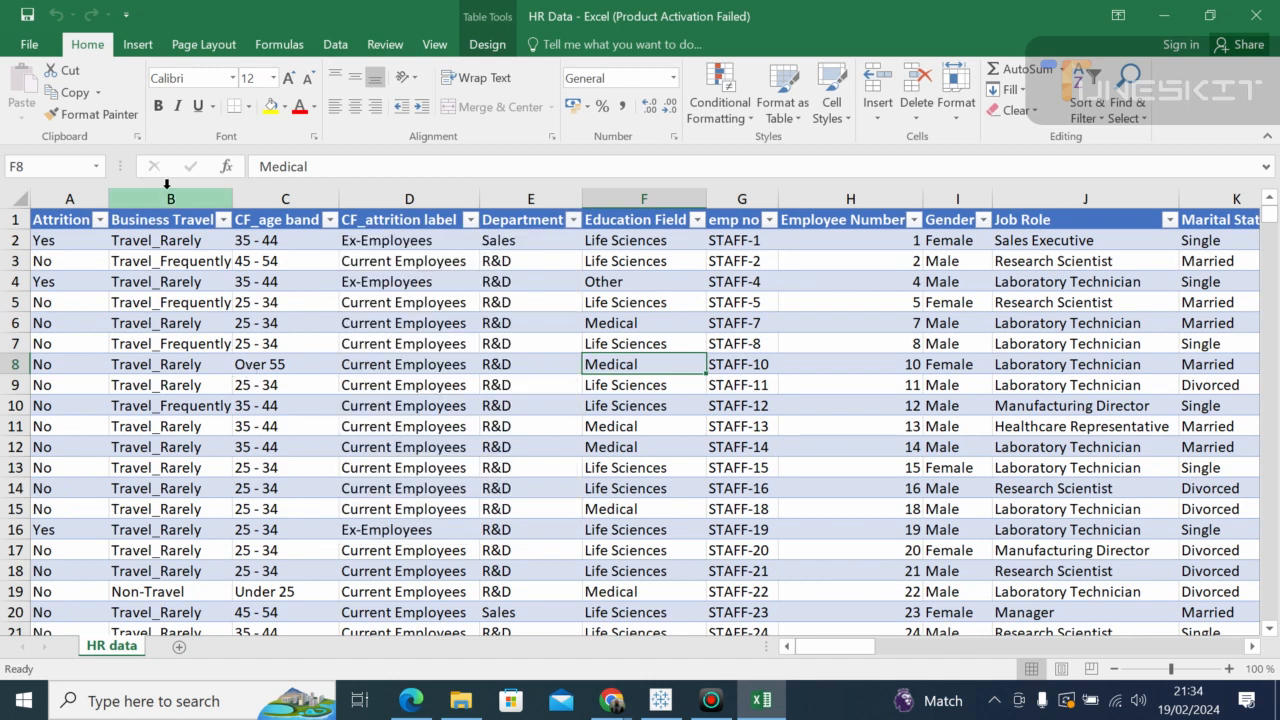
Step: Examine the Attrition and Business Travel headers and the remaining columns through Years With Curr Manager
click(50, 217)
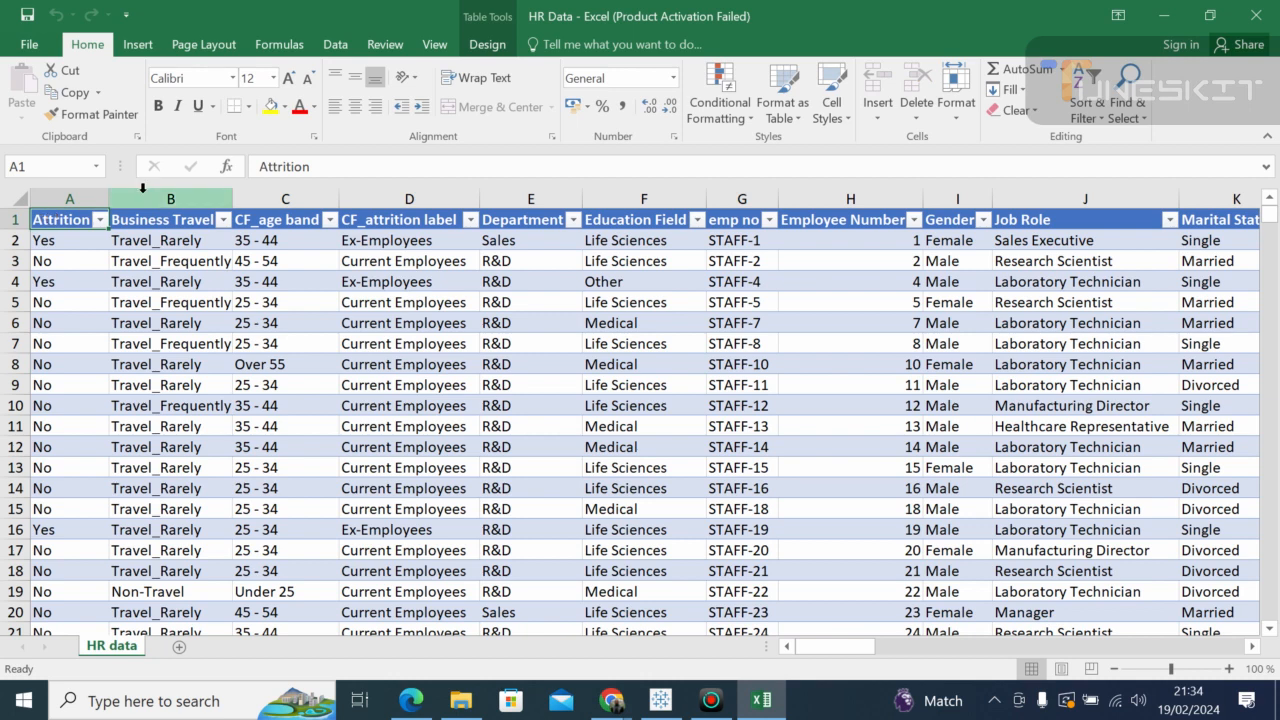
click(190, 222)
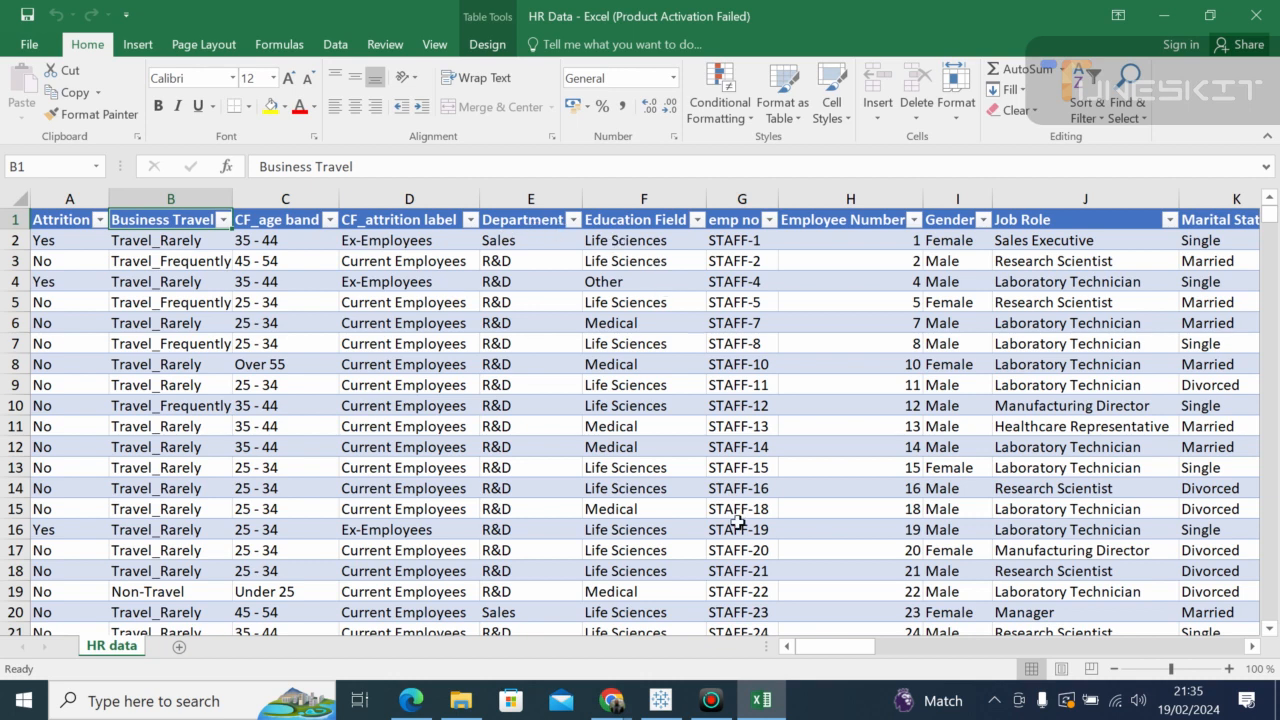
drag(808, 647, 828, 652)
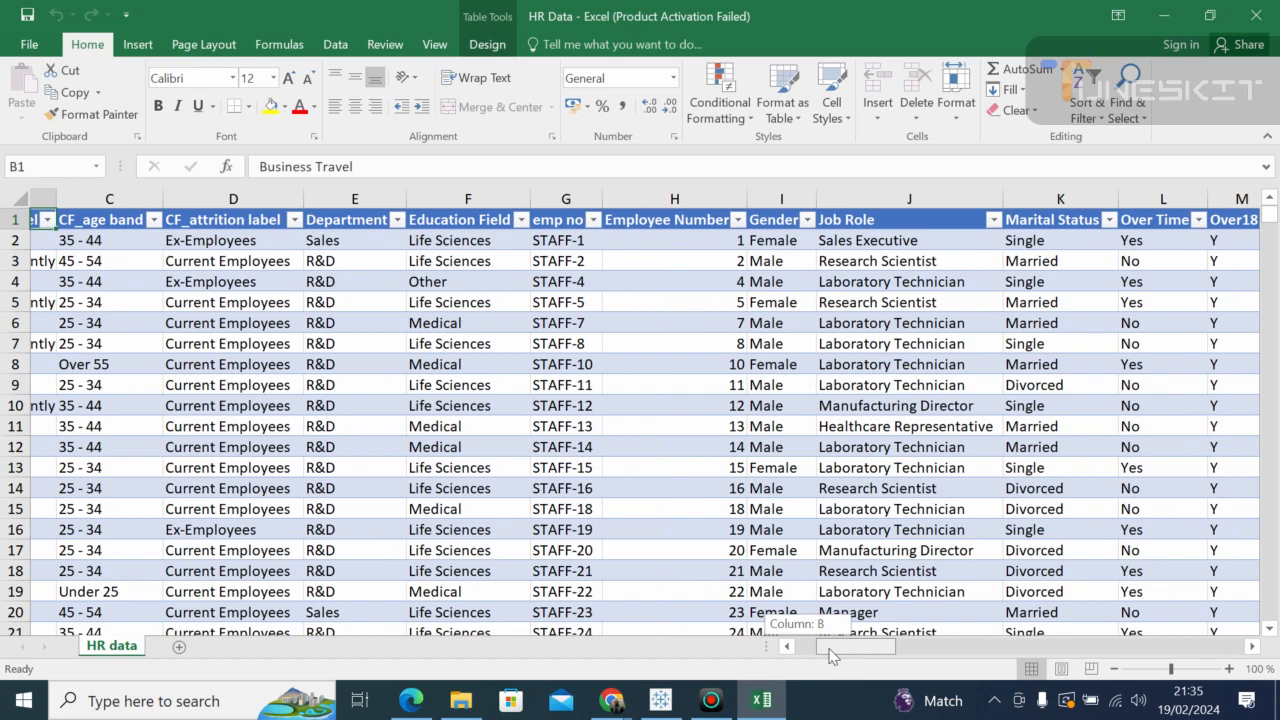
drag(830, 654, 1186, 673)
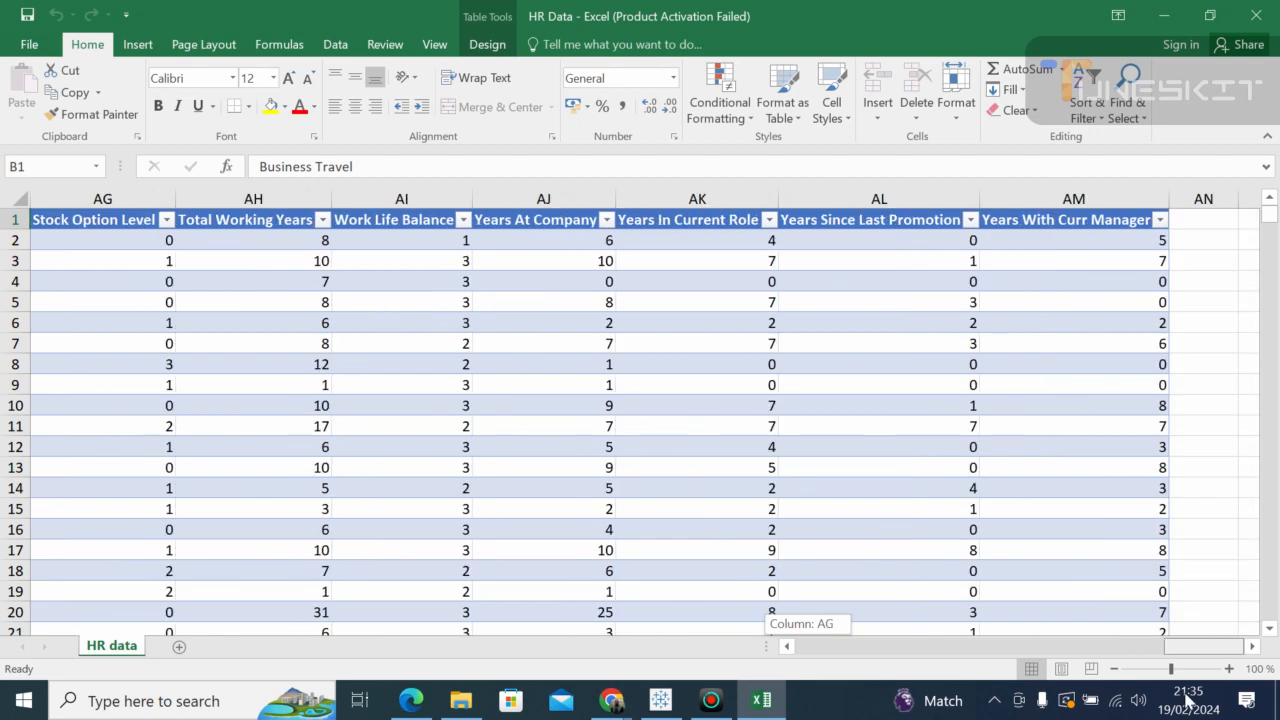
drag(1186, 673, 562, 657)
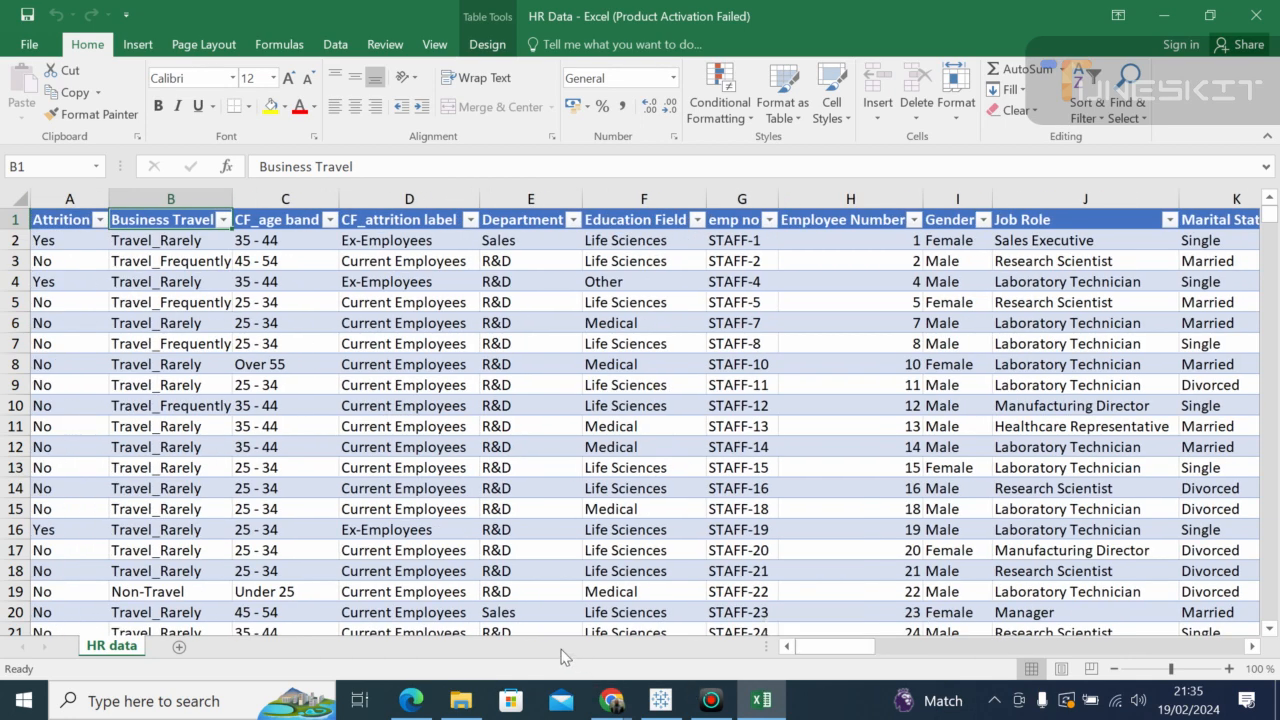
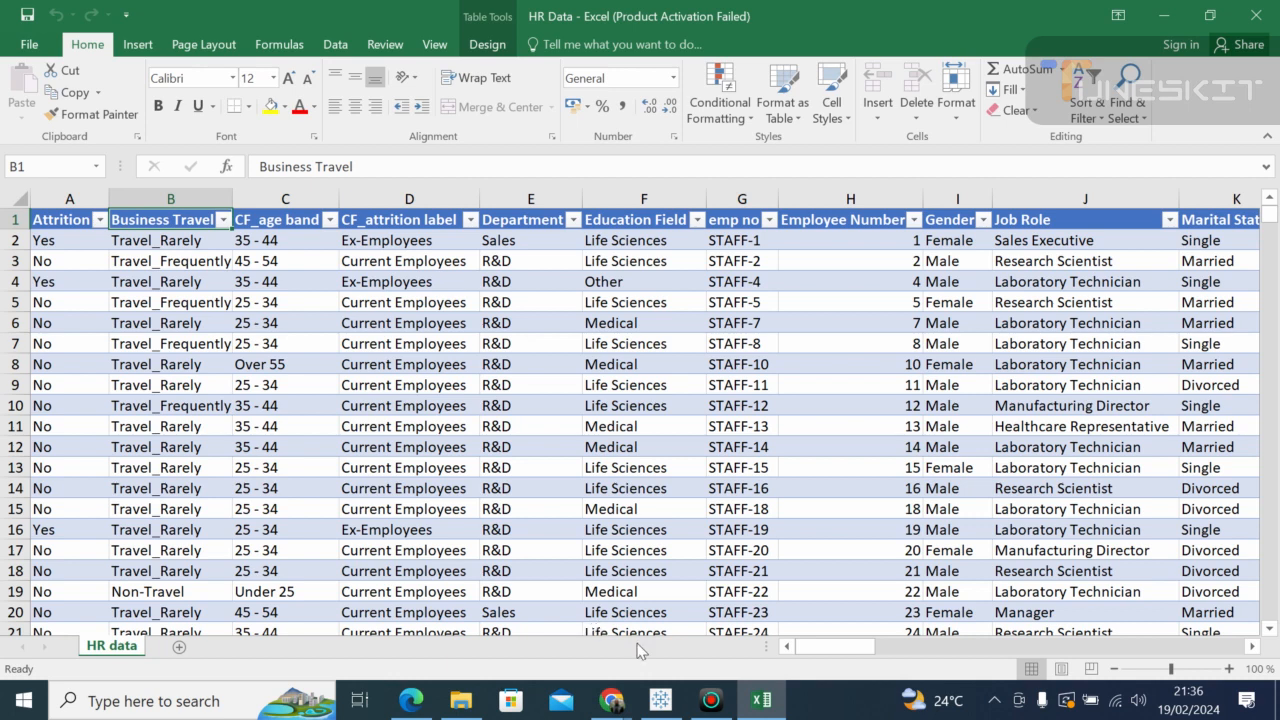
Step: Review the full width of the HR data table, pointing out entries under Department, Employee Number, Gender and Job Role
drag(809, 646, 1218, 662)
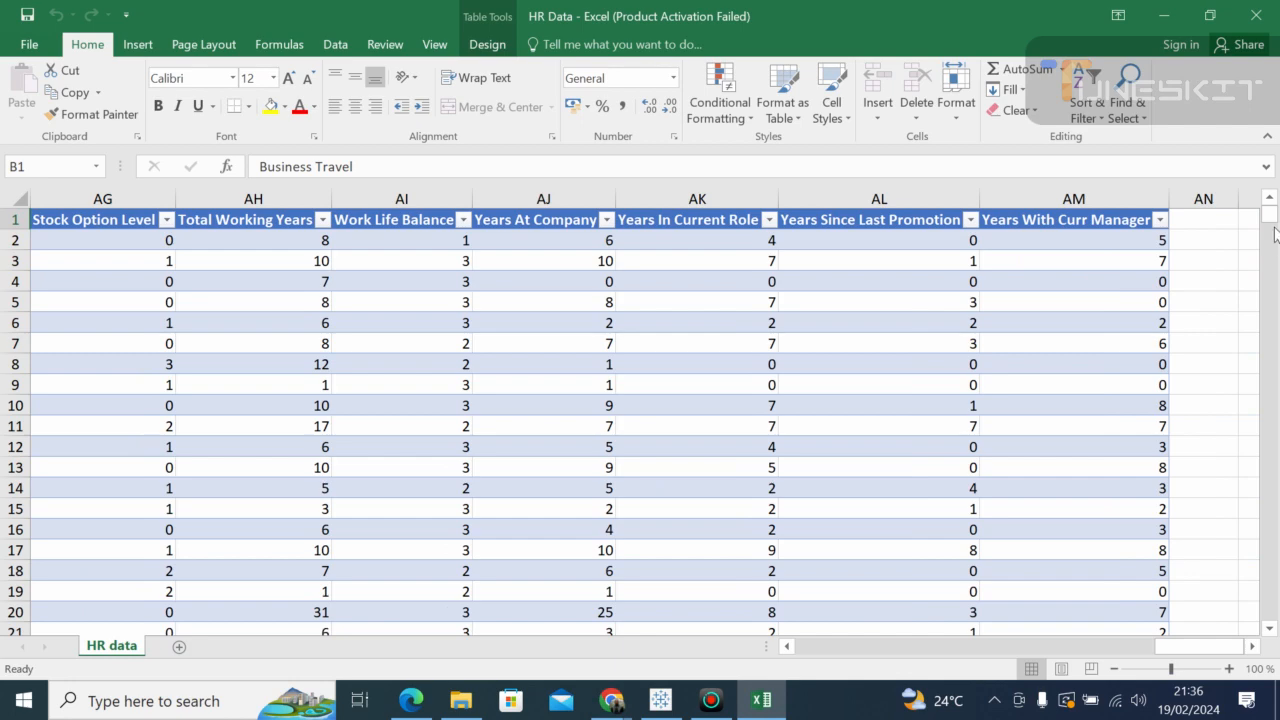
drag(1270, 214, 1271, 207)
drag(1188, 655, 774, 648)
click(566, 454)
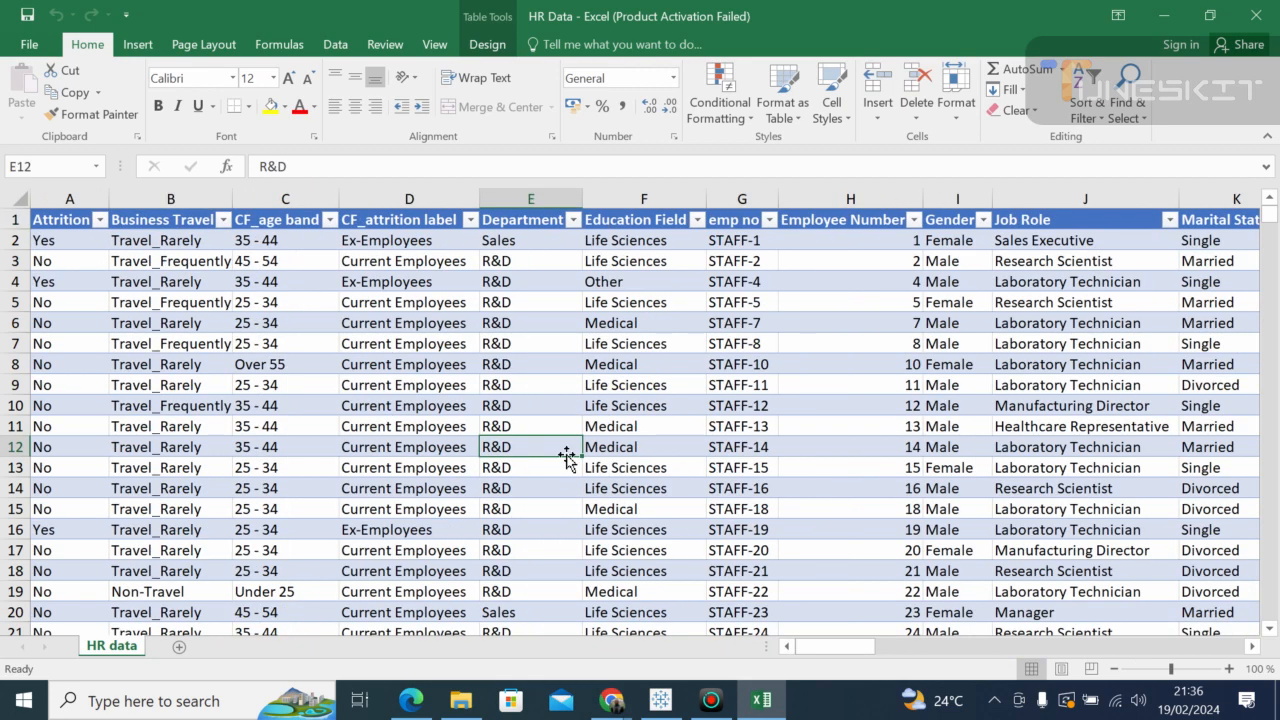
click(494, 302)
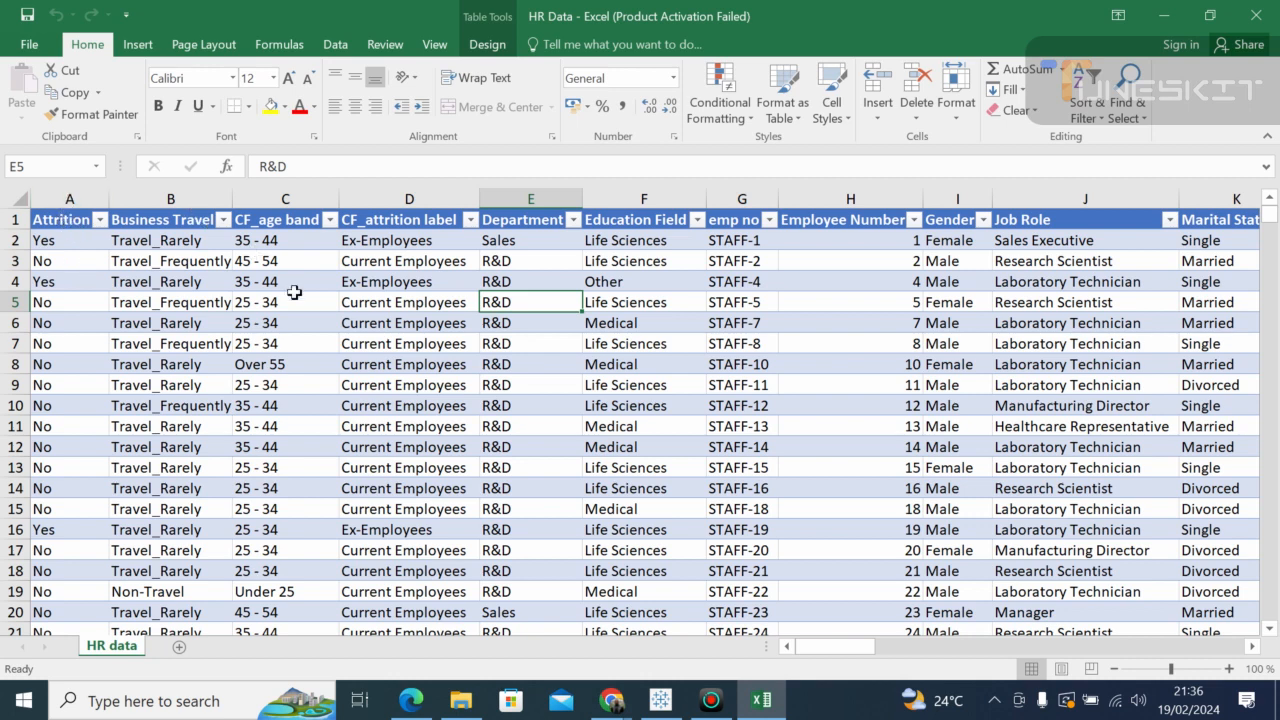
click(812, 443)
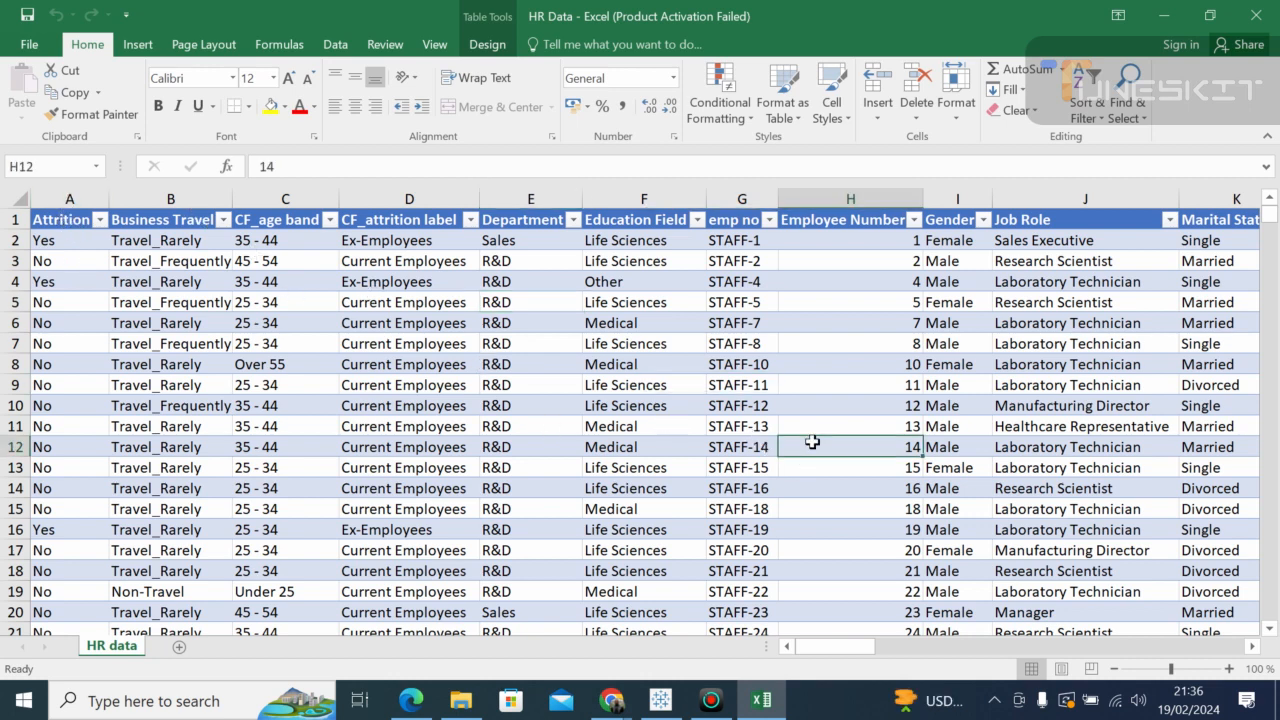
click(986, 398)
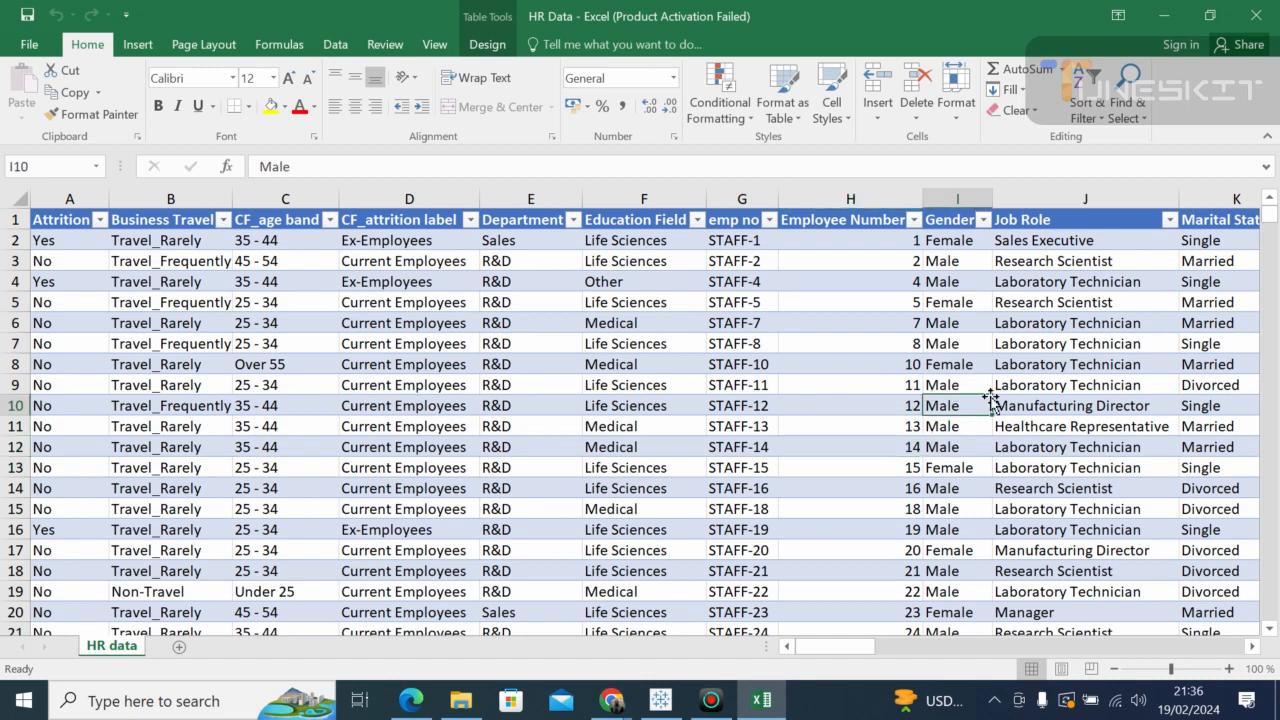
click(1071, 366)
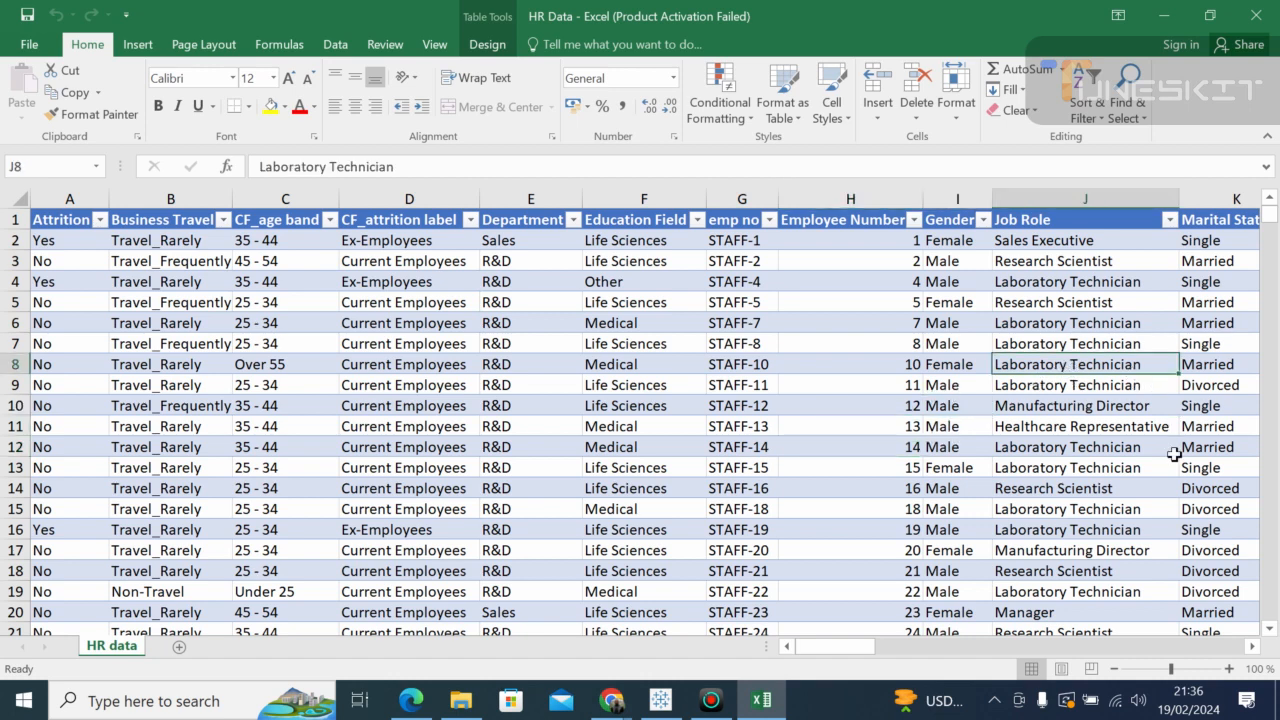
drag(832, 647, 1230, 668)
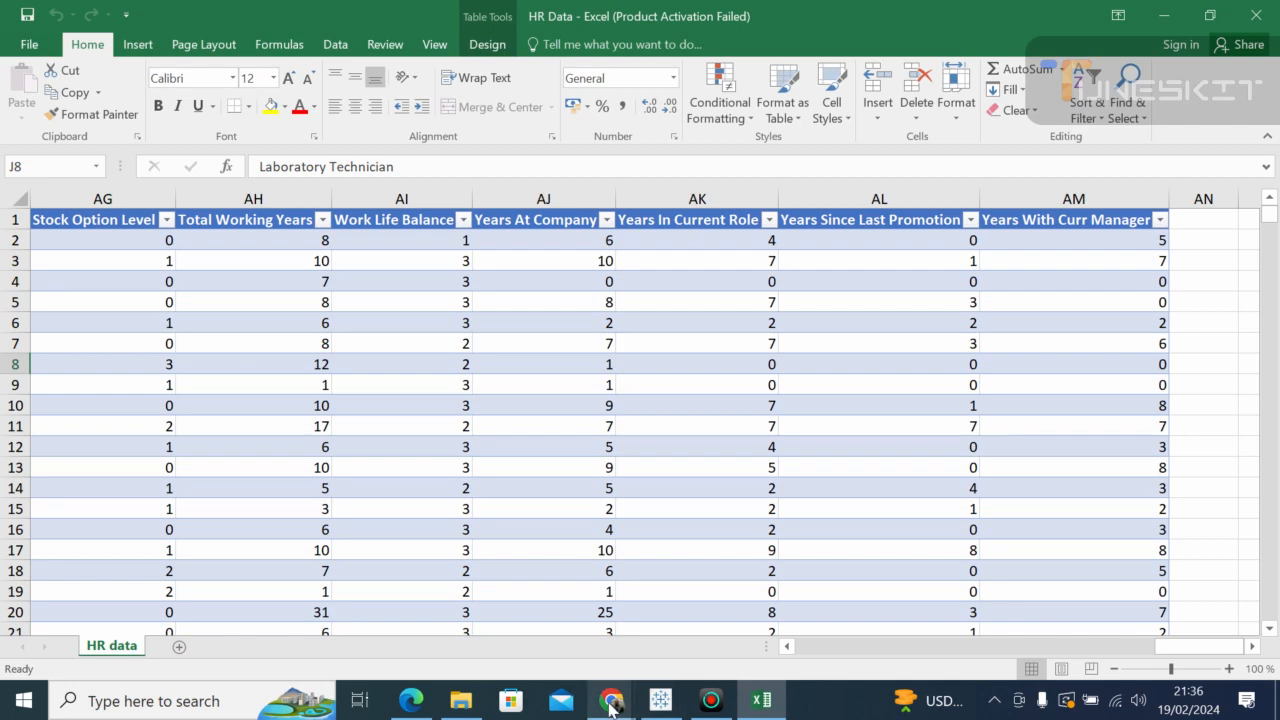
Step: Switch to Tableau Public, create a new workbook and maximize its window
click(661, 703)
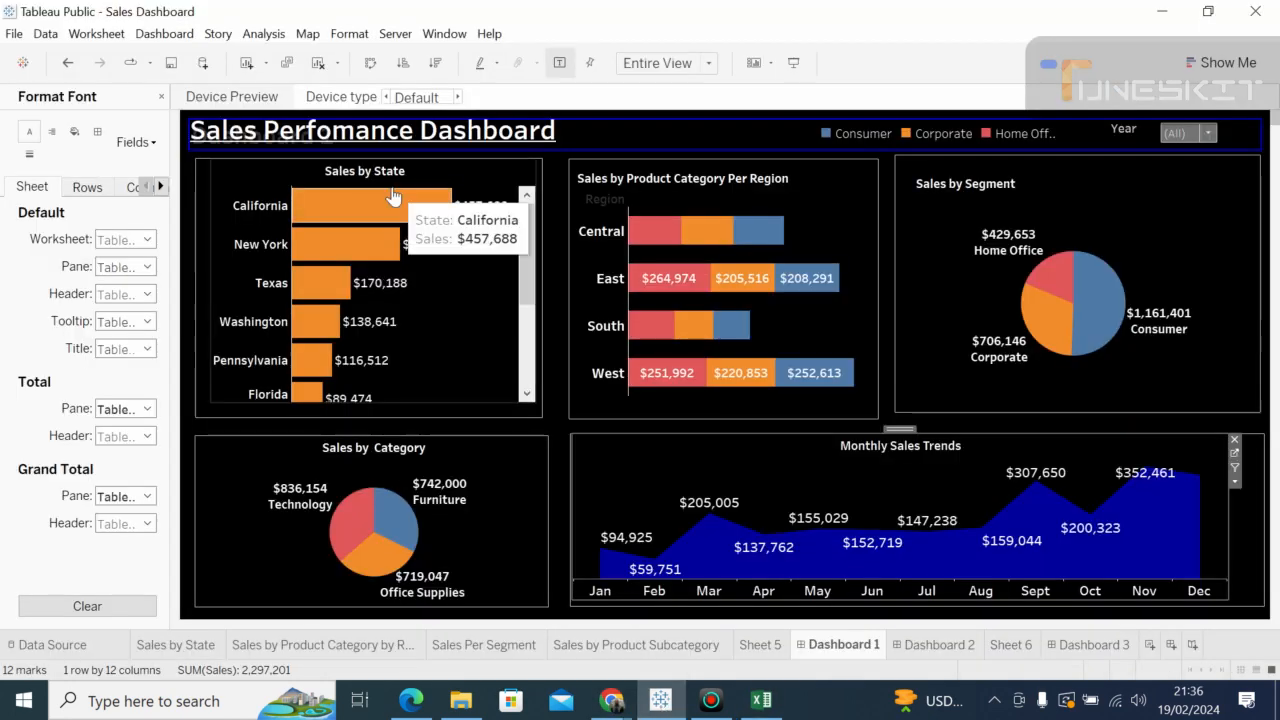
click(16, 36)
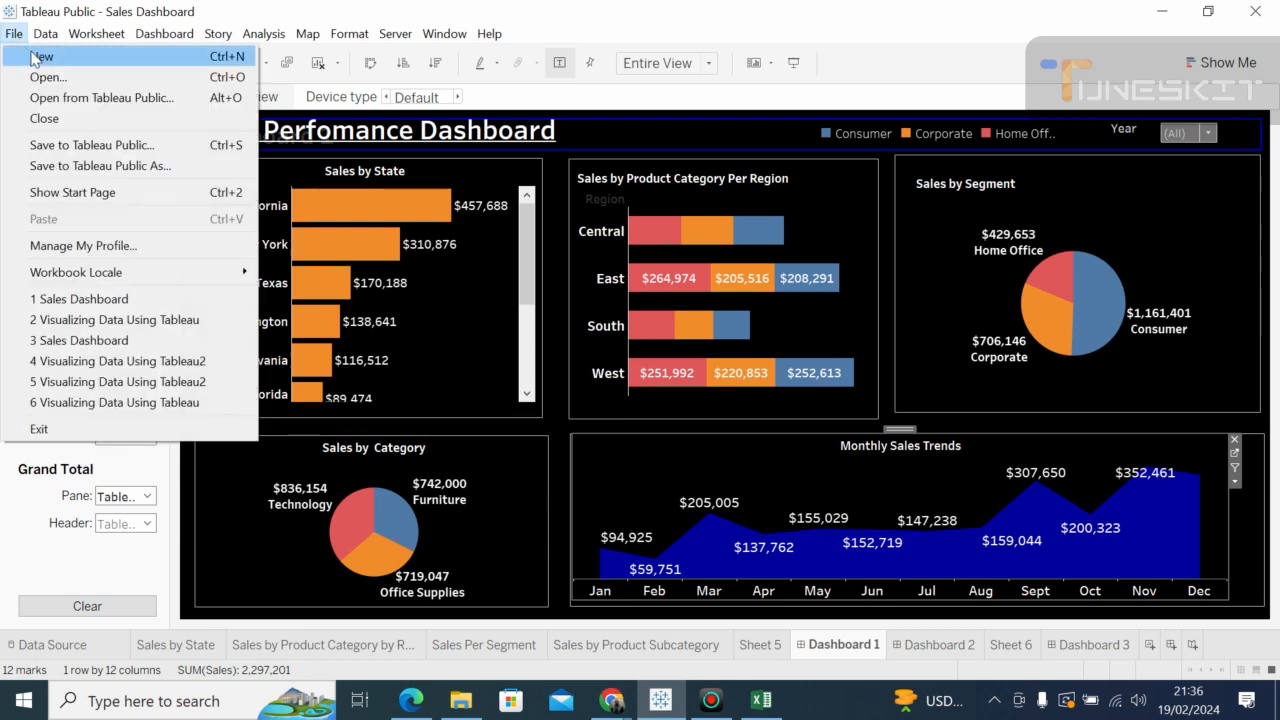
click(35, 58)
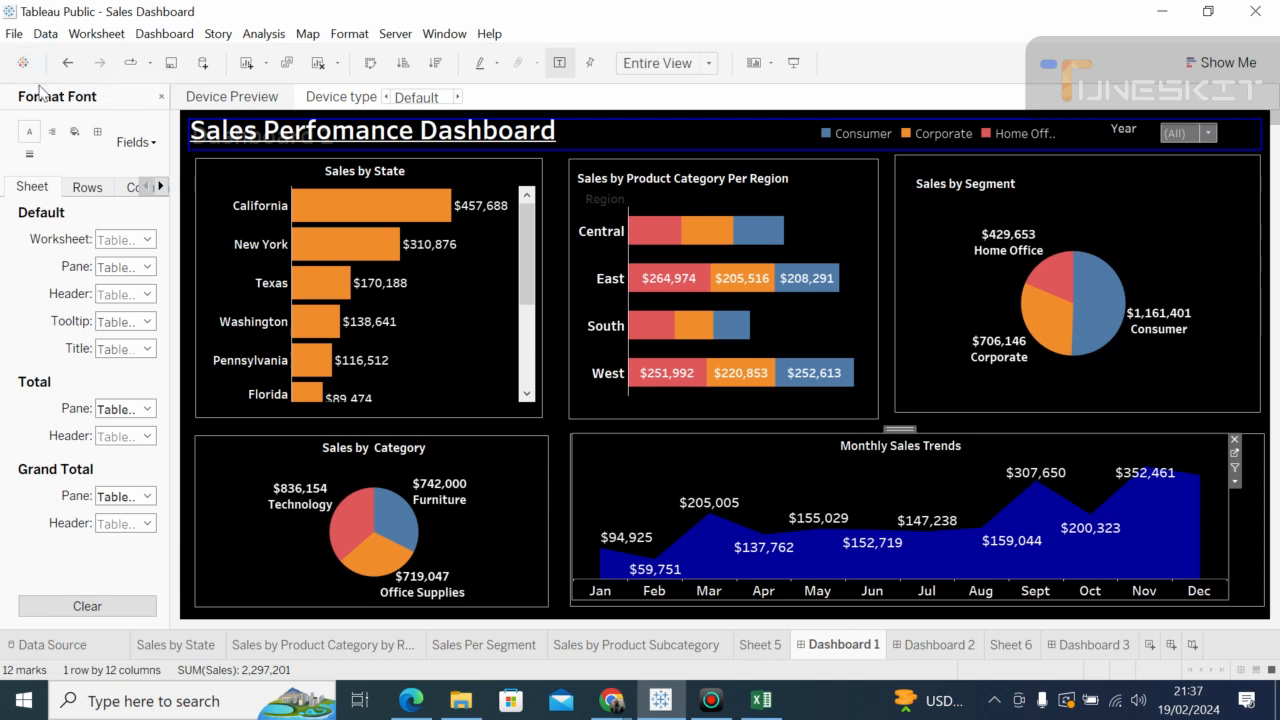
click(14, 34)
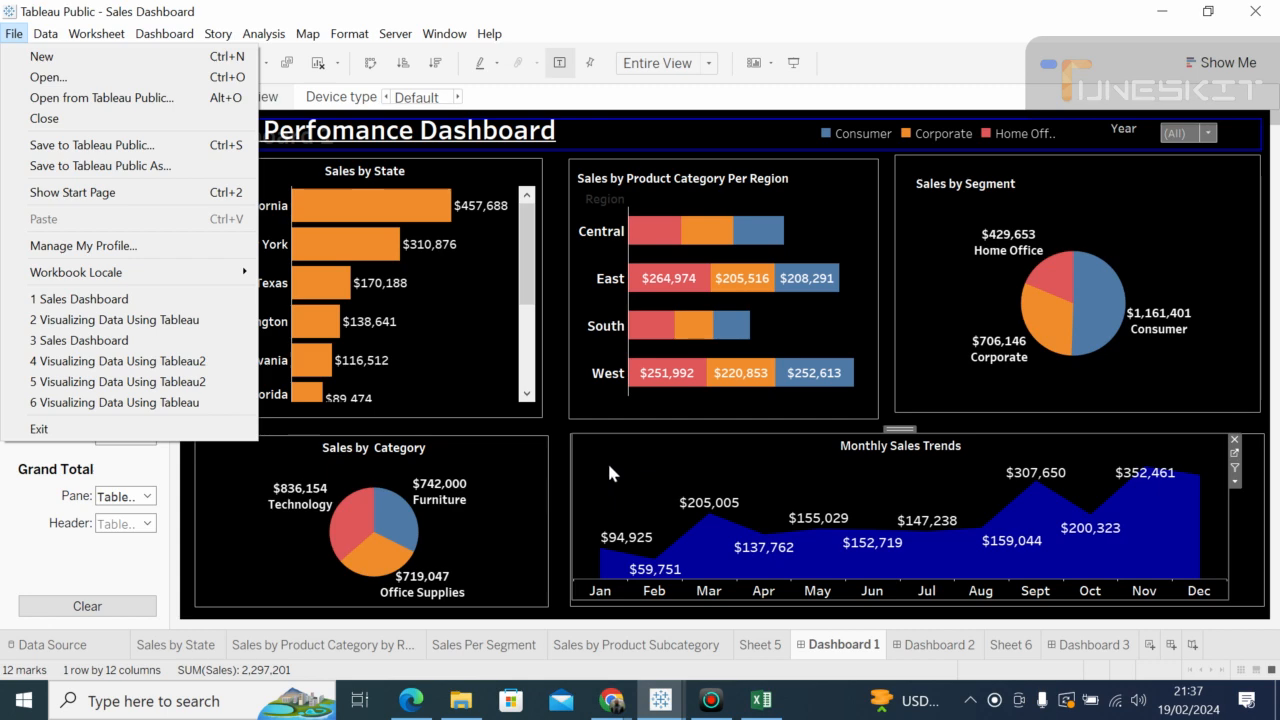
mouse_move(660, 698)
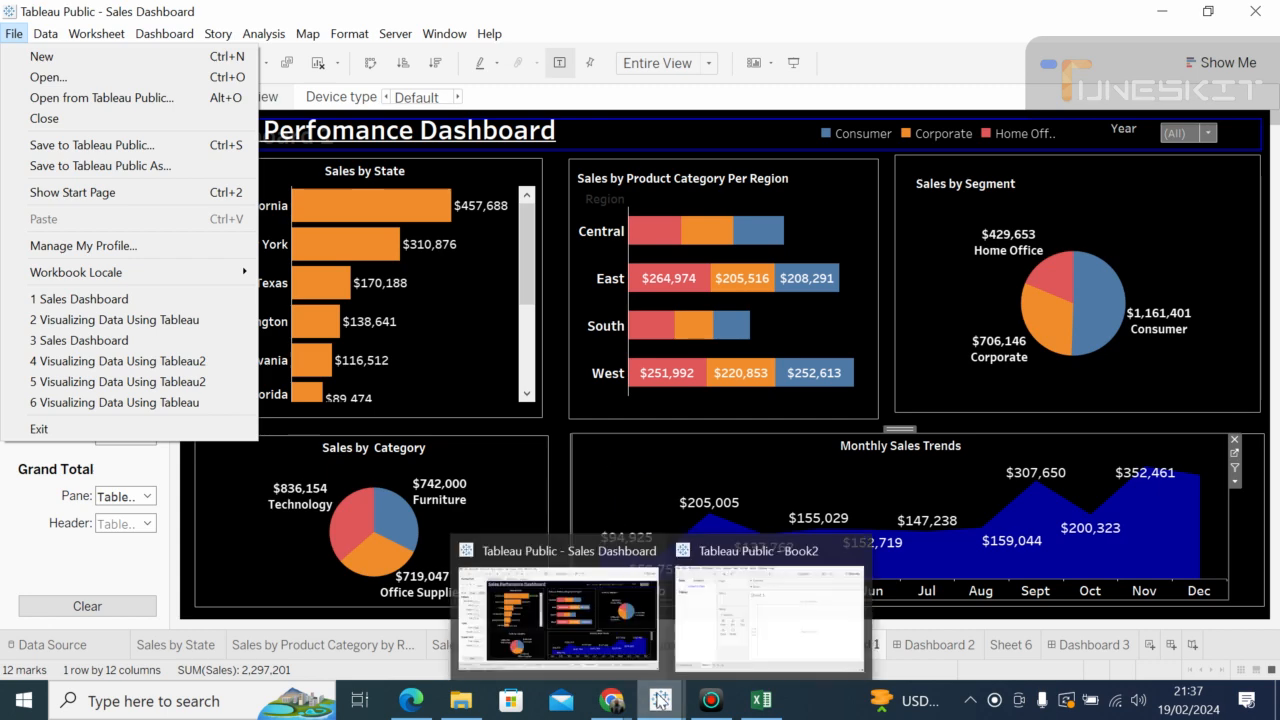
mouse_move(718, 614)
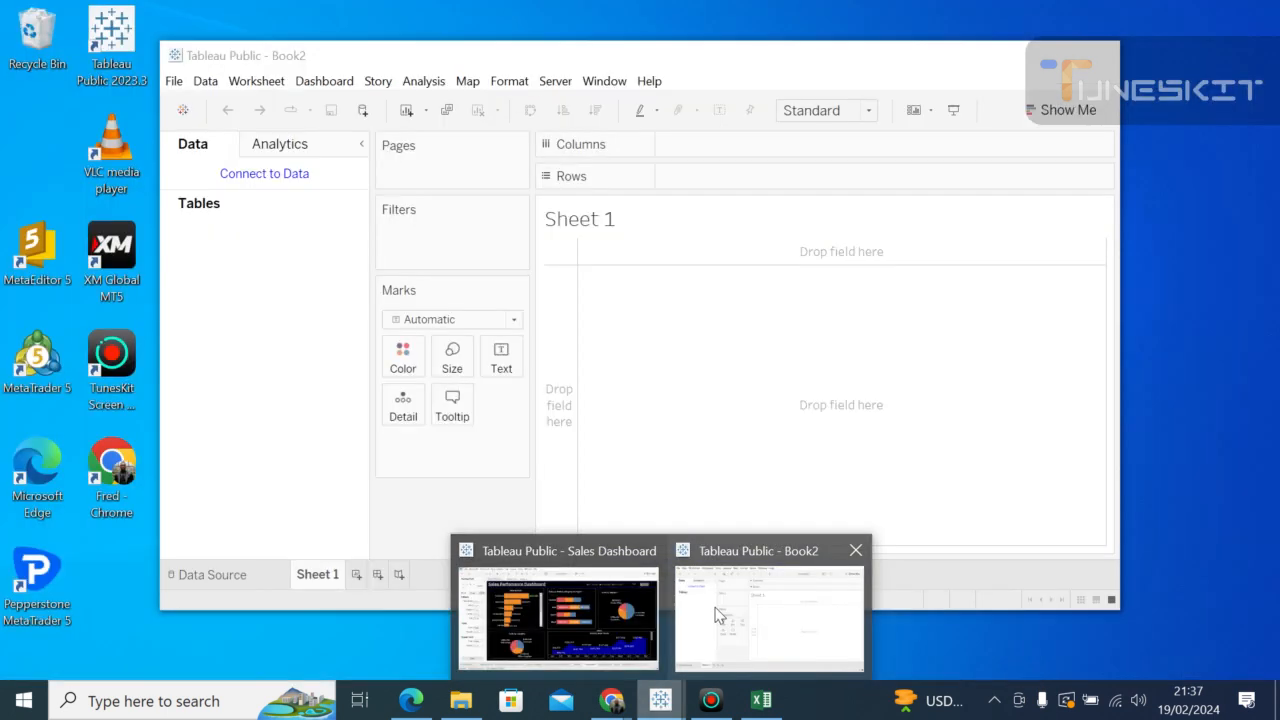
click(718, 614)
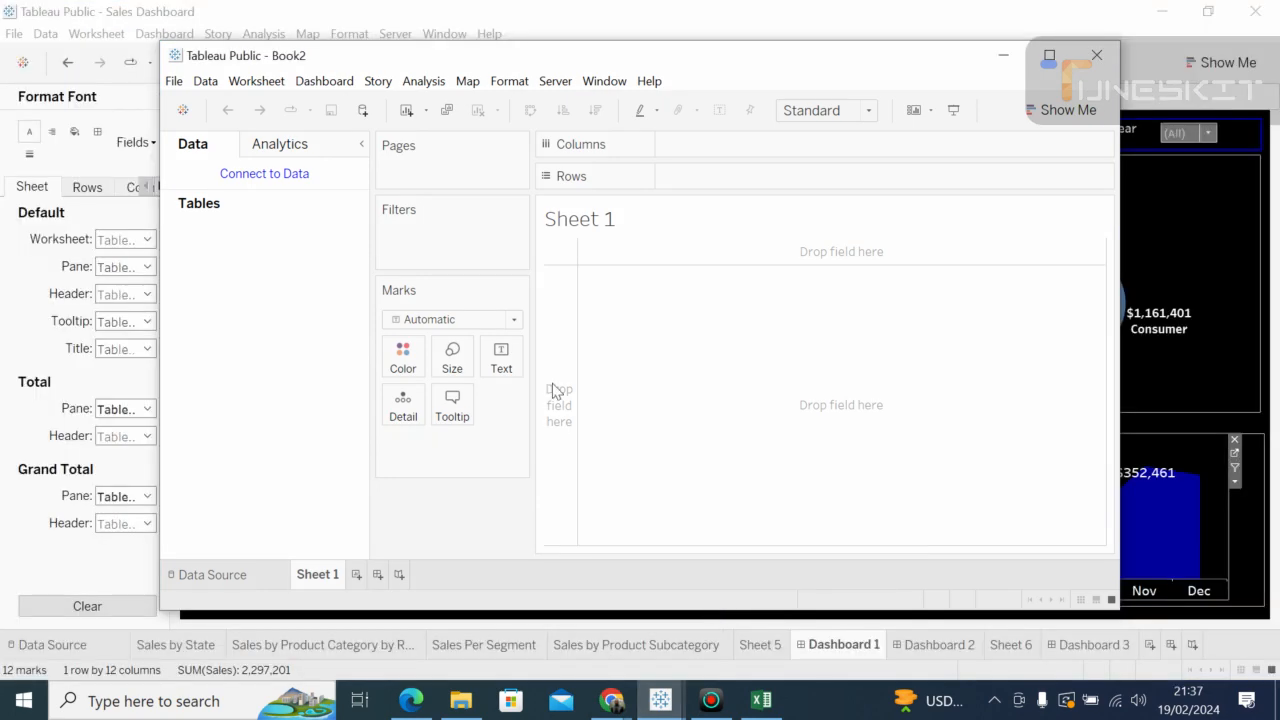
click(1049, 56)
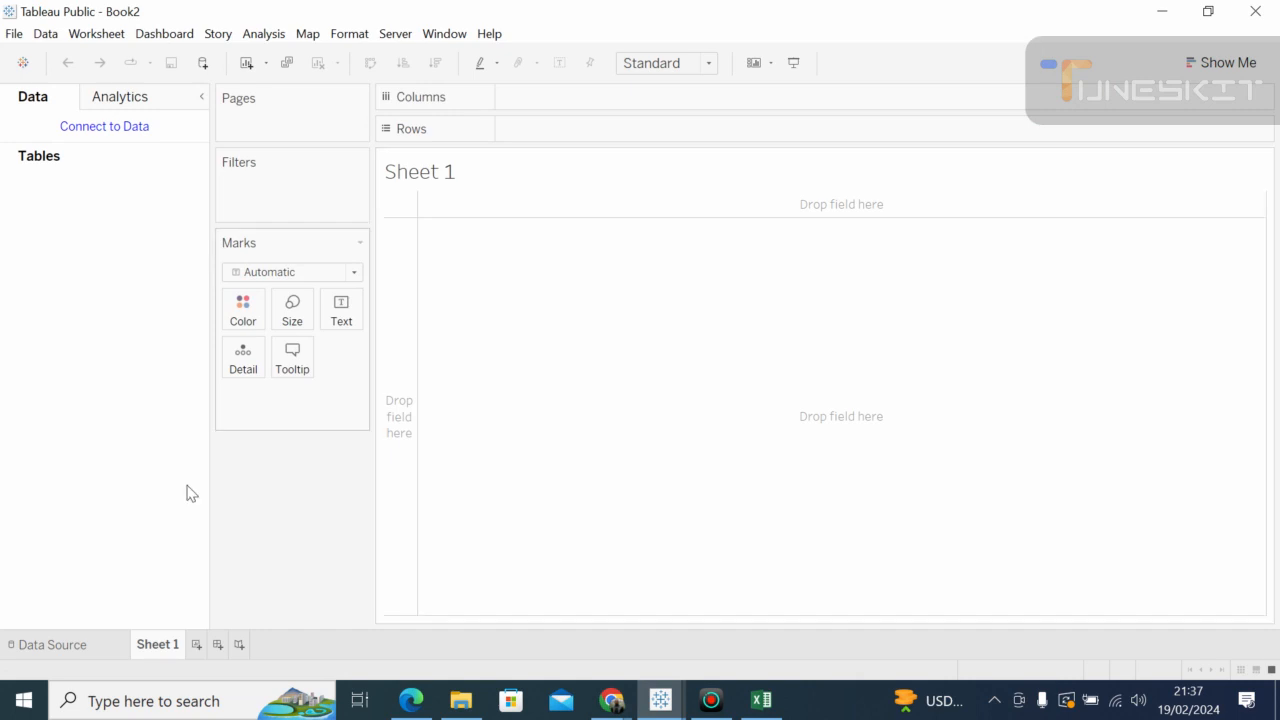
Step: Connect the new workbook to the HR Data Excel file and collapse the table details beside the data preview
click(50, 645)
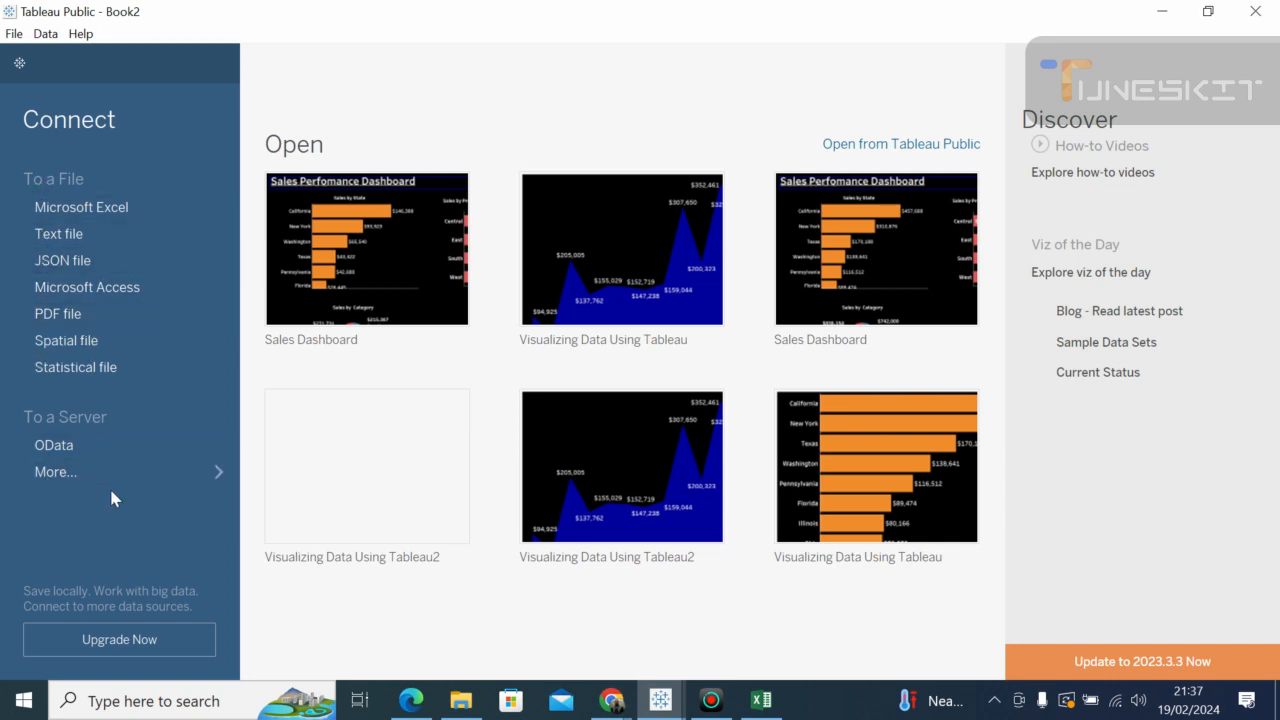
click(68, 218)
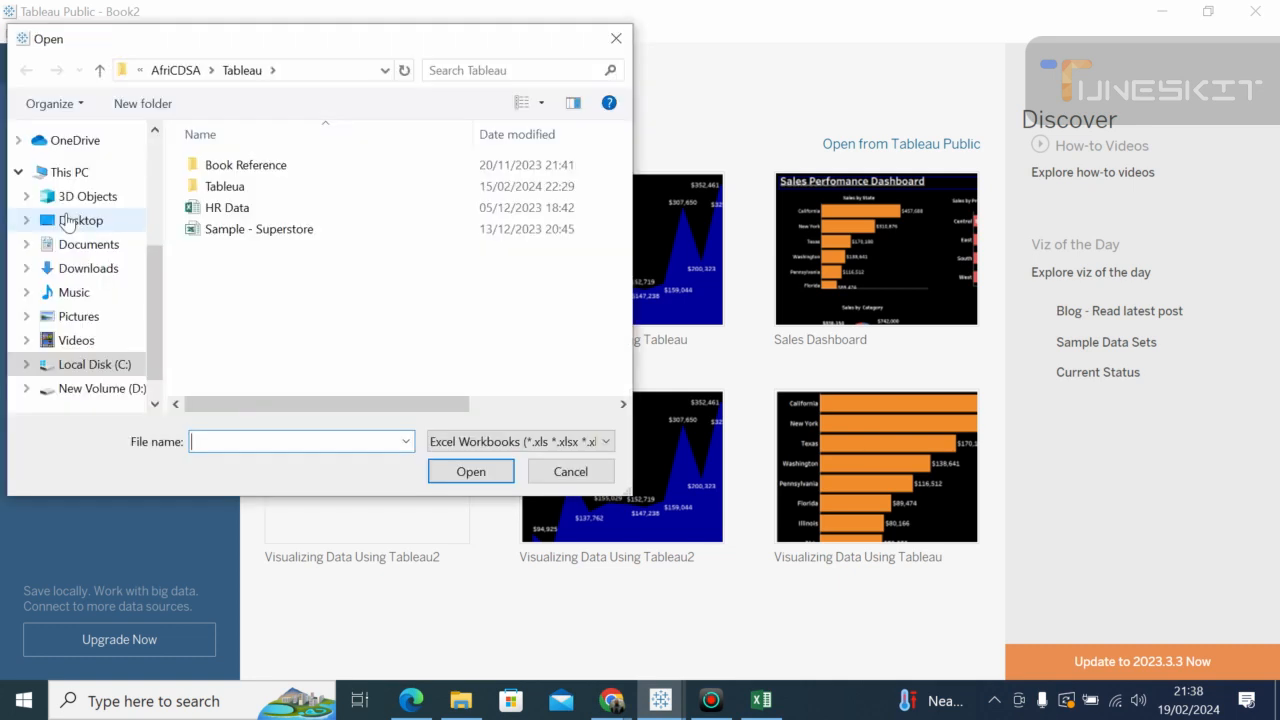
click(222, 210)
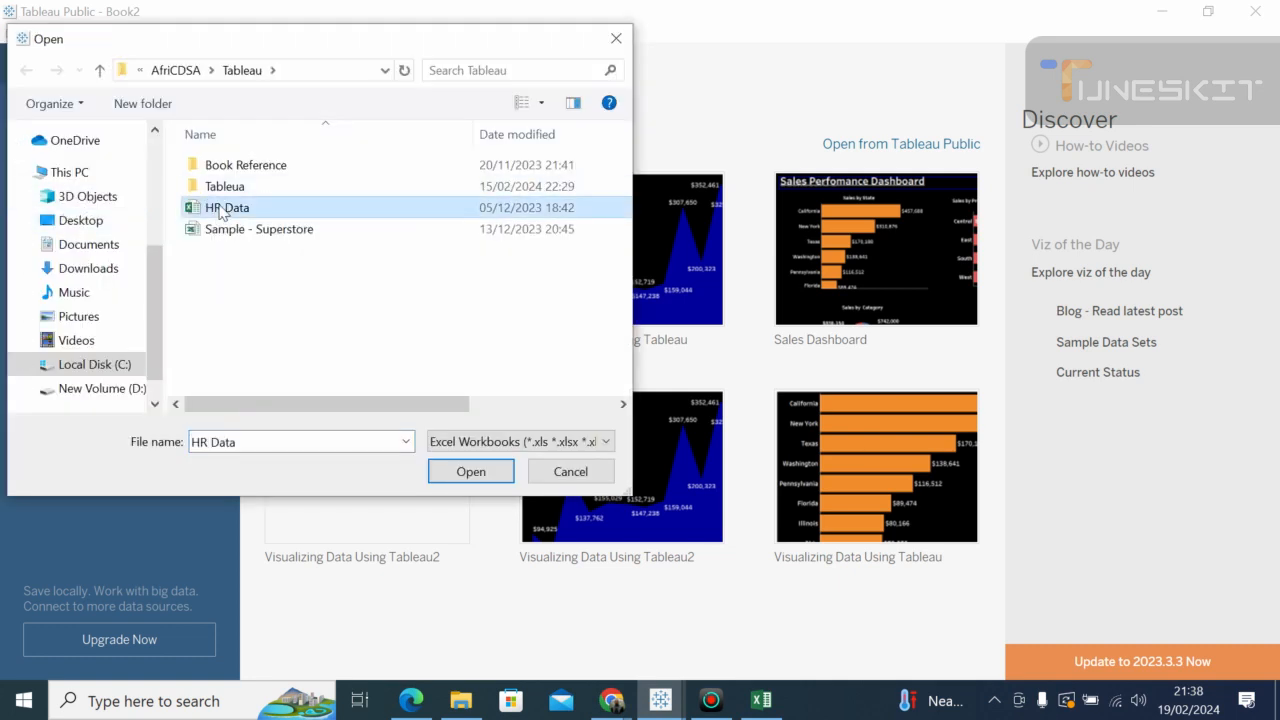
click(468, 472)
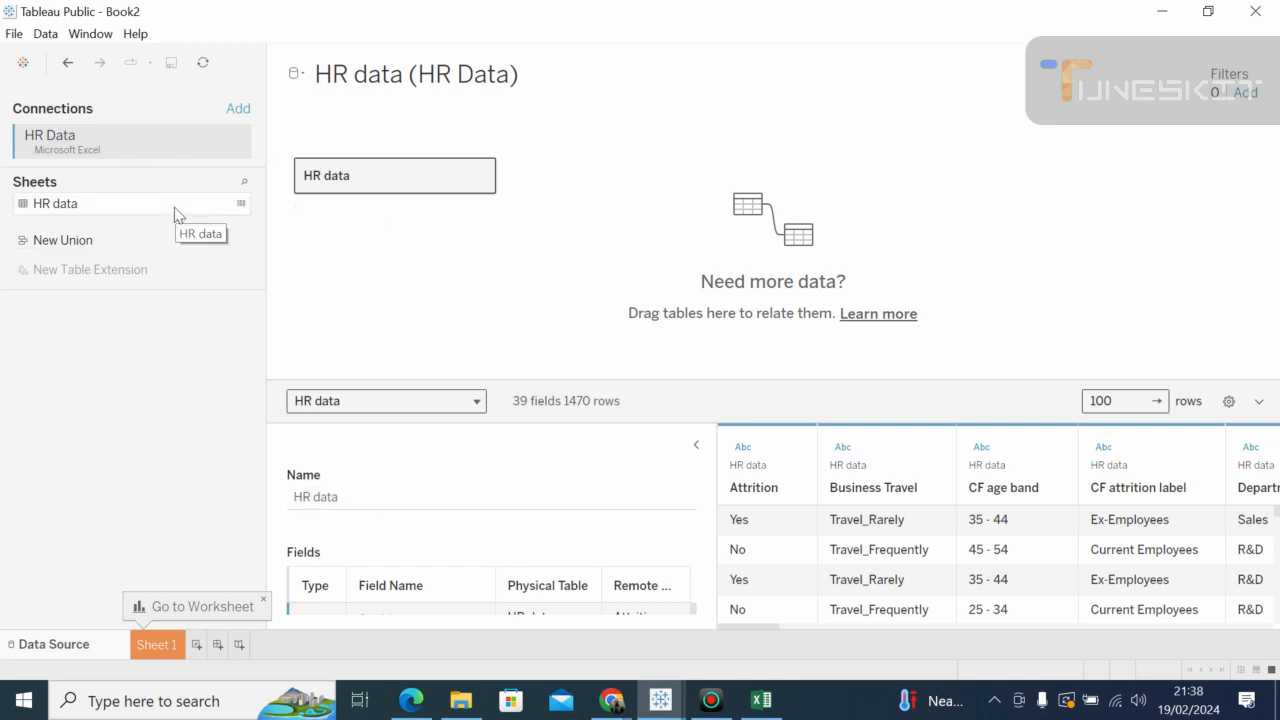
click(695, 444)
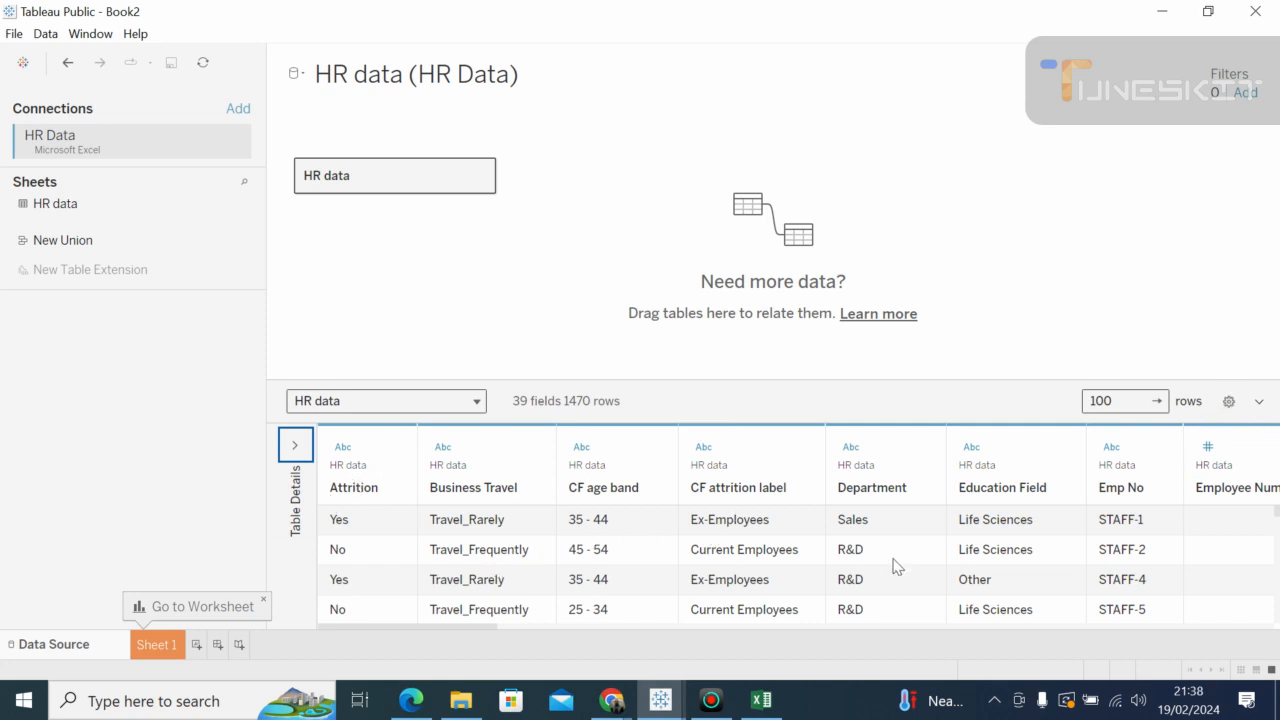
Step: Leave the HR data source preview and open the Sheet 1 worksheet
drag(454, 631, 316, 648)
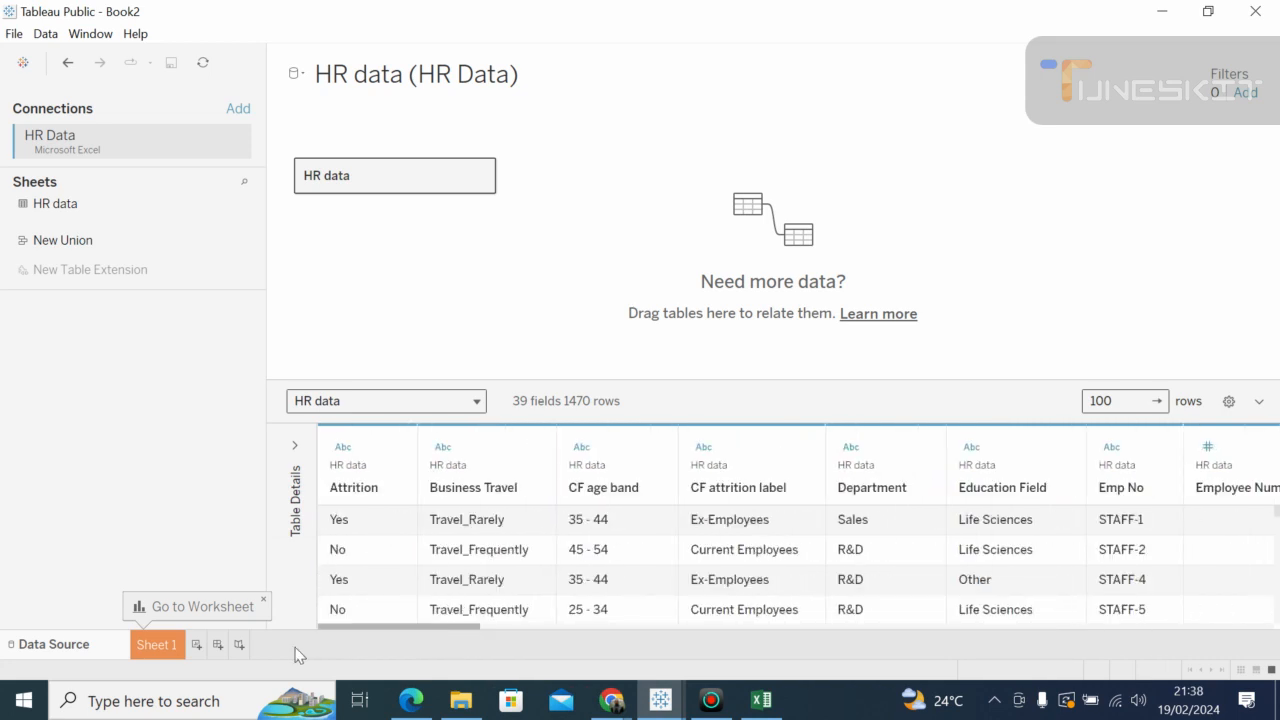
click(633, 524)
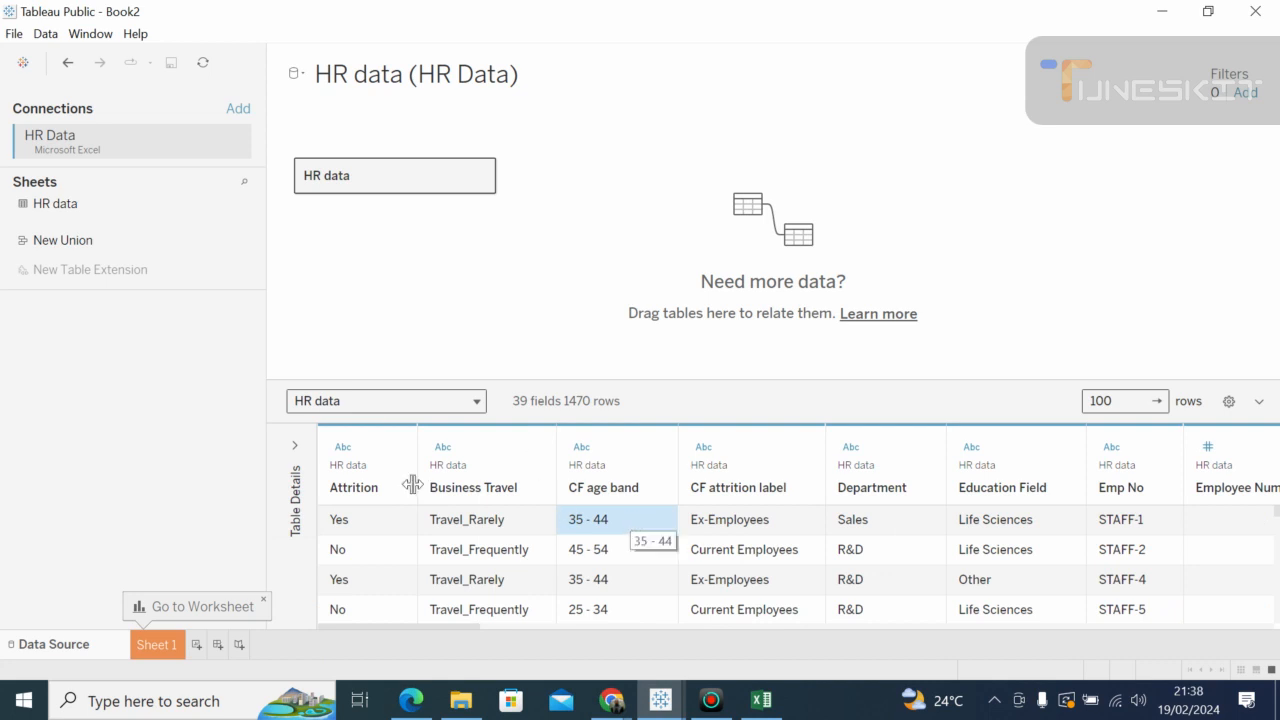
click(160, 645)
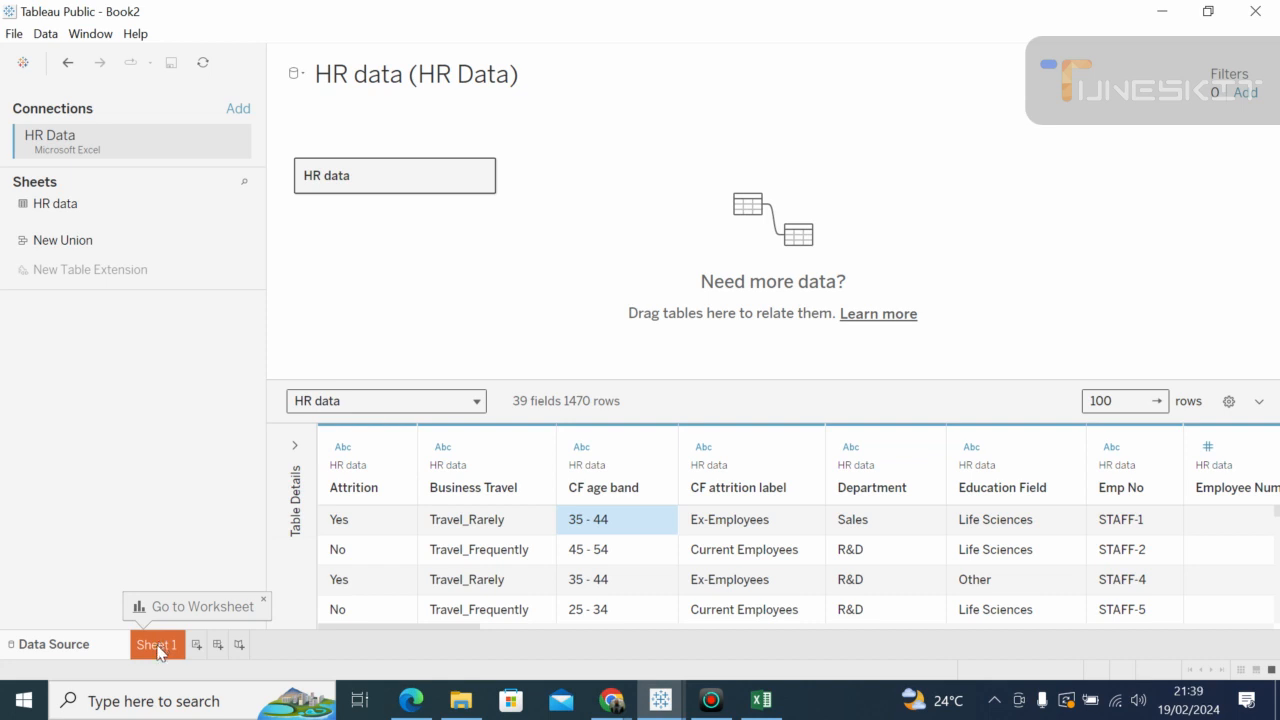
click(157, 645)
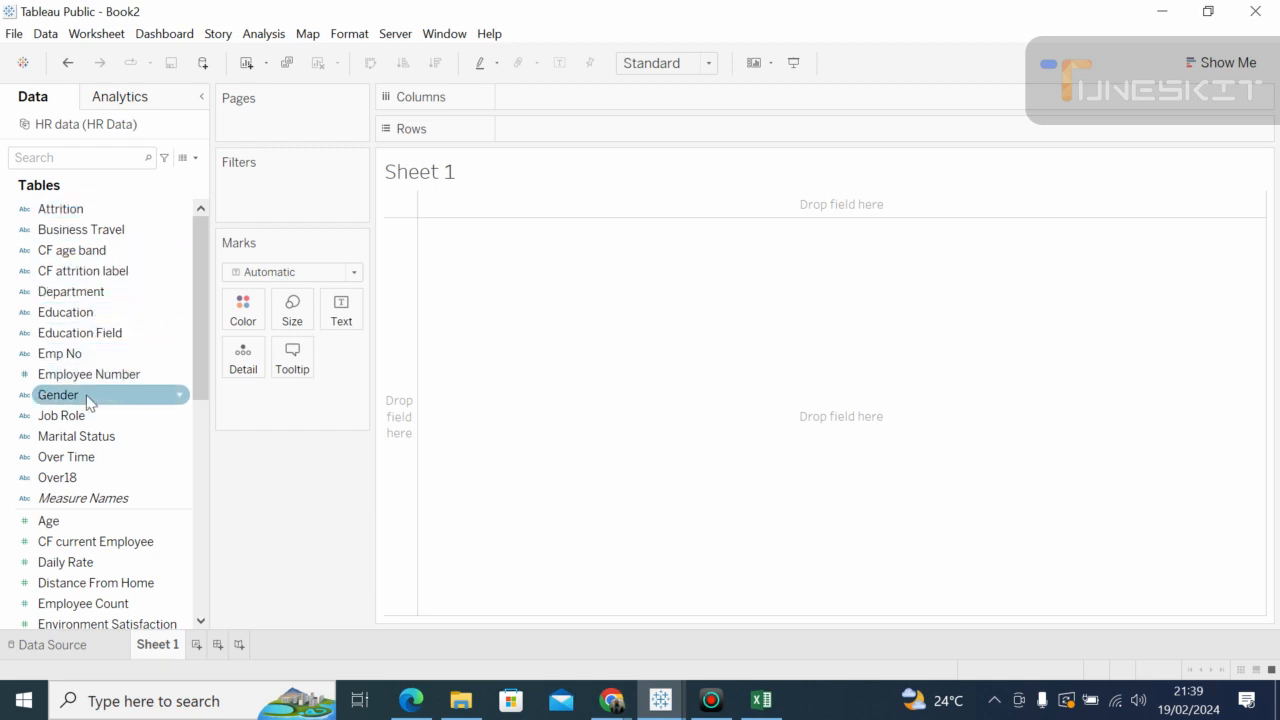
Step: Examine the HR data fields available to the worksheet, from Attrition and the other dimensions down to the measures
scroll(201, 383, down, 2)
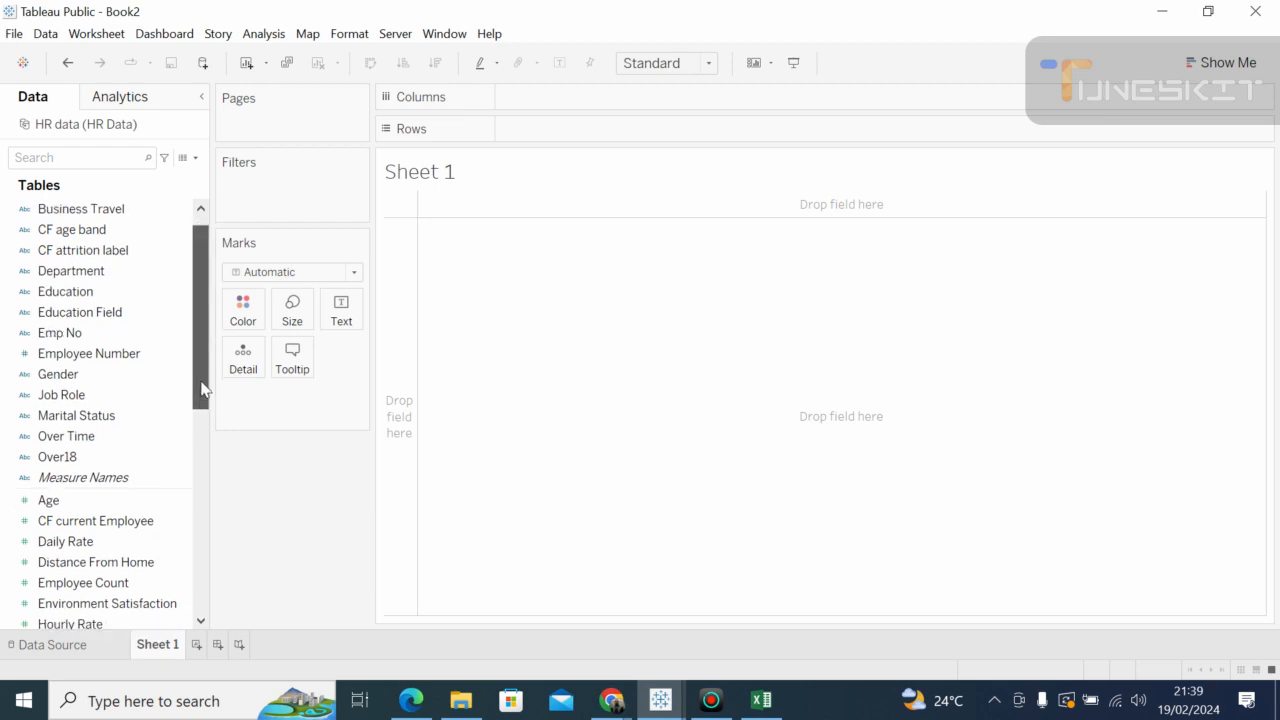
drag(201, 403, 201, 410)
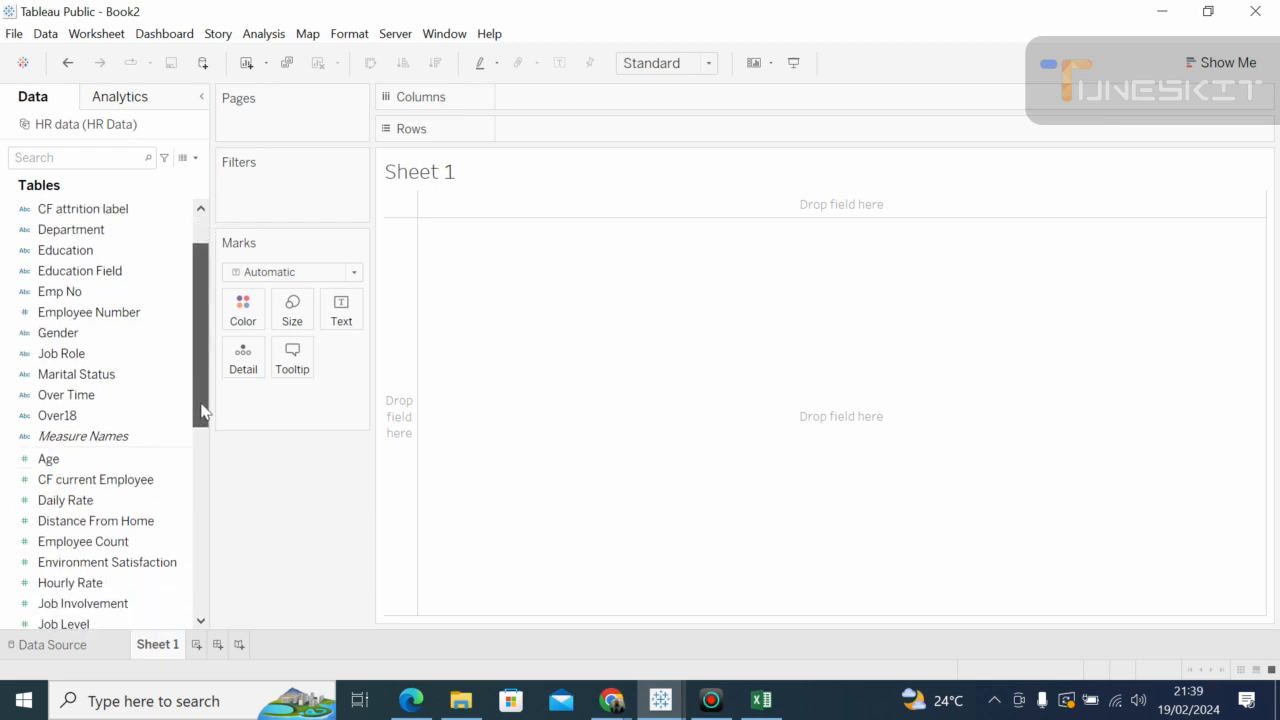
scroll(201, 413, down, 1)
drag(201, 420, 197, 385)
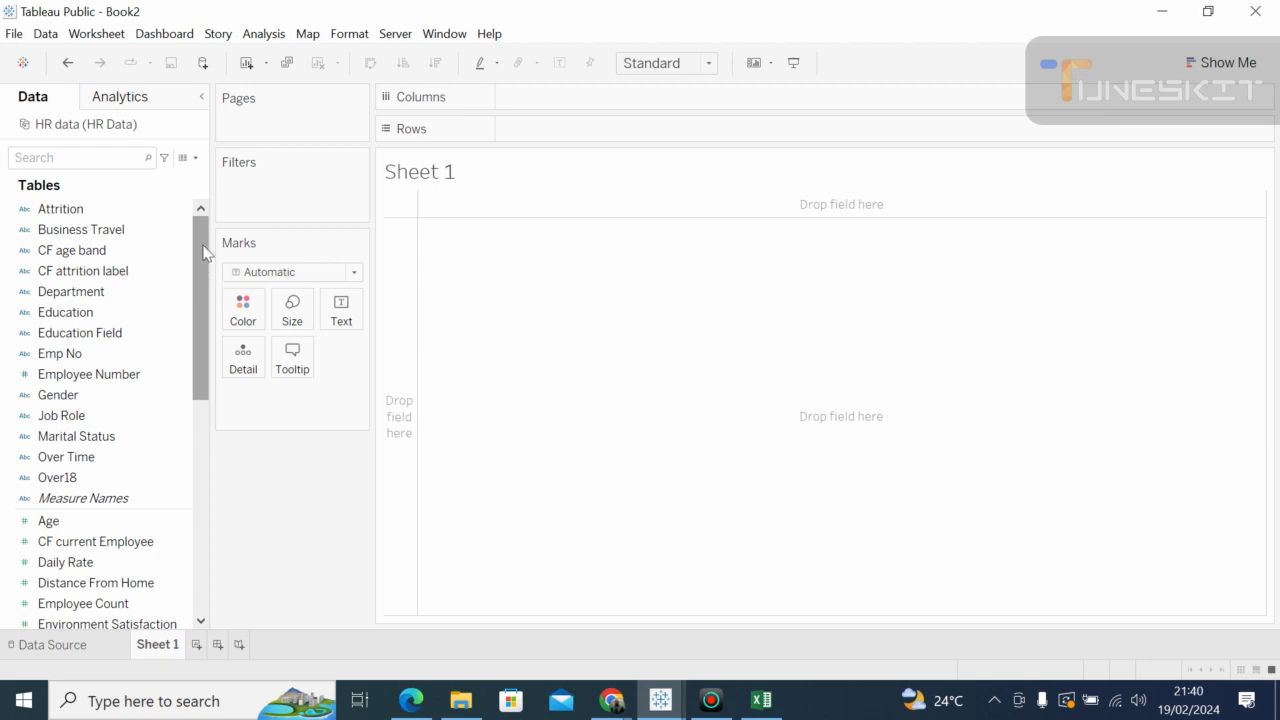
drag(203, 251, 176, 240)
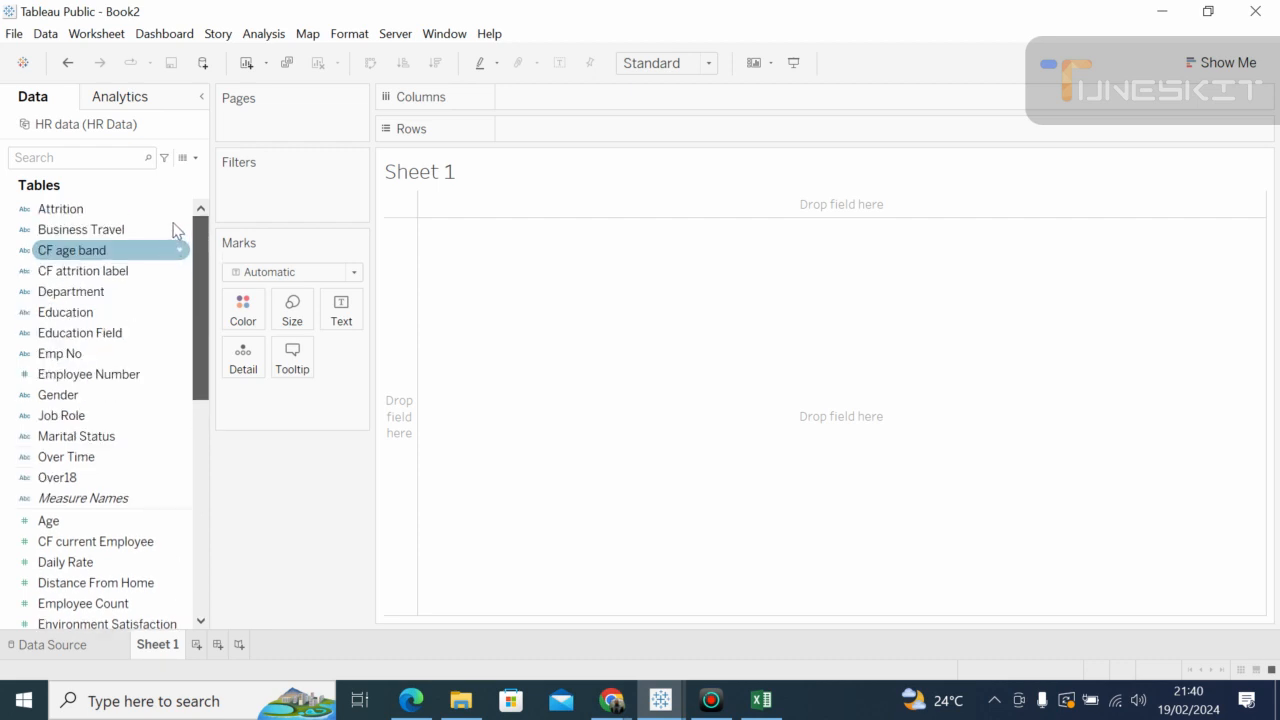
drag(176, 230, 177, 229)
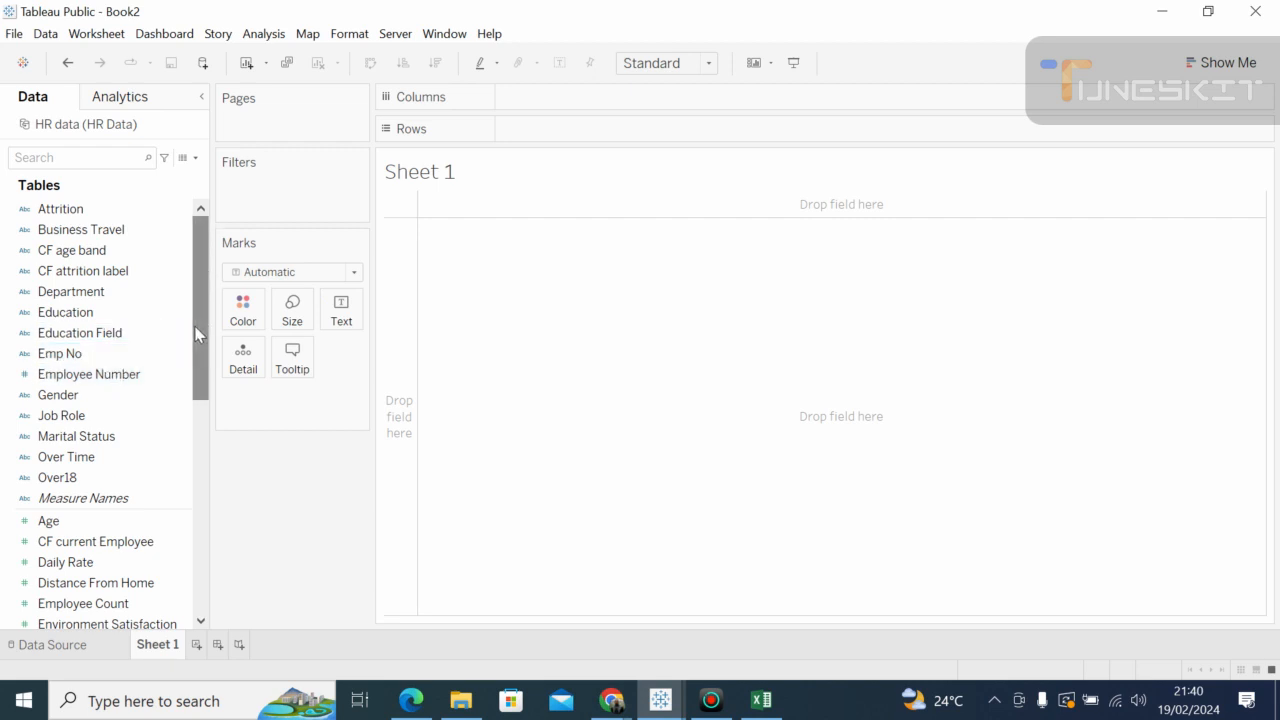
click(68, 398)
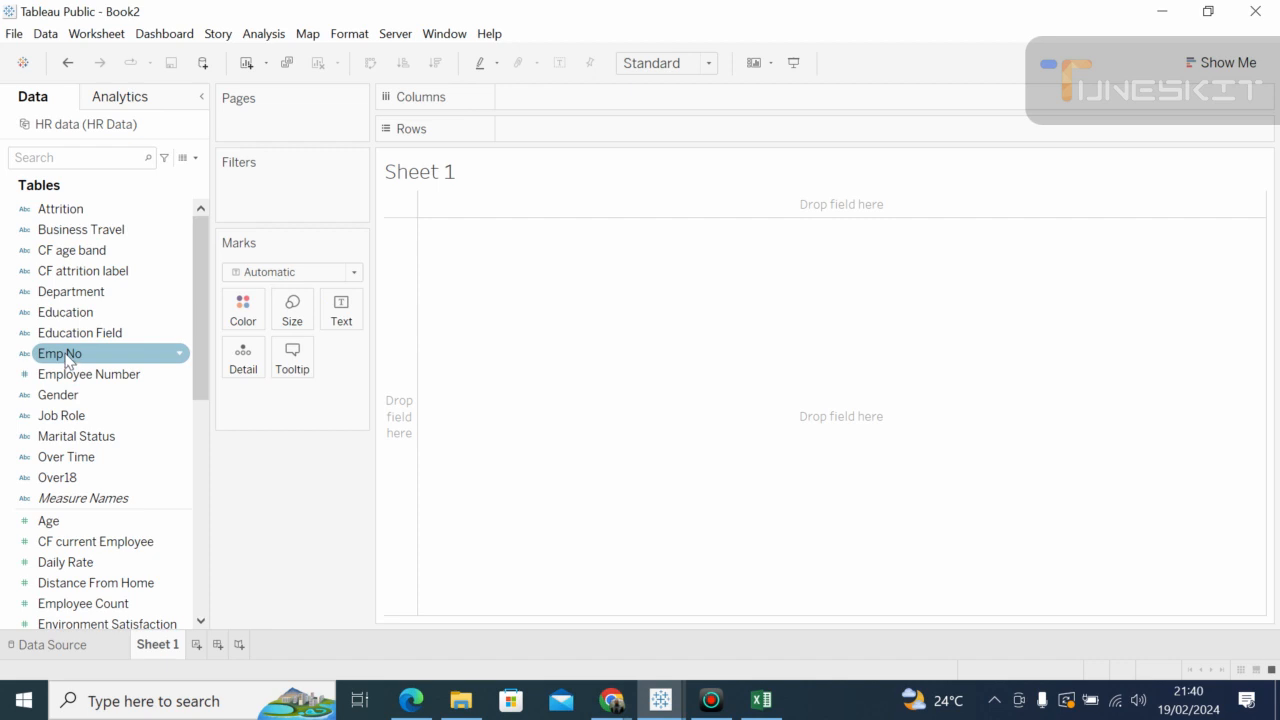
drag(65, 360, 537, 132)
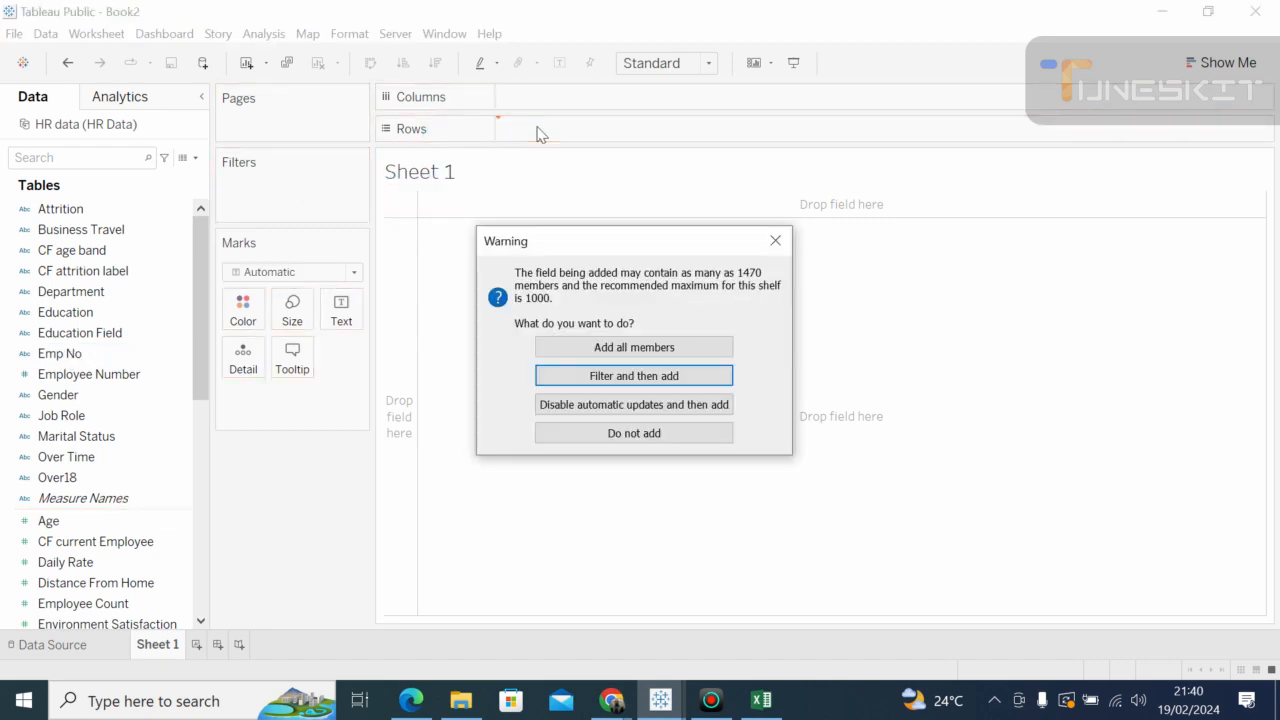
click(775, 239)
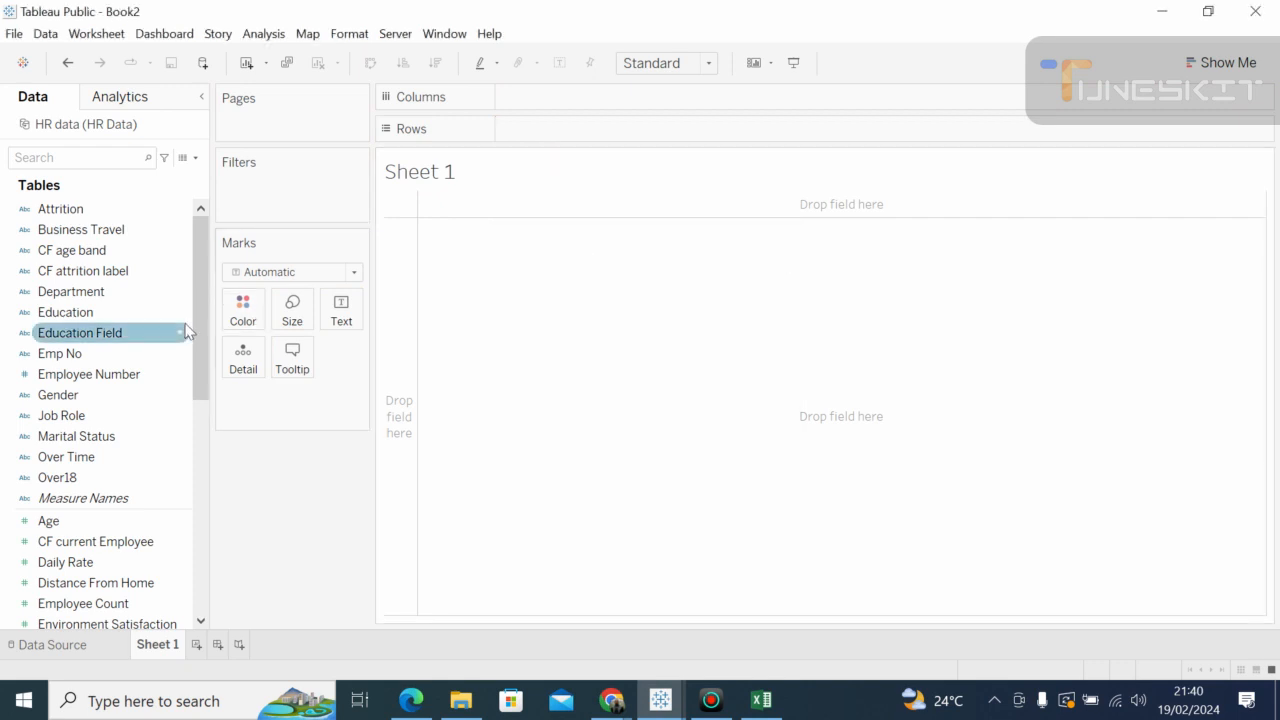
click(103, 360)
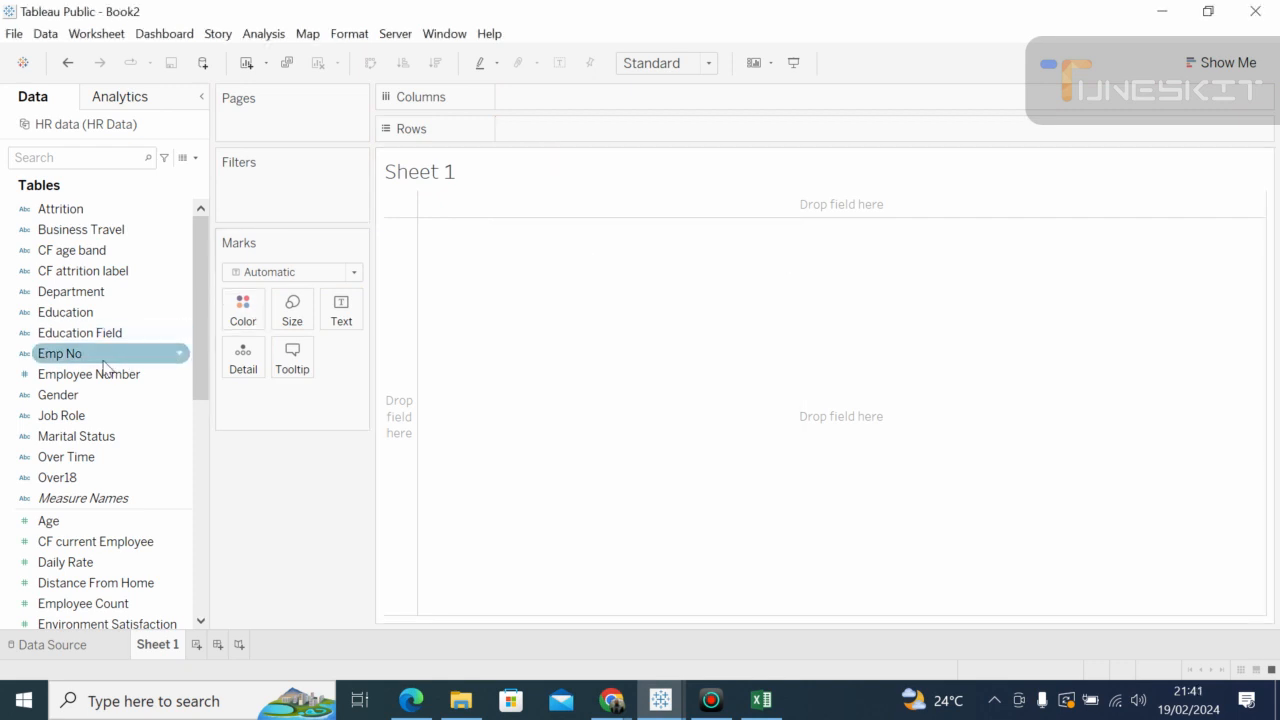
drag(103, 366, 382, 318)
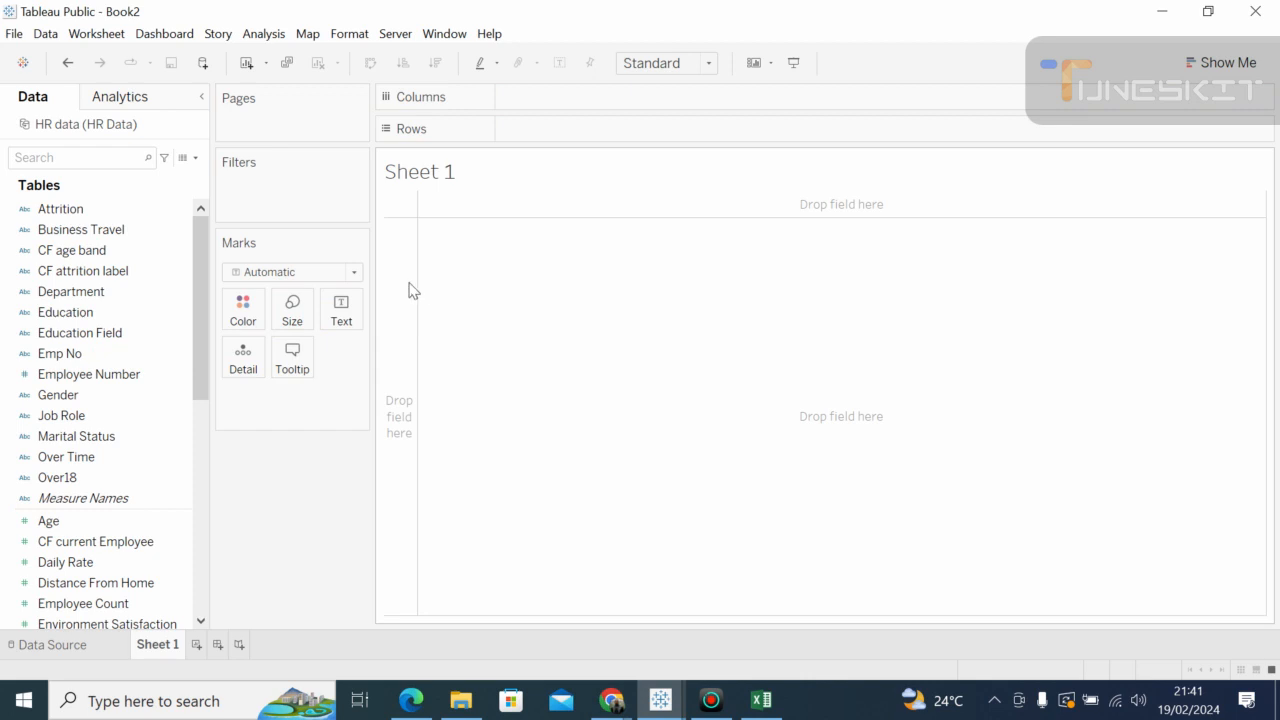
Step: Start a new calculated field on the HR data and name it Employee Count
click(190, 247)
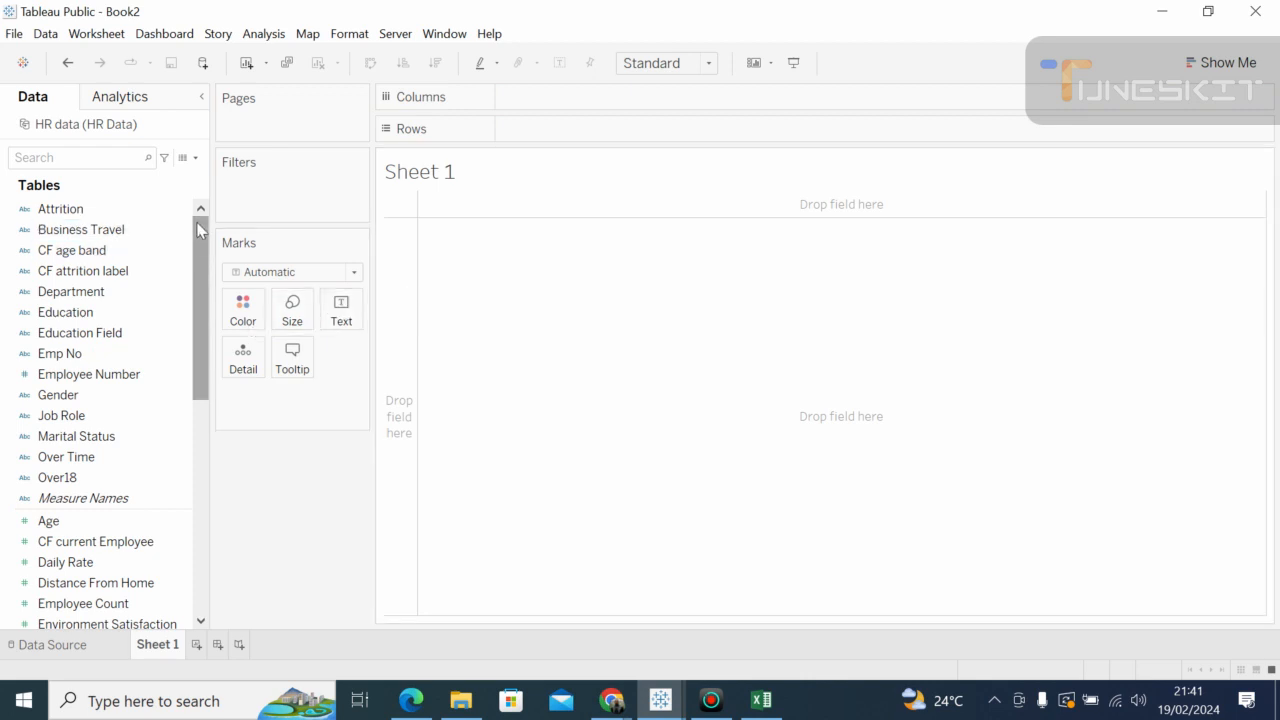
scroll(200, 238, down, 1)
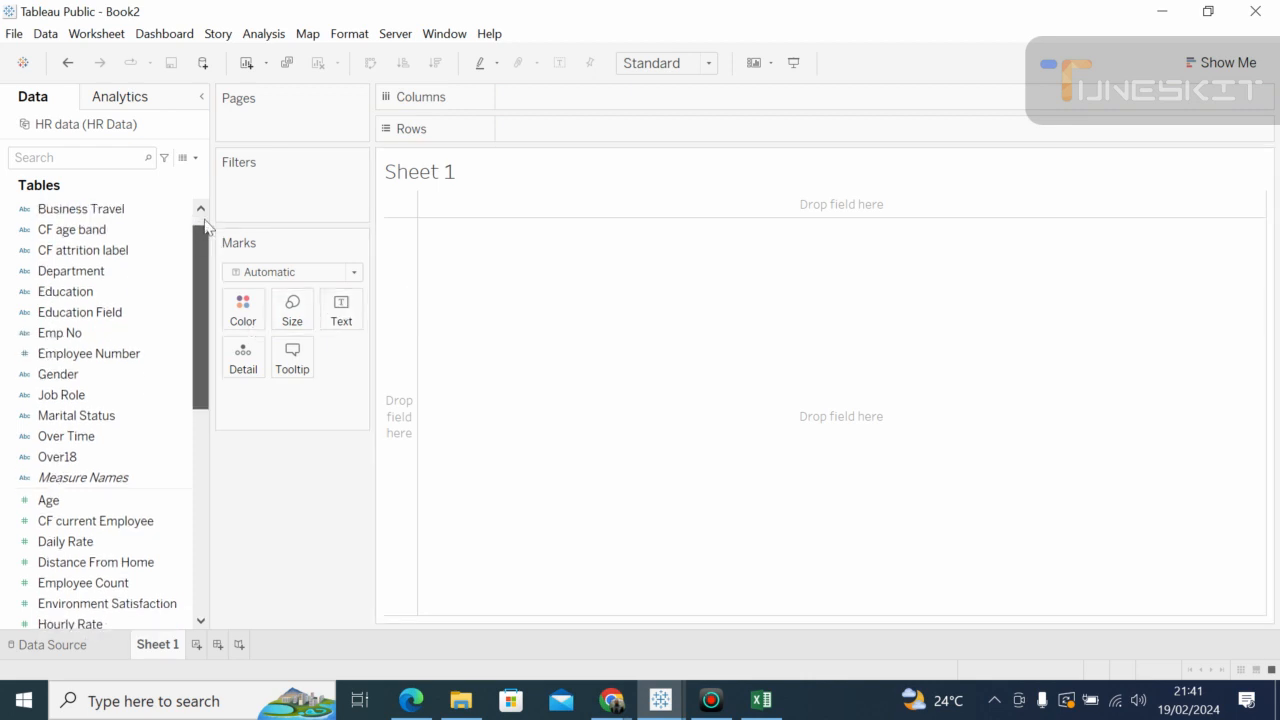
click(200, 209)
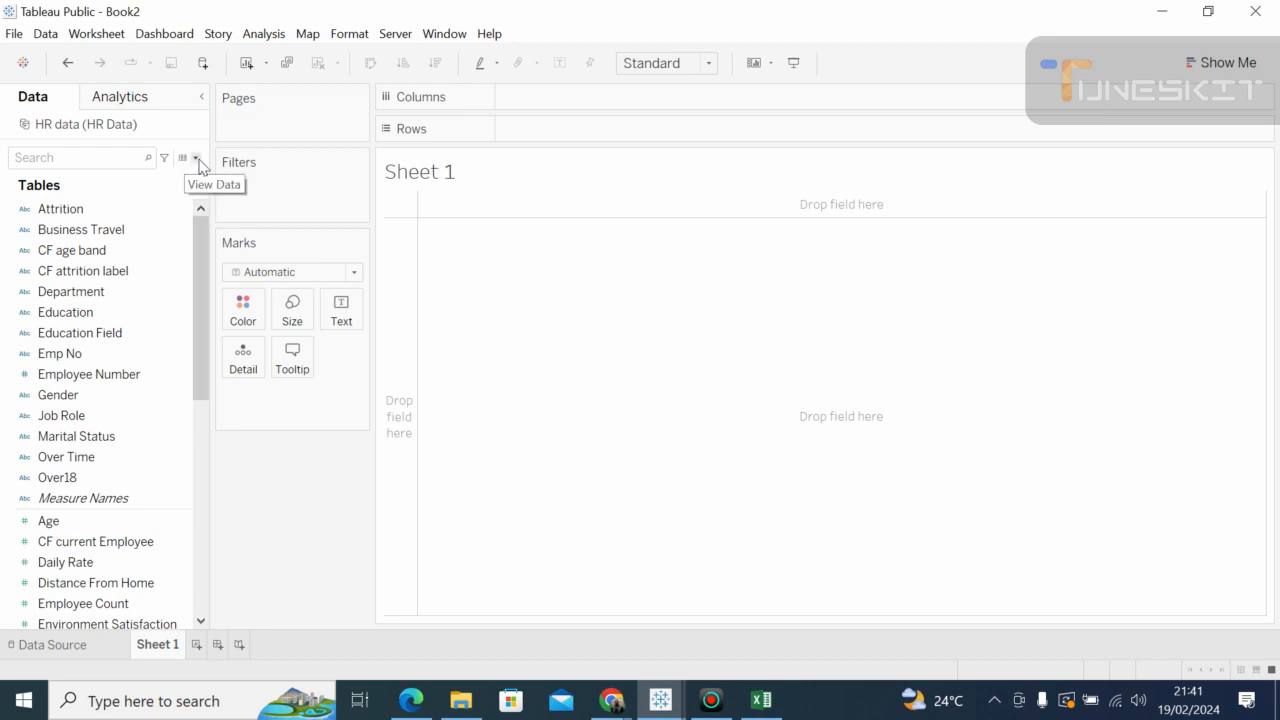
click(197, 158)
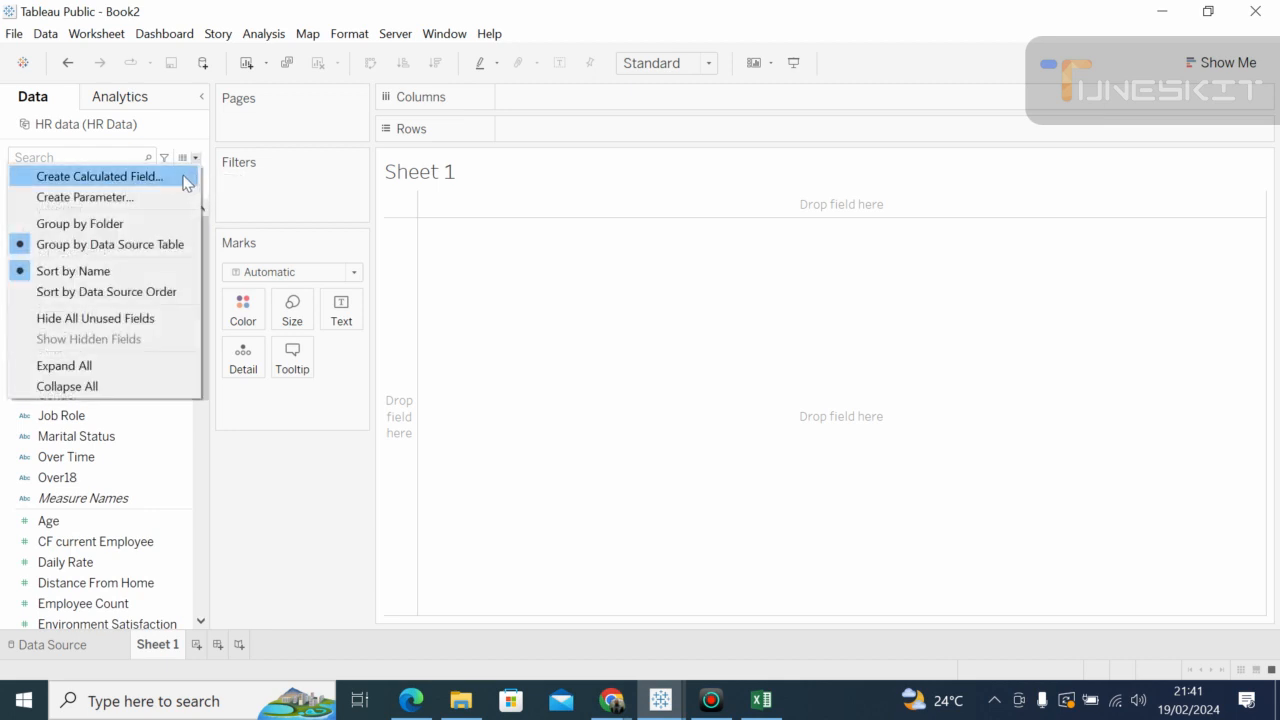
click(184, 180)
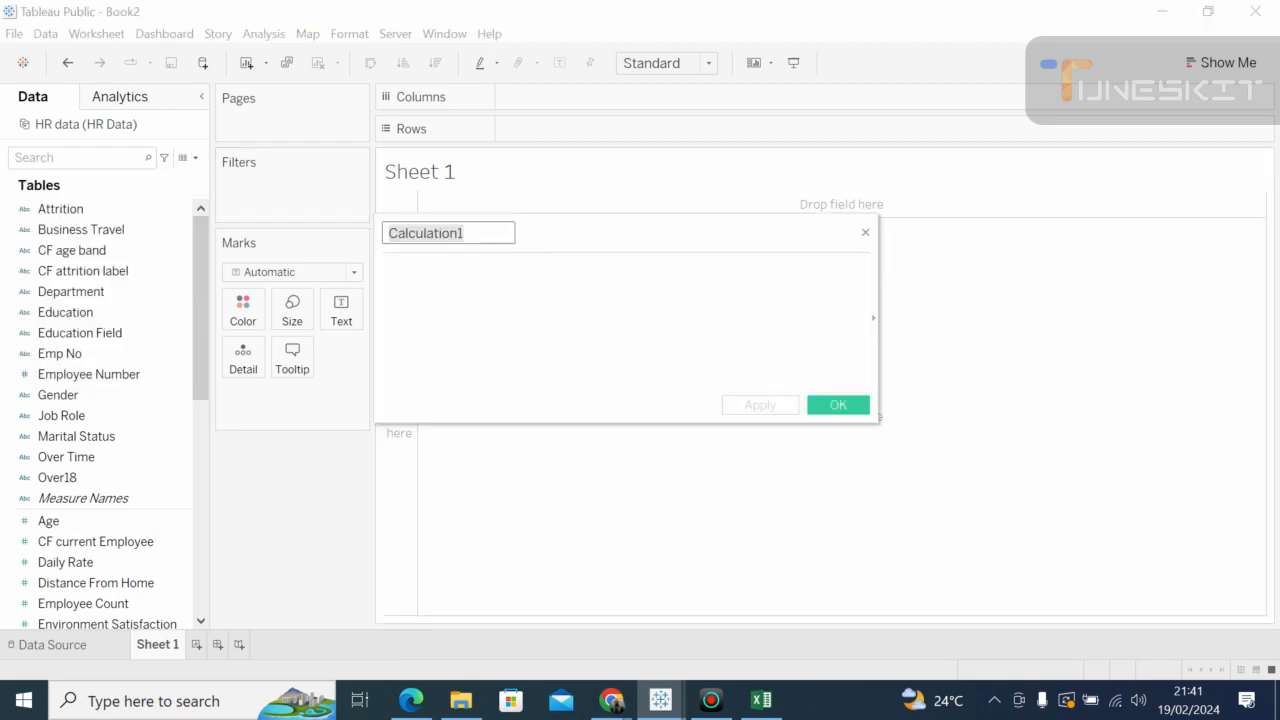
click(482, 233)
key(BackSpace)
key(BackSpace)
key(BackSpace)
key(BackSpace)
key(BackSpace)
key(BackSpace)
key(BackSpace)
key(BackSpace)
key(BackSpace)
key(BackSpace)
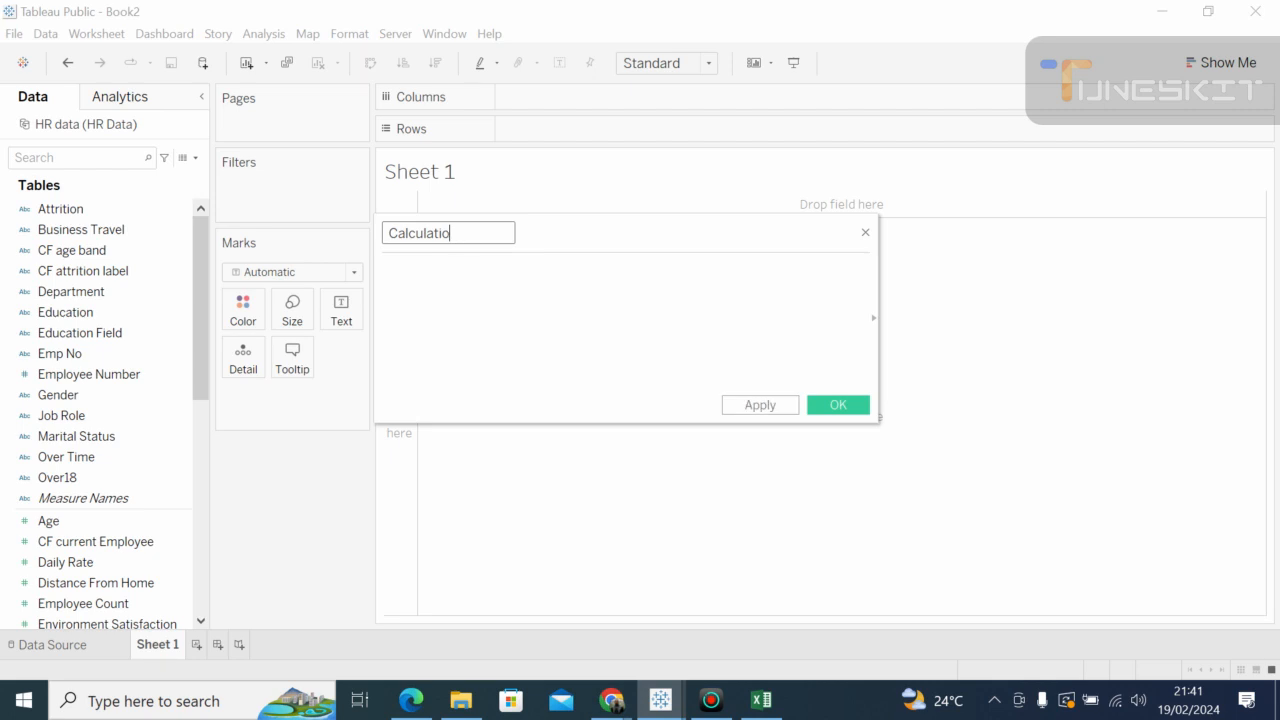
key(BackSpace)
key(BackSpace)
text(Employee Count)
Step: Enter the formula SUM([Employee Count]) for the calculated field
click(386, 269)
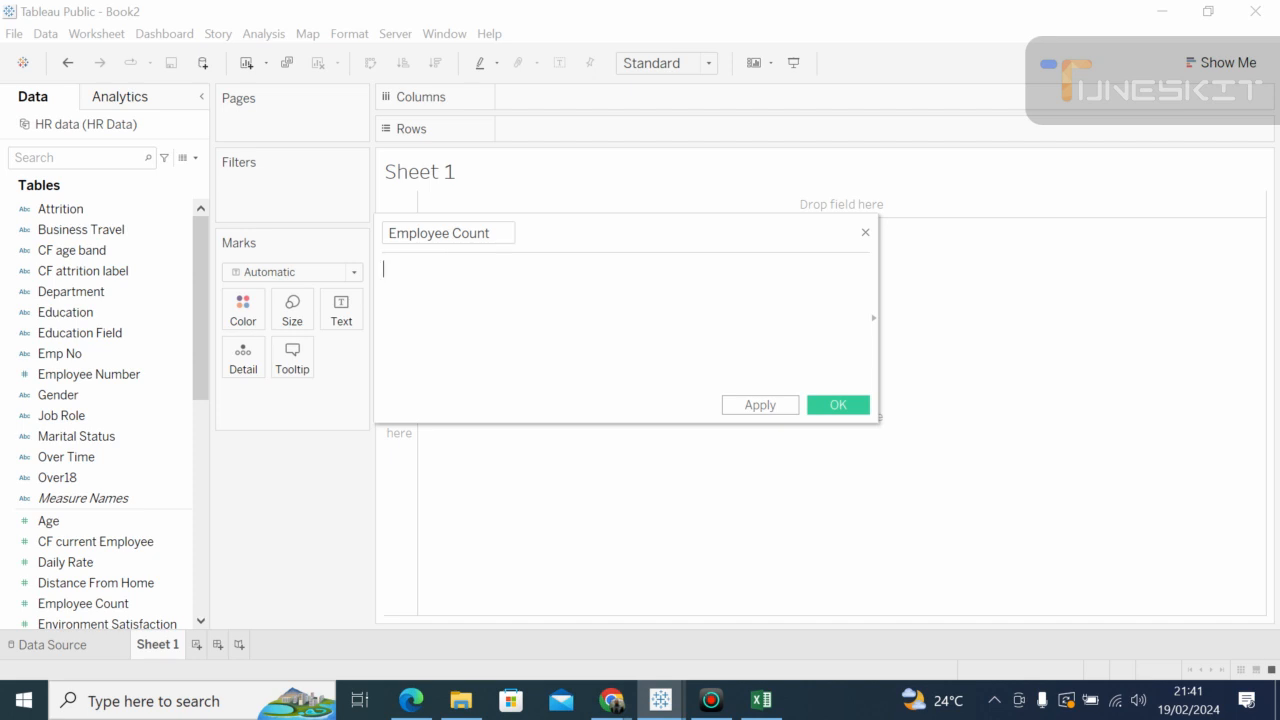
text(s)
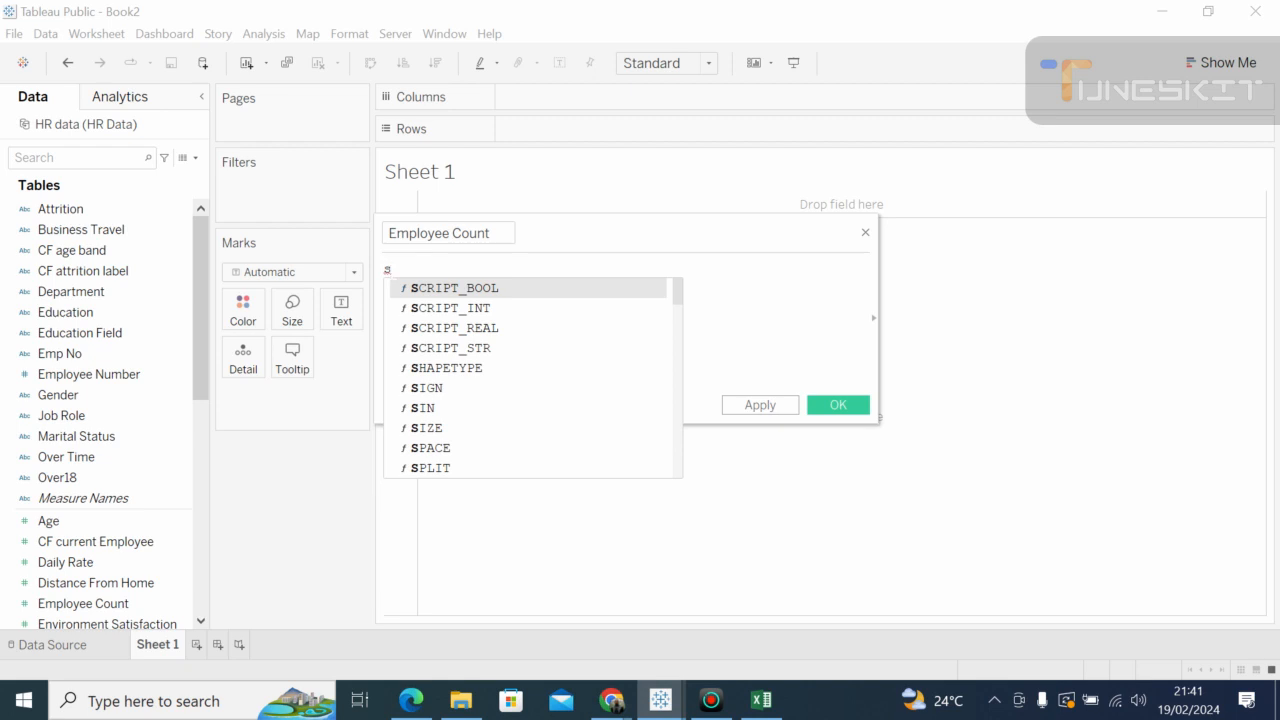
text(um)
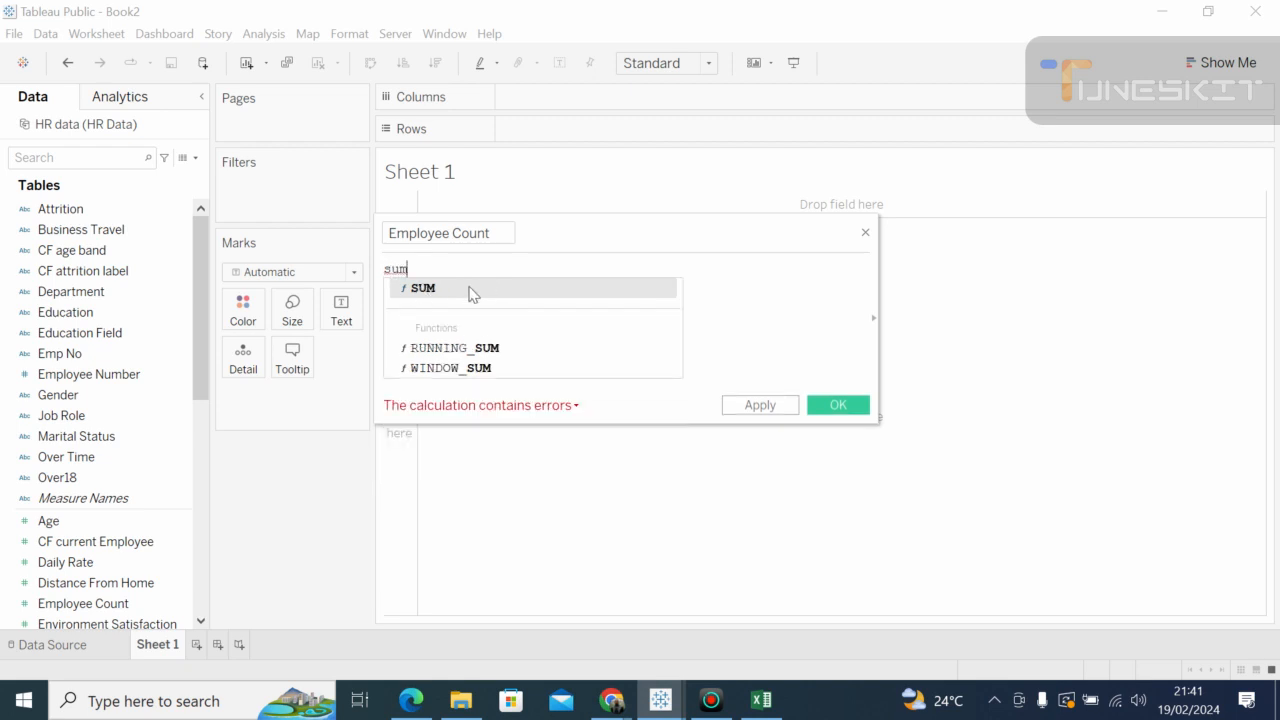
click(450, 294)
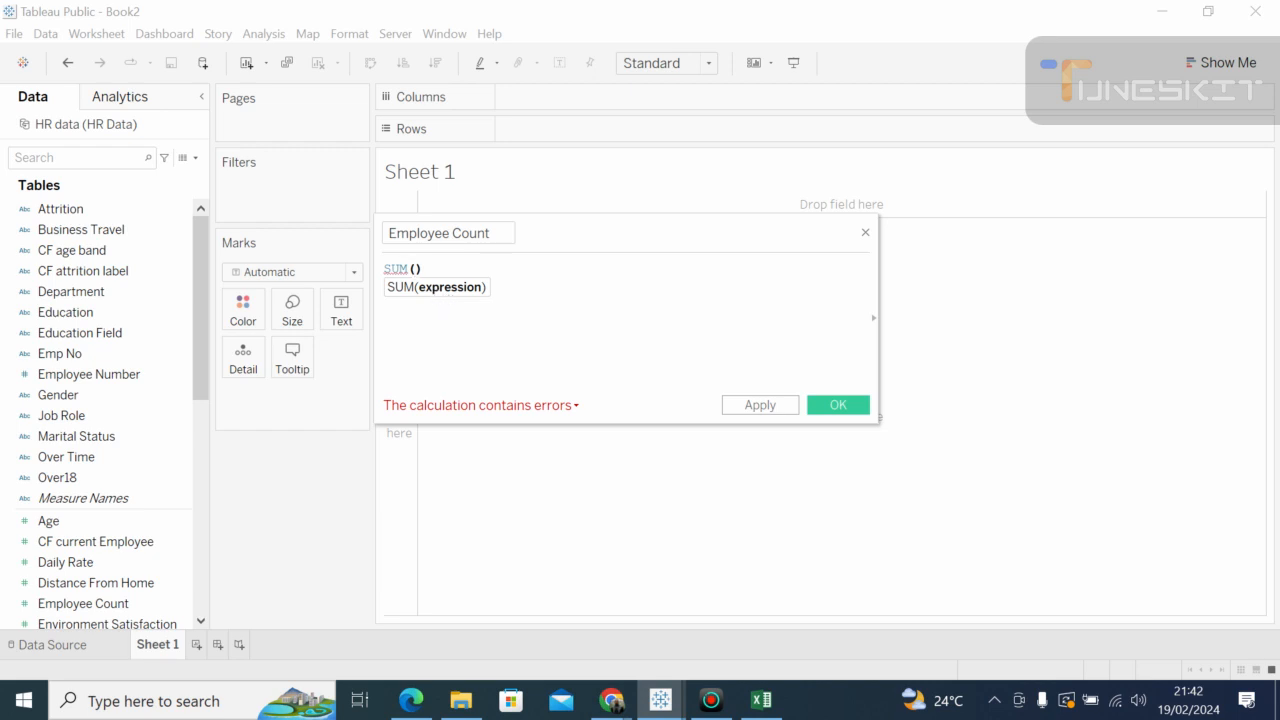
click(415, 269)
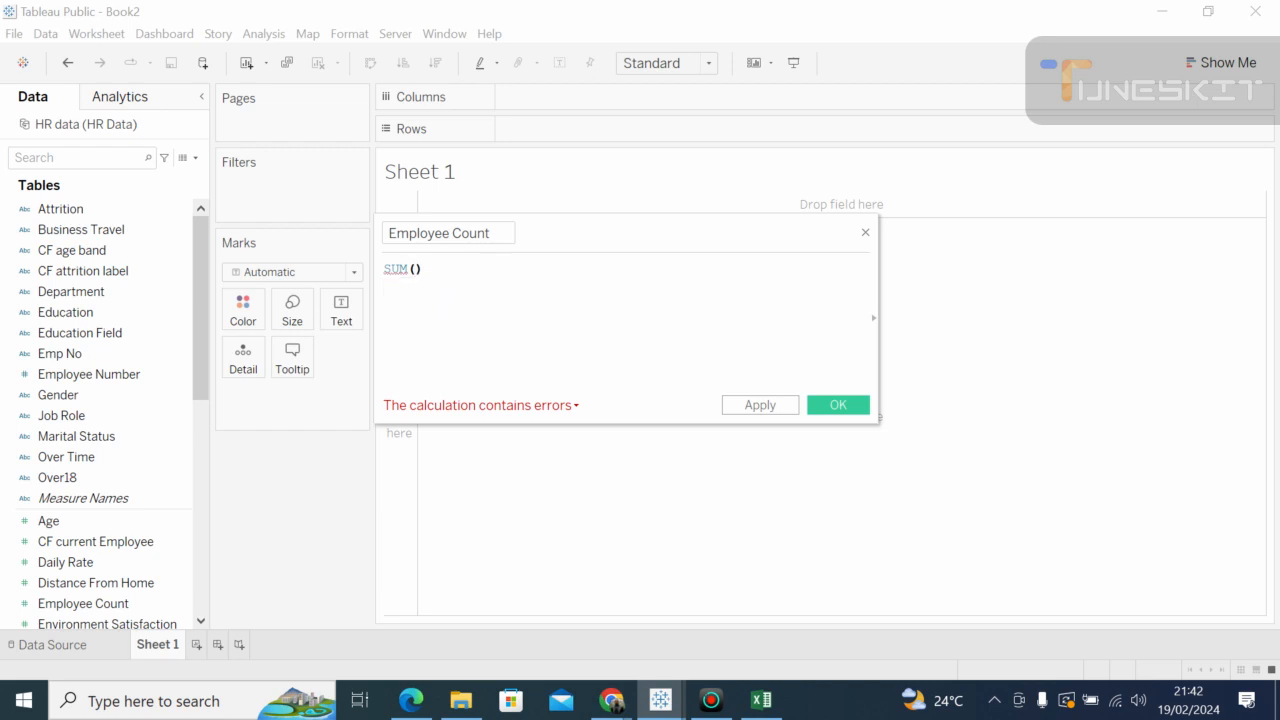
text(em)
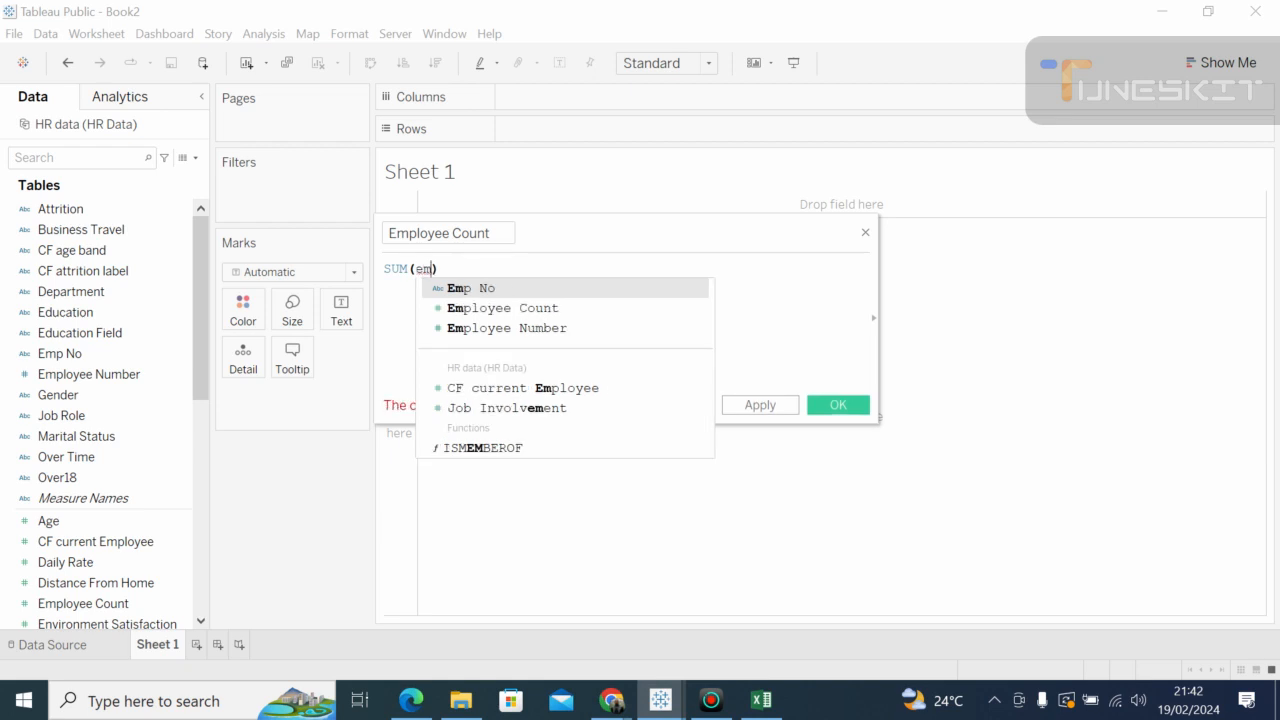
click(466, 308)
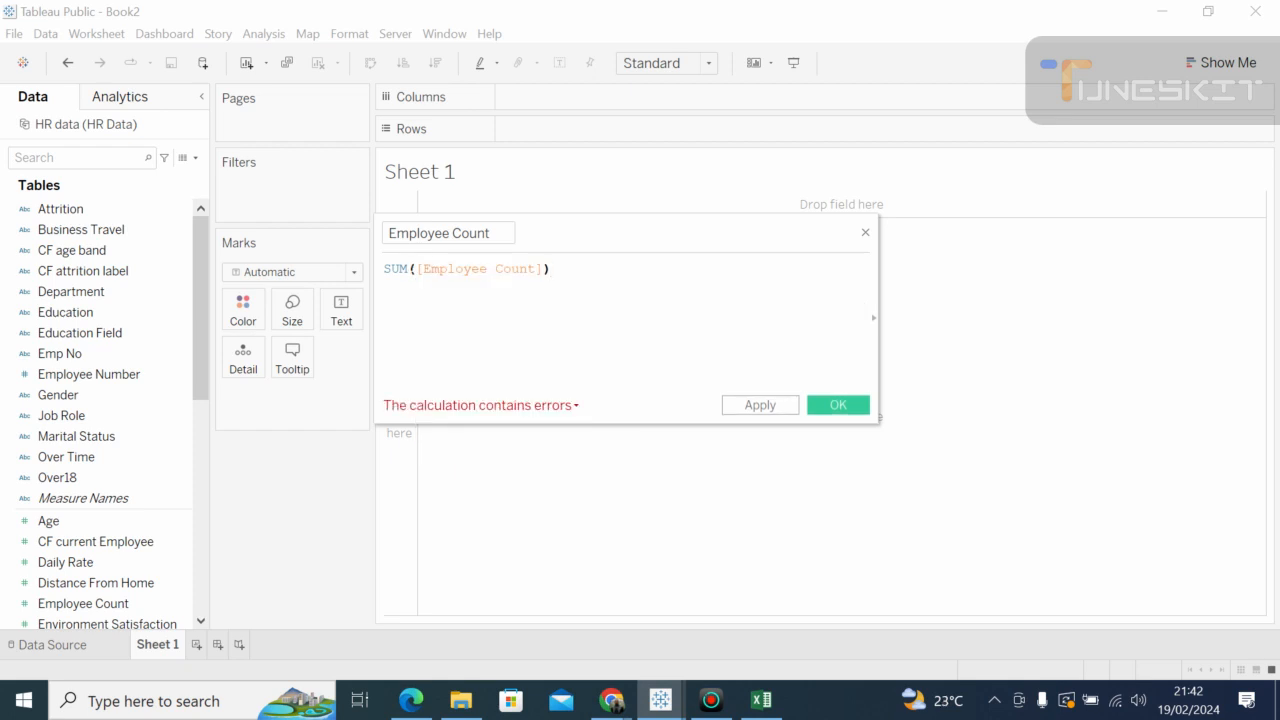
Step: Delete the SUM function and its opening parenthesis from the start of the formula
click(414, 270)
key(BackSpace)
key(BackSpace)
key(BackSpace)
key(BackSpace)
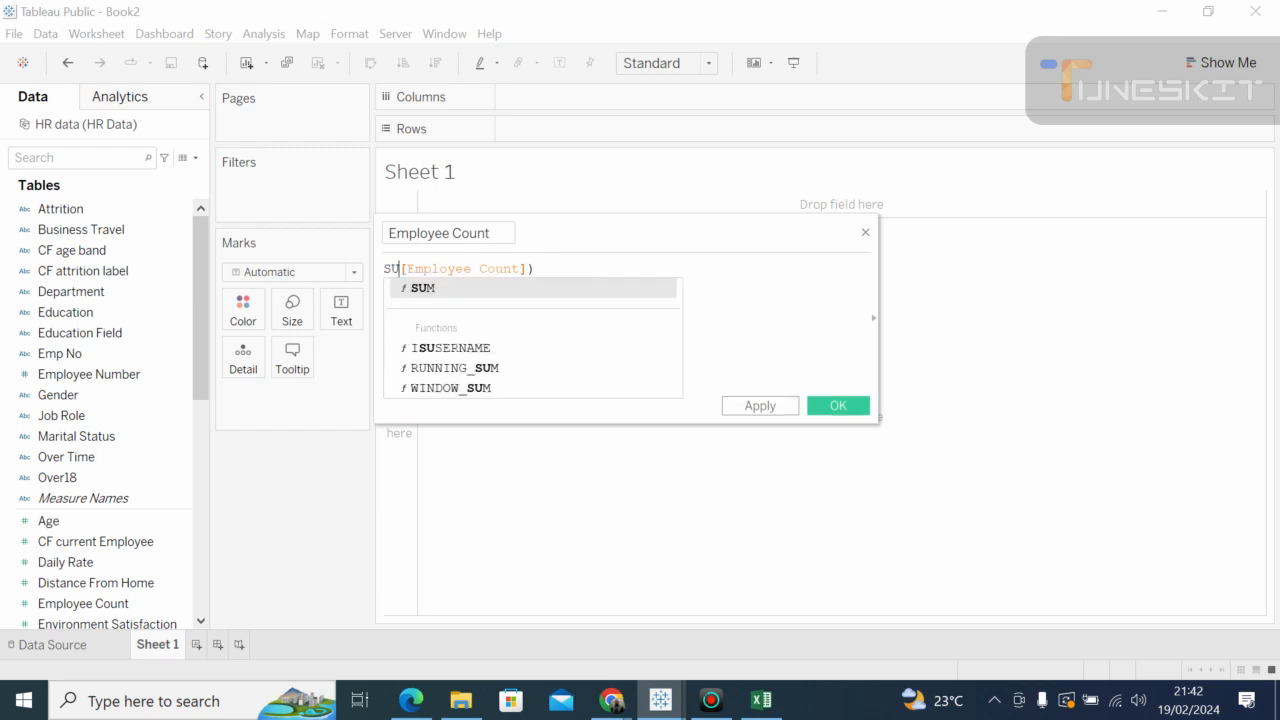
Step: Rename the calculated field to Emply_Count
click(491, 233)
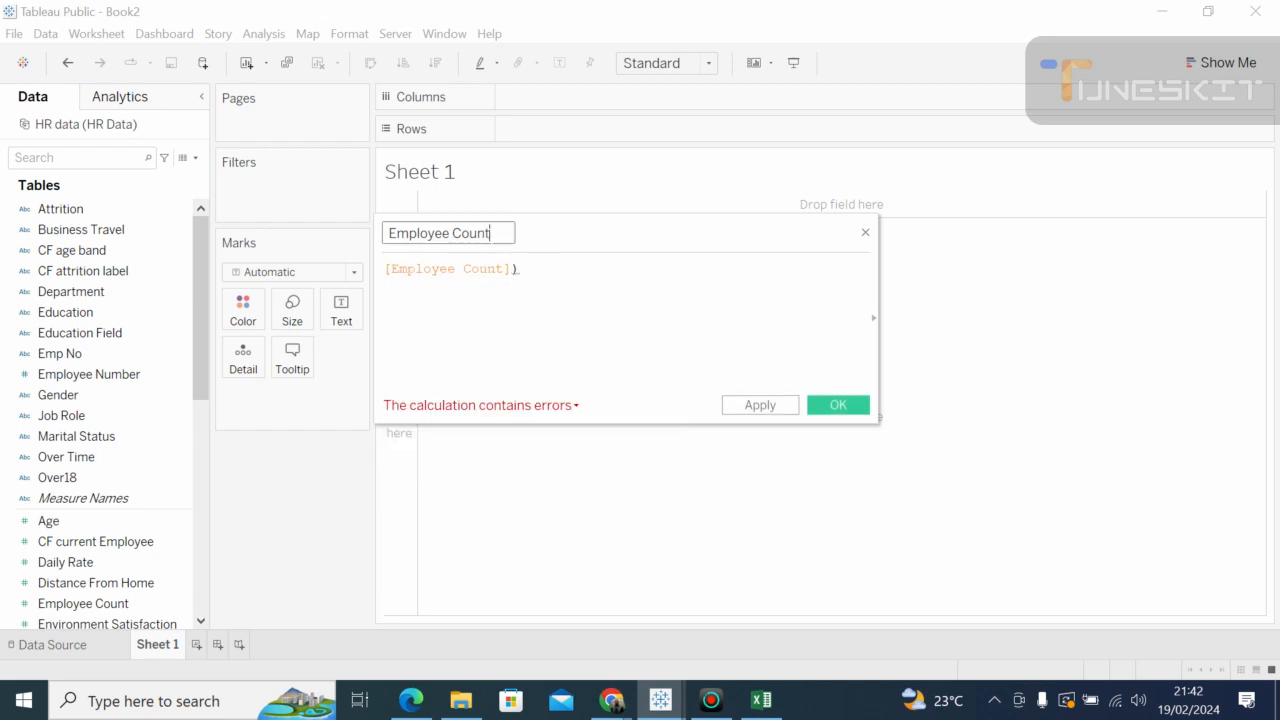
key(BackSpace)
key(BackSpace)
key(BackSpace)
key(BackSpace)
key(BackSpace)
key(BackSpace)
key(BackSpace)
key(BackSpace)
key(BackSpace)
key(BackSpace)
key(BackSpace)
text(ly_C)
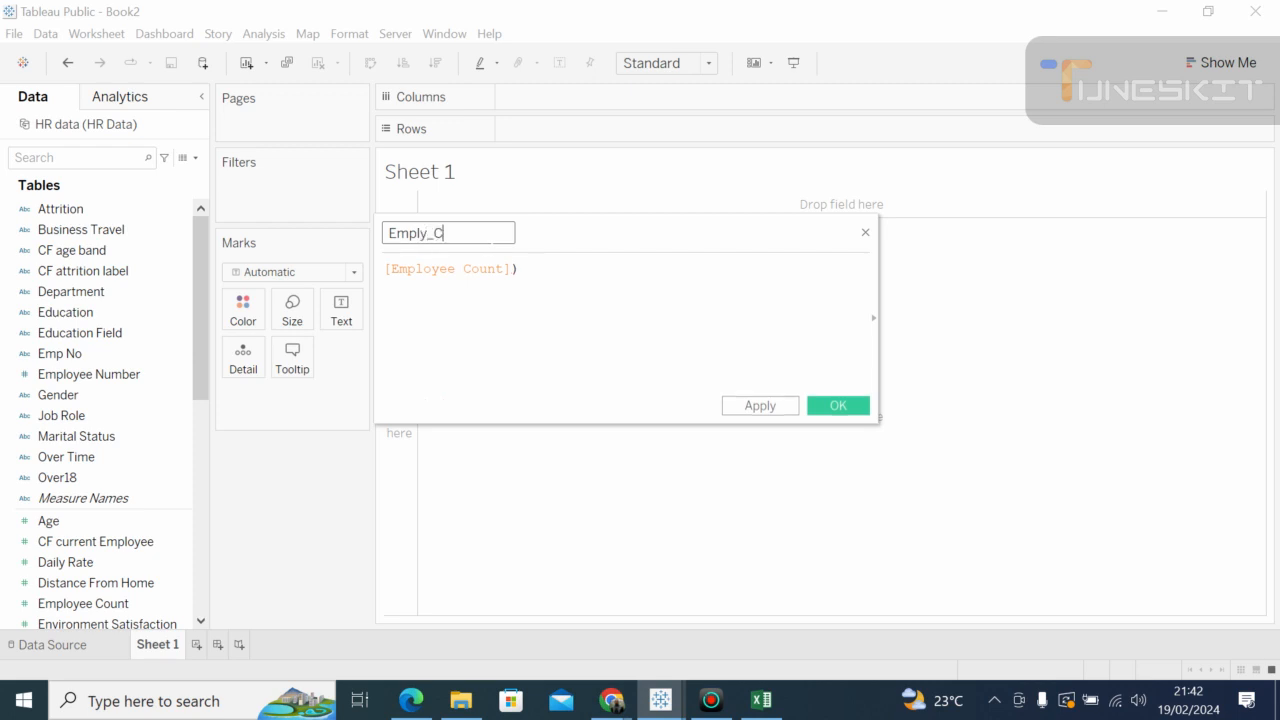
text(ou)
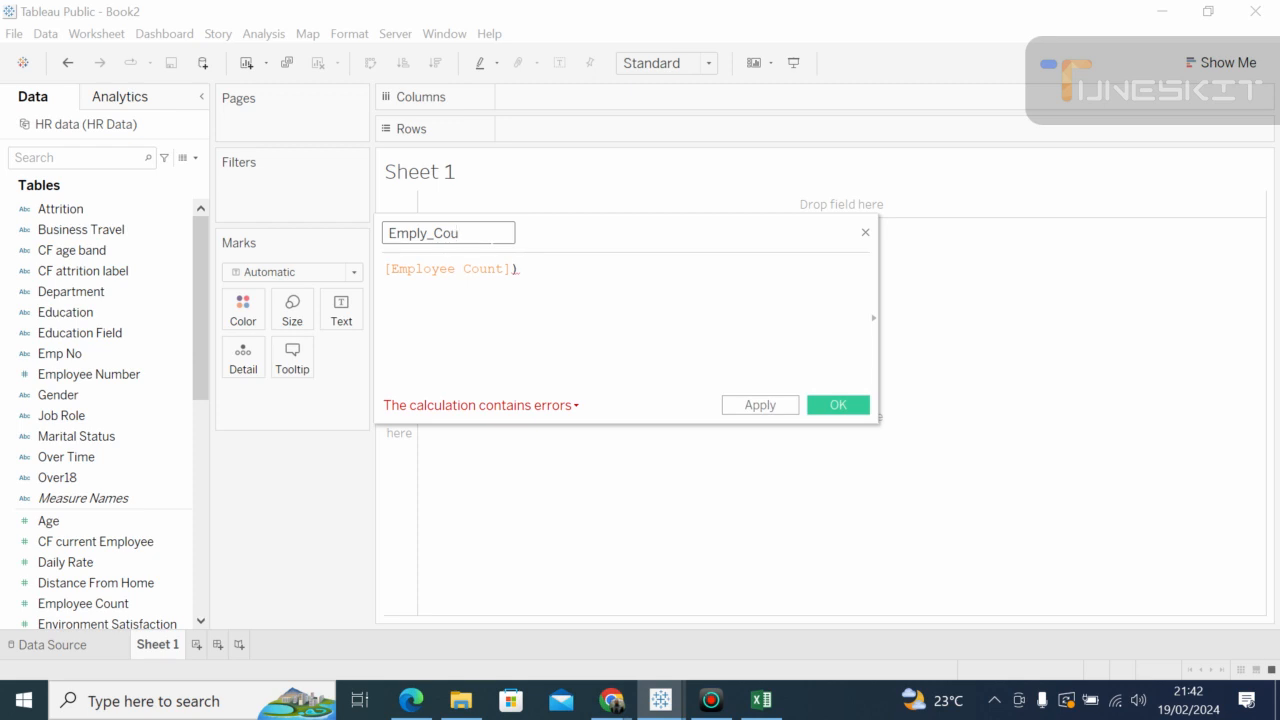
text(nt)
Step: Insert the COUNT function at the beginning of the Emply_Count formula
click(384, 269)
text(co)
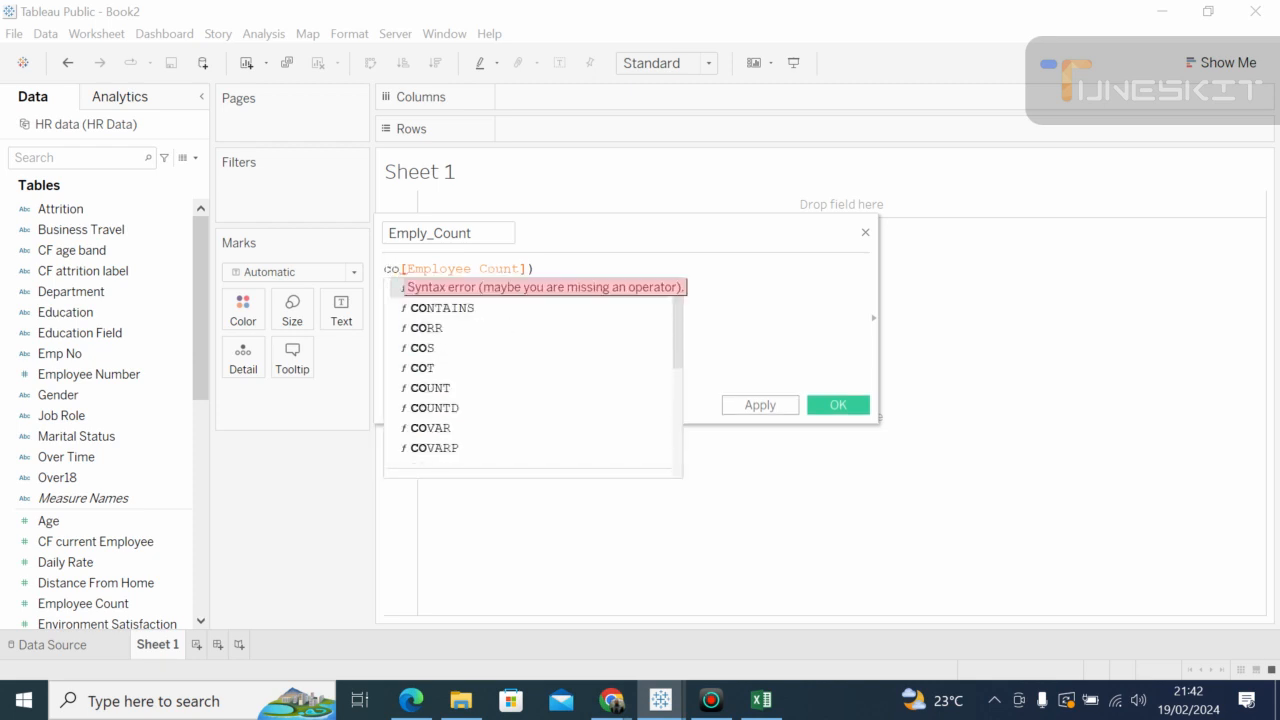
double_click(431, 388)
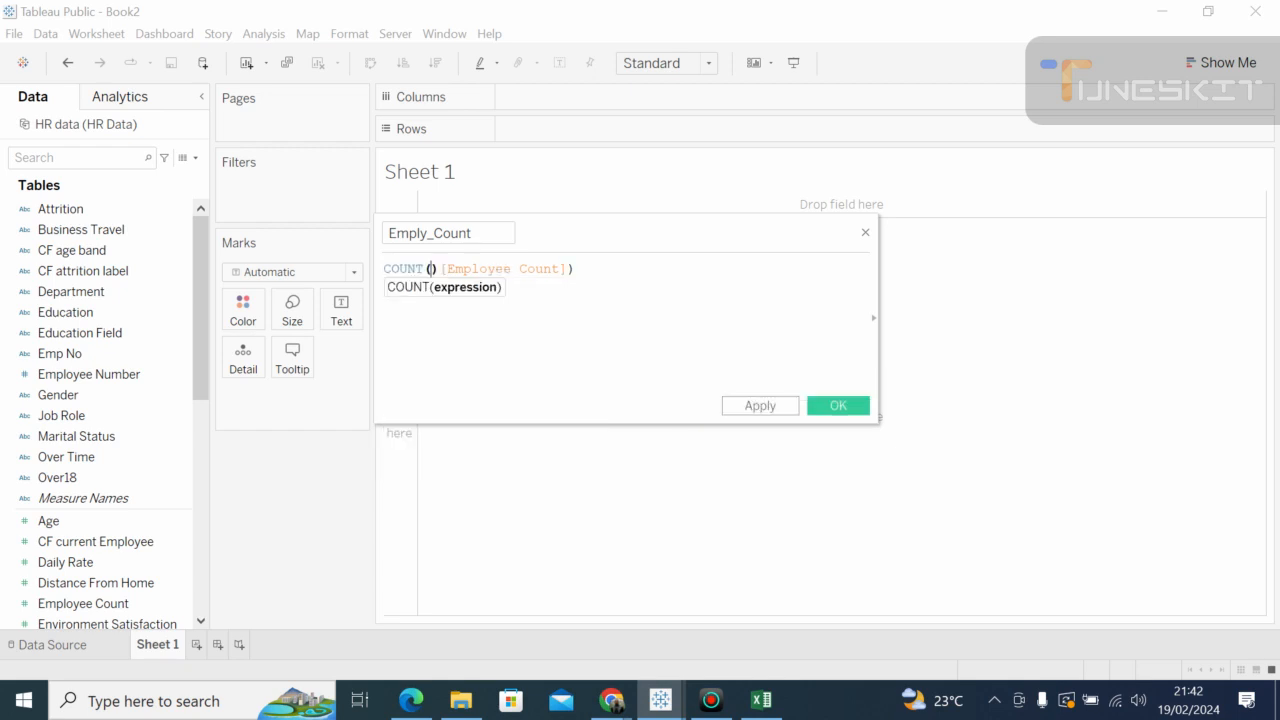
Step: Delete the Employee Count reference and the parentheses around it from the Emply_Count formula, leaving only COUNT(
click(576, 269)
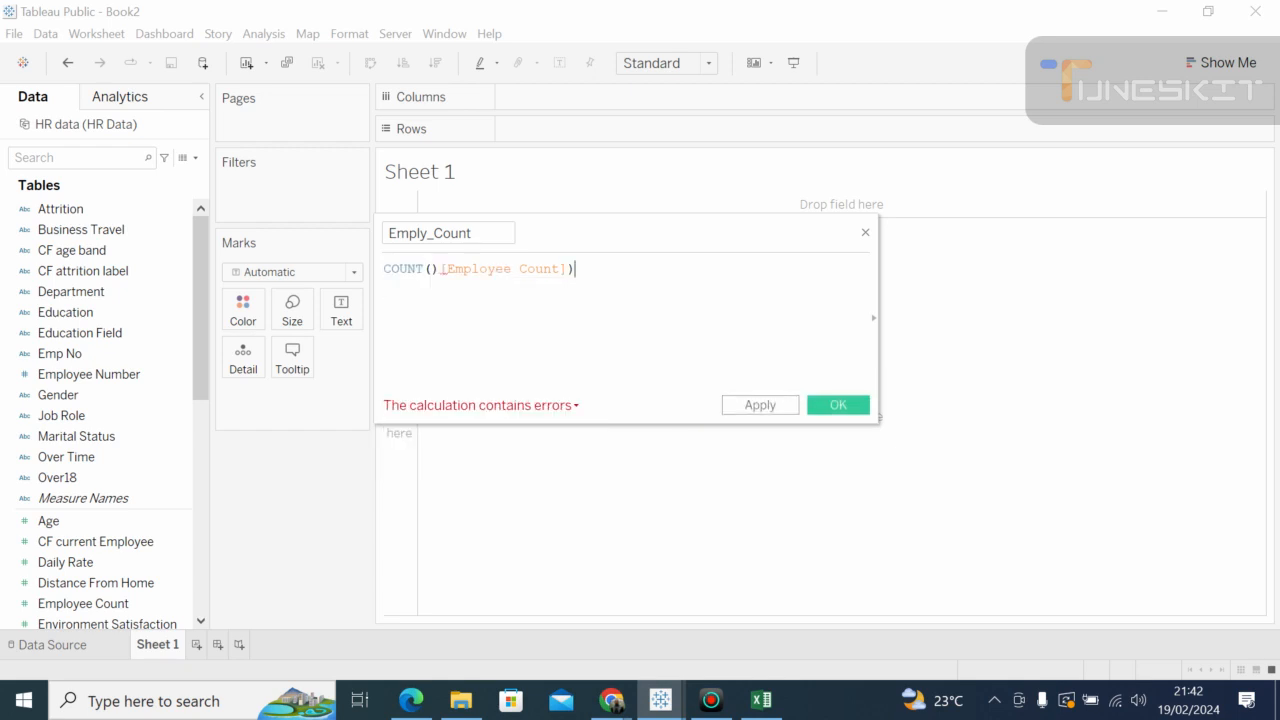
click(444, 269)
key(End)
key(BackSpace)
key(BackSpace)
key(BackSpace)
key(BackSpace)
key(BackSpace)
key(BackSpace)
key(BackSpace)
key(BackSpace)
key(BackSpace)
key(BackSpace)
key(BackSpace)
key(BackSpace)
key(BackSpace)
key(BackSpace)
key(BackSpace)
key(BackSpace)
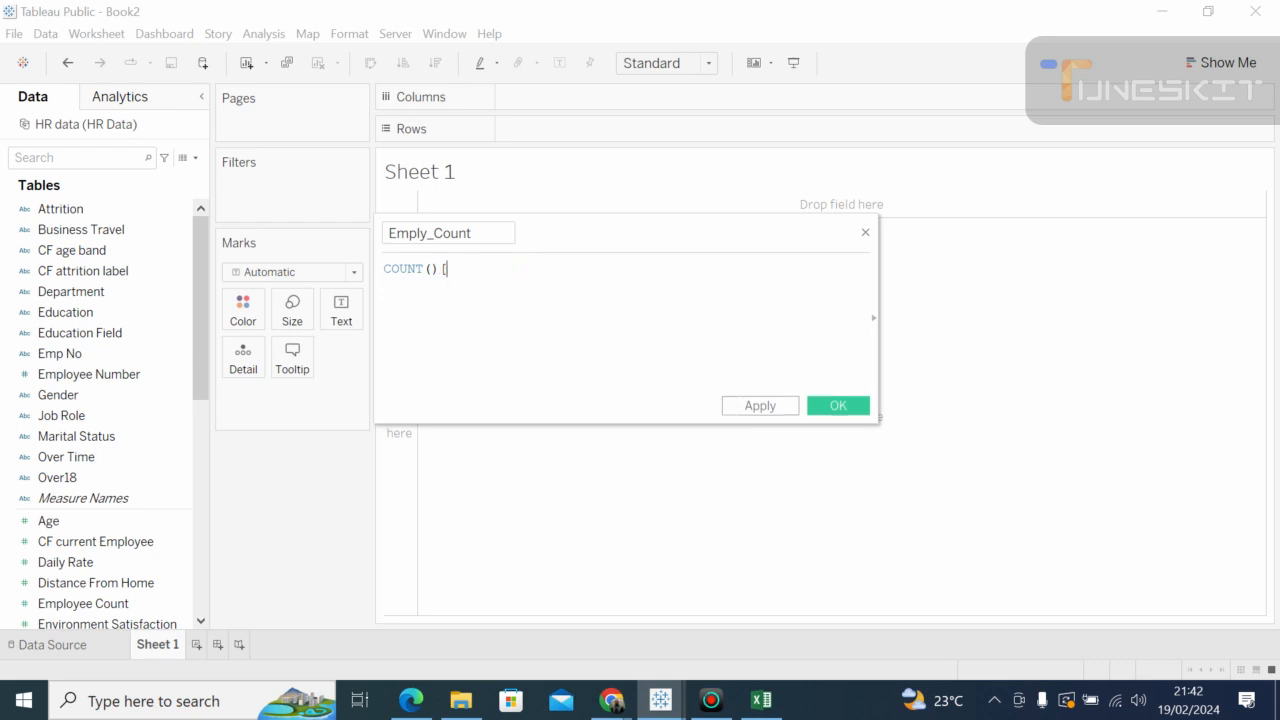
key(BackSpace)
key(BackSpace)
key(BackSpace)
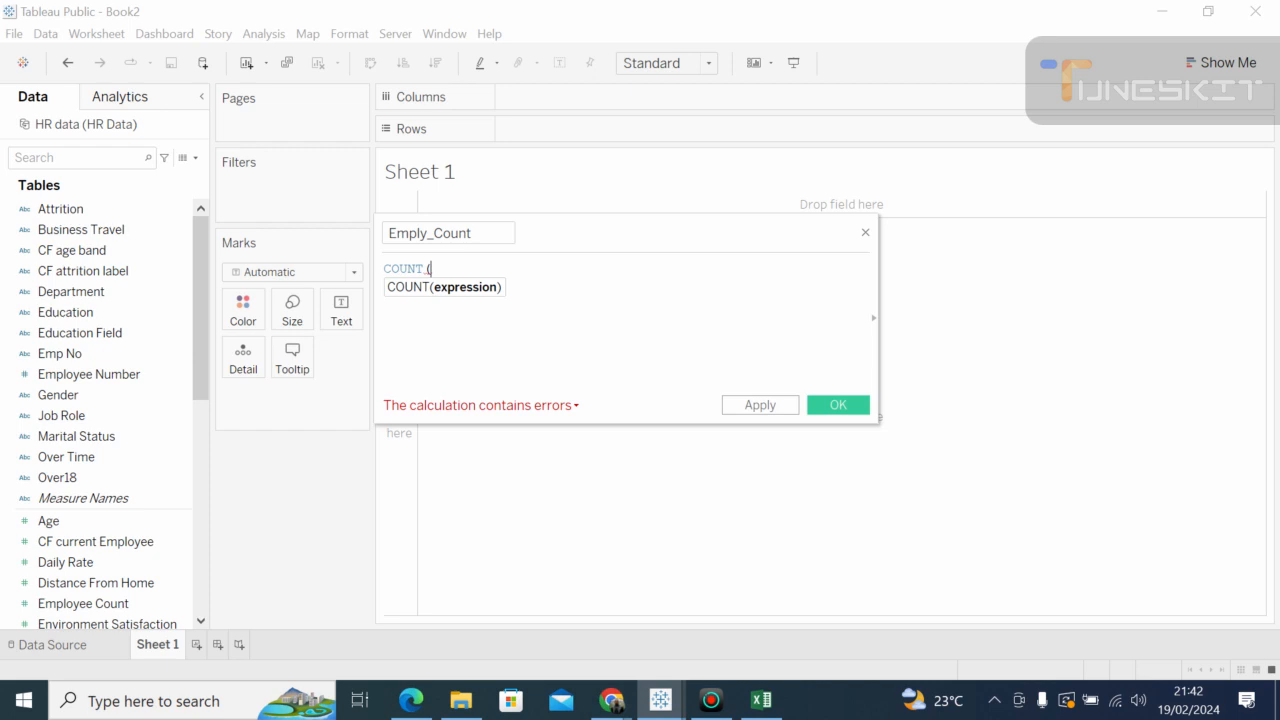
Step: Complete the Emply_Count formula as COUNT([Emp No]), apply it and save the calculated field
text(em)
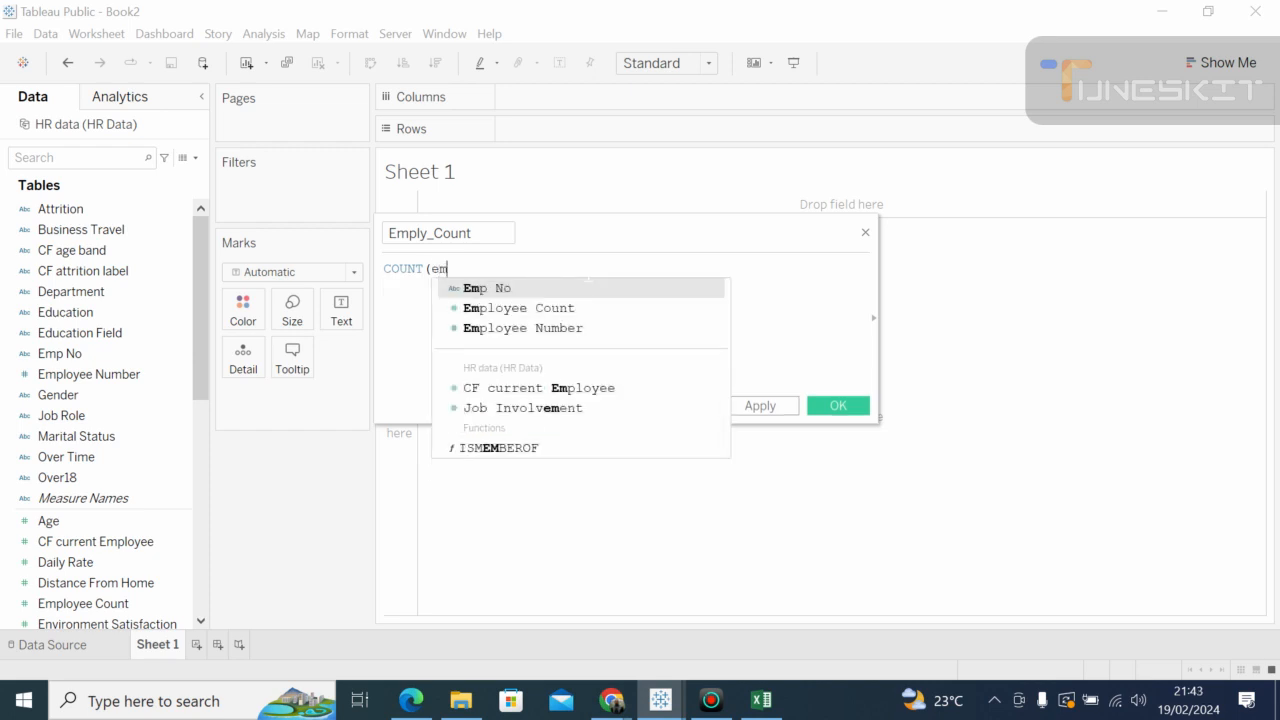
click(502, 289)
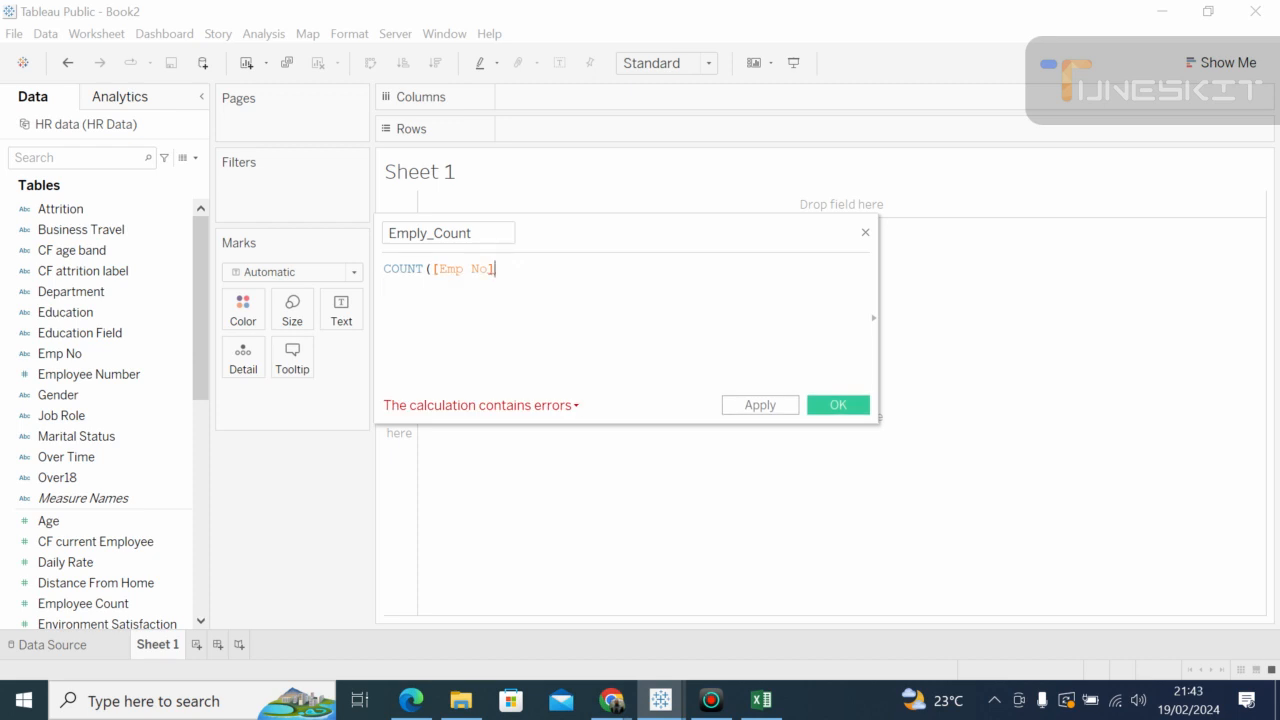
key(BackSpace)
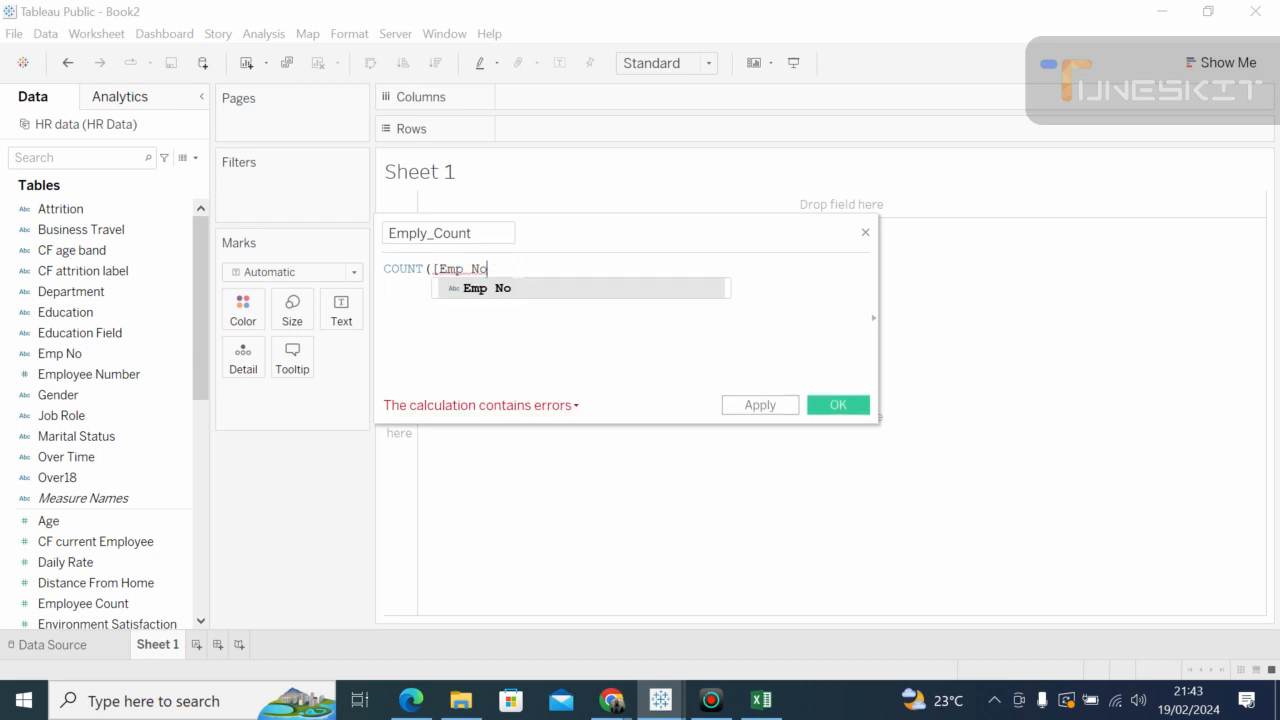
click(497, 289)
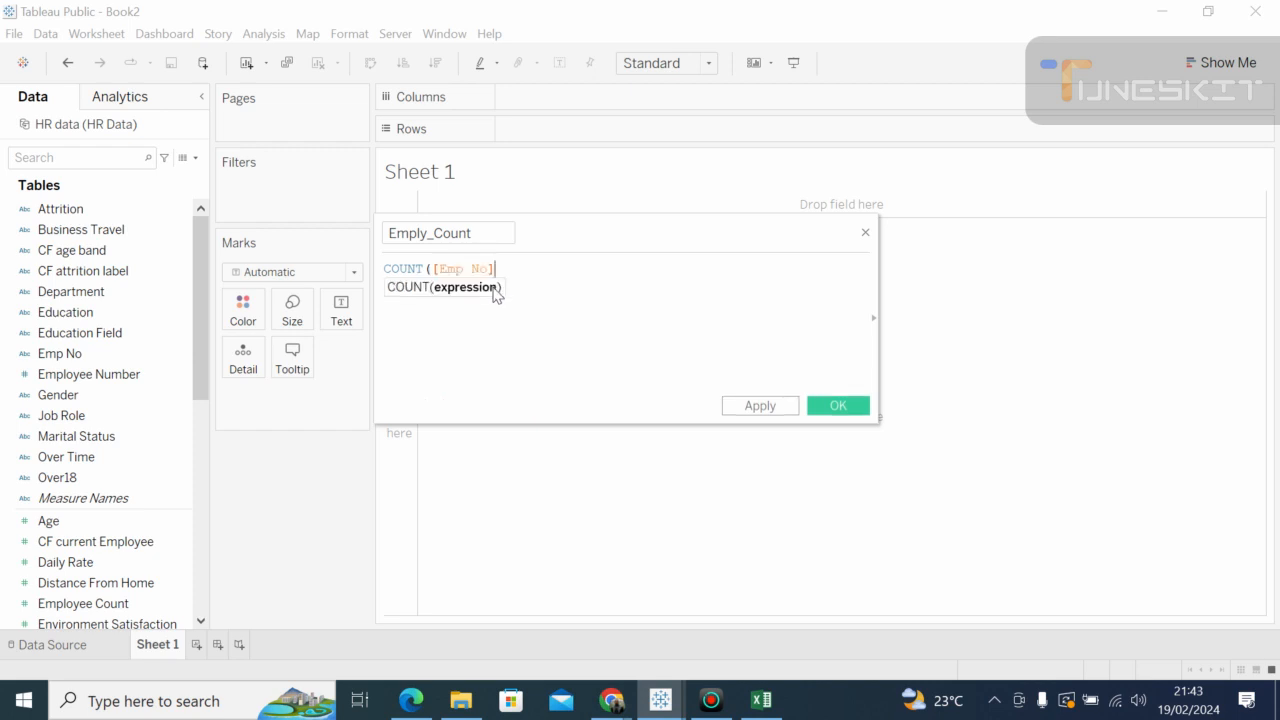
text())
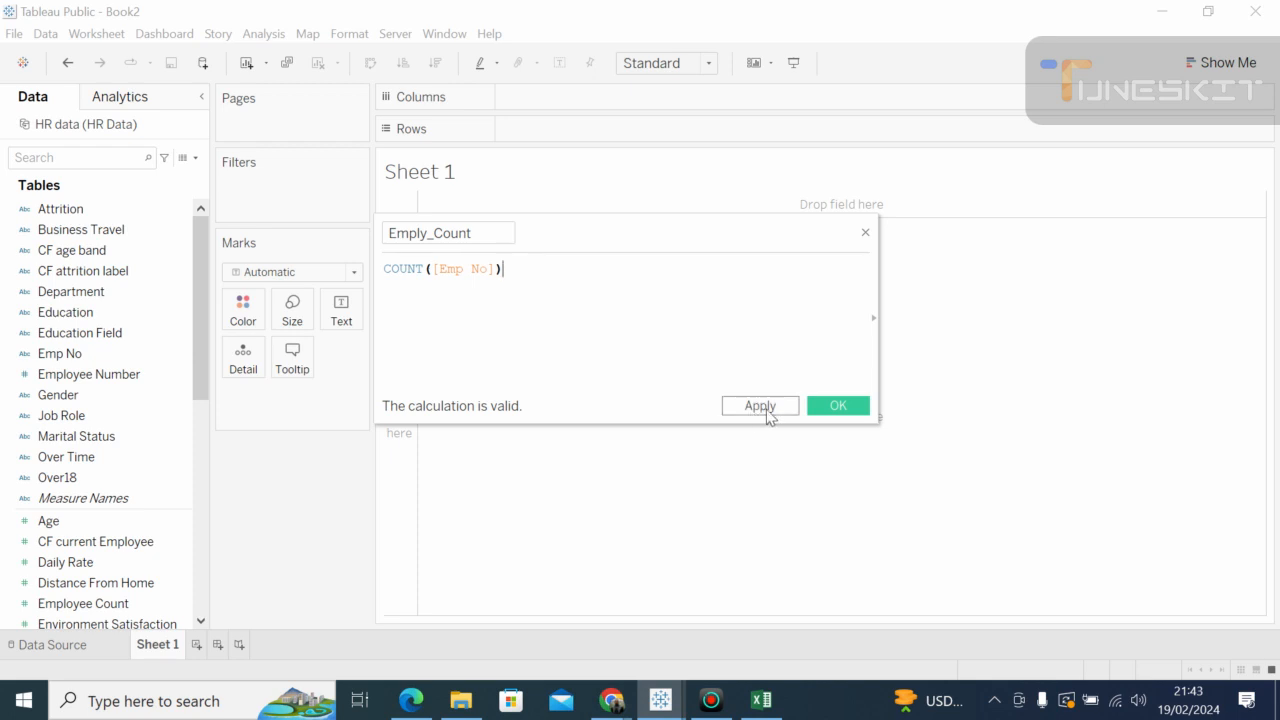
click(783, 410)
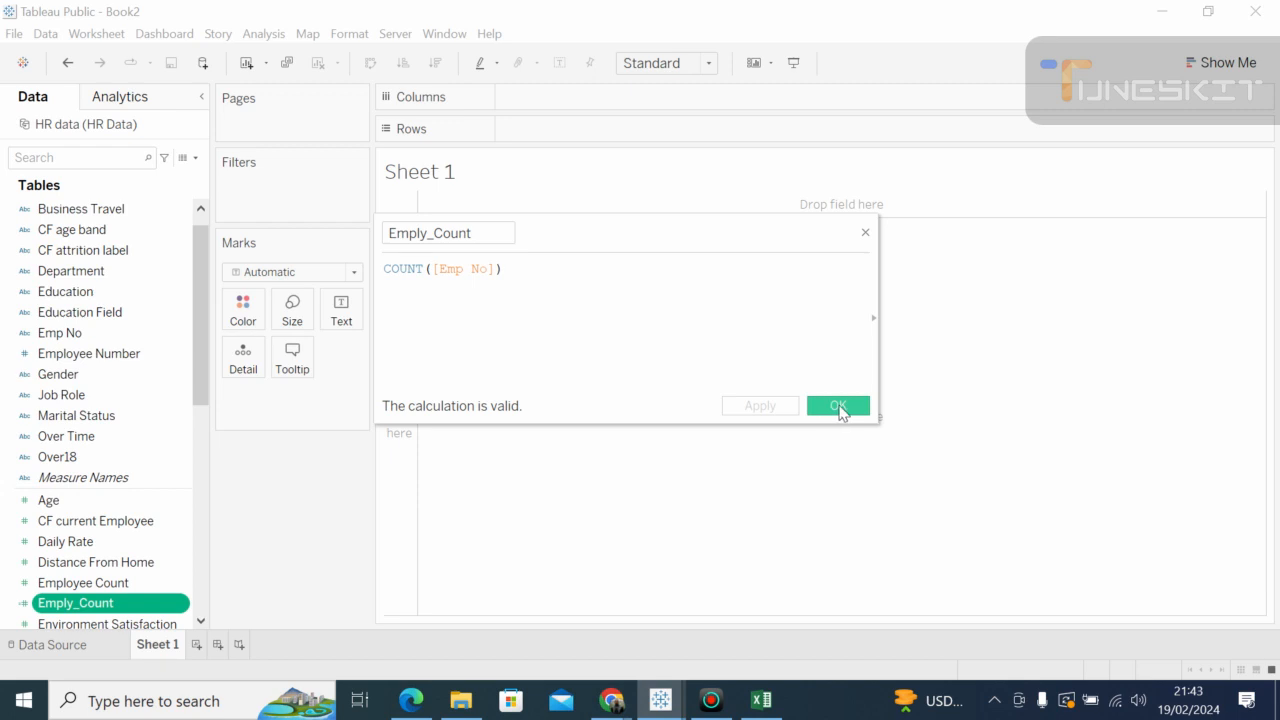
click(838, 407)
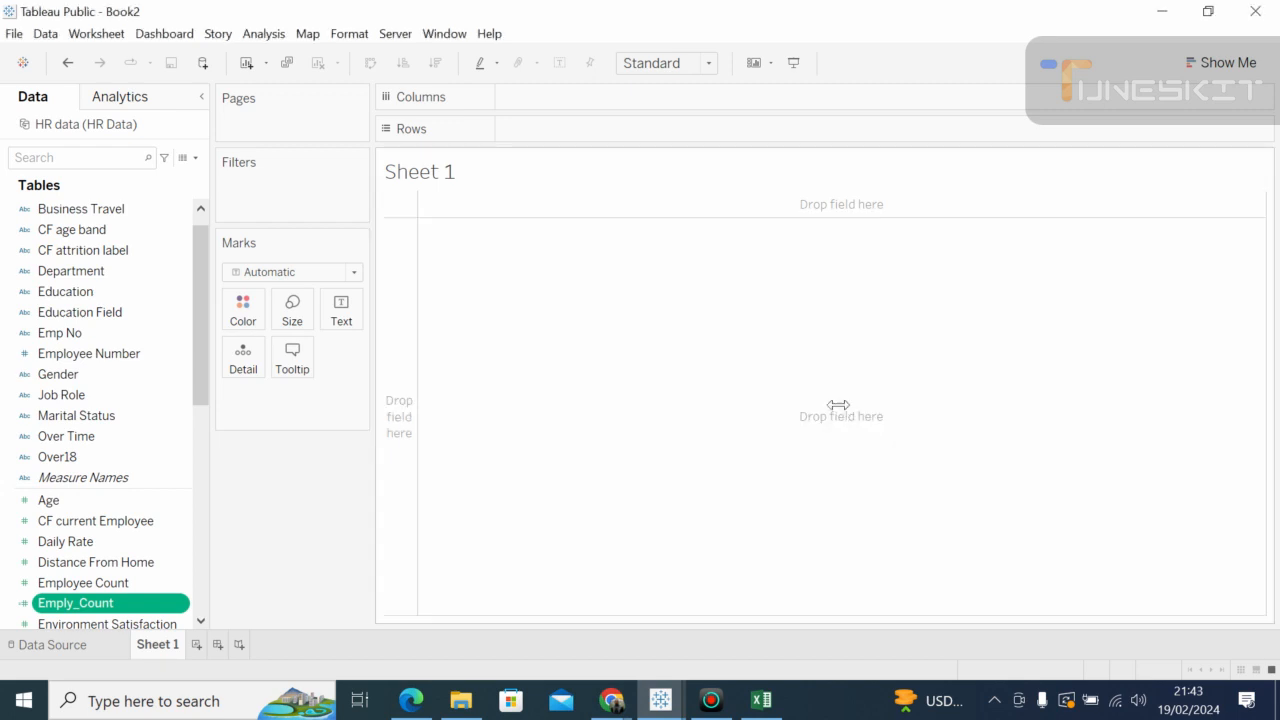
click(152, 242)
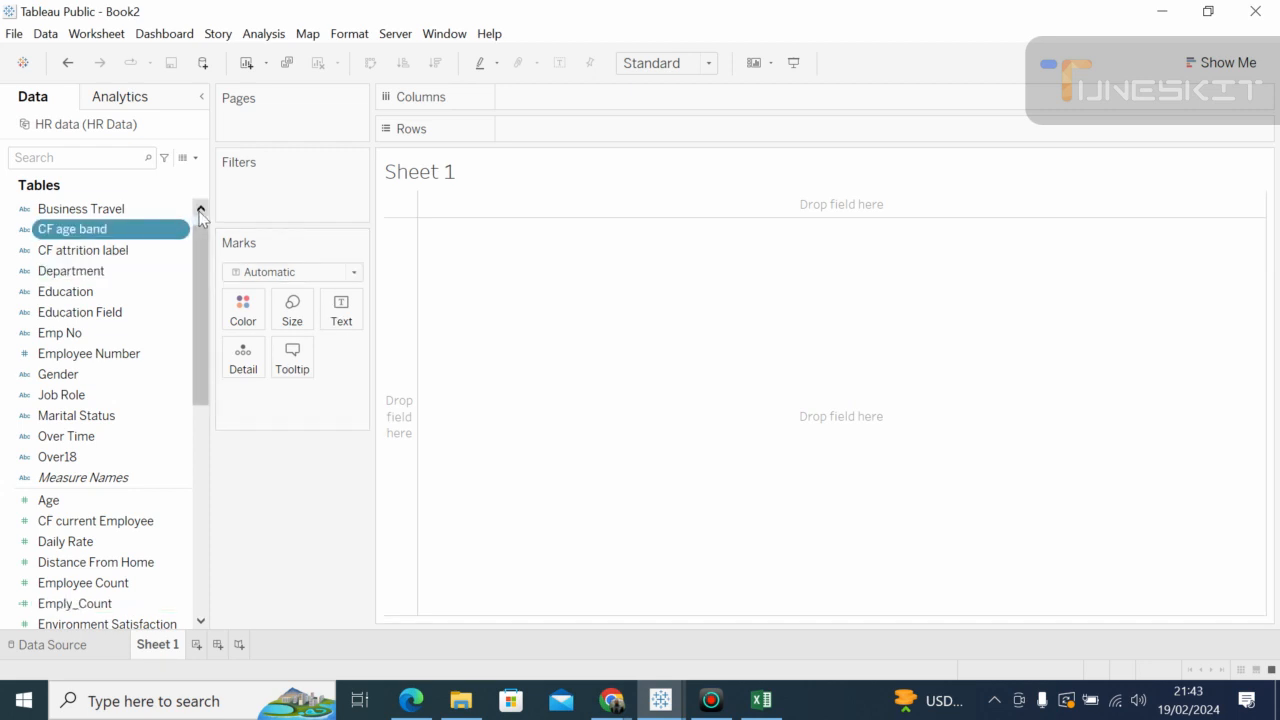
click(200, 210)
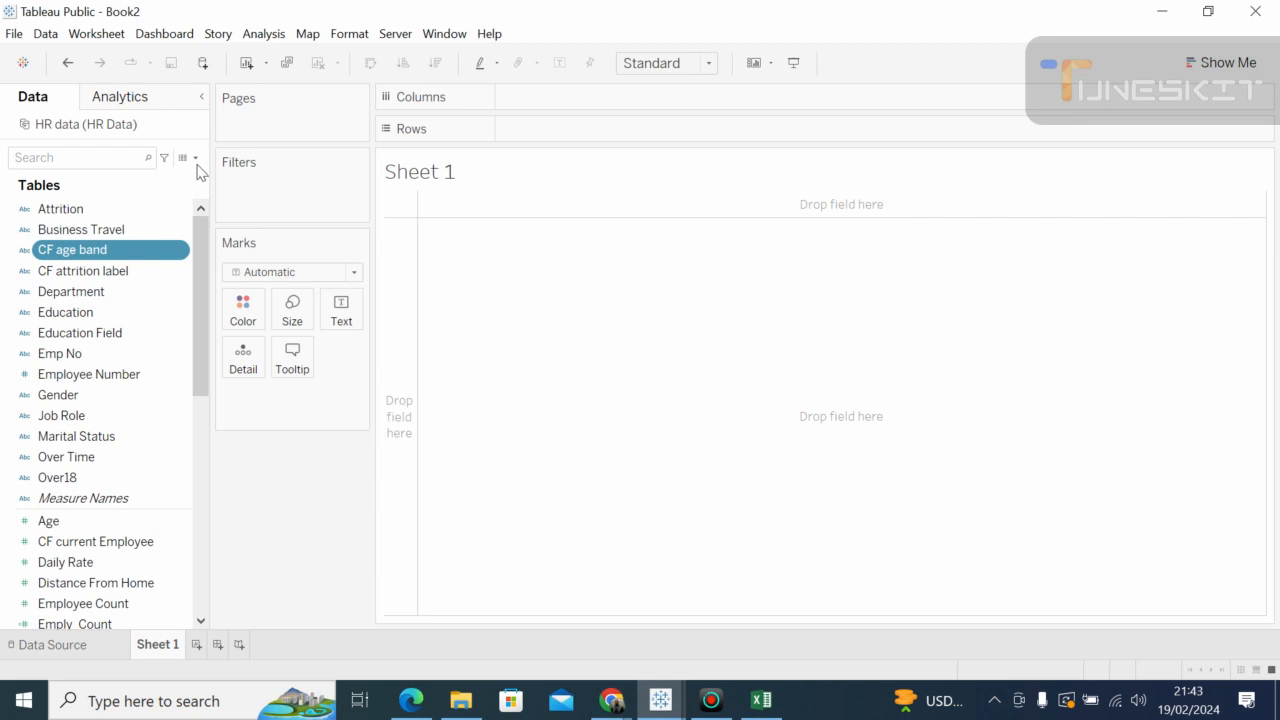
click(196, 160)
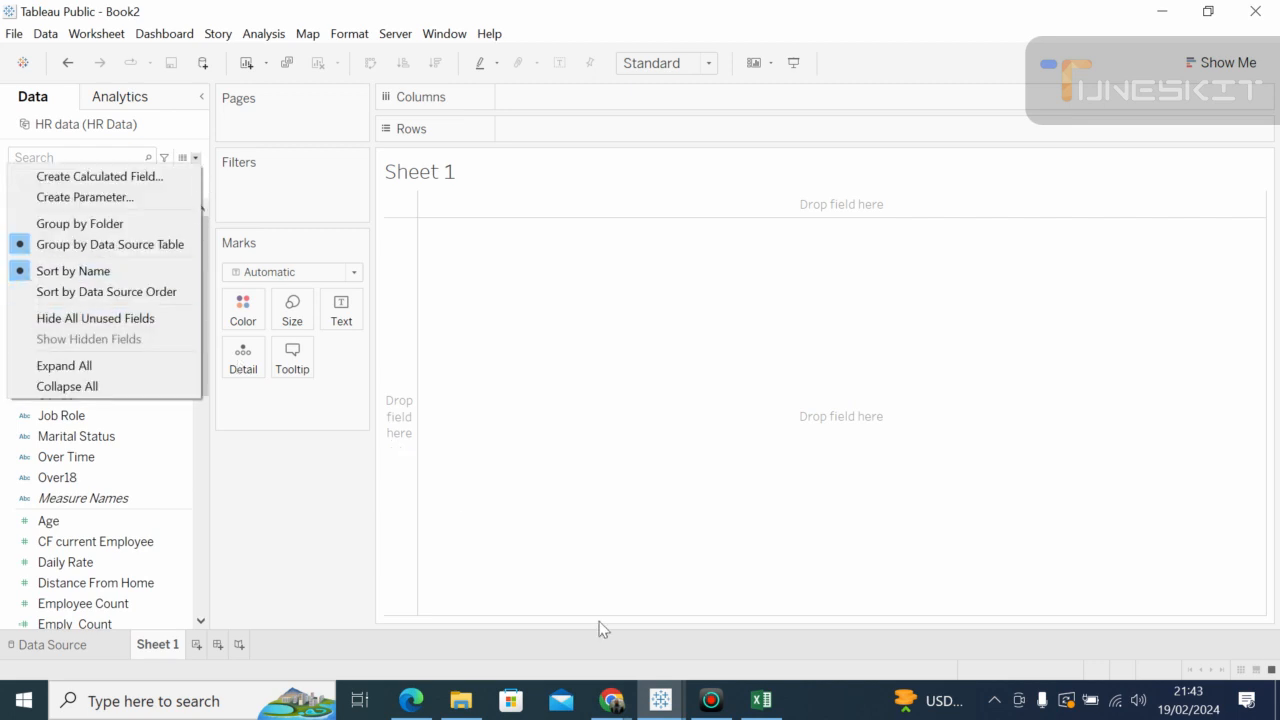
click(620, 708)
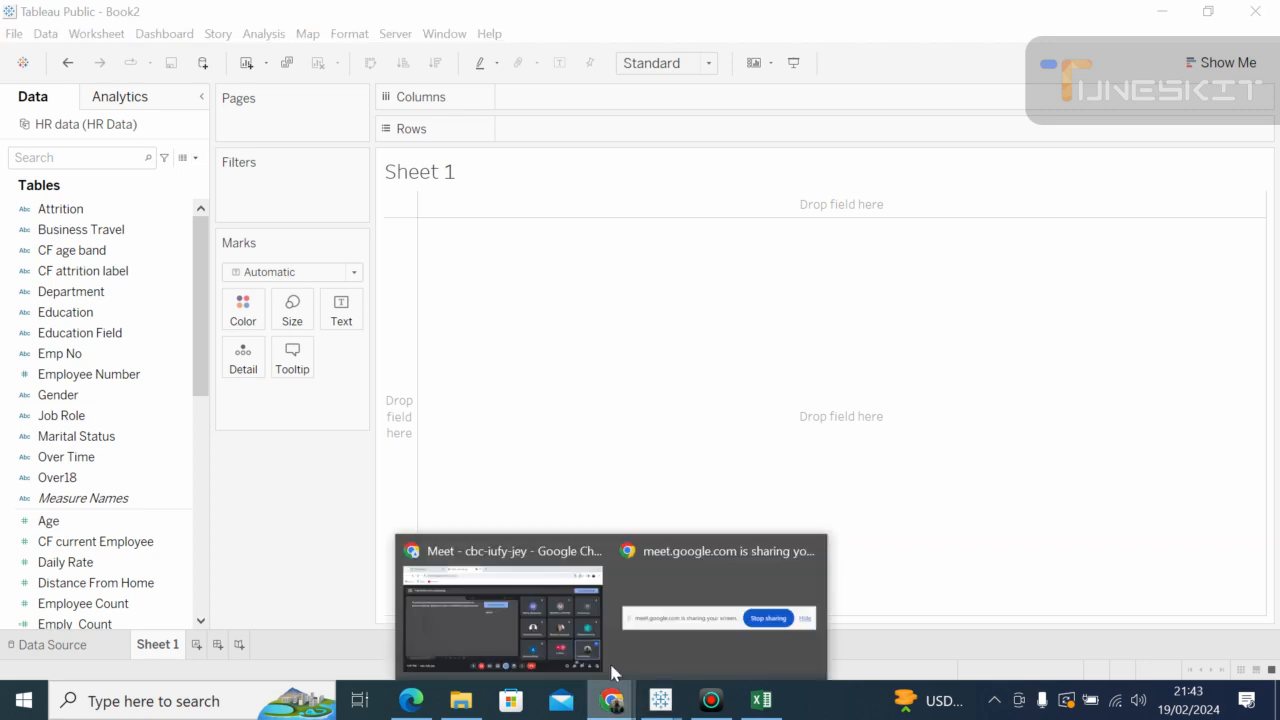
click(556, 615)
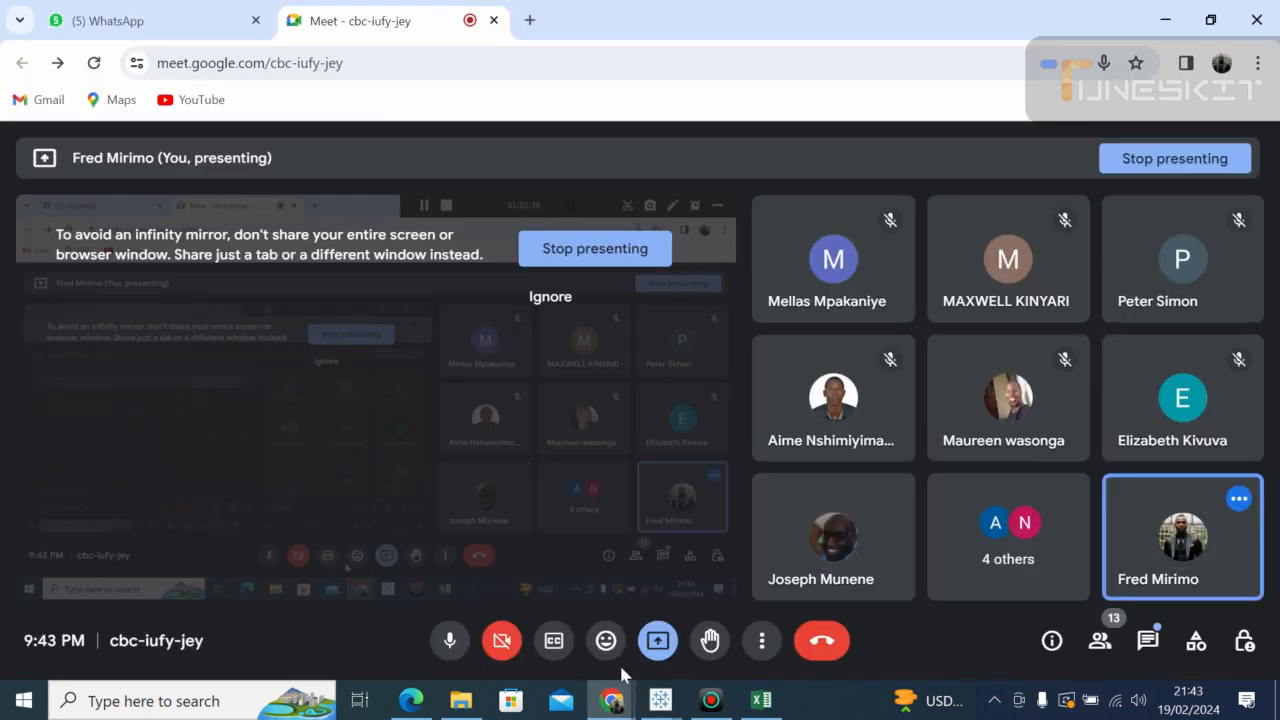
click(657, 704)
click(703, 627)
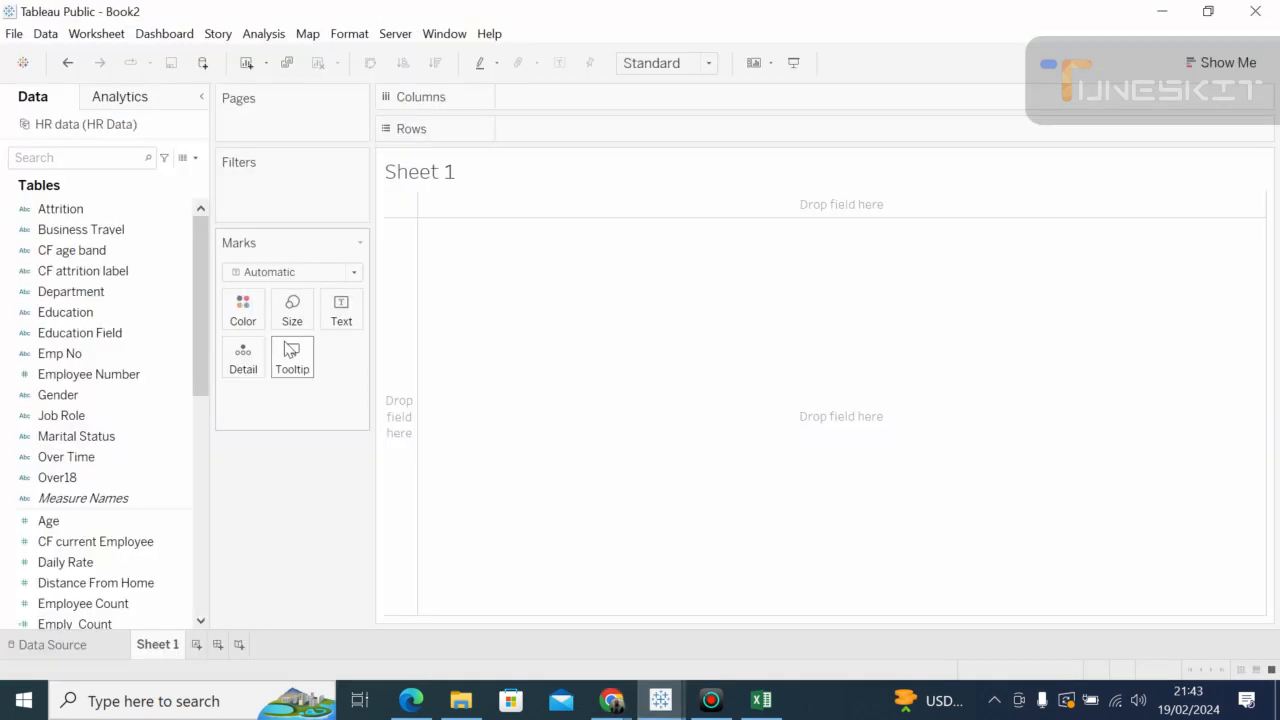
click(291, 352)
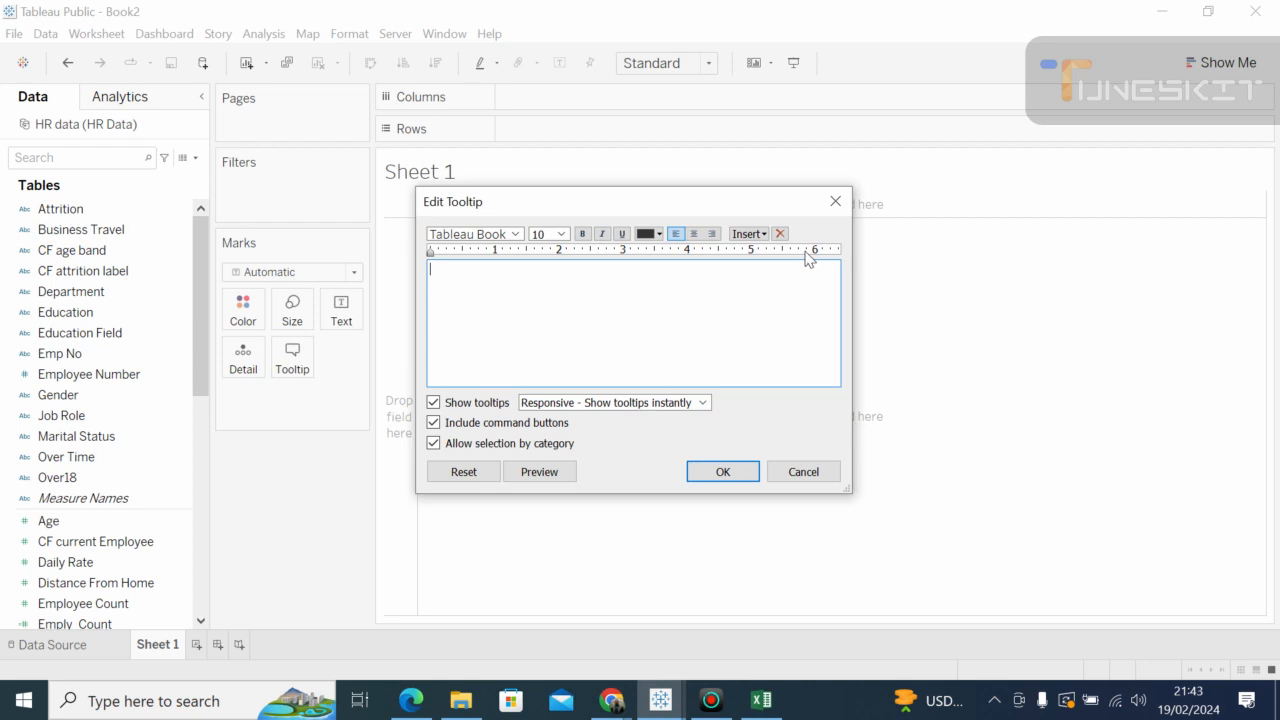
click(835, 201)
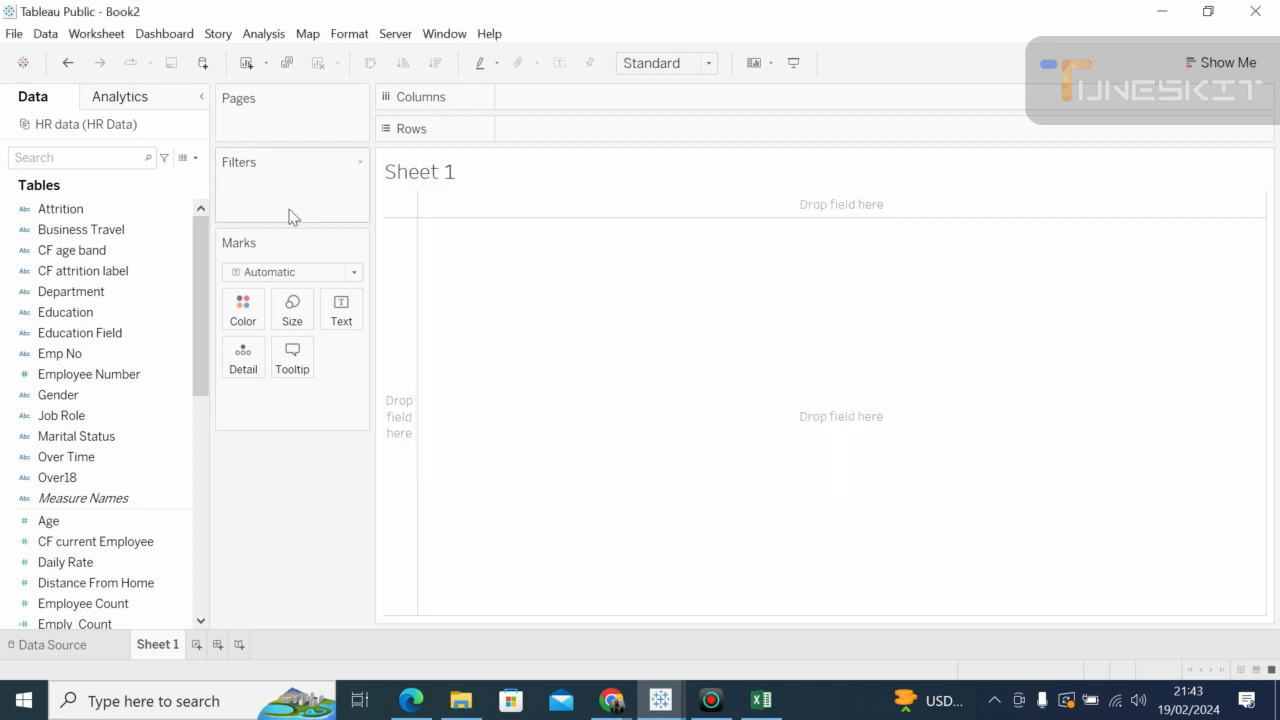
click(196, 158)
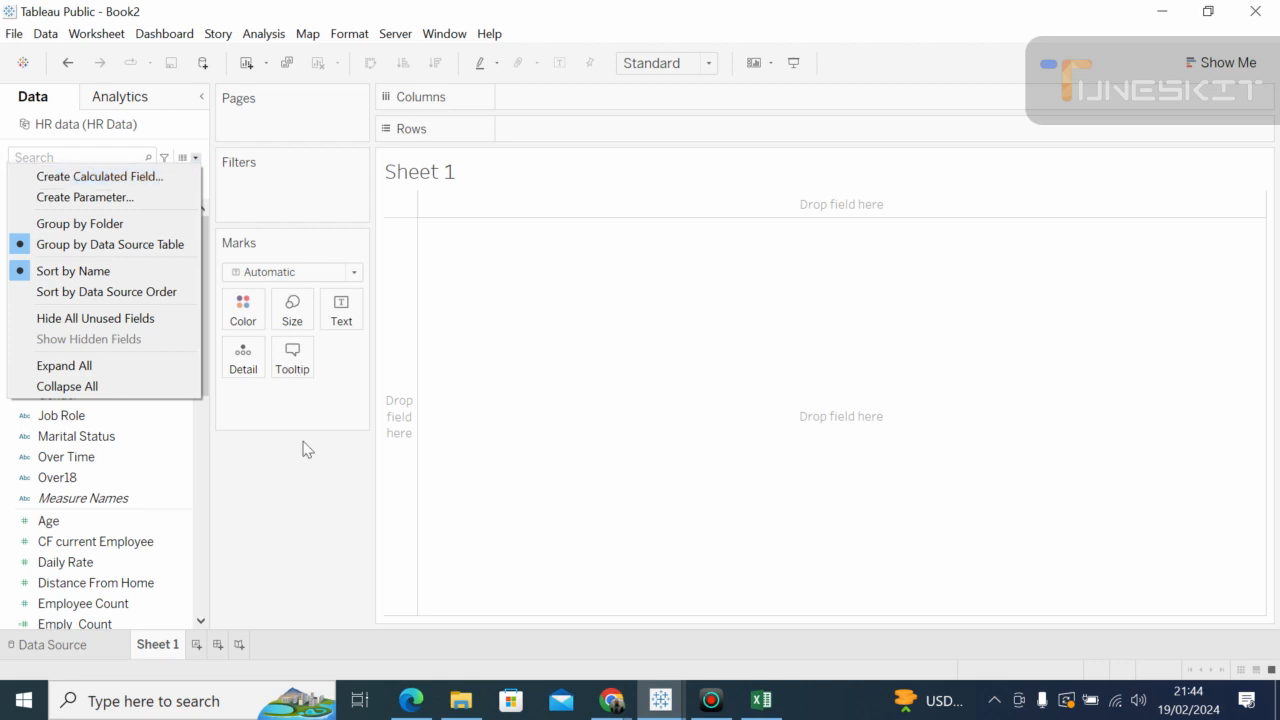
click(300, 475)
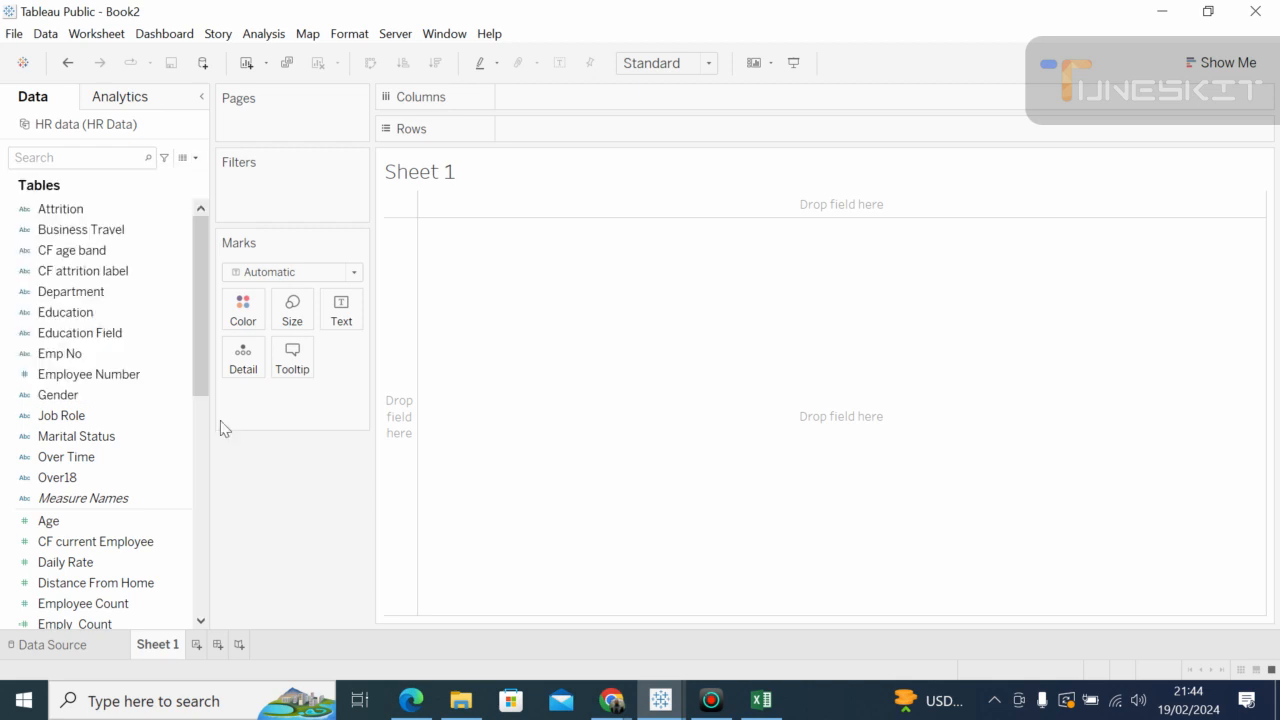
Step: Locate the Emply_Count calculated field among the measures and check its name
drag(197, 369, 185, 626)
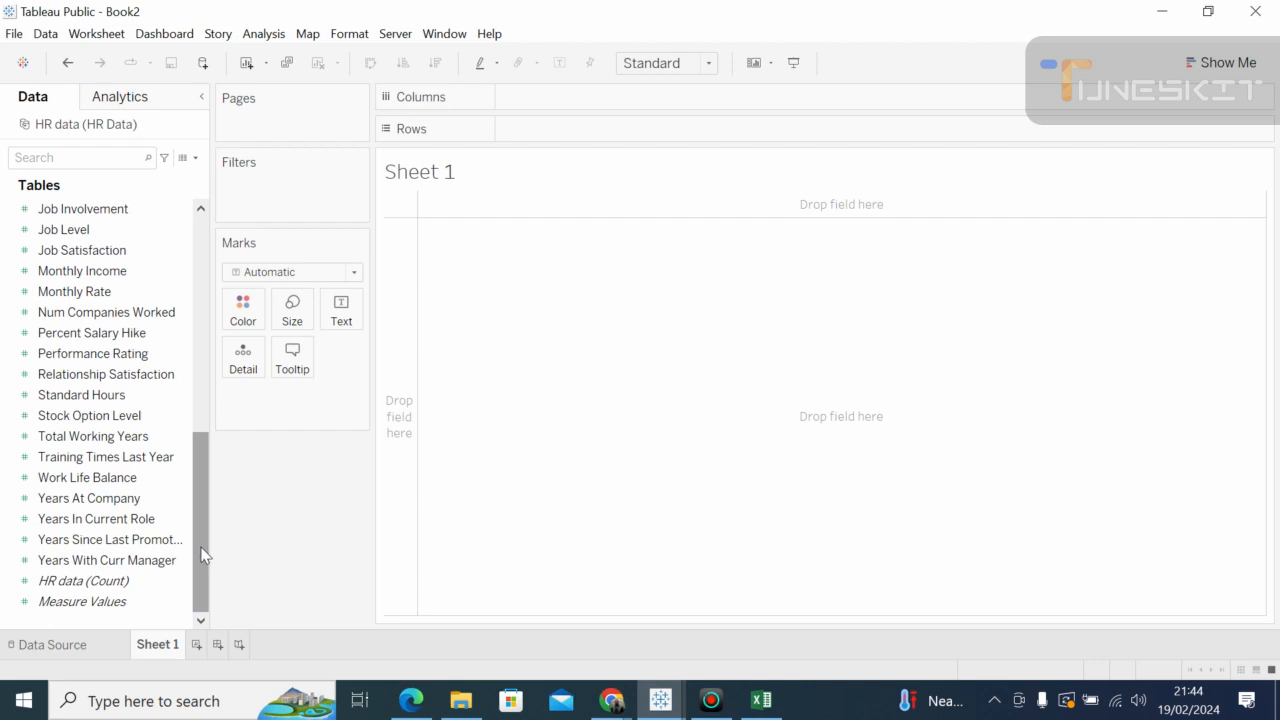
drag(197, 520, 201, 491)
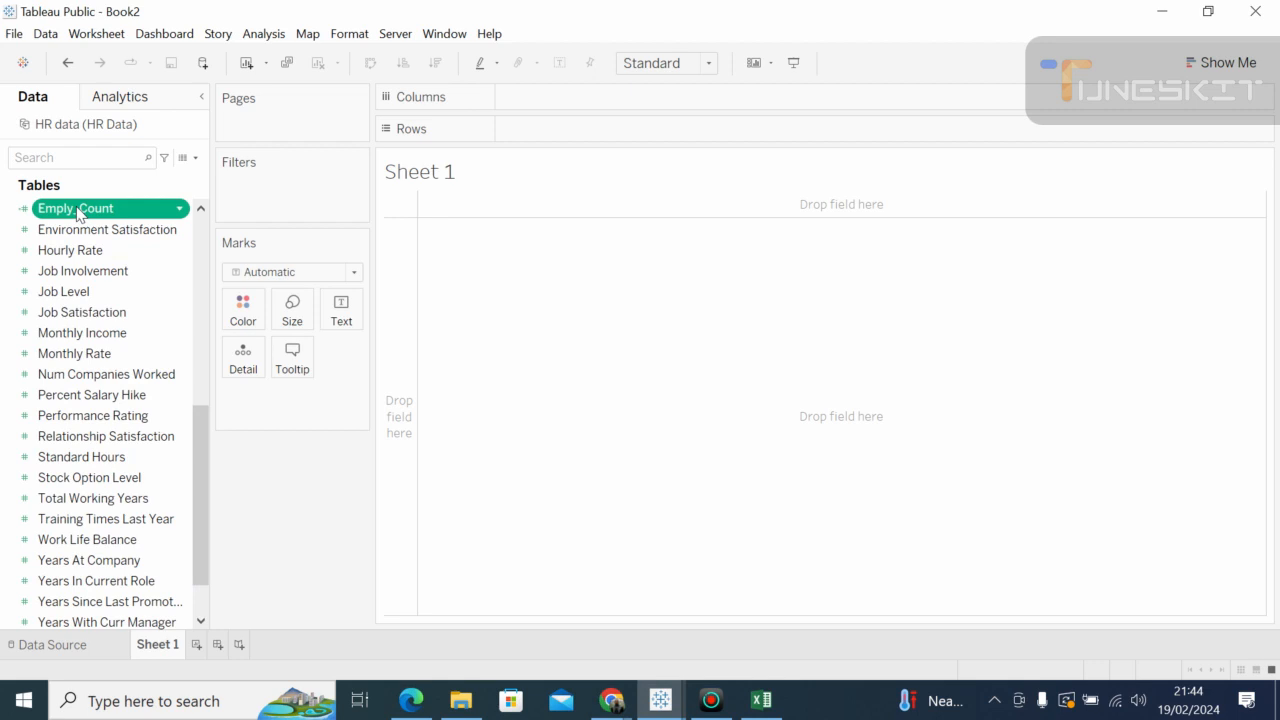
key(F2)
text(_)
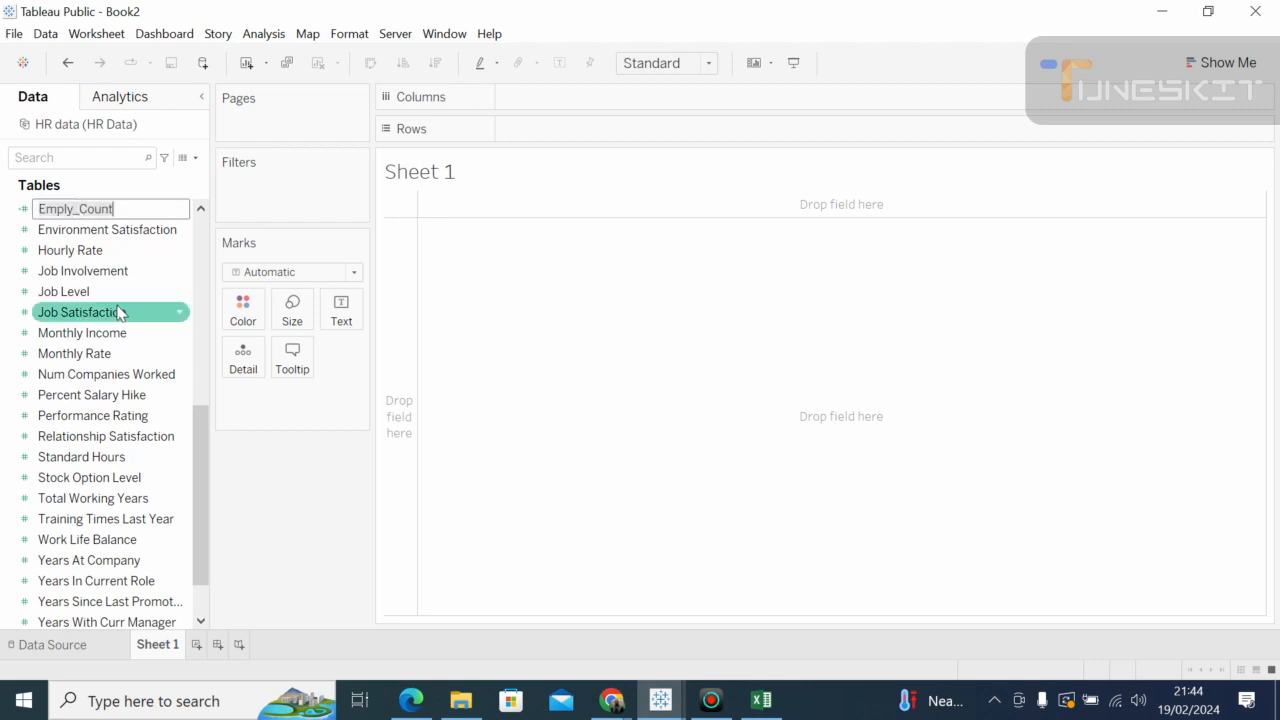
key(Return)
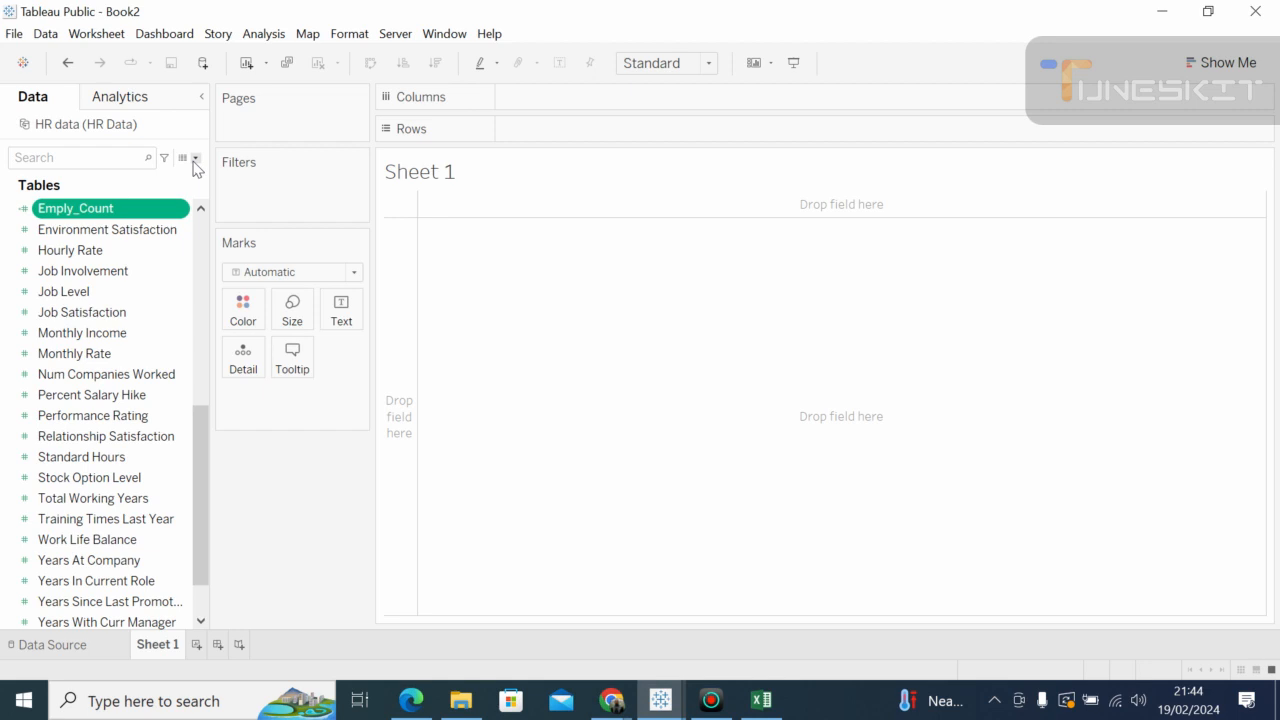
Step: Open the HR data source and examine the values in the Attrition column
click(200, 237)
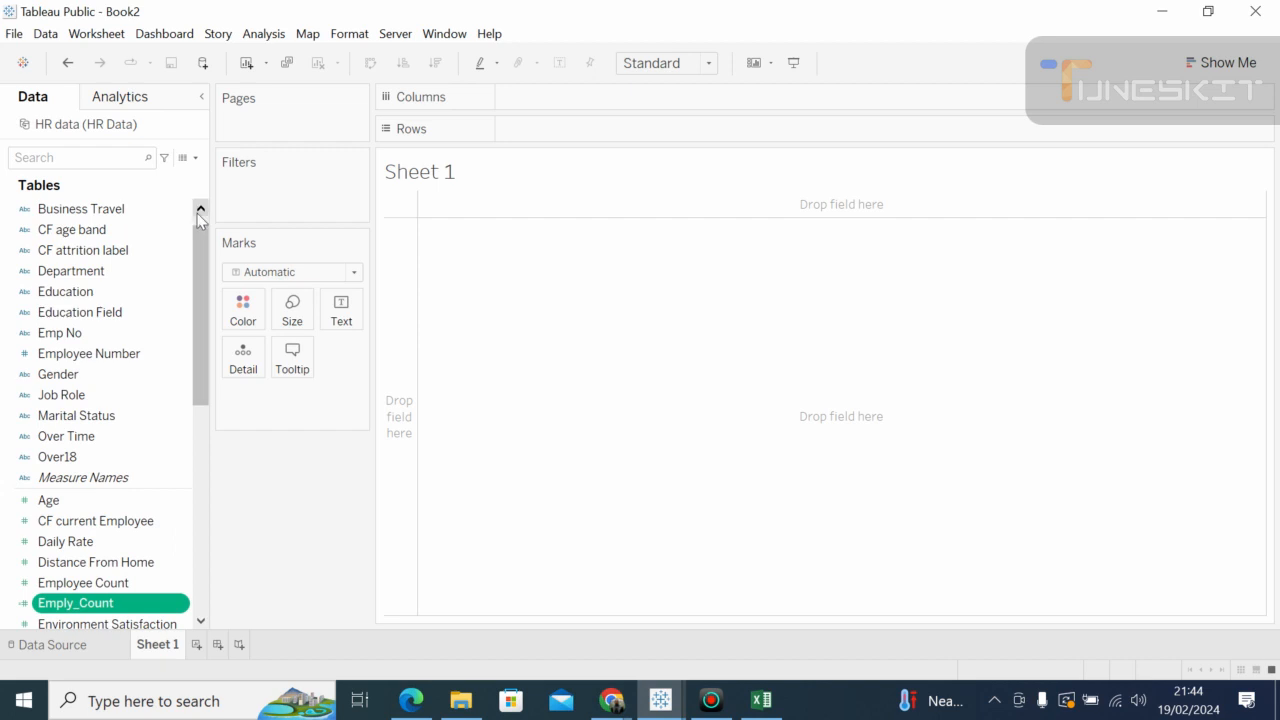
click(200, 209)
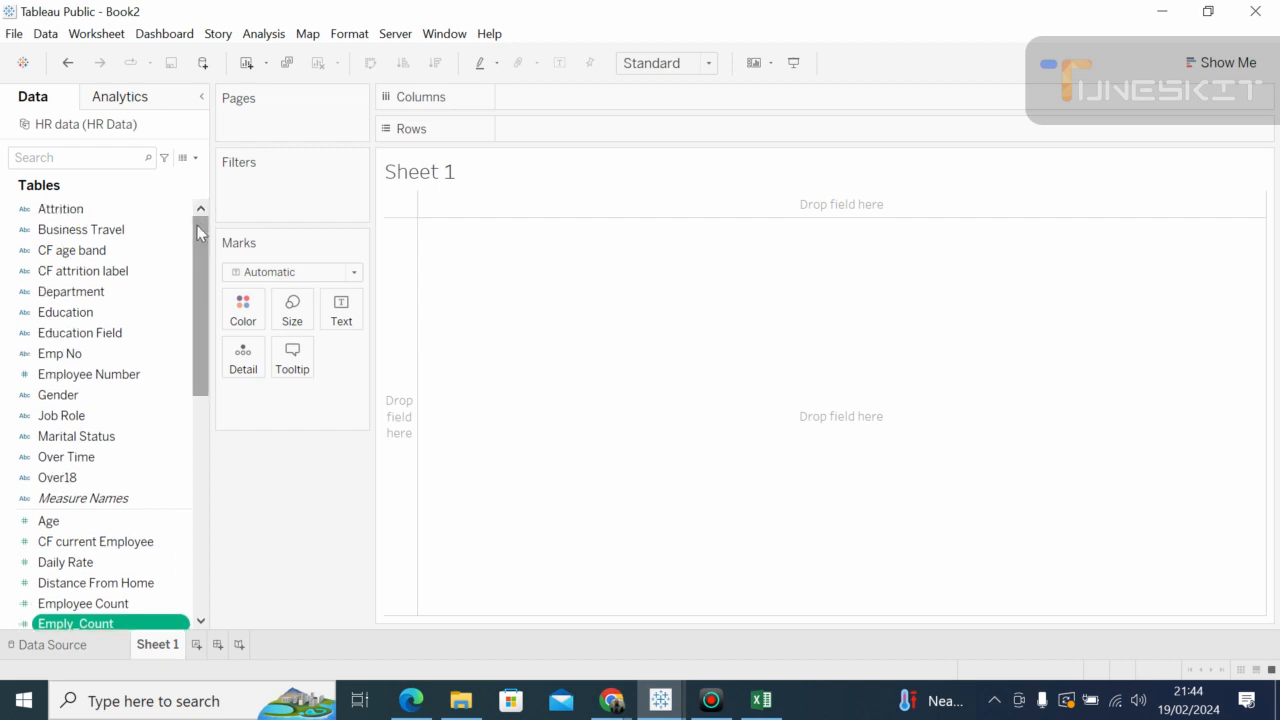
click(76, 650)
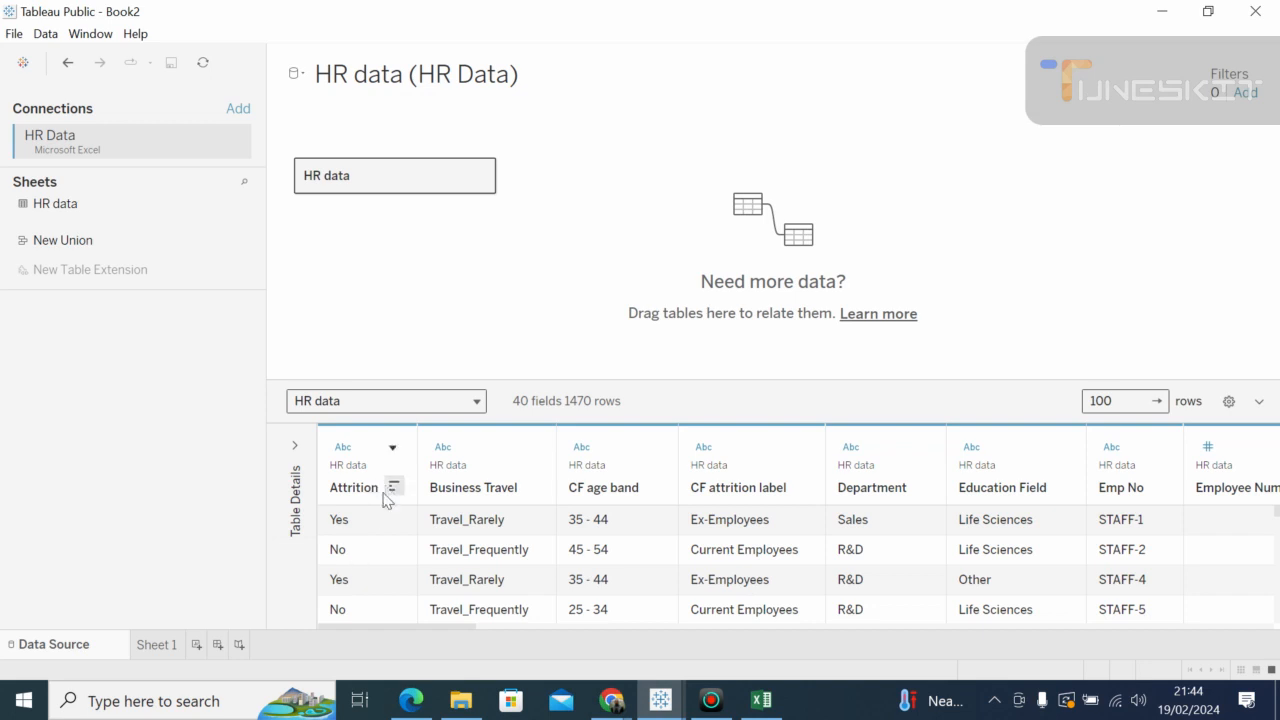
click(376, 559)
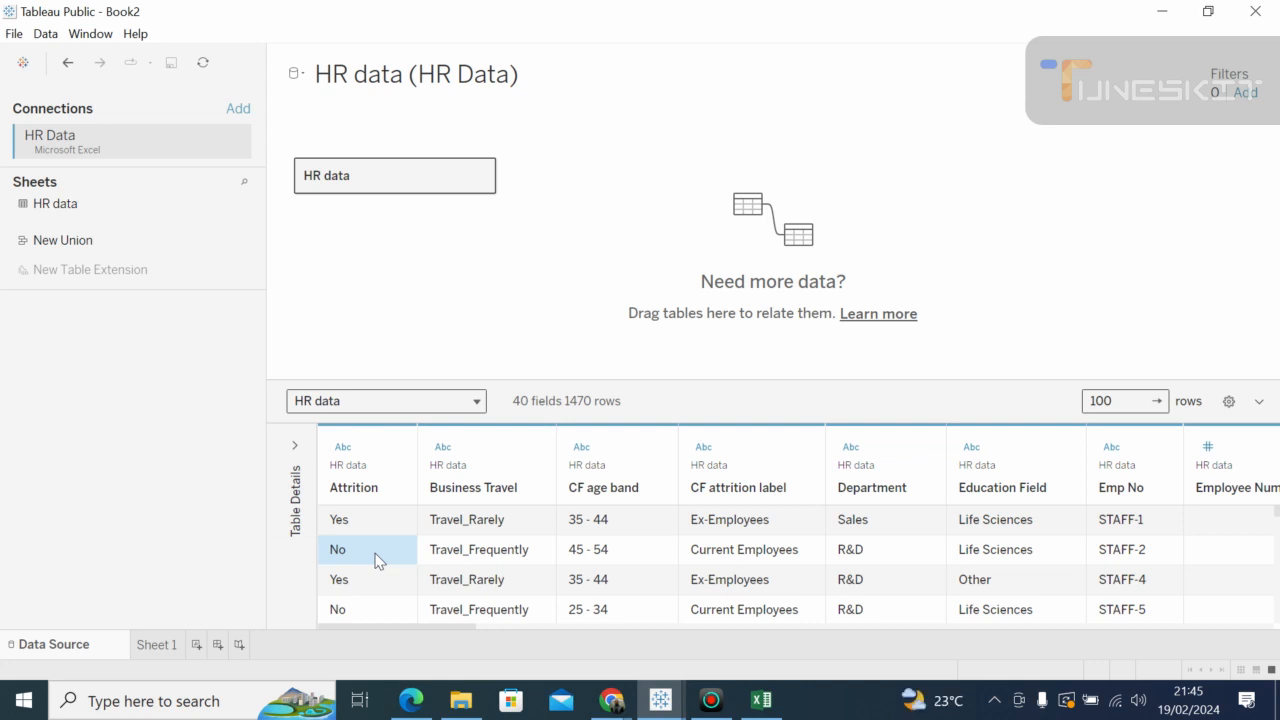
Step: Create a new calculated field from Sheet 1 and name it Attrition_Count
click(155, 646)
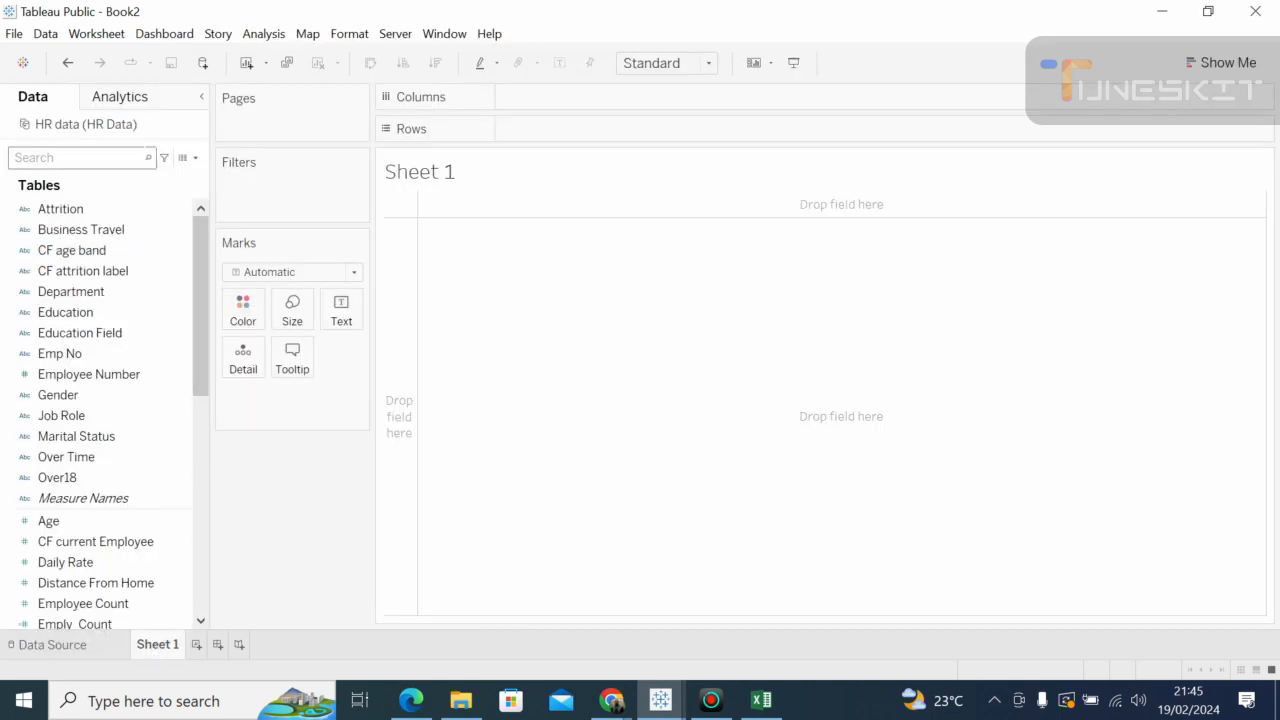
click(195, 158)
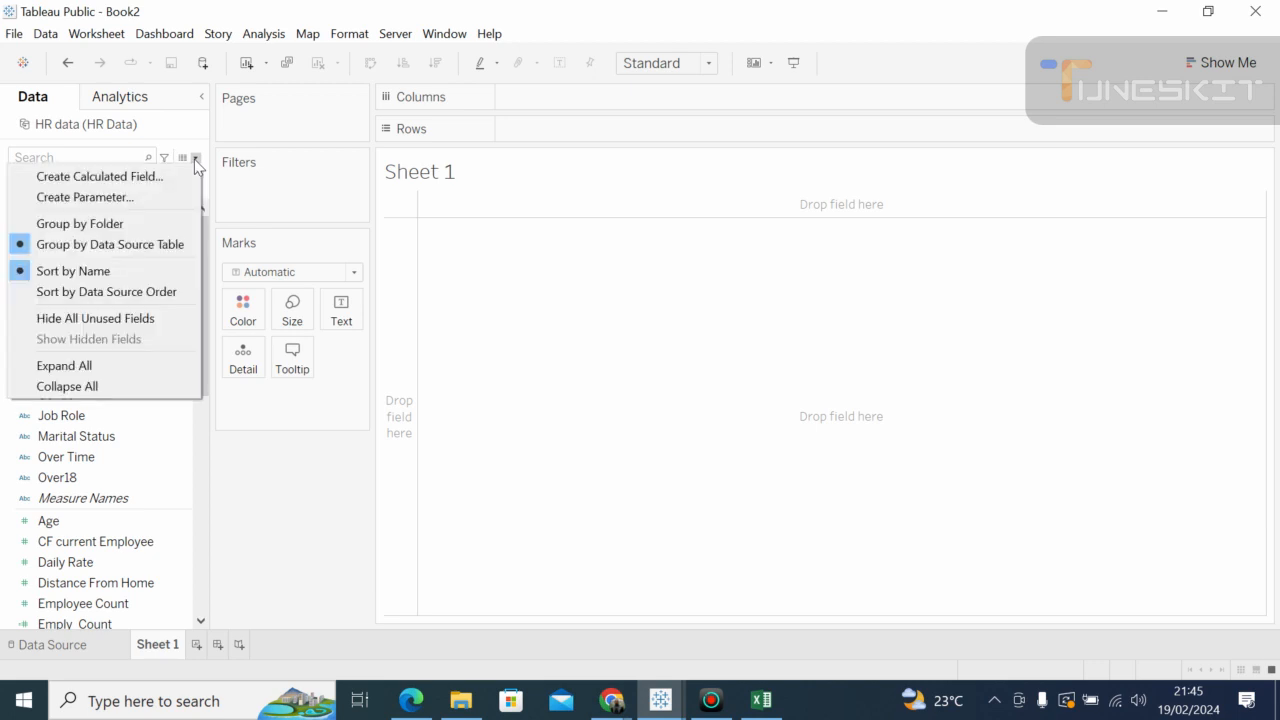
click(168, 177)
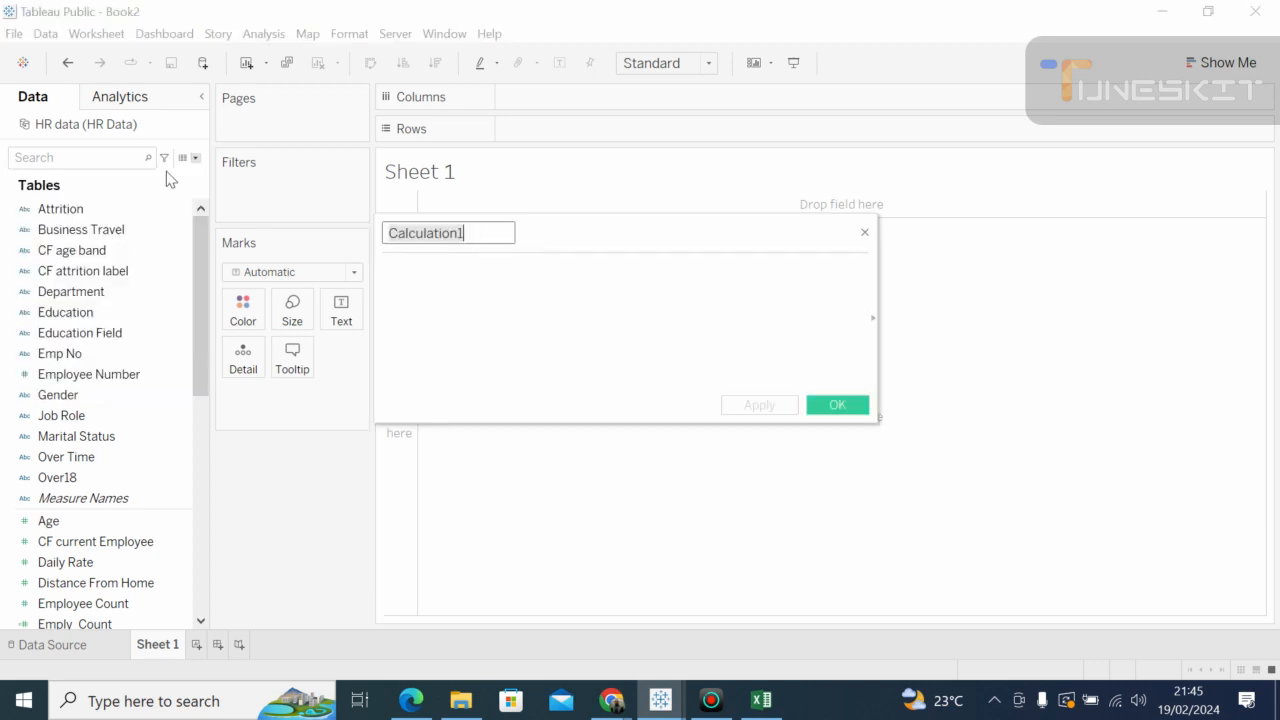
key(End)
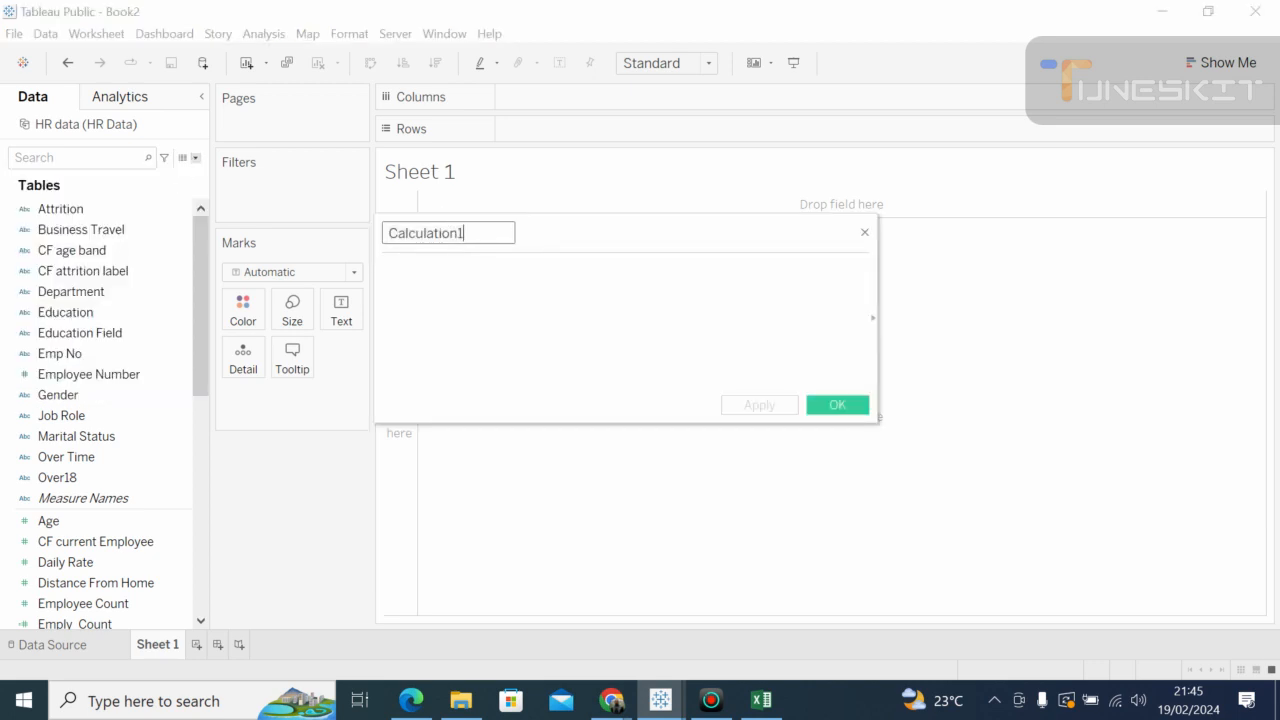
key(BackSpace)
key(BackSpace)
key(BackSpace)
key(BackSpace)
key(BackSpace)
key(BackSpace)
key(BackSpace)
key(BackSpace)
key(BackSpace)
key(BackSpace)
key(BackSpace)
key(BackSpace)
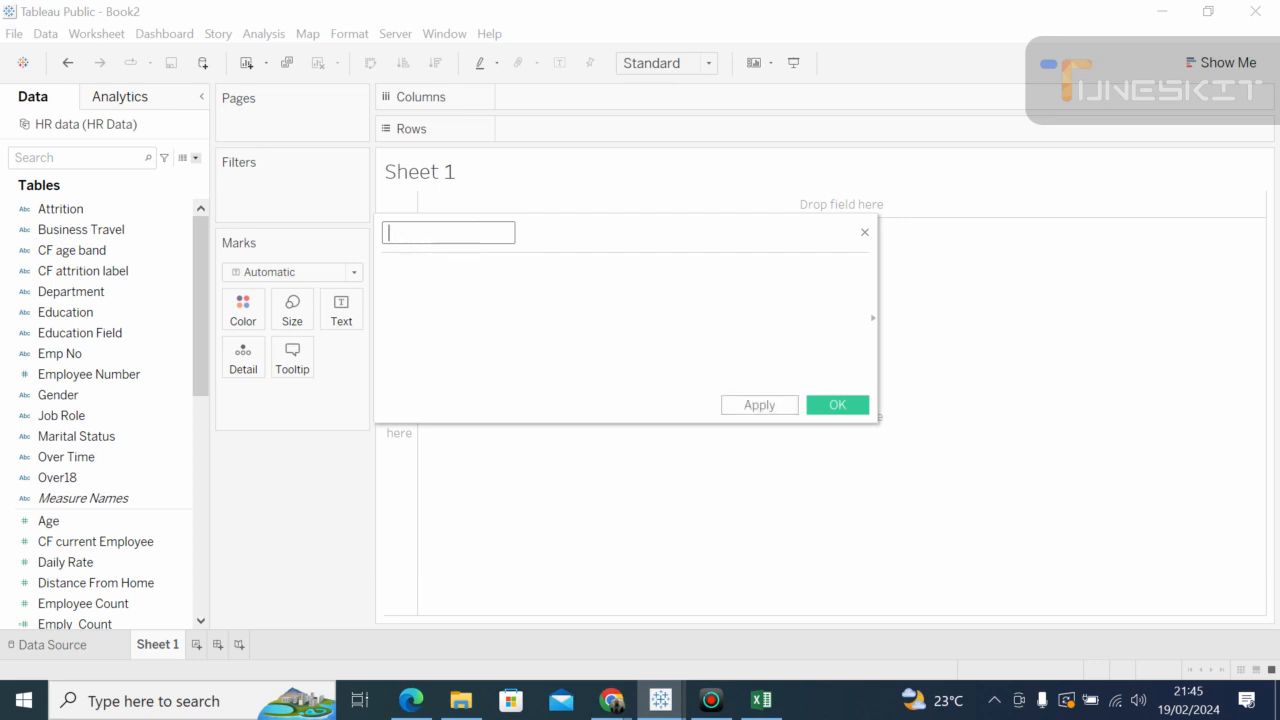
text(A)
text(tt)
text(ar)
key(BackSpace)
key(BackSpace)
text(rition_Count)
click(386, 269)
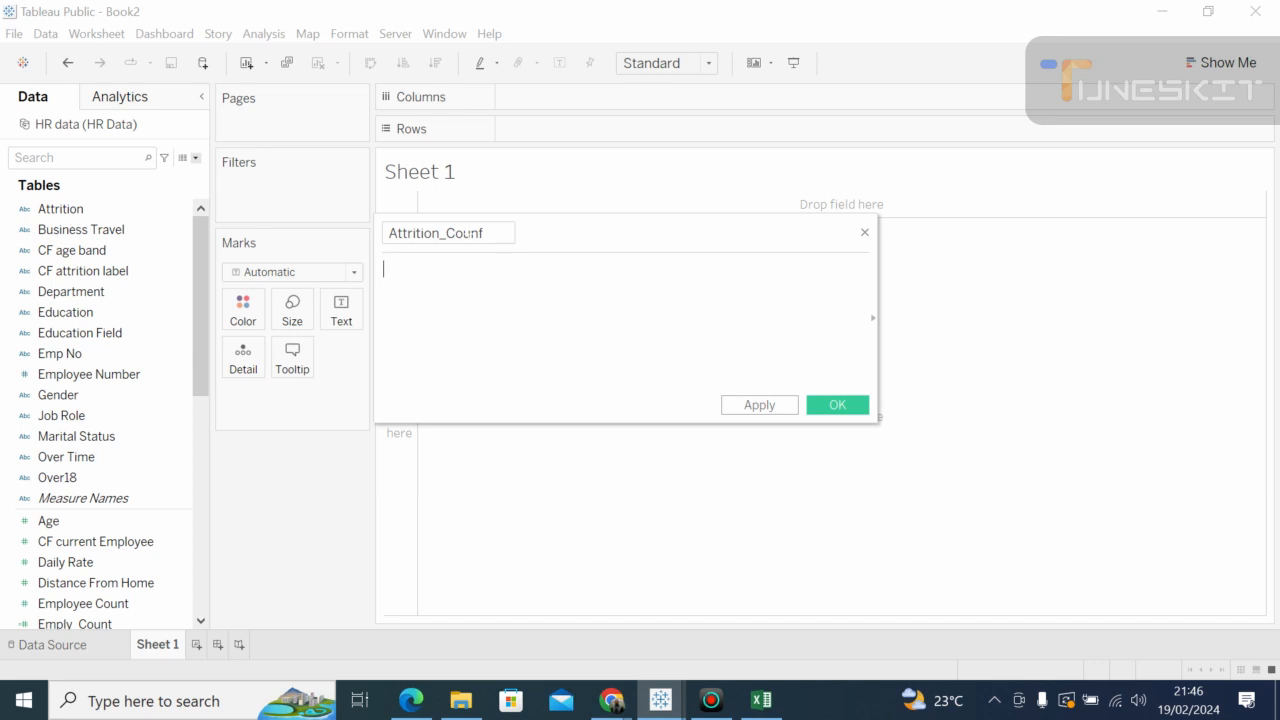
key(BackSpace)
text(t)
Step: Begin the Attrition_Count formula with IF followed by the [Attrition] field
click(452, 268)
text(if)
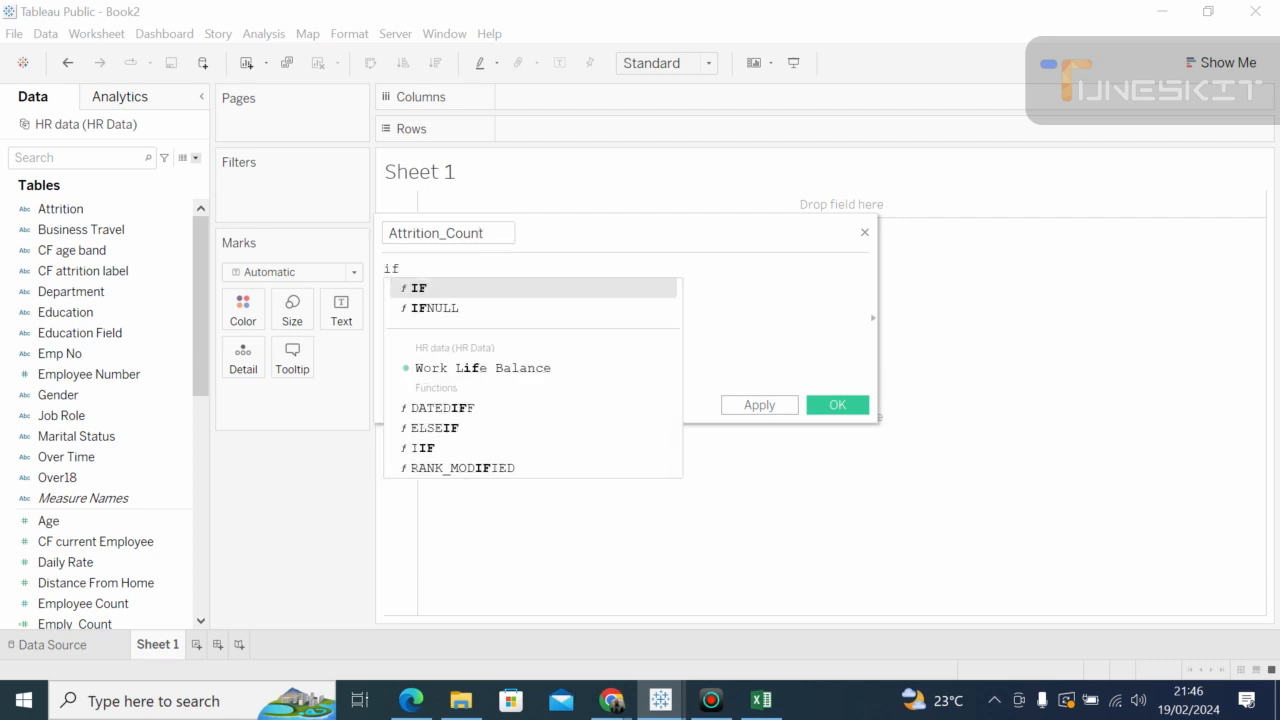
click(420, 289)
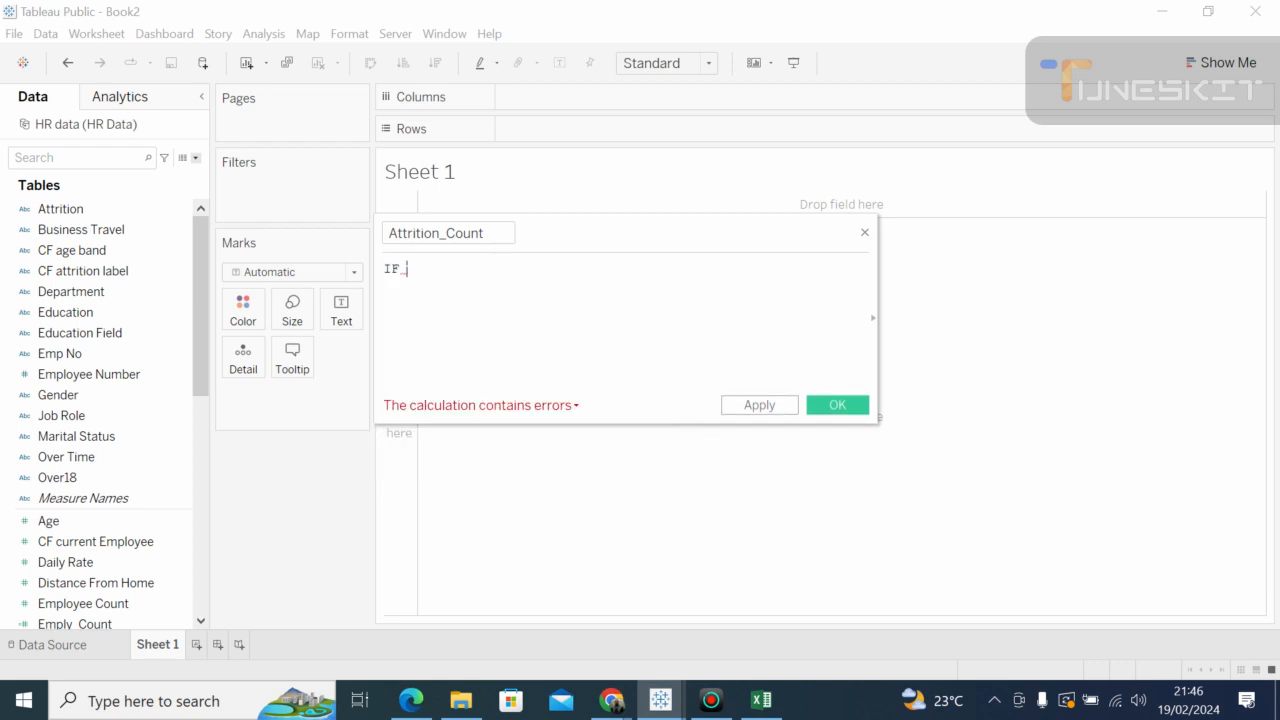
key(BackSpace)
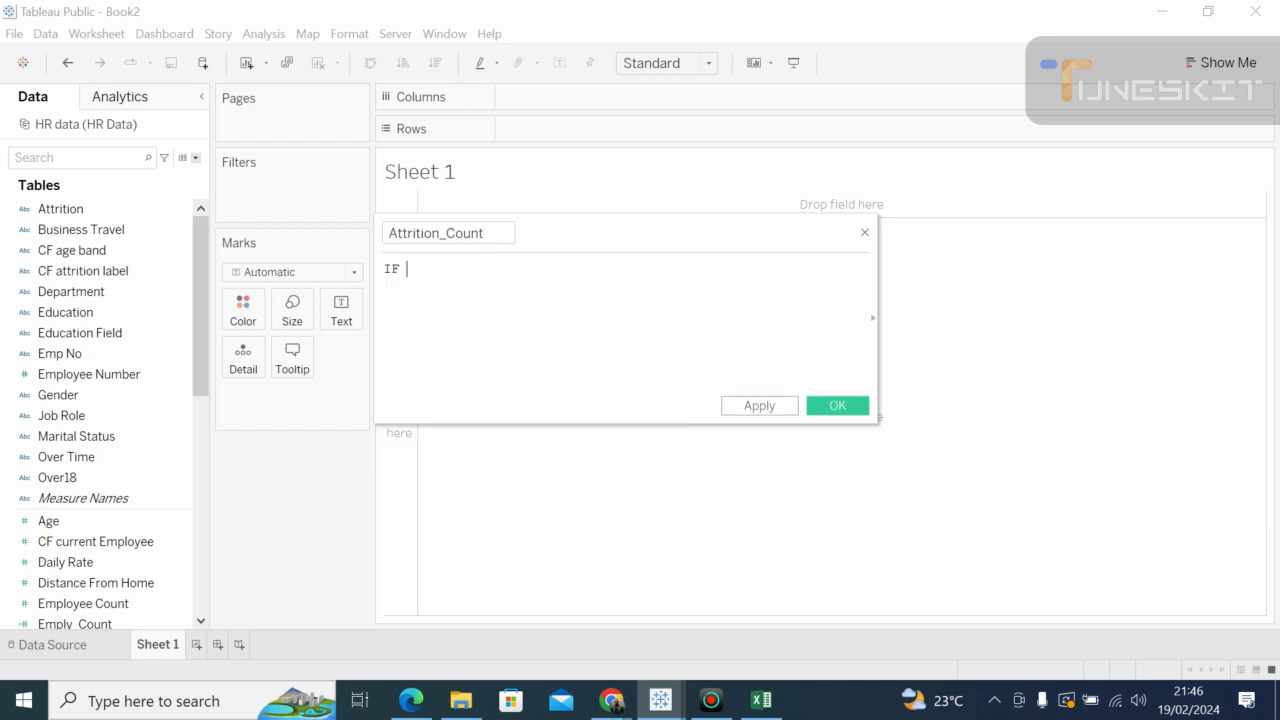
text(ATT)
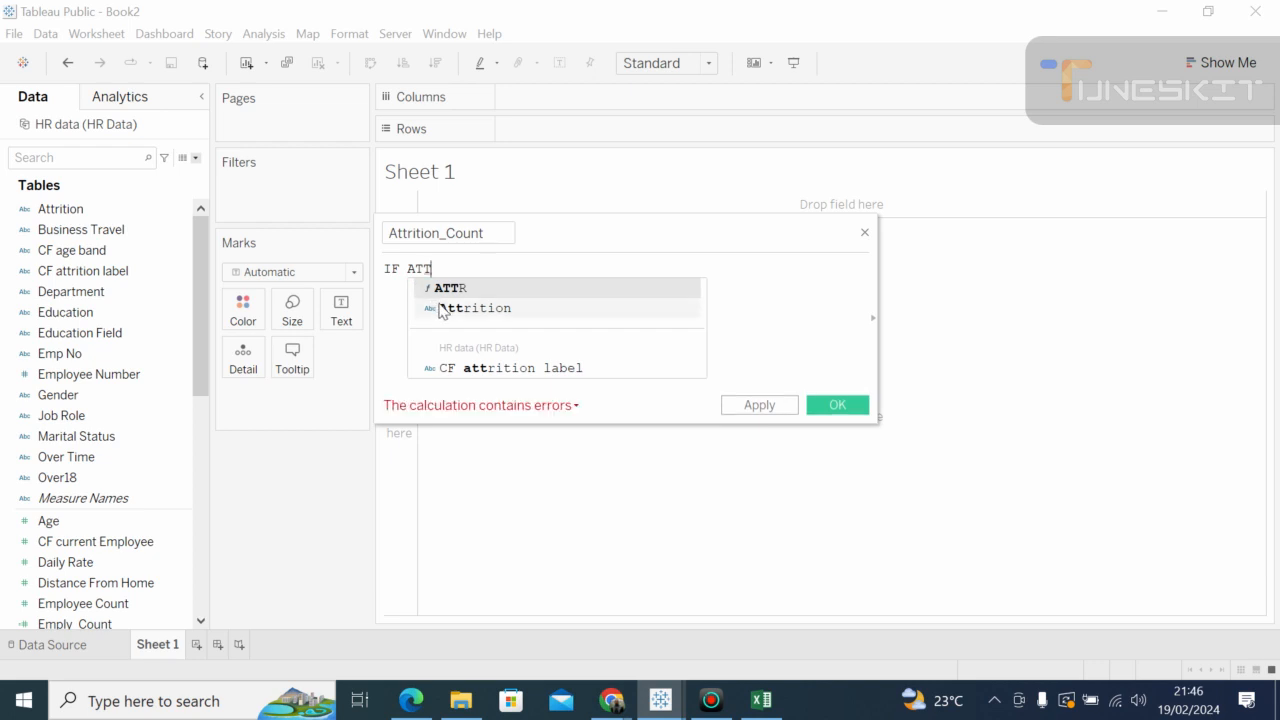
click(432, 307)
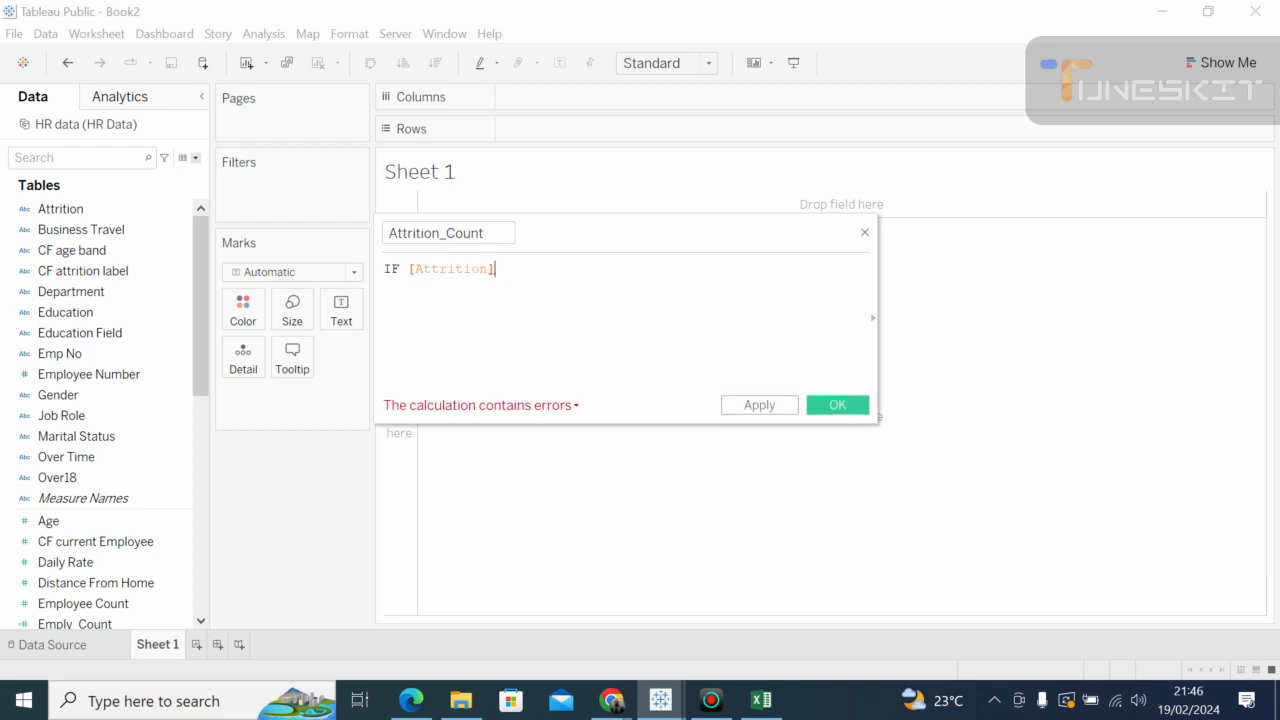
Step: Add "Yes" THEN after [Attrition] in the Attrition_Count formula
text(')
text(")
text(y)
key(BackSpace)
text(y)
key(BackSpace)
text(Yes" the)
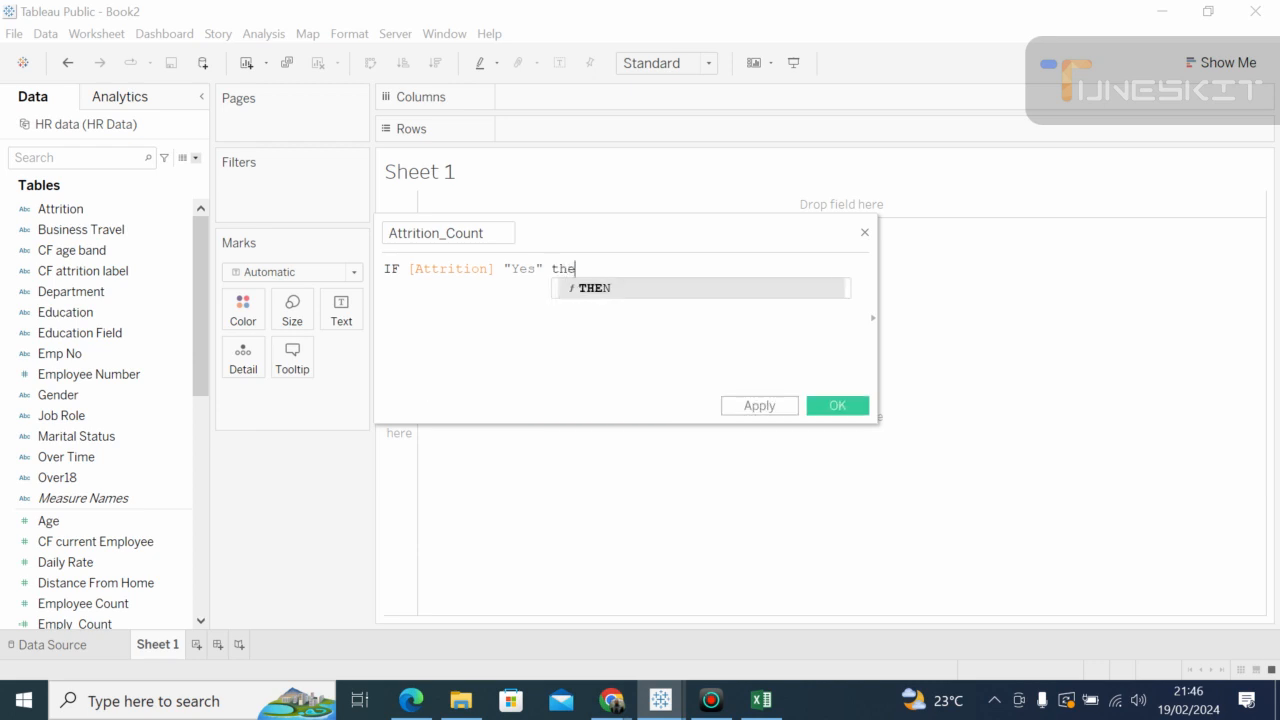
click(598, 288)
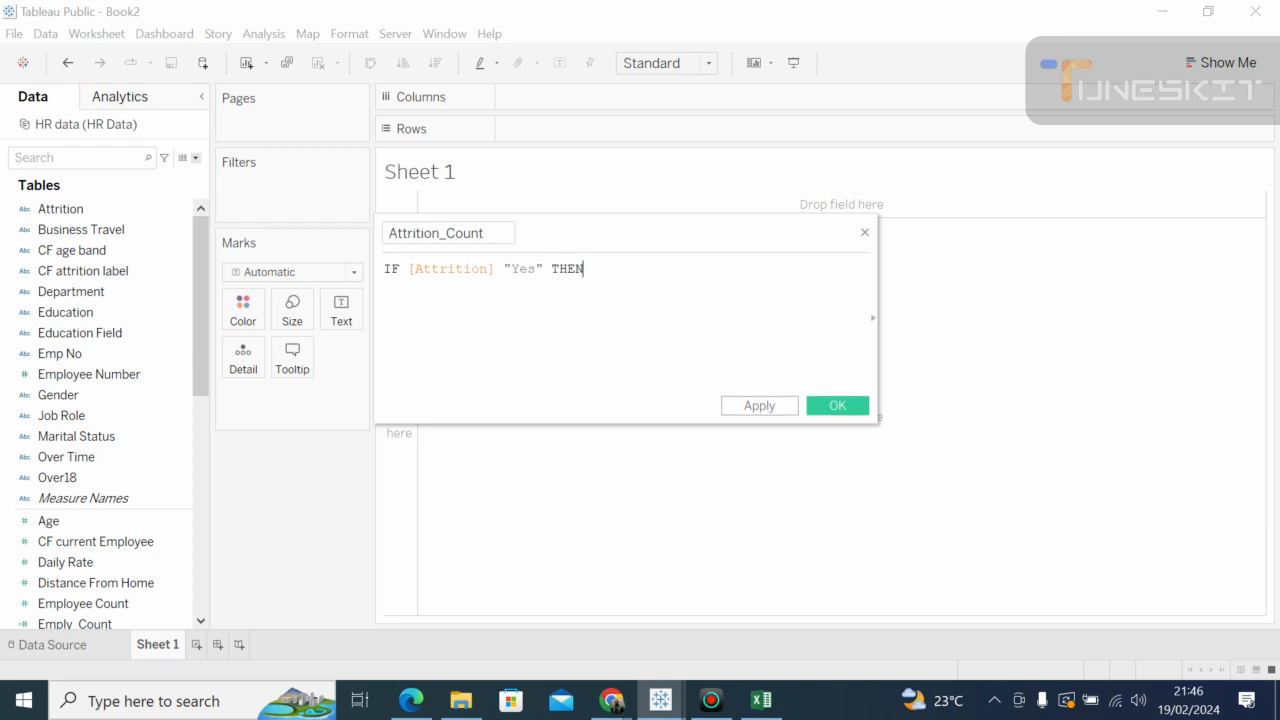
Step: Extend the Attrition_Count formula after THEN with 1 ELSE 0 END
text(1 else)
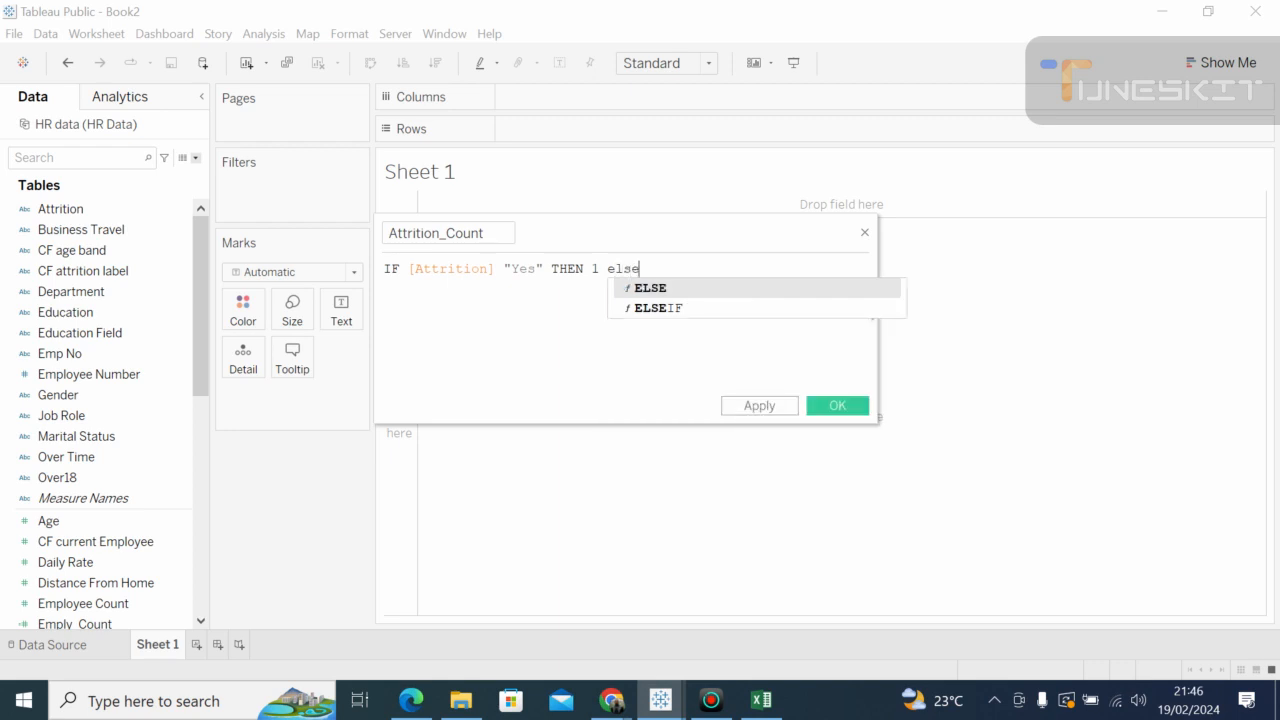
click(665, 288)
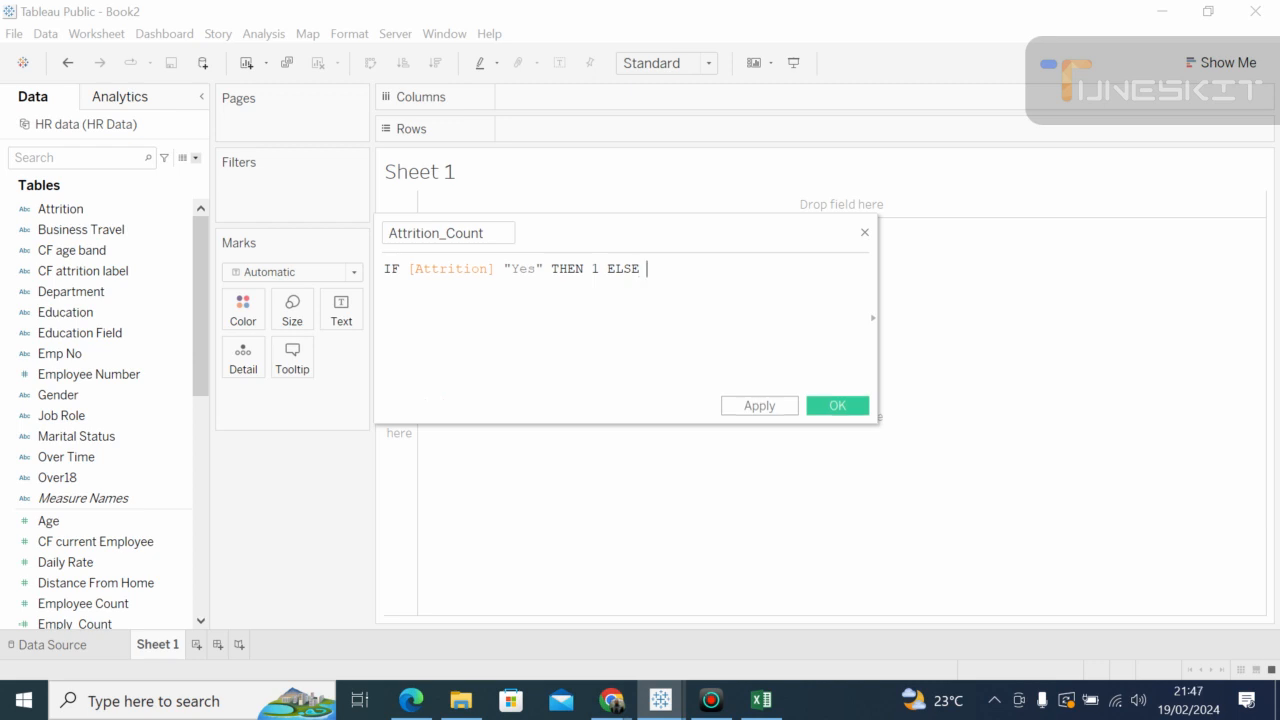
text(o)
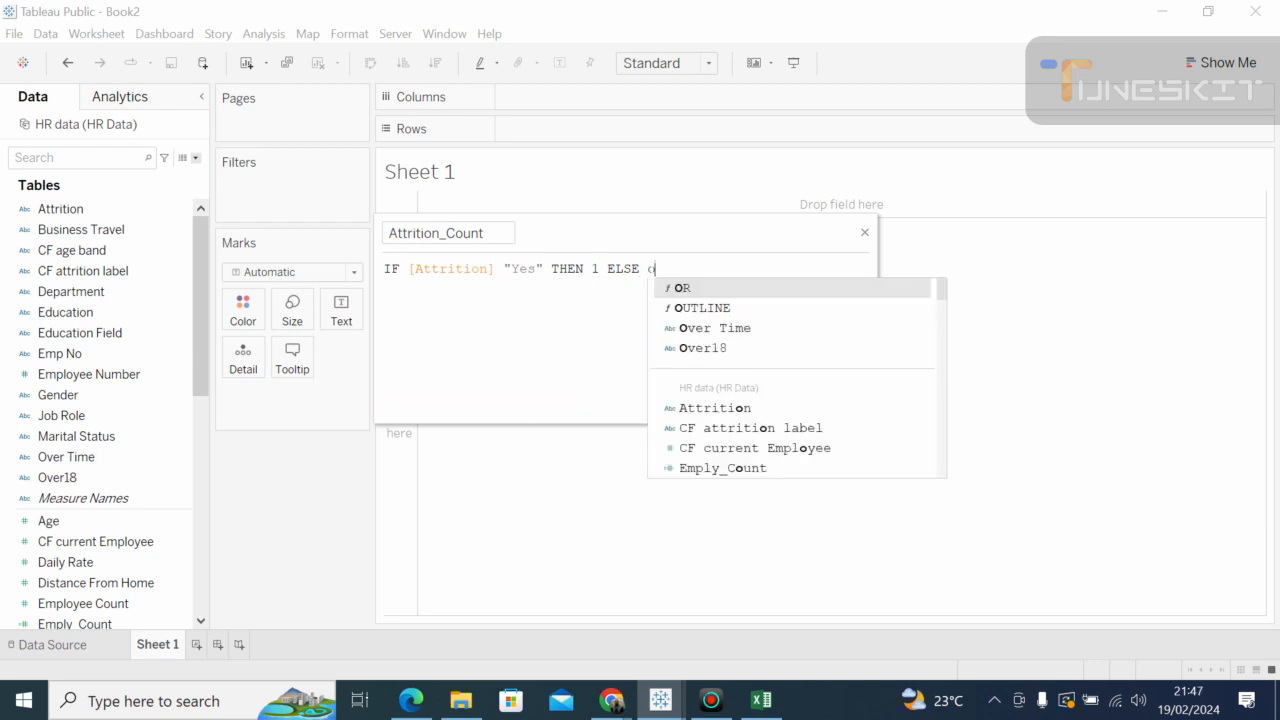
key(BackSpace)
text(0)
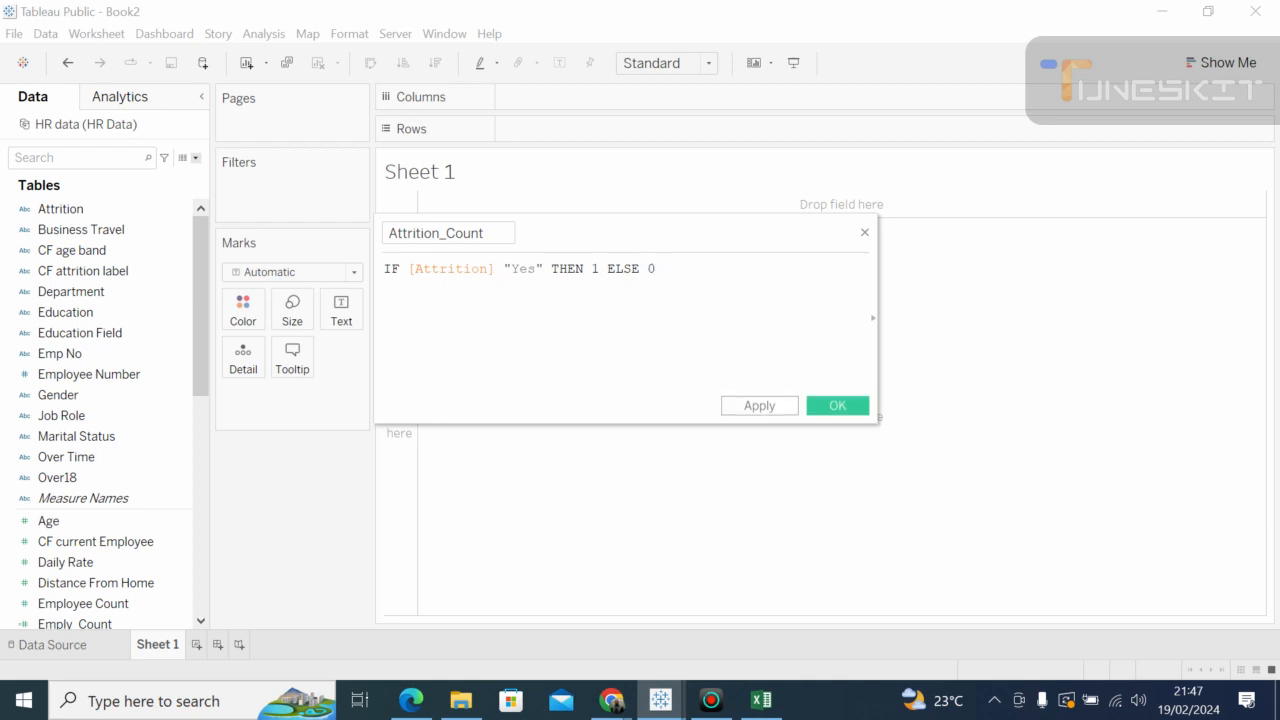
text( end)
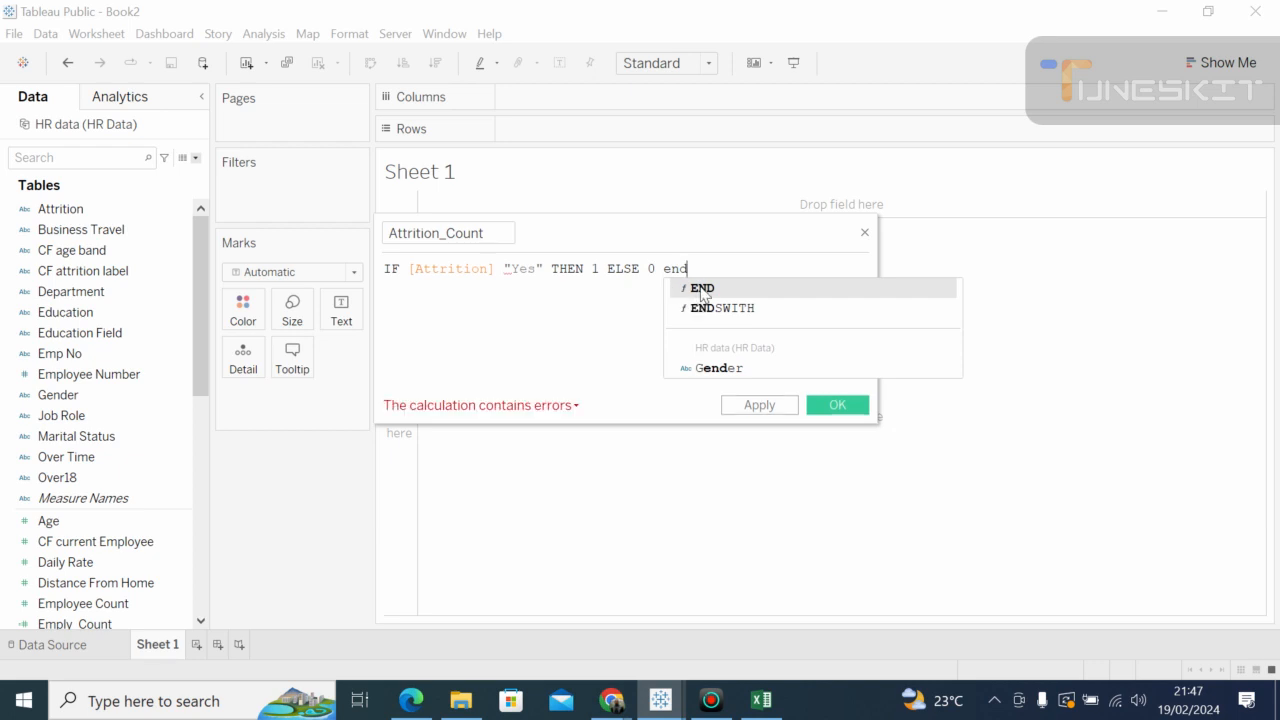
click(702, 289)
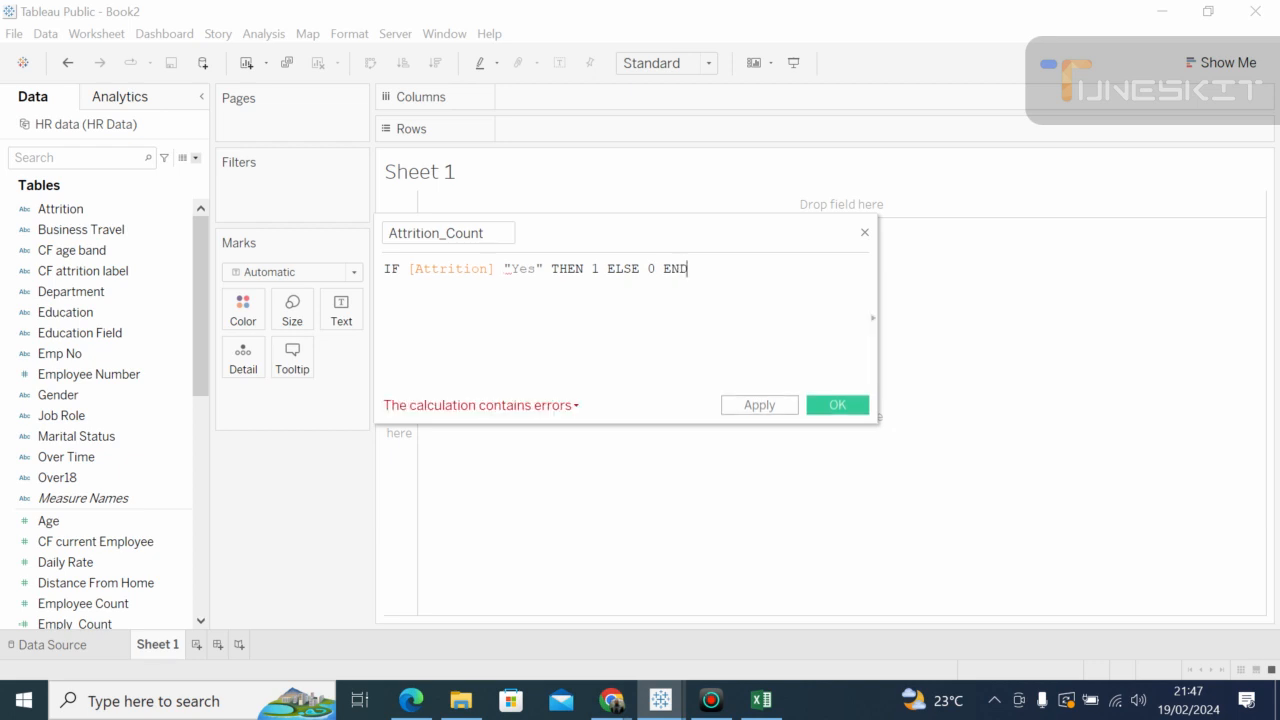
Step: Try to fix the formula by removing the spaces around "Yes", re-entering its opening quote and testing a comma before it
click(503, 269)
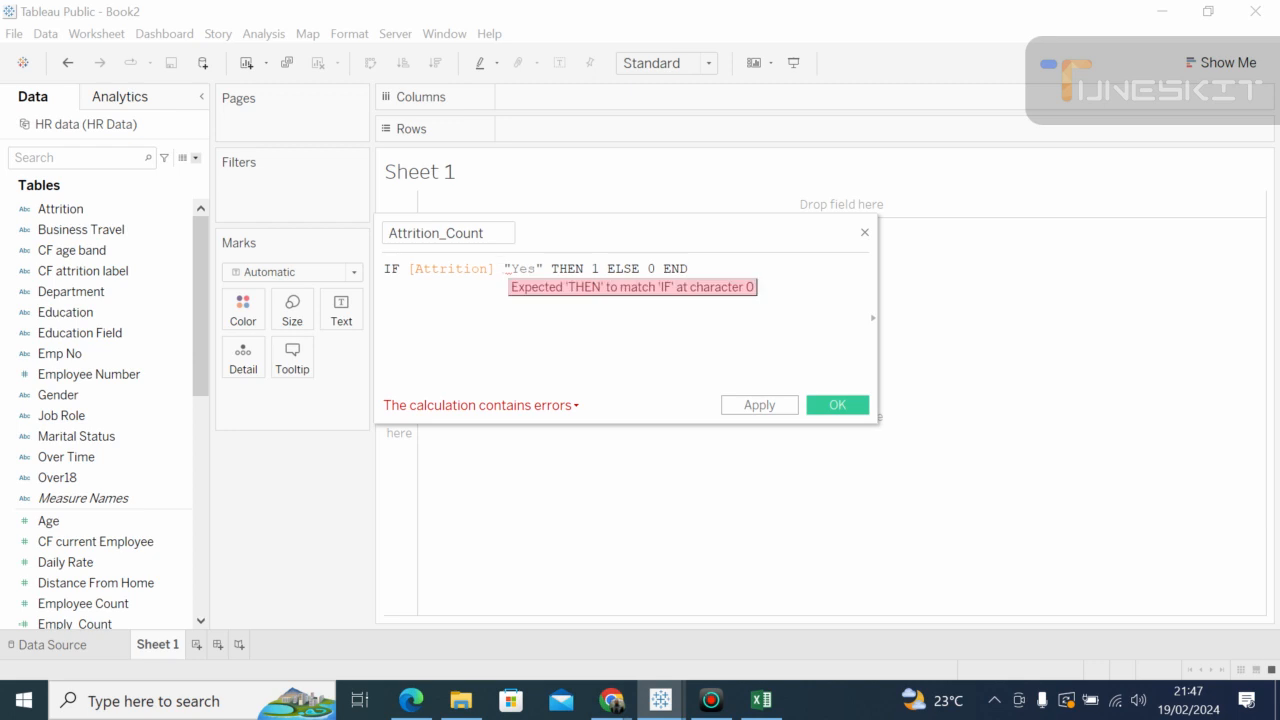
key(BackSpace)
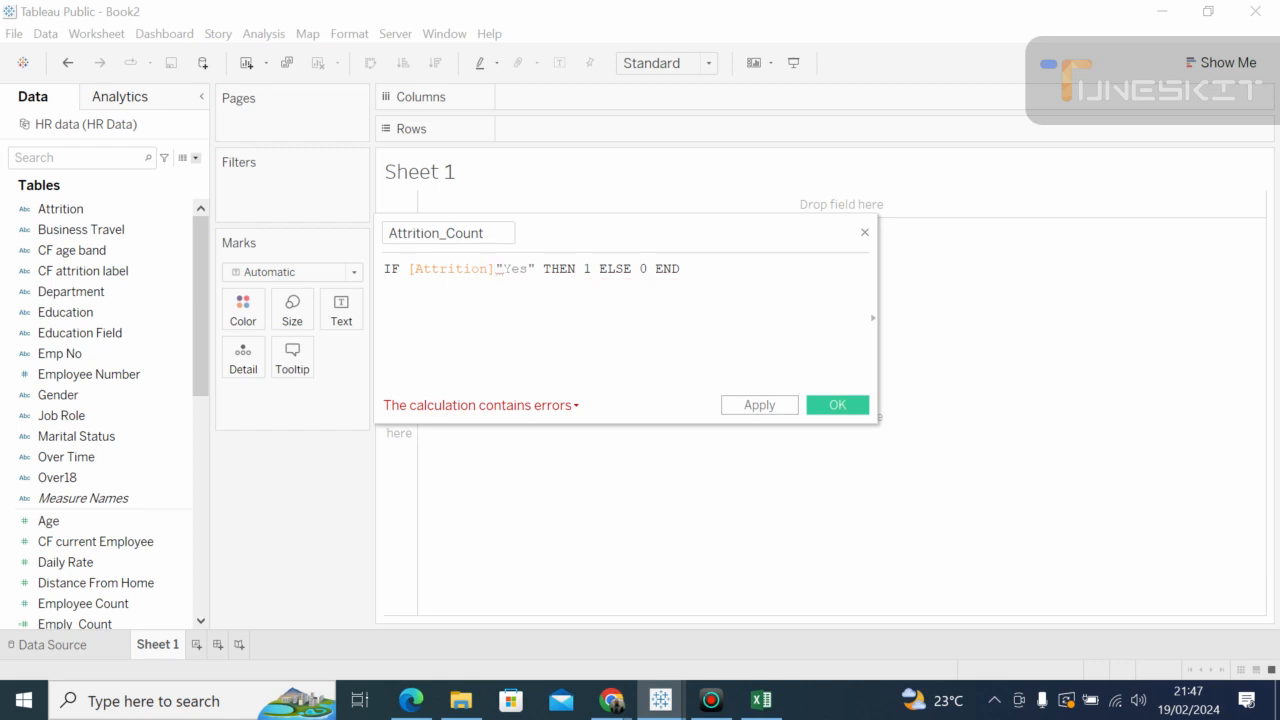
key(BackSpace)
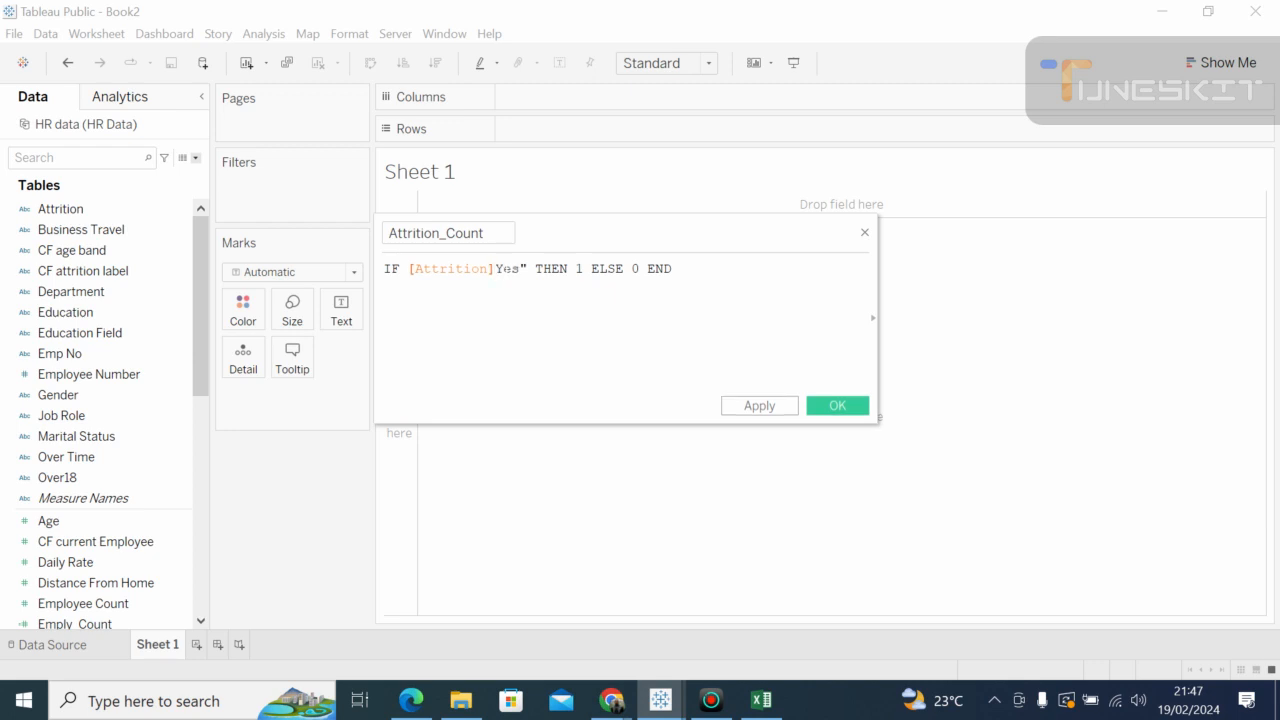
click(501, 268)
text(")
key(BackSpace)
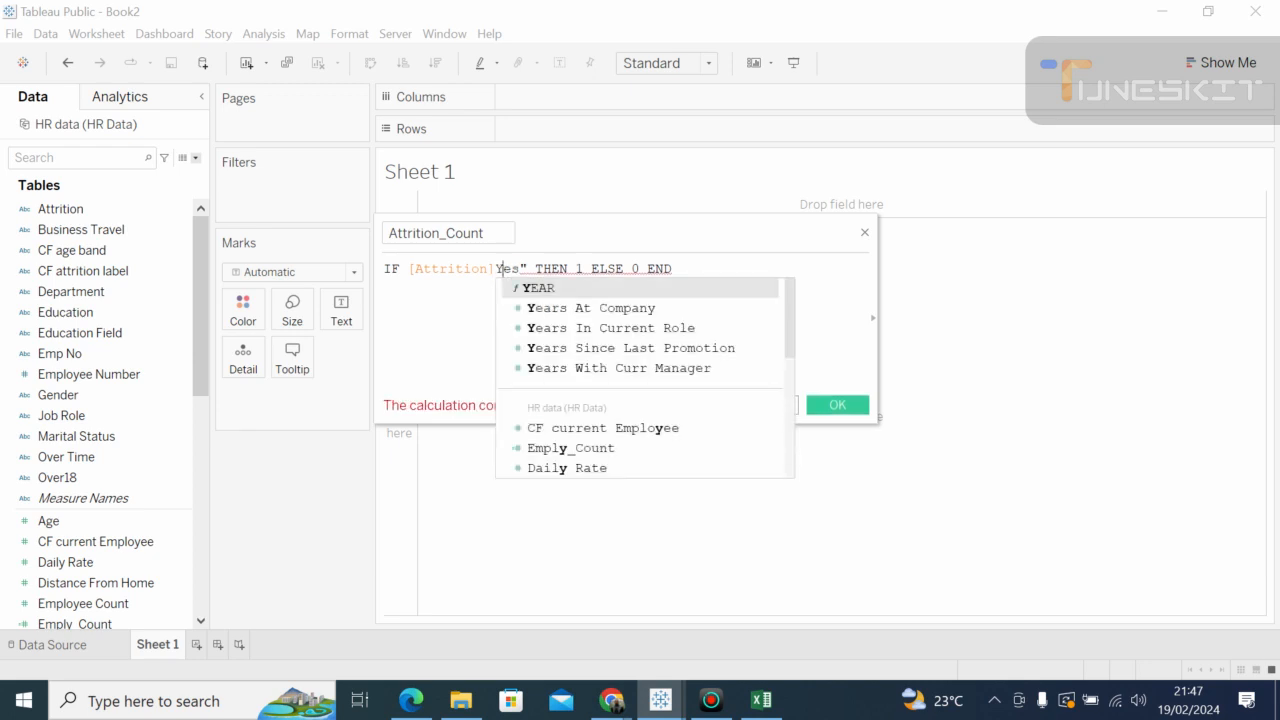
key(Escape)
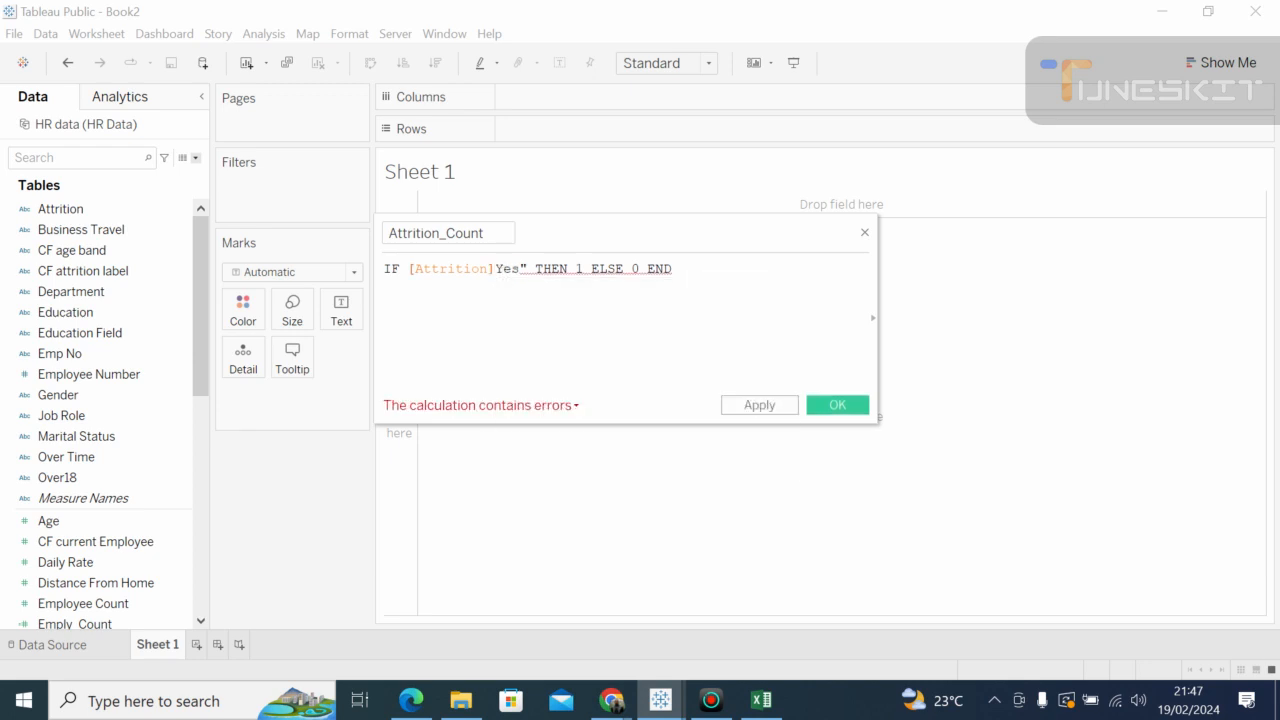
text(")
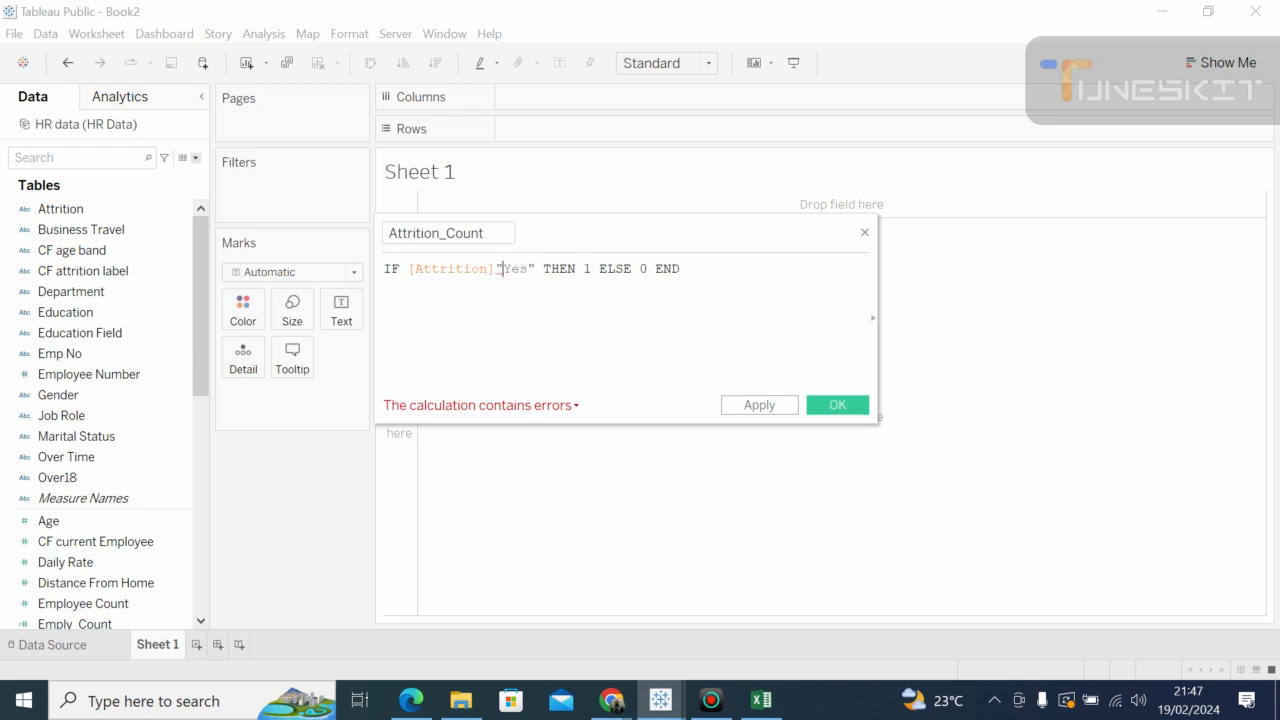
text(,)
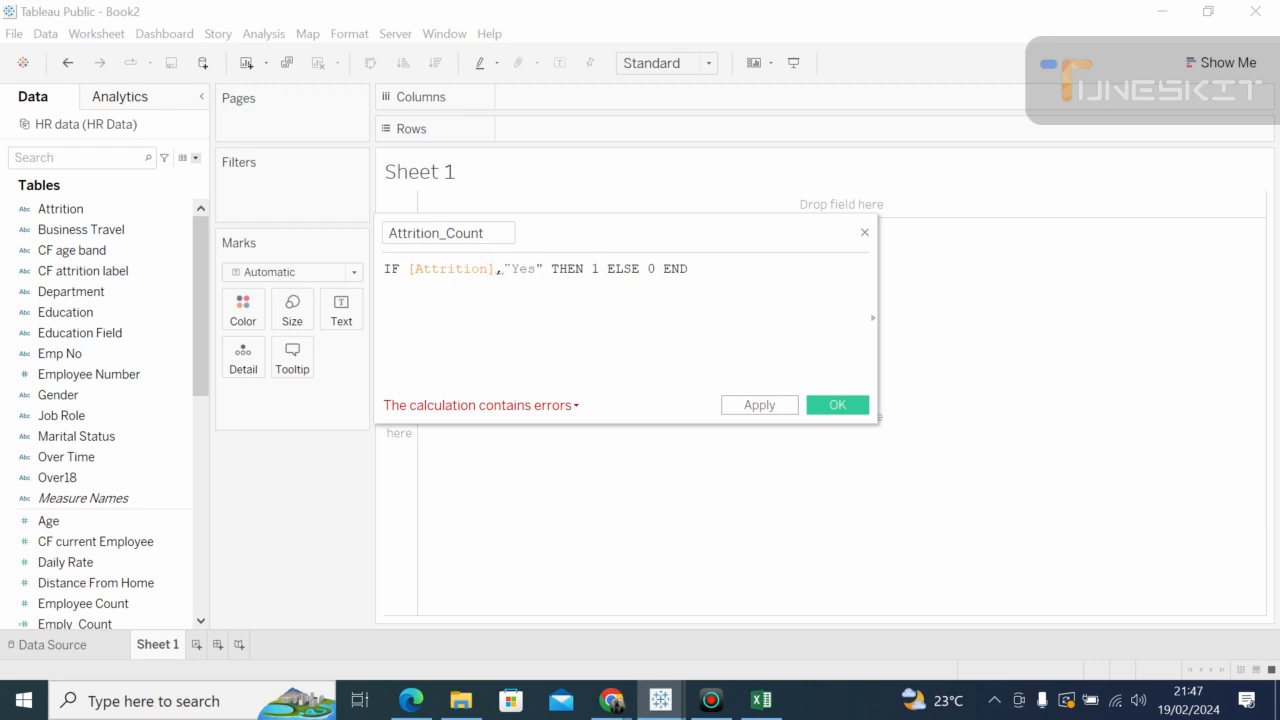
key(BackSpace)
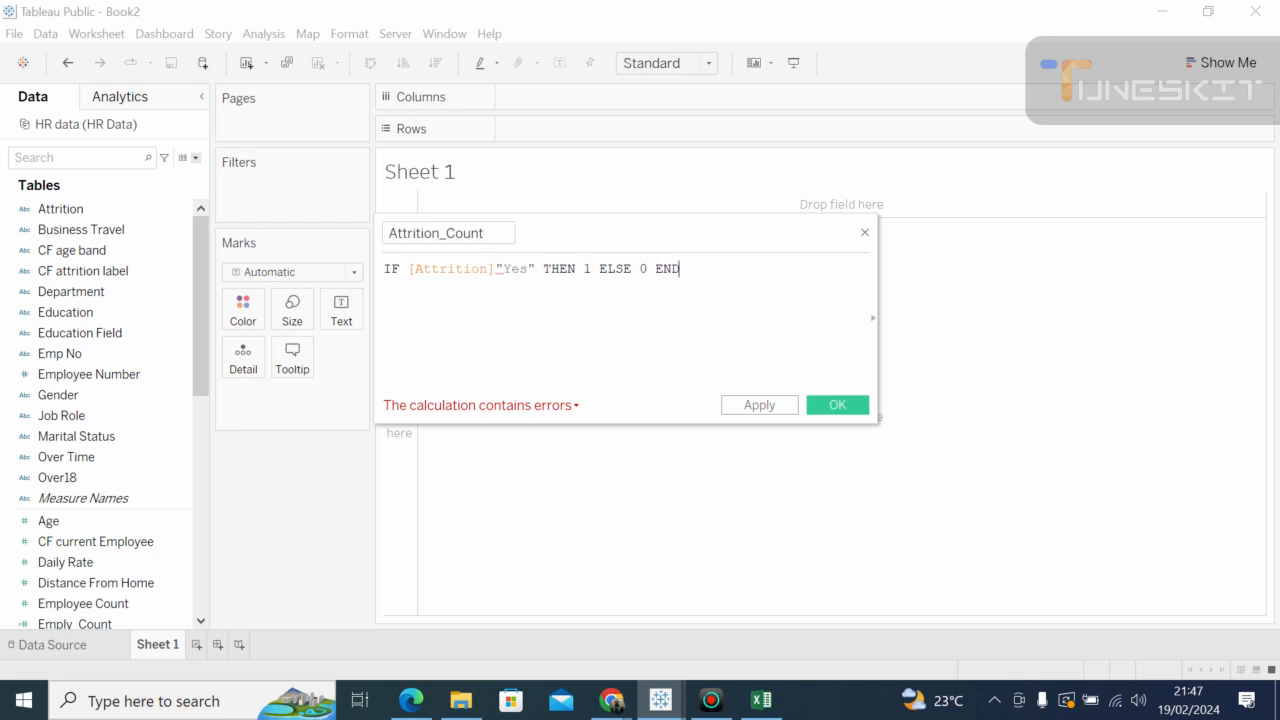
key(BackSpace)
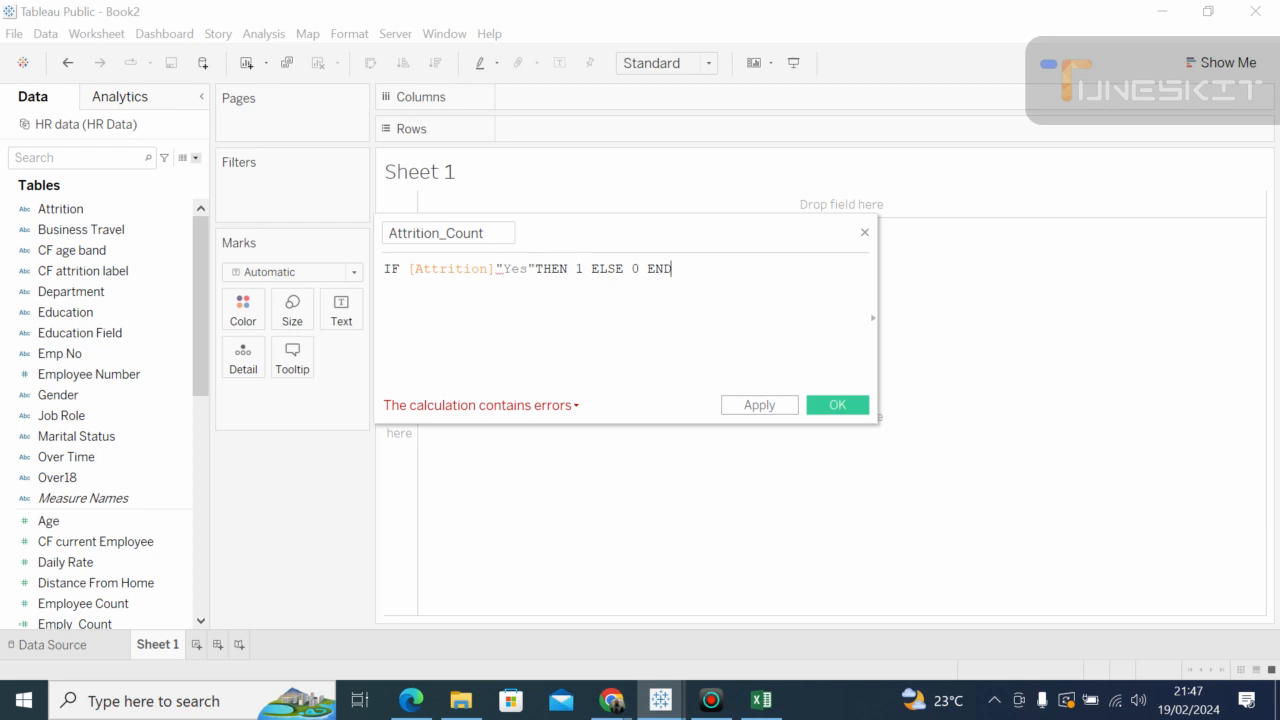
Step: Delete everything after IF [Attrition] from the Attrition_Count formula
key(BackSpace)
key(BackSpace)
key(BackSpace)
key(BackSpace)
key(BackSpace)
key(BackSpace)
key(BackSpace)
key(BackSpace)
key(BackSpace)
key(BackSpace)
key(BackSpace)
key(BackSpace)
key(BackSpace)
key(BackSpace)
key(BackSpace)
key(BackSpace)
key(BackSpace)
key(BackSpace)
key(BackSpace)
key(BackSpace)
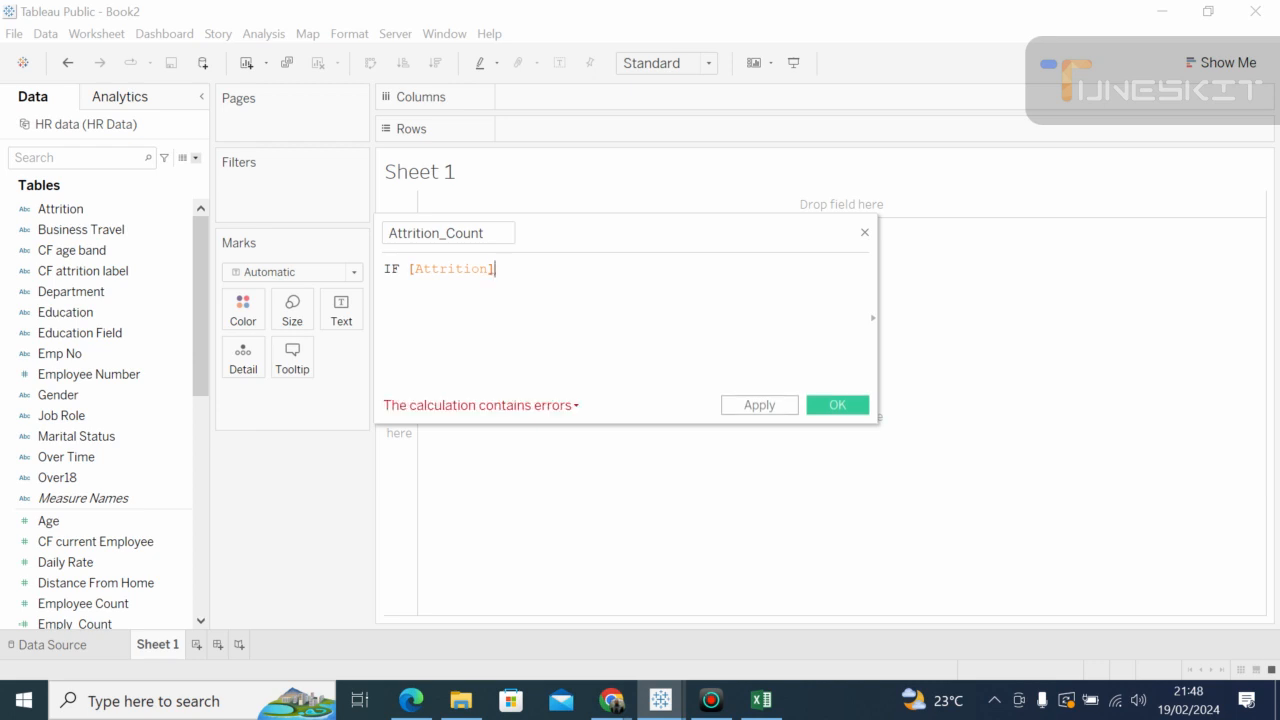
Step: Continue the formula directly after [Attrition] with "Yes"THEN, without a space on either side of "Yes"
text(")
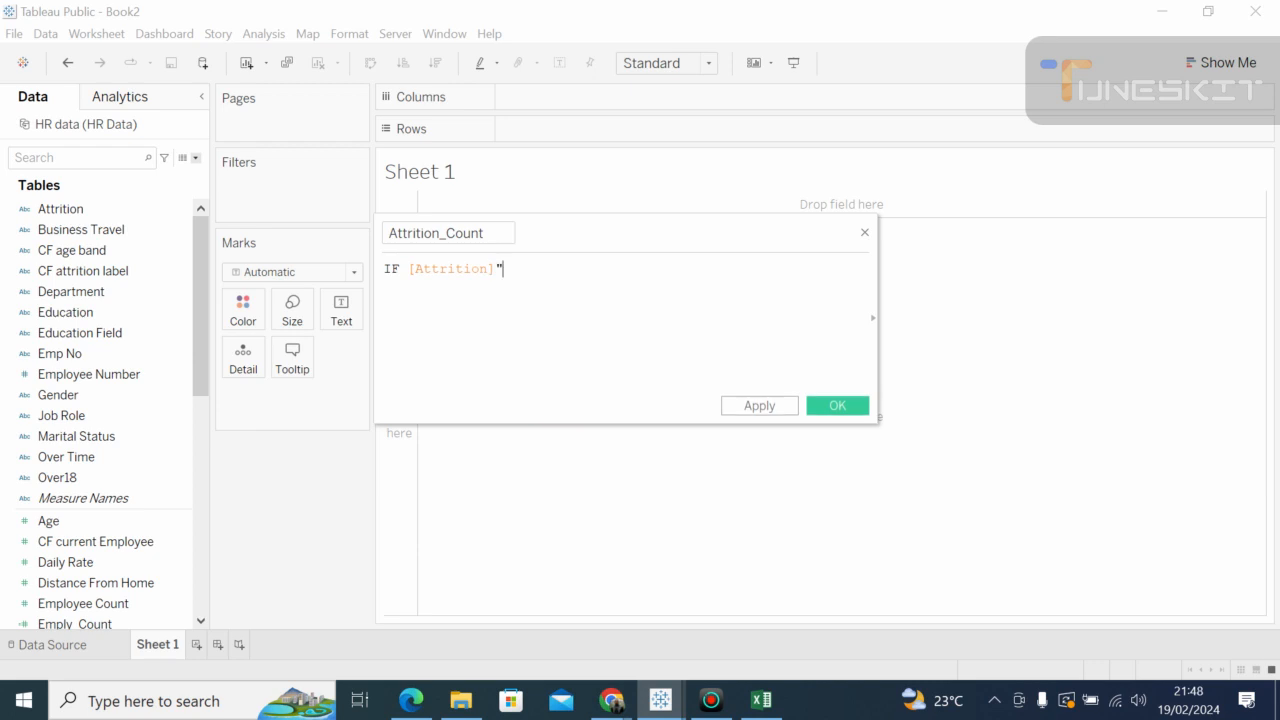
text(Yes)
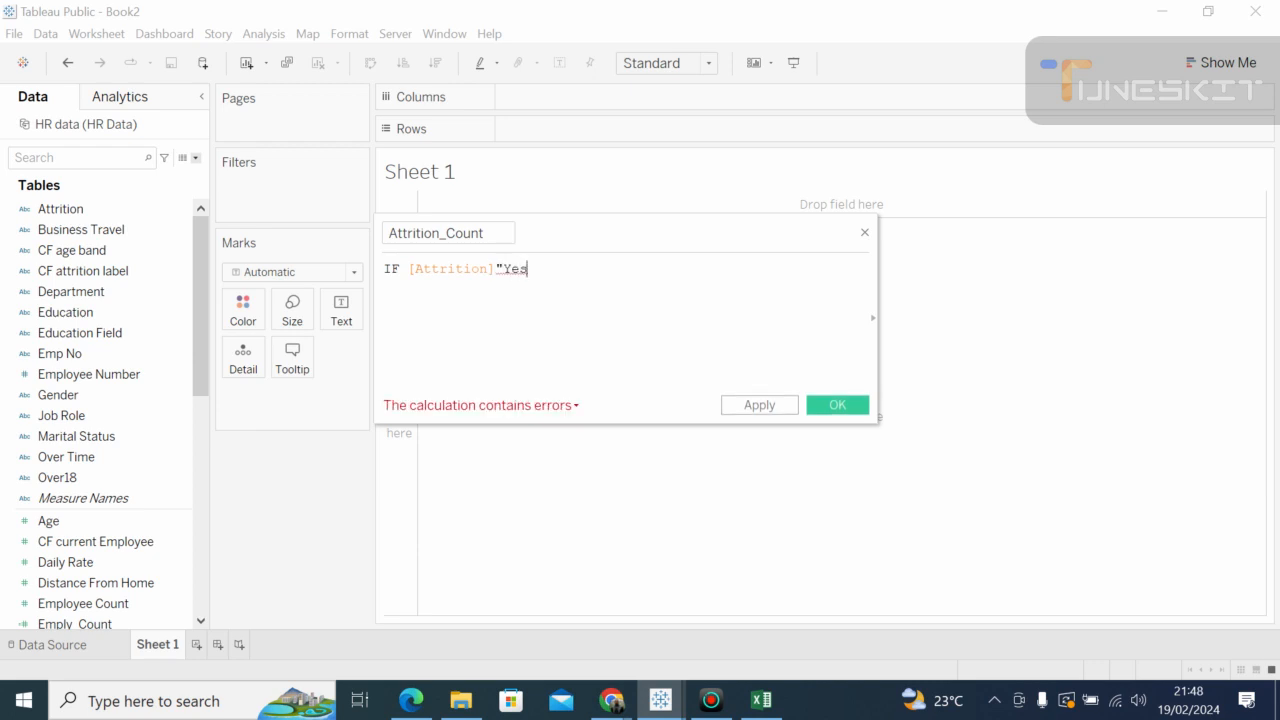
text("t)
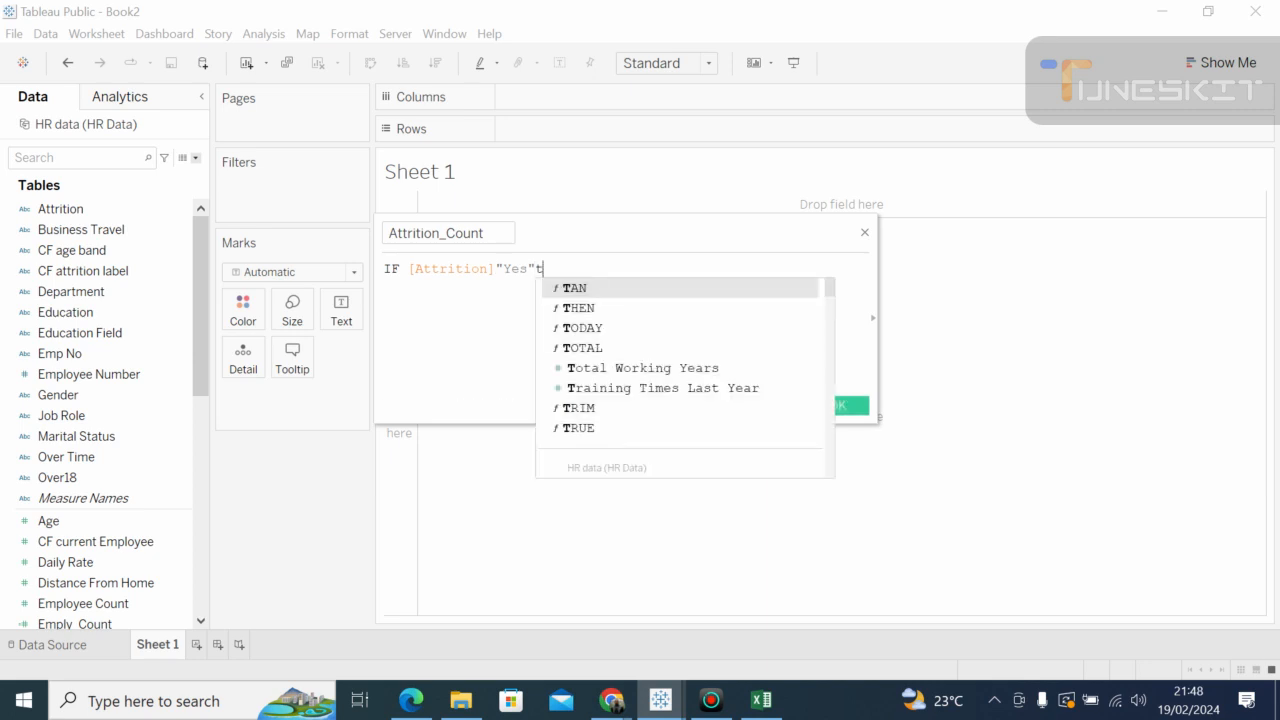
key(Escape)
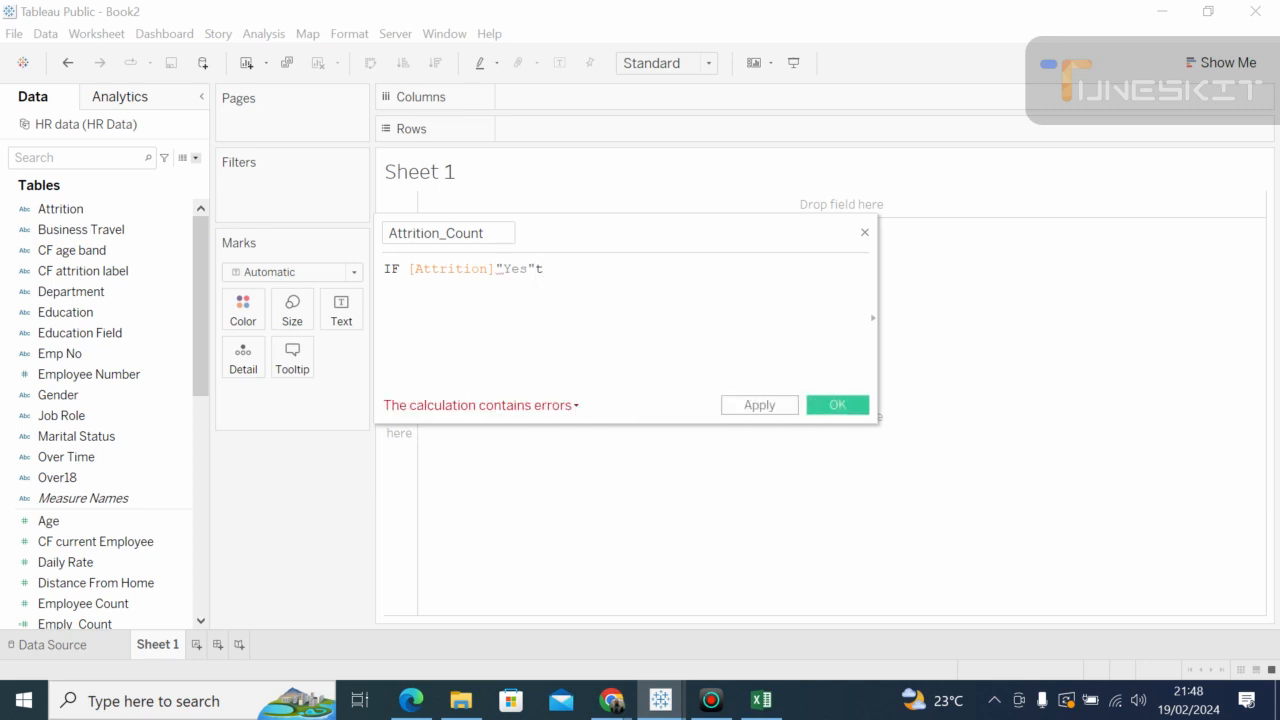
text(he)
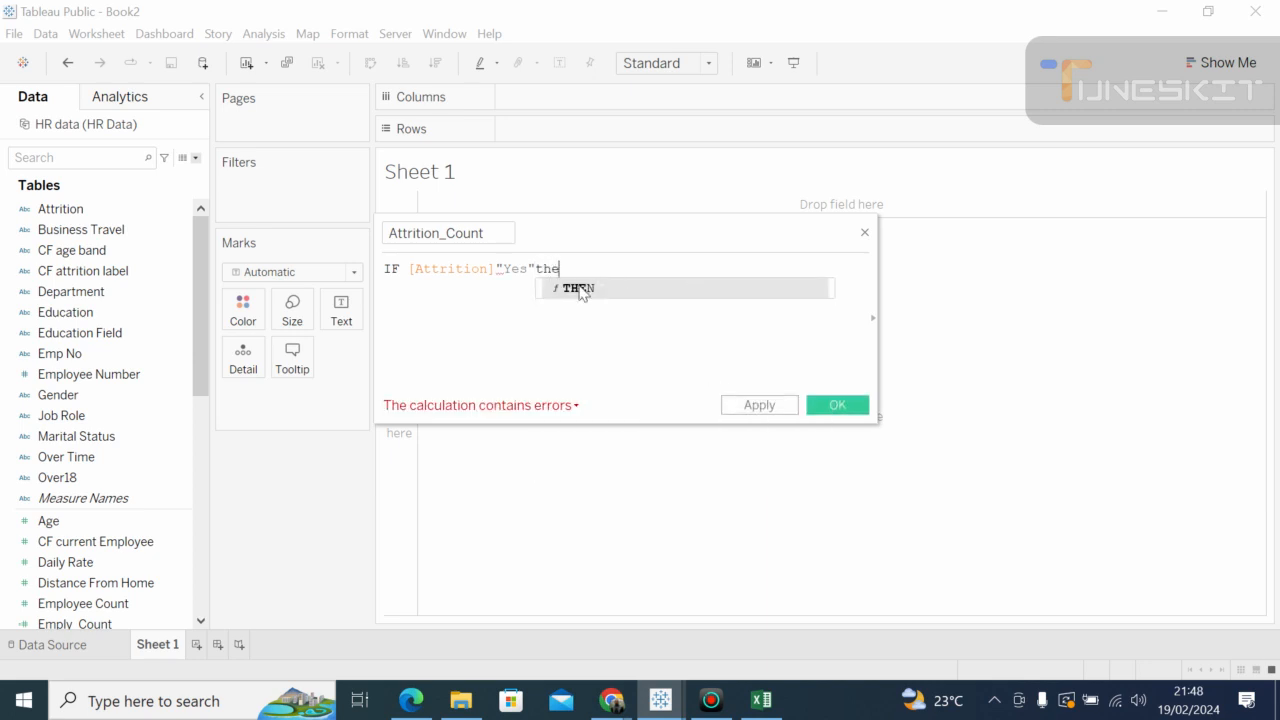
click(580, 289)
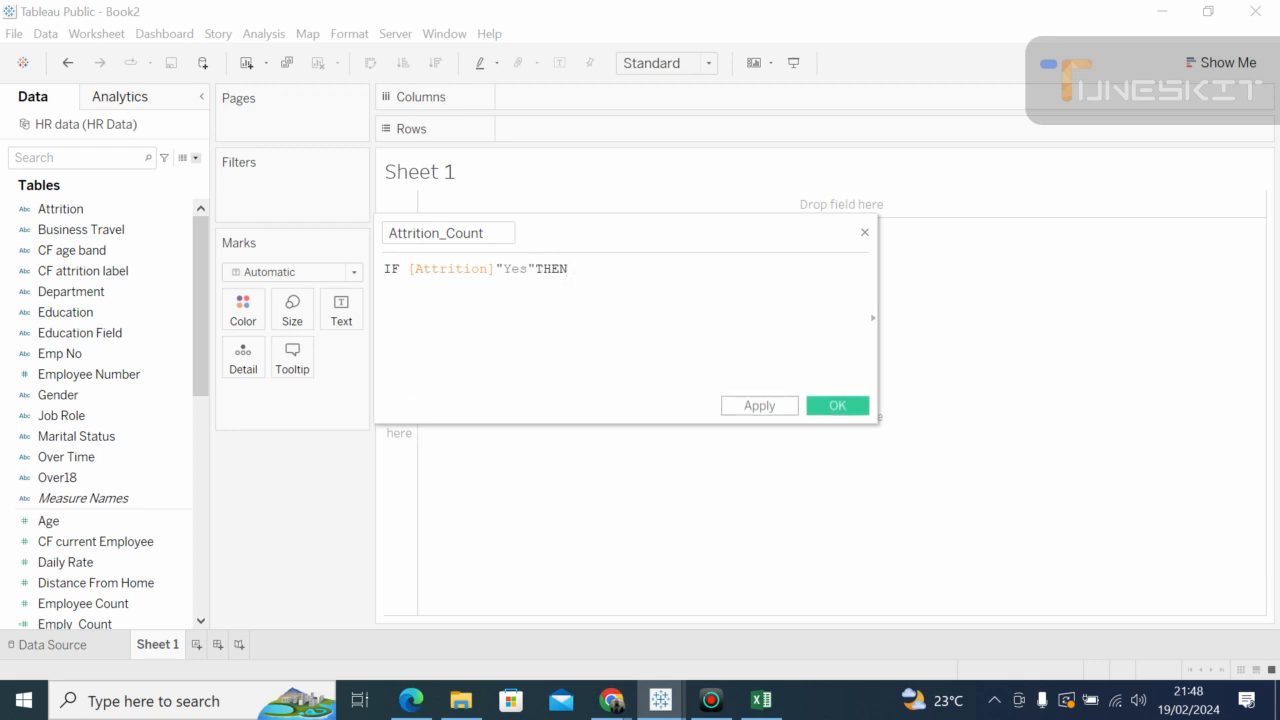
Step: Complete the Attrition_Count formula with 1 ELSE 0 END, apply it and save the calculated field
text(1)
key(BackSpace)
text(1 else)
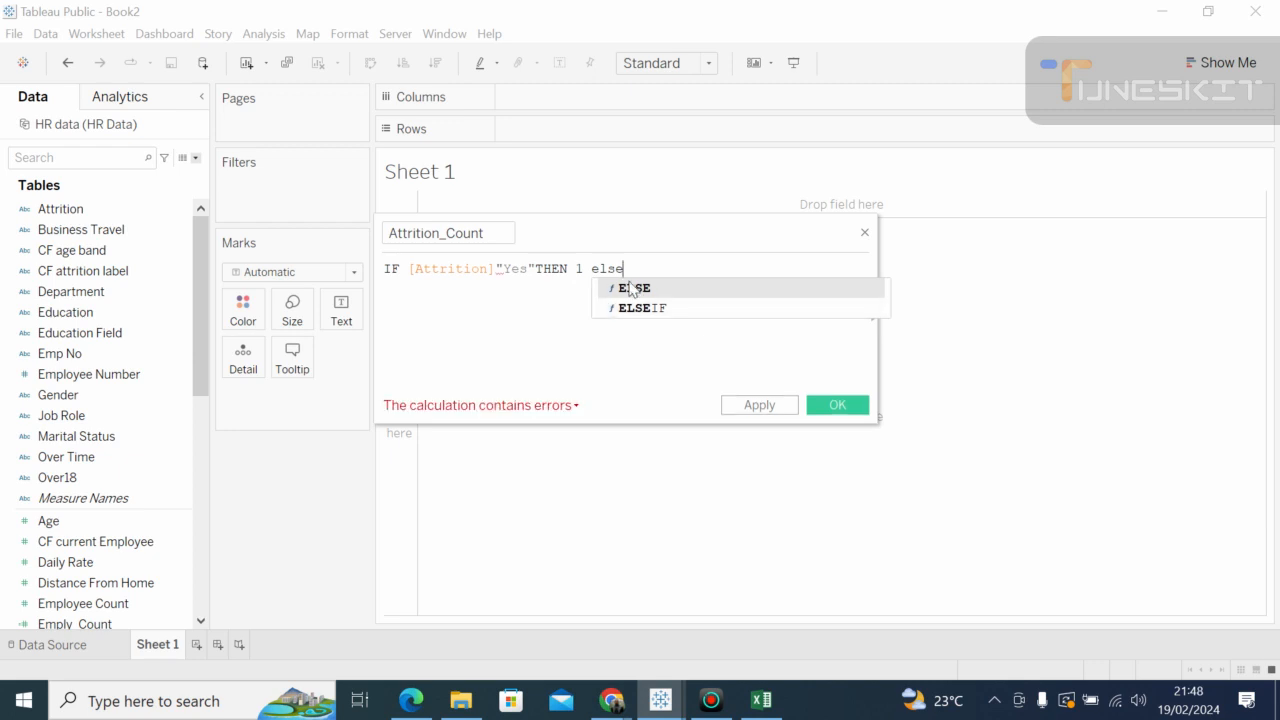
double_click(630, 289)
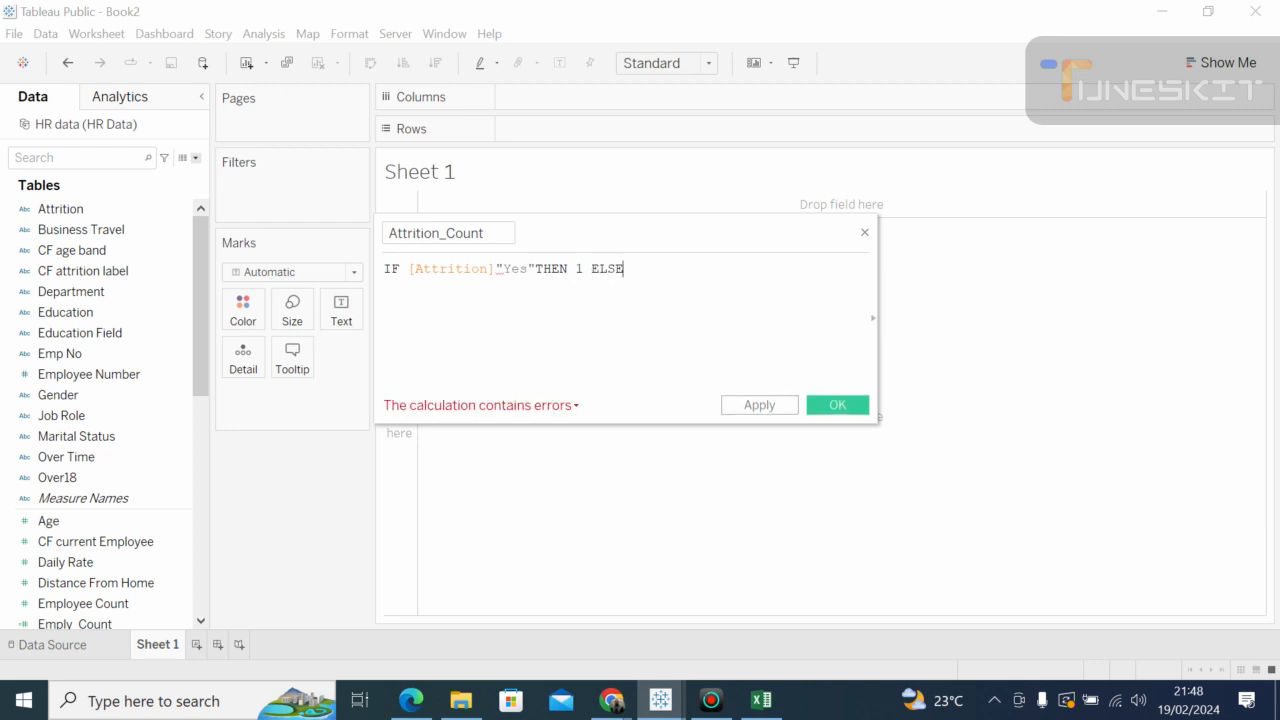
text(0)
text( e)
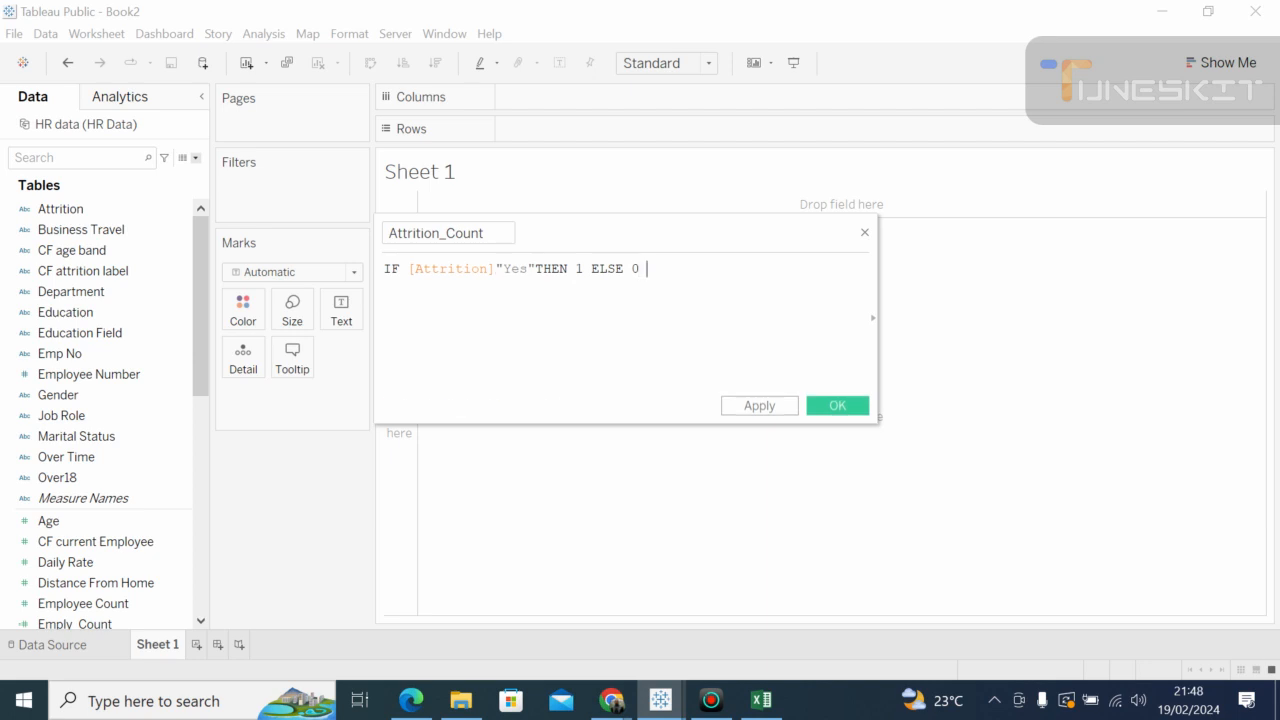
text(nd)
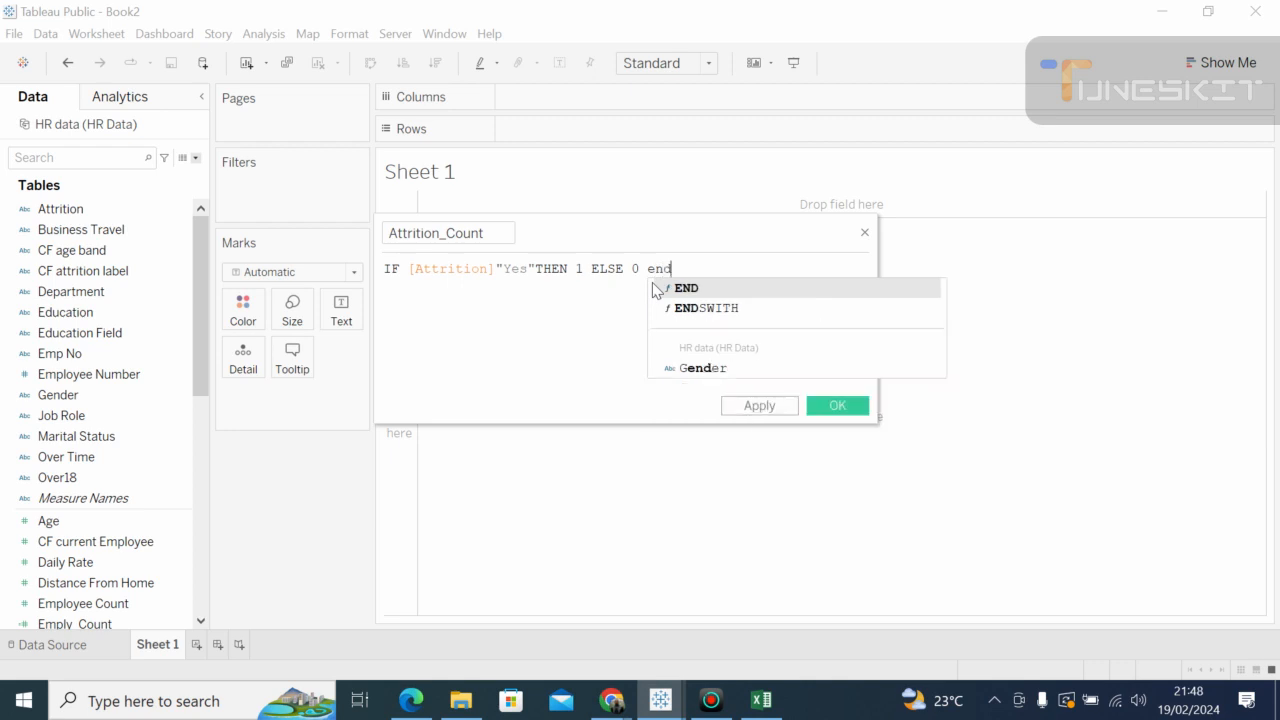
click(684, 290)
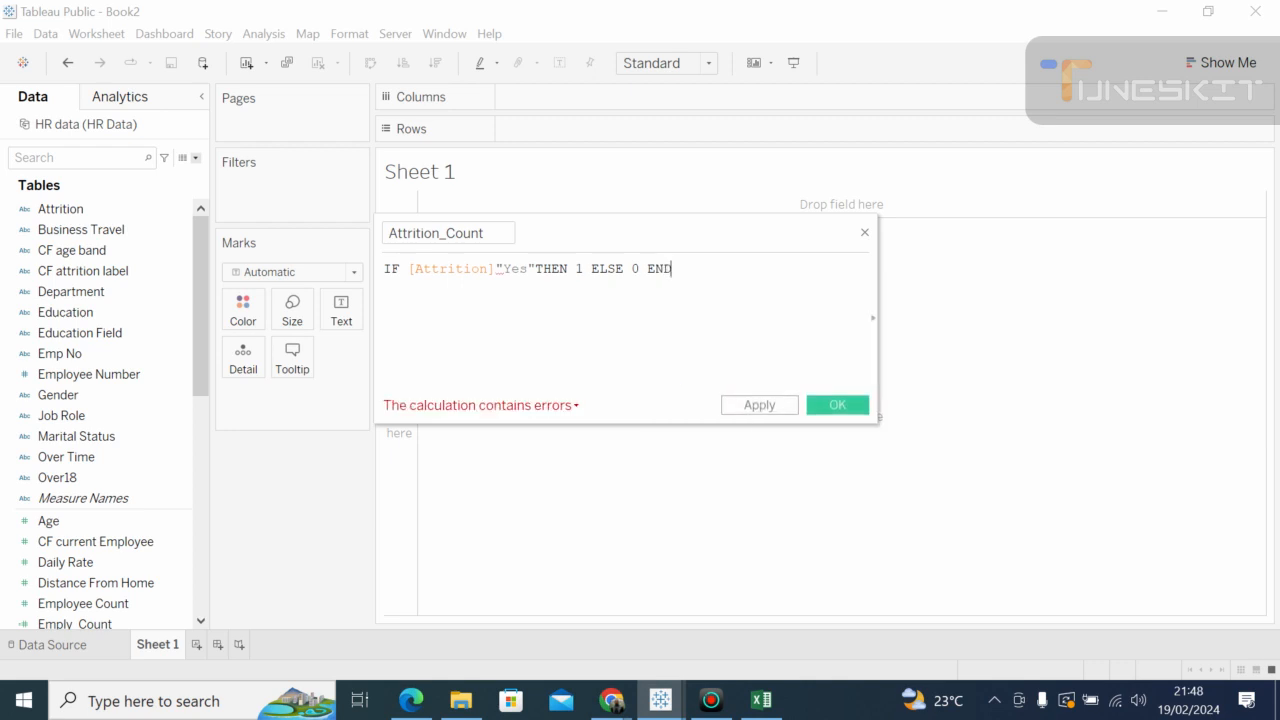
click(764, 408)
click(835, 405)
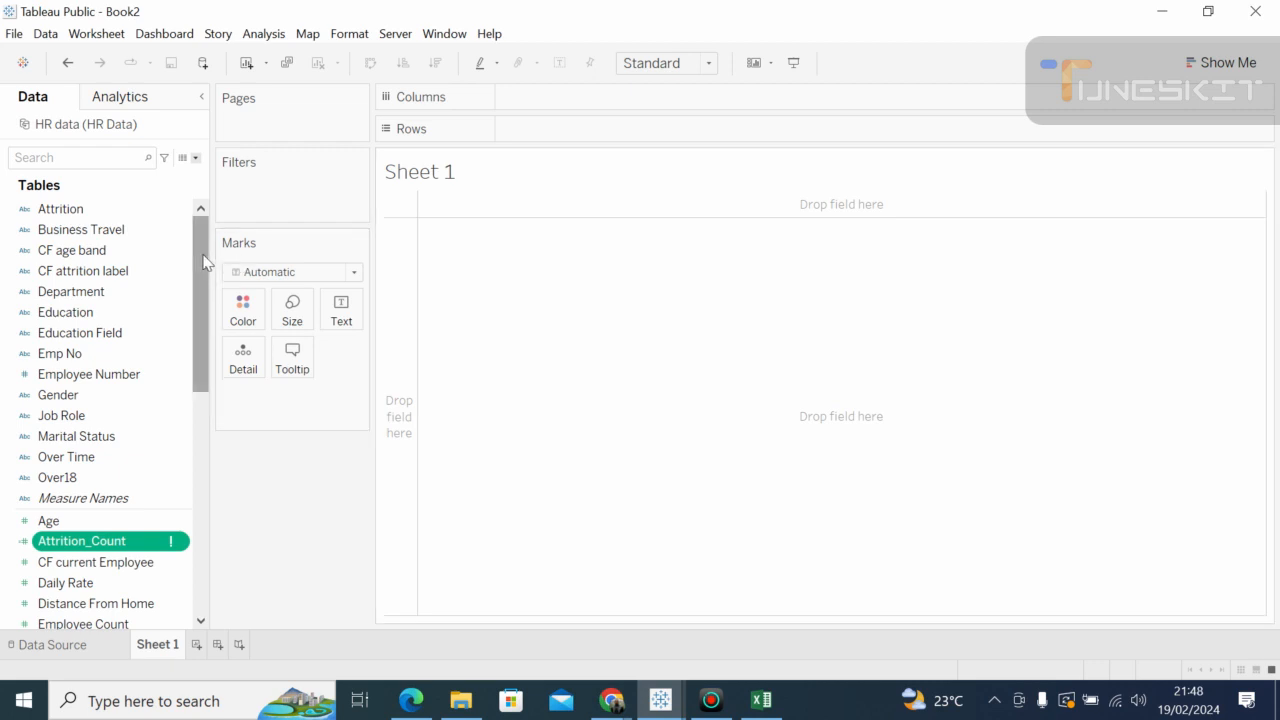
drag(203, 260, 171, 223)
scroll(200, 288, down, 2)
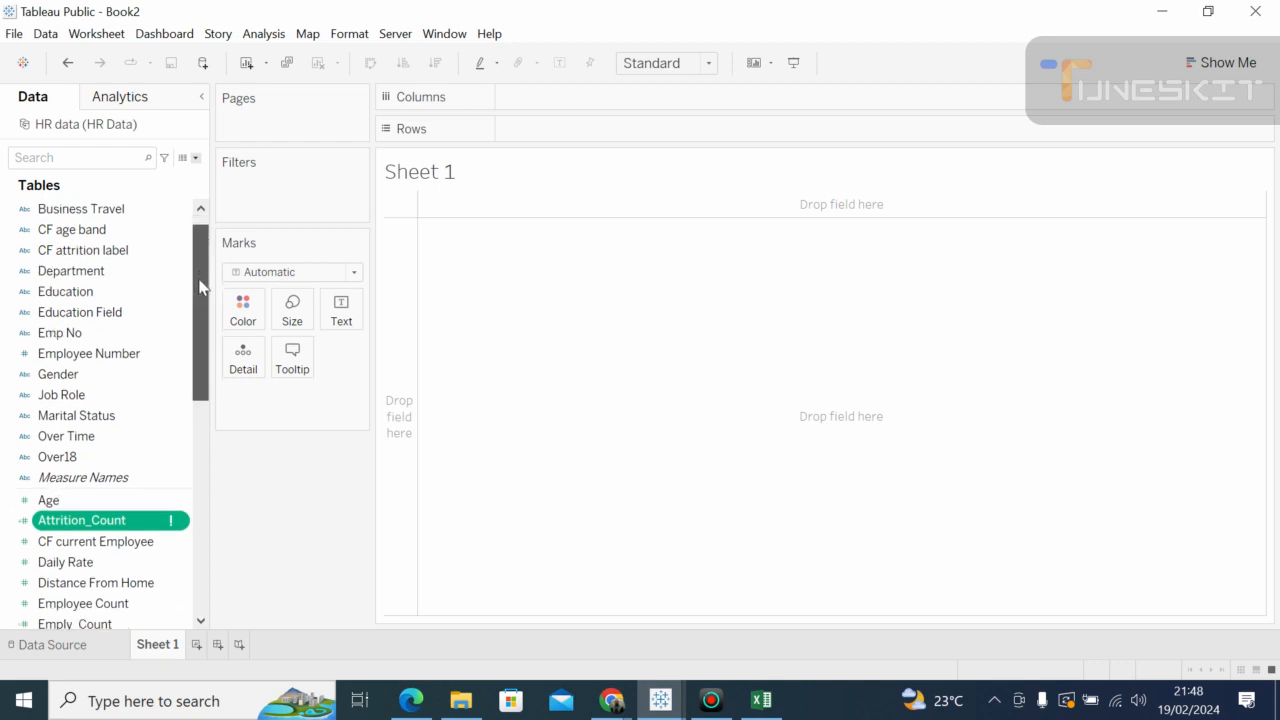
scroll(199, 288, down, 2)
scroll(197, 286, up, 2)
scroll(195, 285, up, 2)
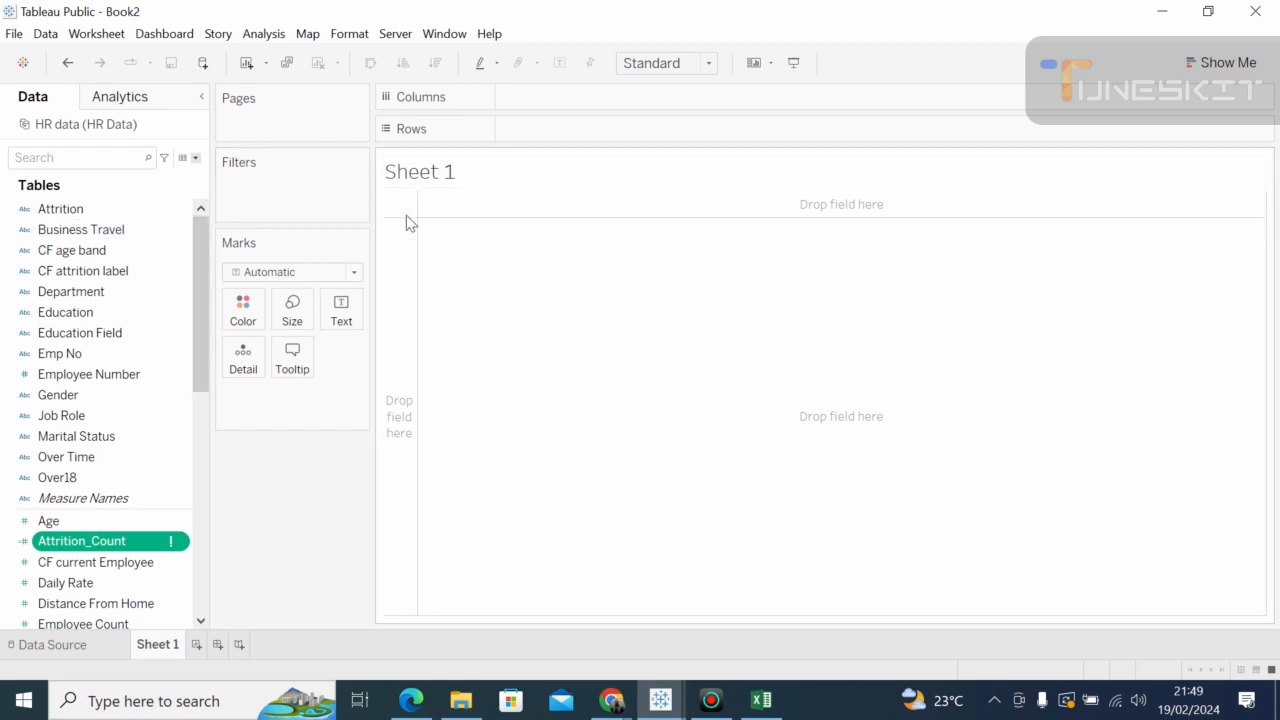
click(197, 158)
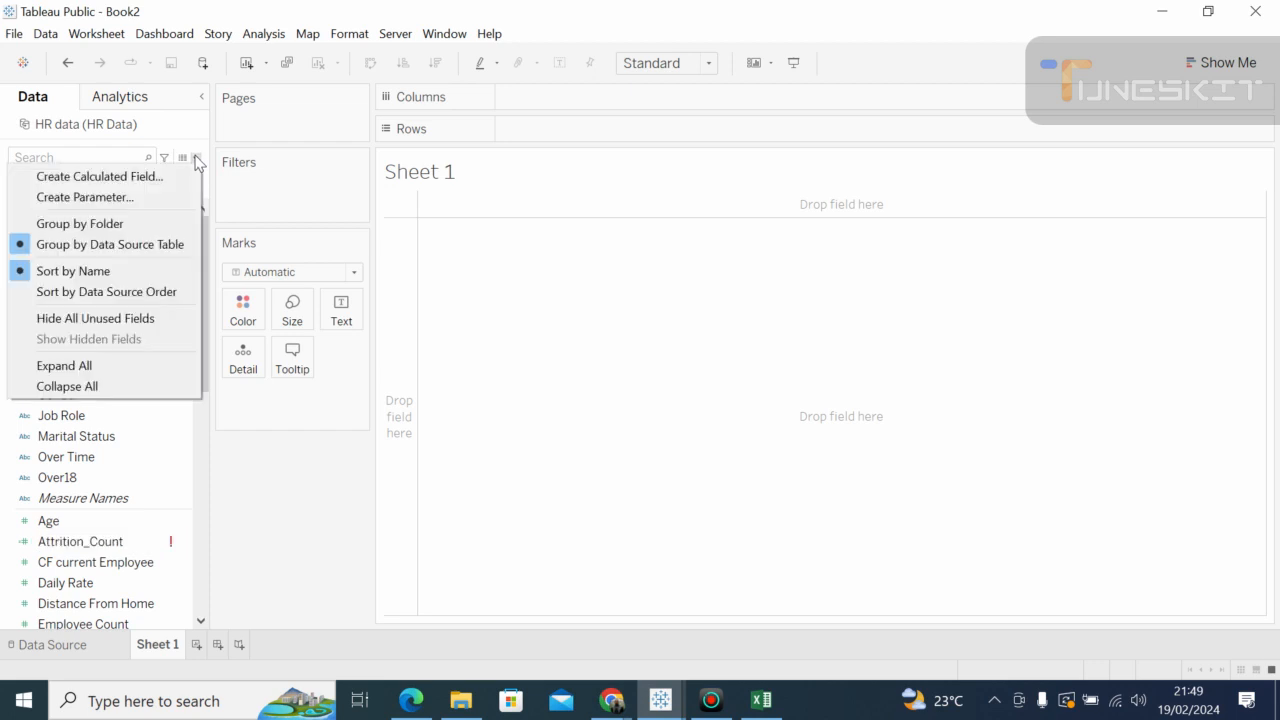
click(420, 237)
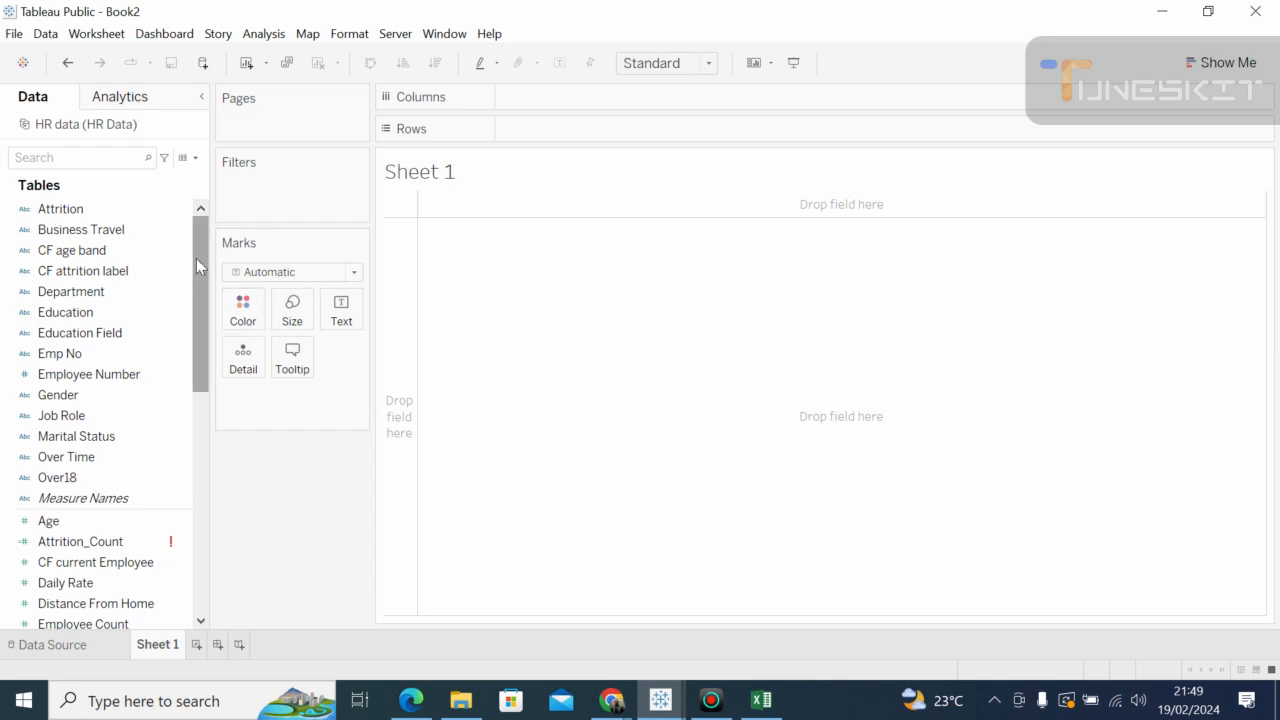
Step: Reopen the Attrition_Count calculated field for editing
click(183, 521)
click(182, 546)
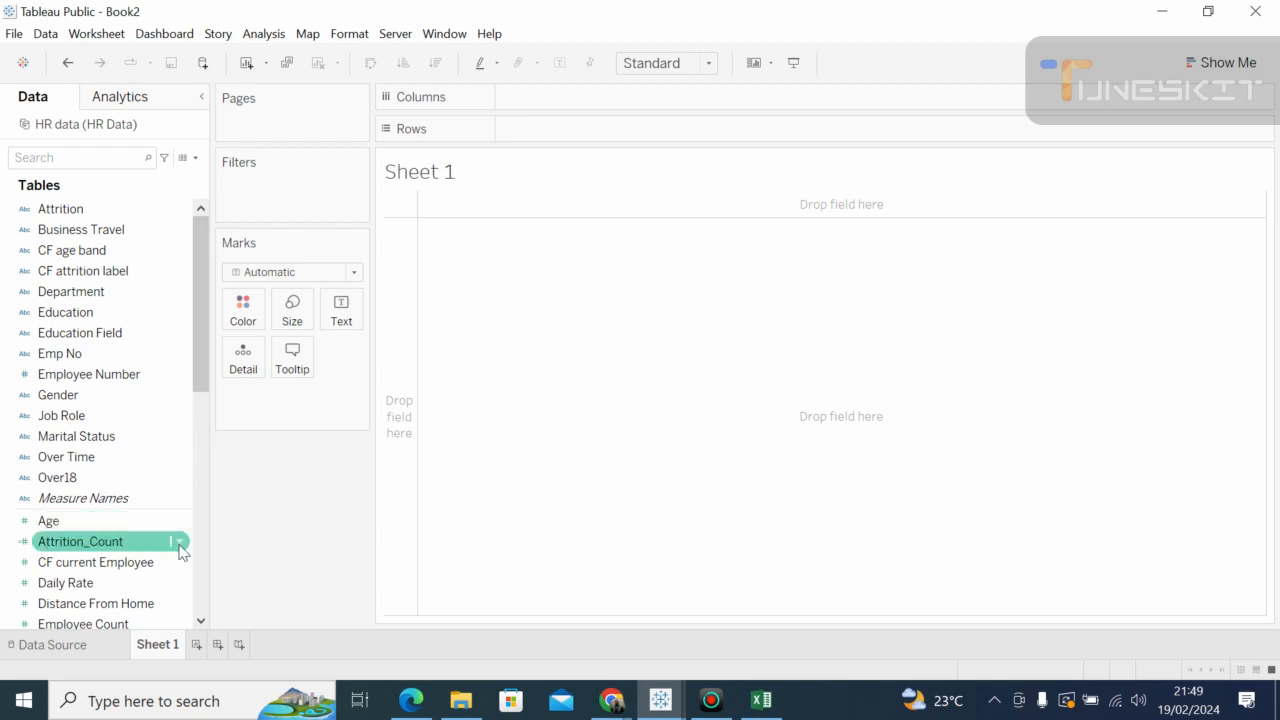
click(180, 563)
click(175, 551)
mouse_move(175, 551)
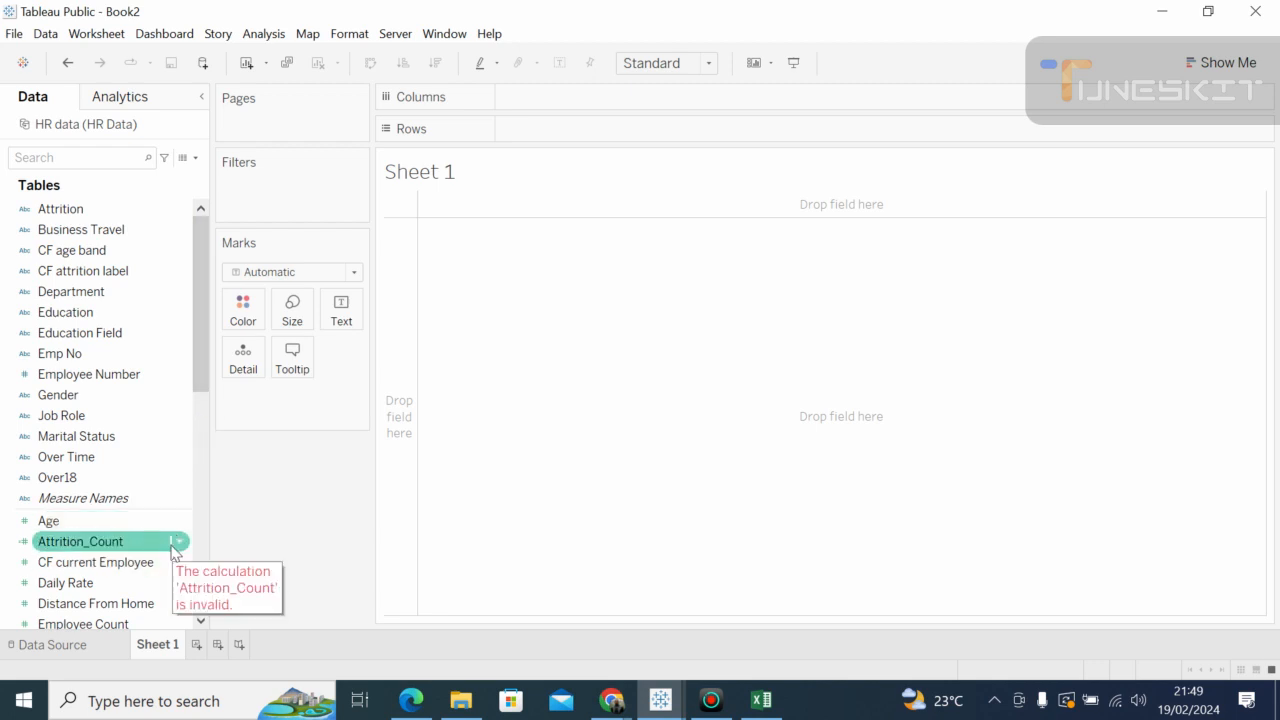
right_click(175, 551)
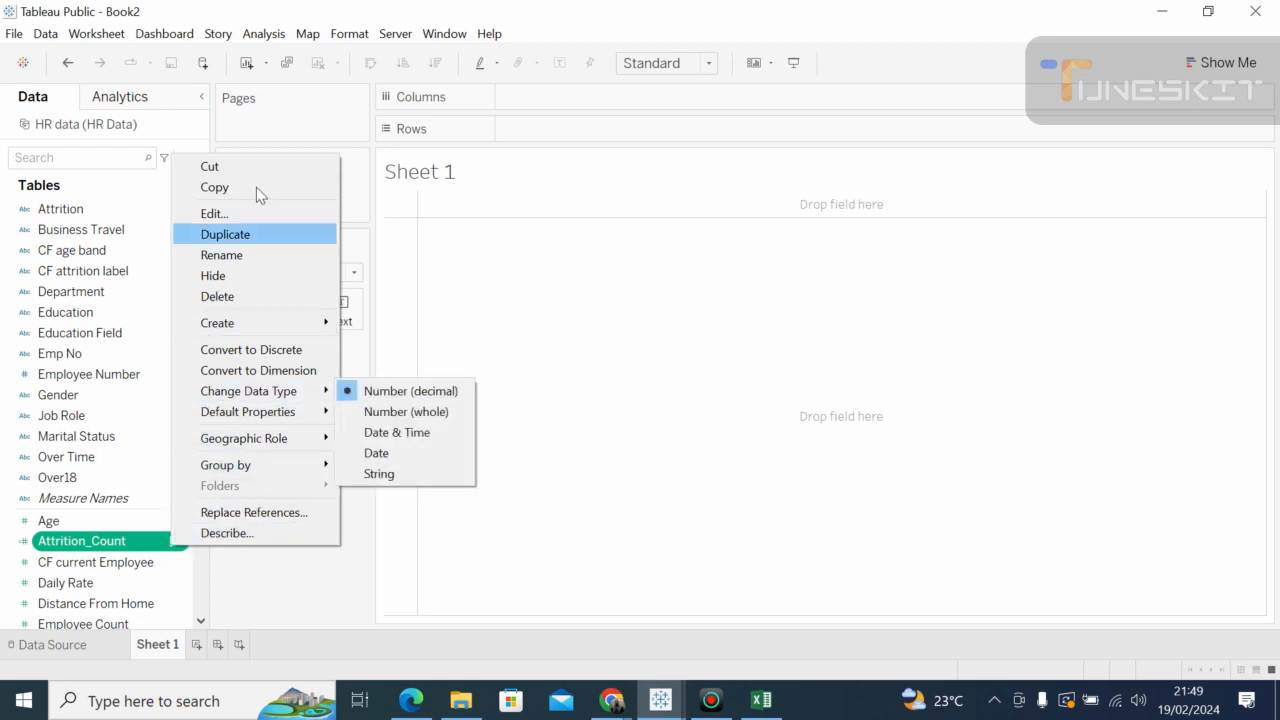
click(236, 214)
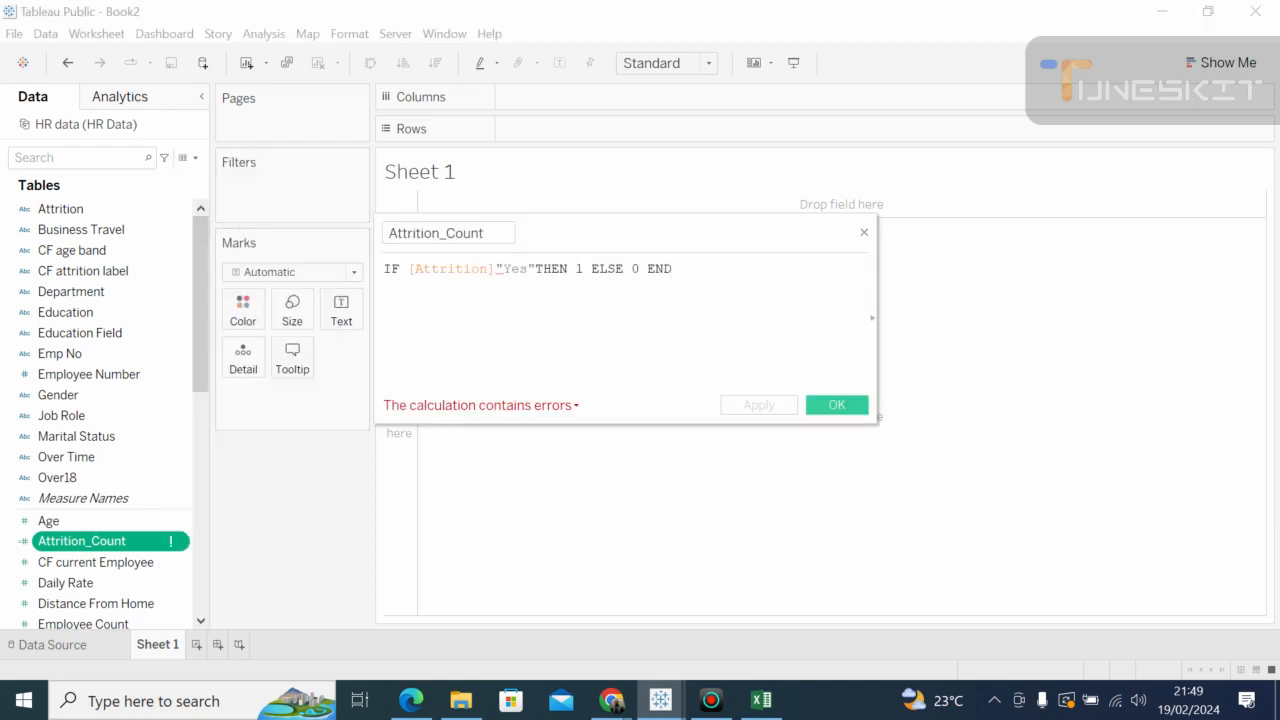
Step: Delete everything after IF from the Attrition_Count formula, including the [Attrition] field reference
click(496, 269)
key(End)
key(BackSpace)
key(BackSpace)
key(BackSpace)
key(BackSpace)
key(BackSpace)
key(BackSpace)
key(BackSpace)
key(BackSpace)
key(BackSpace)
key(BackSpace)
key(BackSpace)
key(BackSpace)
key(BackSpace)
key(BackSpace)
key(BackSpace)
key(BackSpace)
key(BackSpace)
key(BackSpace)
key(BackSpace)
key(BackSpace)
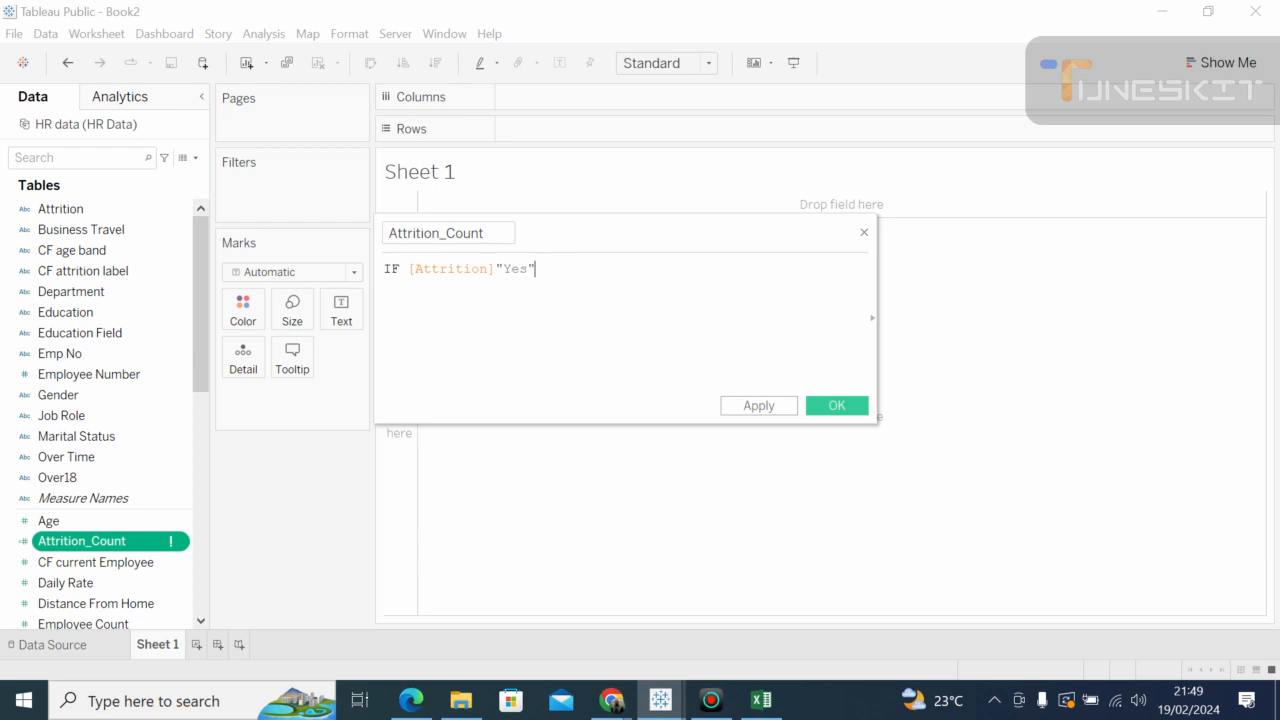
key(BackSpace)
key(BackSpace)
key(BackSpace)
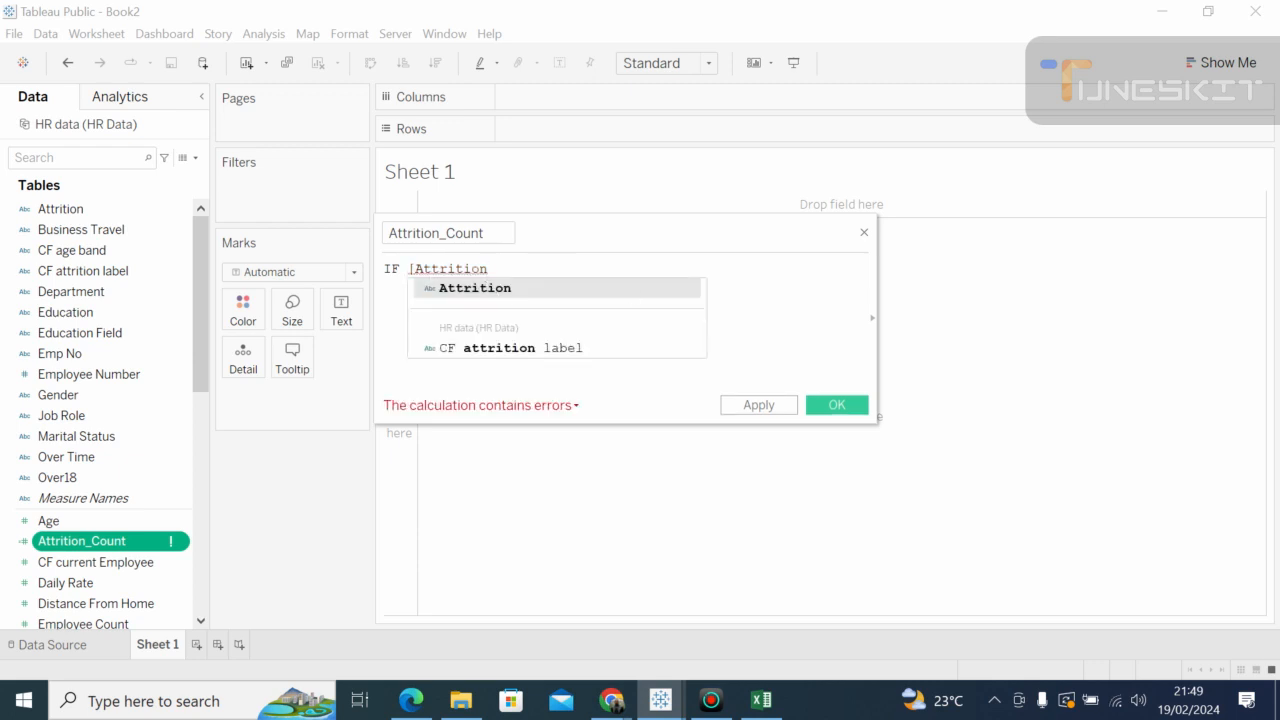
click(408, 269)
key(BackSpace)
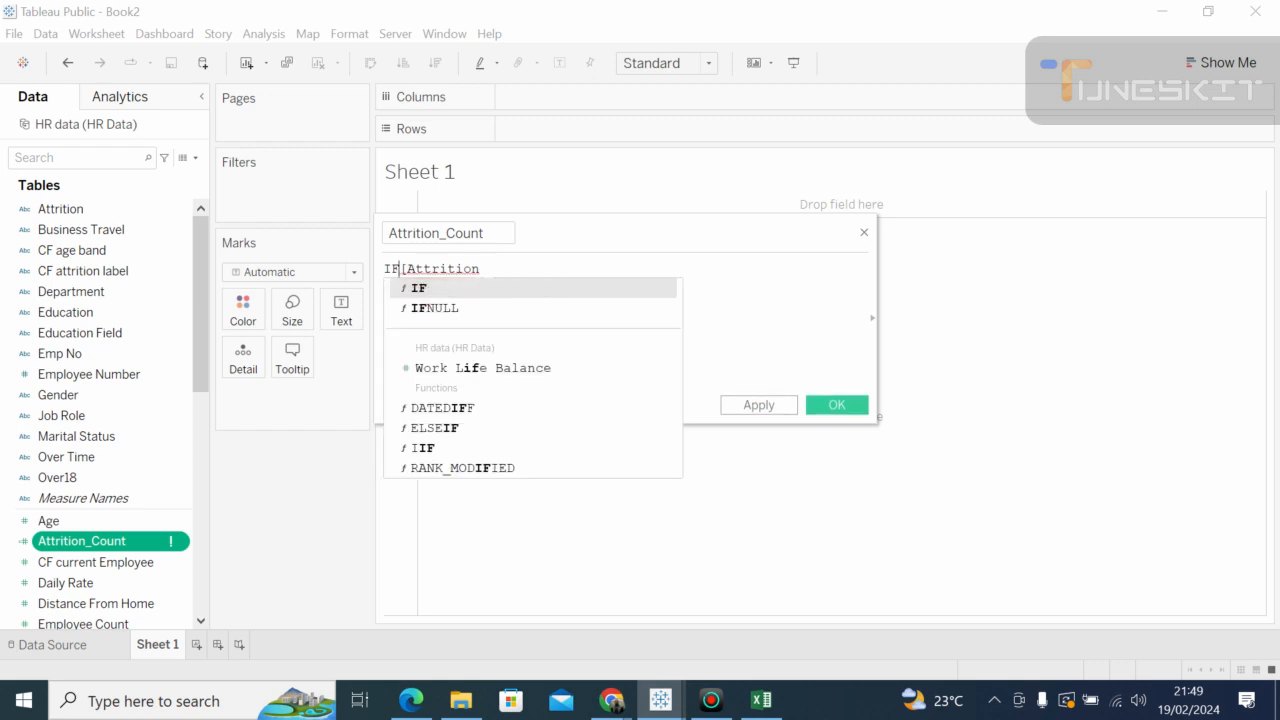
click(481, 269)
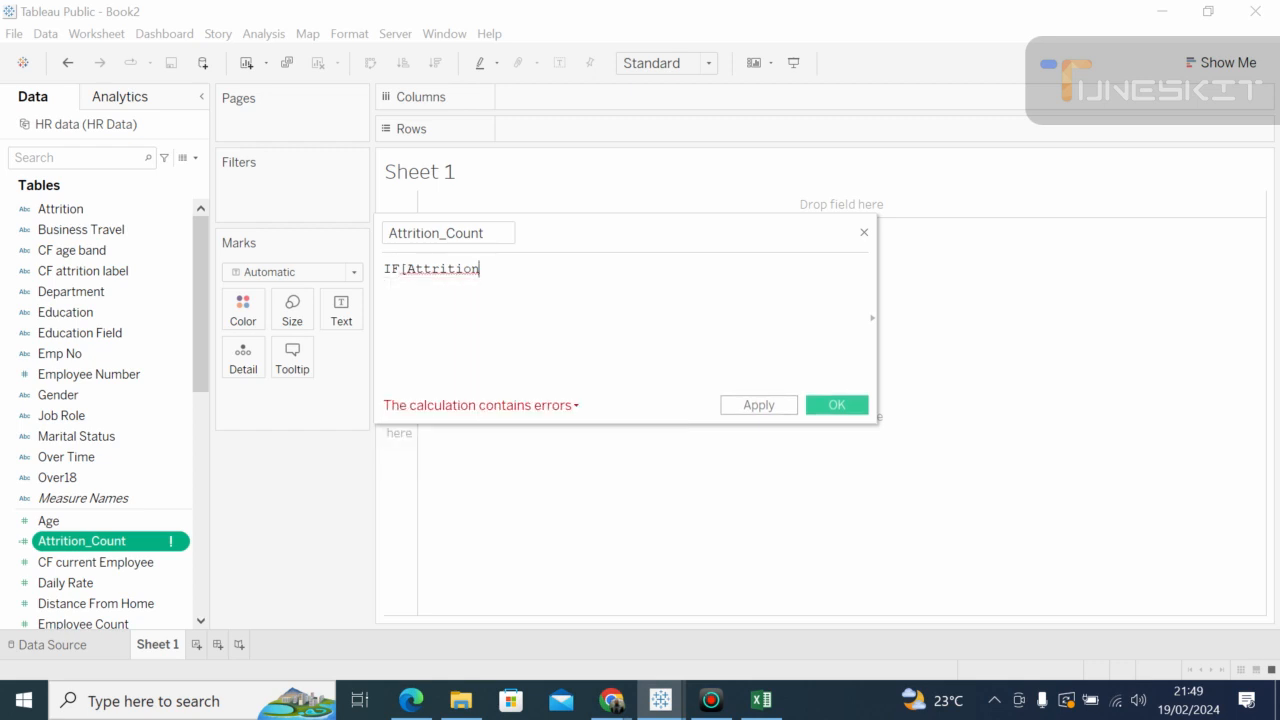
key(BackSpace)
key(BackSpace)
key(BackSpace)
key(BackSpace)
key(BackSpace)
key(BackSpace)
key(BackSpace)
key(BackSpace)
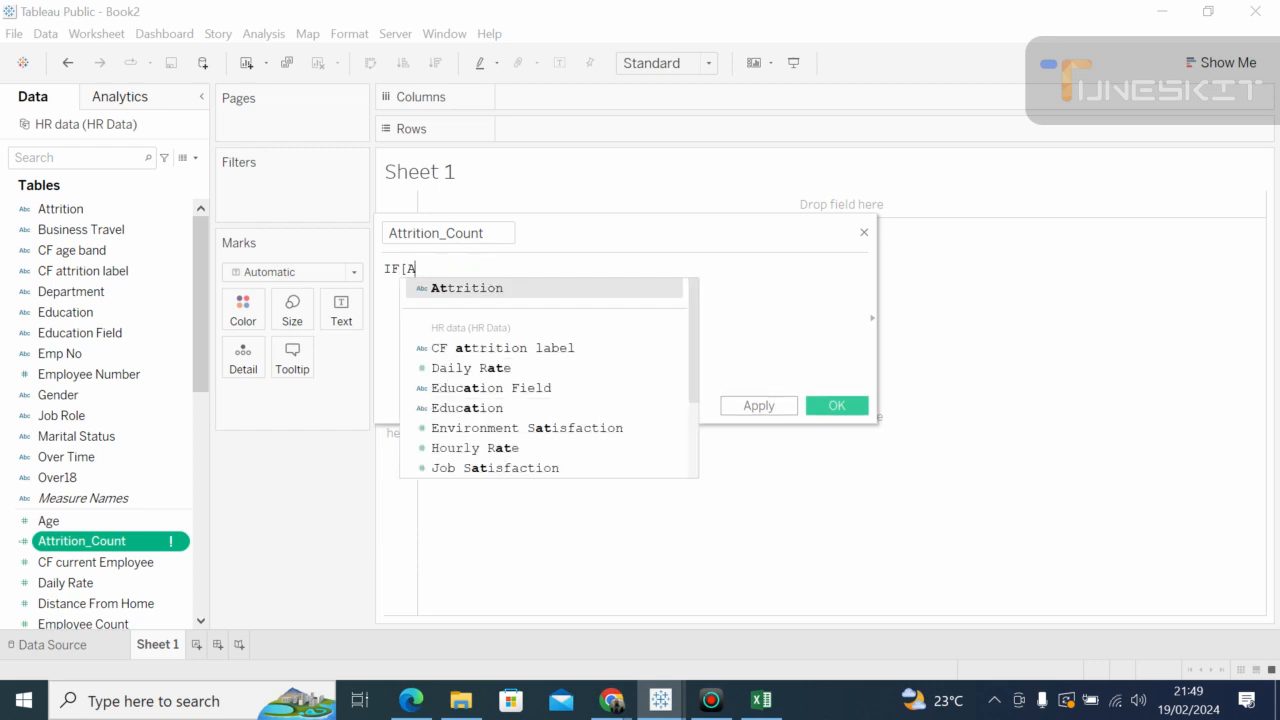
key(BackSpace)
key(BackSpace)
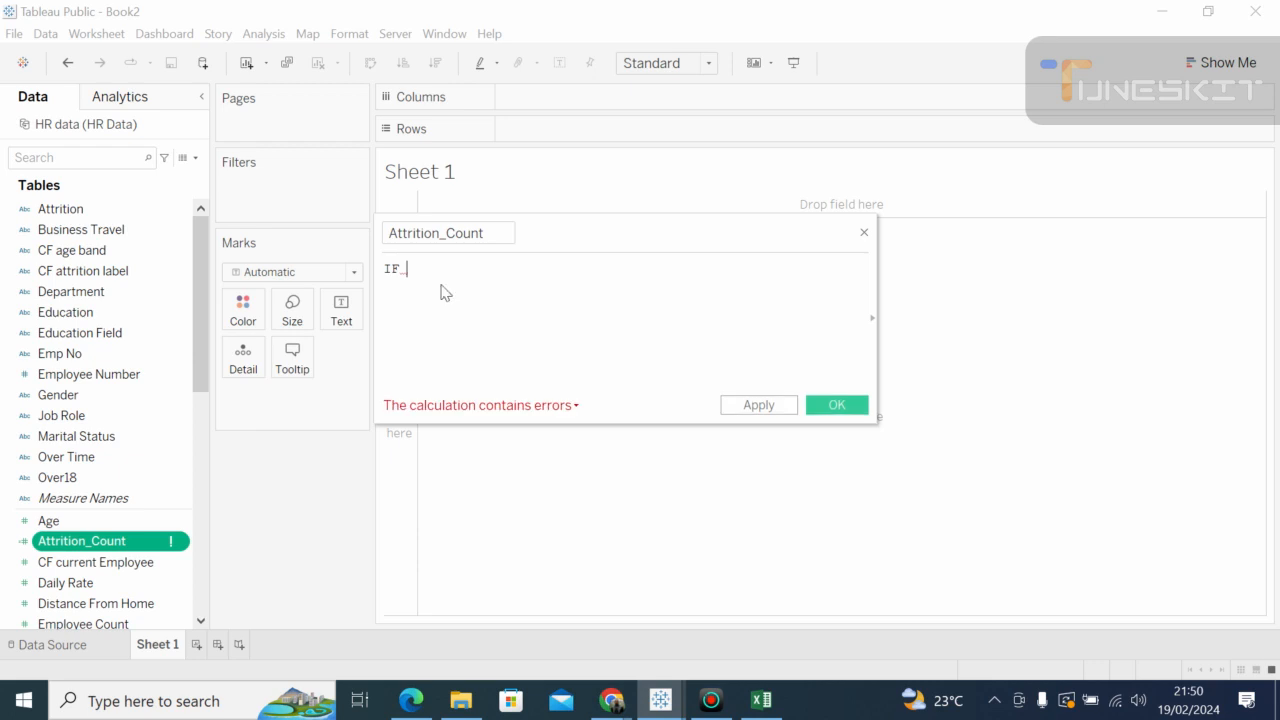
Step: Continue the formula after IF with the Attrition field, "Yes" directly behind it, and the THEN keyword after a space
text(att)
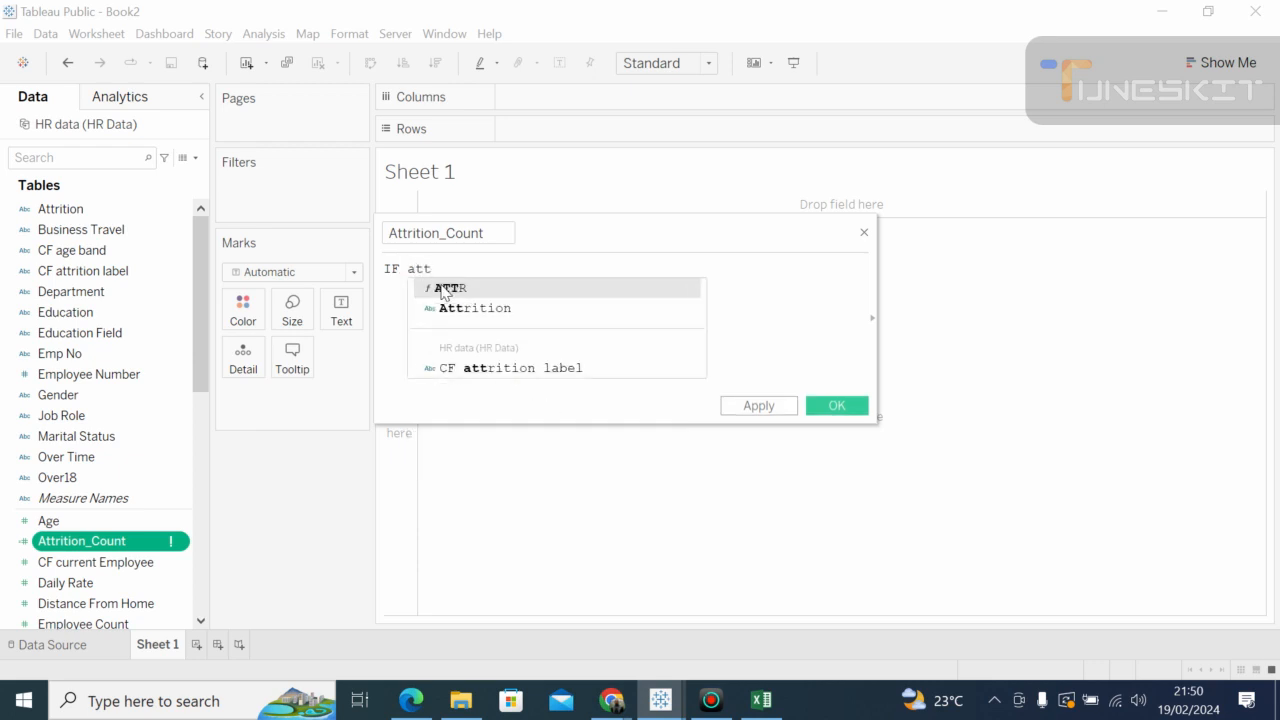
click(447, 309)
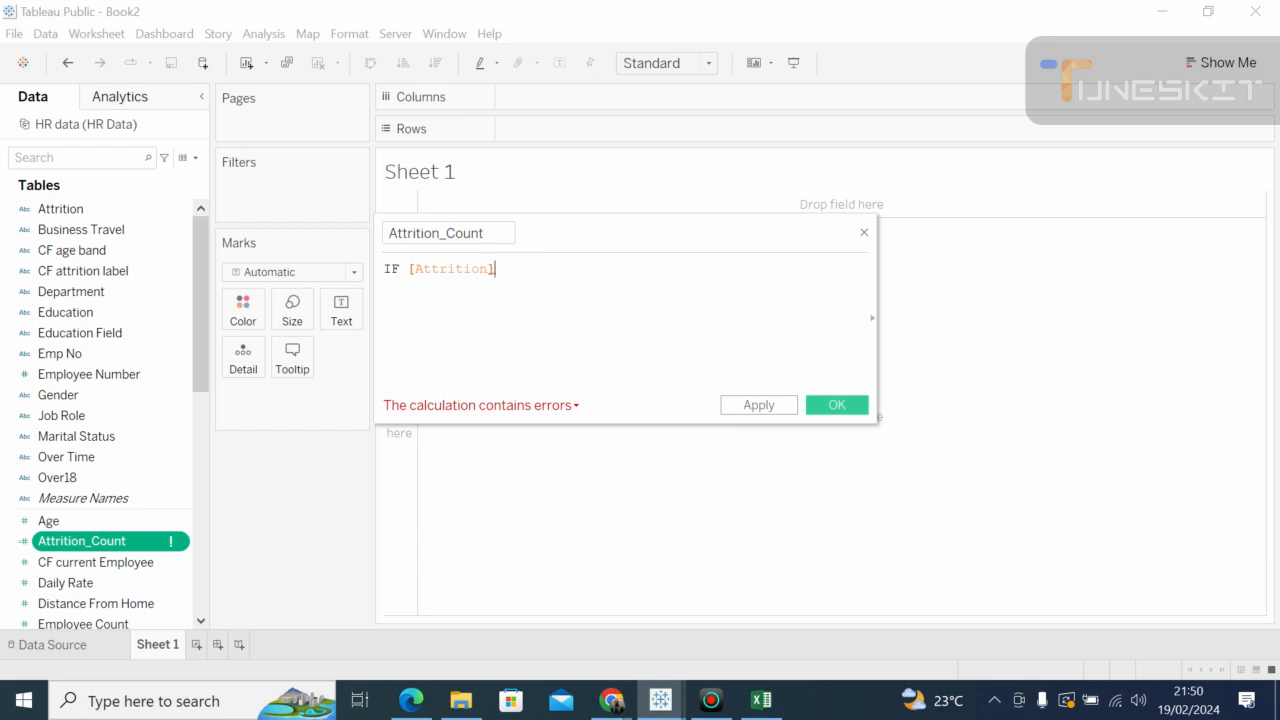
text("y)
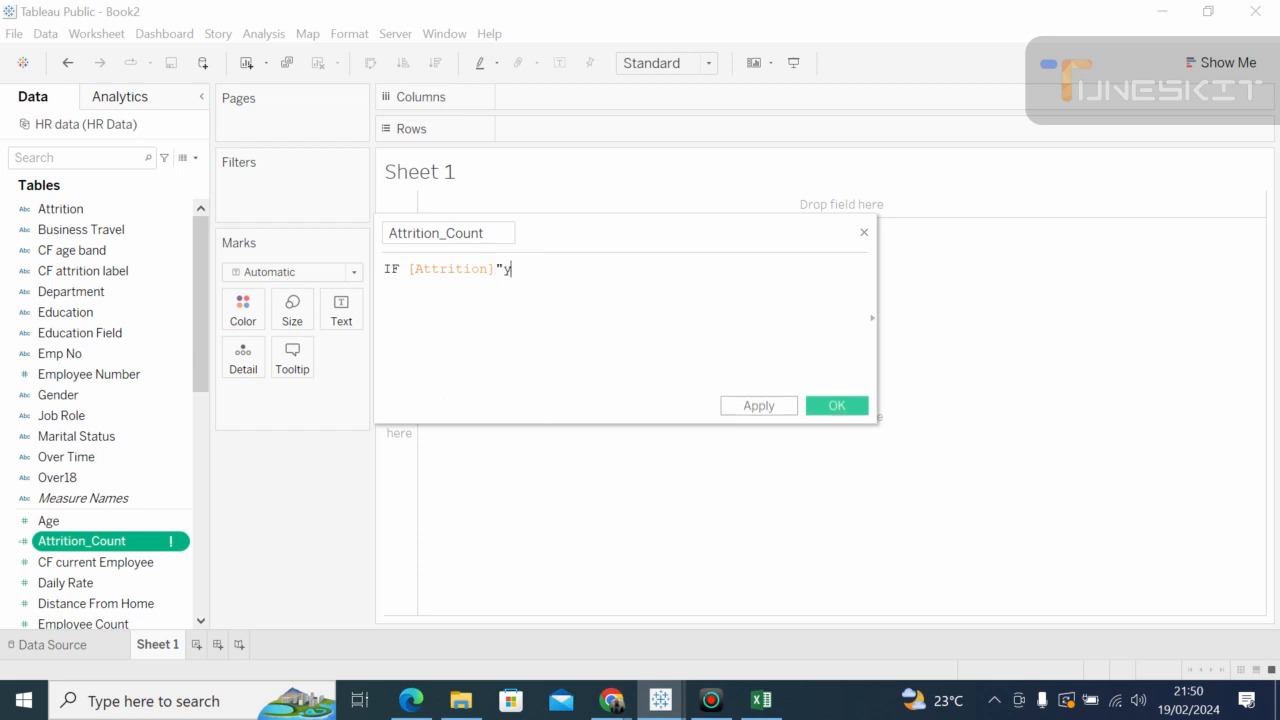
key(BackSpace)
text(Yes" t)
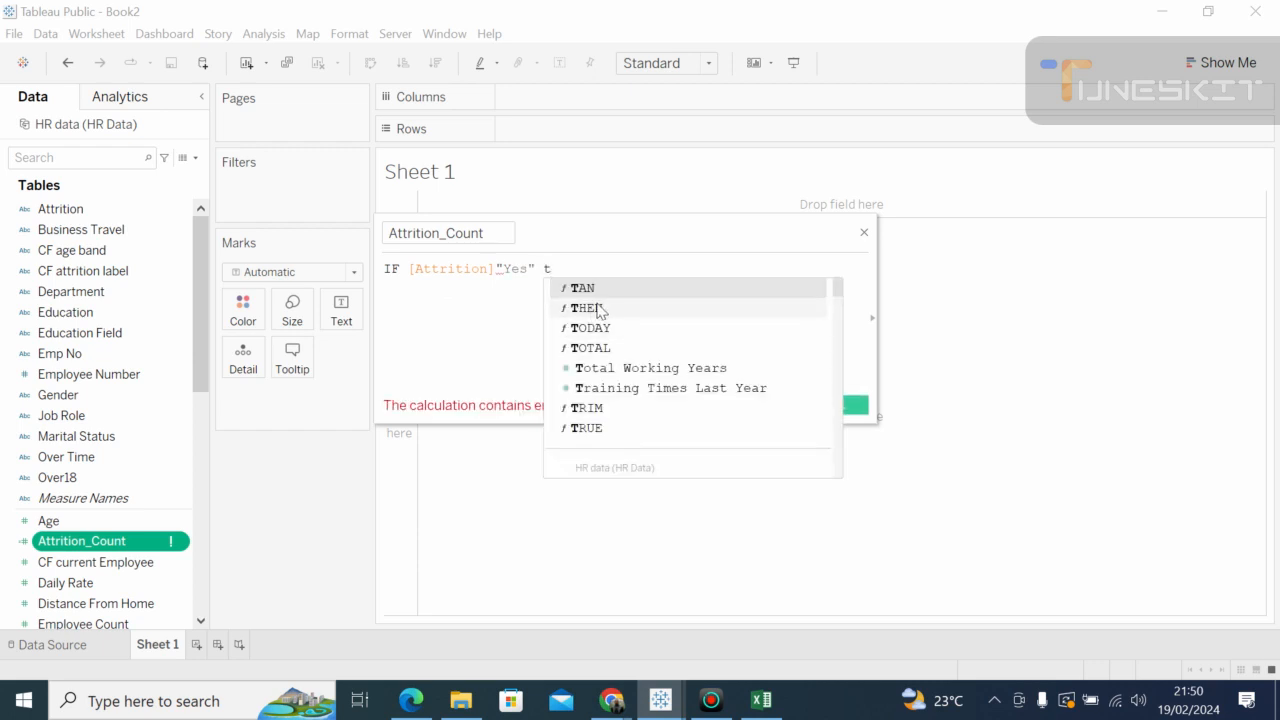
click(586, 308)
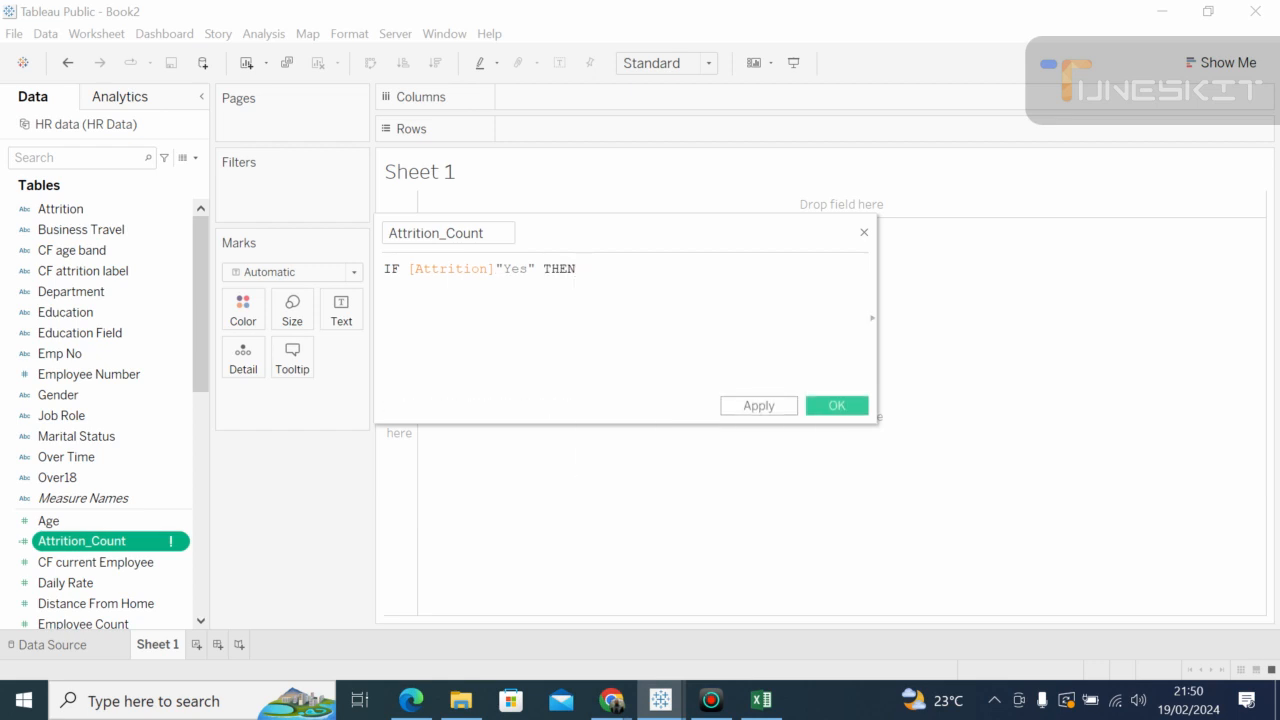
Step: Complete the Attrition_Count formula after THEN with 1 ELSE 0 END
text(1)
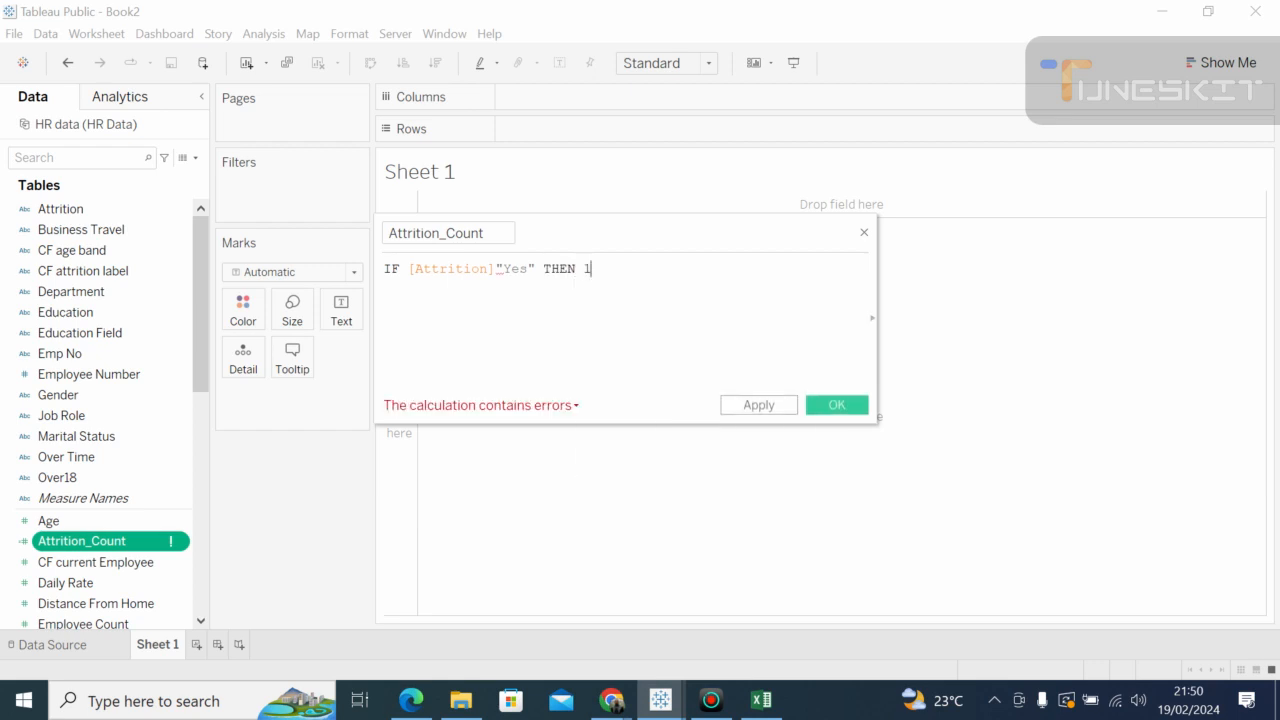
text( e)
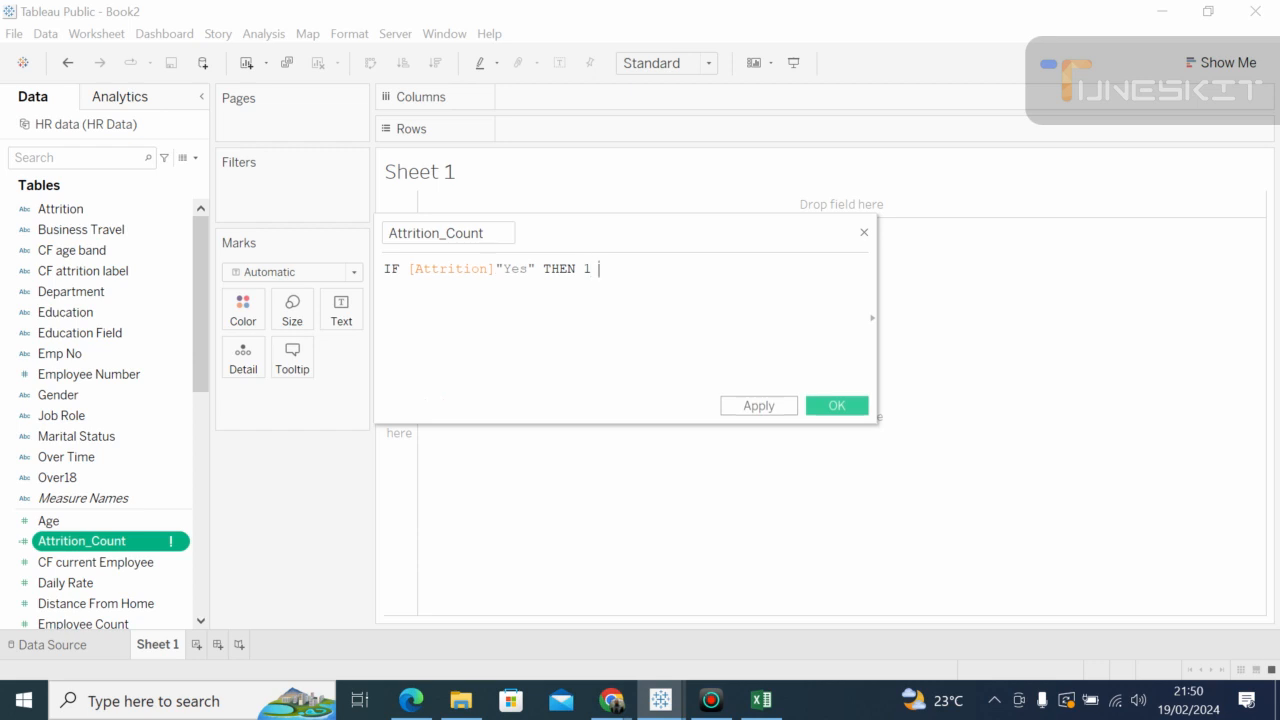
key(Down)
key(Down)
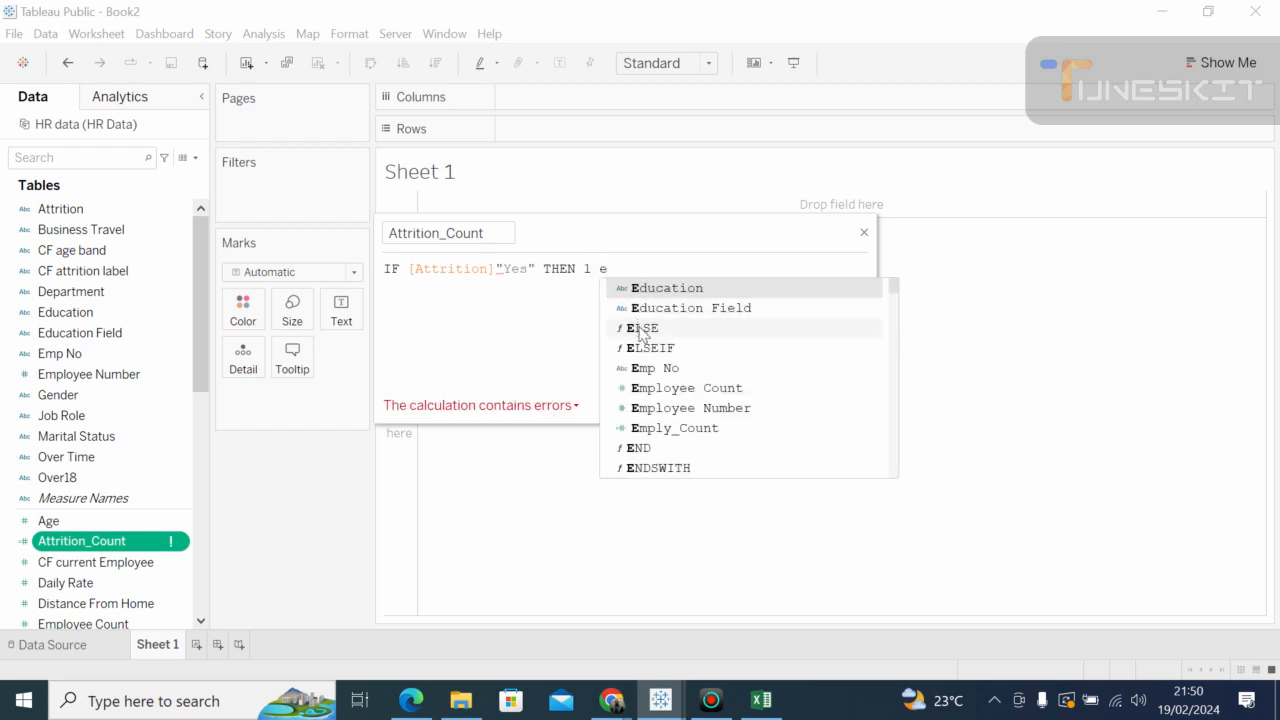
key(Return)
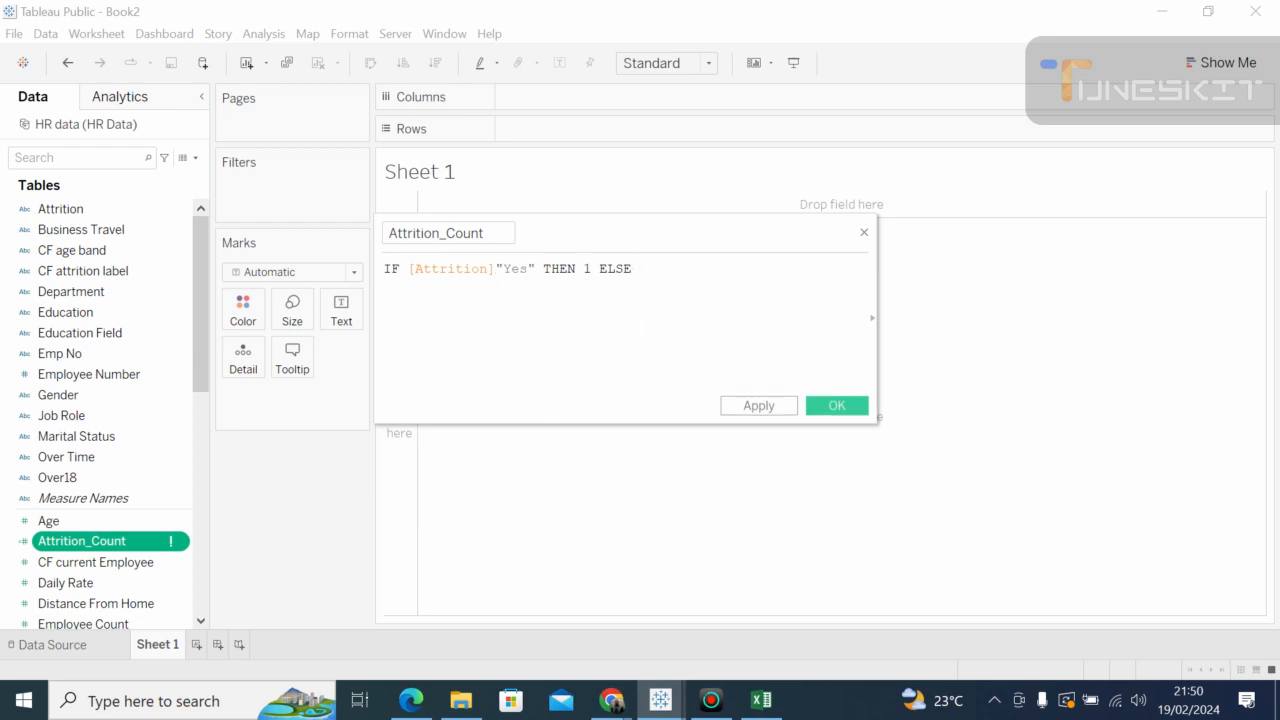
text(0 end)
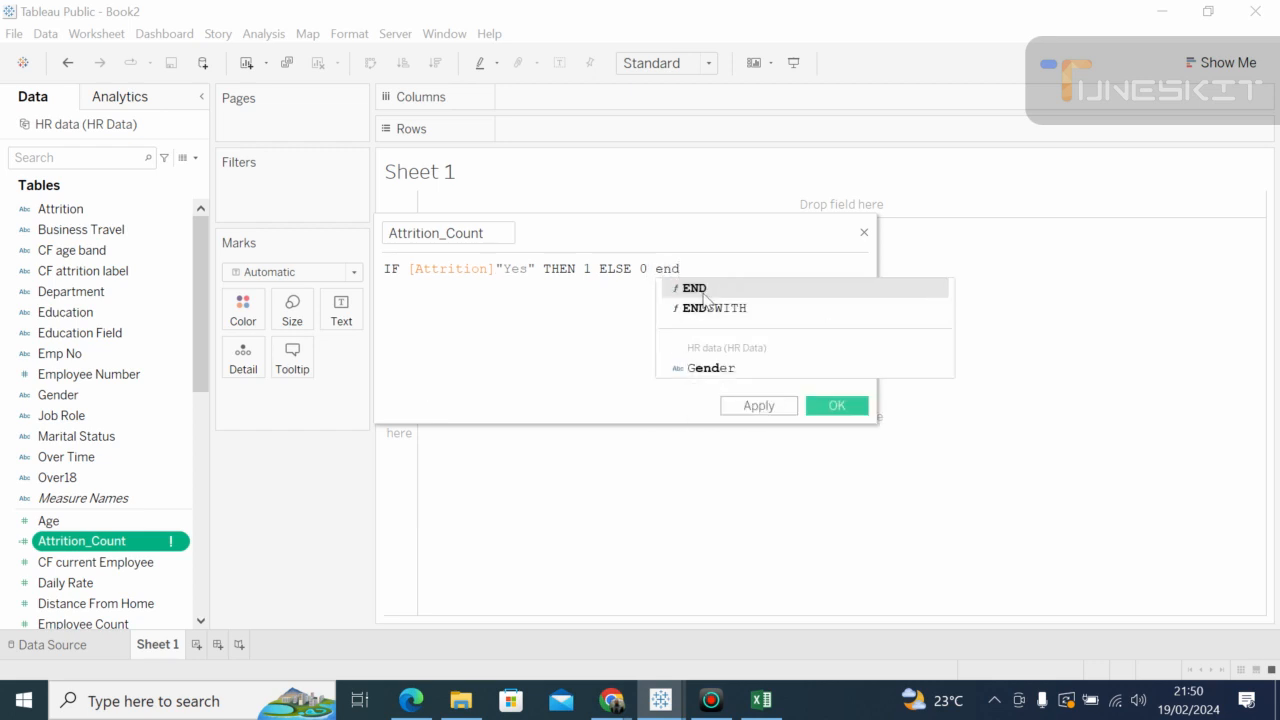
click(700, 292)
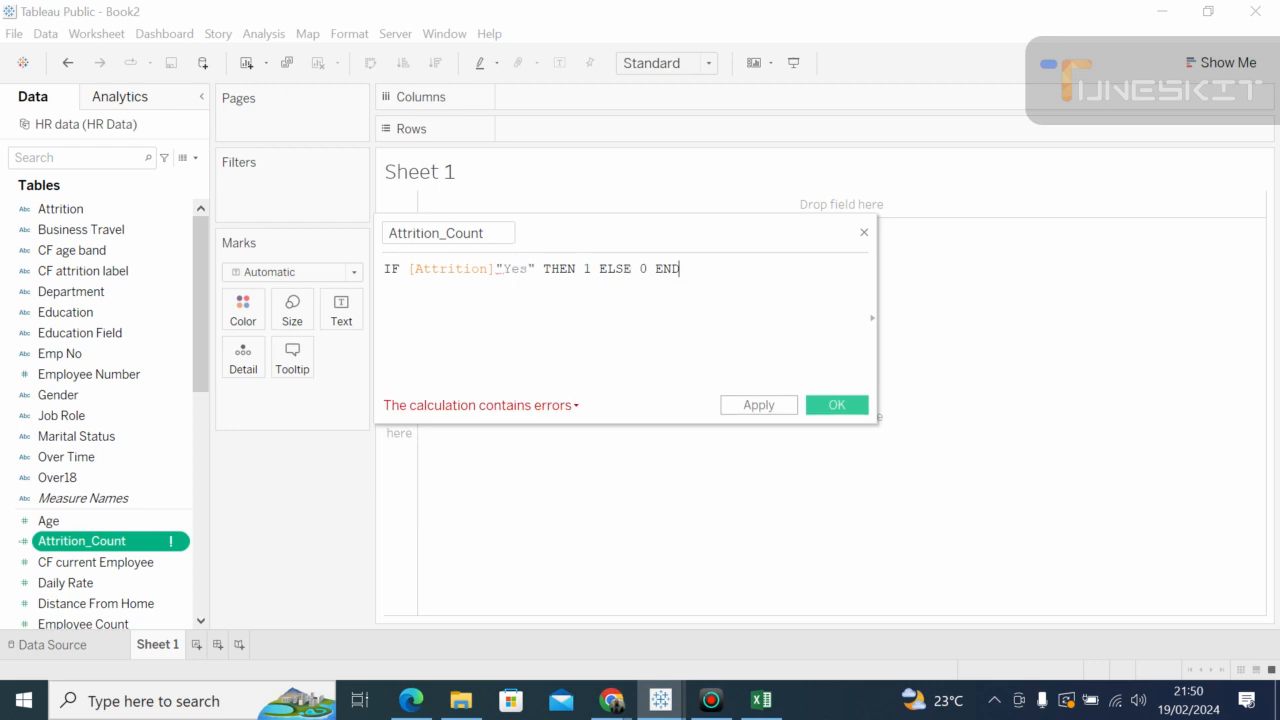
Step: Replace the double quotes around Yes in the formula with single quotes
click(497, 269)
key(BackSpace)
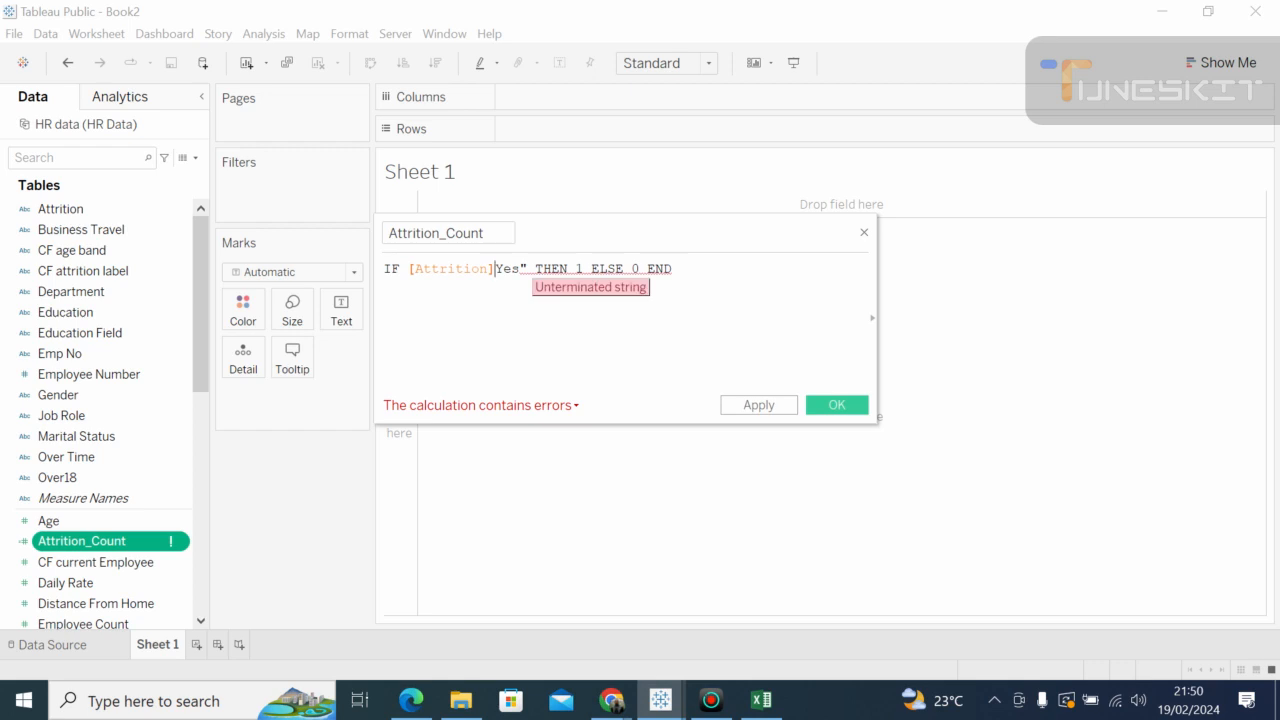
text(')
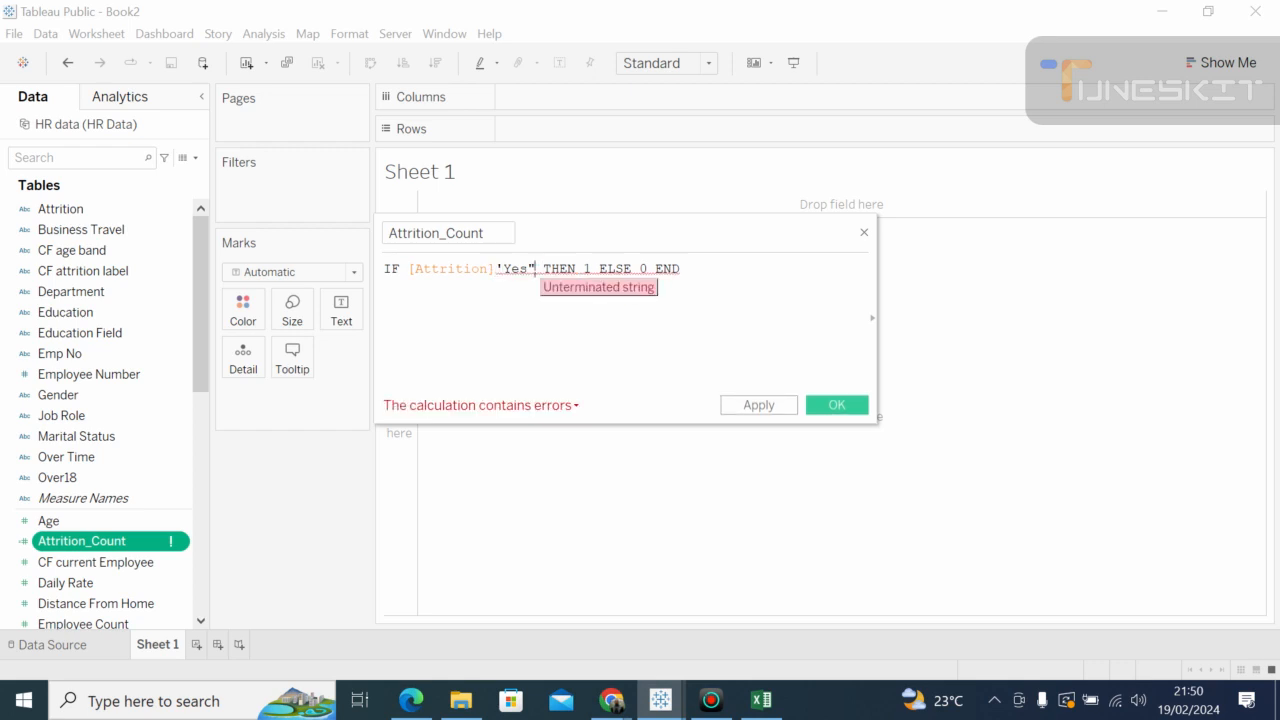
key(BackSpace)
text(')
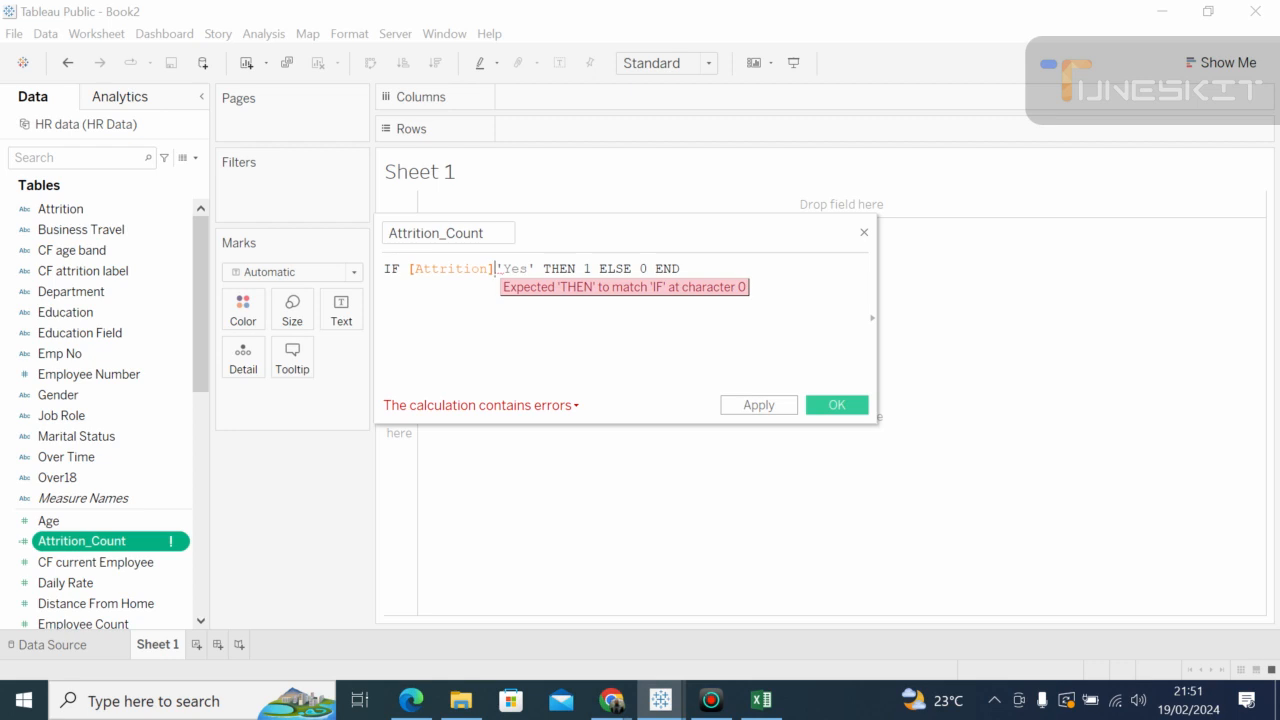
Step: Try separating [Attrition] from the Yes value with a comma in the Attrition_Count formula, removing the opening single quote and the Y
text(,)
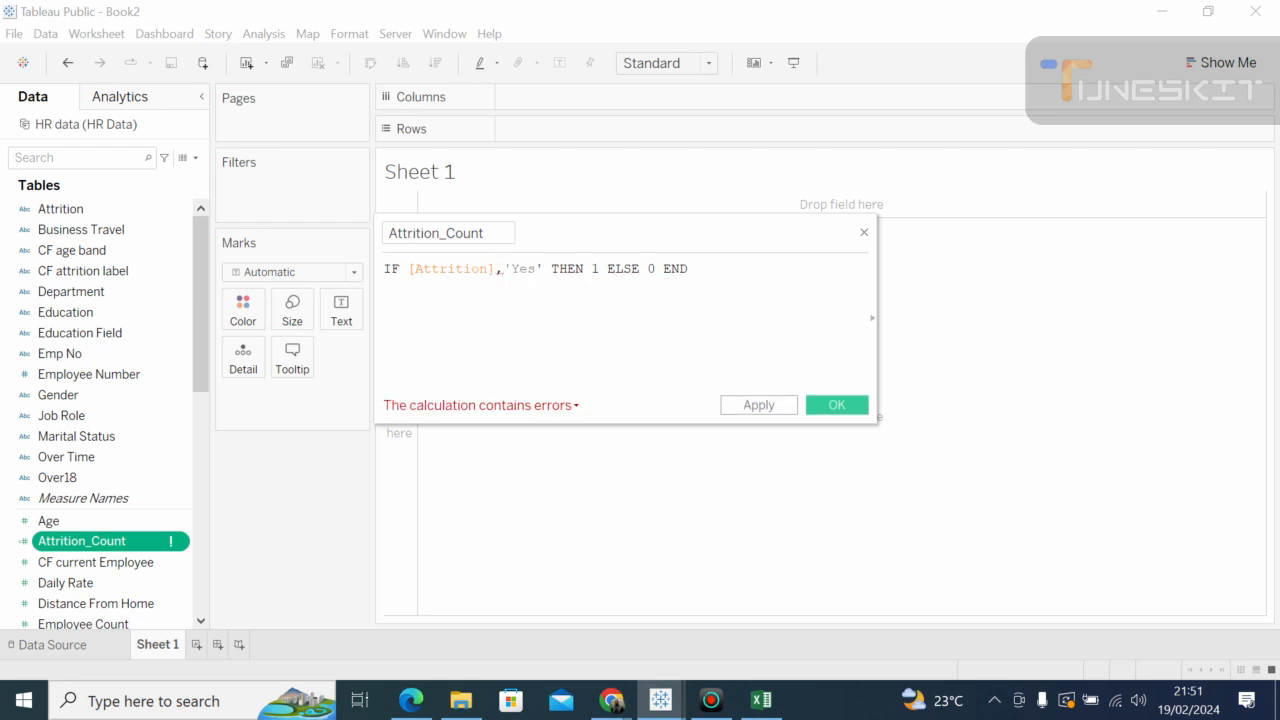
key(BackSpace)
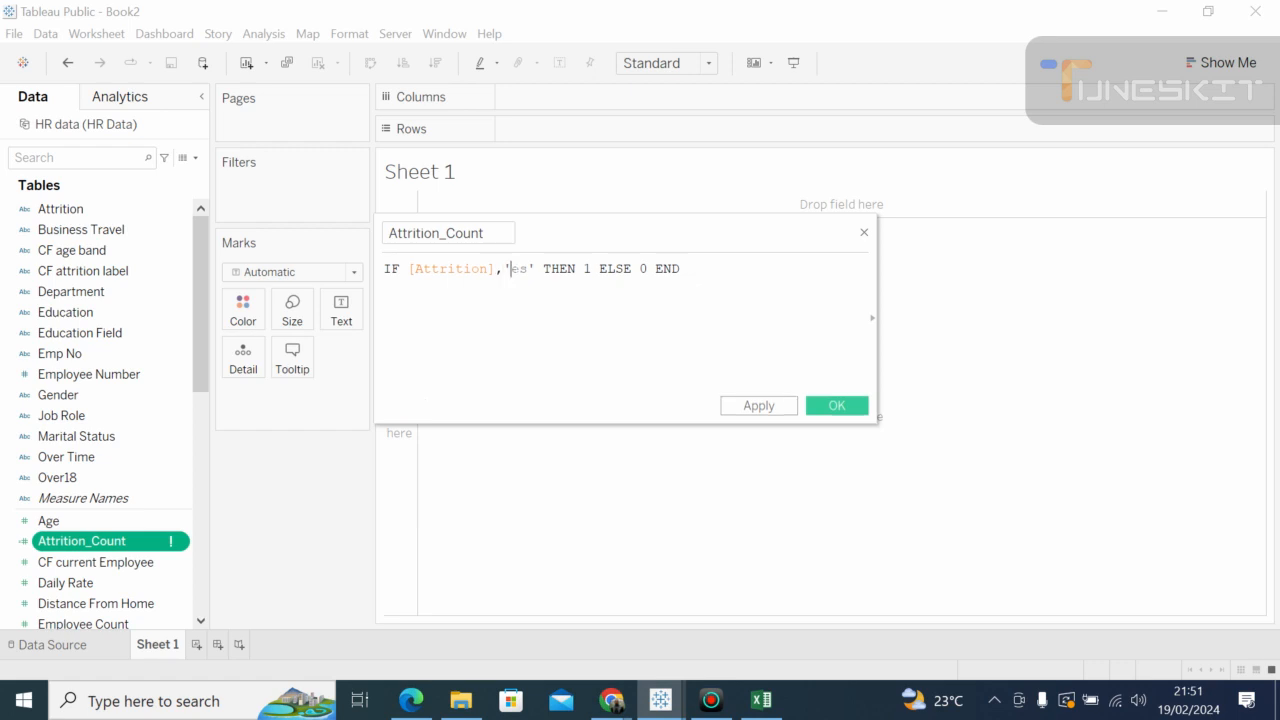
key(BackSpace)
key(BackSpace)
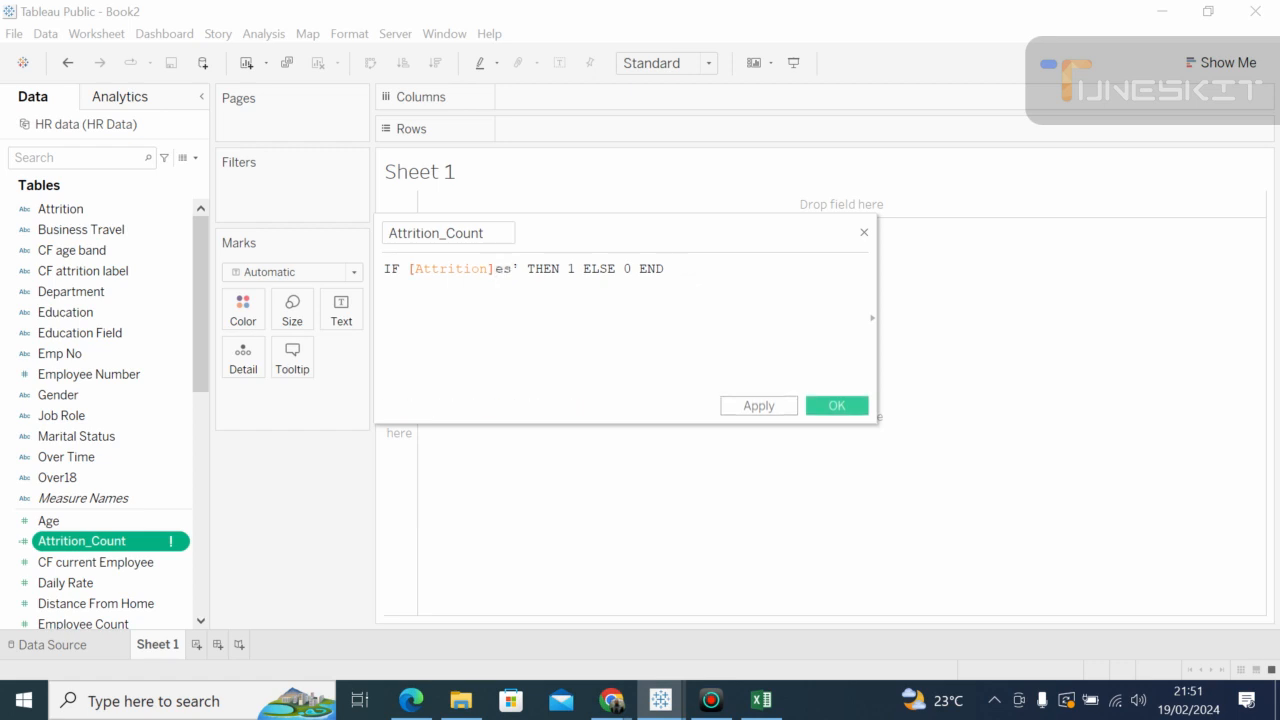
text(,)
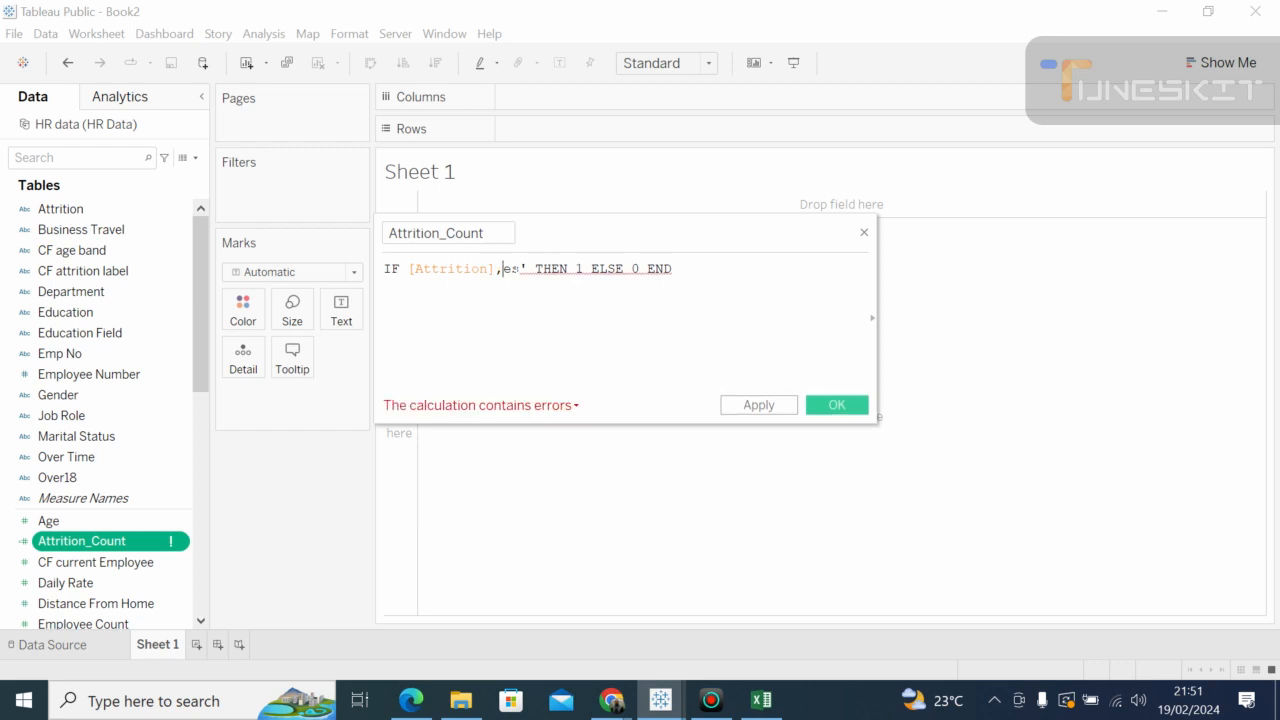
Step: Restore the word Yes, enclose it in double quotes, and put a comma between it and [Attrition]
text(Y)
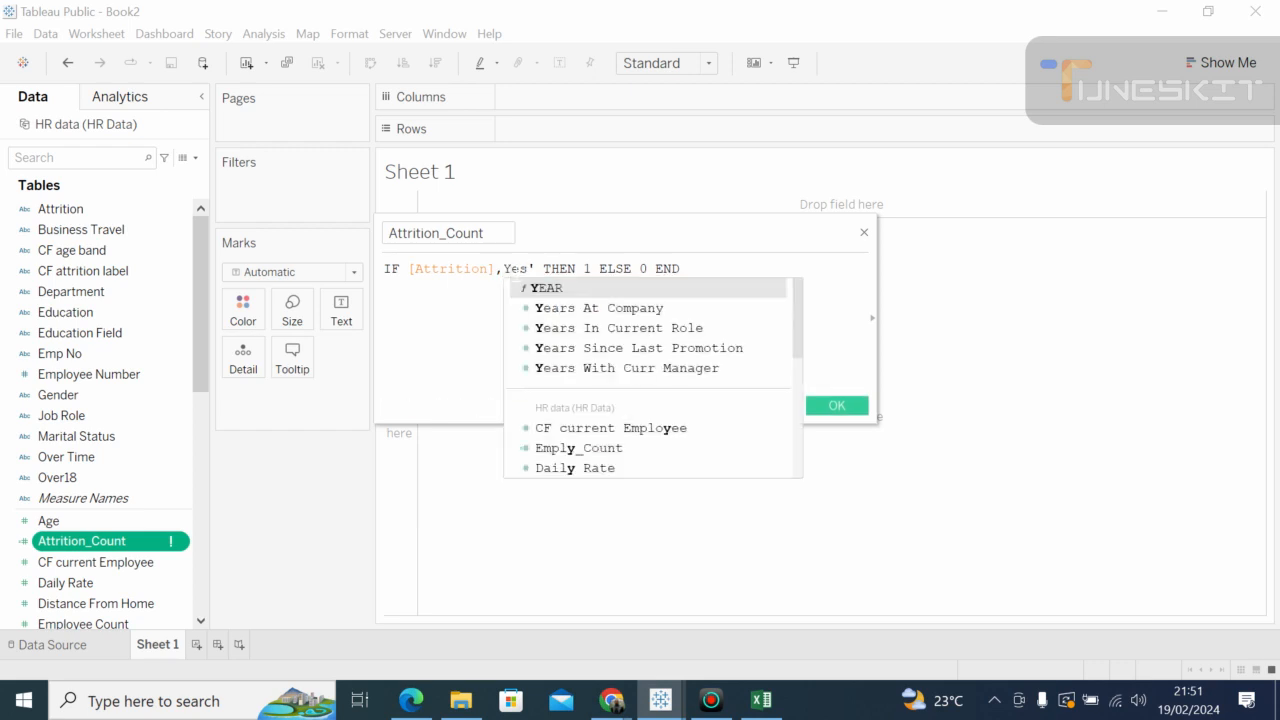
key(Left)
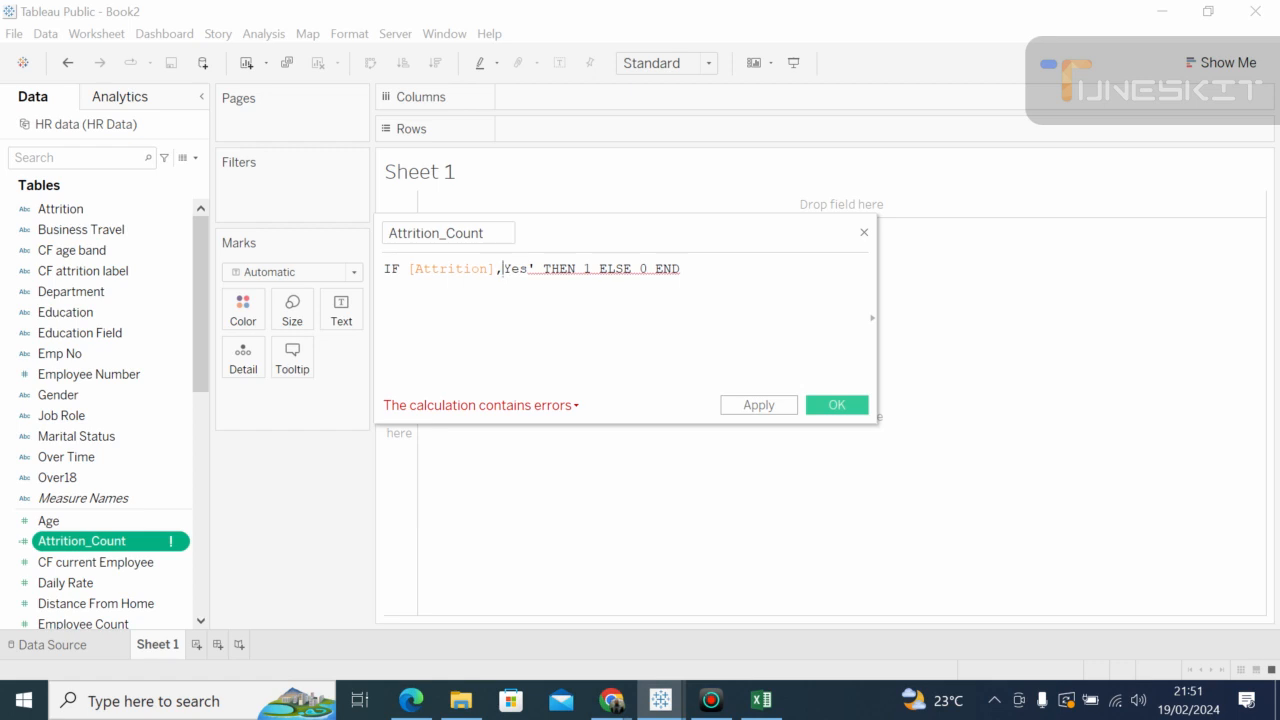
text(")
click(543, 269)
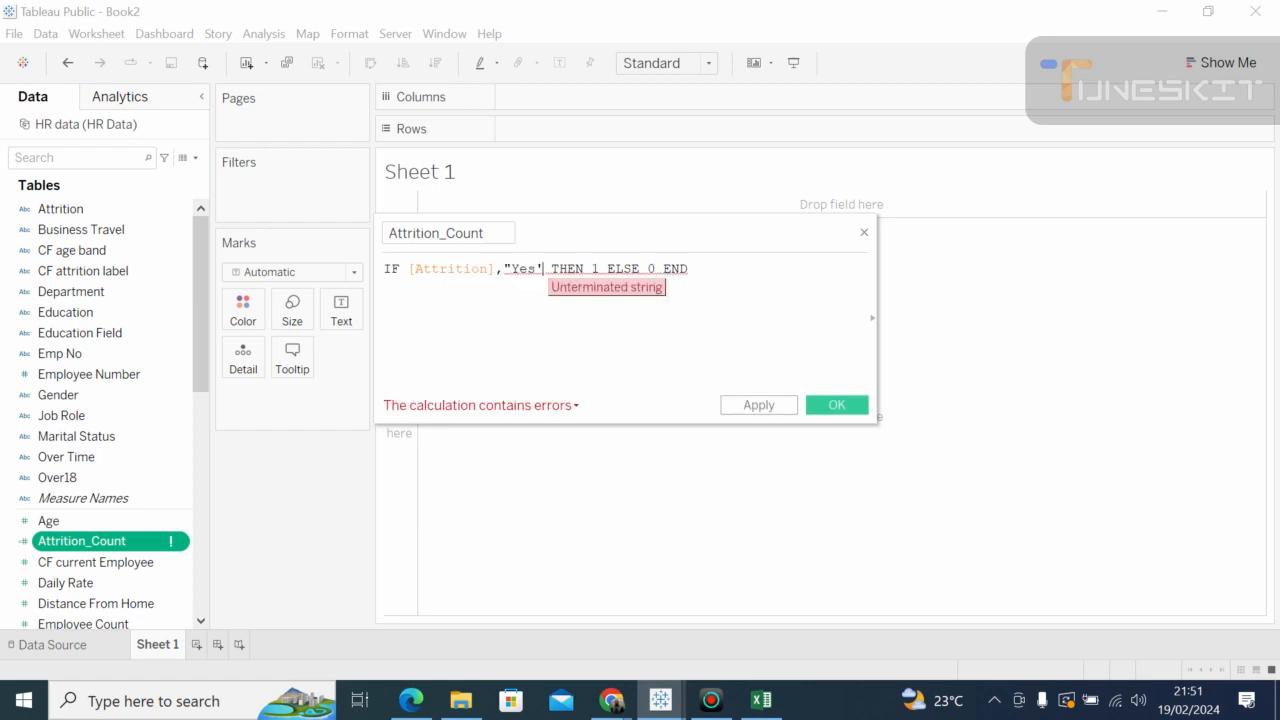
key(BackSpace)
text(")
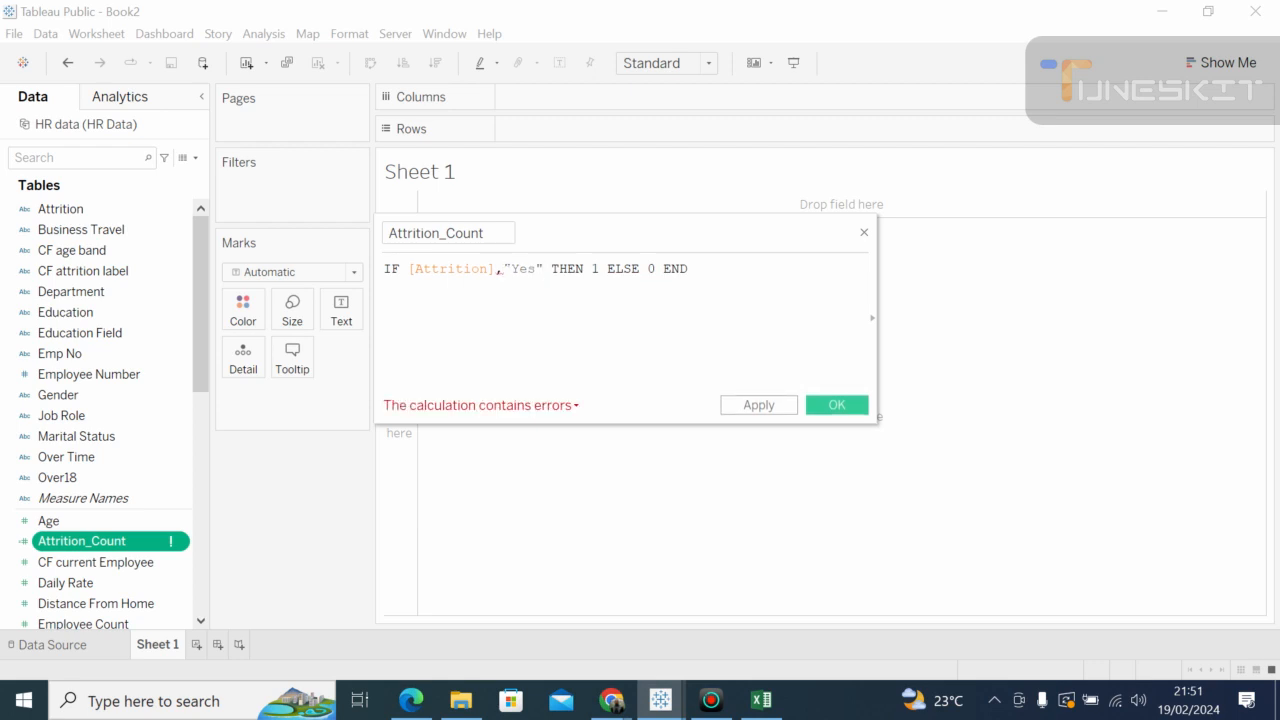
key(BackSpace)
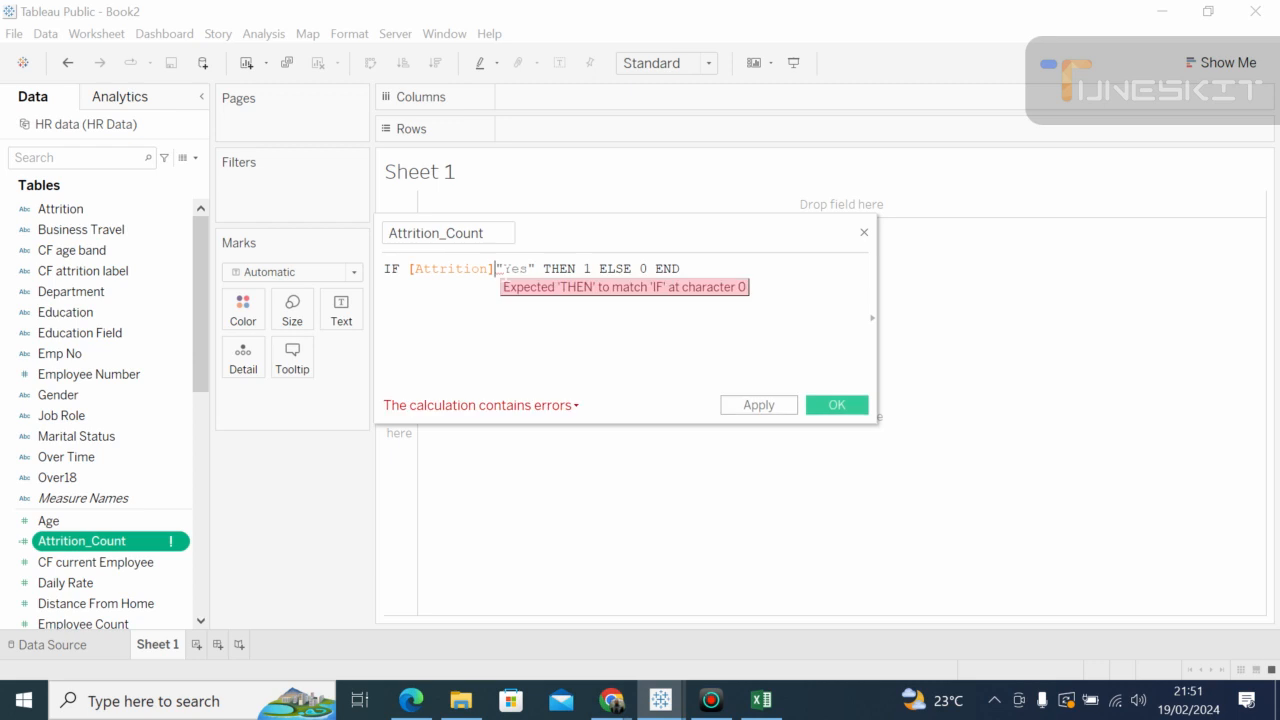
text(,)
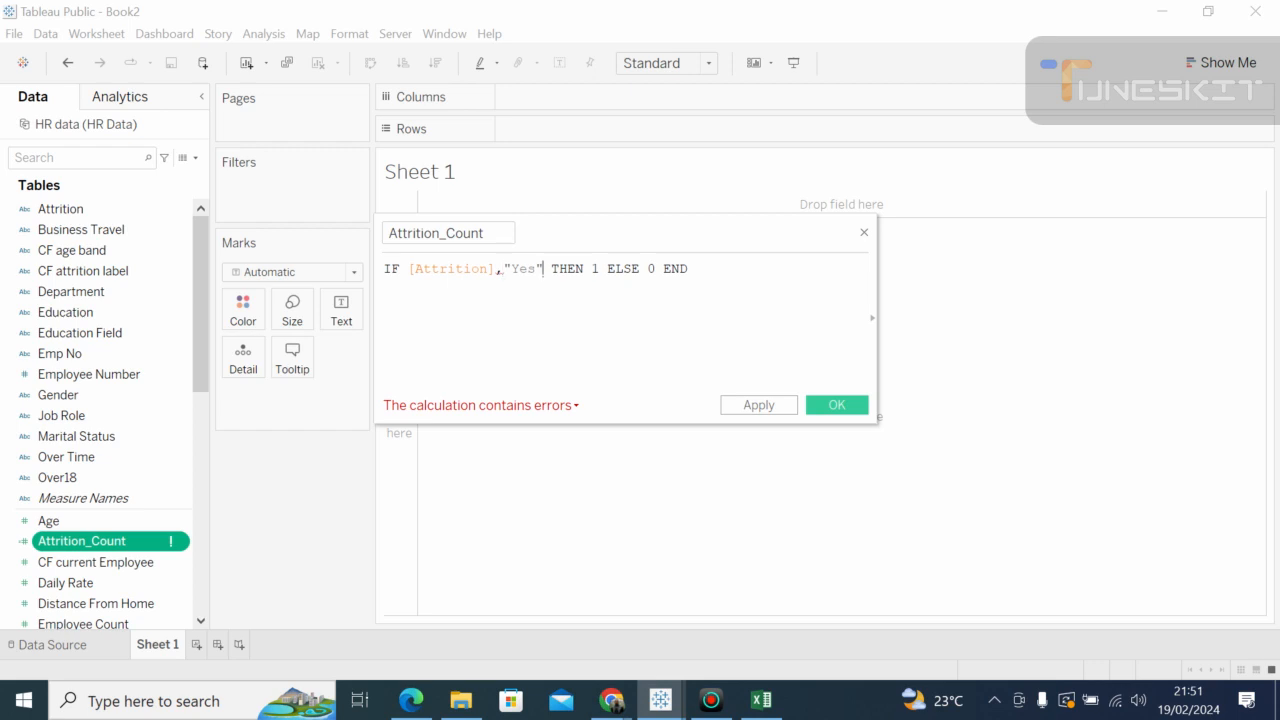
Step: Delete everything after the [Attrition] field reference from the Attrition_Count formula
key(BackSpace)
key(BackSpace)
key(BackSpace)
key(BackSpace)
key(BackSpace)
key(BackSpace)
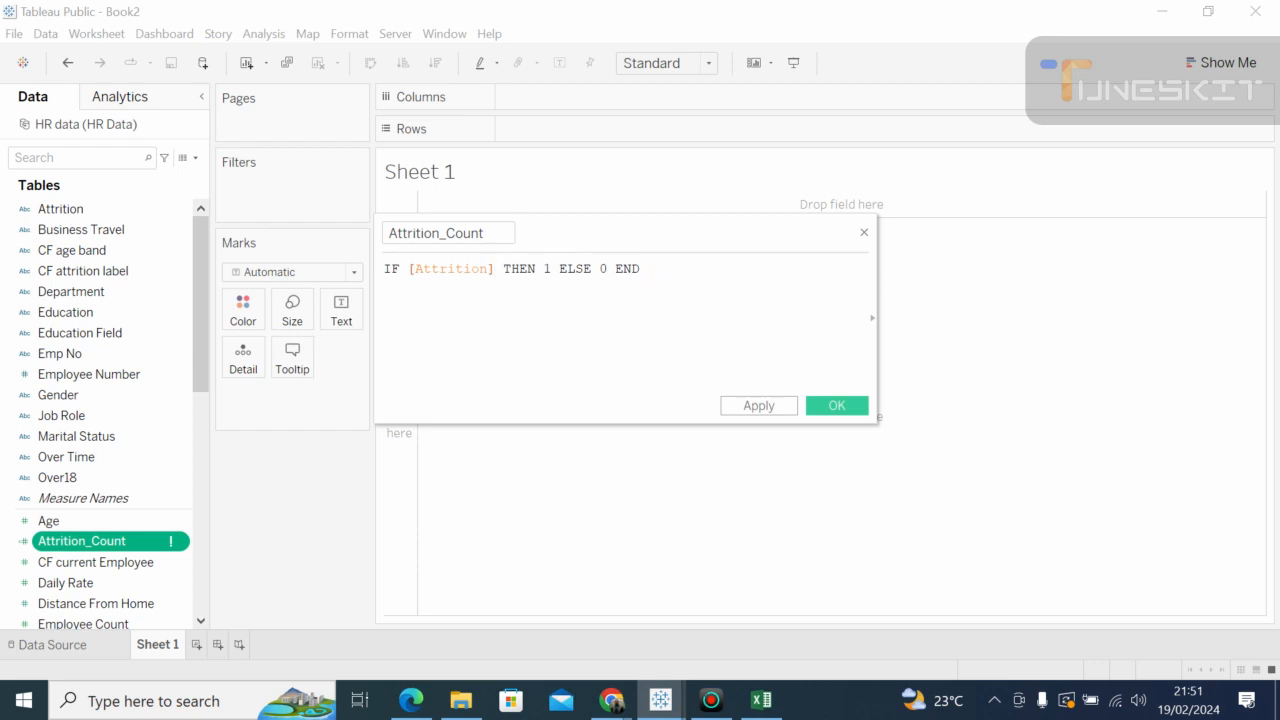
text(,)
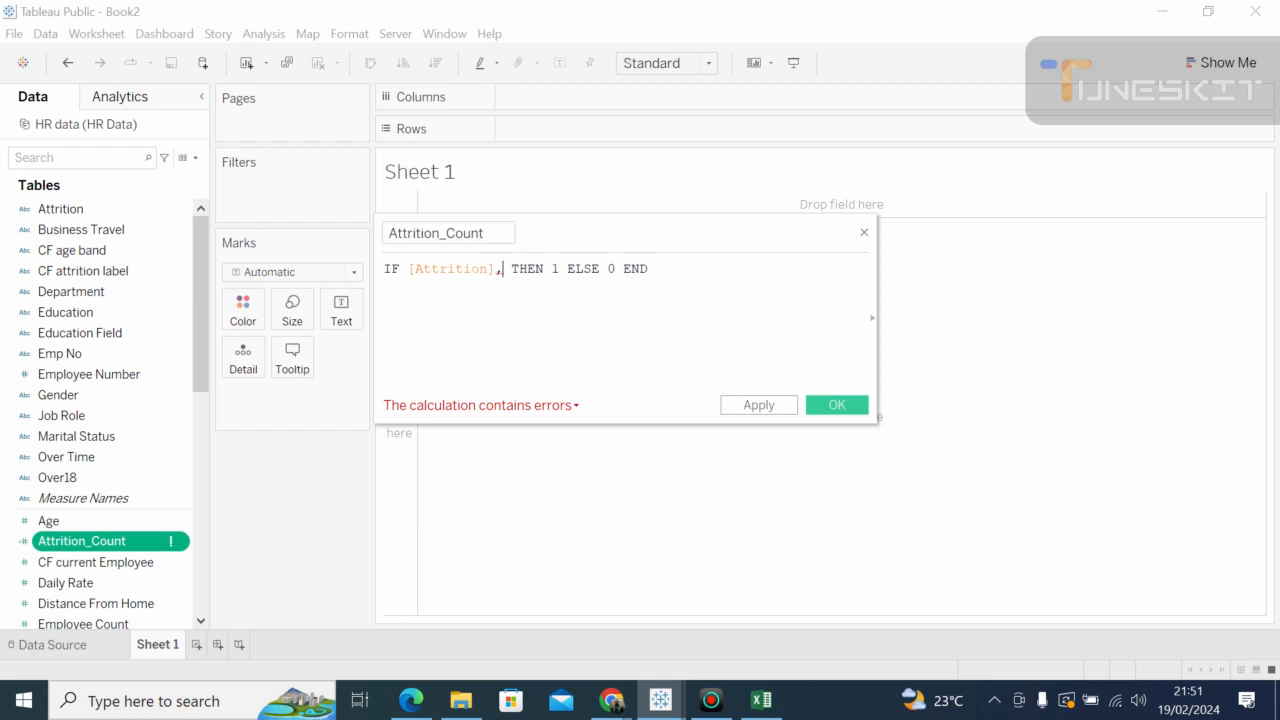
key(BackSpace)
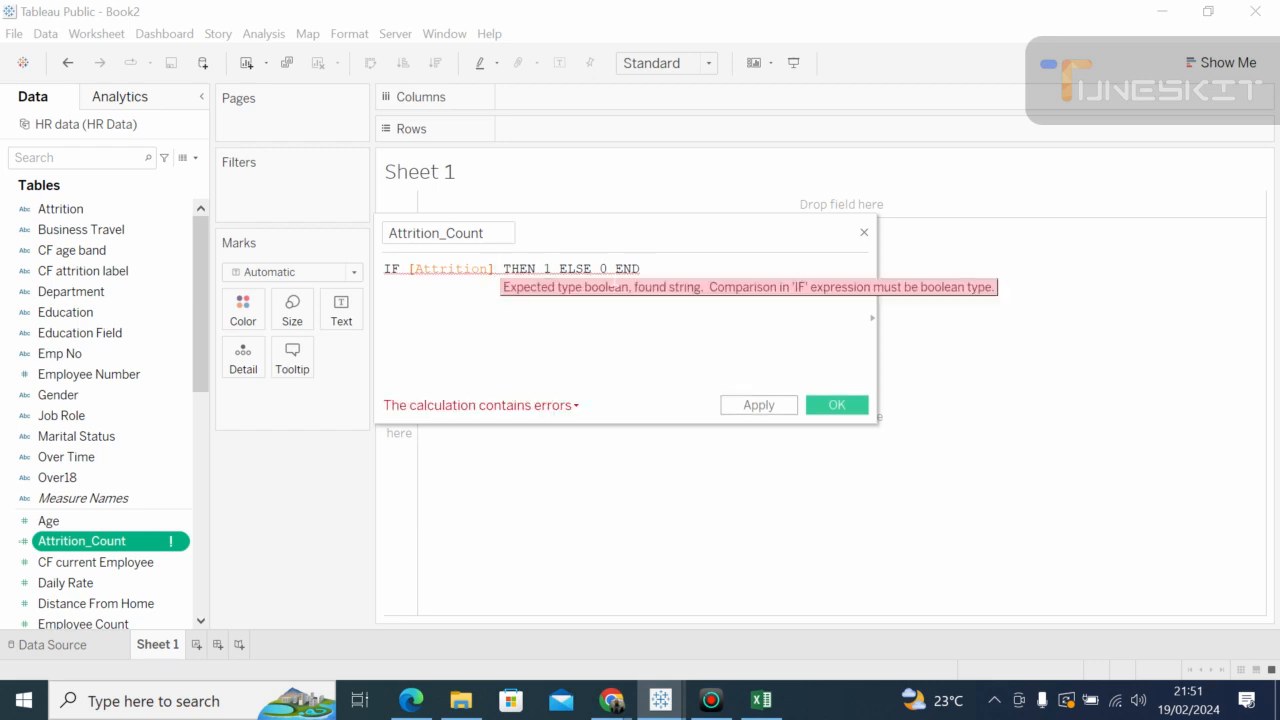
key(BackSpace)
key(BackSpace)
key(BackSpace)
key(BackSpace)
key(BackSpace)
key(BackSpace)
key(BackSpace)
key(BackSpace)
key(BackSpace)
key(BackSpace)
key(BackSpace)
key(BackSpace)
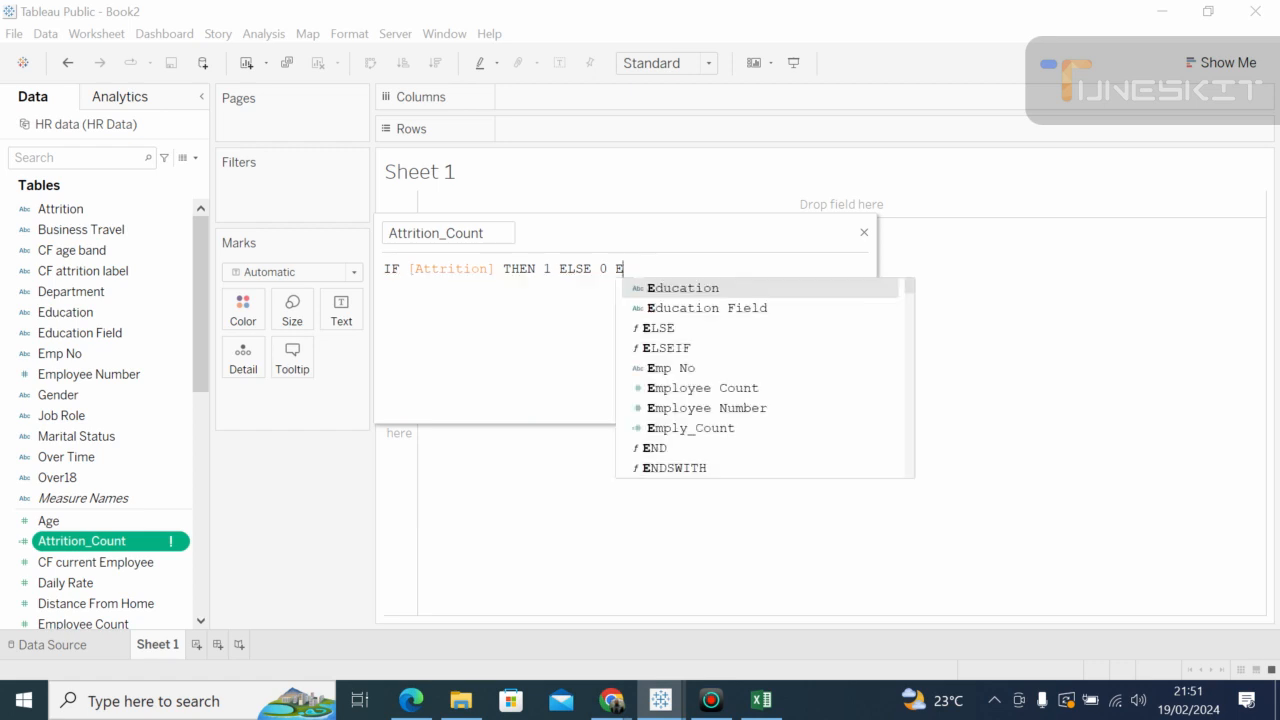
key(BackSpace)
key(BackSpace)
key(BackSpace)
key(BackSpace)
key(BackSpace)
key(BackSpace)
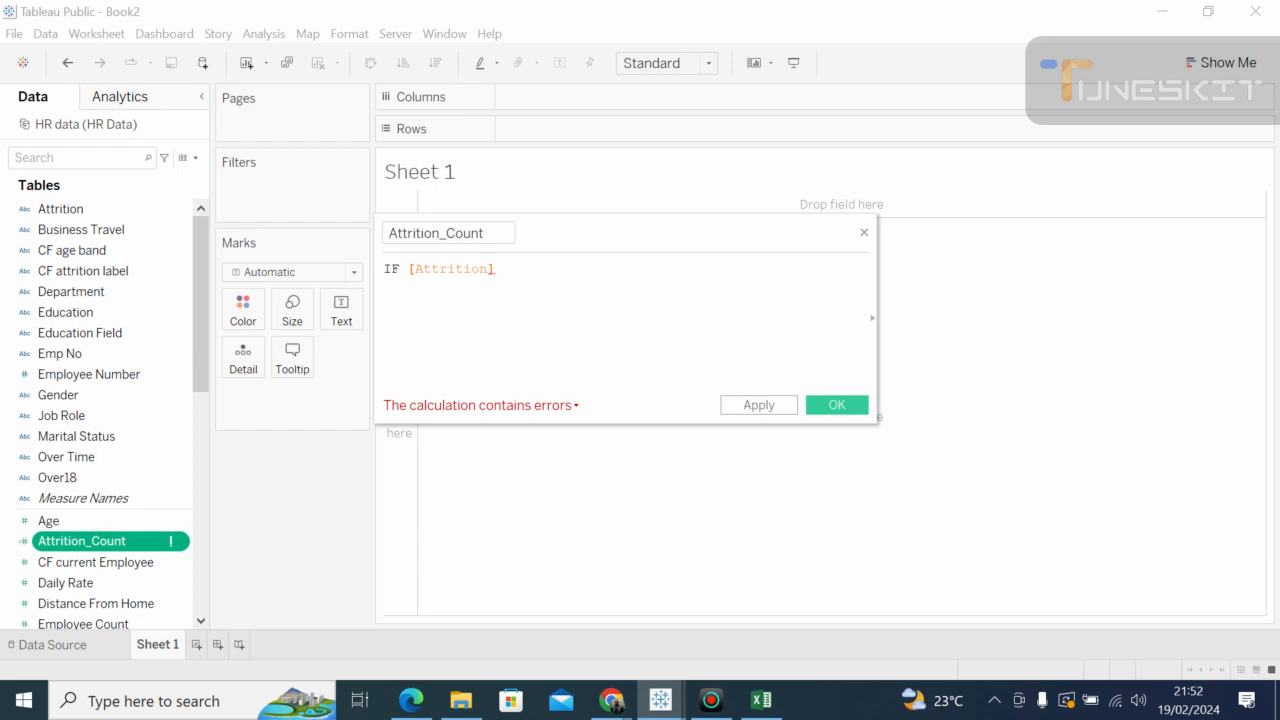
Step: Re-enter the Attrition field reference after IF and try a comma with a single quote behind it
key(BackSpace)
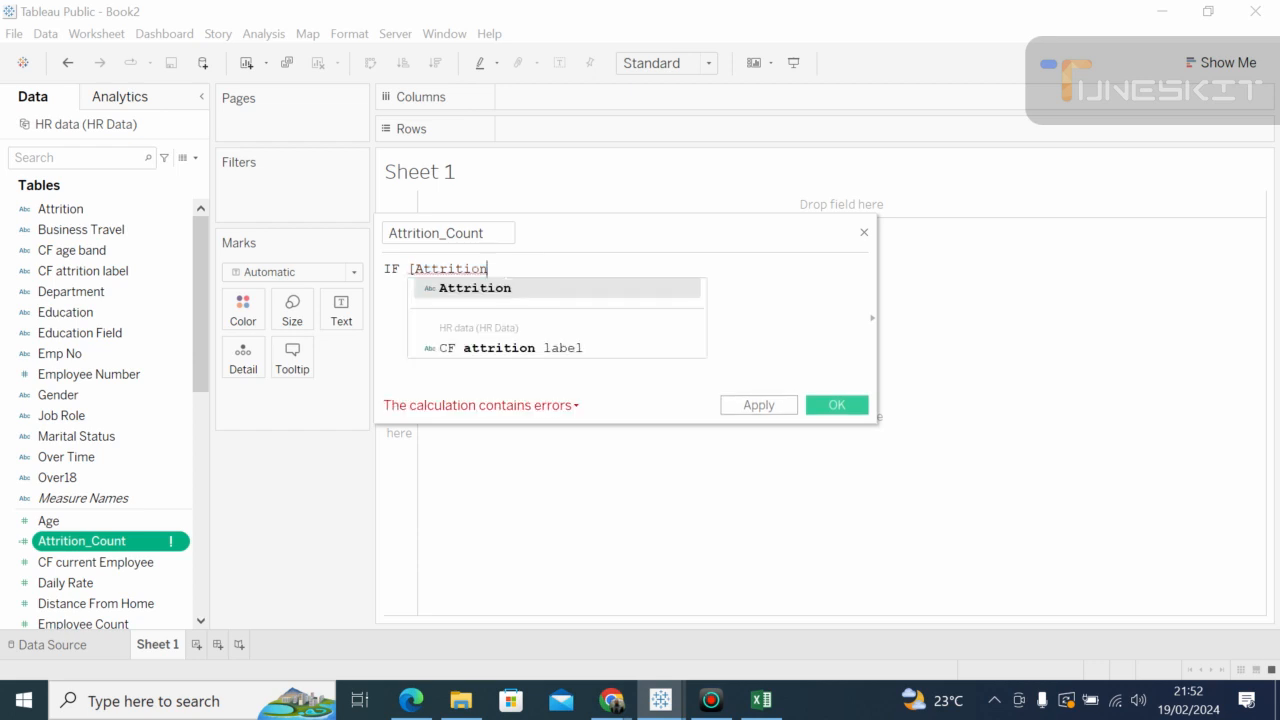
click(497, 289)
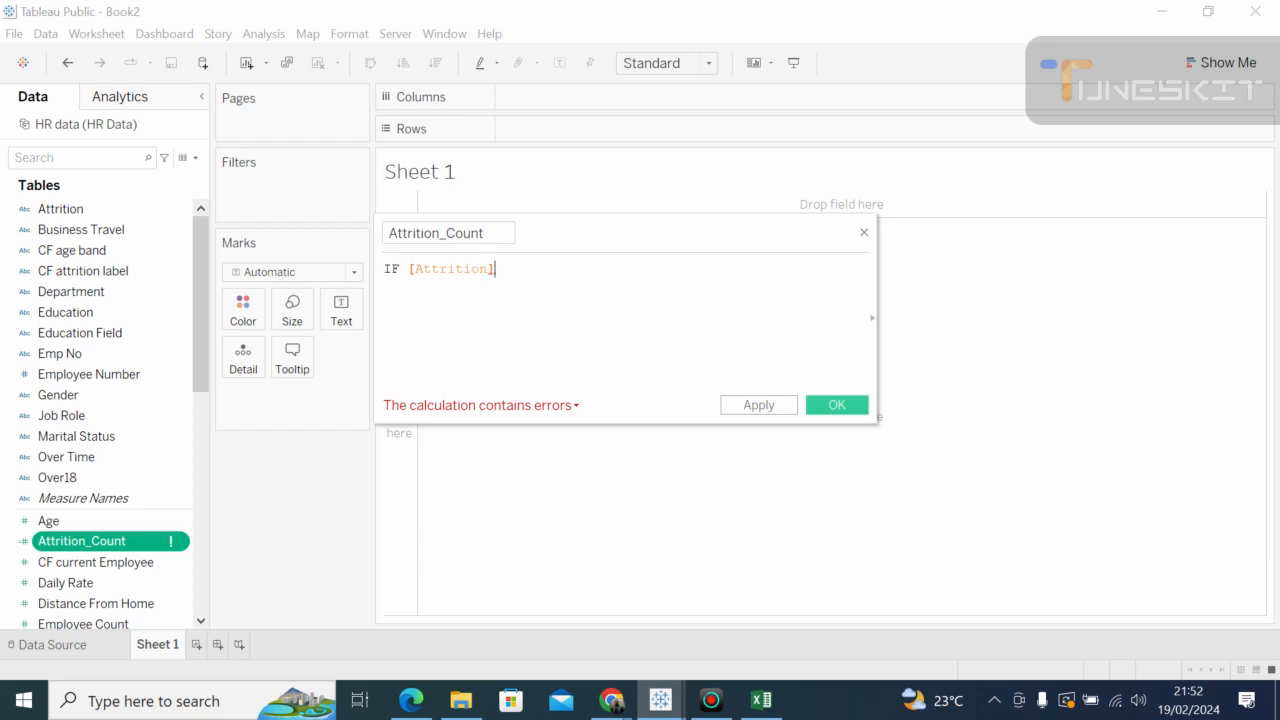
key(BackSpace)
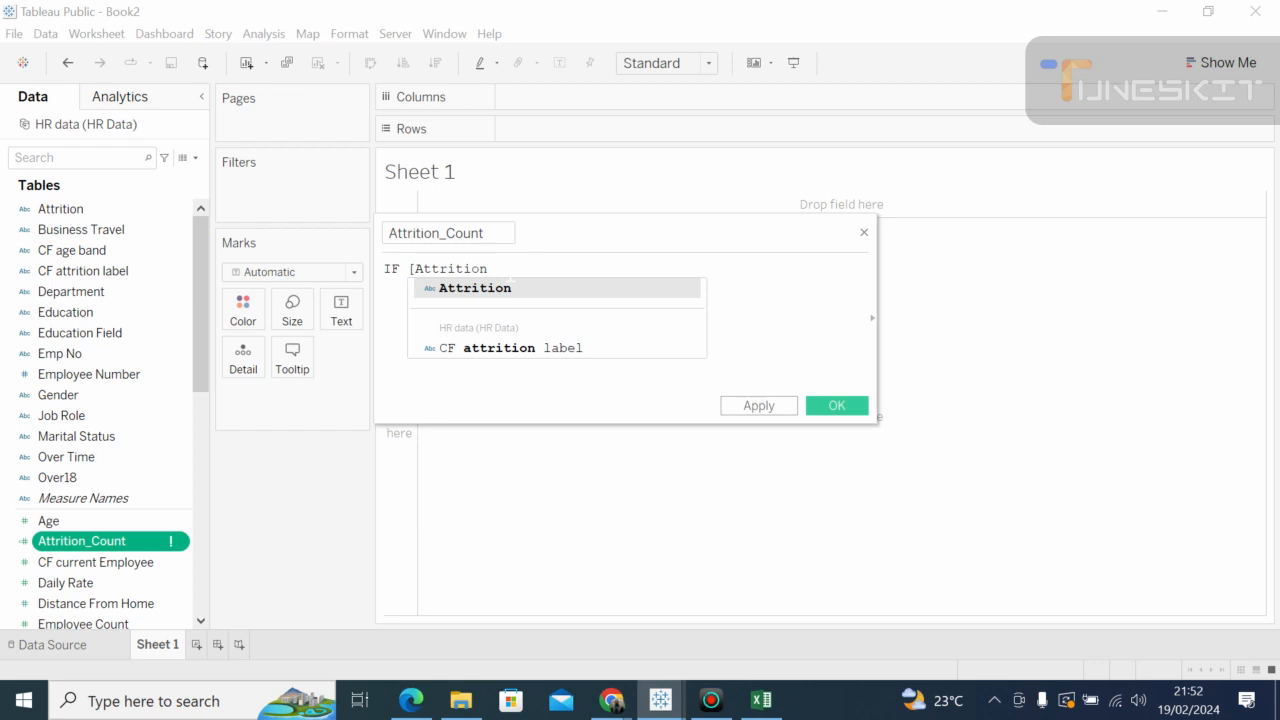
key(Return)
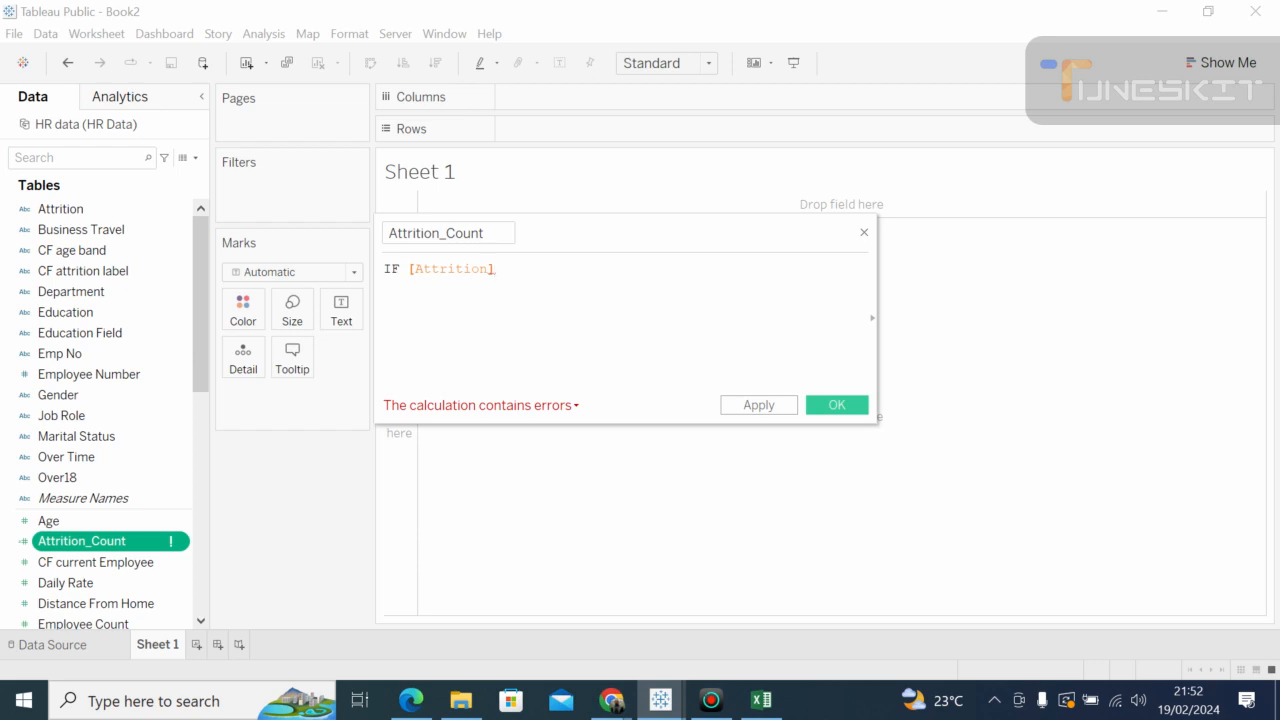
text(,')
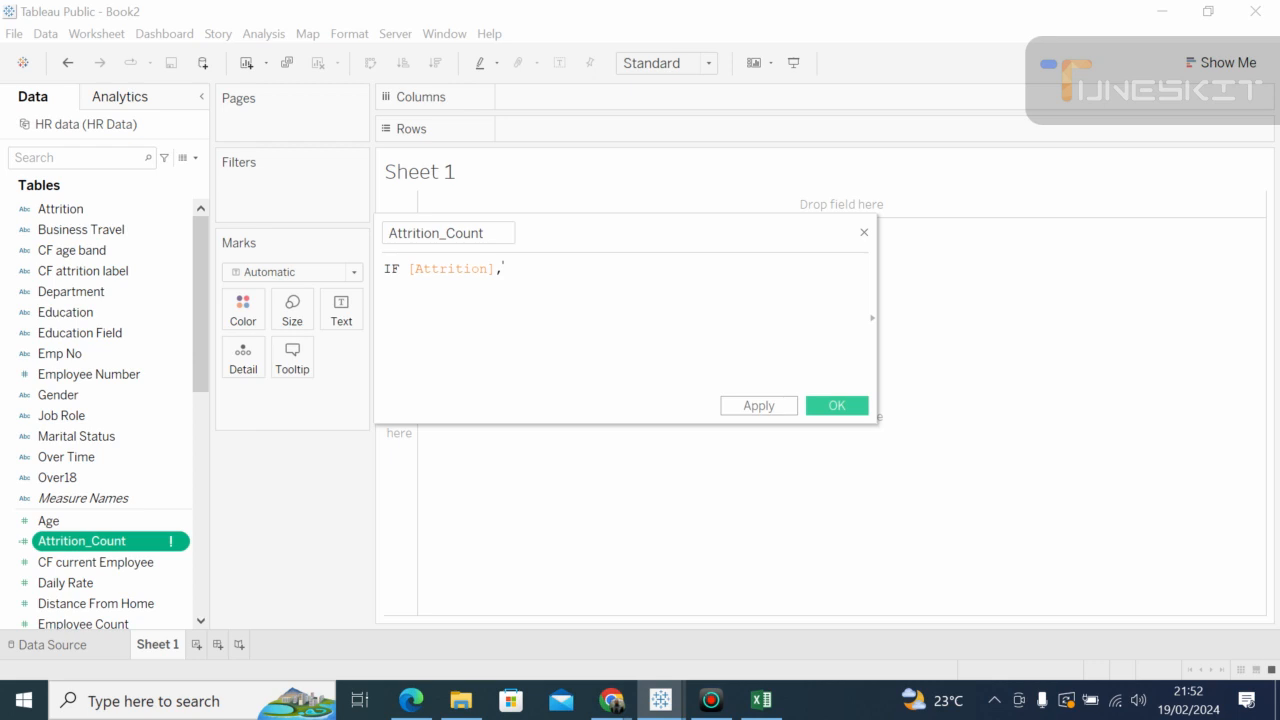
key(BackSpace)
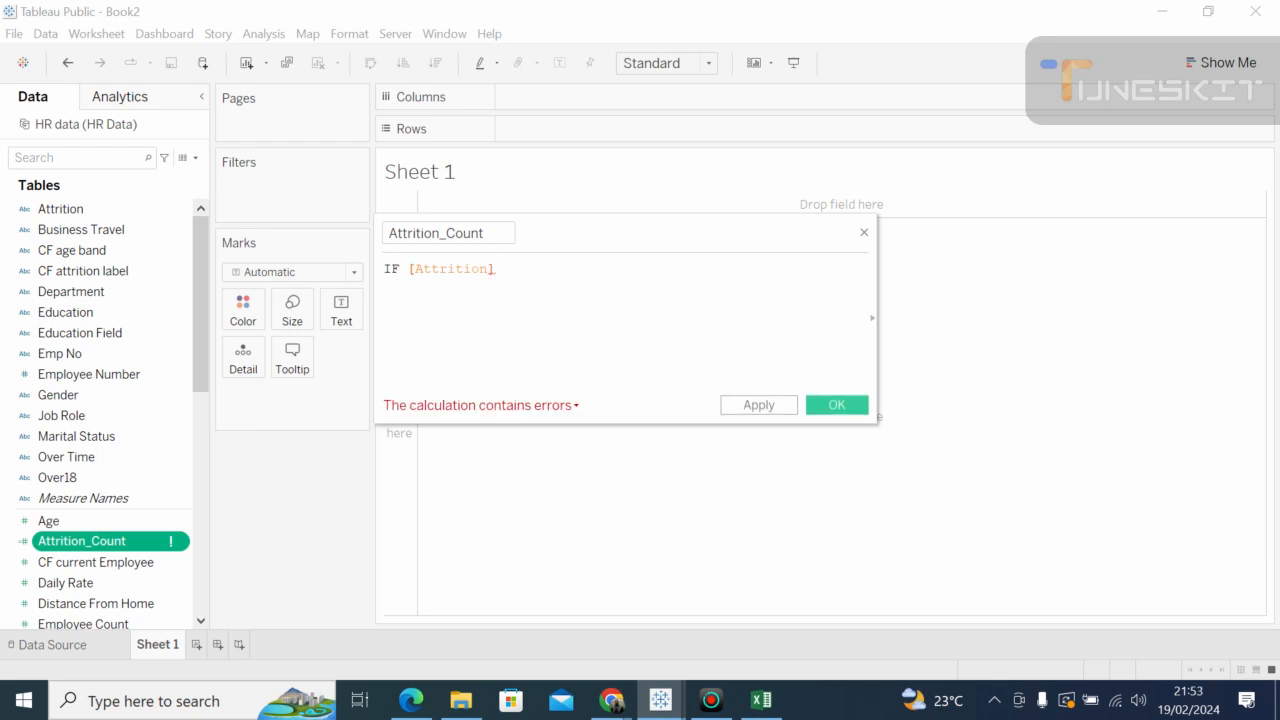
Step: Compare the Attrition field with ="Yes" in the formula, followed by the THEN keyword
text(=')
text(")
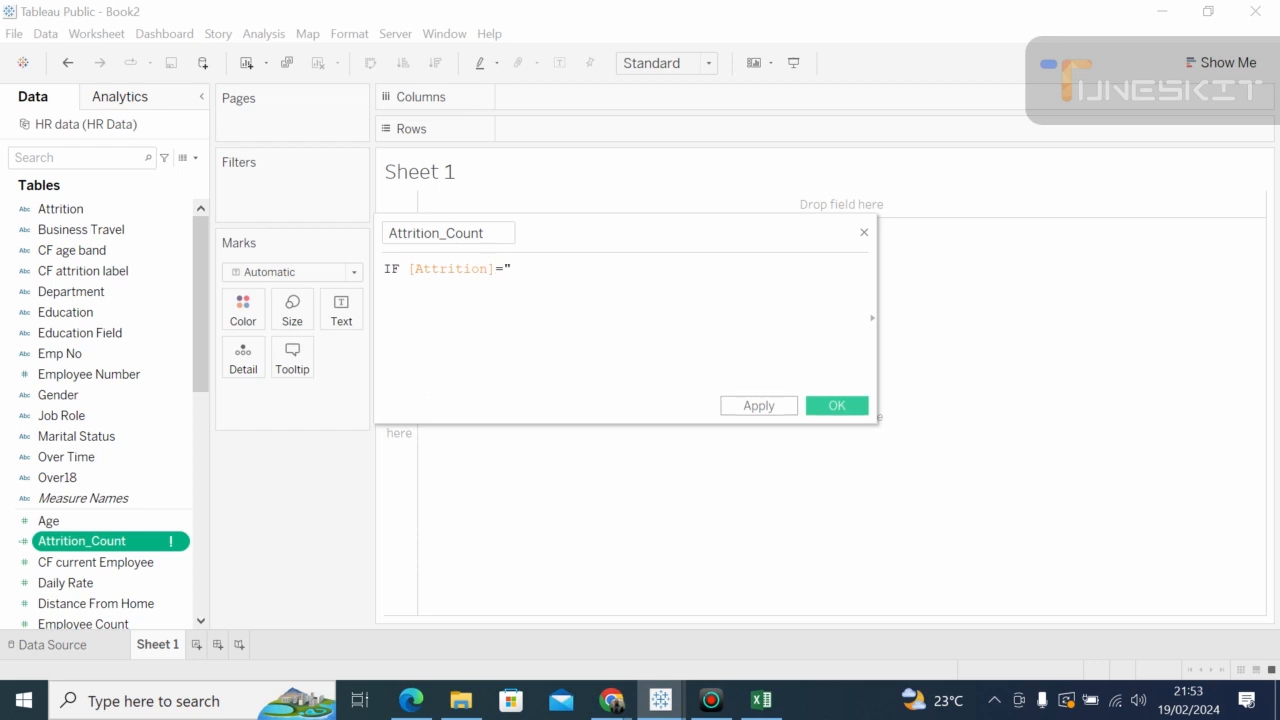
text(Yes" the)
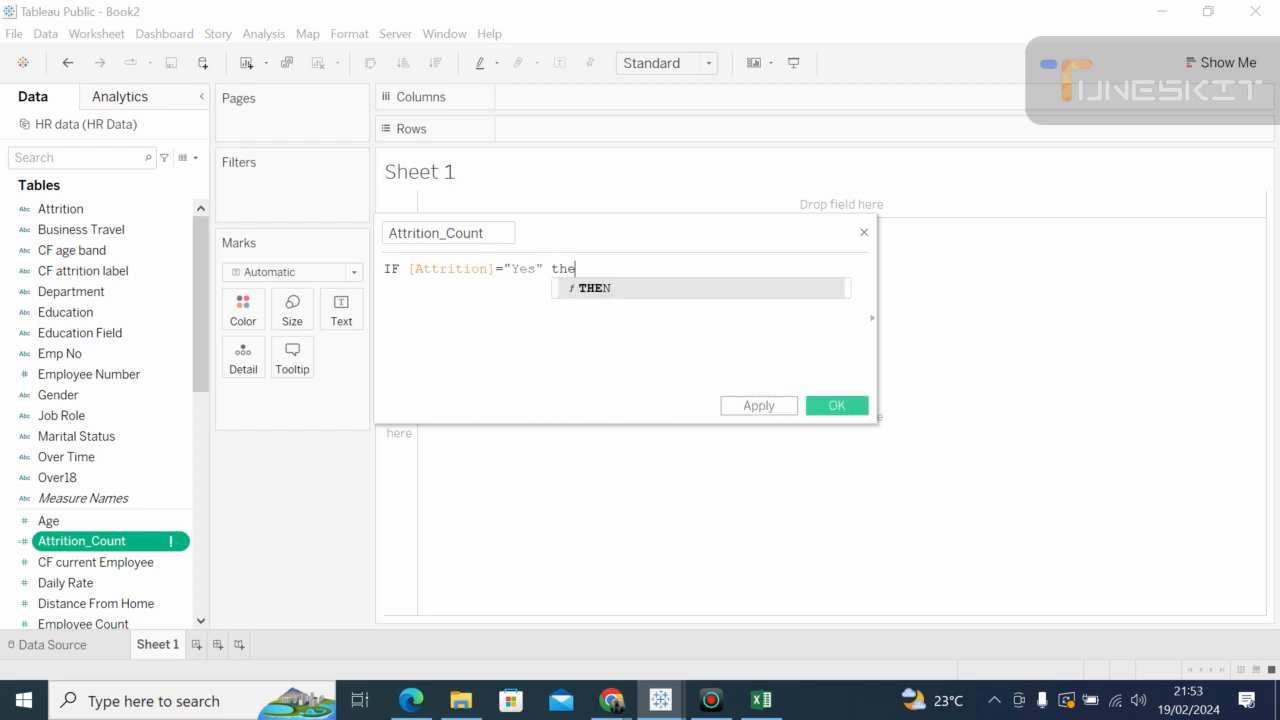
key(Return)
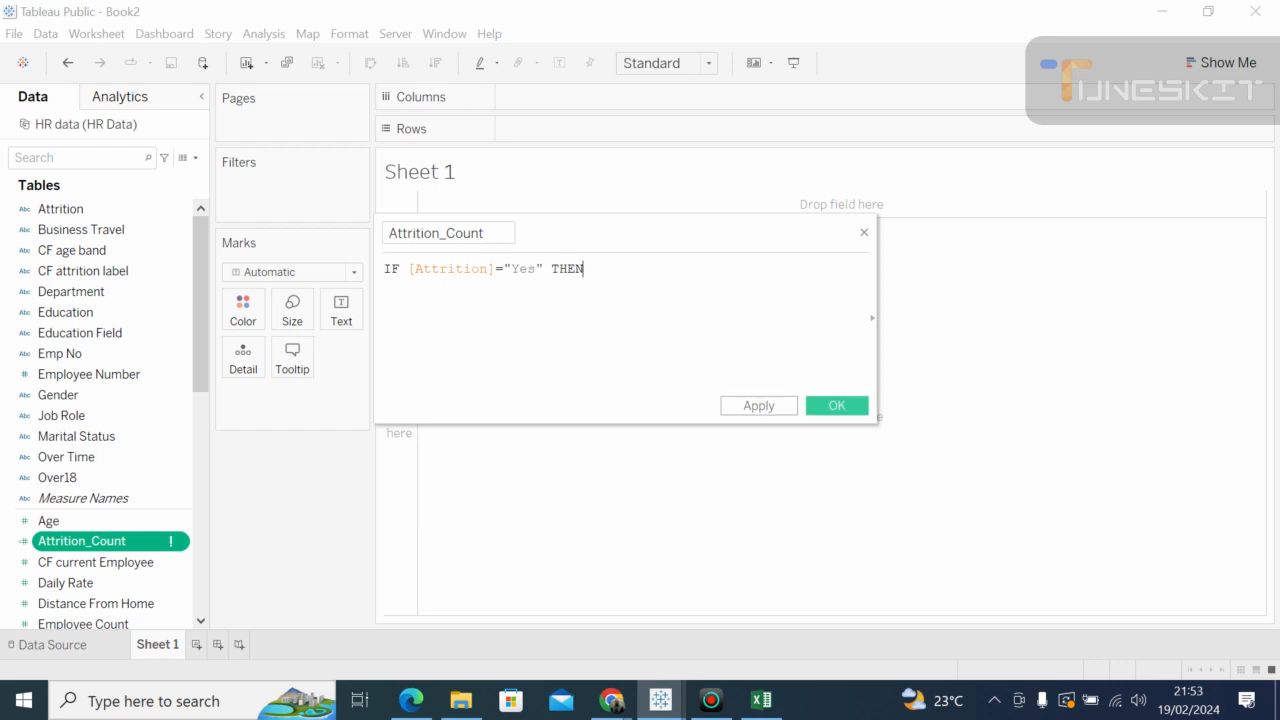
Step: Complete the formula after THEN with 1 ELSE 0 END, then apply and save the Attrition_Count calculated field
text(1 e)
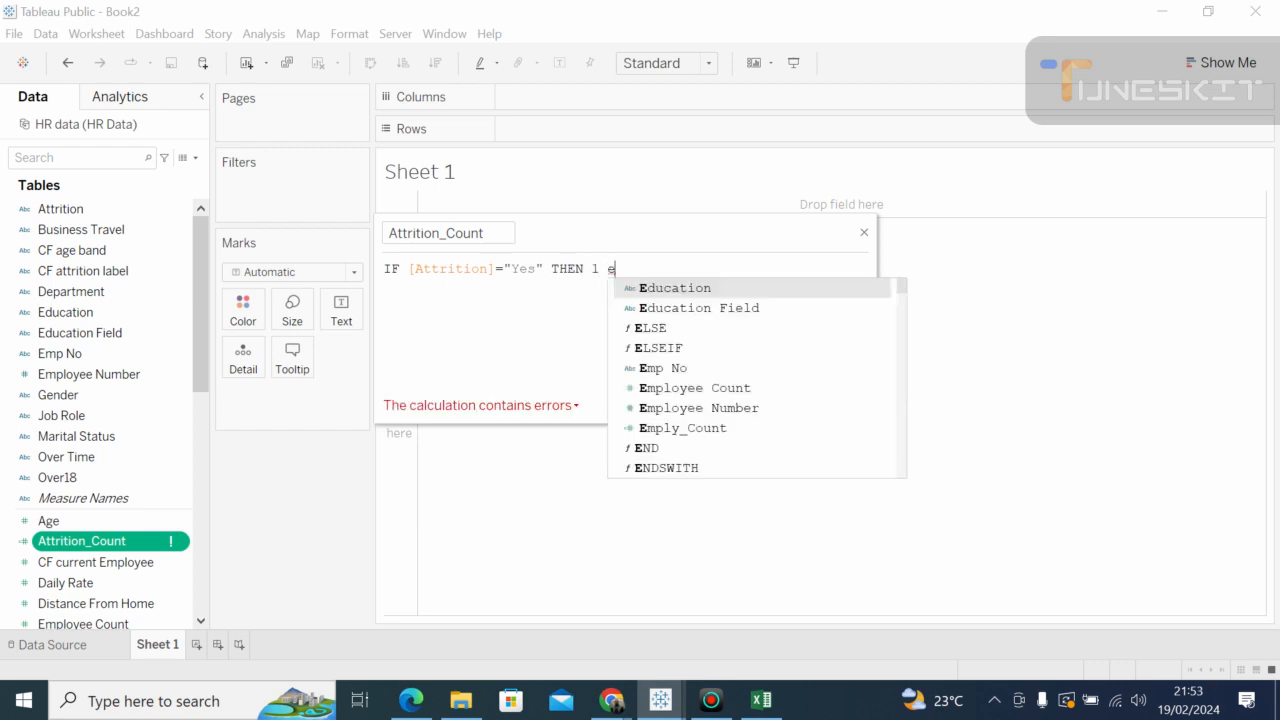
text(lse)
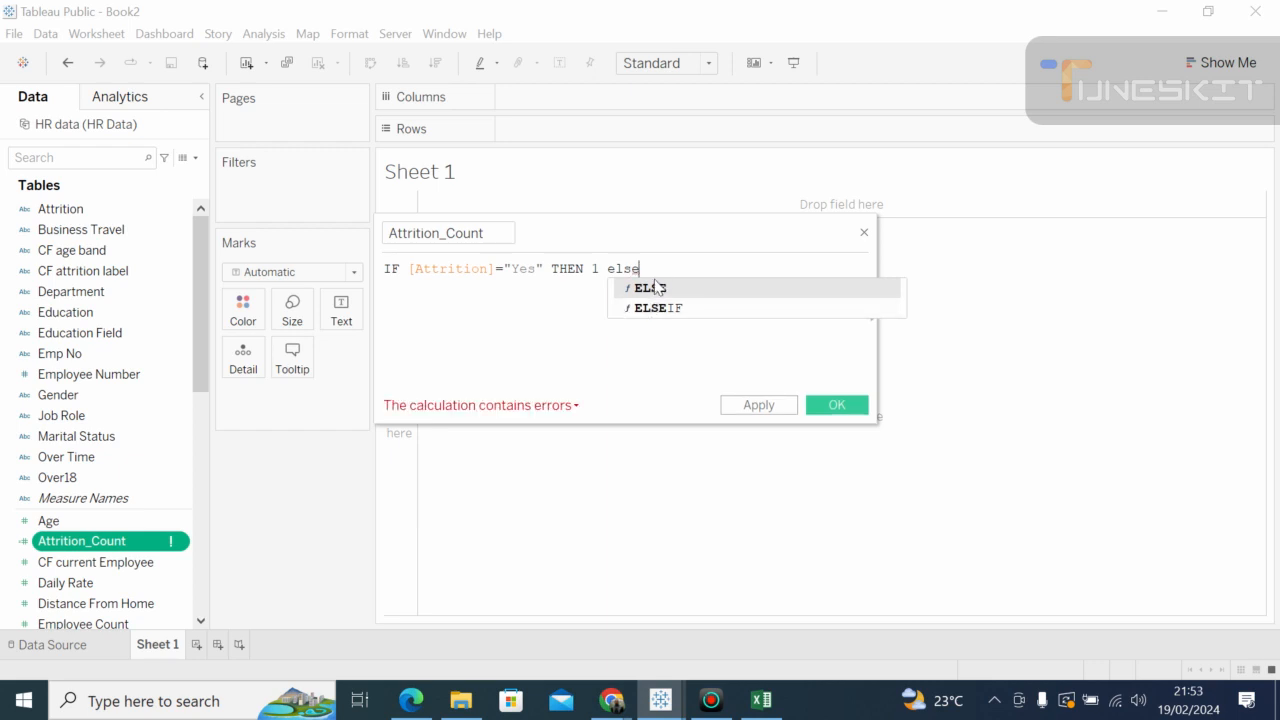
click(656, 288)
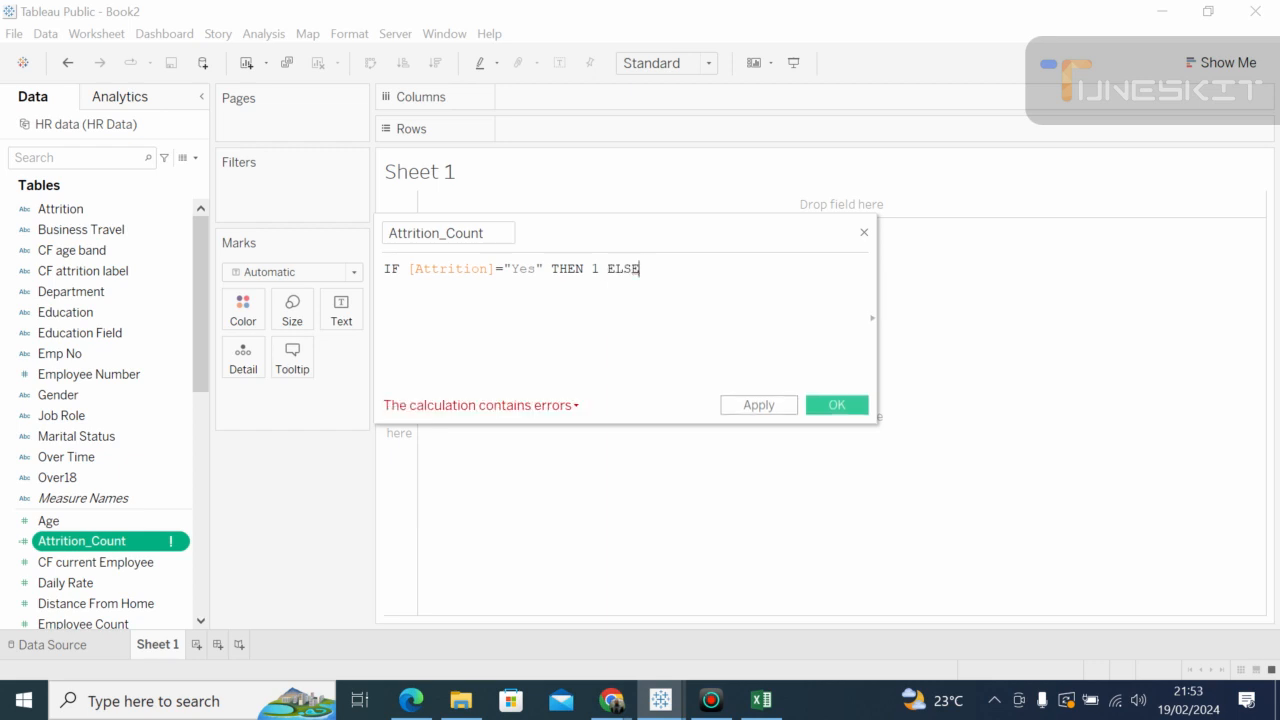
text(0)
text())
key(BackSpace)
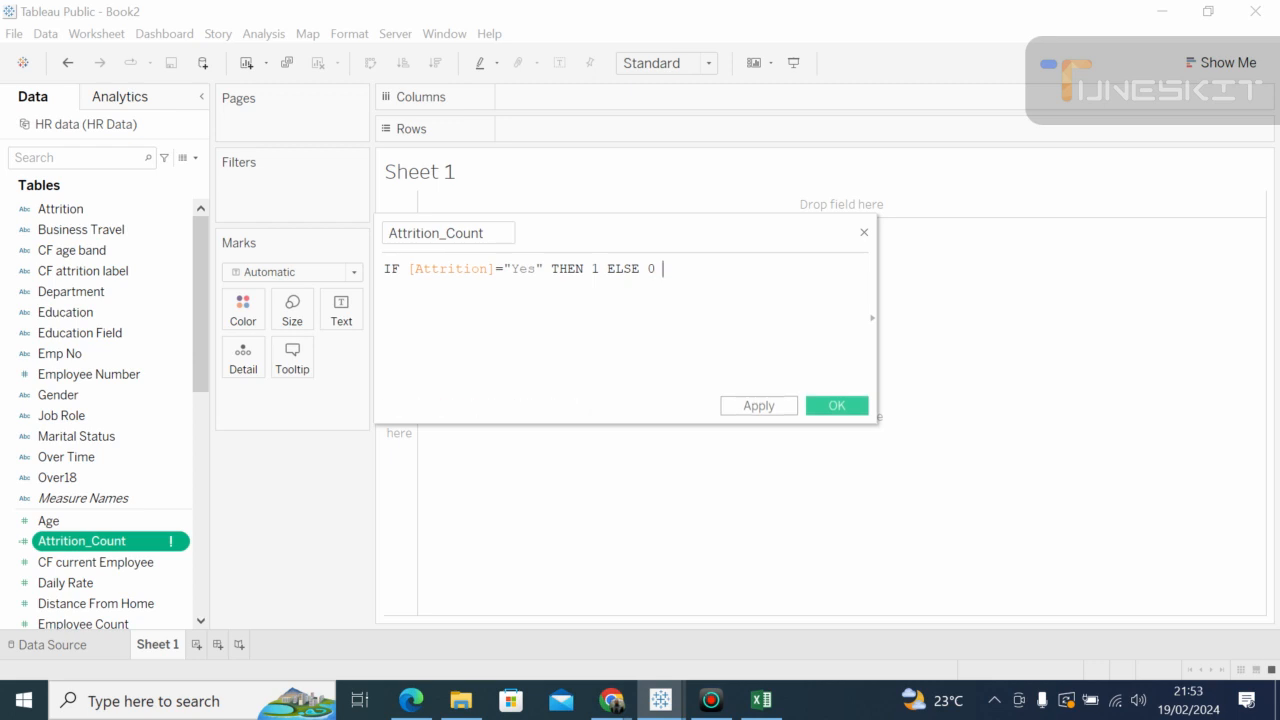
text(e)
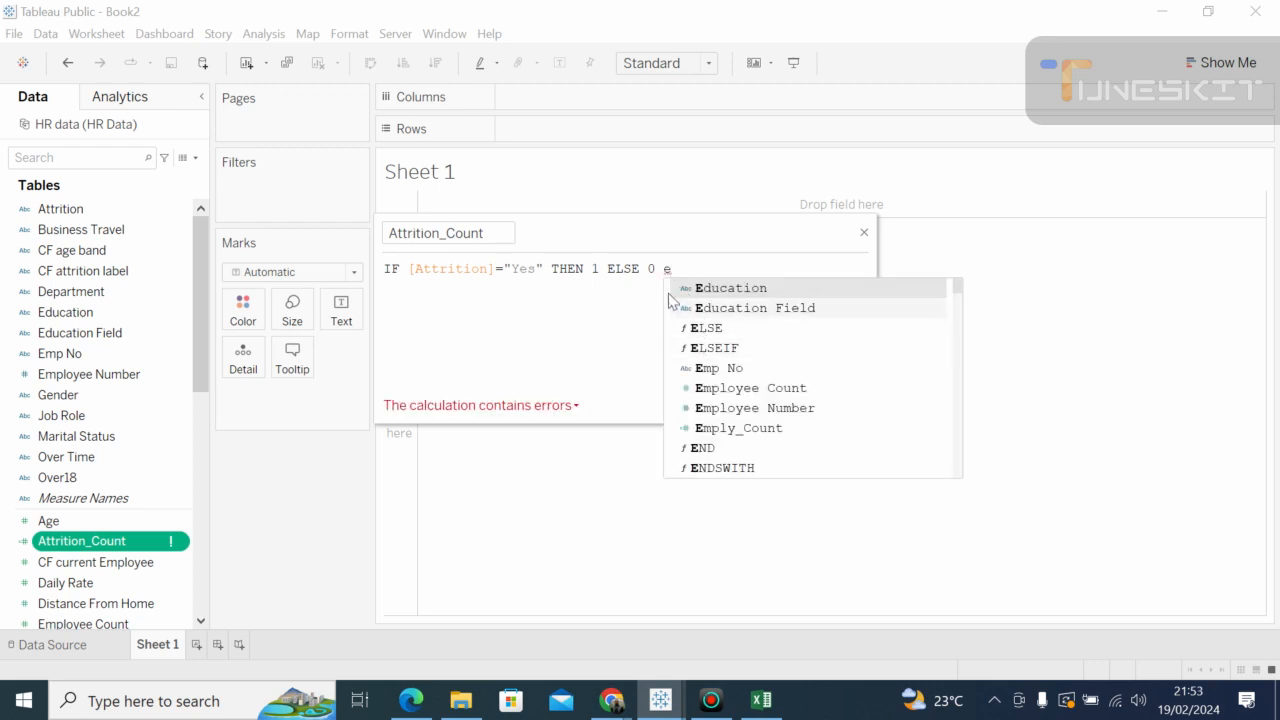
text(nd)
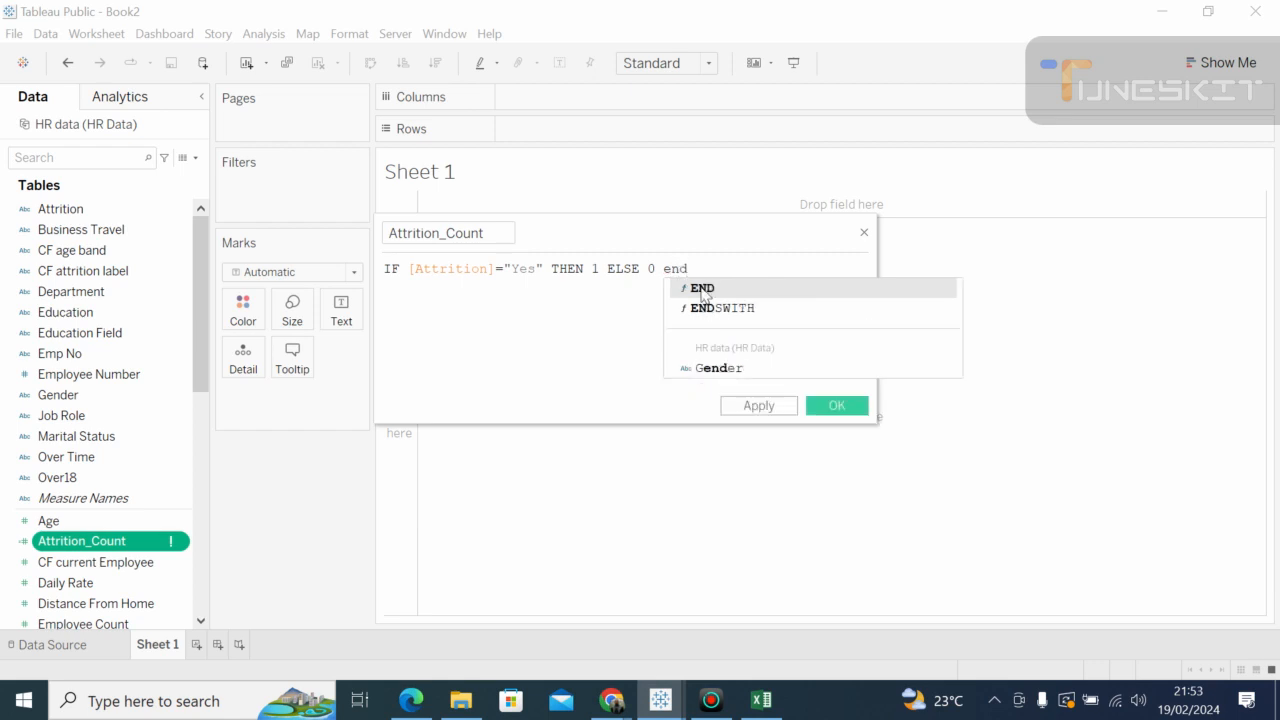
key(Return)
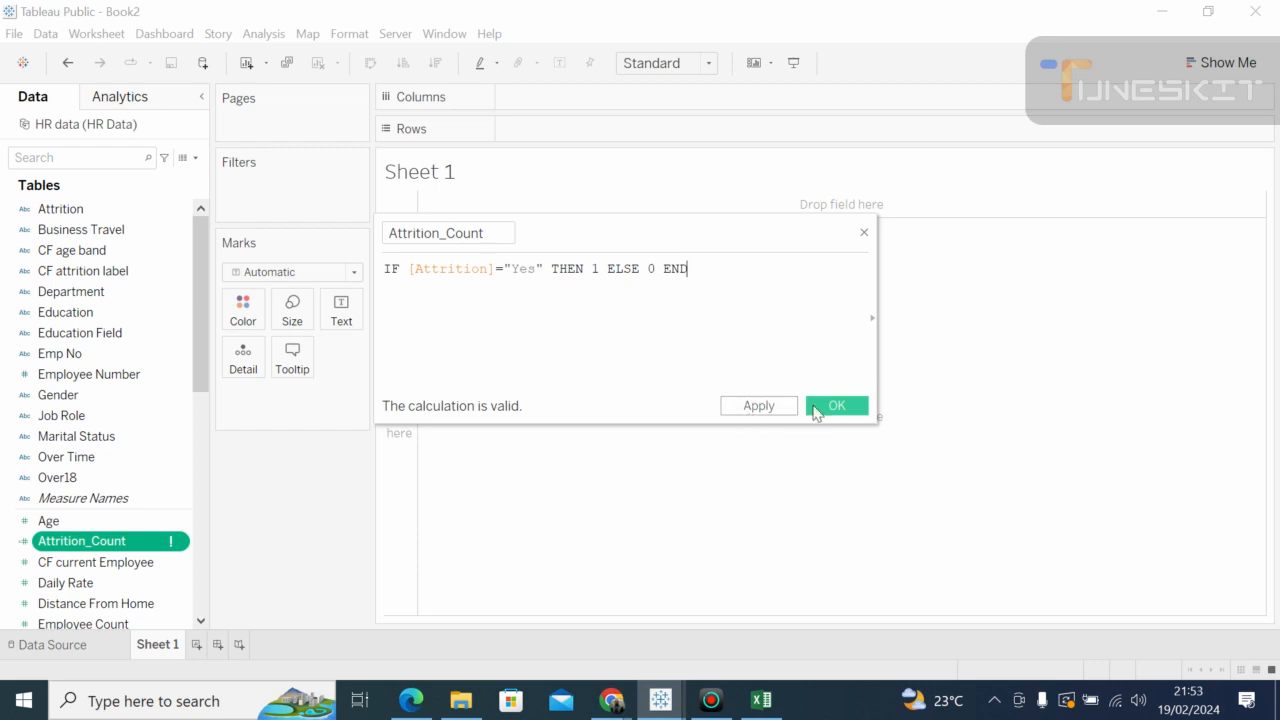
click(782, 408)
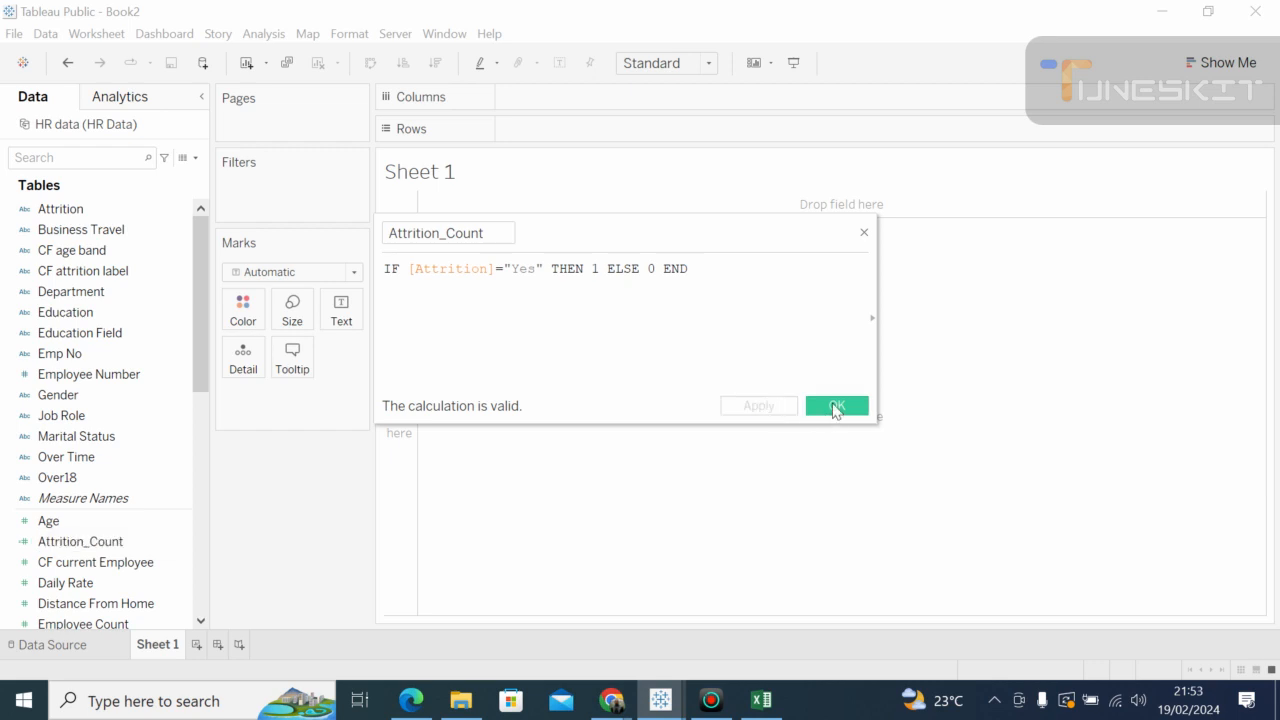
click(836, 407)
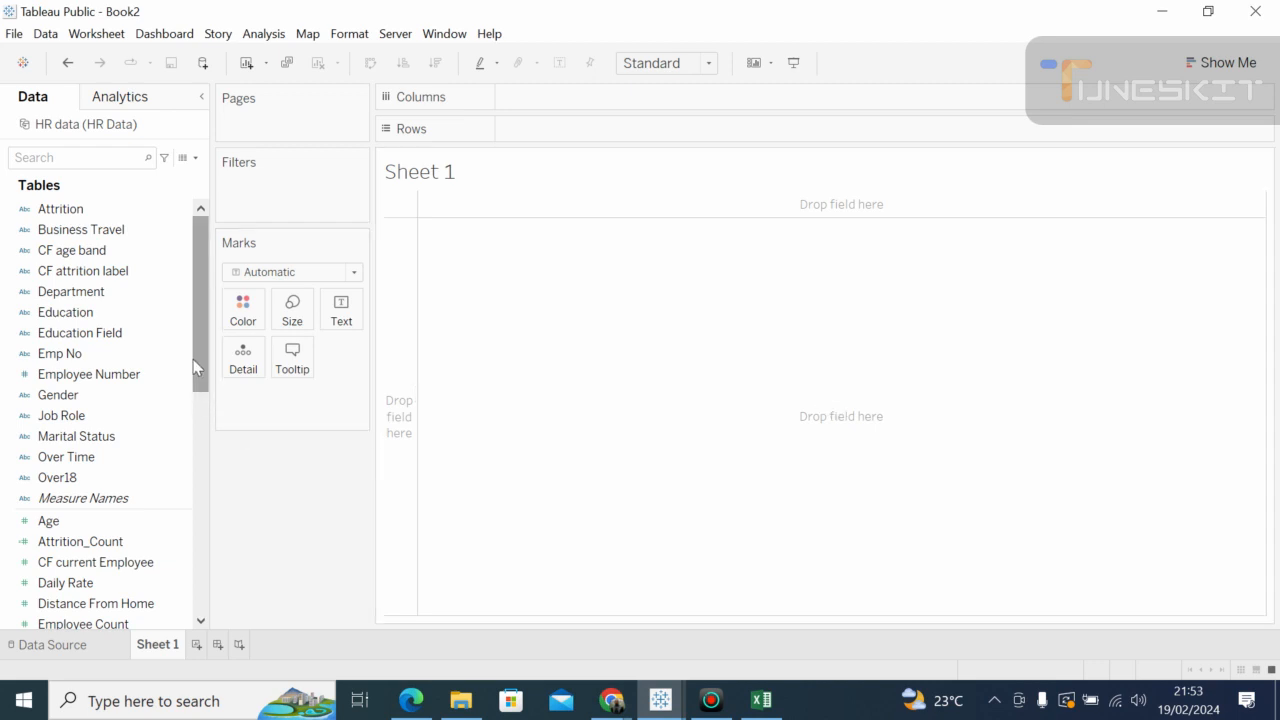
Step: Place the Attrition_Count field in the Sheet 1 view as a summed text value
drag(193, 359, 188, 293)
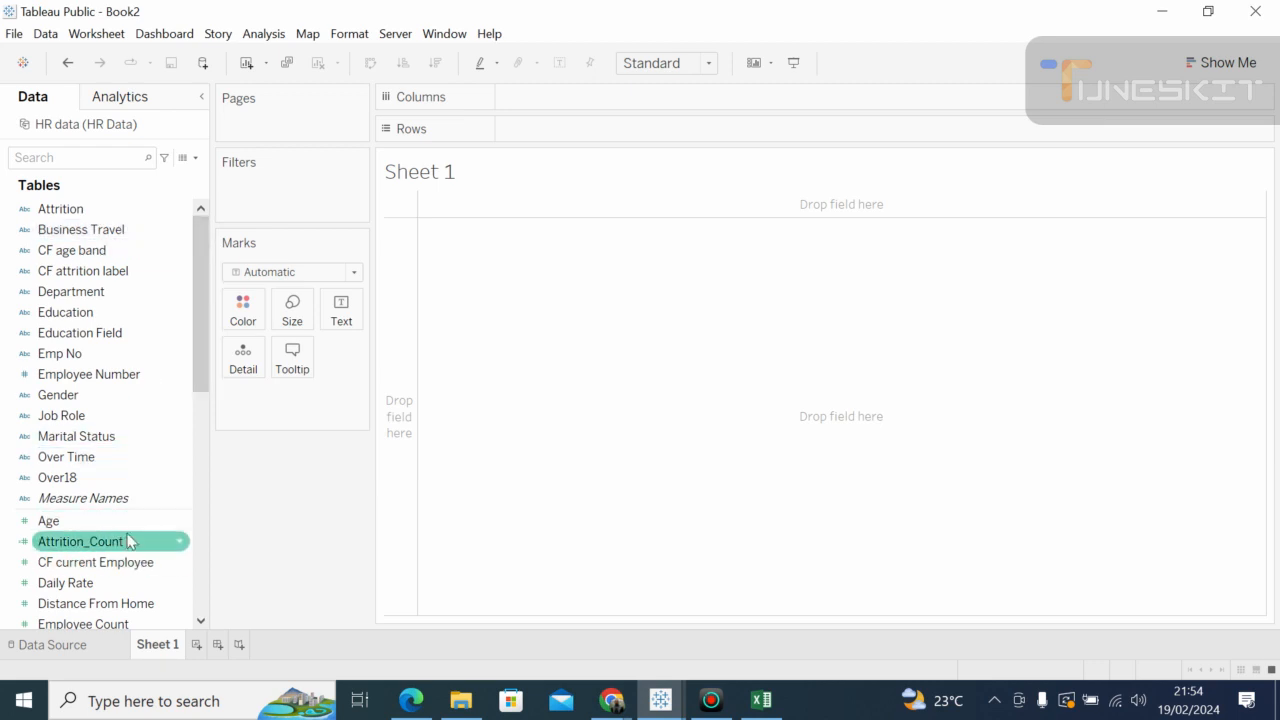
drag(127, 541, 577, 286)
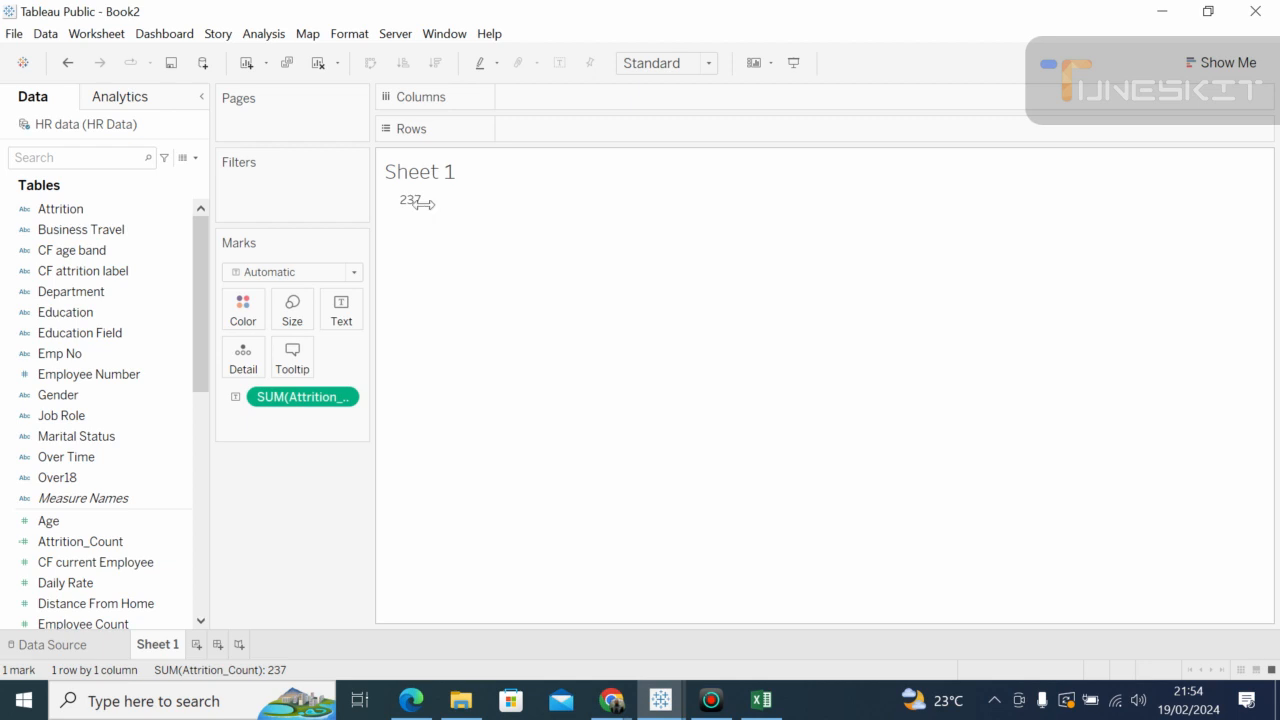
Step: Inspect the Attrition_Count value's details in Sheet 1 and look through the field list
click(416, 210)
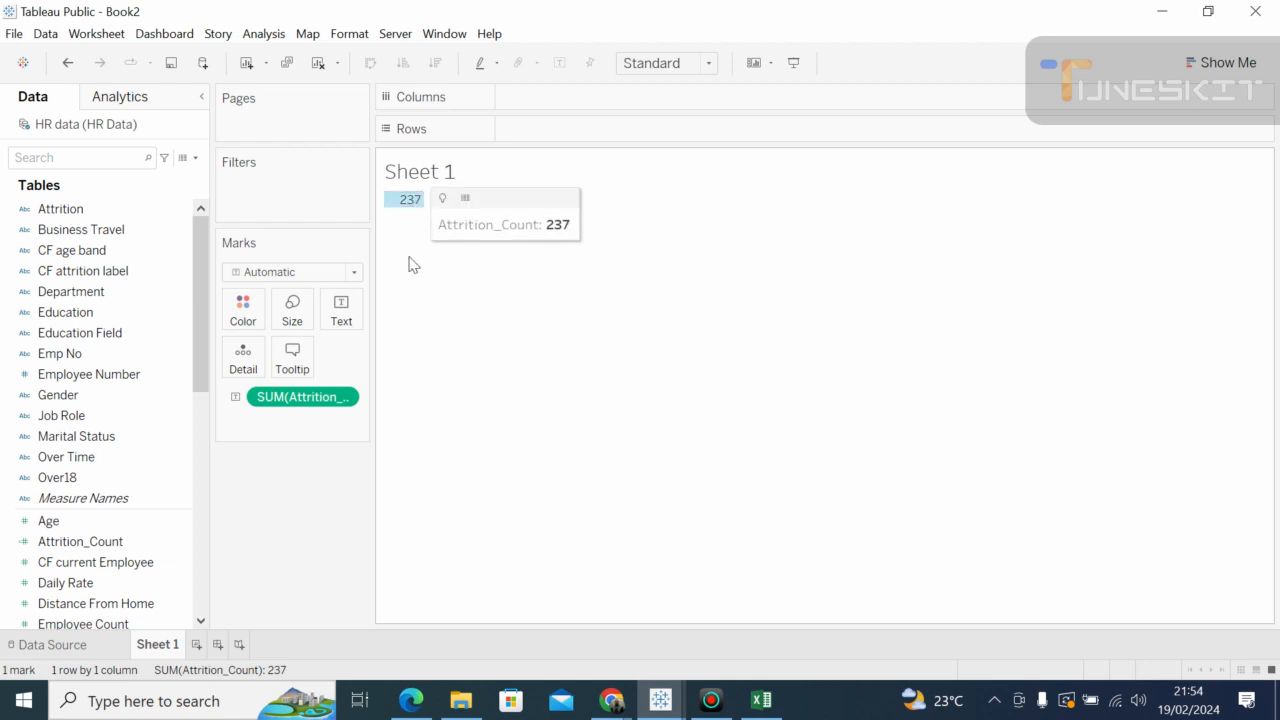
mouse_move(418, 210)
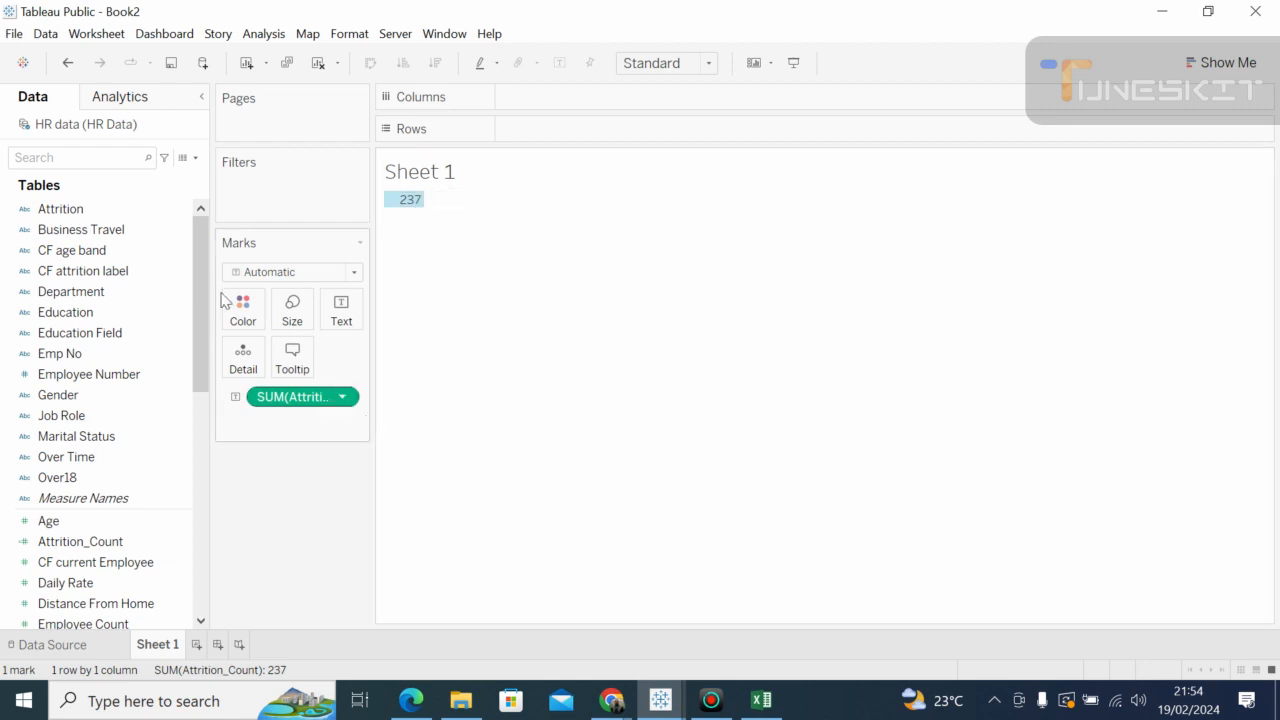
drag(205, 272, 199, 440)
scroll(183, 348, up, 6)
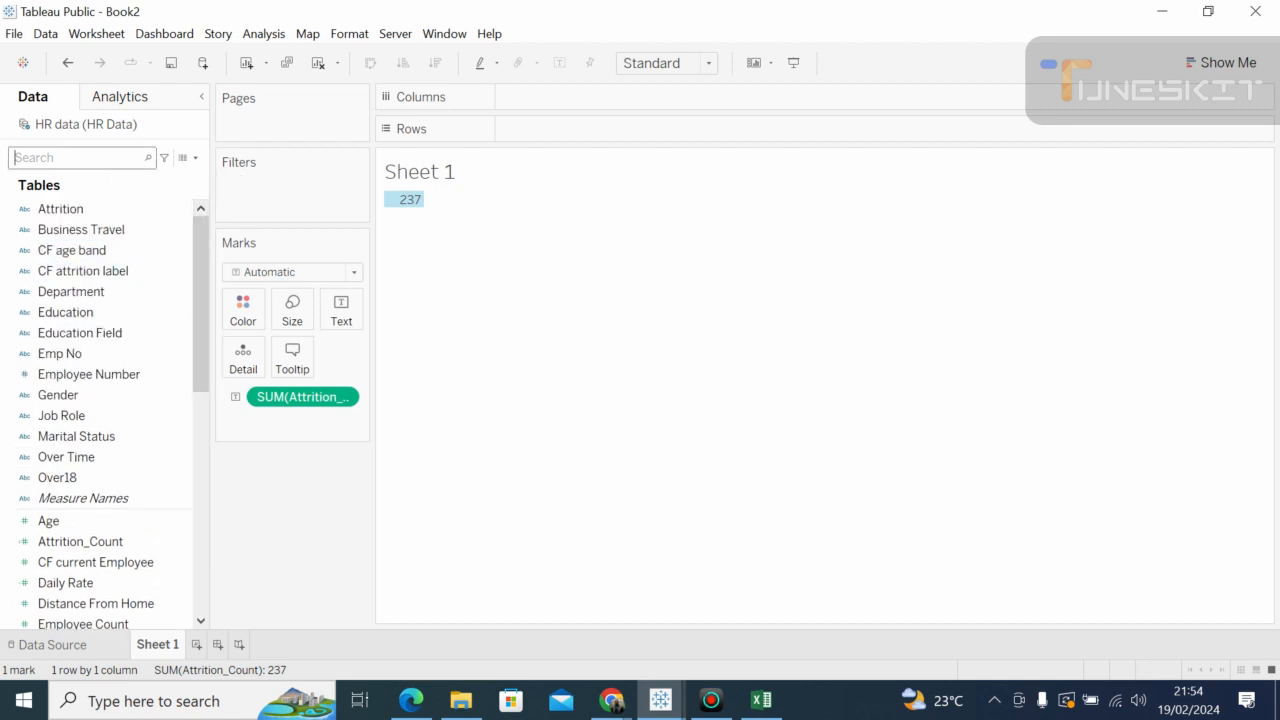
Step: Search the data fields for "employee" and try to place Employee Count in the Sheet 1 view
text(em)
text(ployee)
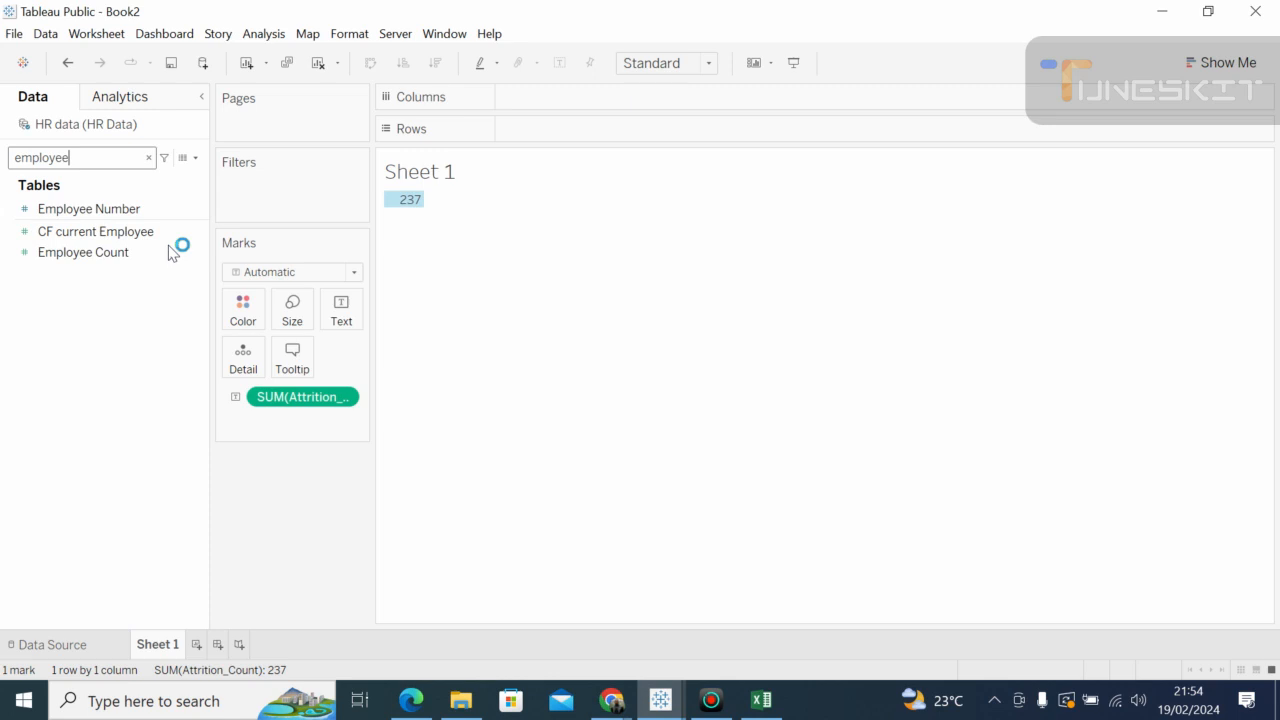
drag(135, 258, 560, 302)
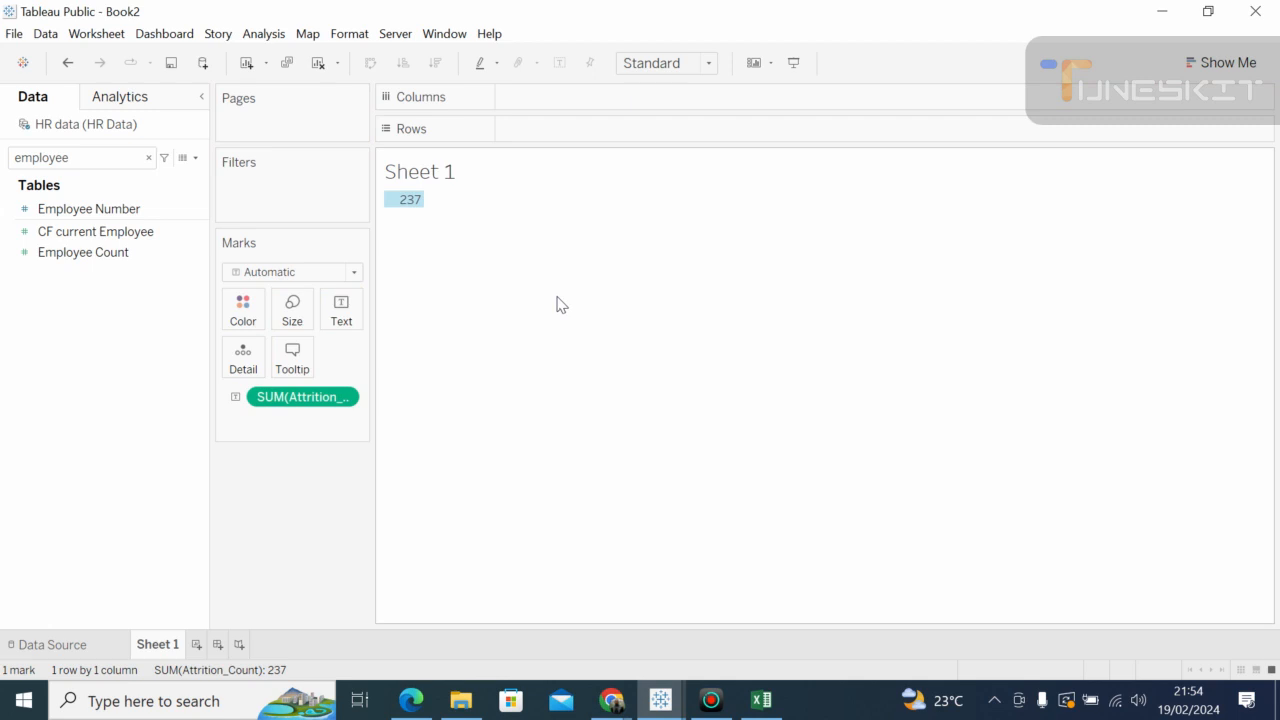
Step: Look over the matching employee fields and open the available options for Employee Count
click(148, 231)
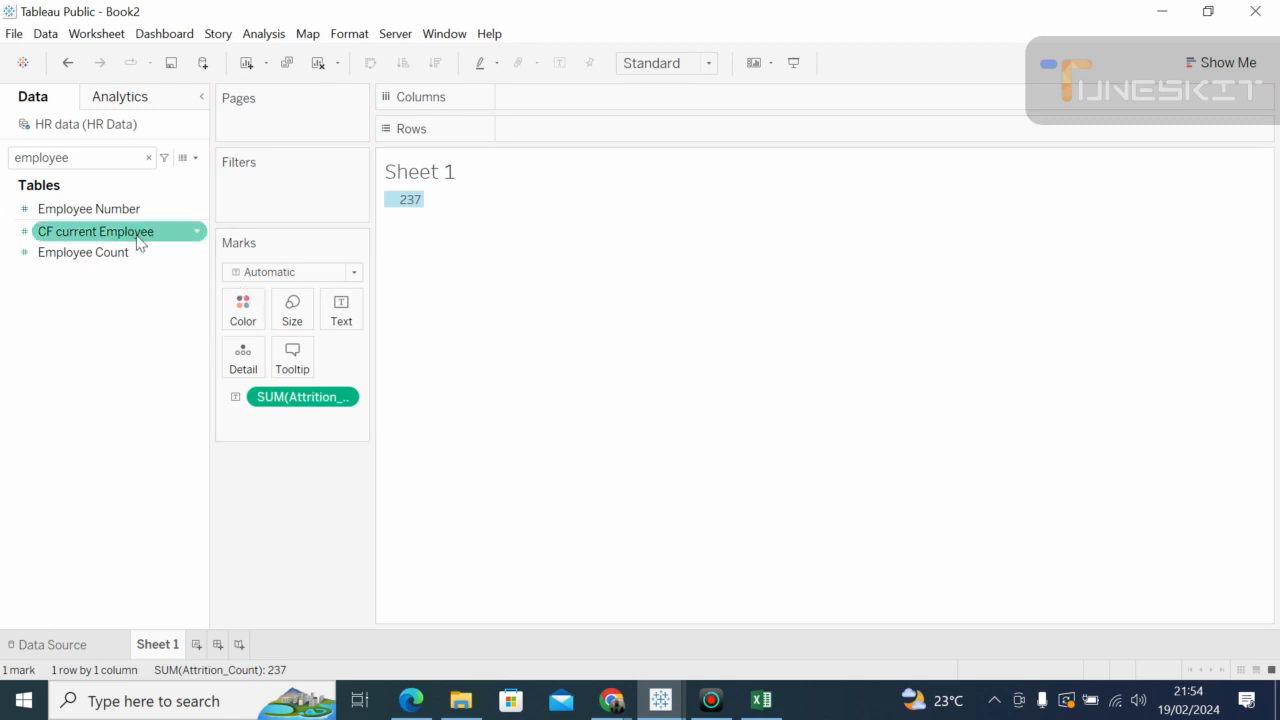
click(125, 209)
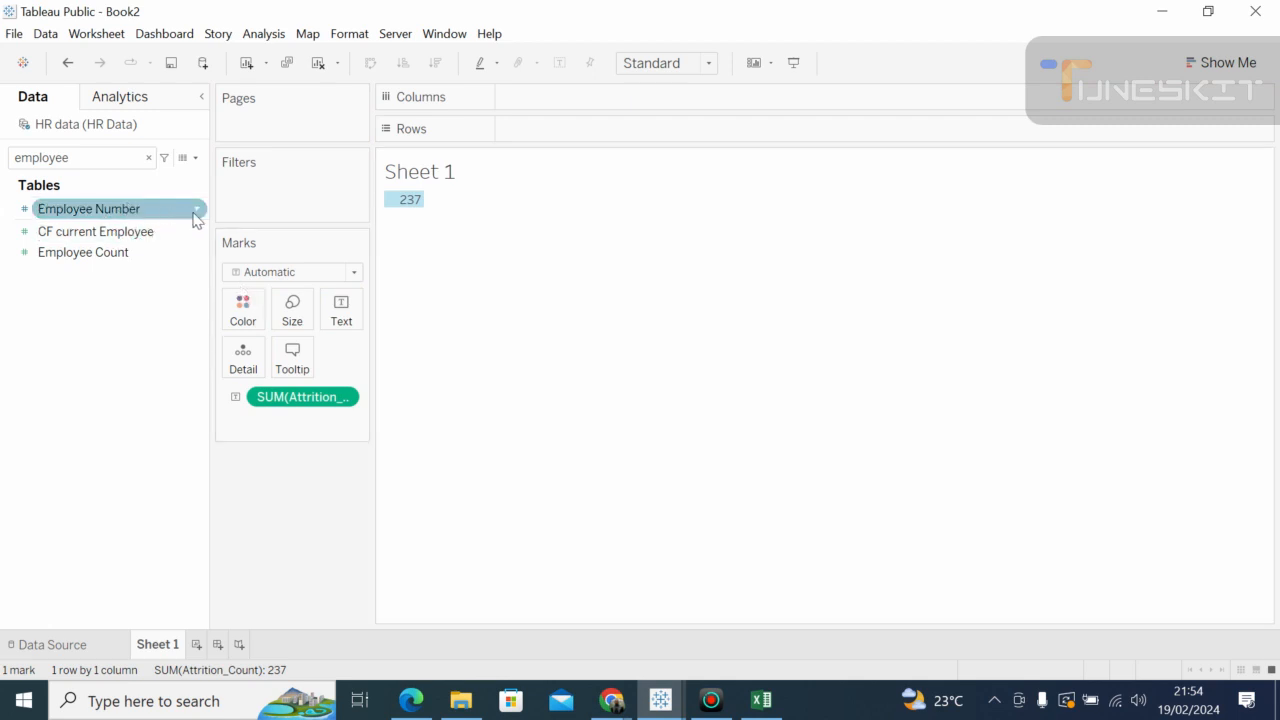
click(137, 252)
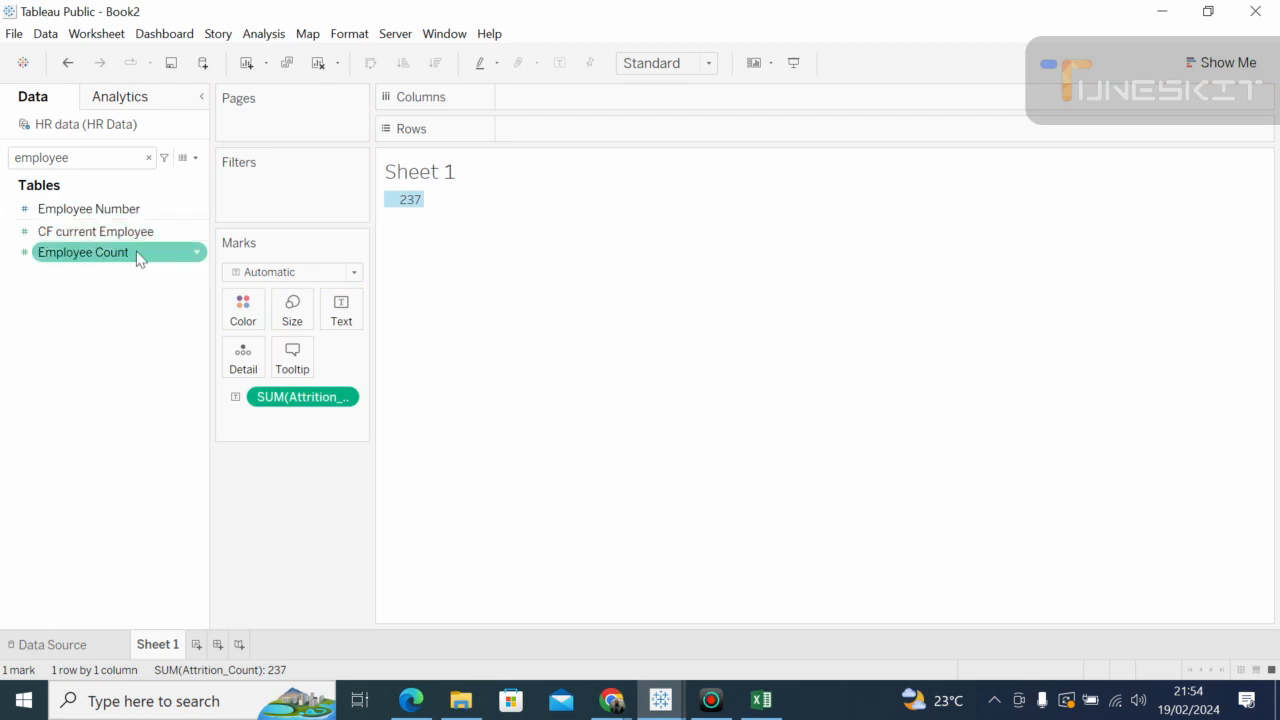
click(197, 254)
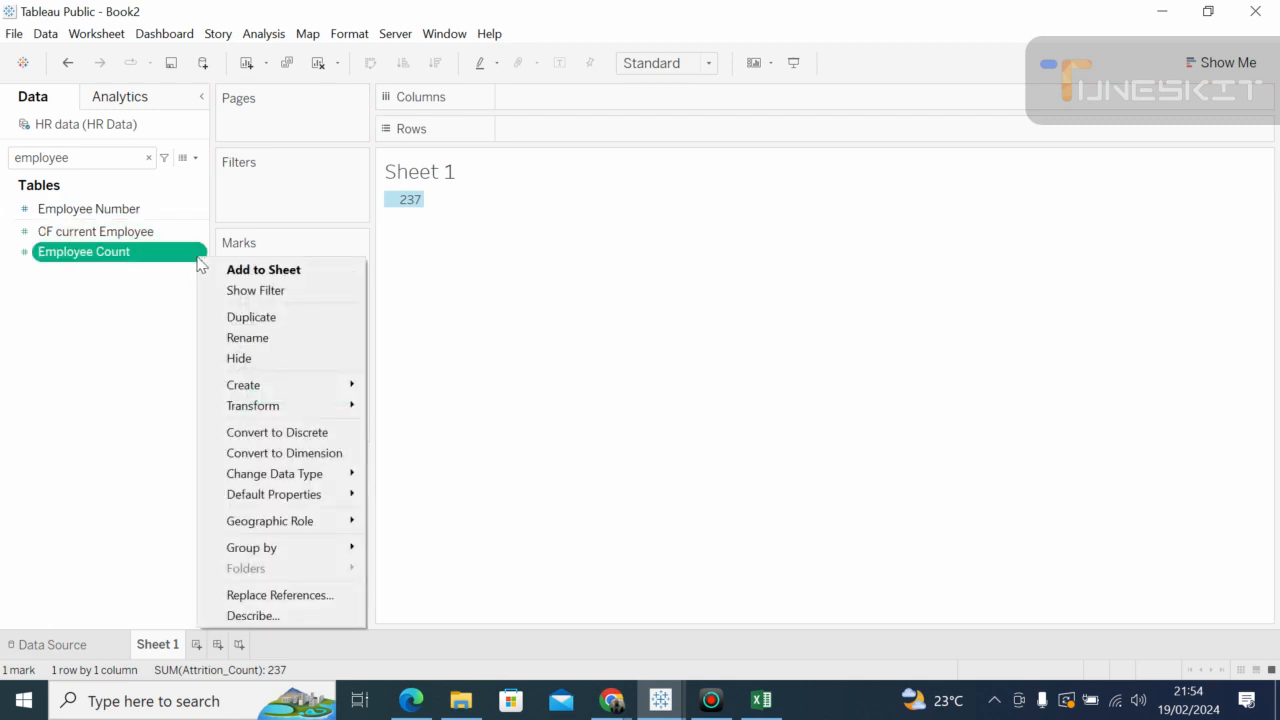
click(126, 329)
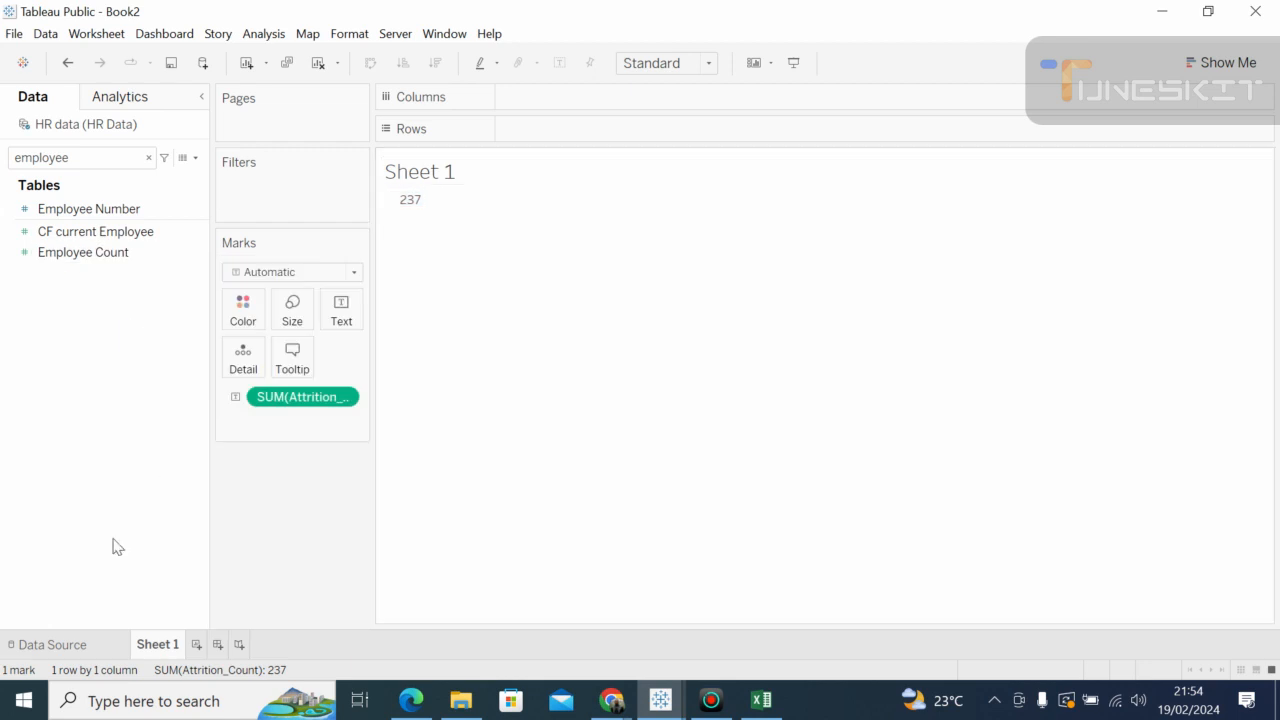
Step: View the HR data source briefly, return to Sheet 1 and clear the field search
click(54, 646)
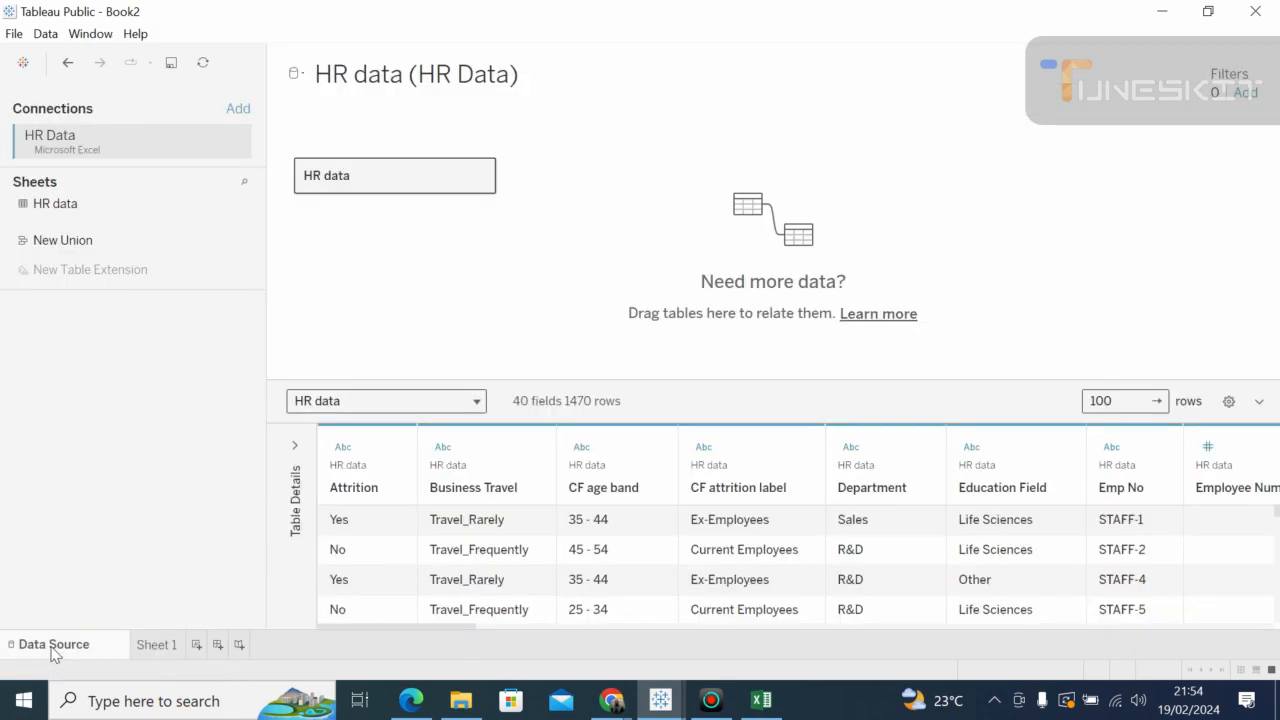
double_click(157, 646)
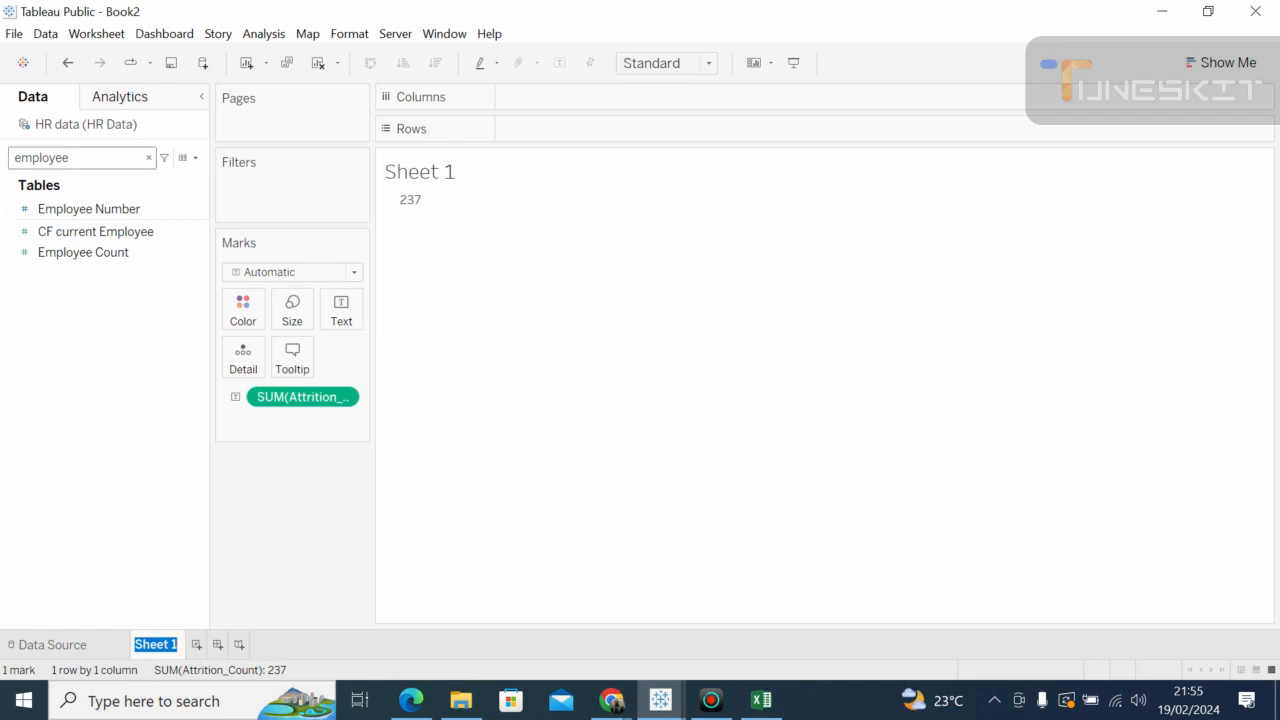
click(149, 158)
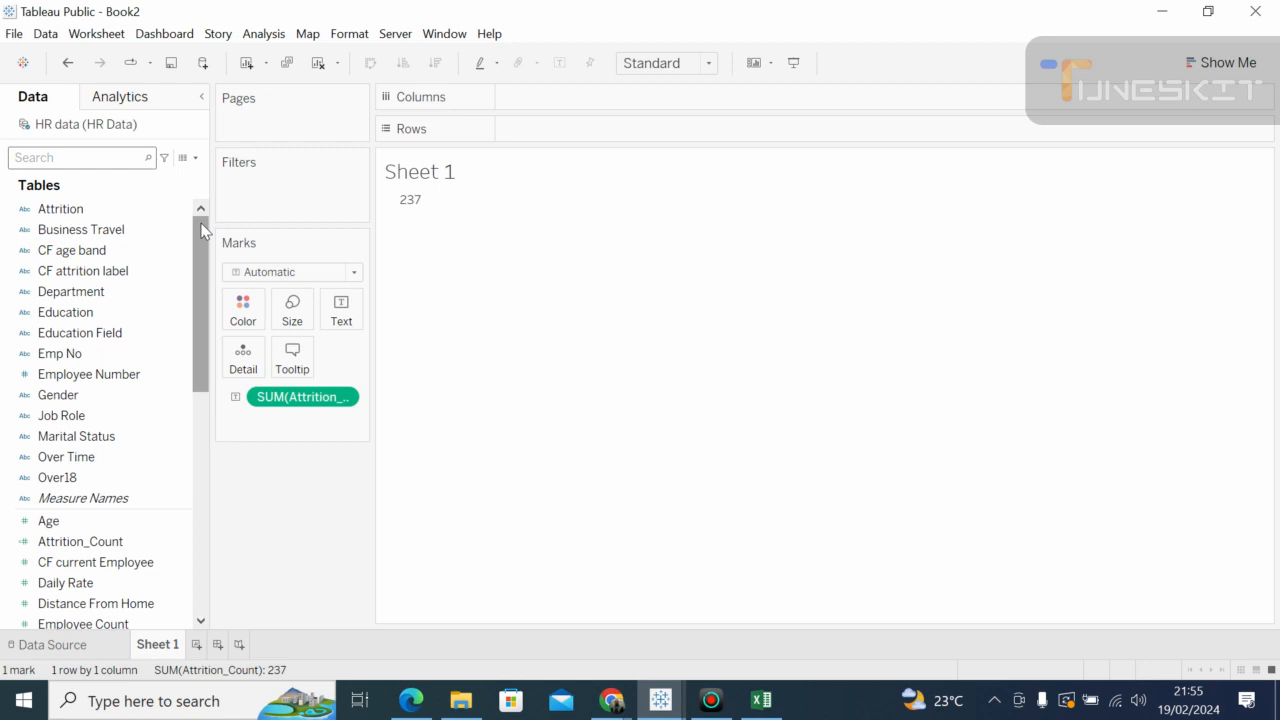
Step: Review the field list and examine the HR data source columns across to the Emply_Count and Attrition_Count calculations
mouse_move(201, 230)
mouse_down()
mouse_move(200, 262)
mouse_move(197, 211)
mouse_up()
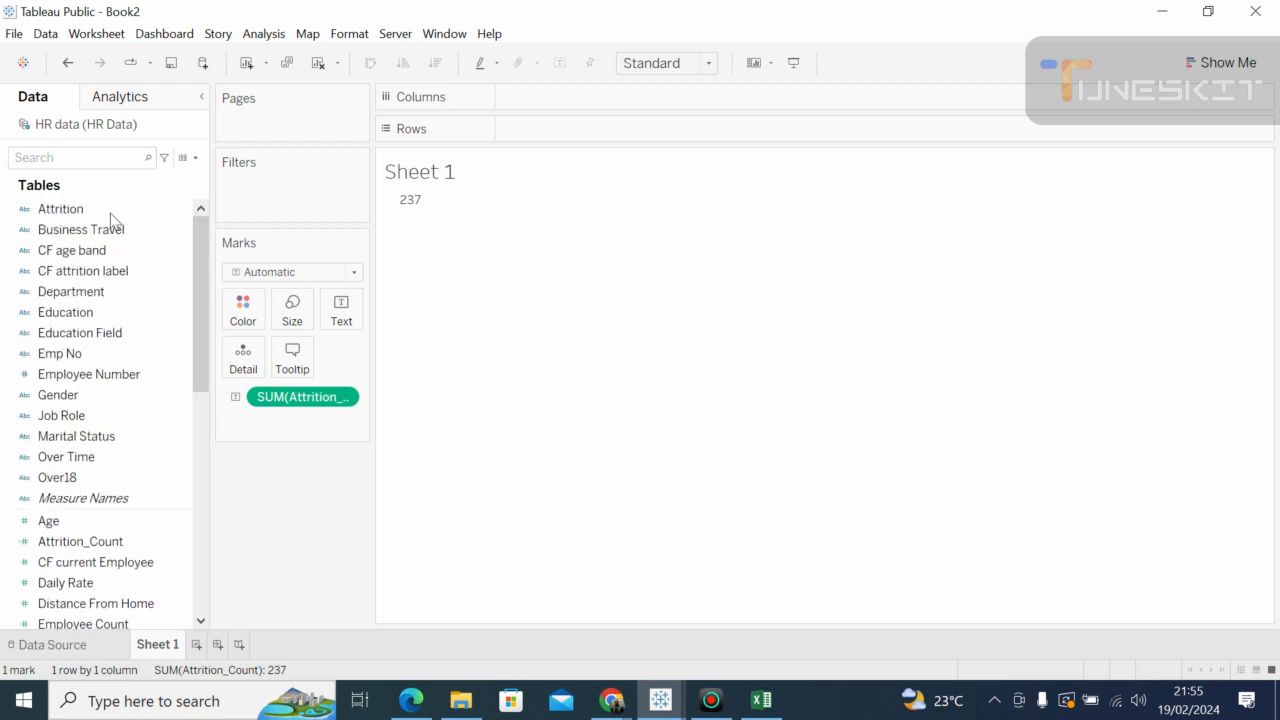
click(106, 254)
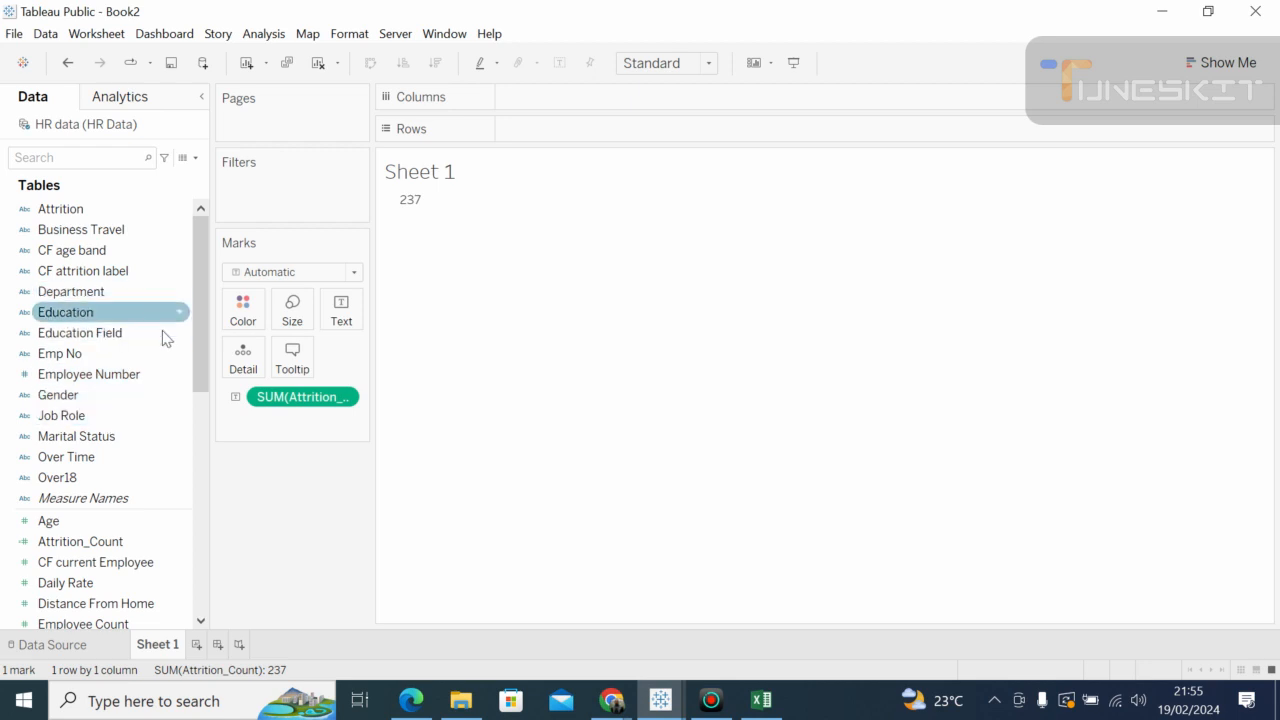
drag(204, 265, 188, 223)
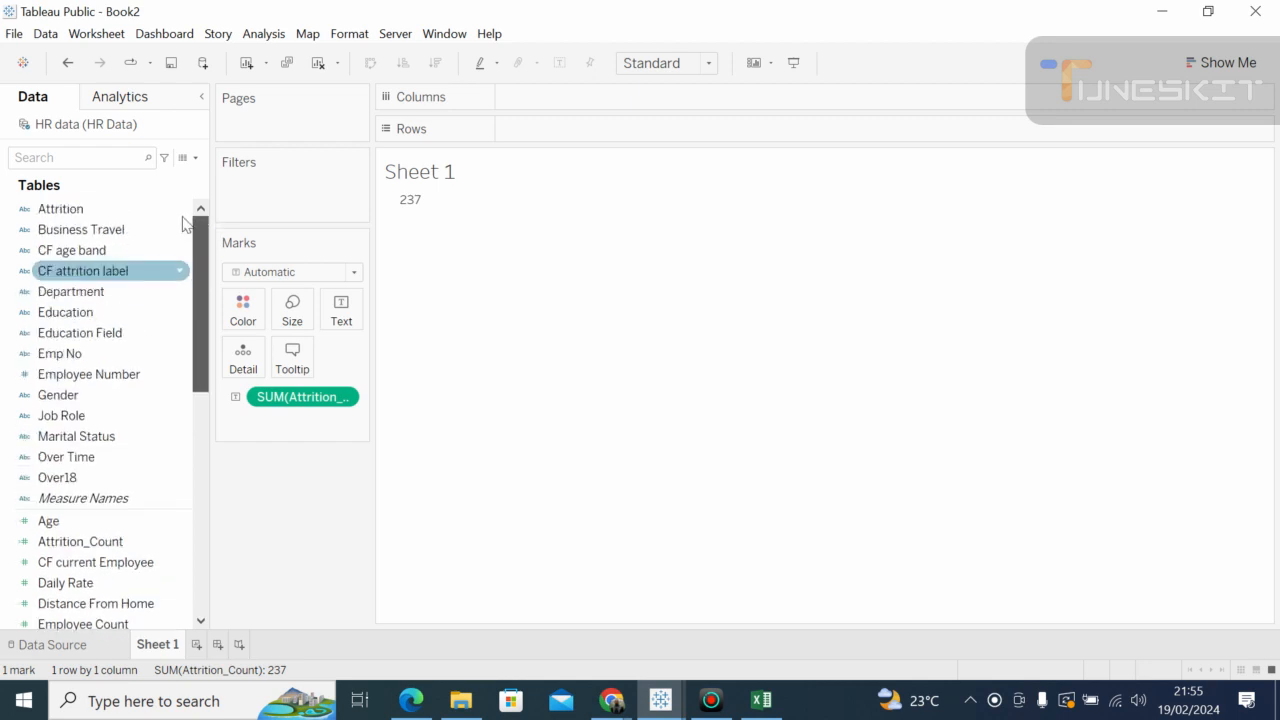
click(66, 645)
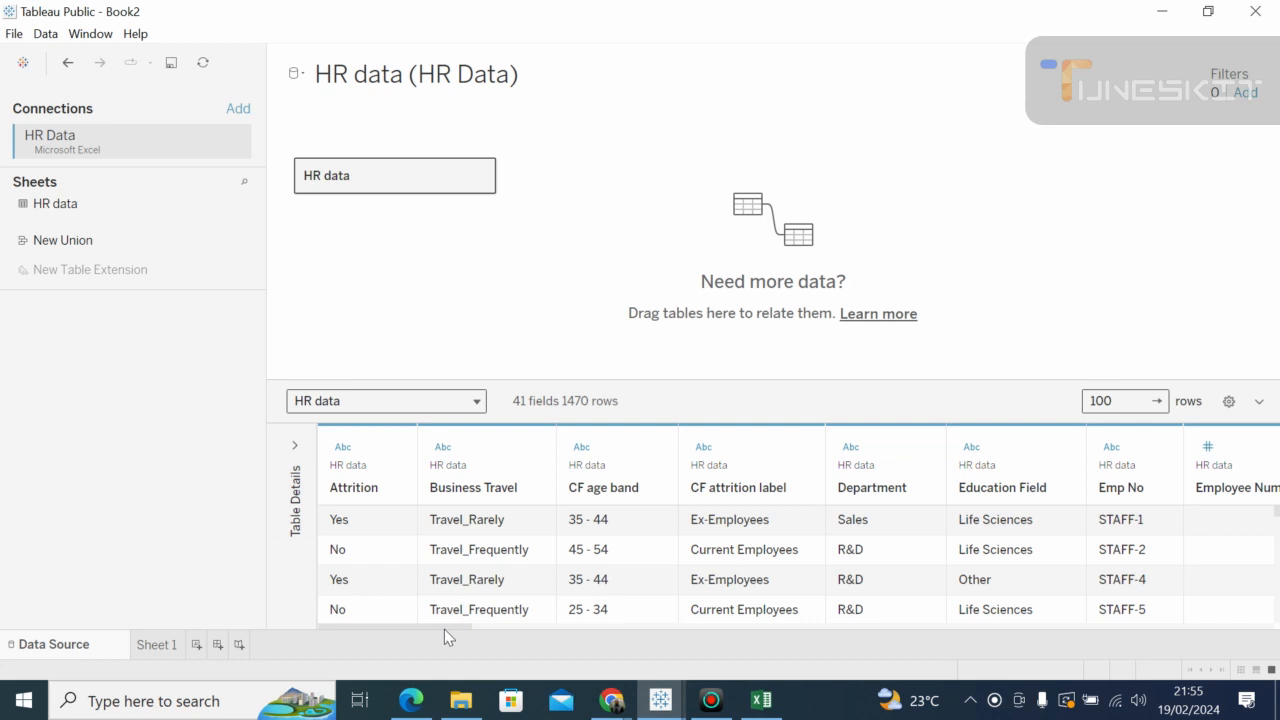
drag(444, 624, 372, 610)
drag(434, 628, 742, 634)
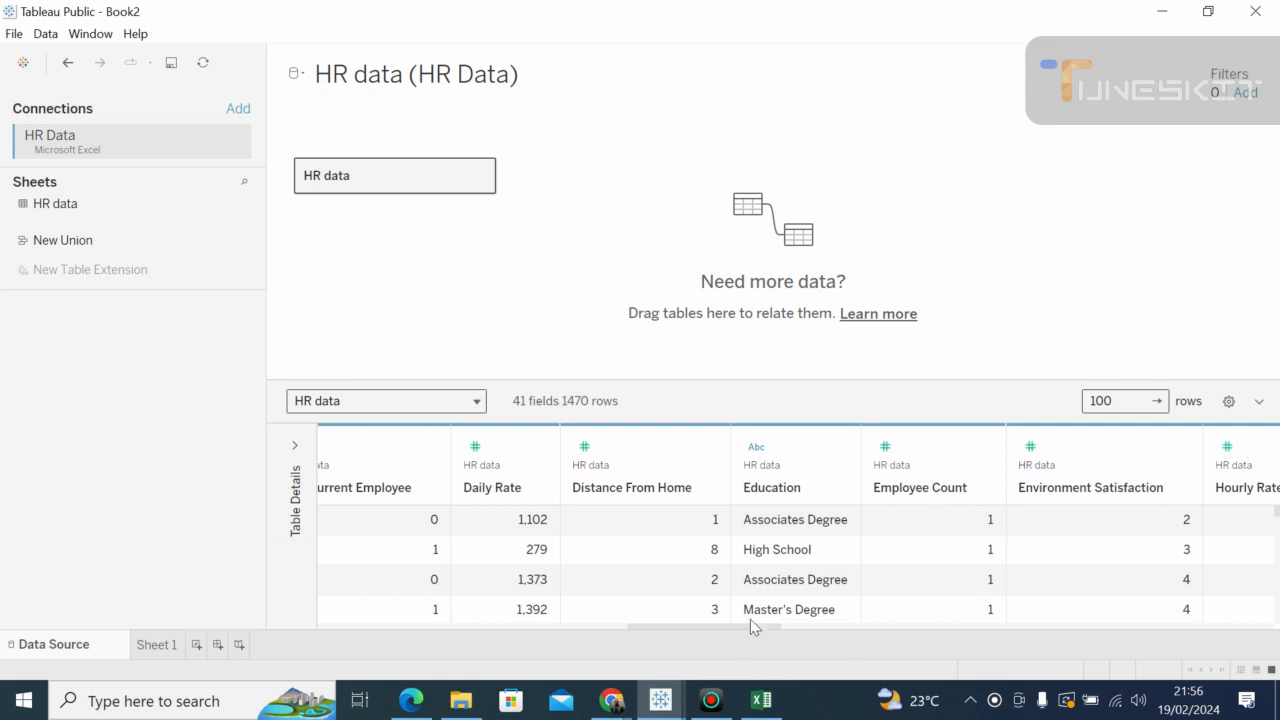
drag(752, 627, 1268, 668)
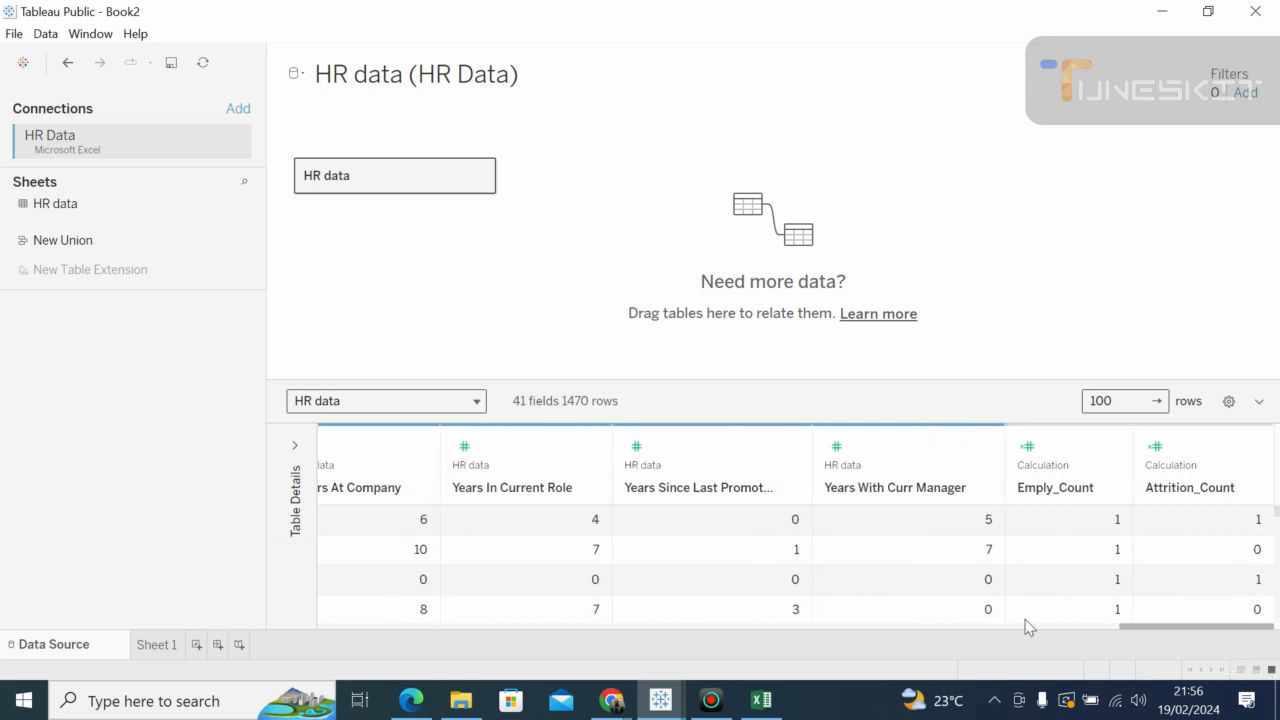
Step: Replace Attrition_Count in the Sheet 1 view with the summed Employee Count, found by searching the fields for "employee"
click(160, 648)
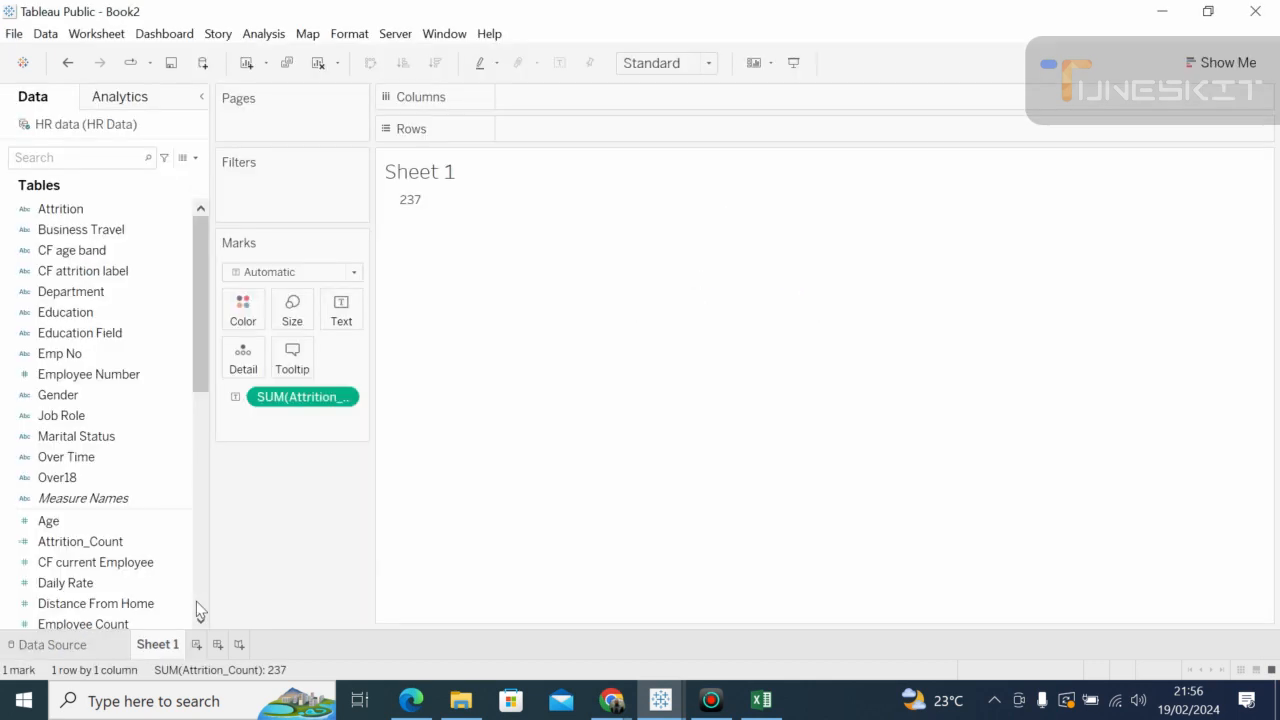
drag(286, 397, 4, 566)
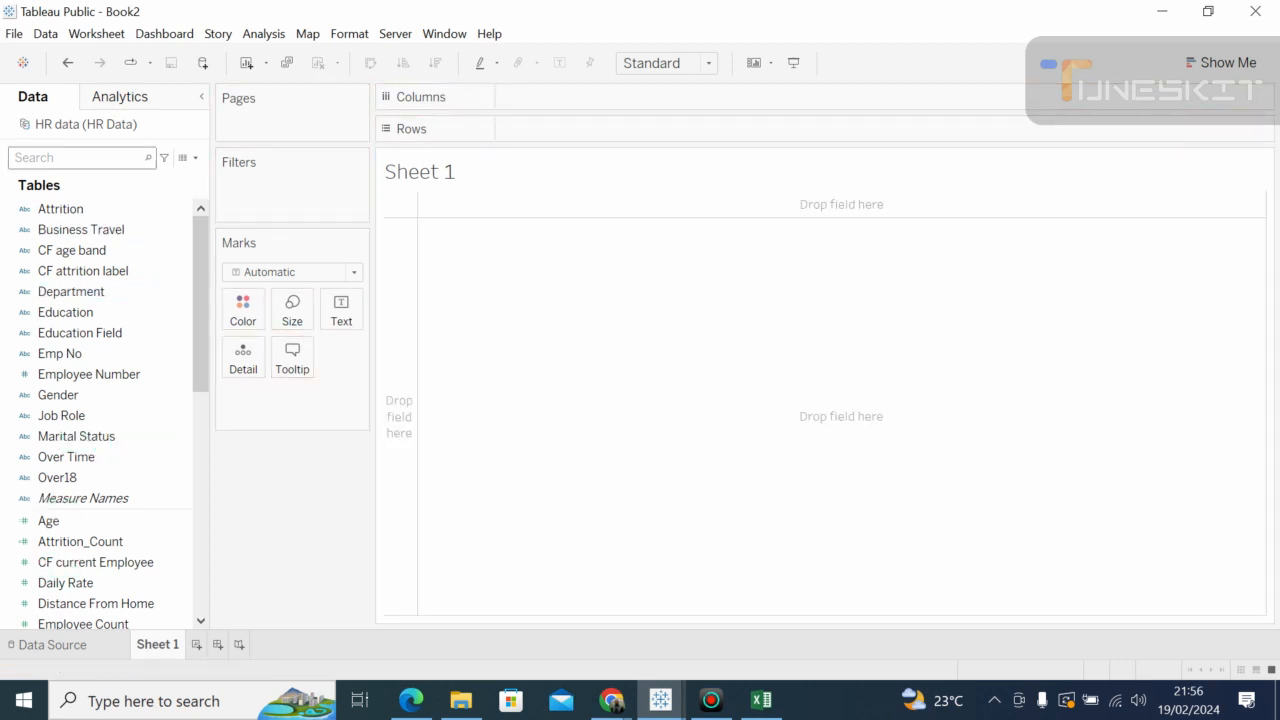
text(emp)
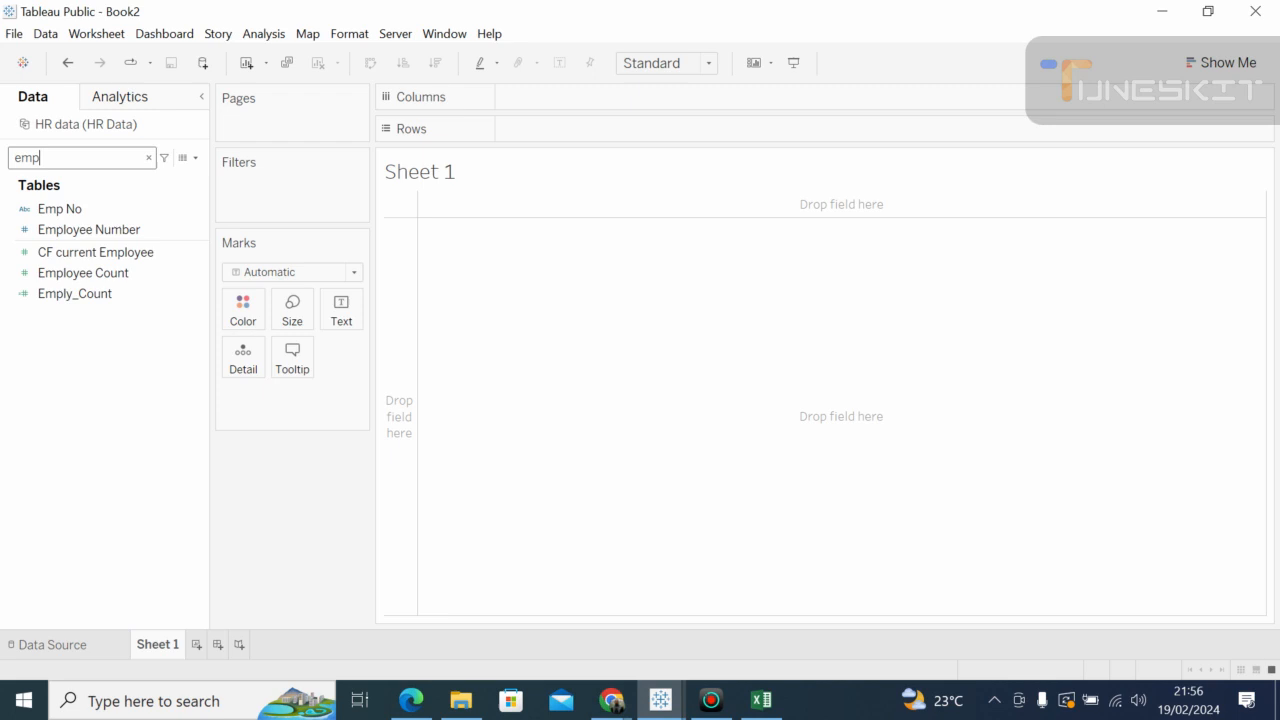
text(loyee)
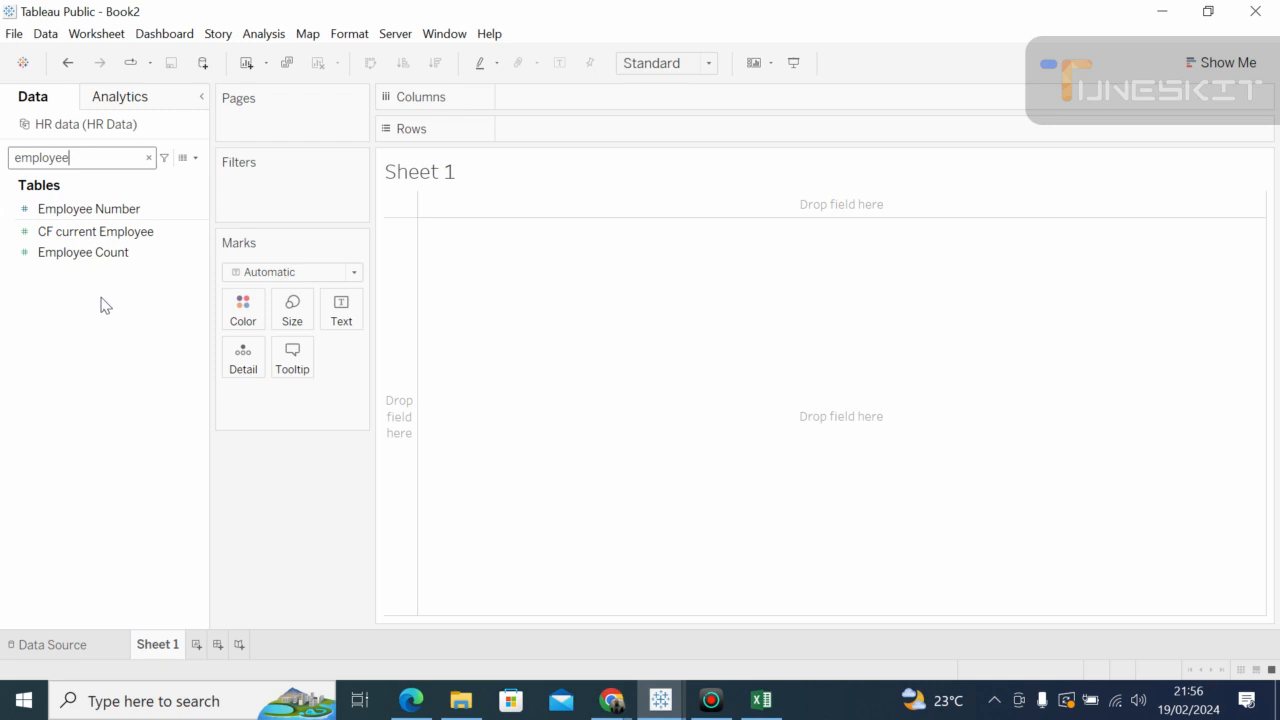
click(100, 258)
click(100, 258)
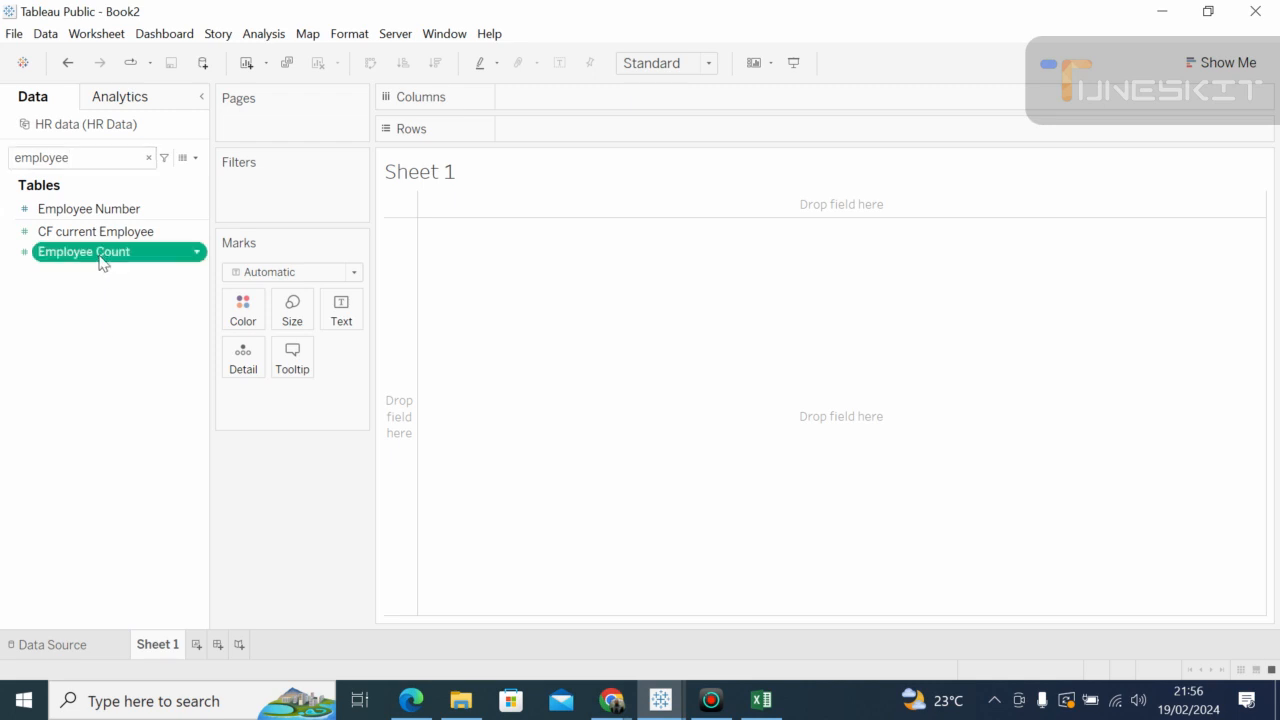
drag(100, 262, 514, 260)
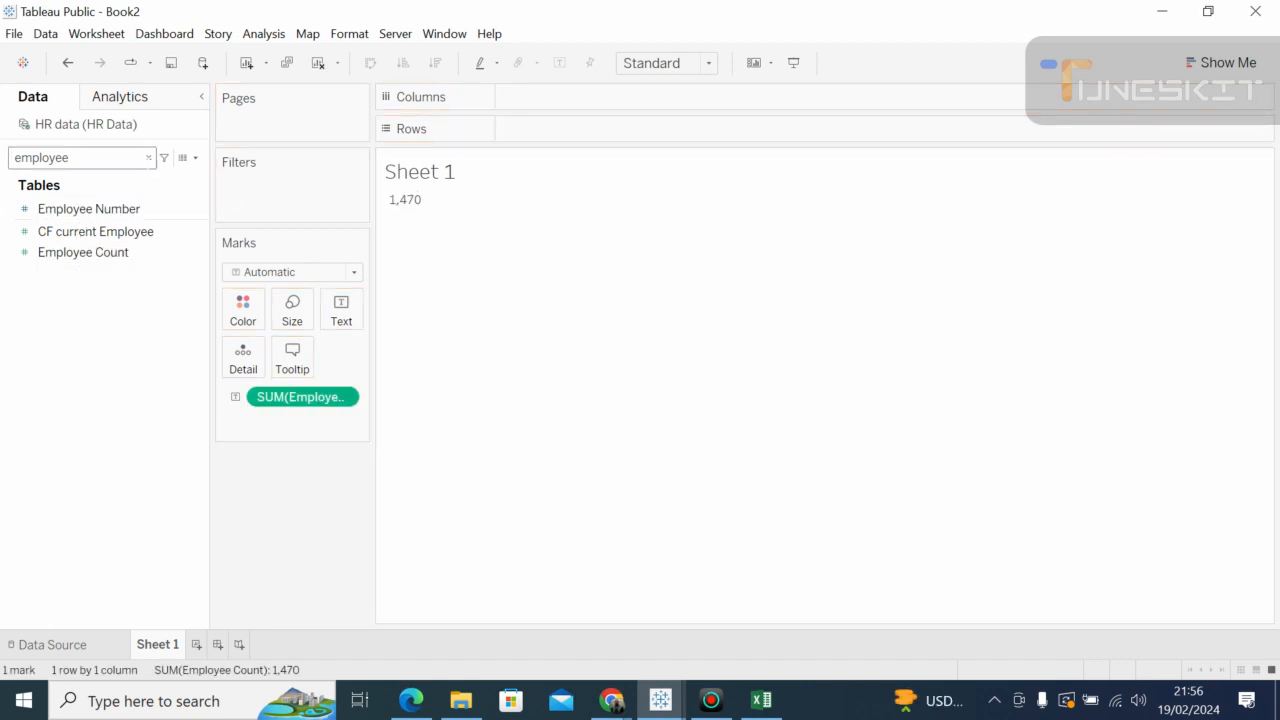
click(149, 158)
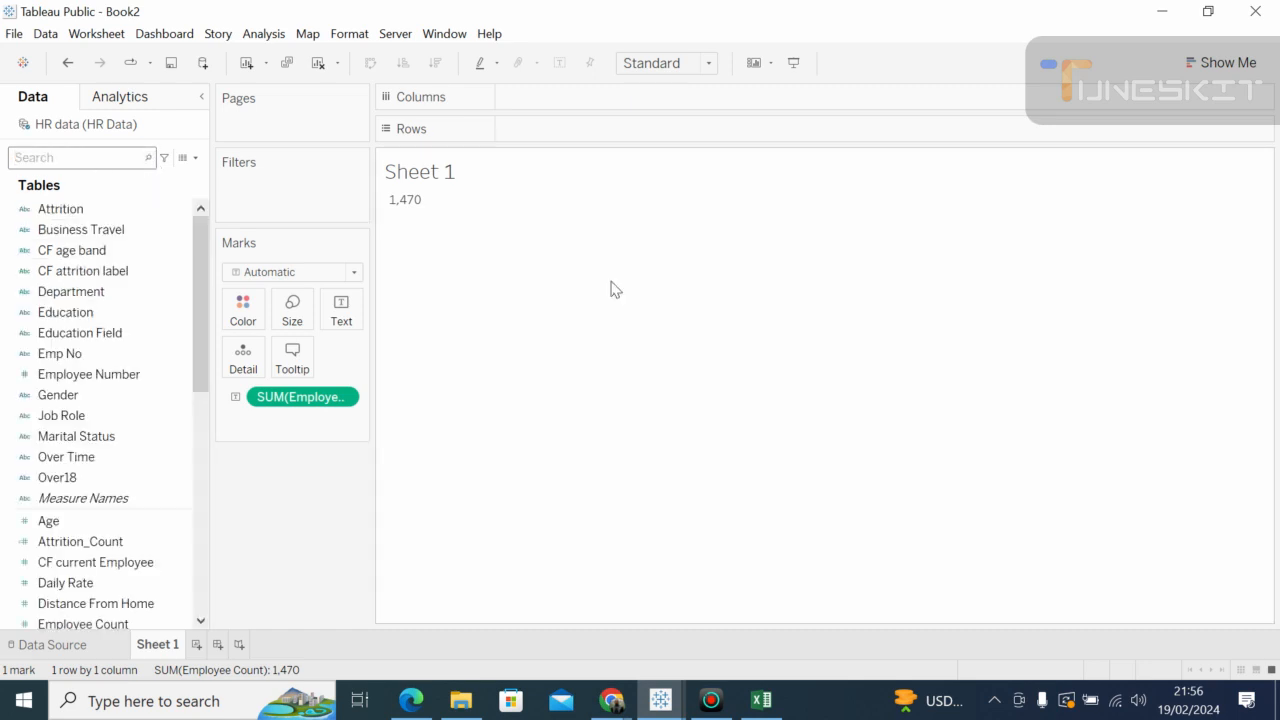
Step: Browse the dimensions and measures available for Sheet 1 and check the calculated columns in the HR data source
drag(200, 234, 197, 200)
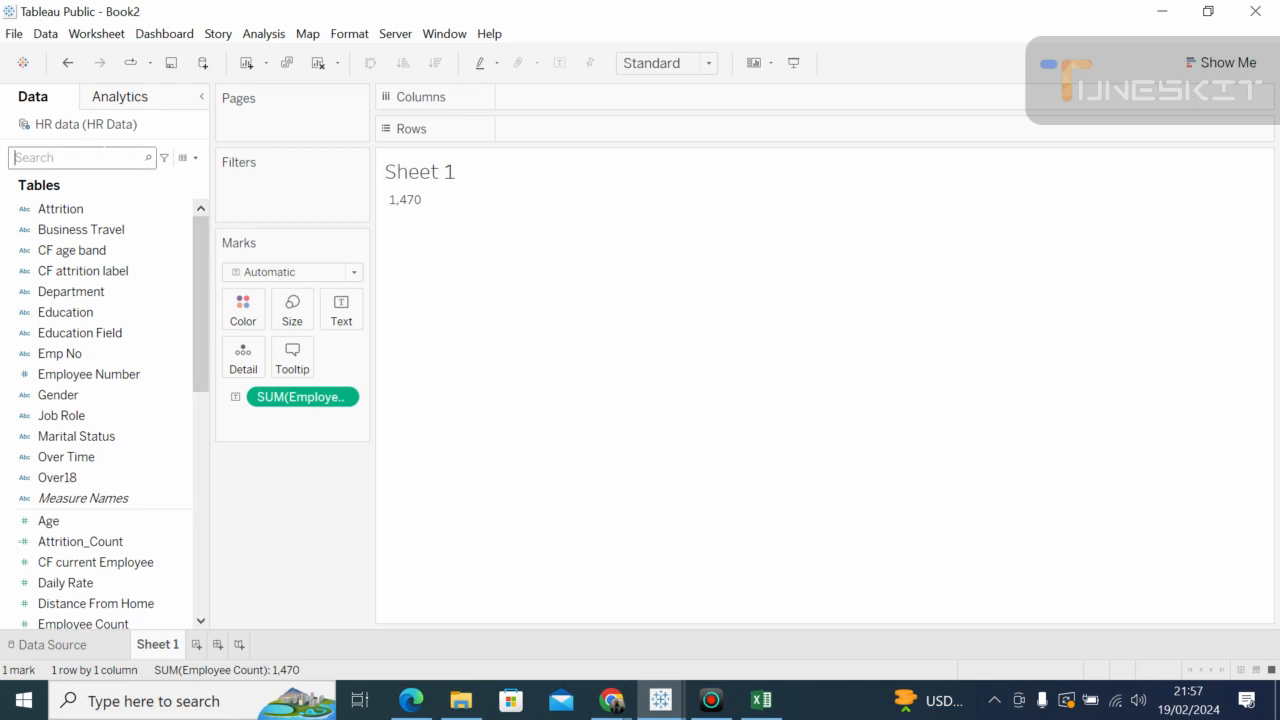
click(186, 463)
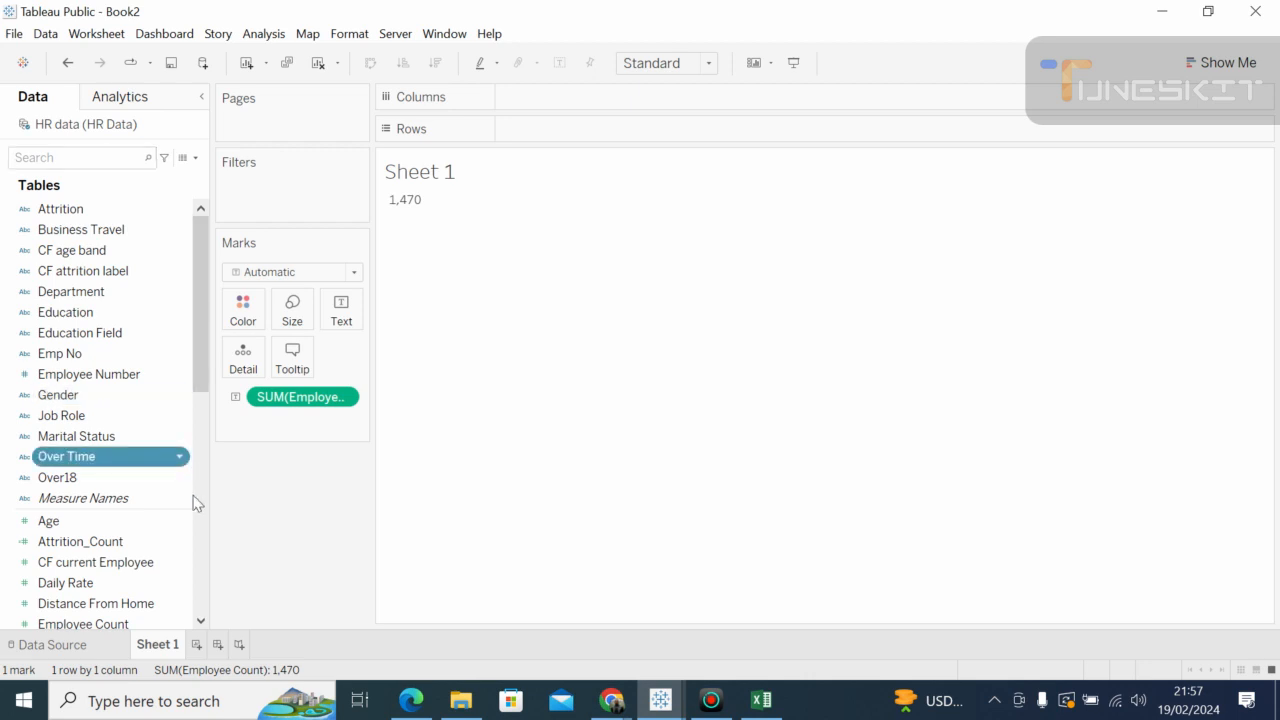
scroll(203, 513, down, 5)
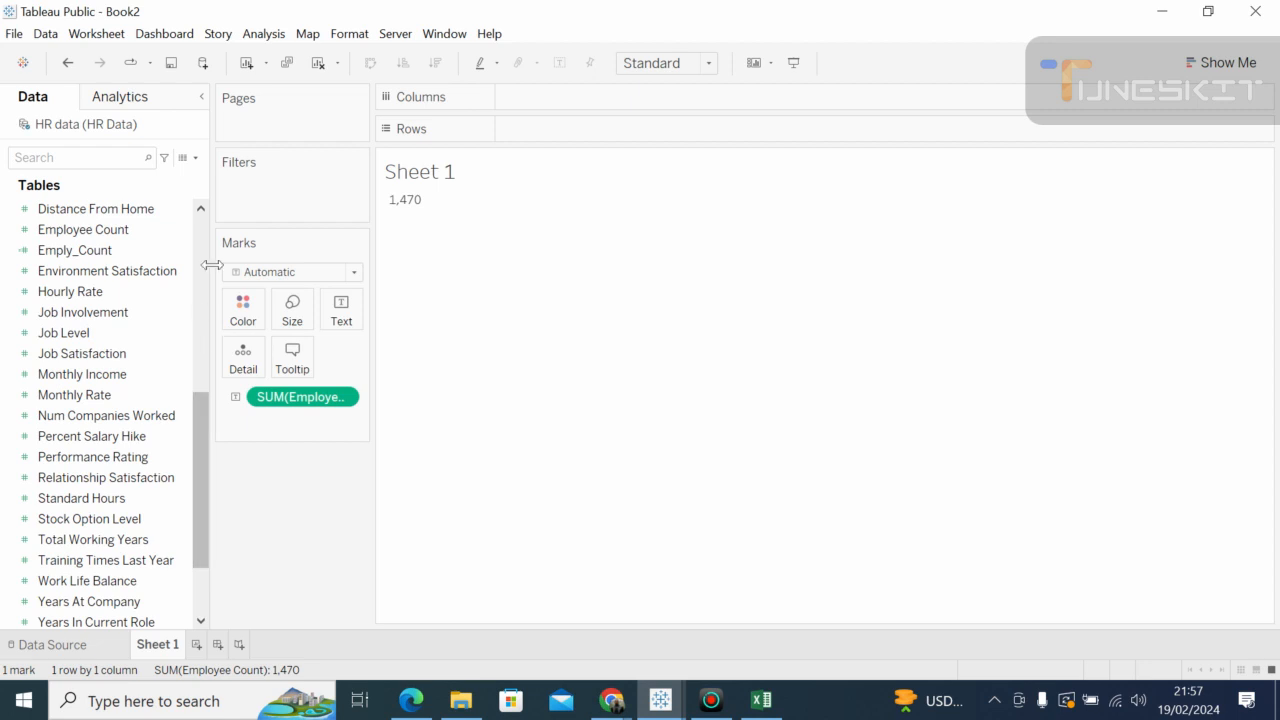
click(200, 236)
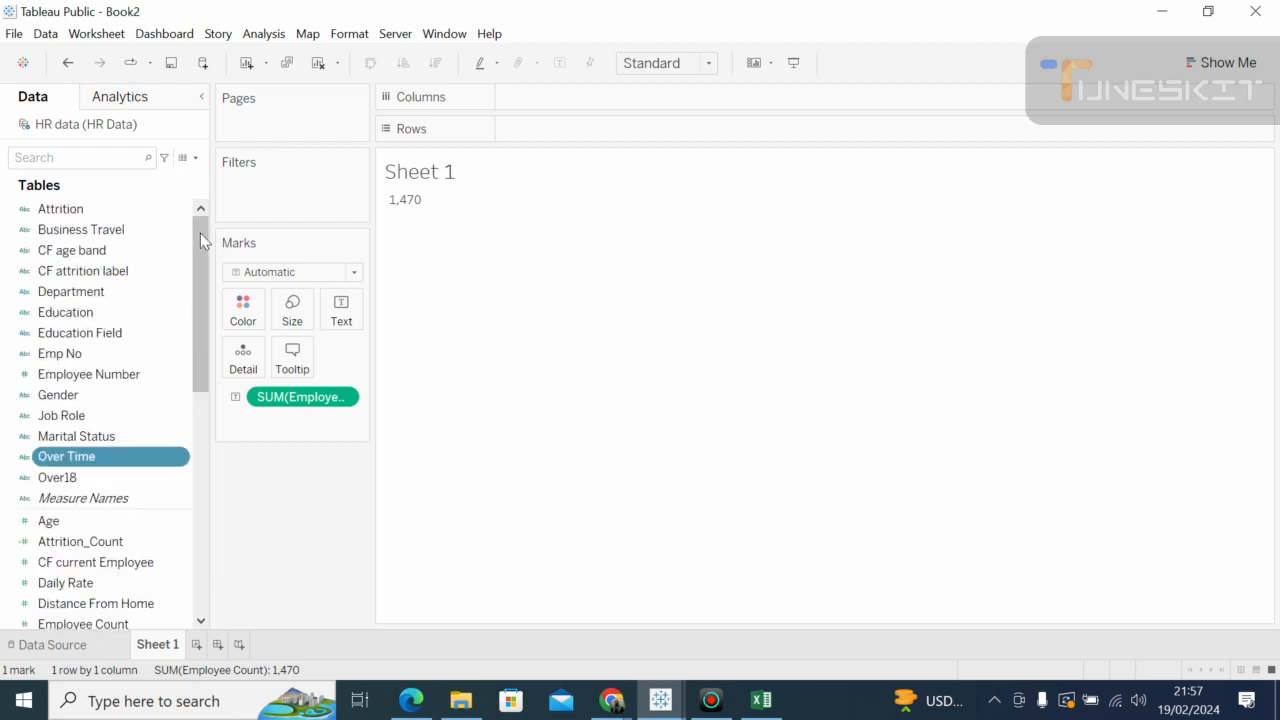
drag(200, 345, 200, 234)
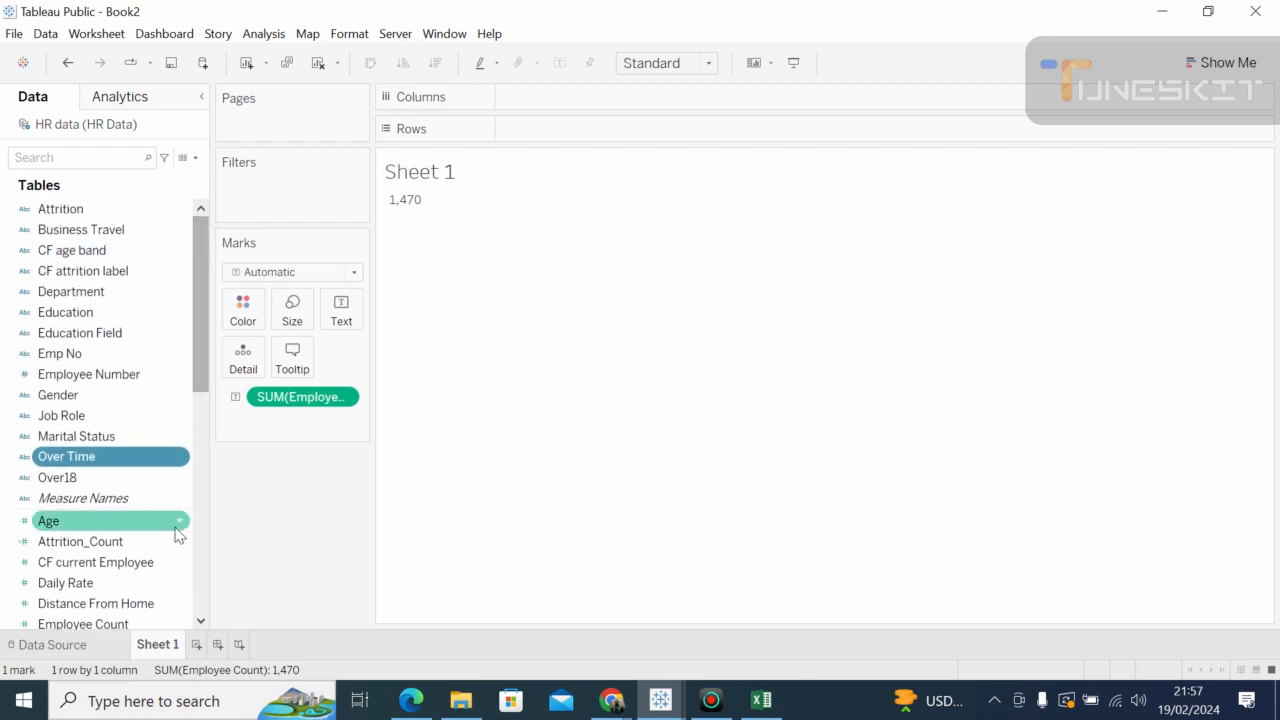
click(54, 645)
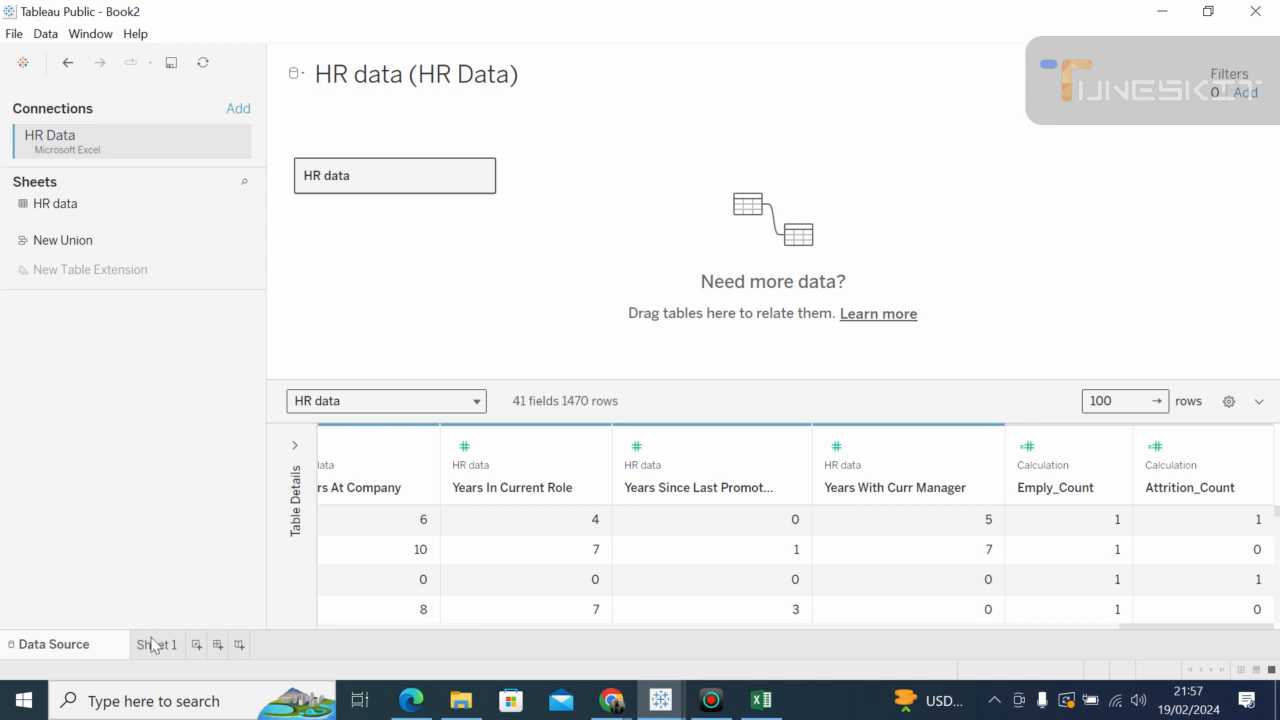
mouse_move(155, 648)
double_click(155, 646)
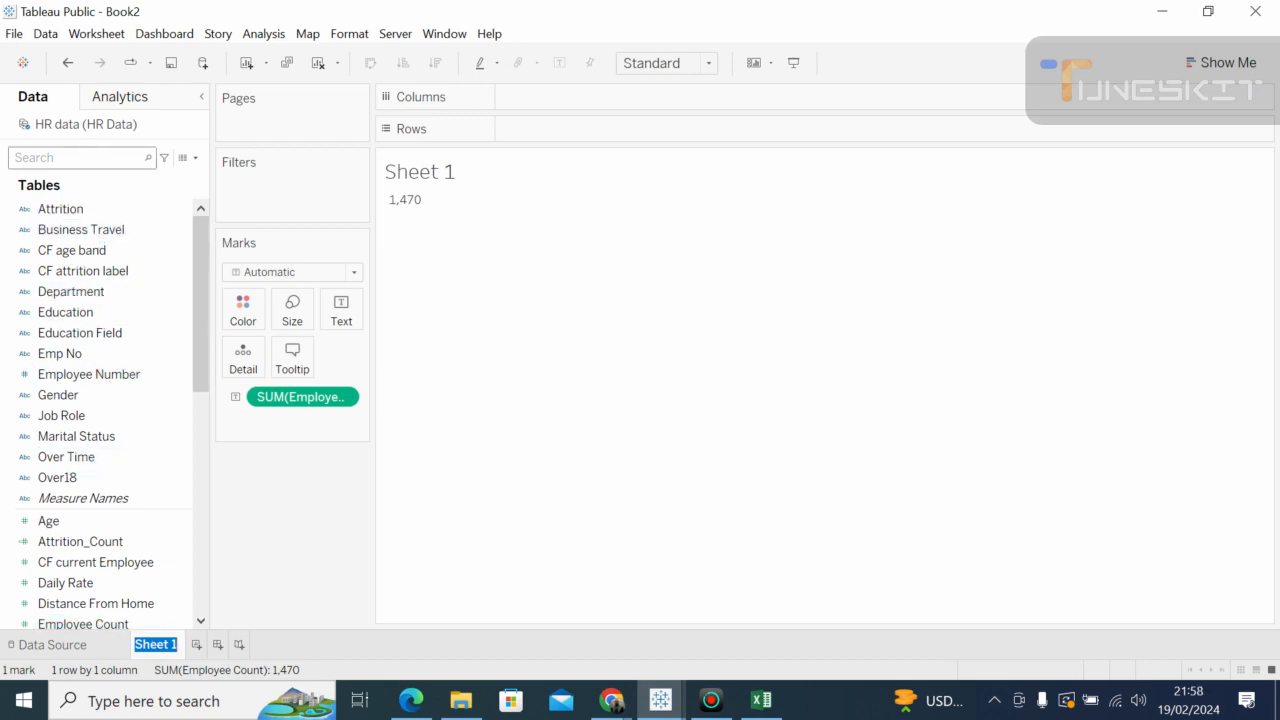
Step: Search the fields for "employee" and look over the options available for the Employee Count field
click(76, 158)
text(emp)
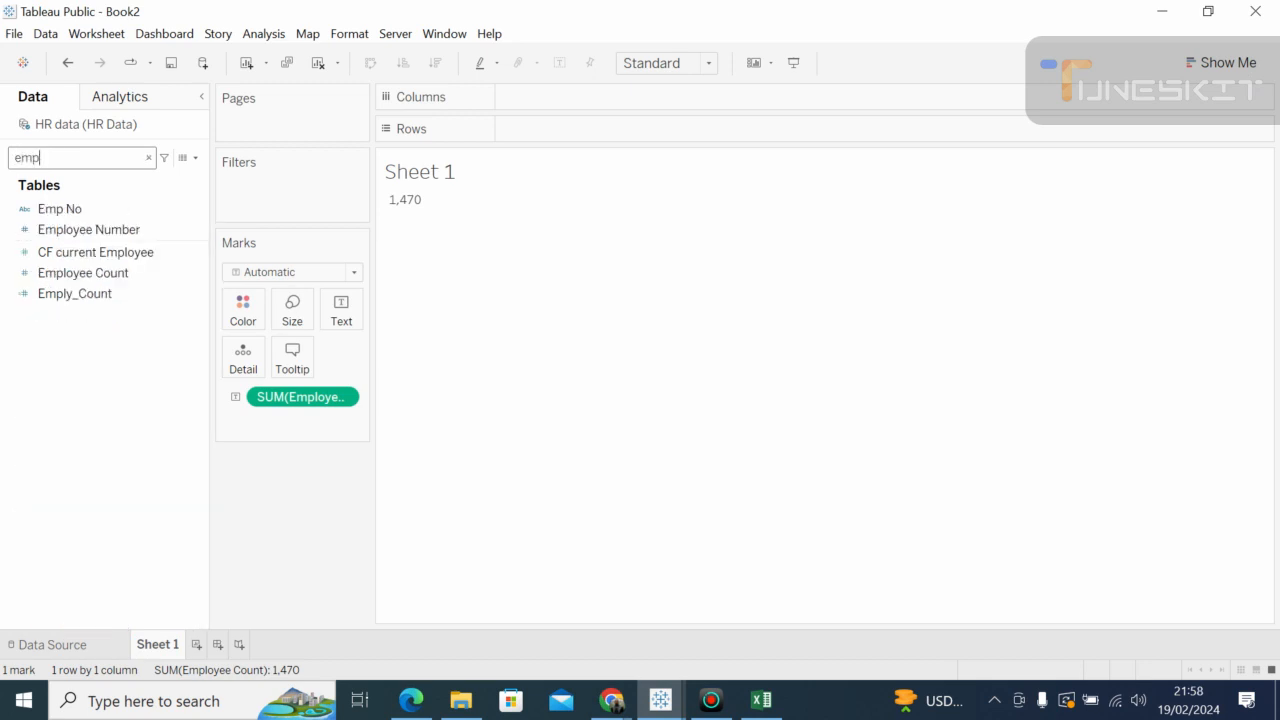
text(loyee)
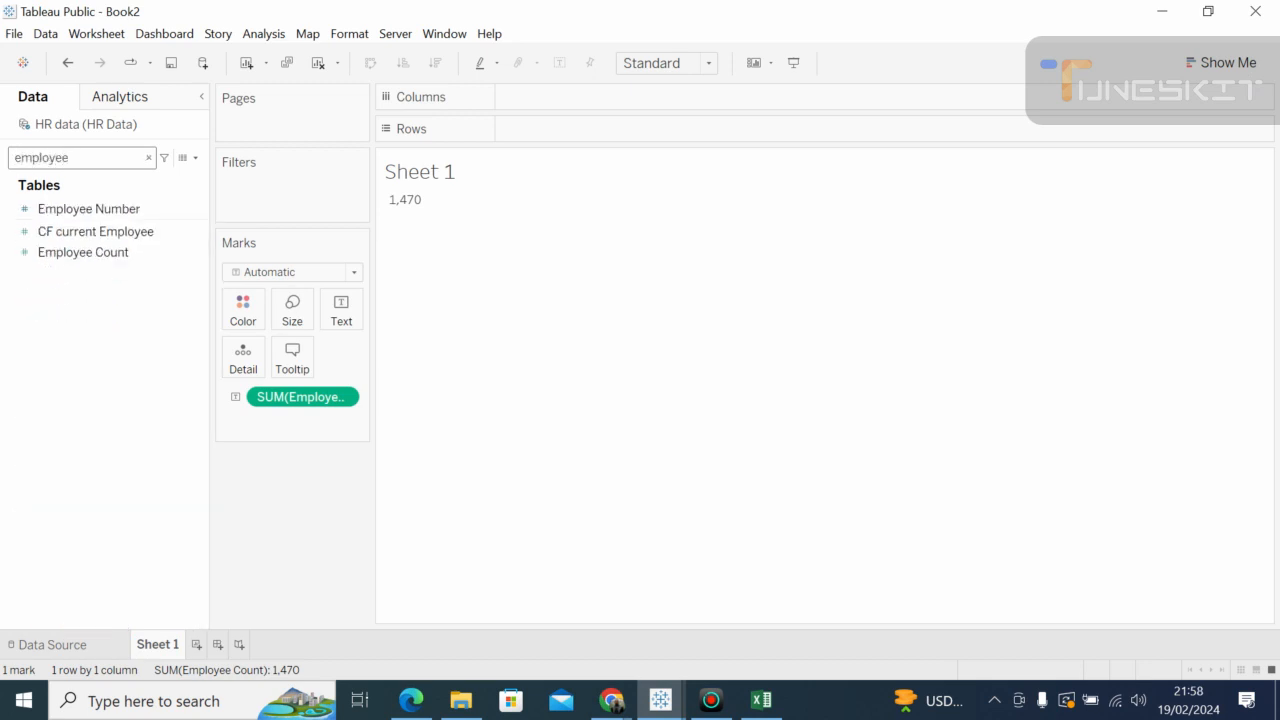
click(89, 256)
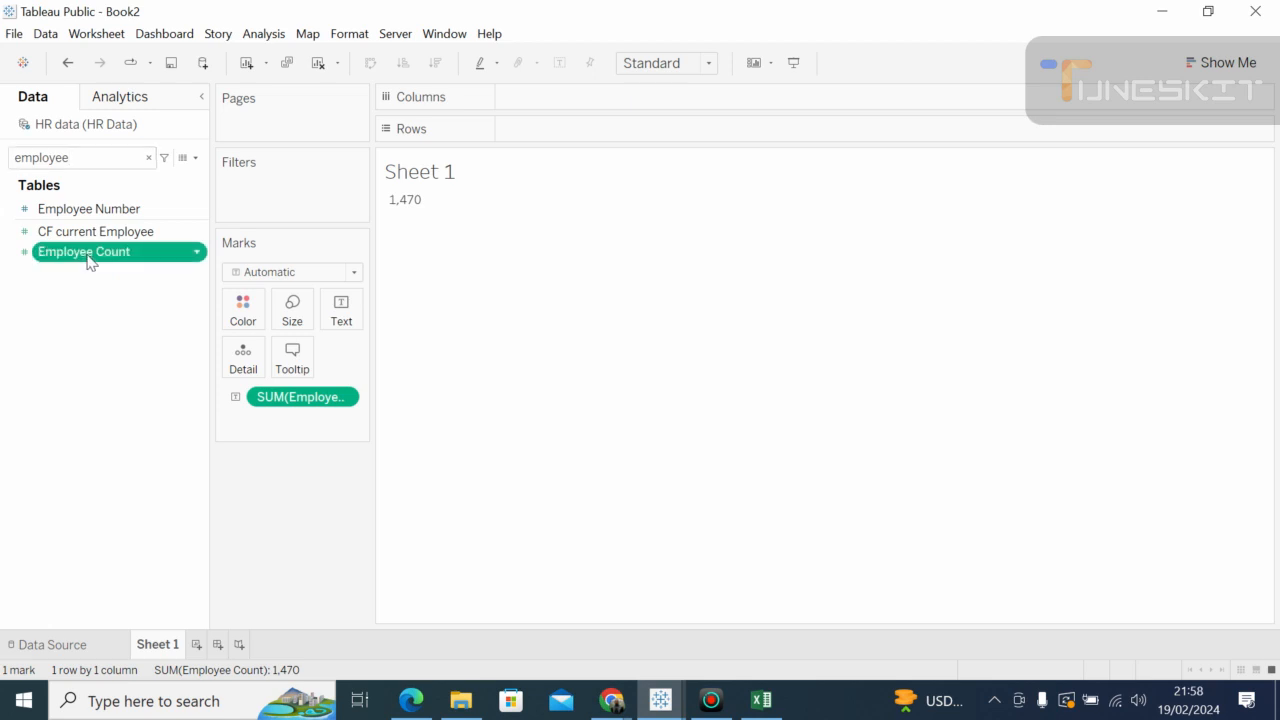
click(198, 256)
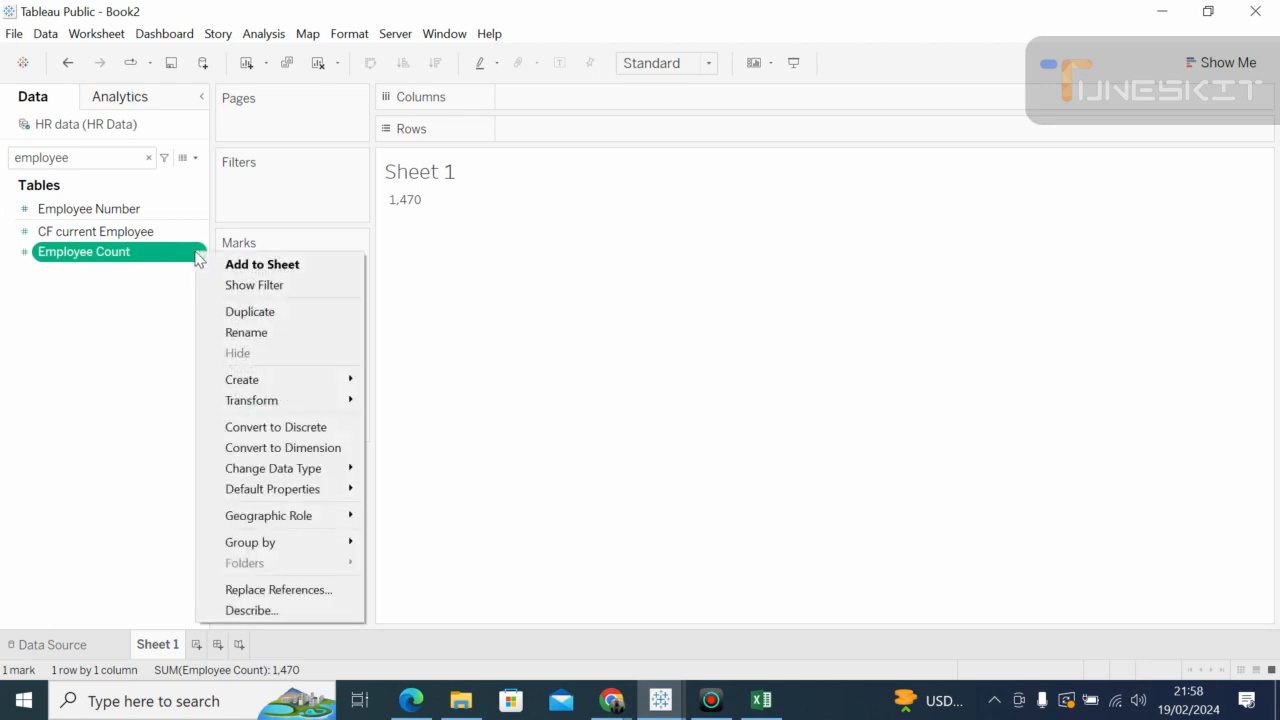
click(173, 257)
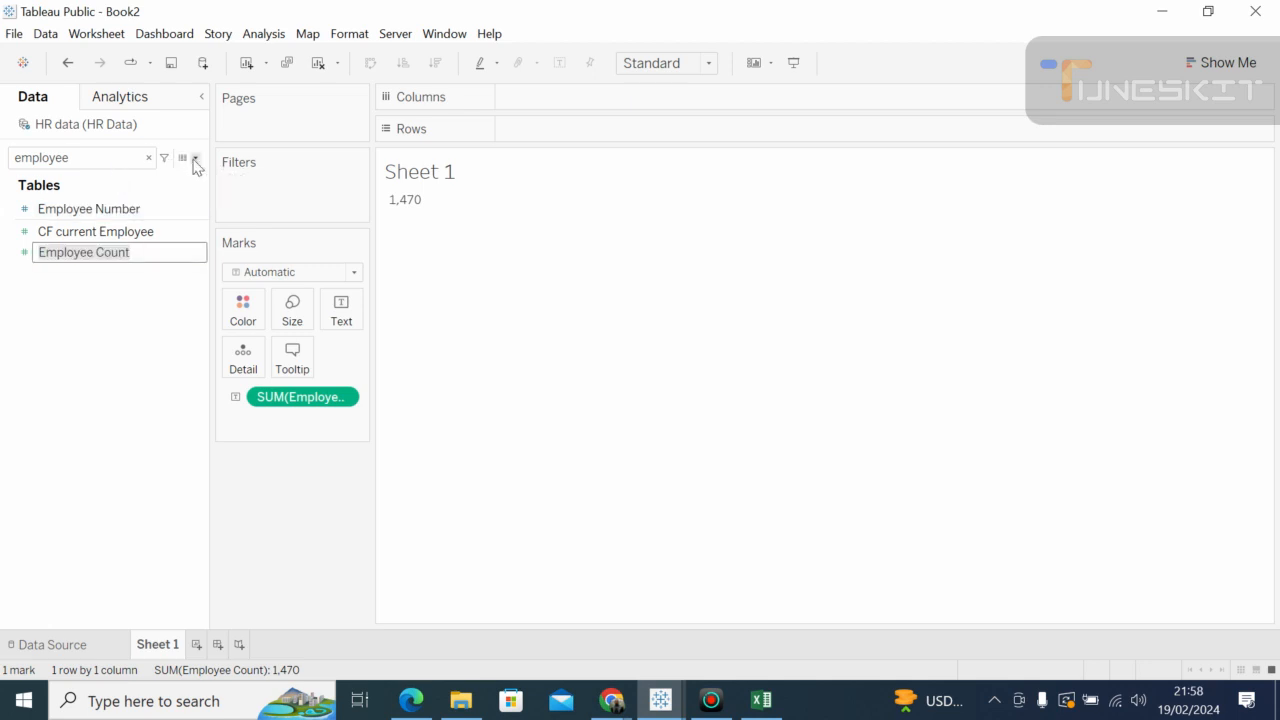
Step: Start a new calculated field and name it Employ_c
click(195, 158)
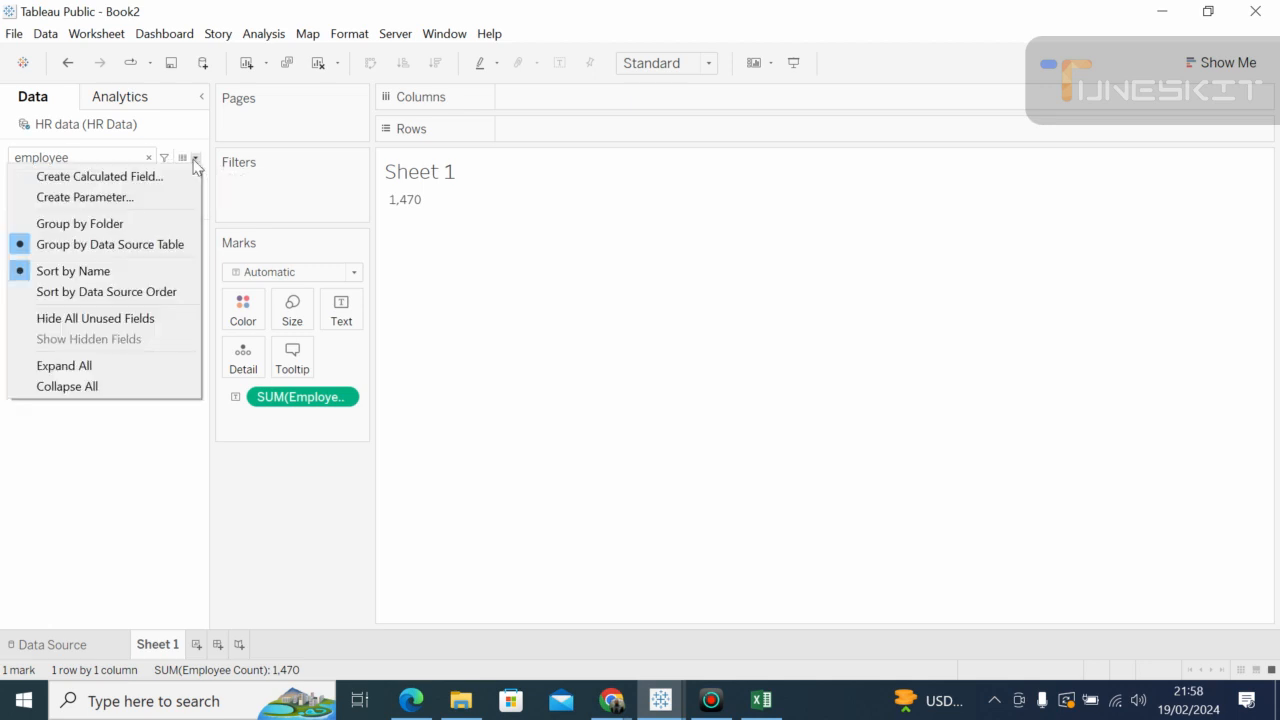
click(155, 180)
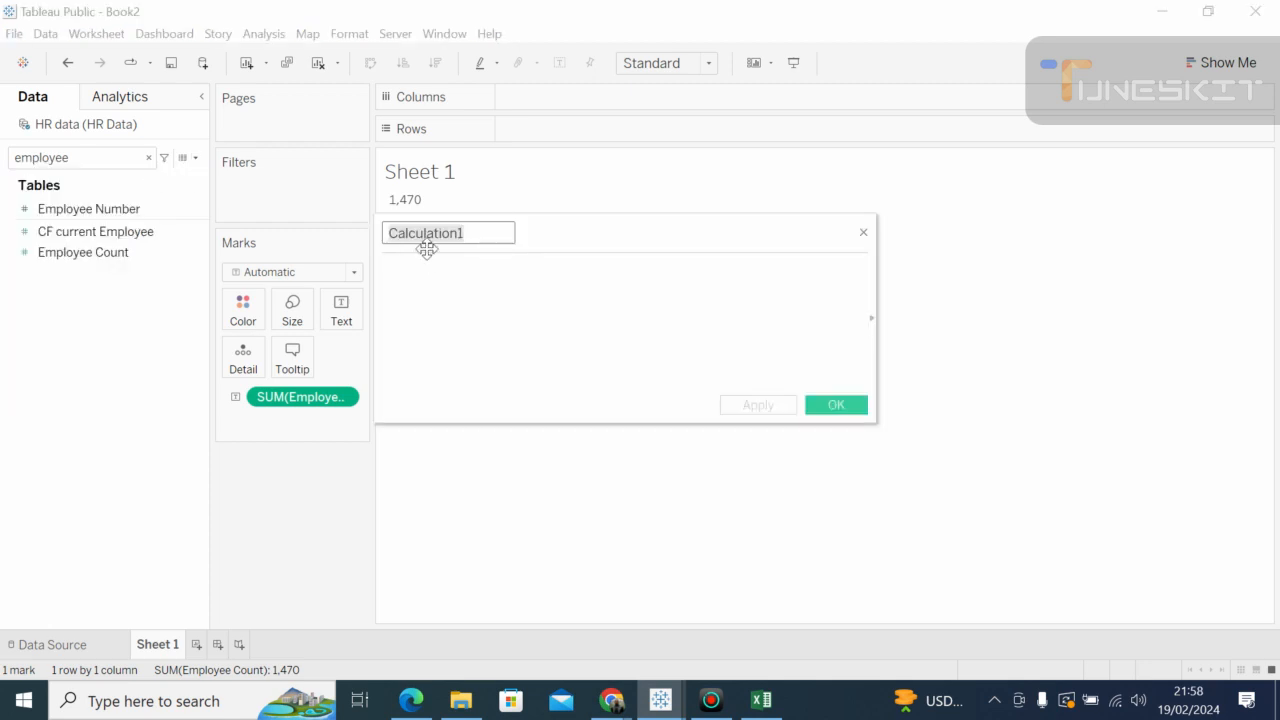
click(460, 233)
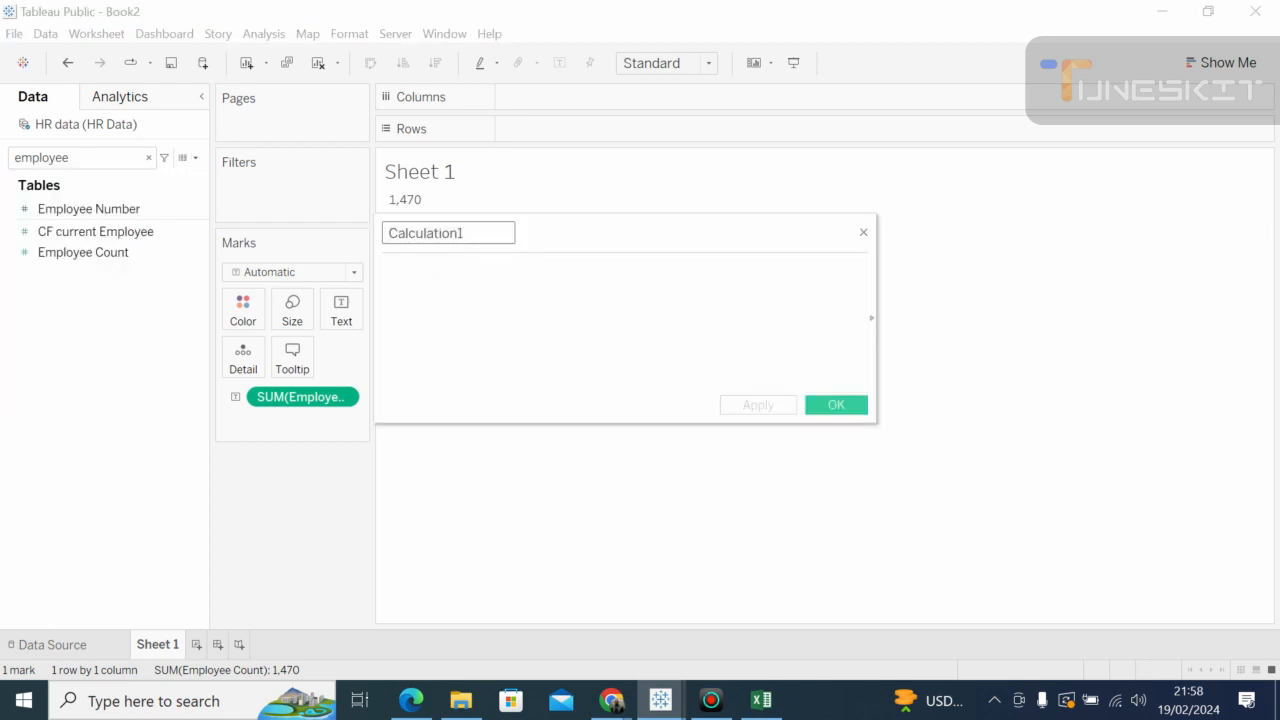
key(BackSpace)
key(BackSpace)
key(BackSpace)
key(BackSpace)
key(BackSpace)
key(BackSpace)
key(BackSpace)
key(BackSpace)
key(BackSpace)
key(BackSpace)
key(BackSpace)
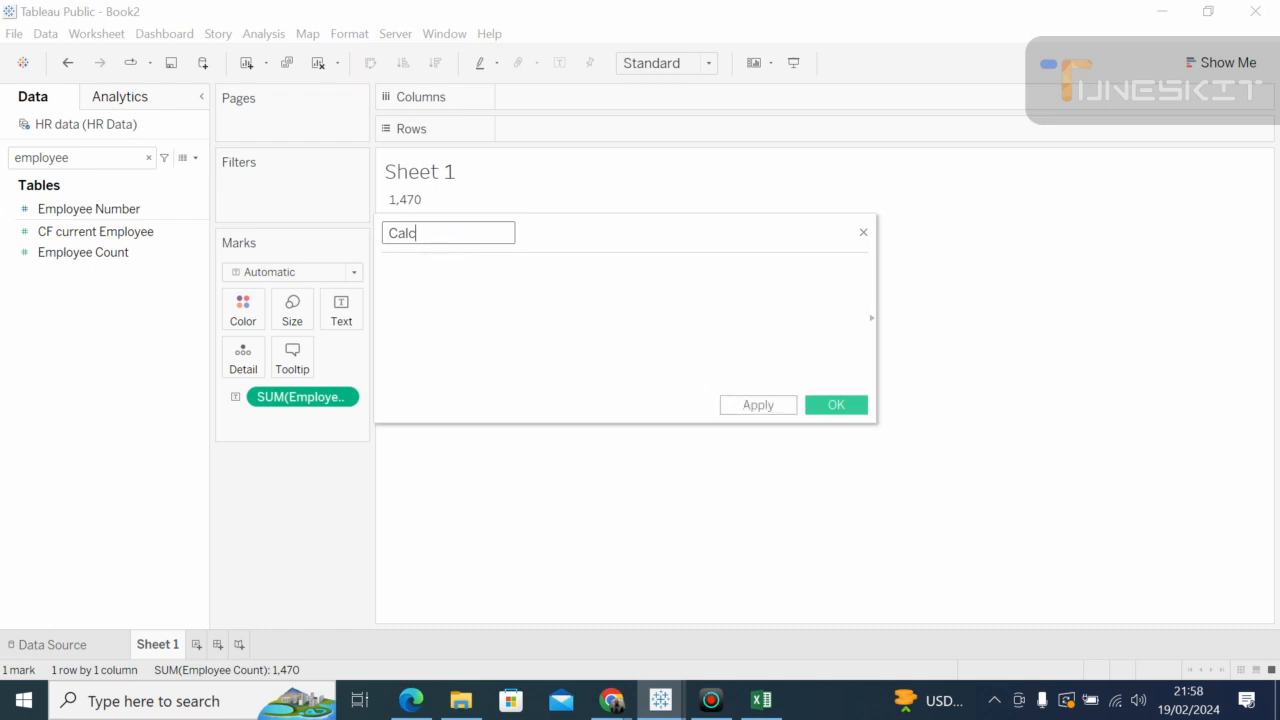
key(BackSpace)
text(Employ_c)
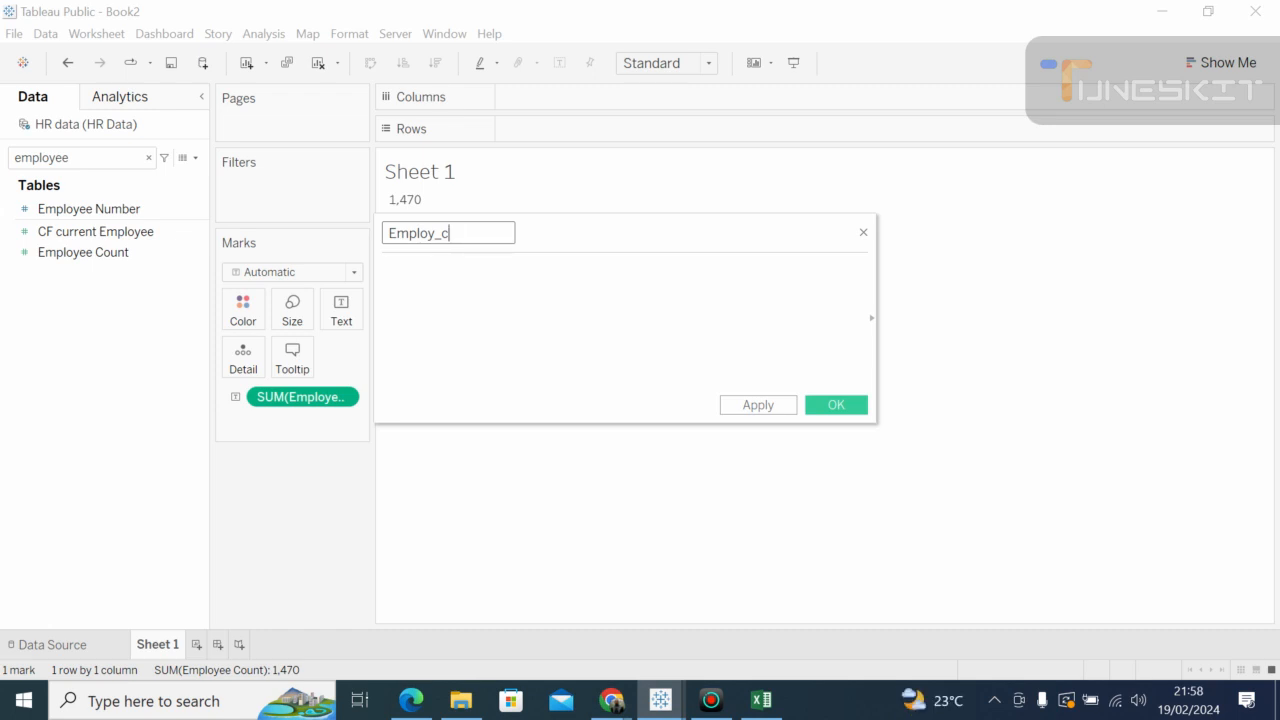
Step: Define the Employ_c calculation as COUNT([Emp No]) and save it
click(384, 269)
text(co)
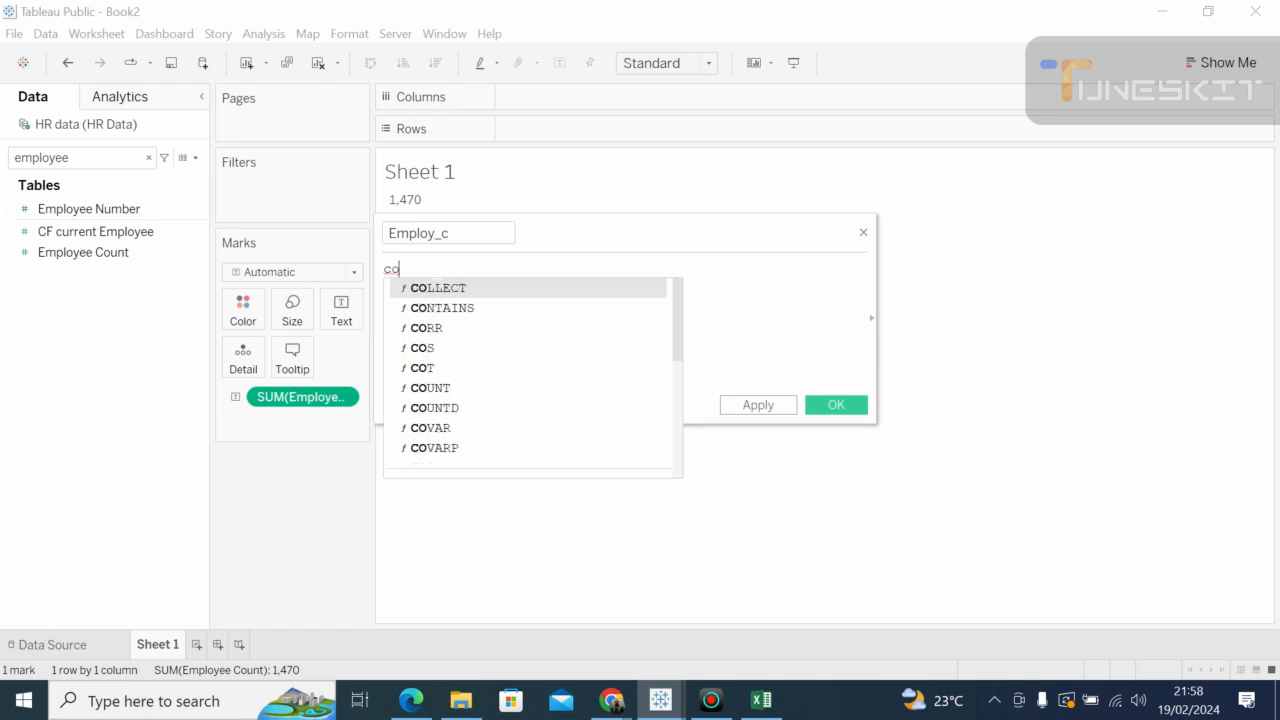
text(u)
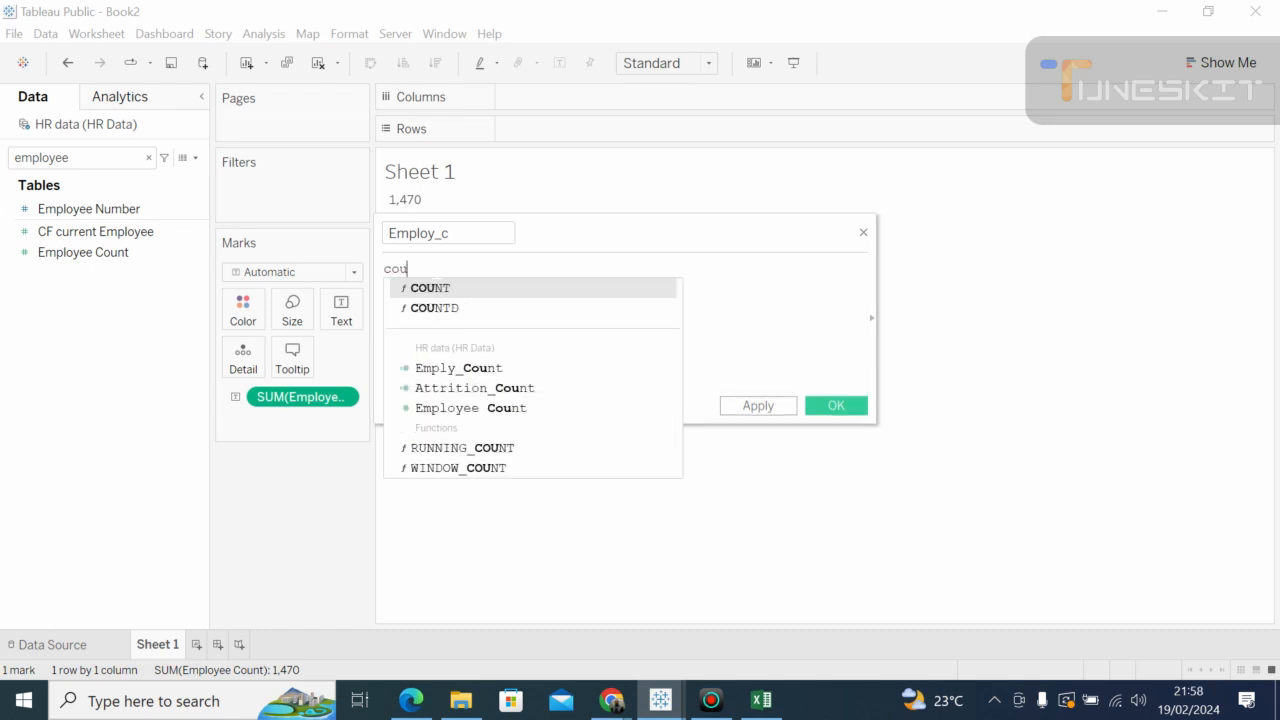
click(445, 291)
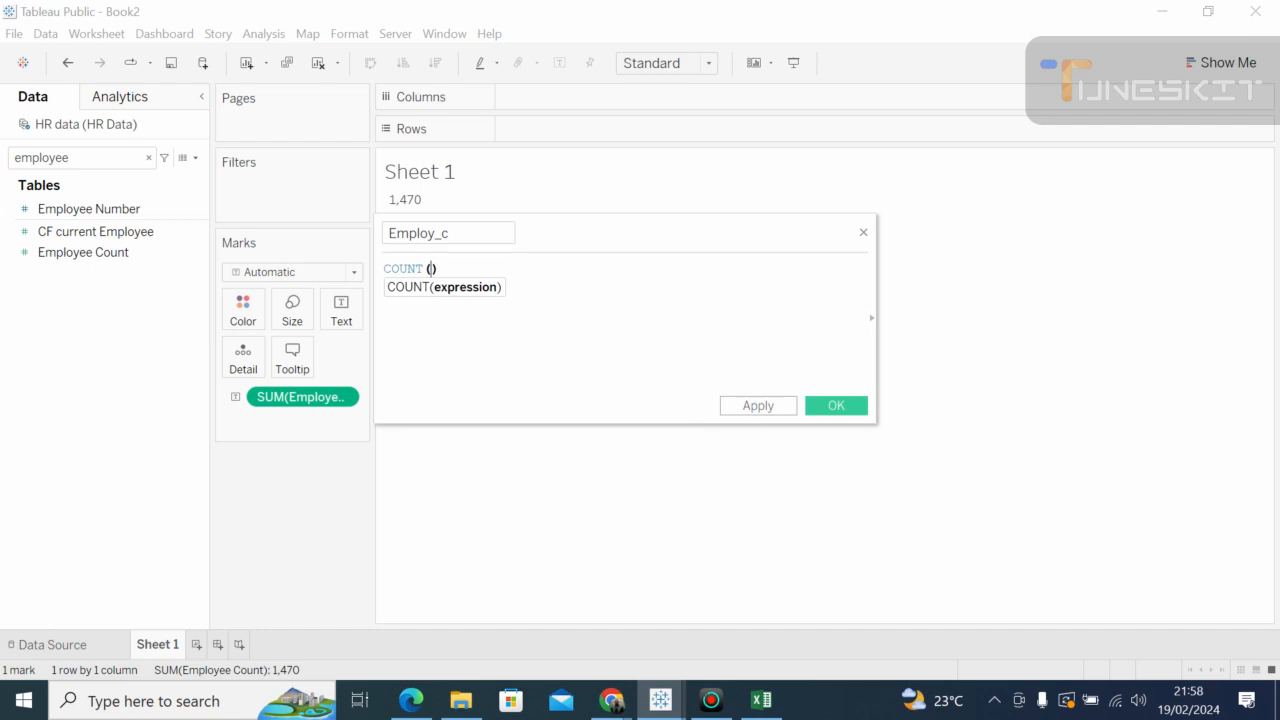
text(e)
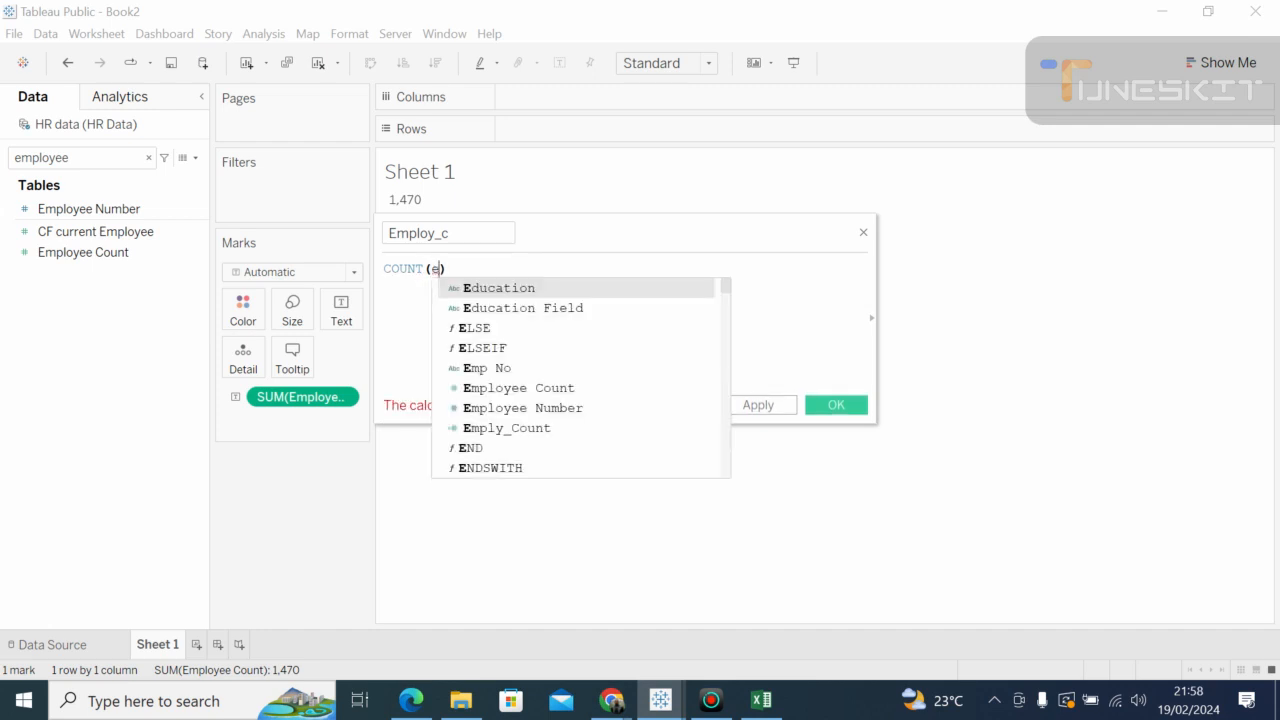
text(m)
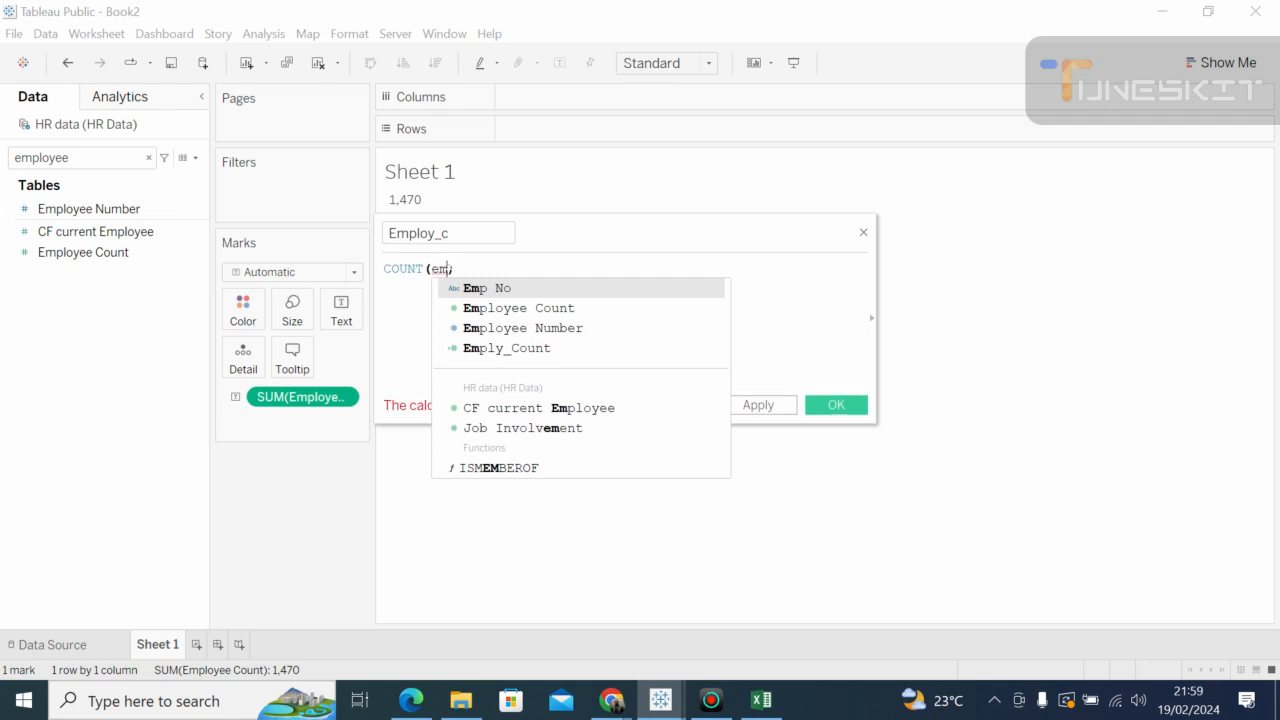
click(505, 290)
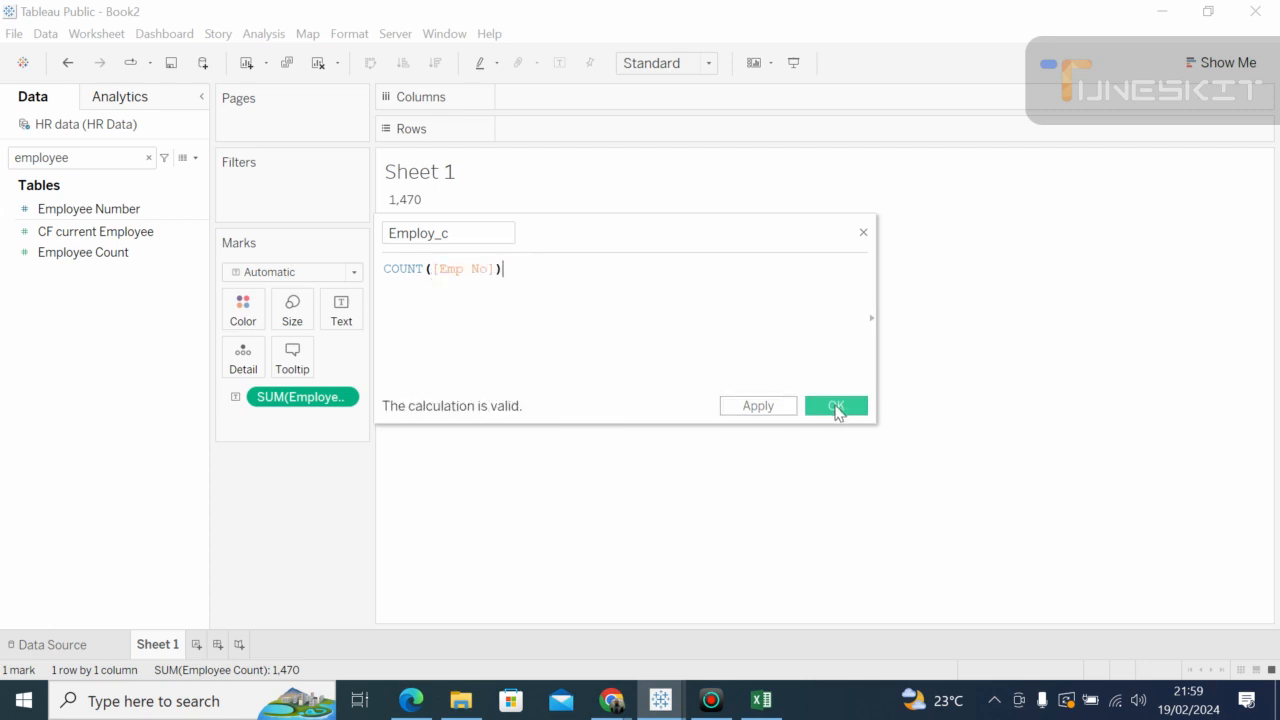
click(836, 406)
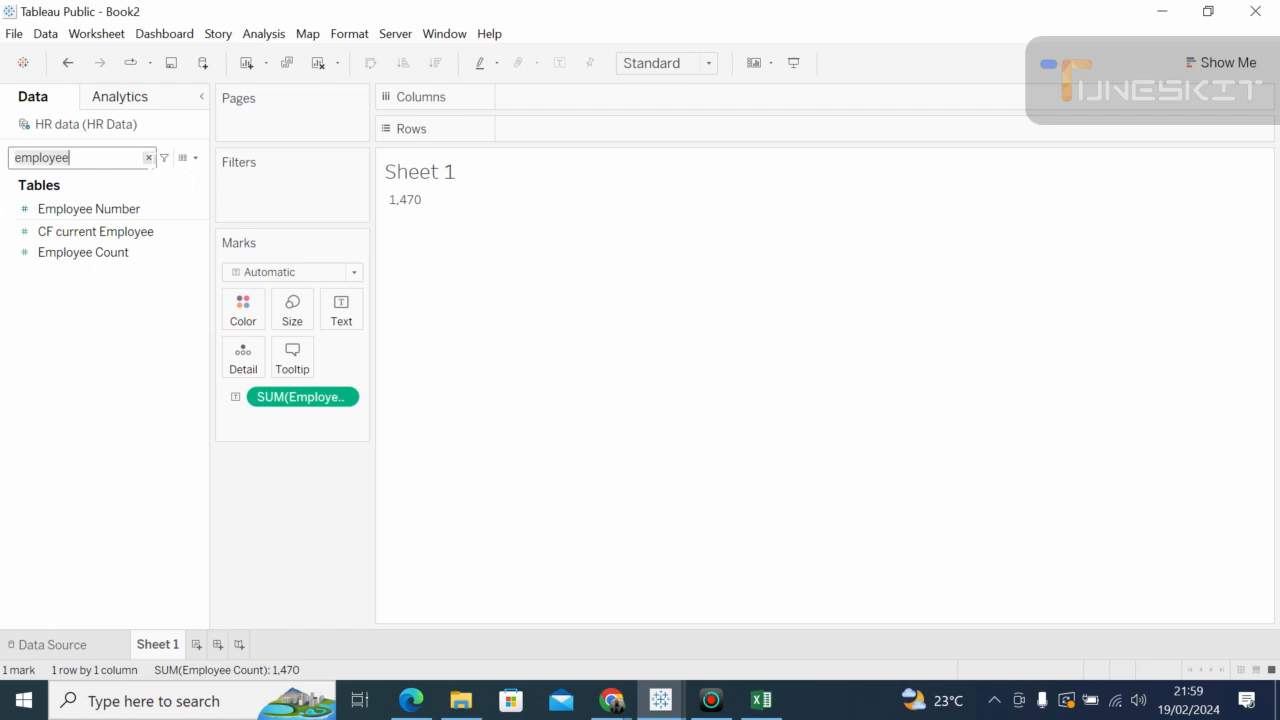
Step: Clear the field search to bring back the full list of dimensions and measures
click(149, 159)
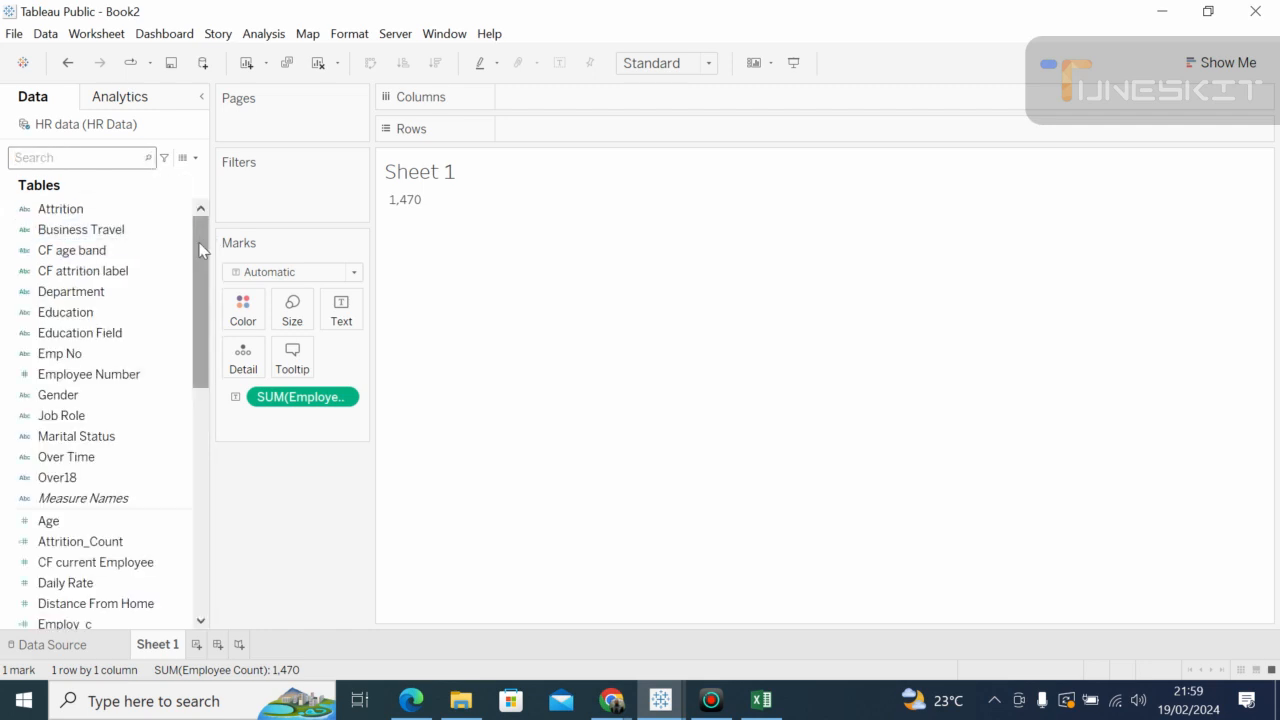
drag(200, 248, 189, 186)
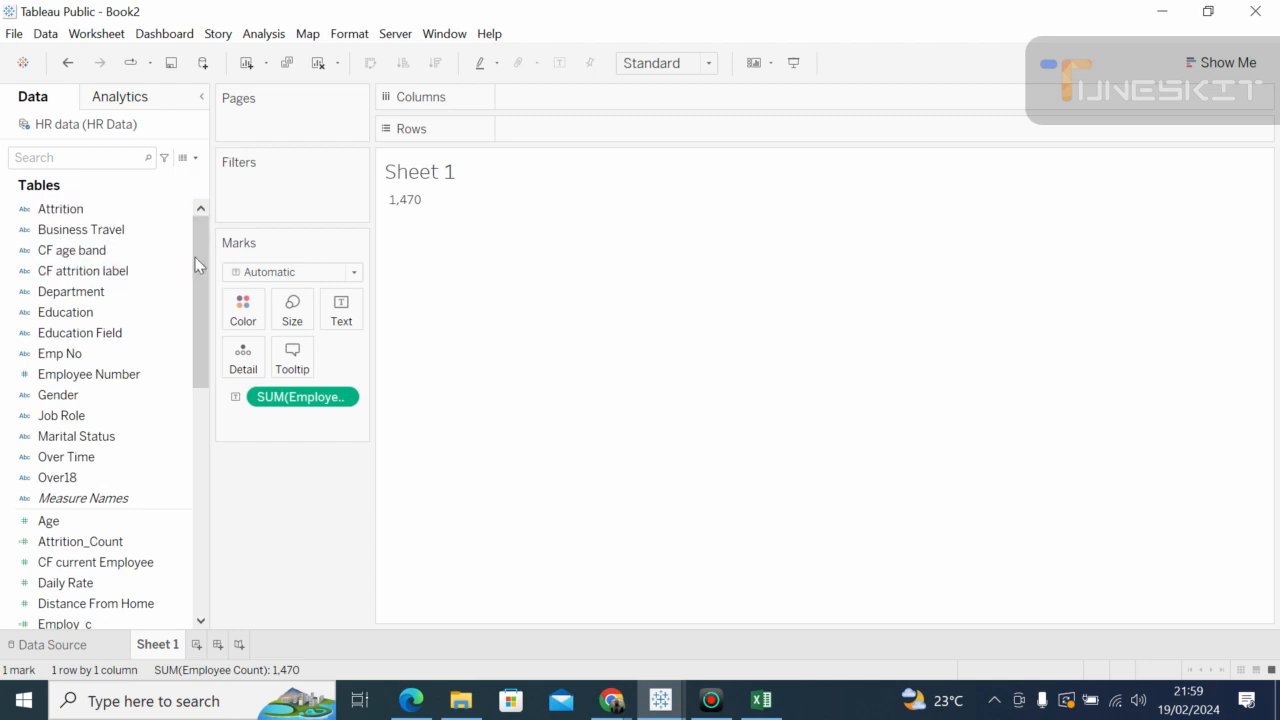
drag(200, 264, 197, 208)
Step: Start another calculated field and name it Active Employees
click(195, 159)
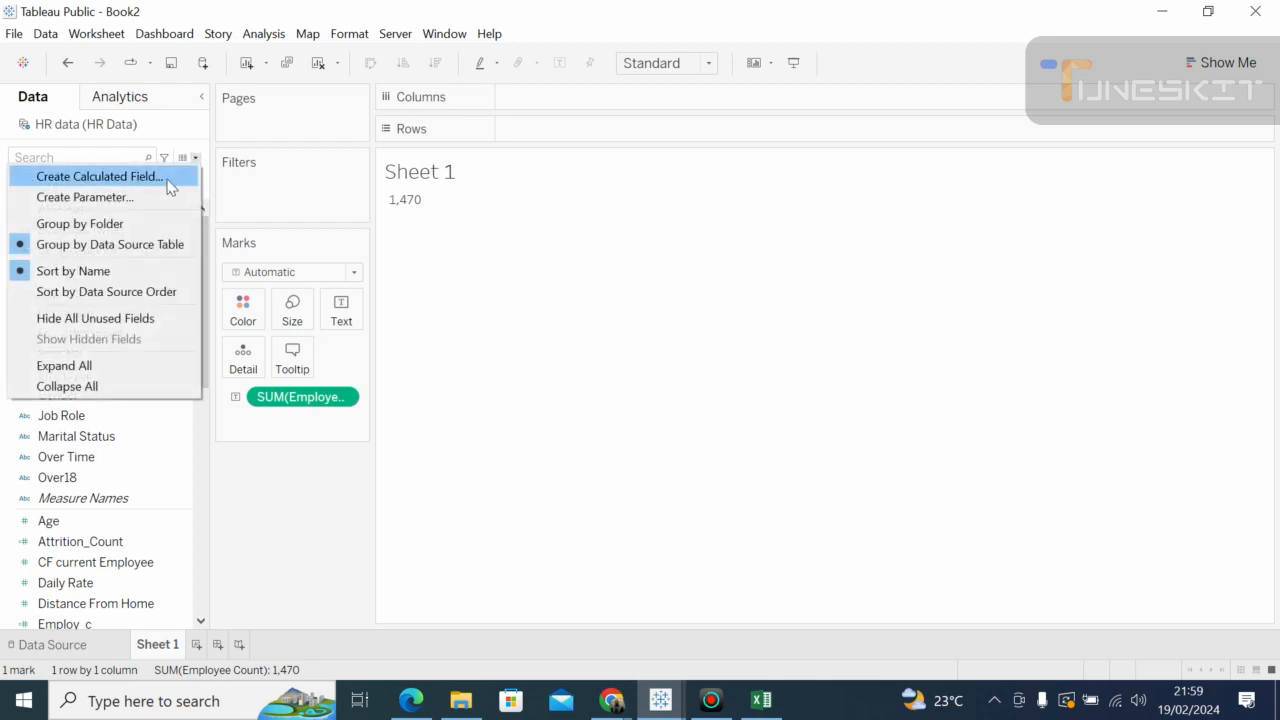
click(168, 187)
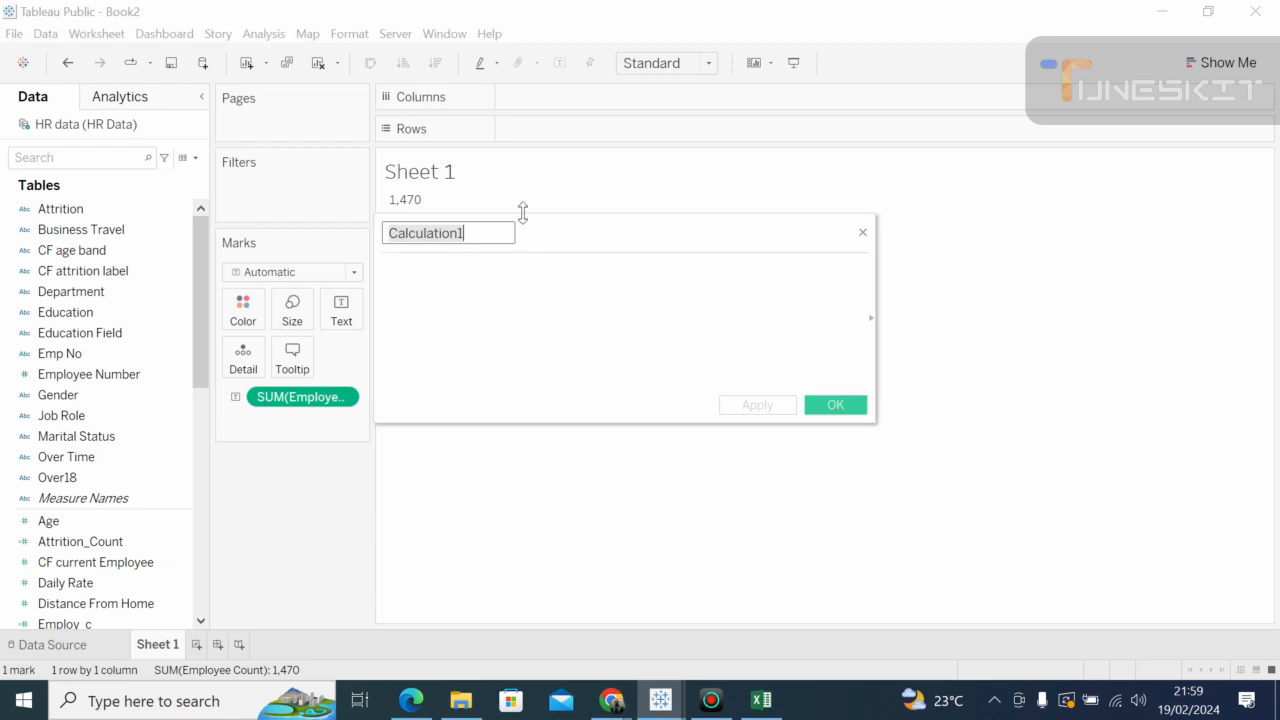
click(463, 233)
key(BackSpace)
key(BackSpace)
key(BackSpace)
key(BackSpace)
key(BackSpace)
key(BackSpace)
key(BackSpace)
key(BackSpace)
key(BackSpace)
key(BackSpace)
key(BackSpace)
key(BackSpace)
text(A)
key(Tab)
text(ct)
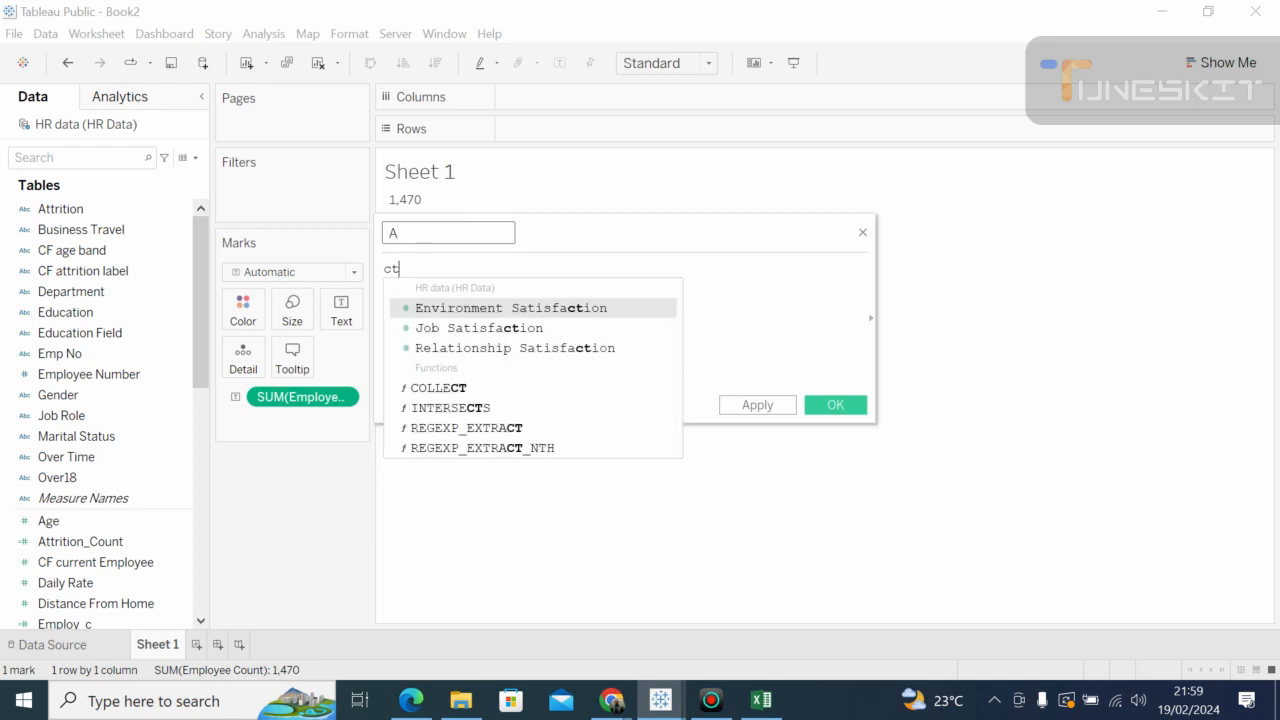
key(BackSpace)
key(BackSpace)
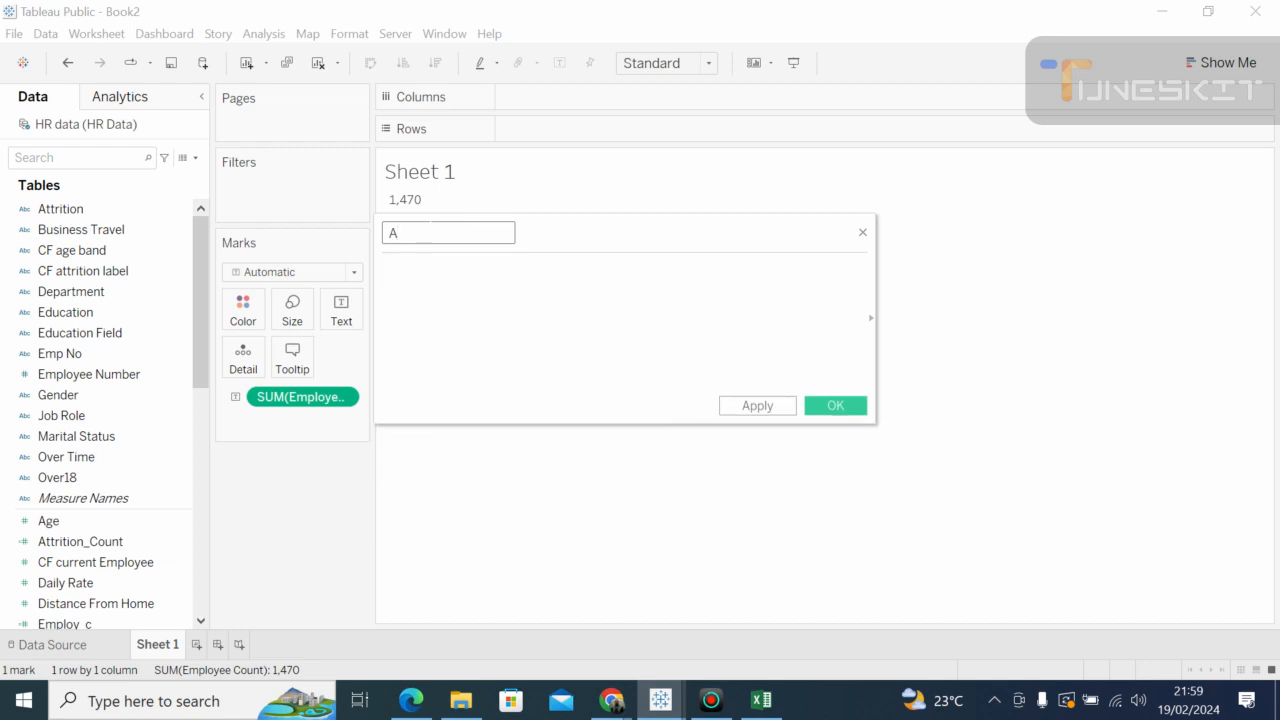
click(440, 232)
text(ctive Employess)
key(BackSpace)
key(BackSpace)
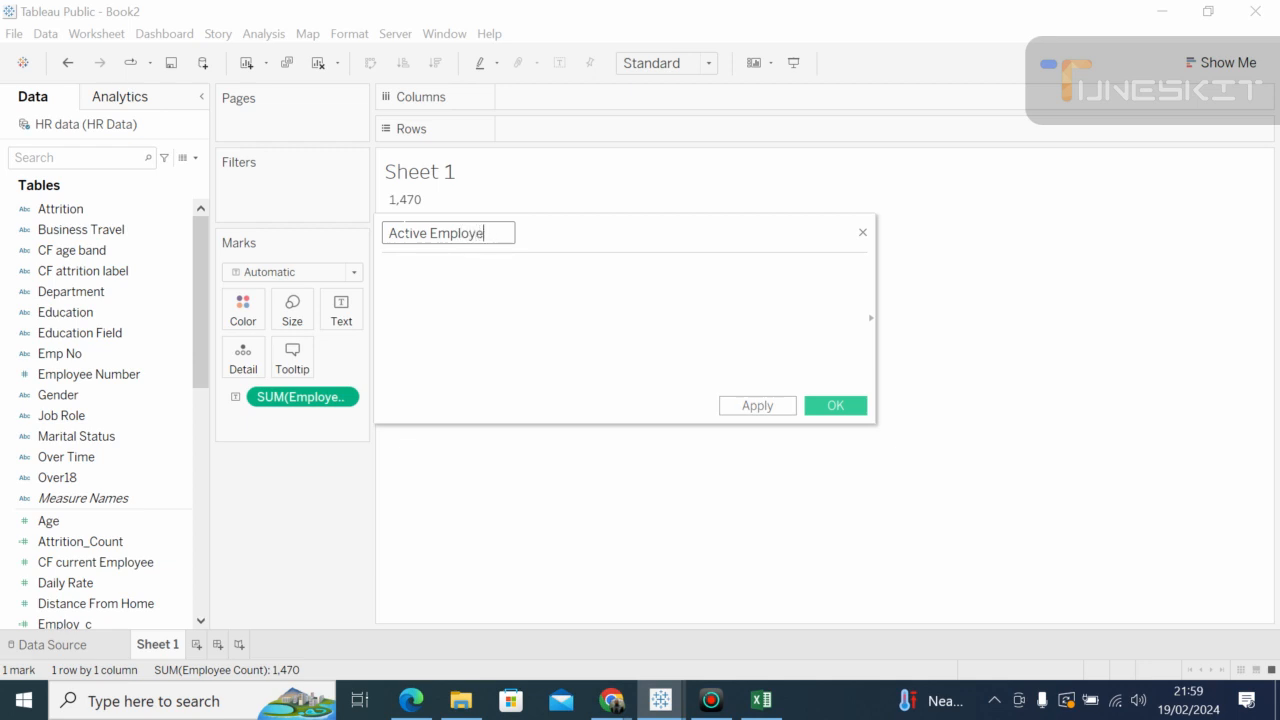
text(ee)
key(BackSpace)
text(s)
Step: Enter SUM([Employee Count]) in the Active Employees formula
click(384, 268)
text(S)
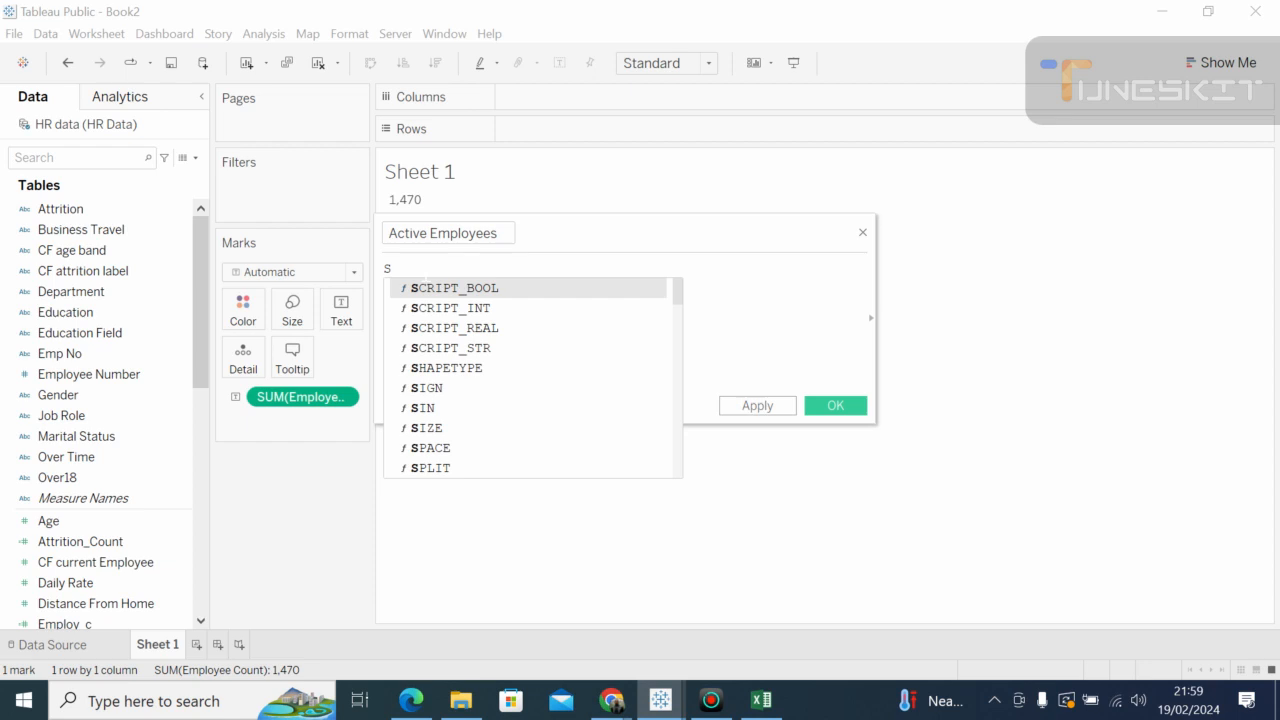
text(um)
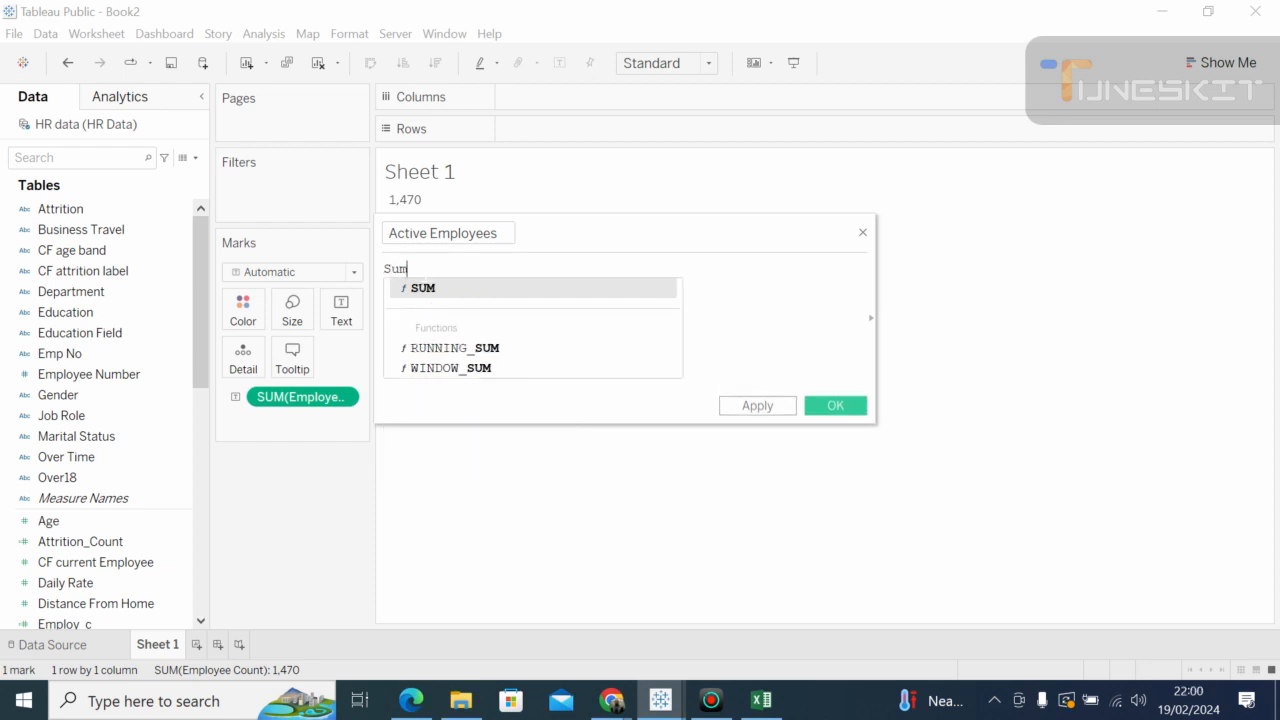
click(435, 293)
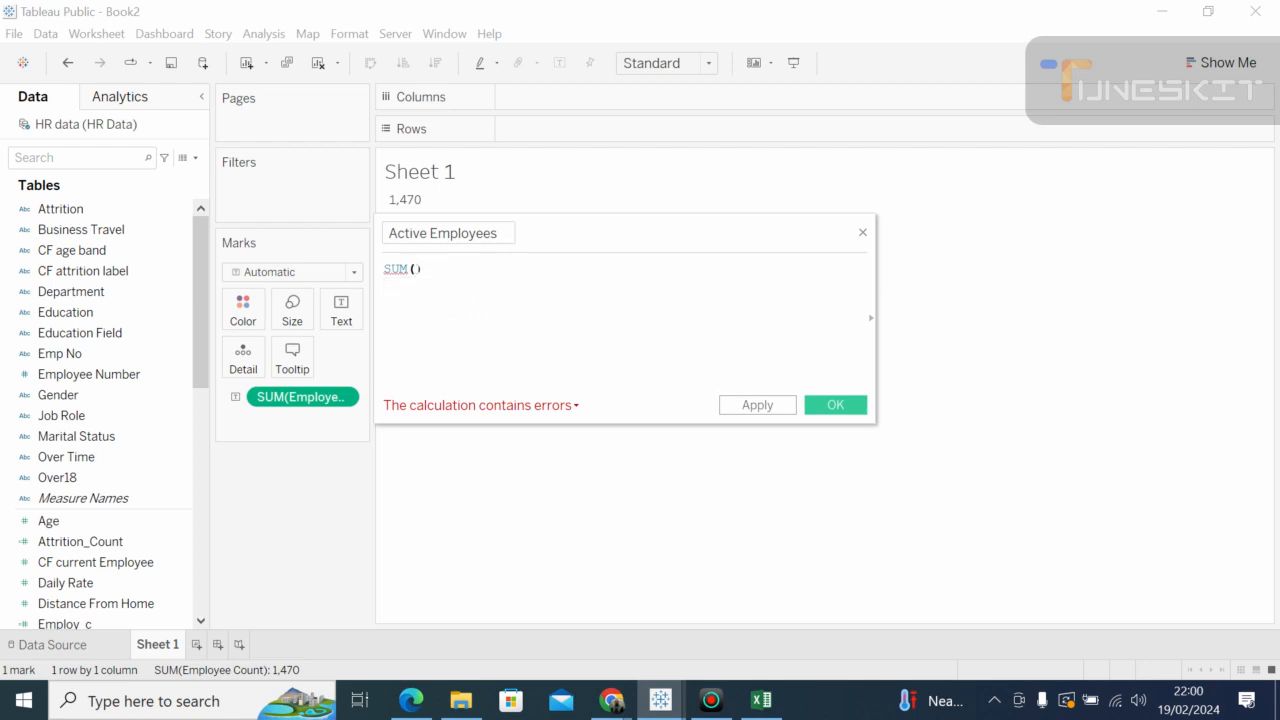
text(e)
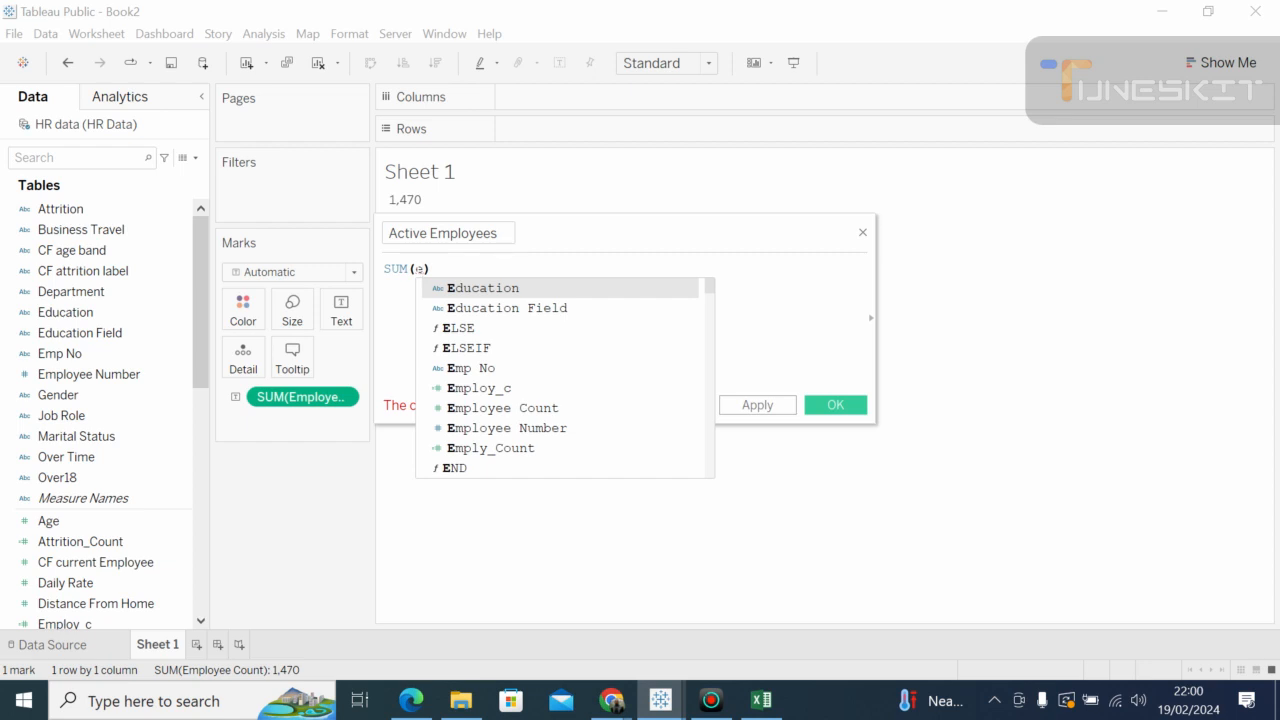
text(m)
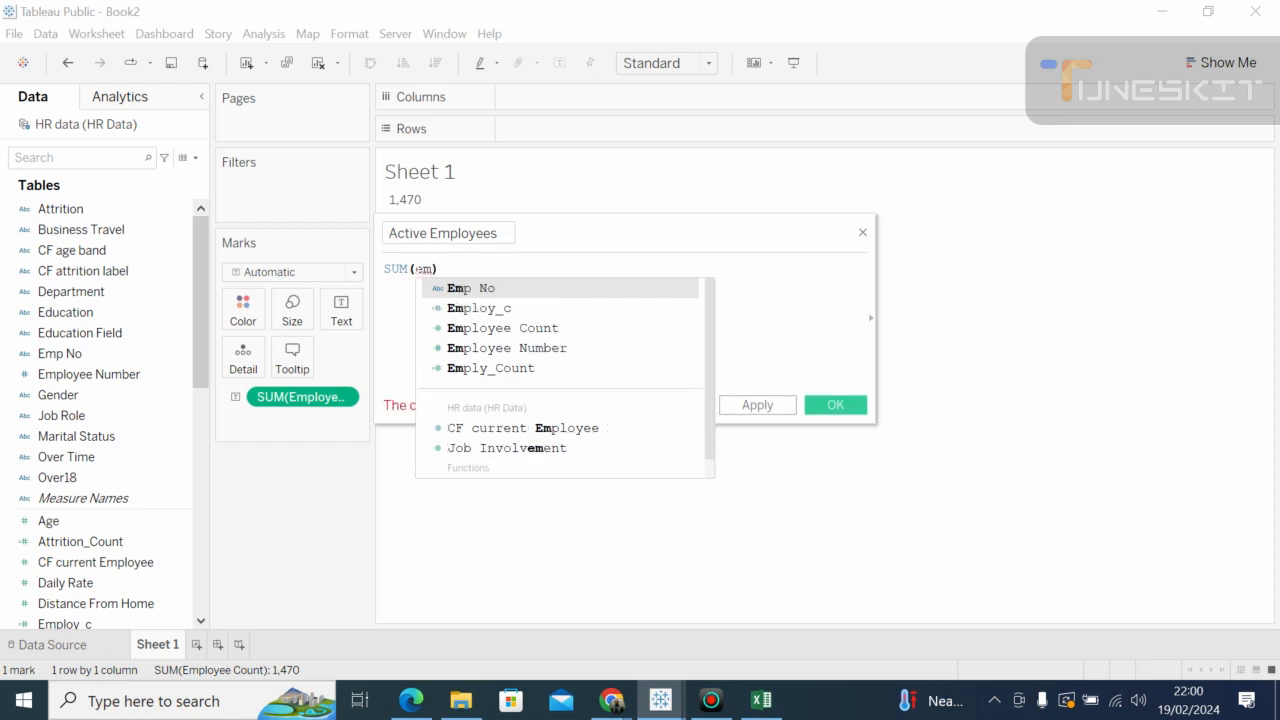
click(490, 328)
key(Return)
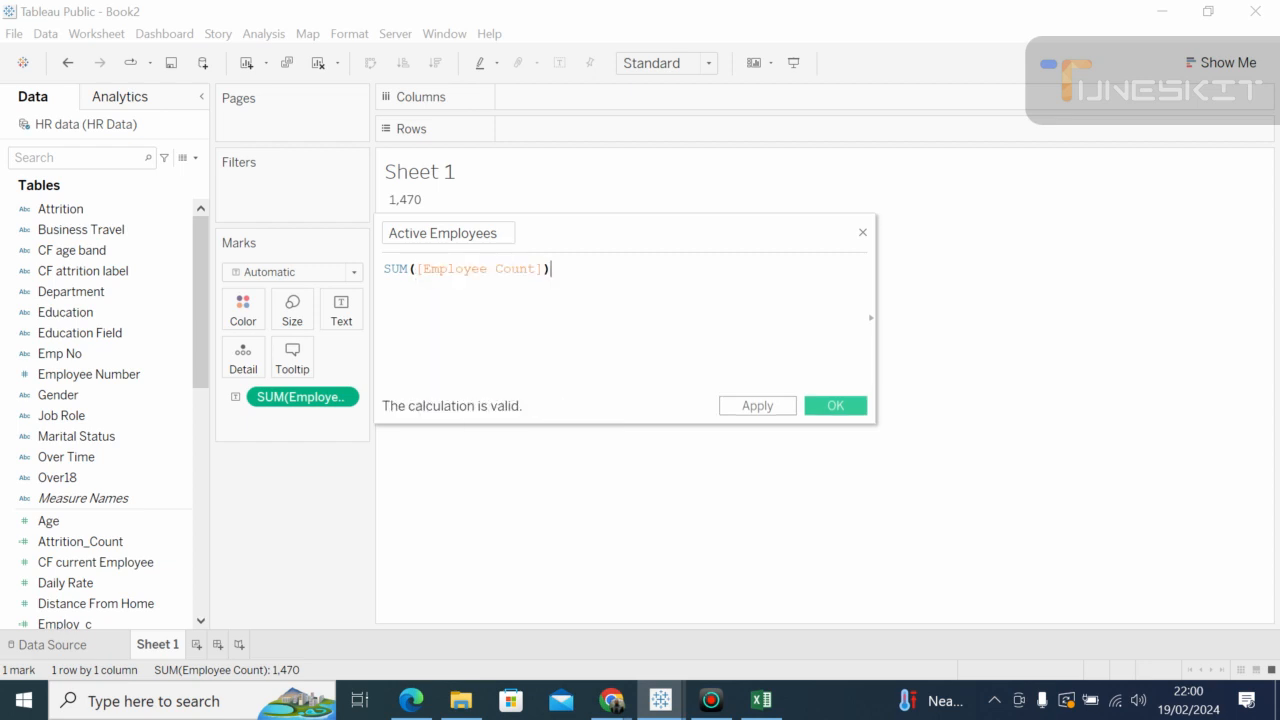
Step: Complete the Active Employees formula by subtracting SUM([Attrition_Count]) and save the calculated field
text(-)
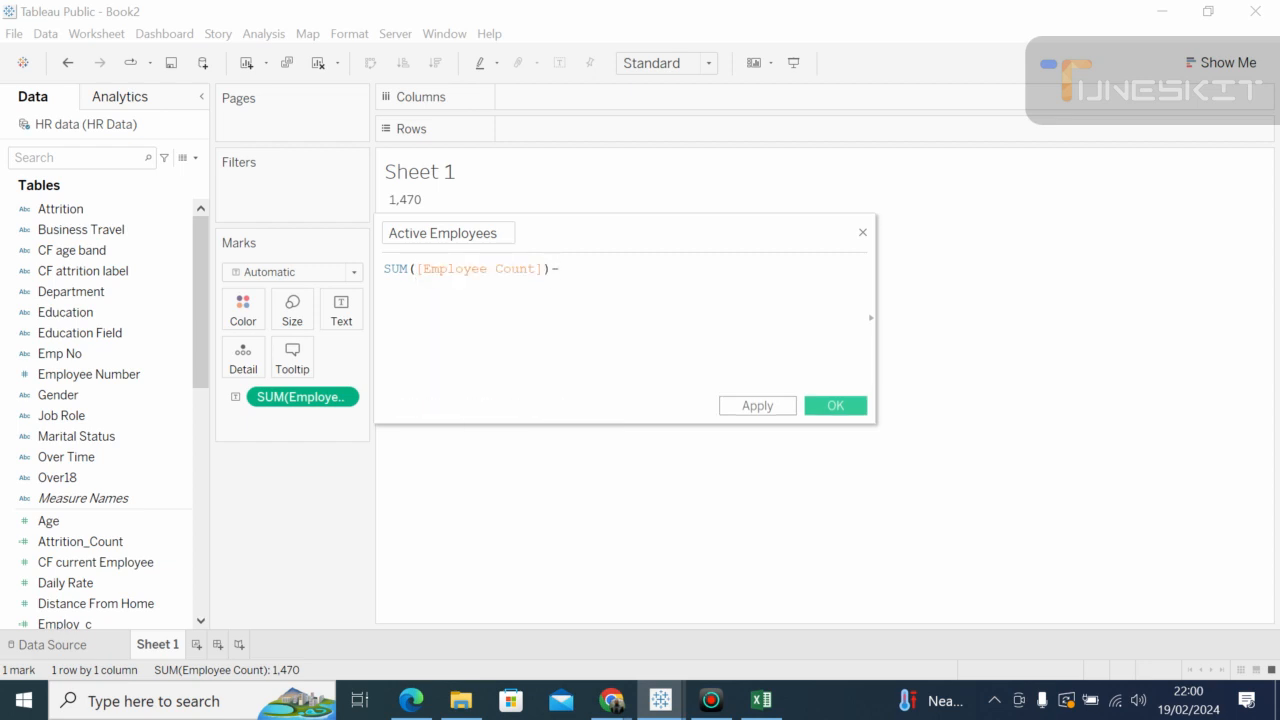
text(sum)
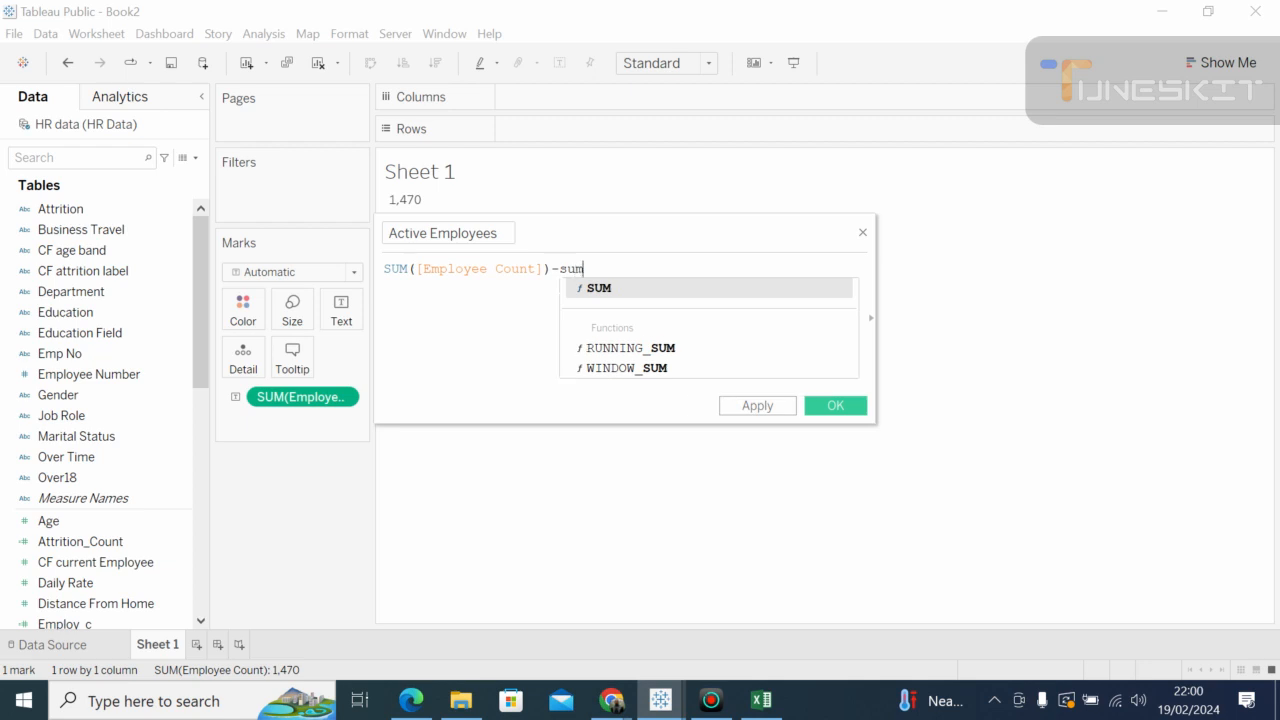
double_click(617, 289)
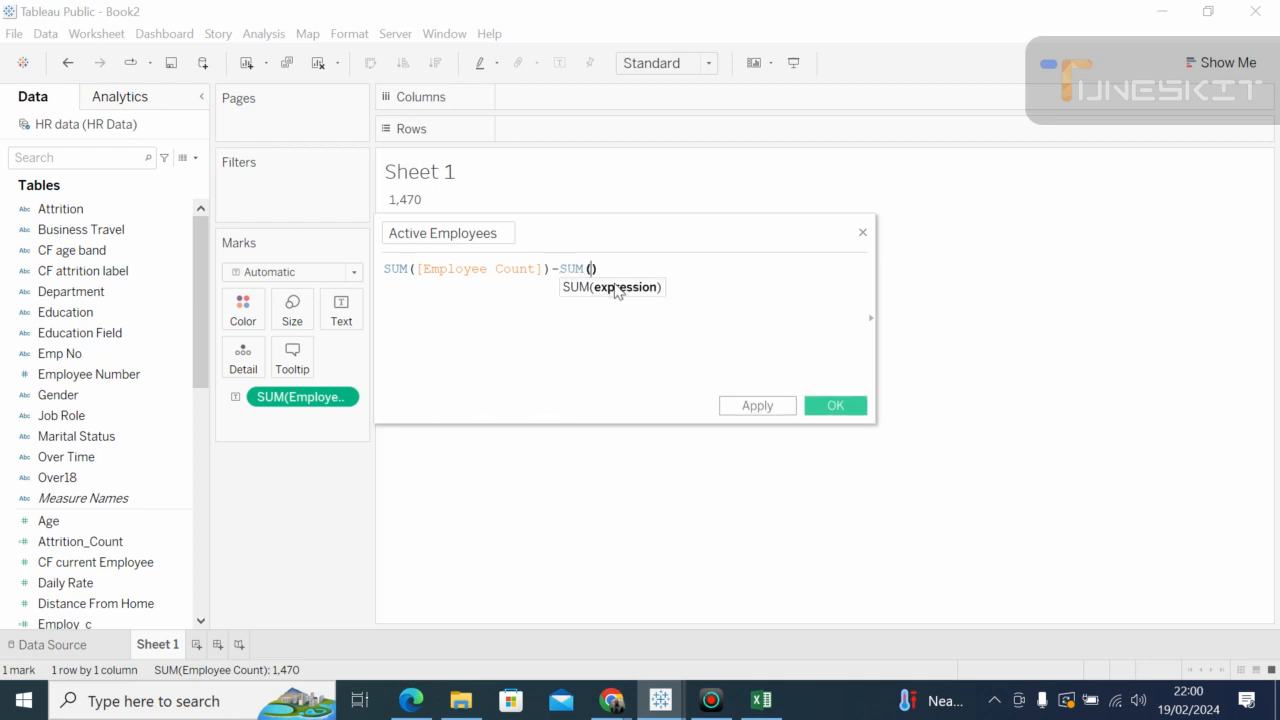
text(a)
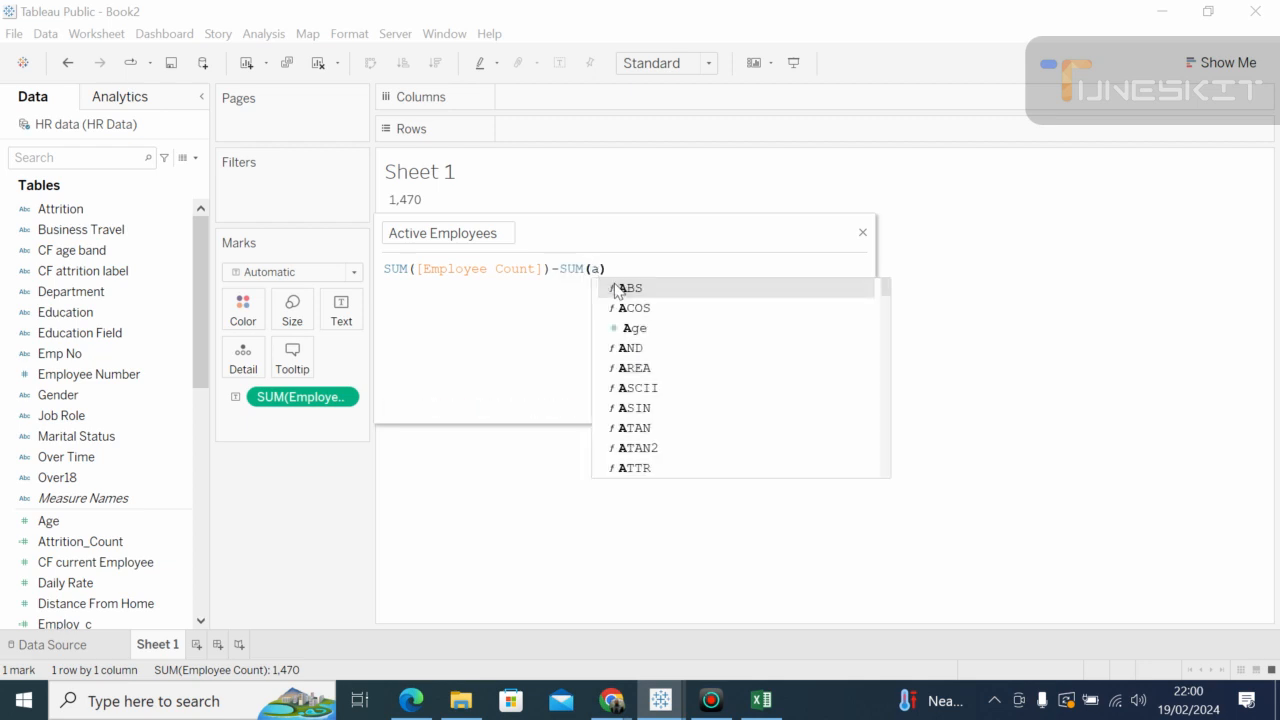
text(tt)
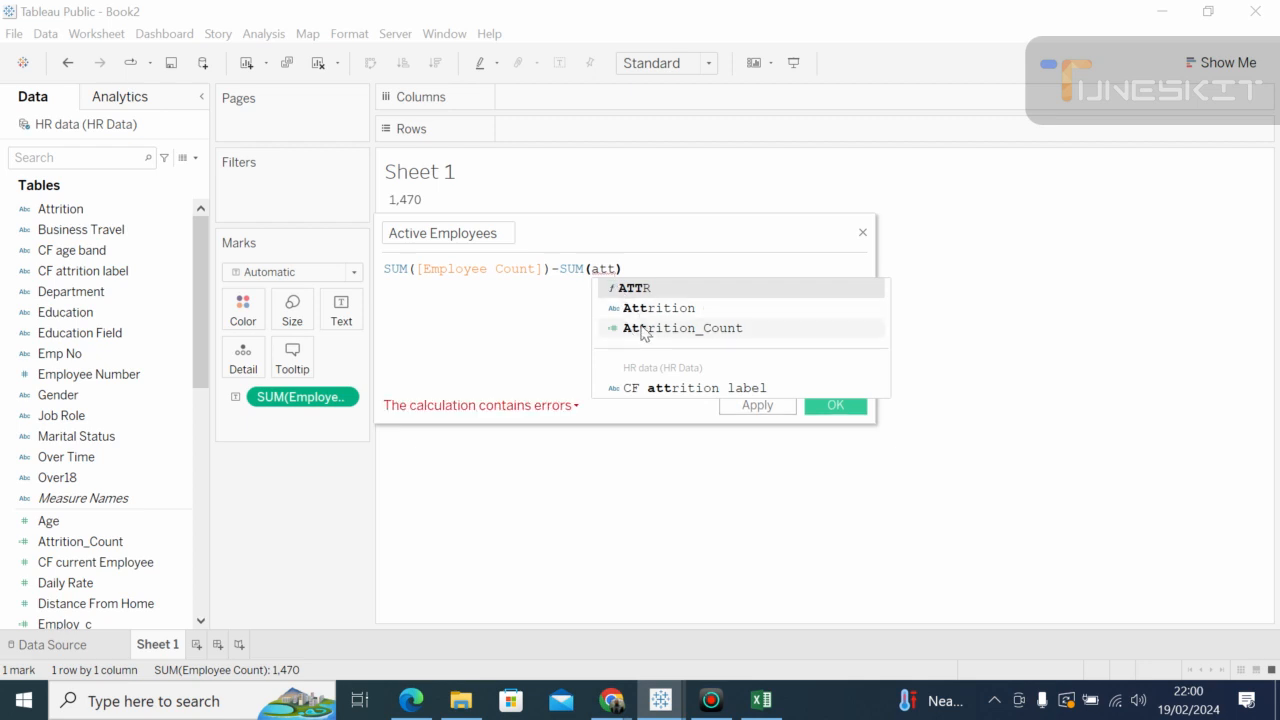
double_click(643, 329)
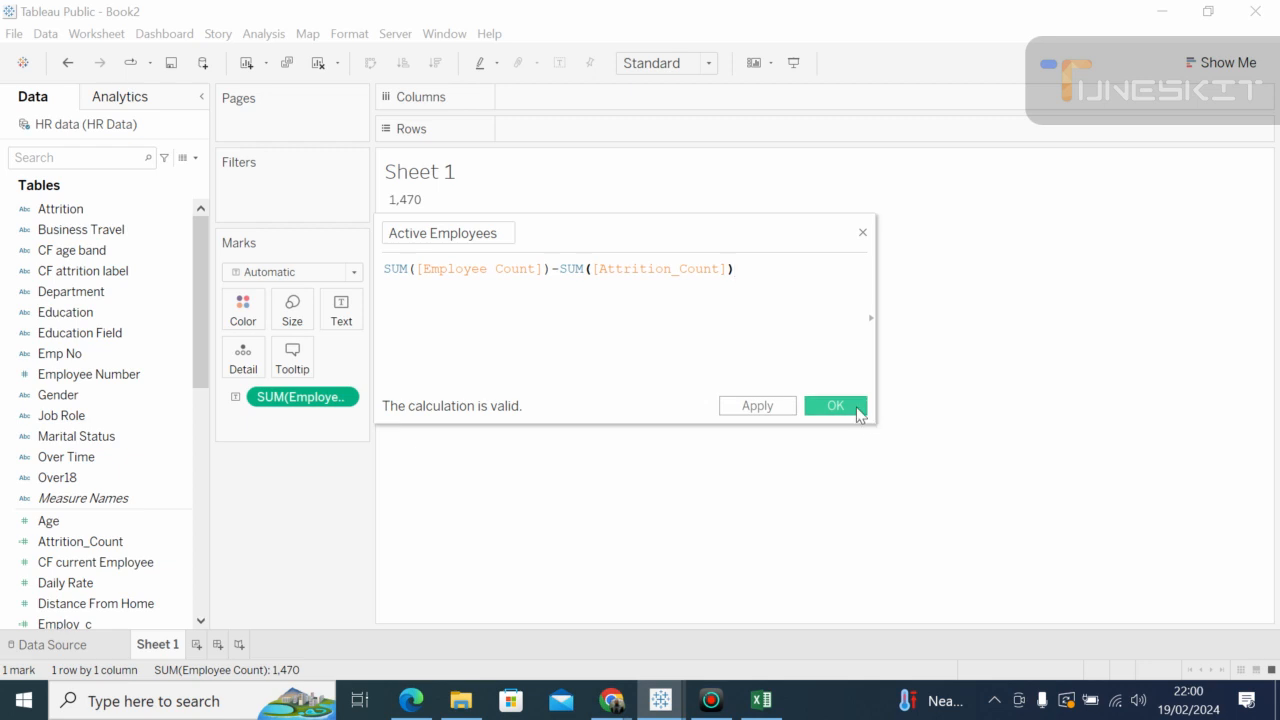
click(835, 405)
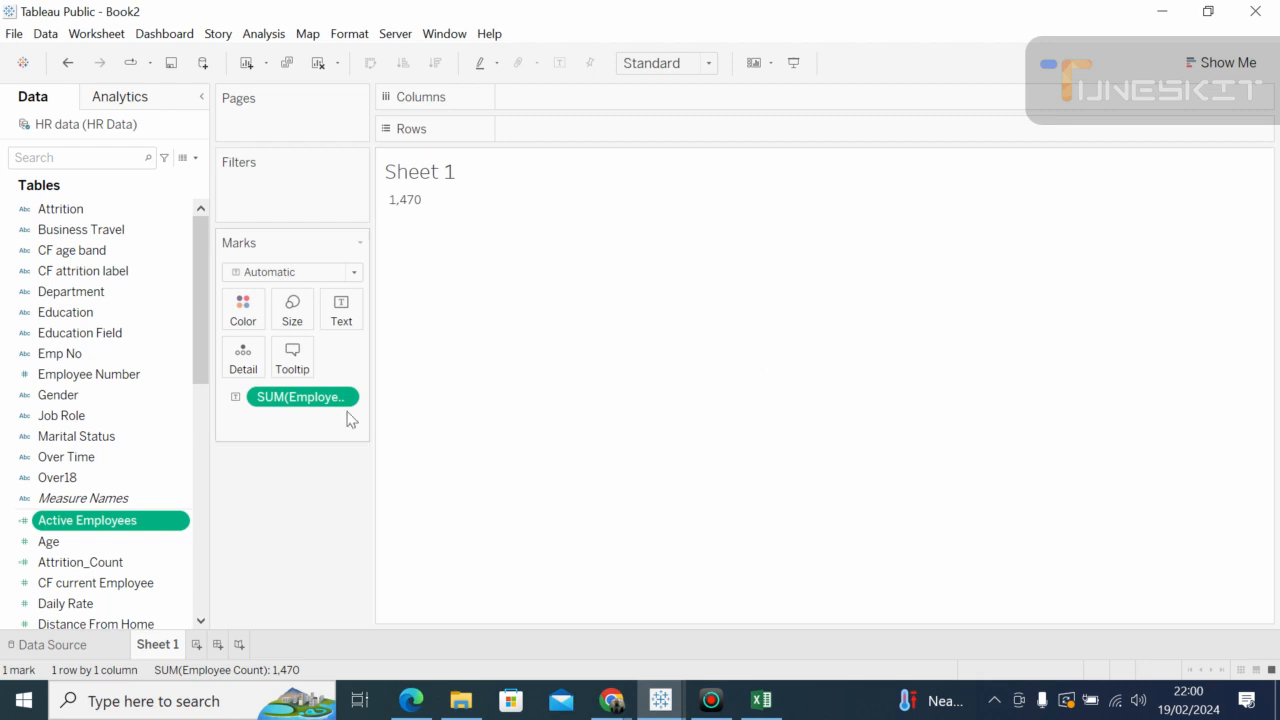
drag(130, 533, 651, 232)
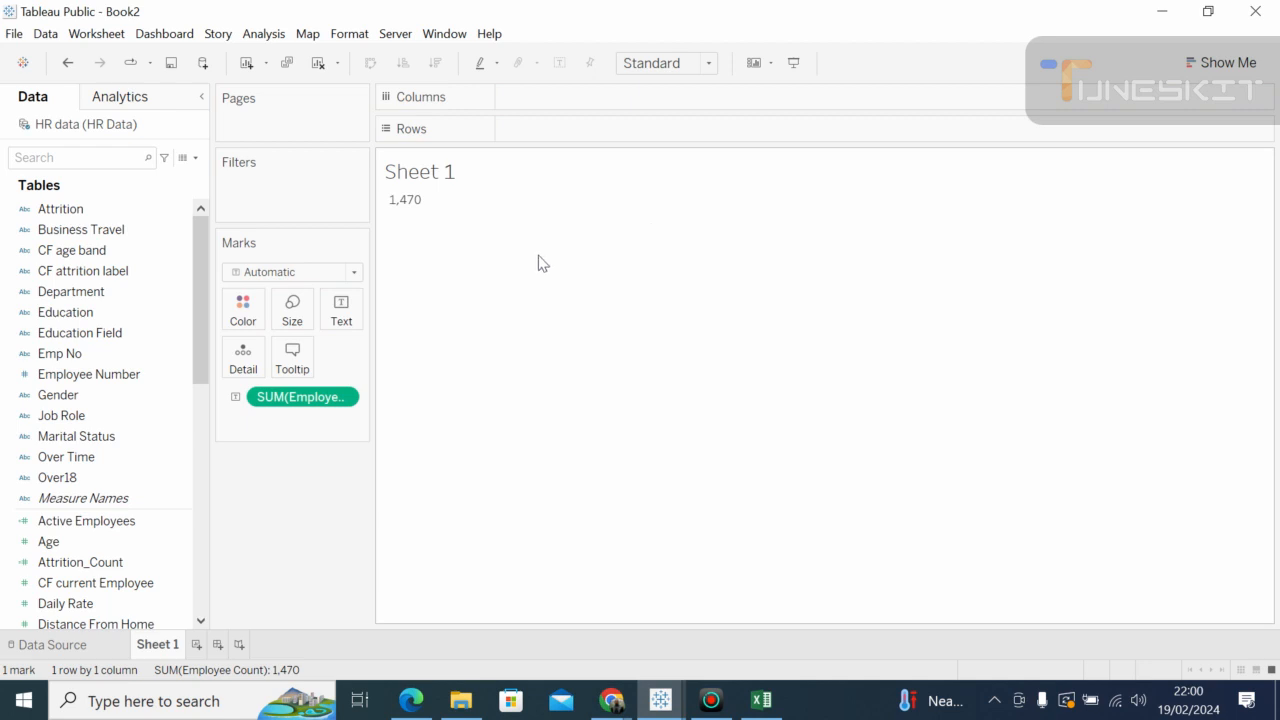
click(163, 517)
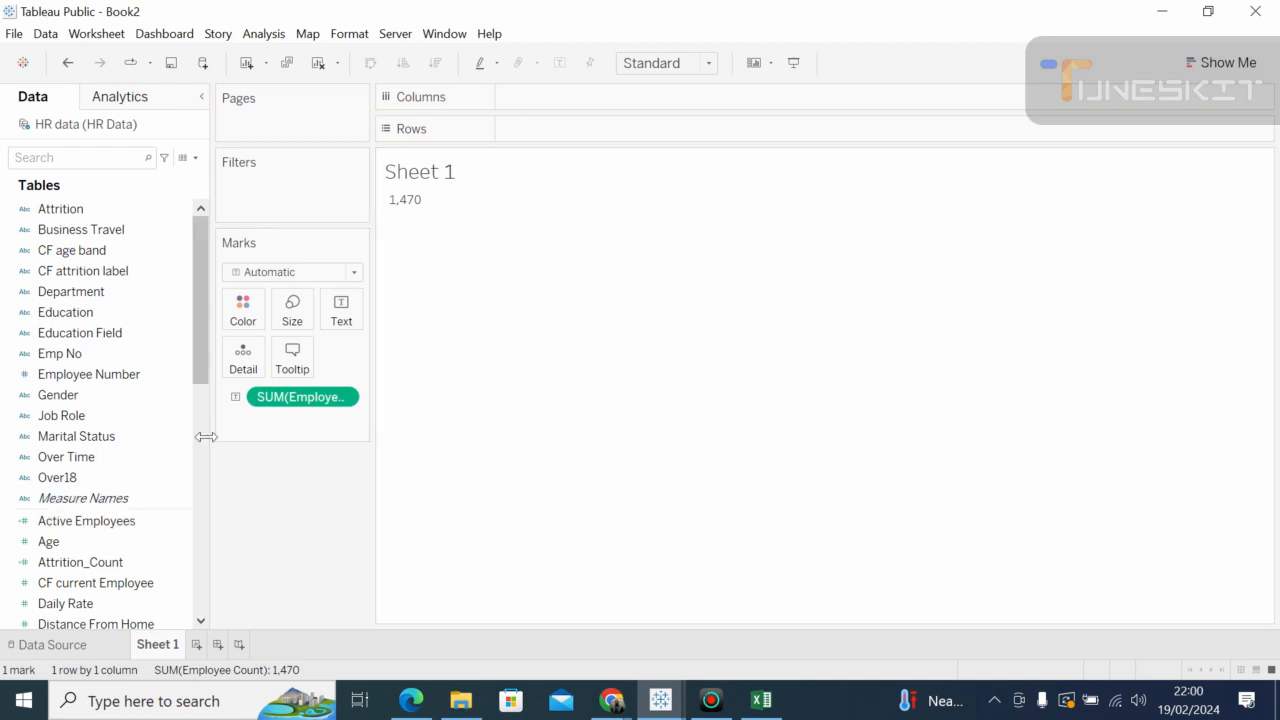
click(343, 399)
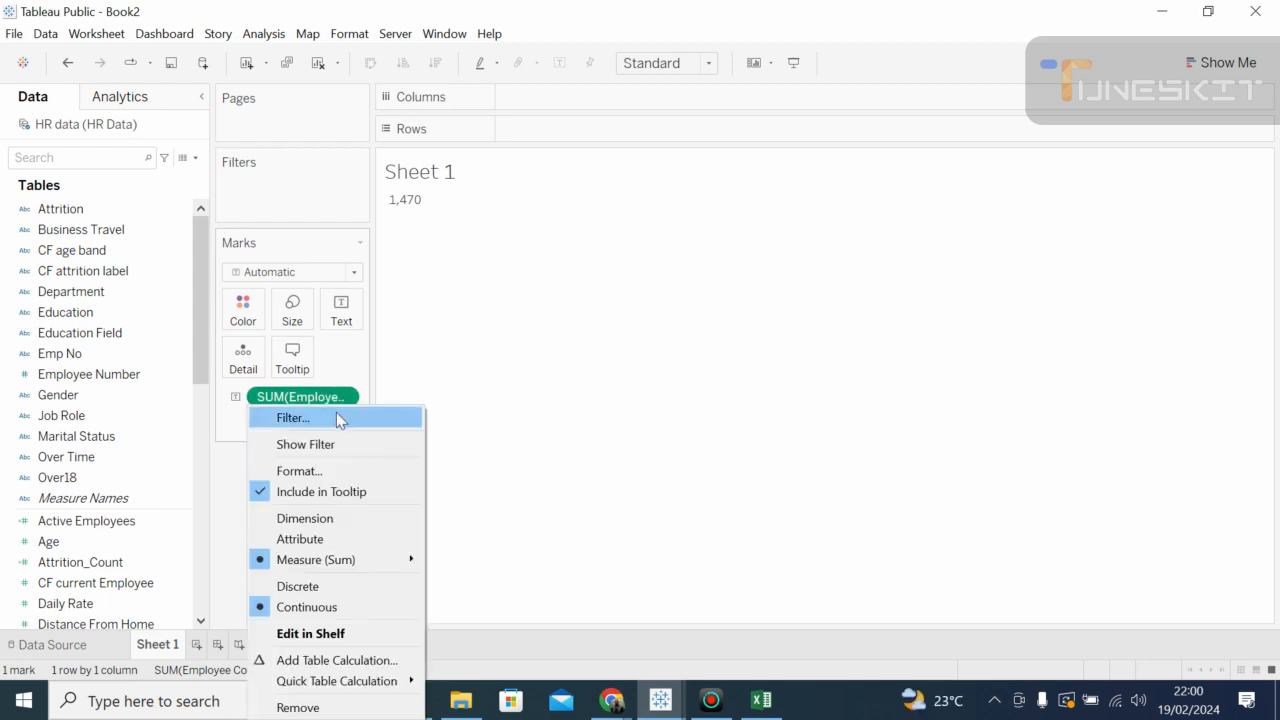
click(196, 425)
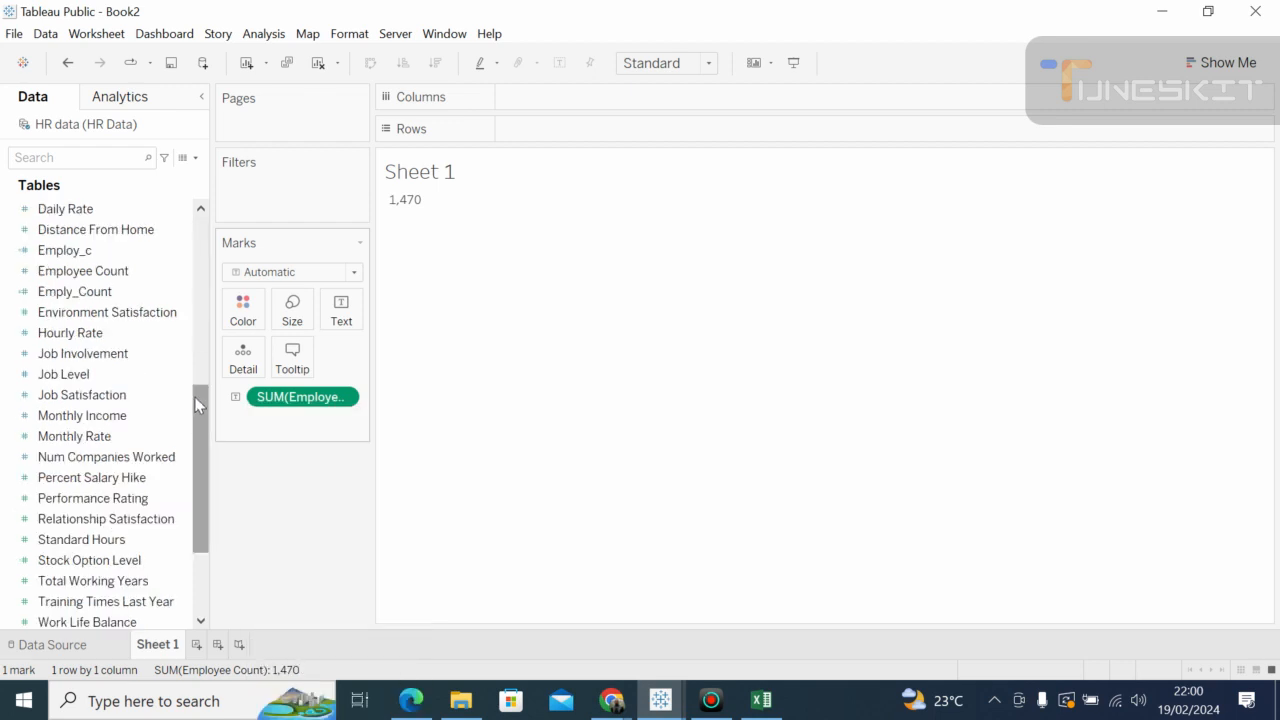
drag(200, 415, 194, 169)
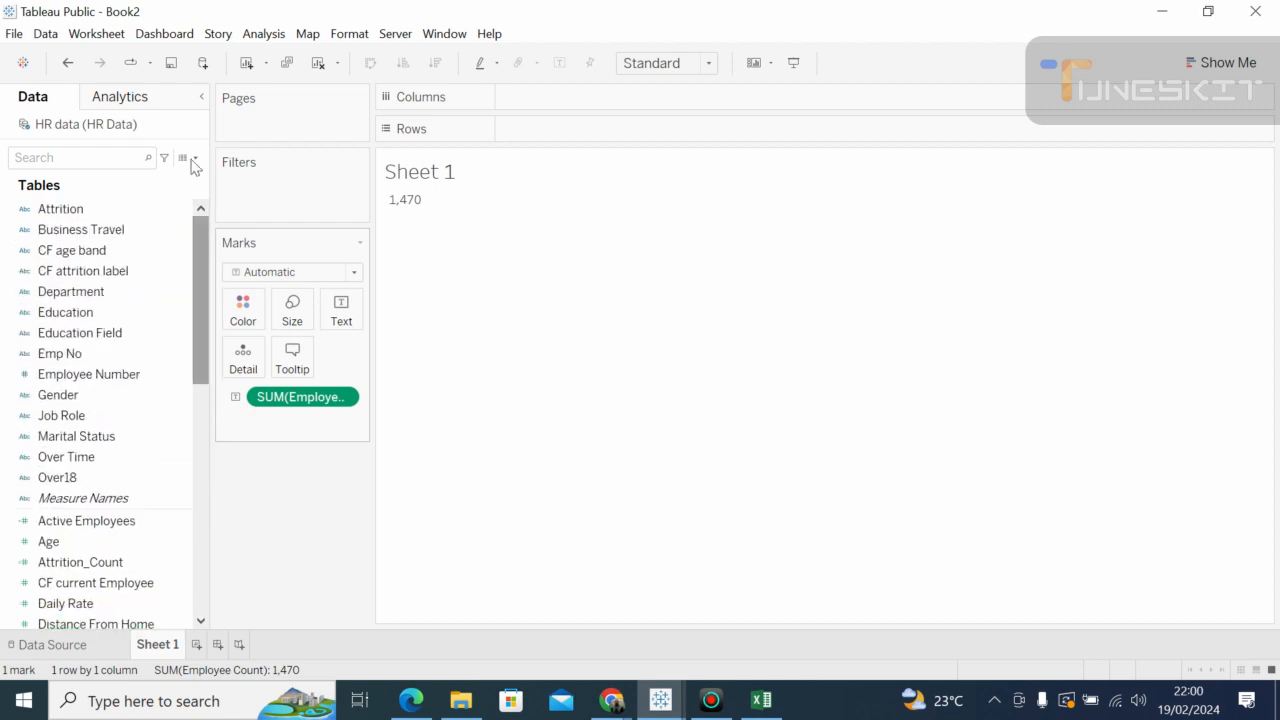
click(196, 158)
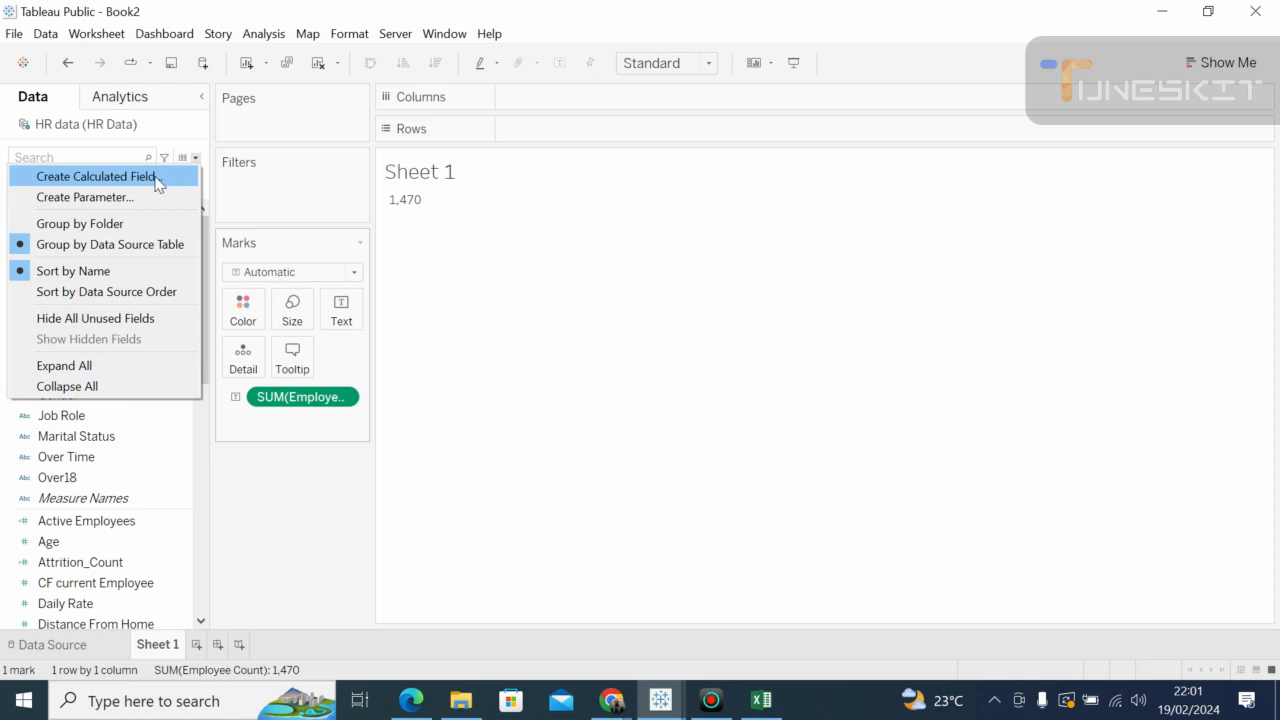
click(155, 177)
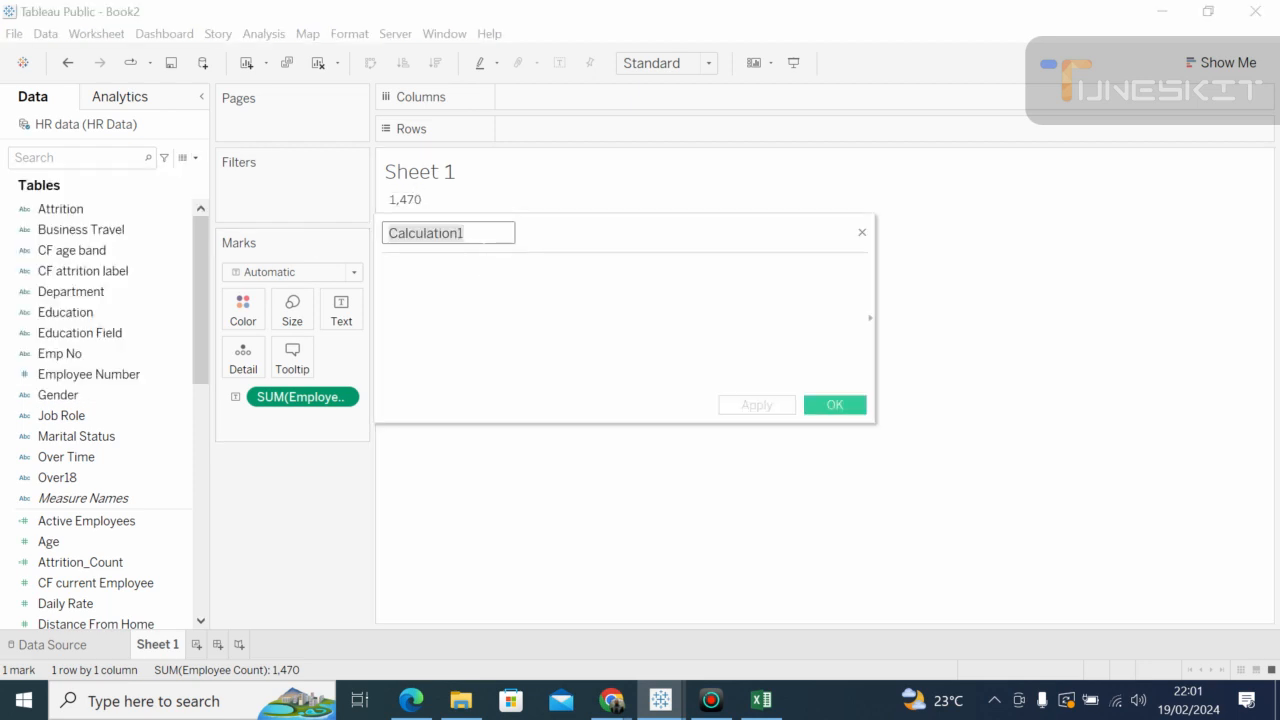
key(End)
key(BackSpace)
key(BackSpace)
key(BackSpace)
key(BackSpace)
key(BackSpace)
key(BackSpace)
key(BackSpace)
key(BackSpace)
key(BackSpace)
key(BackSpace)
key(BackSpace)
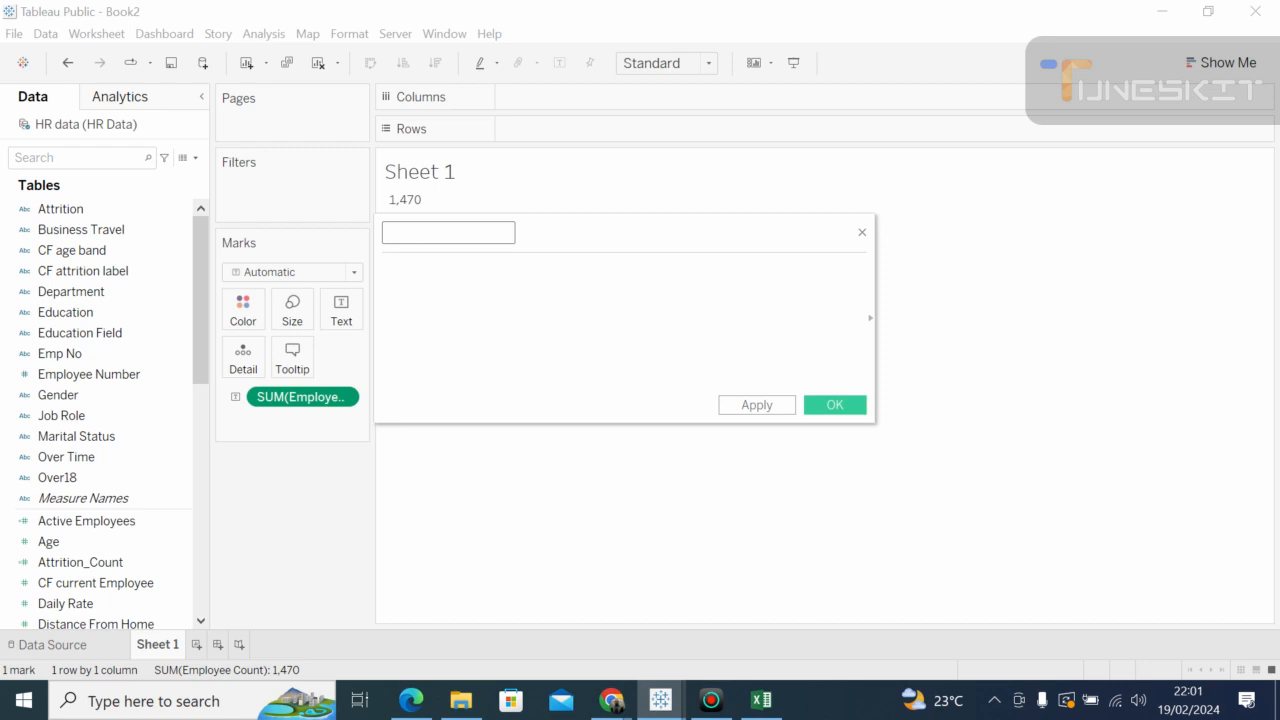
click(862, 233)
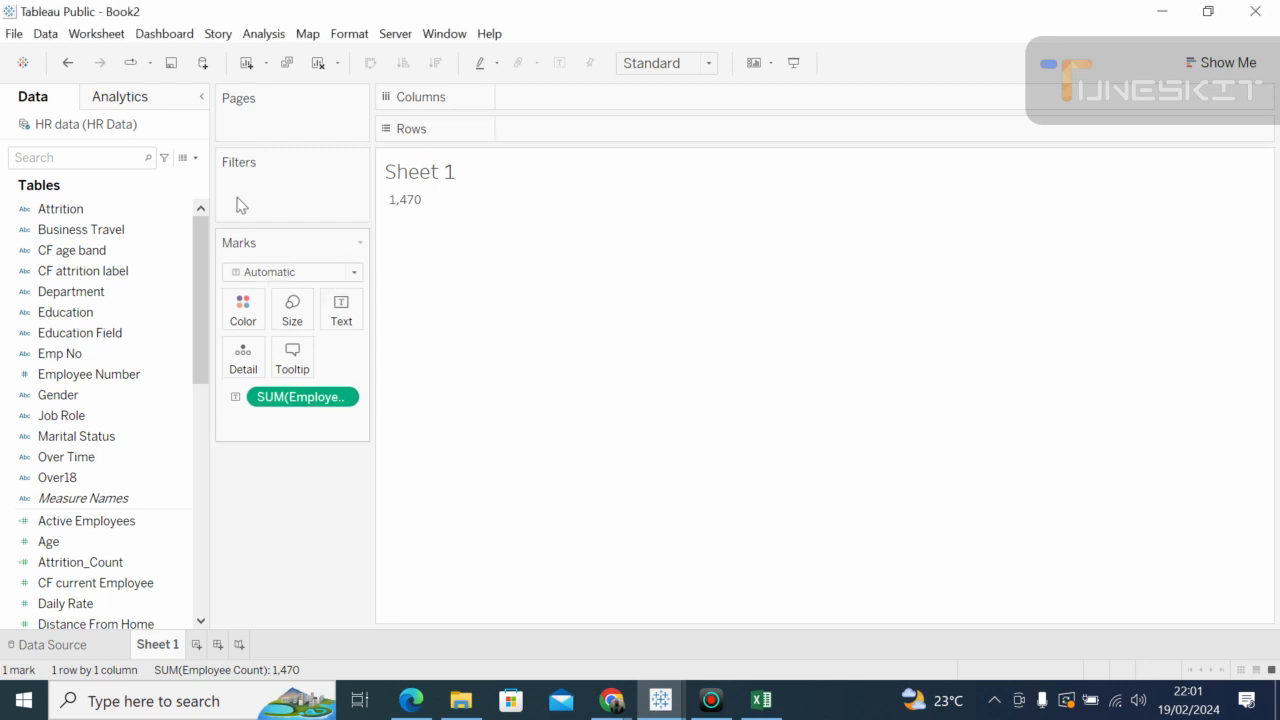
click(196, 158)
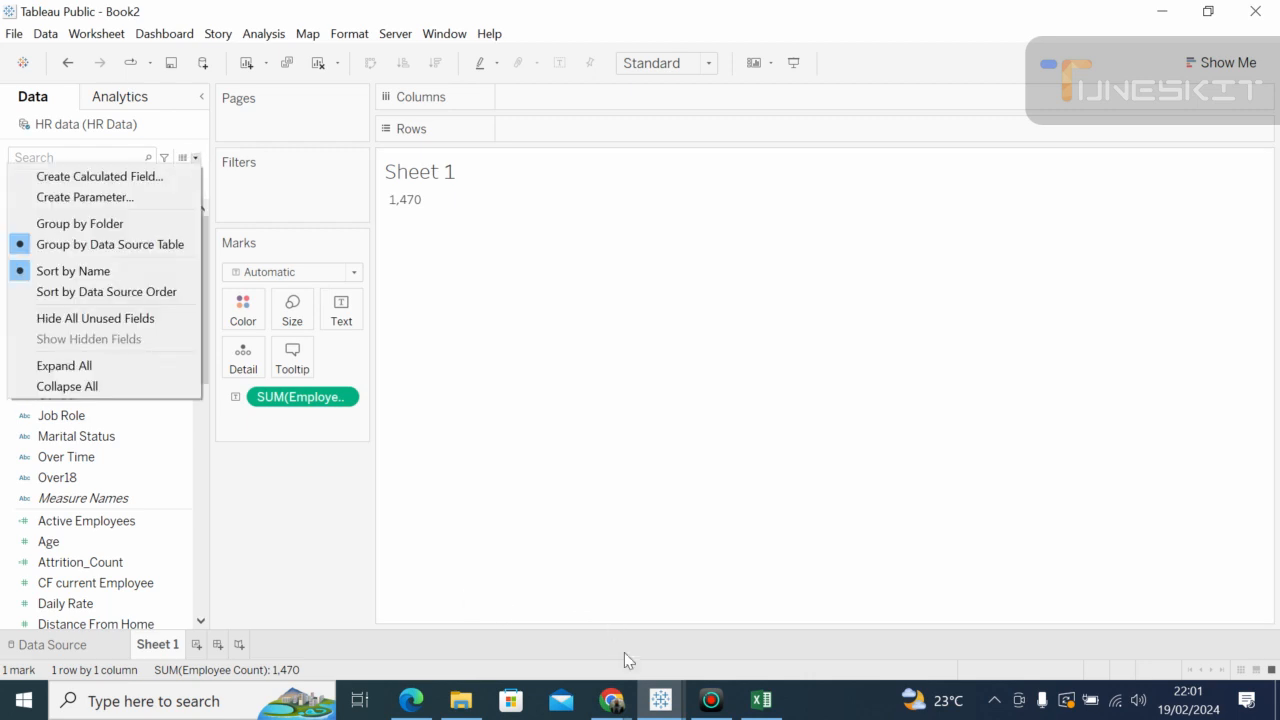
Step: Switch to the Google Meet call in Chrome and stop presenting the screen
click(612, 700)
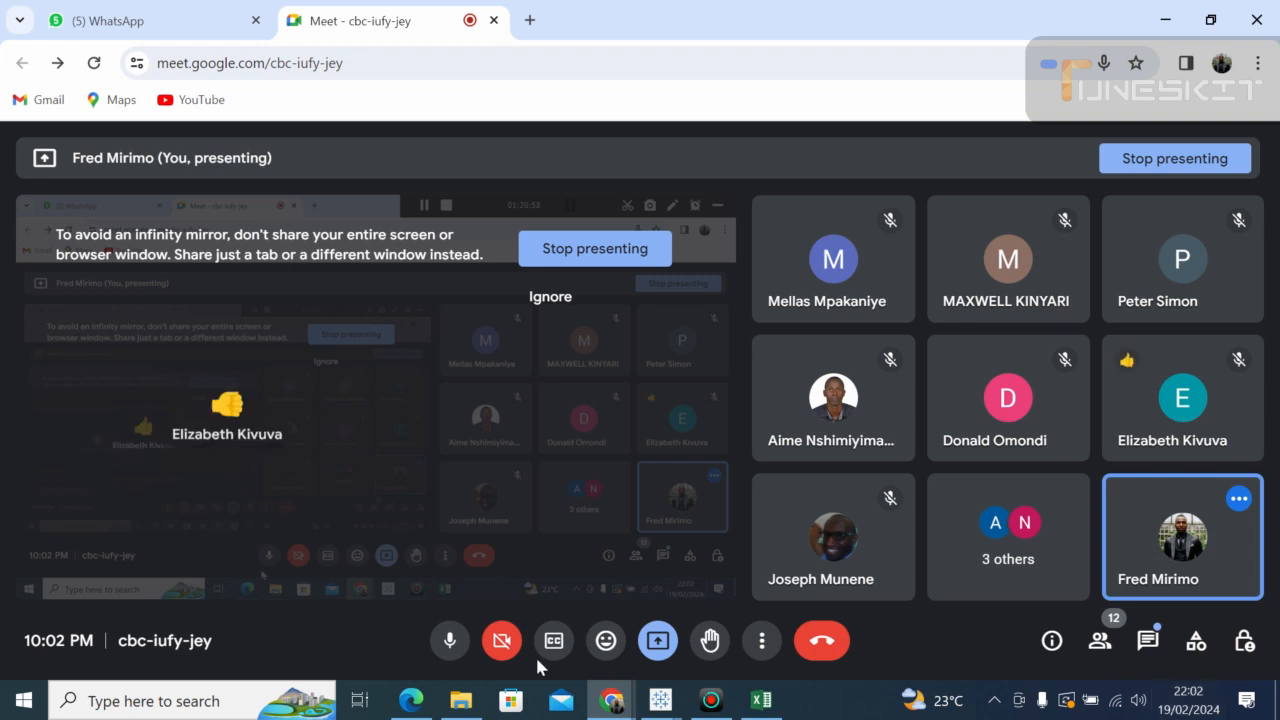
click(659, 655)
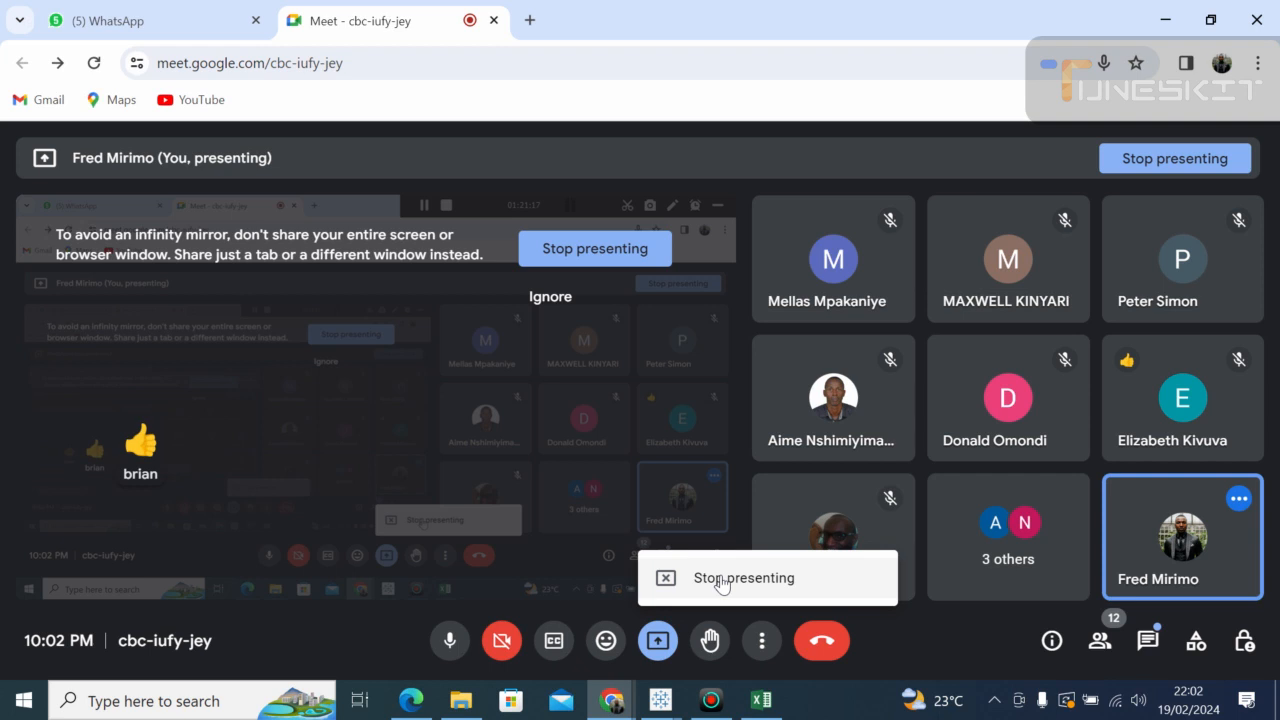
click(720, 583)
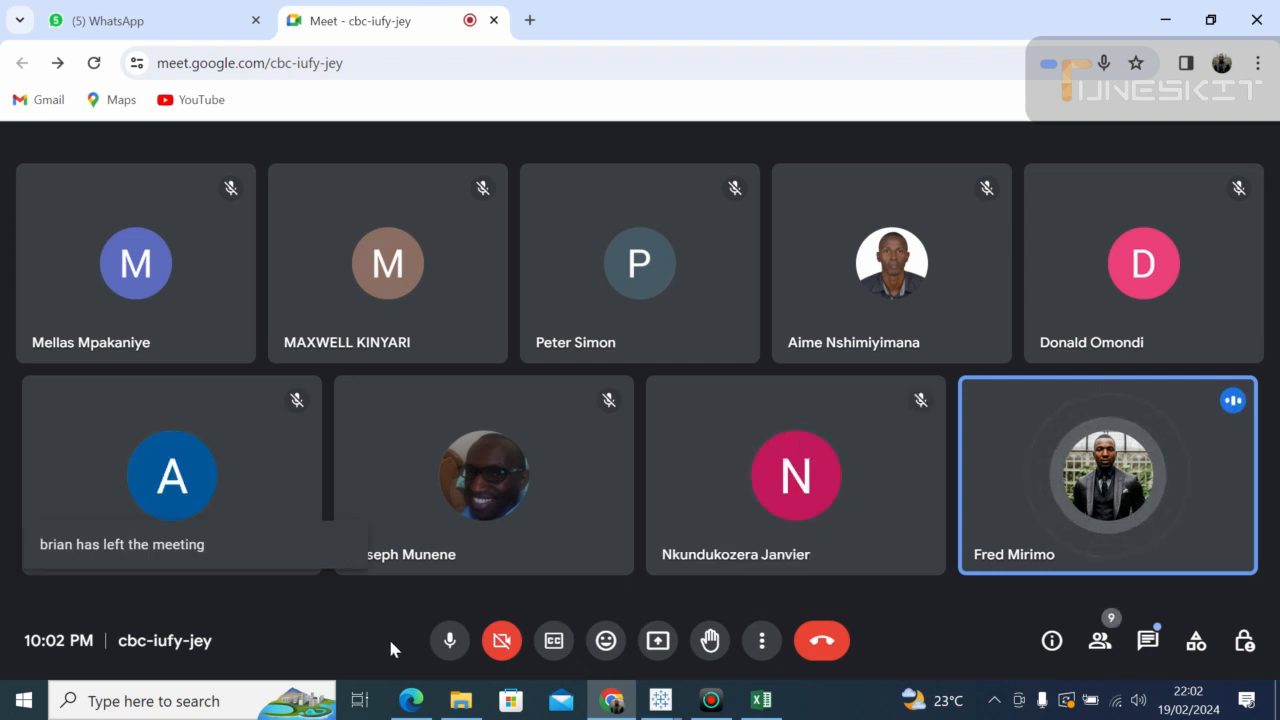
Step: Mute the microphone in the meeting and leave the call
click(451, 645)
click(451, 645)
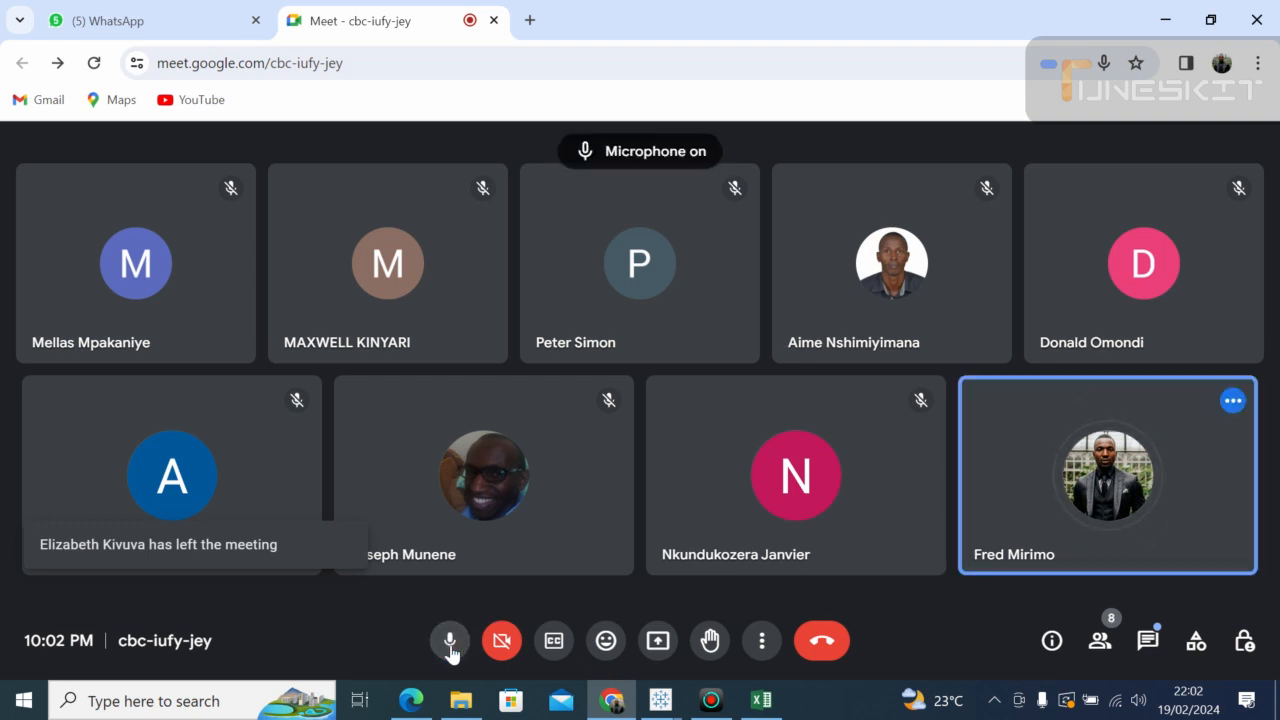
click(451, 645)
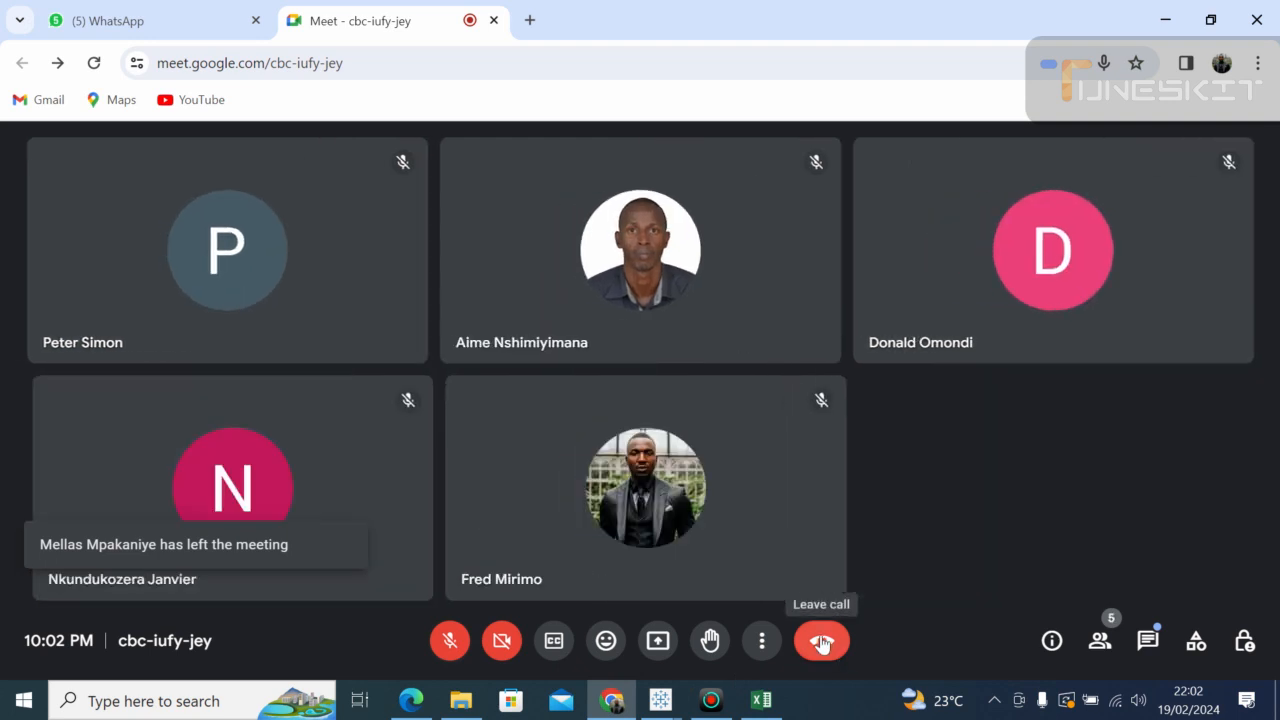
click(820, 643)
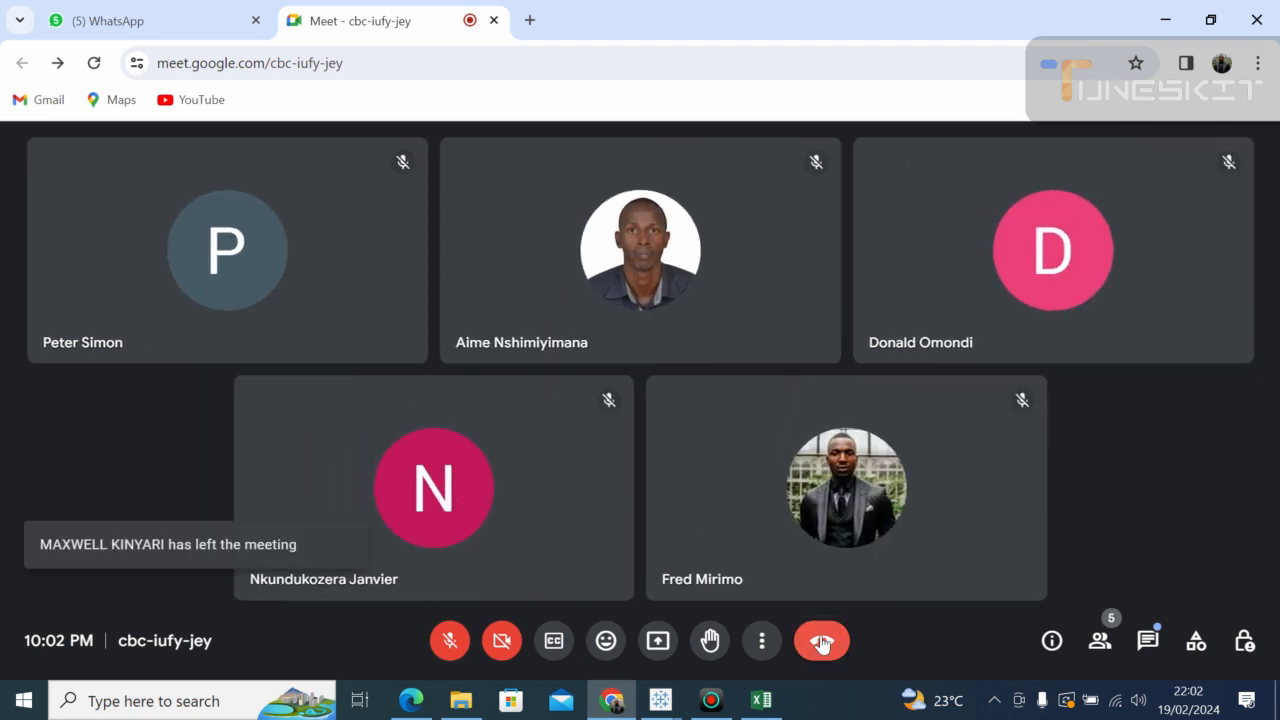